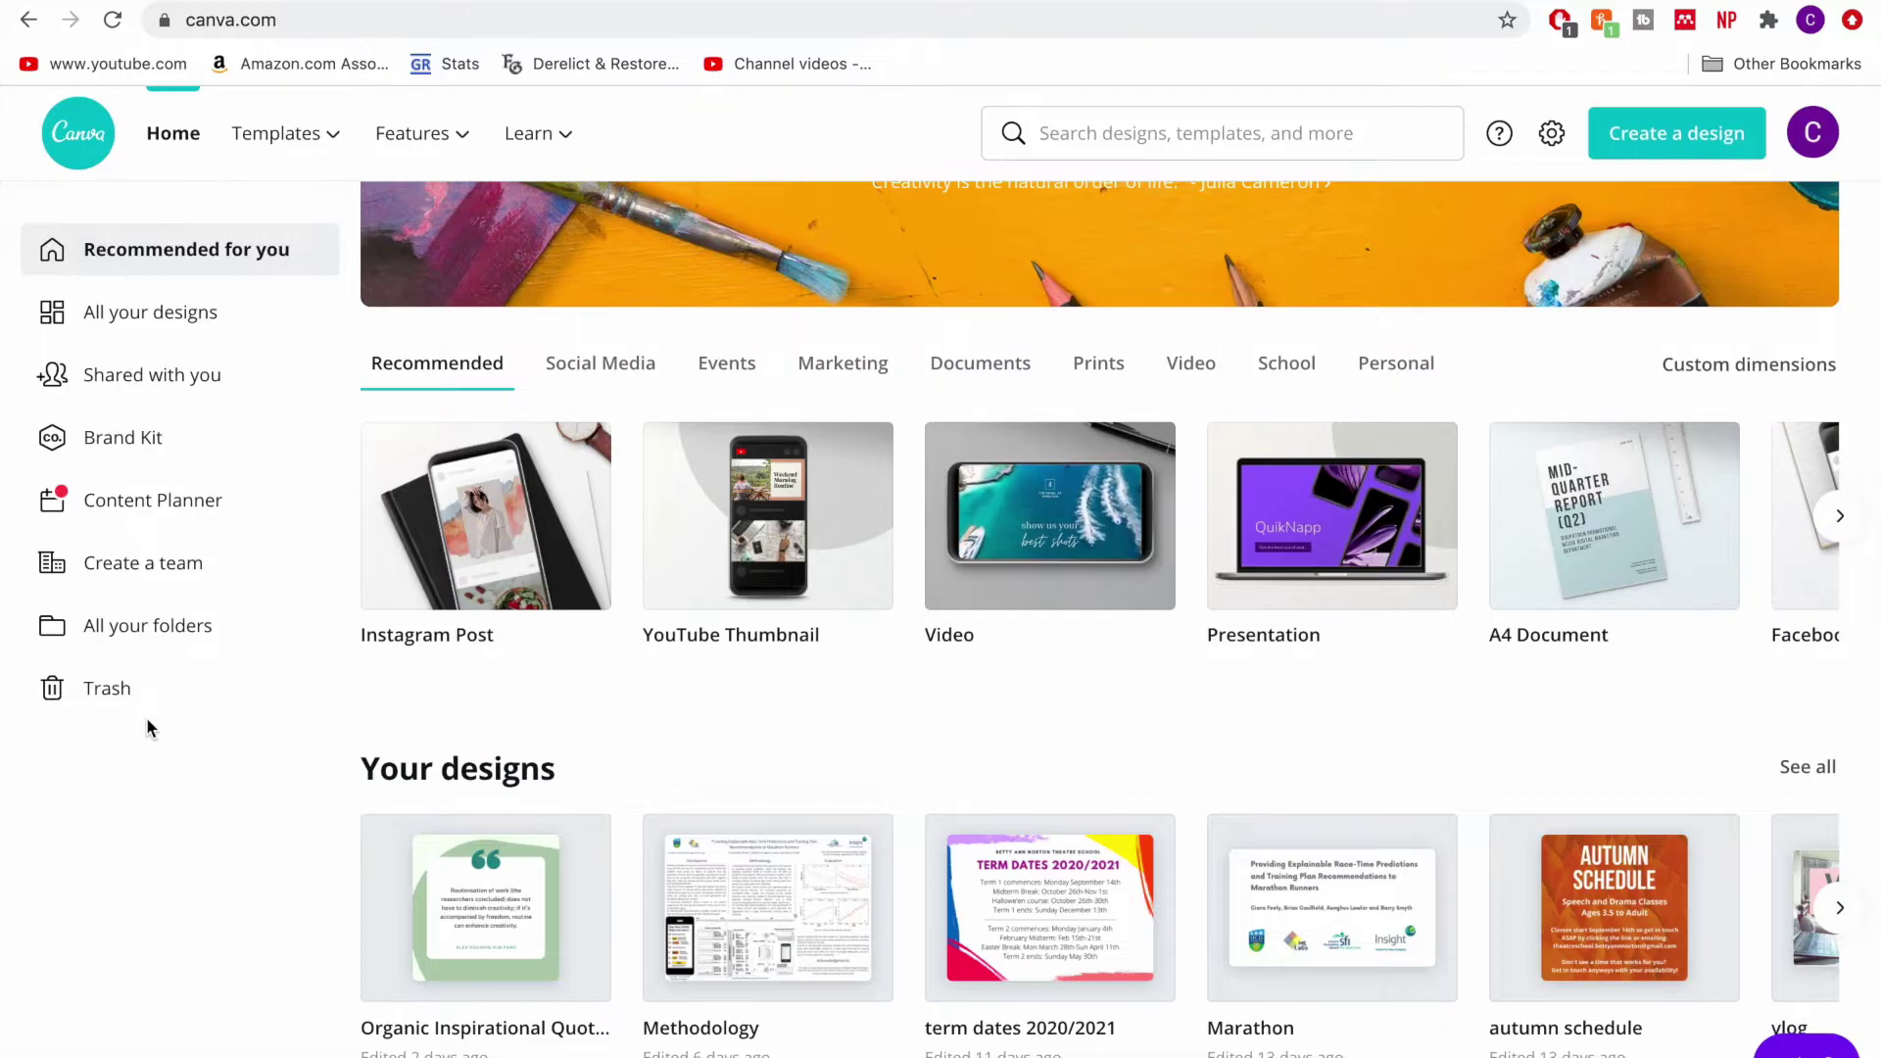
- Browse back and forth through the recent designs on the Canva home page
{"action": "scroll", "coordinate": [793, 566], "scroll_direction": "up", "scroll_amount": 3}
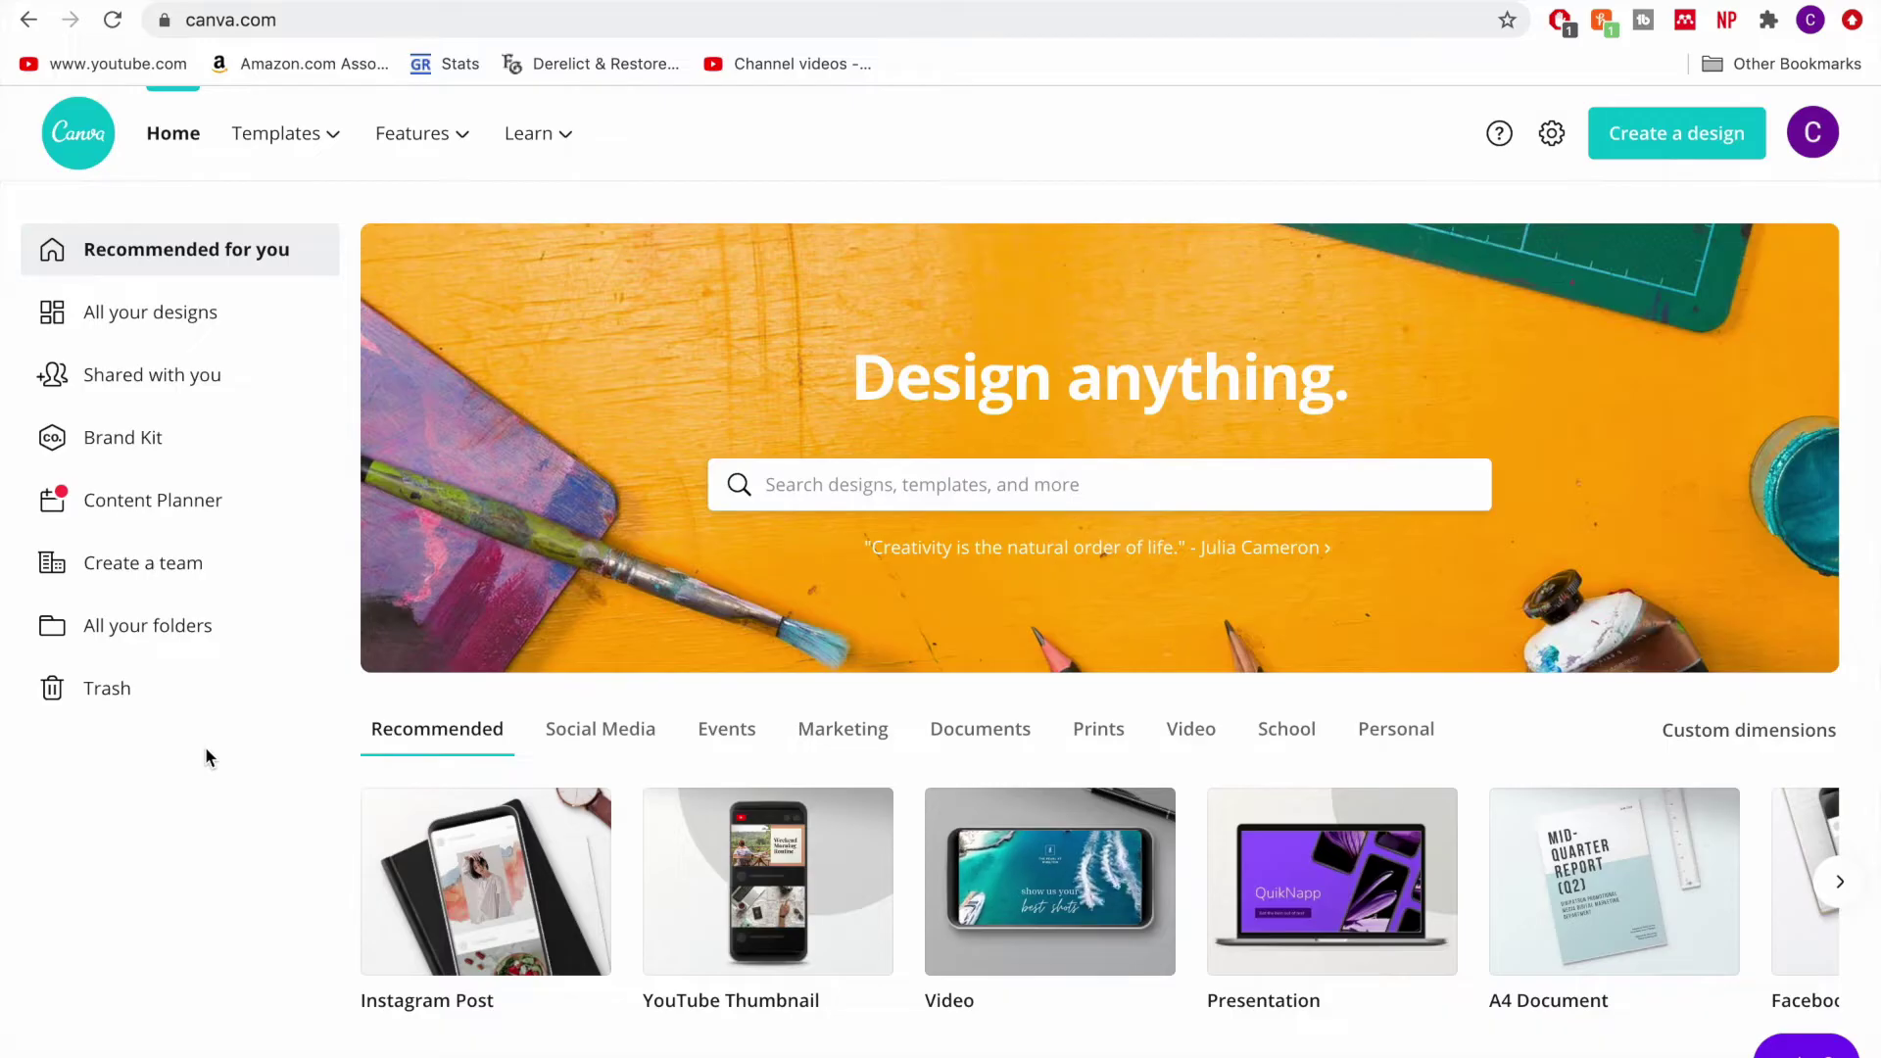
{"action": "scroll", "coordinate": [369, 832], "scroll_direction": "down", "scroll_amount": 5}
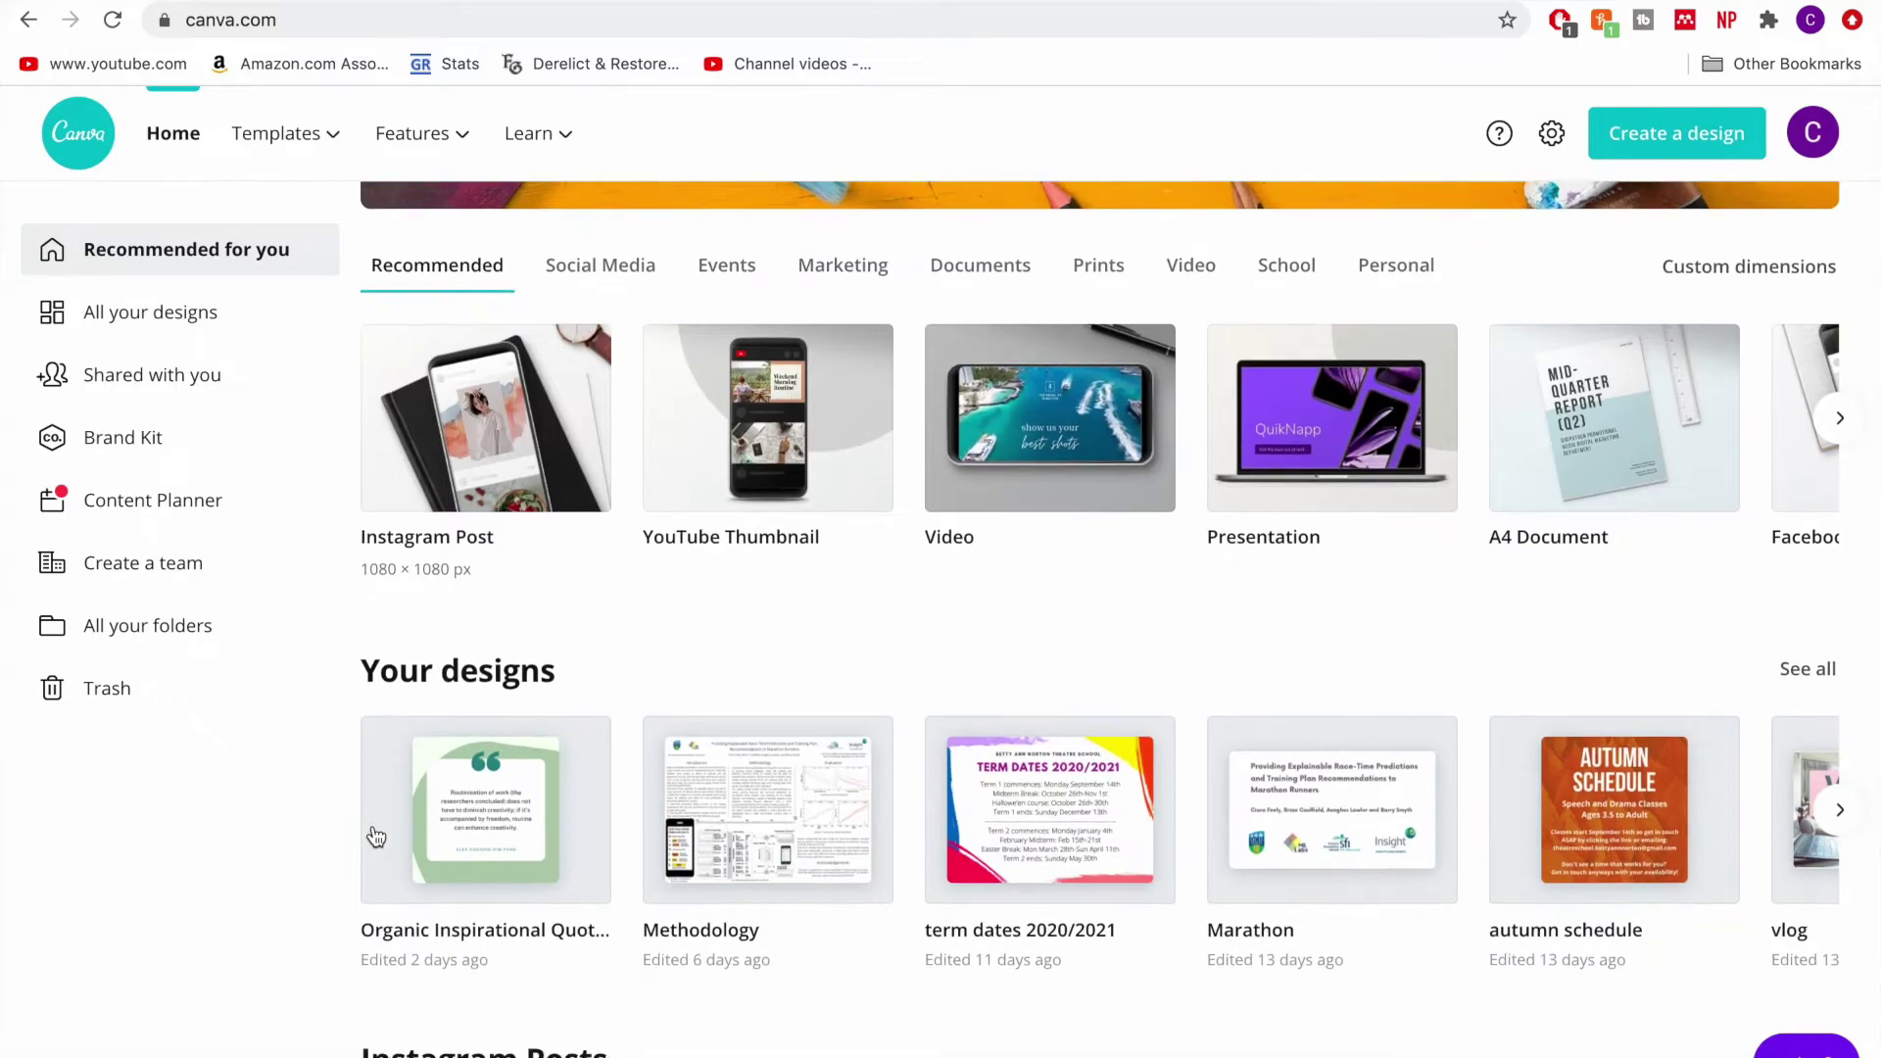
{"action": "left_click", "coordinate": [1839, 809]}
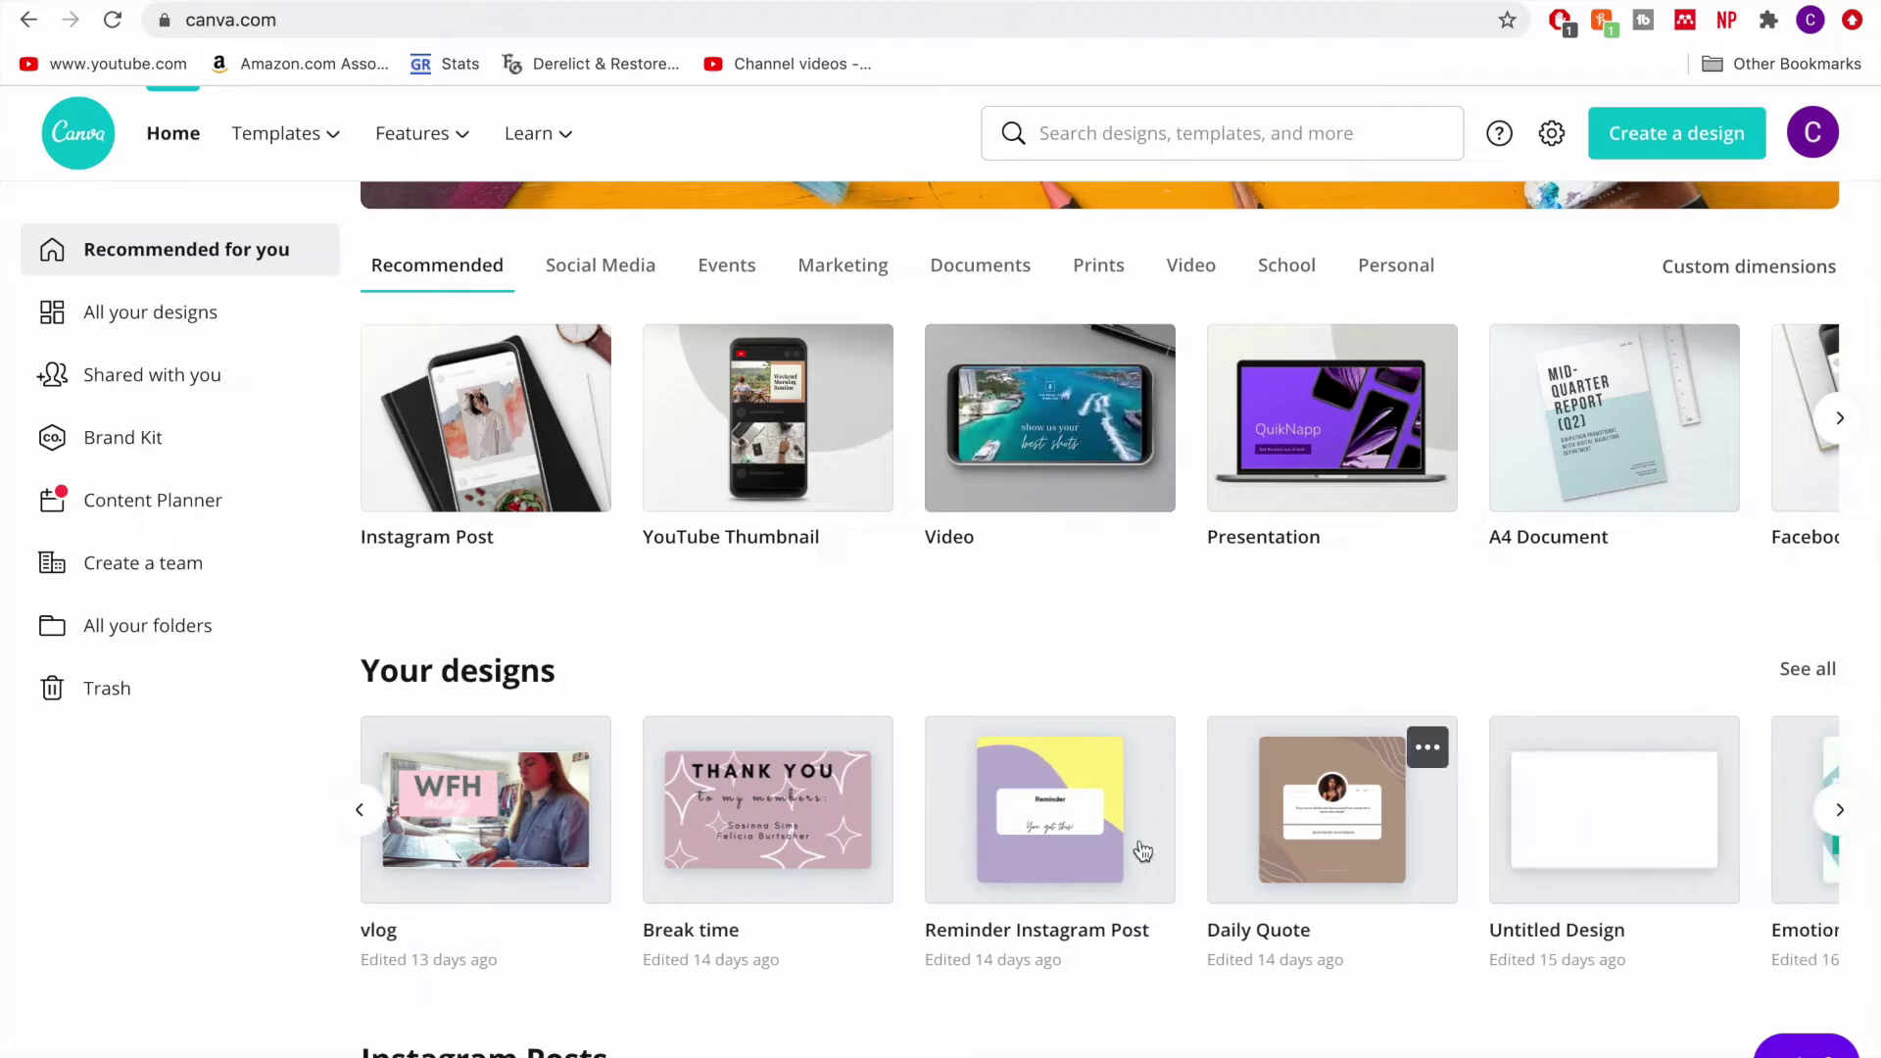
{"action": "left_click", "coordinate": [1838, 809]}
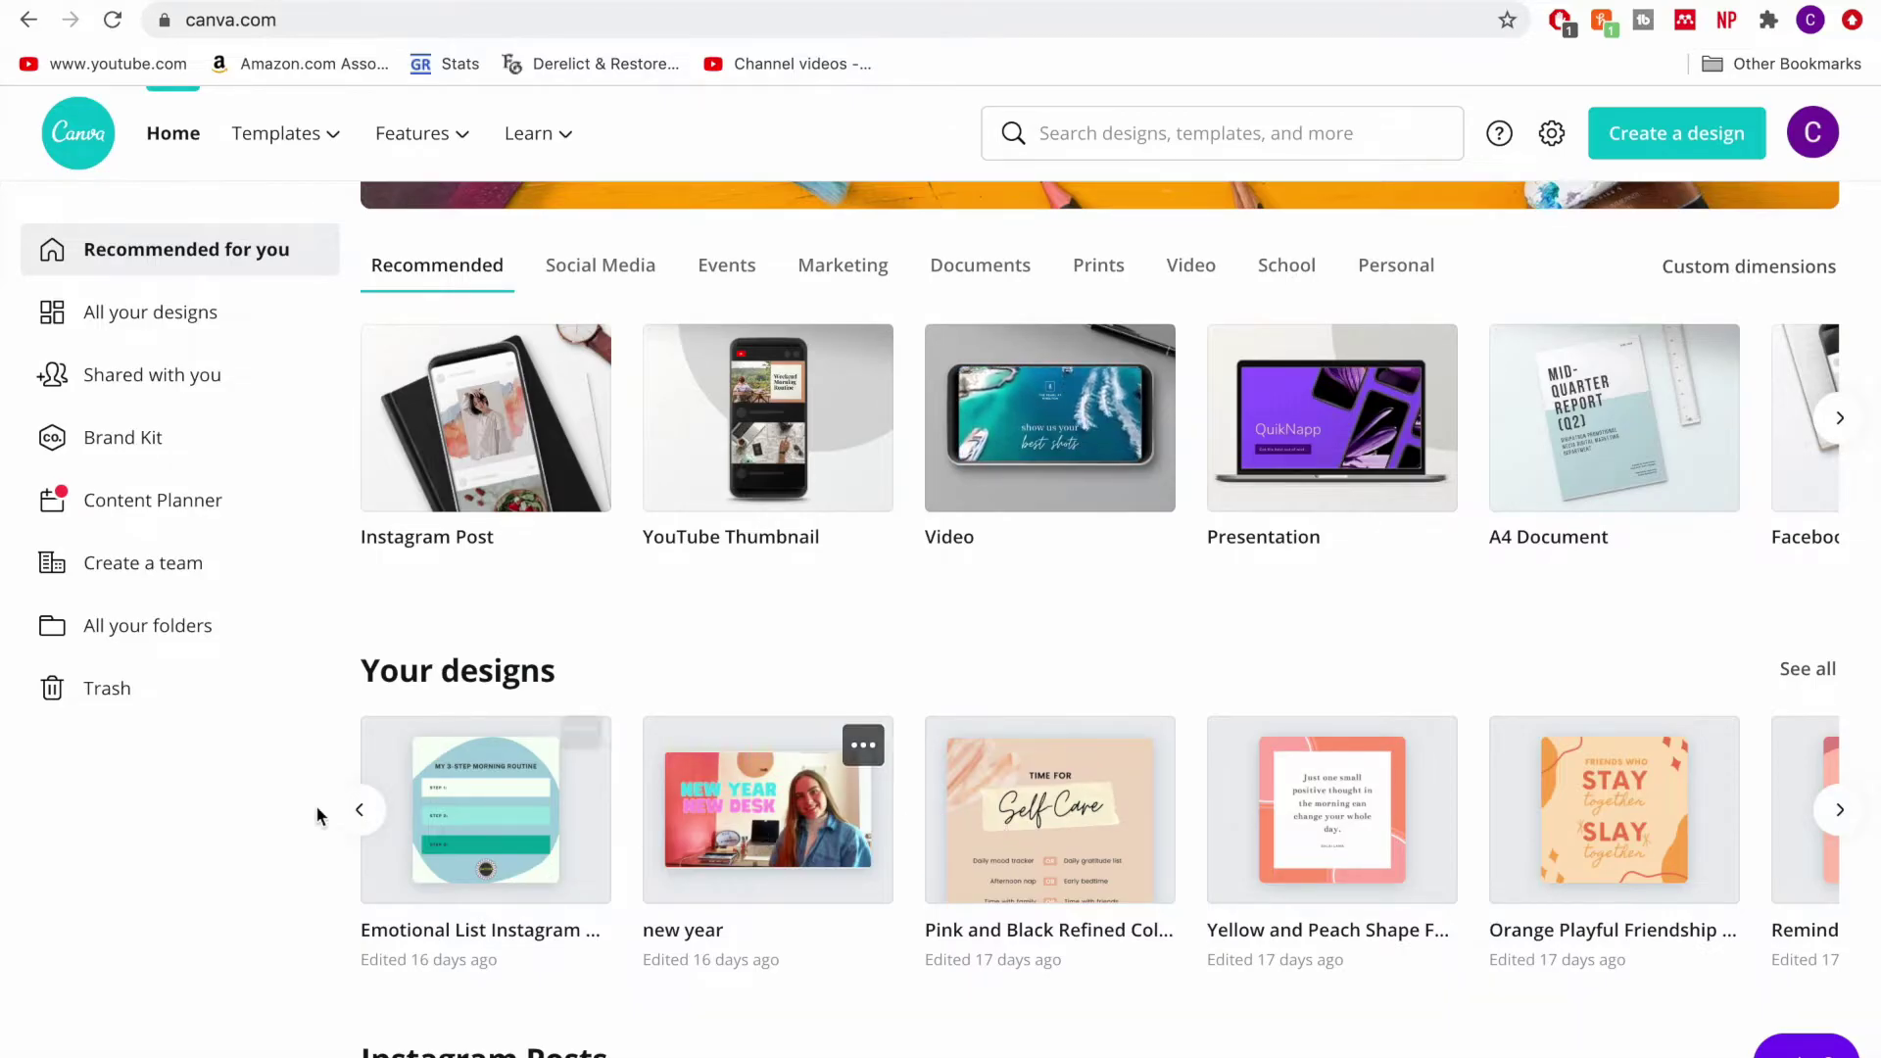
{"action": "left_click", "coordinate": [360, 809]}
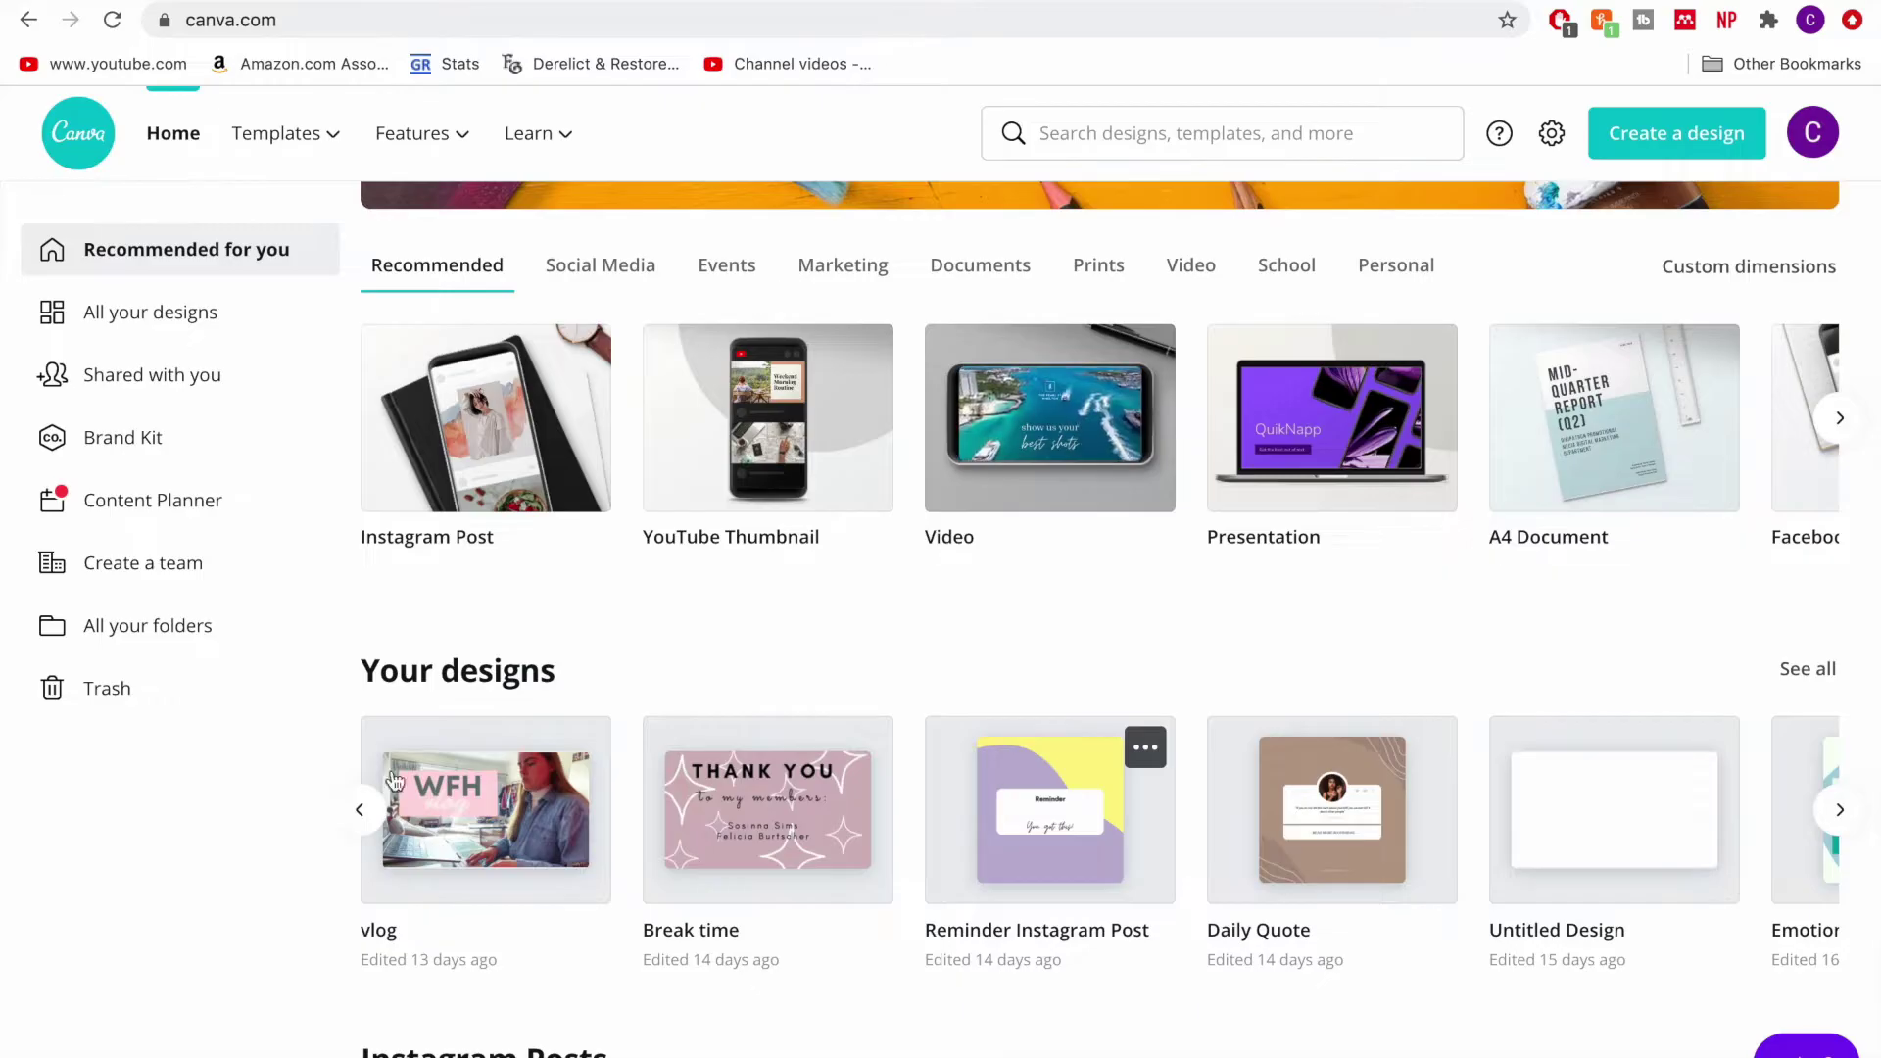
{"action": "left_click", "coordinate": [361, 811]}
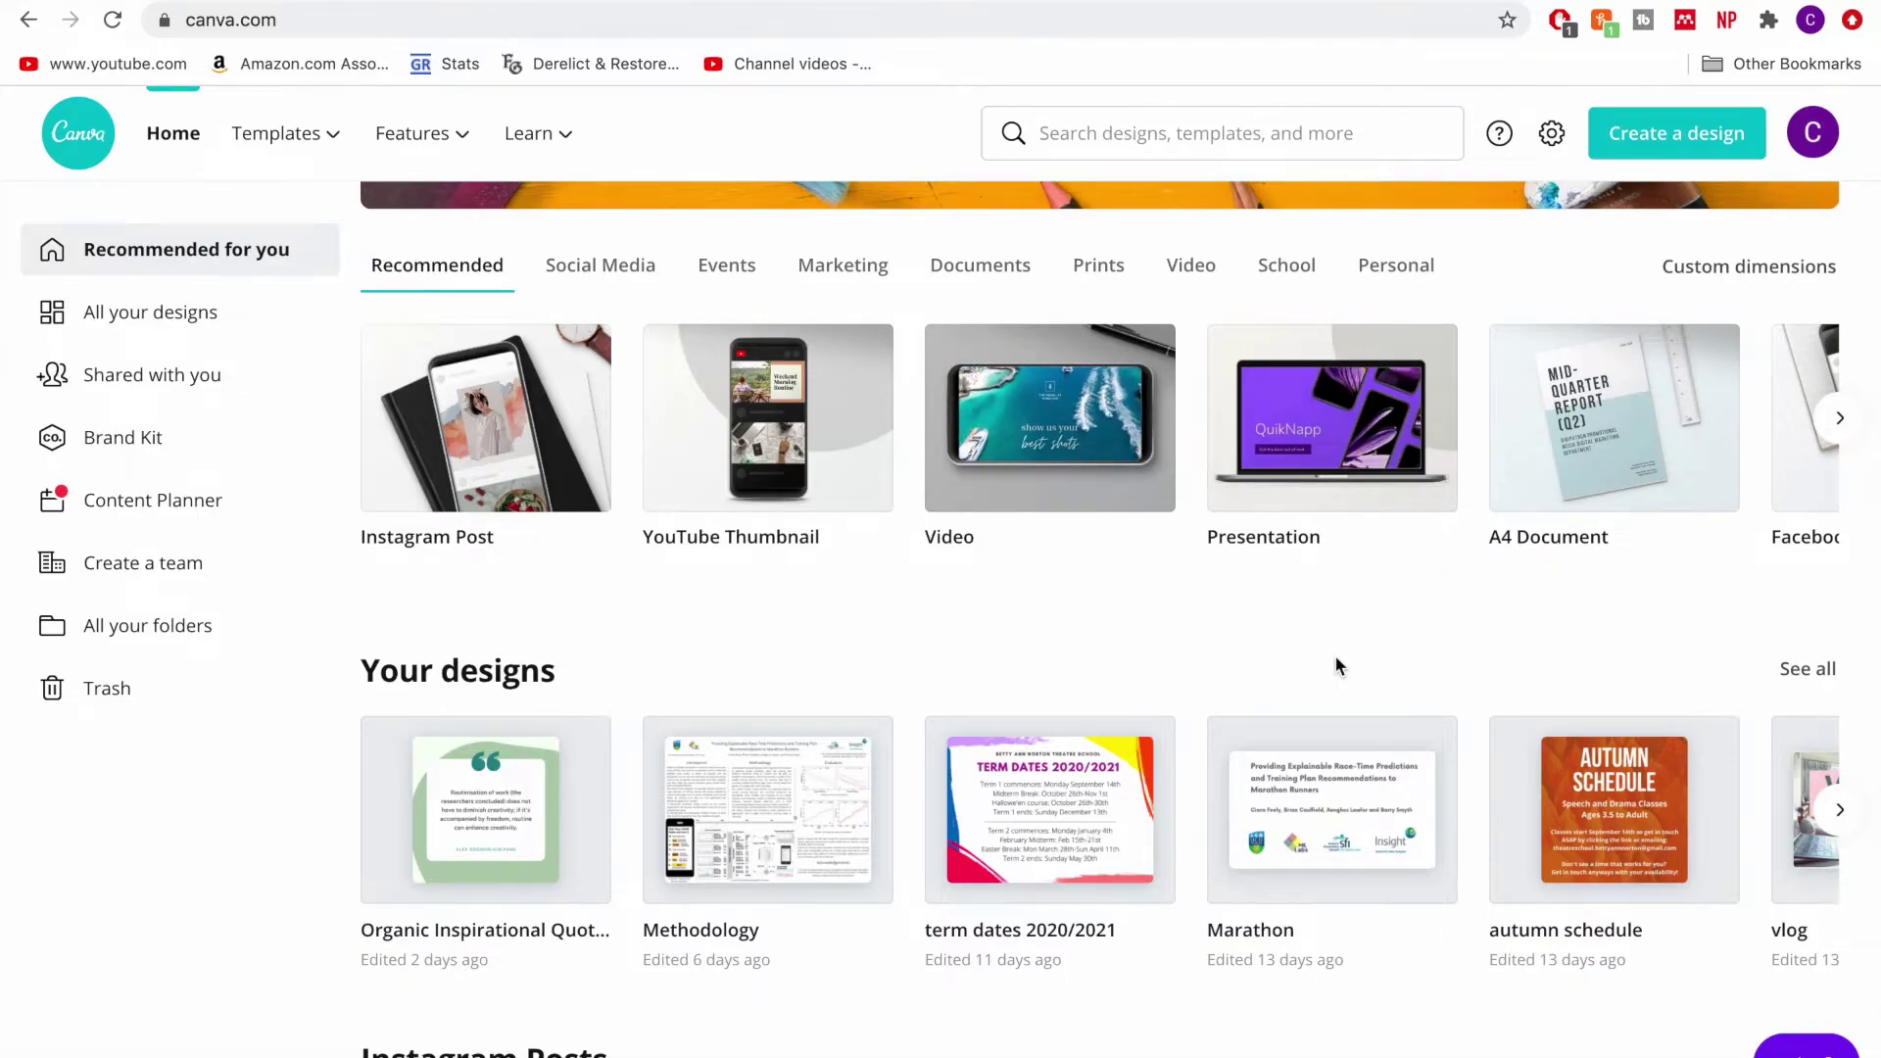
{"action": "scroll", "coordinate": [1334, 658], "scroll_direction": "down", "scroll_amount": 2}
{"action": "scroll", "coordinate": [1334, 665], "scroll_direction": "up", "scroll_amount": 4}
{"action": "scroll", "coordinate": [1334, 665], "scroll_direction": "down", "scroll_amount": 2}
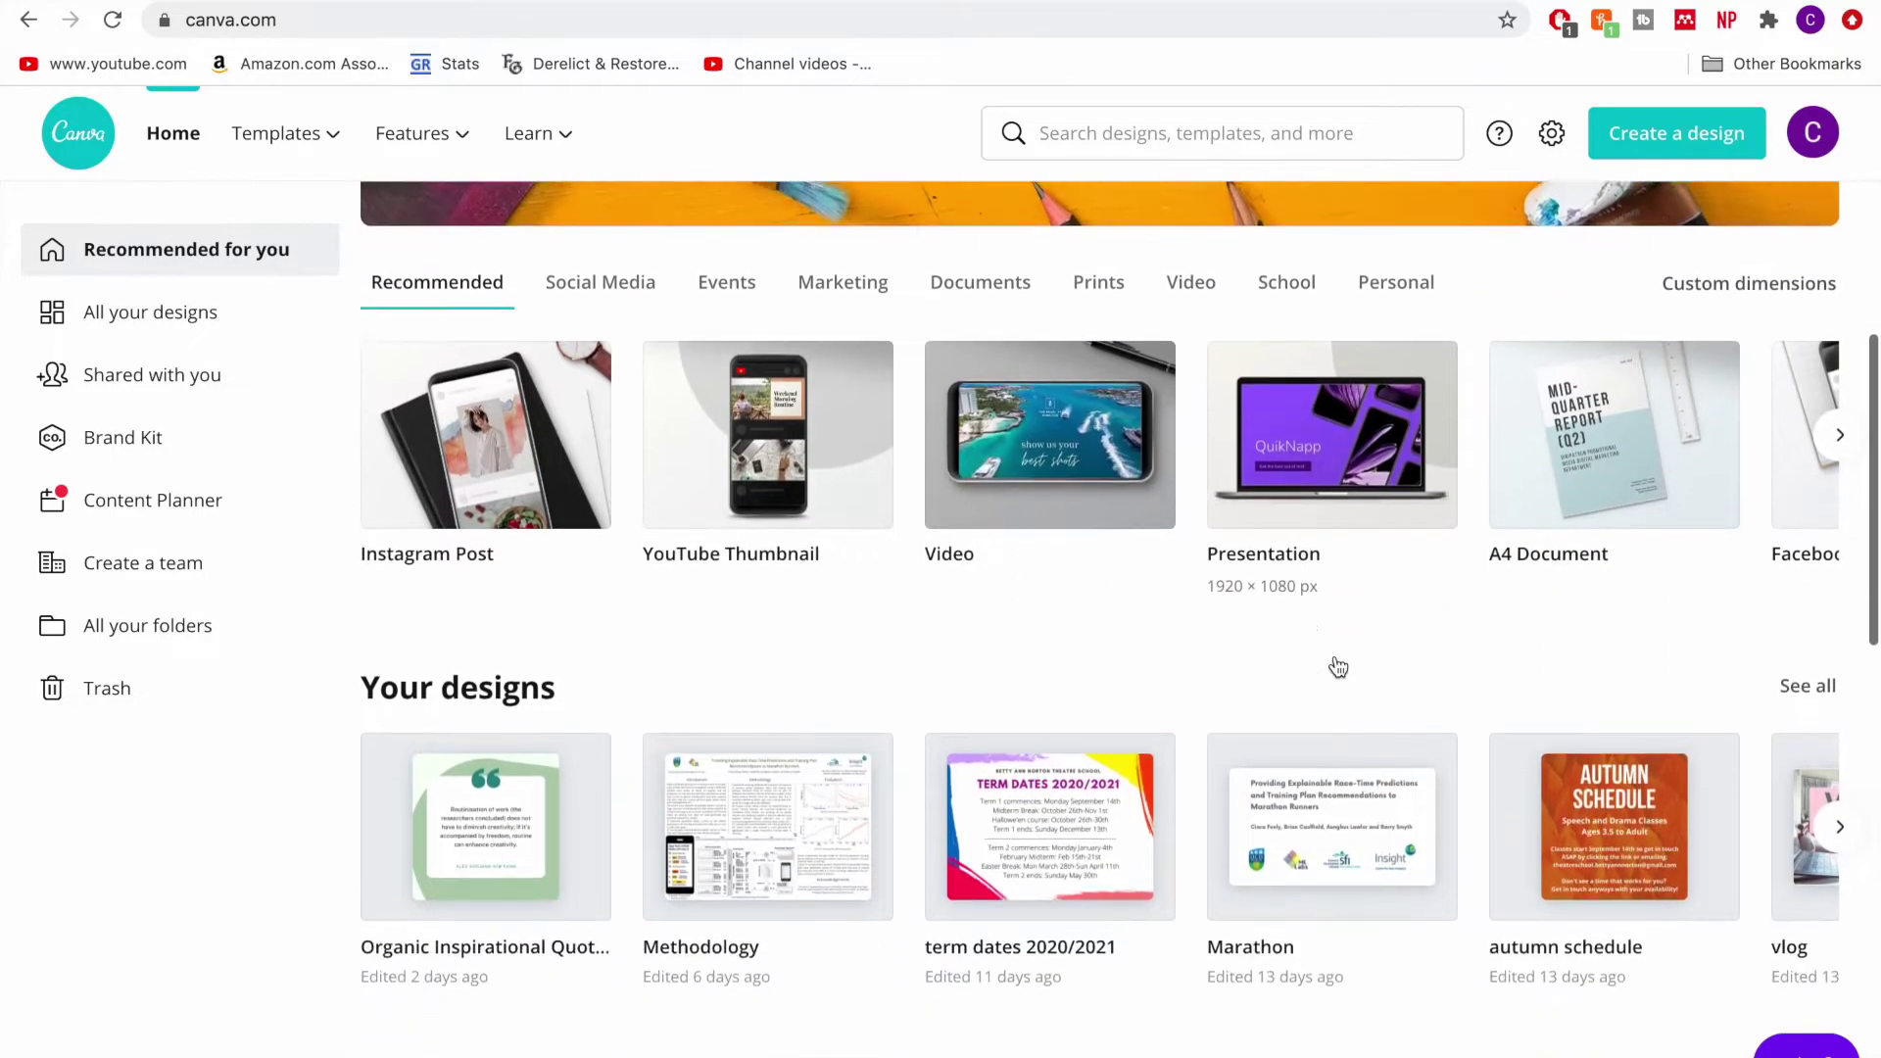
{"action": "scroll", "coordinate": [1335, 665], "scroll_direction": "up", "scroll_amount": 1}
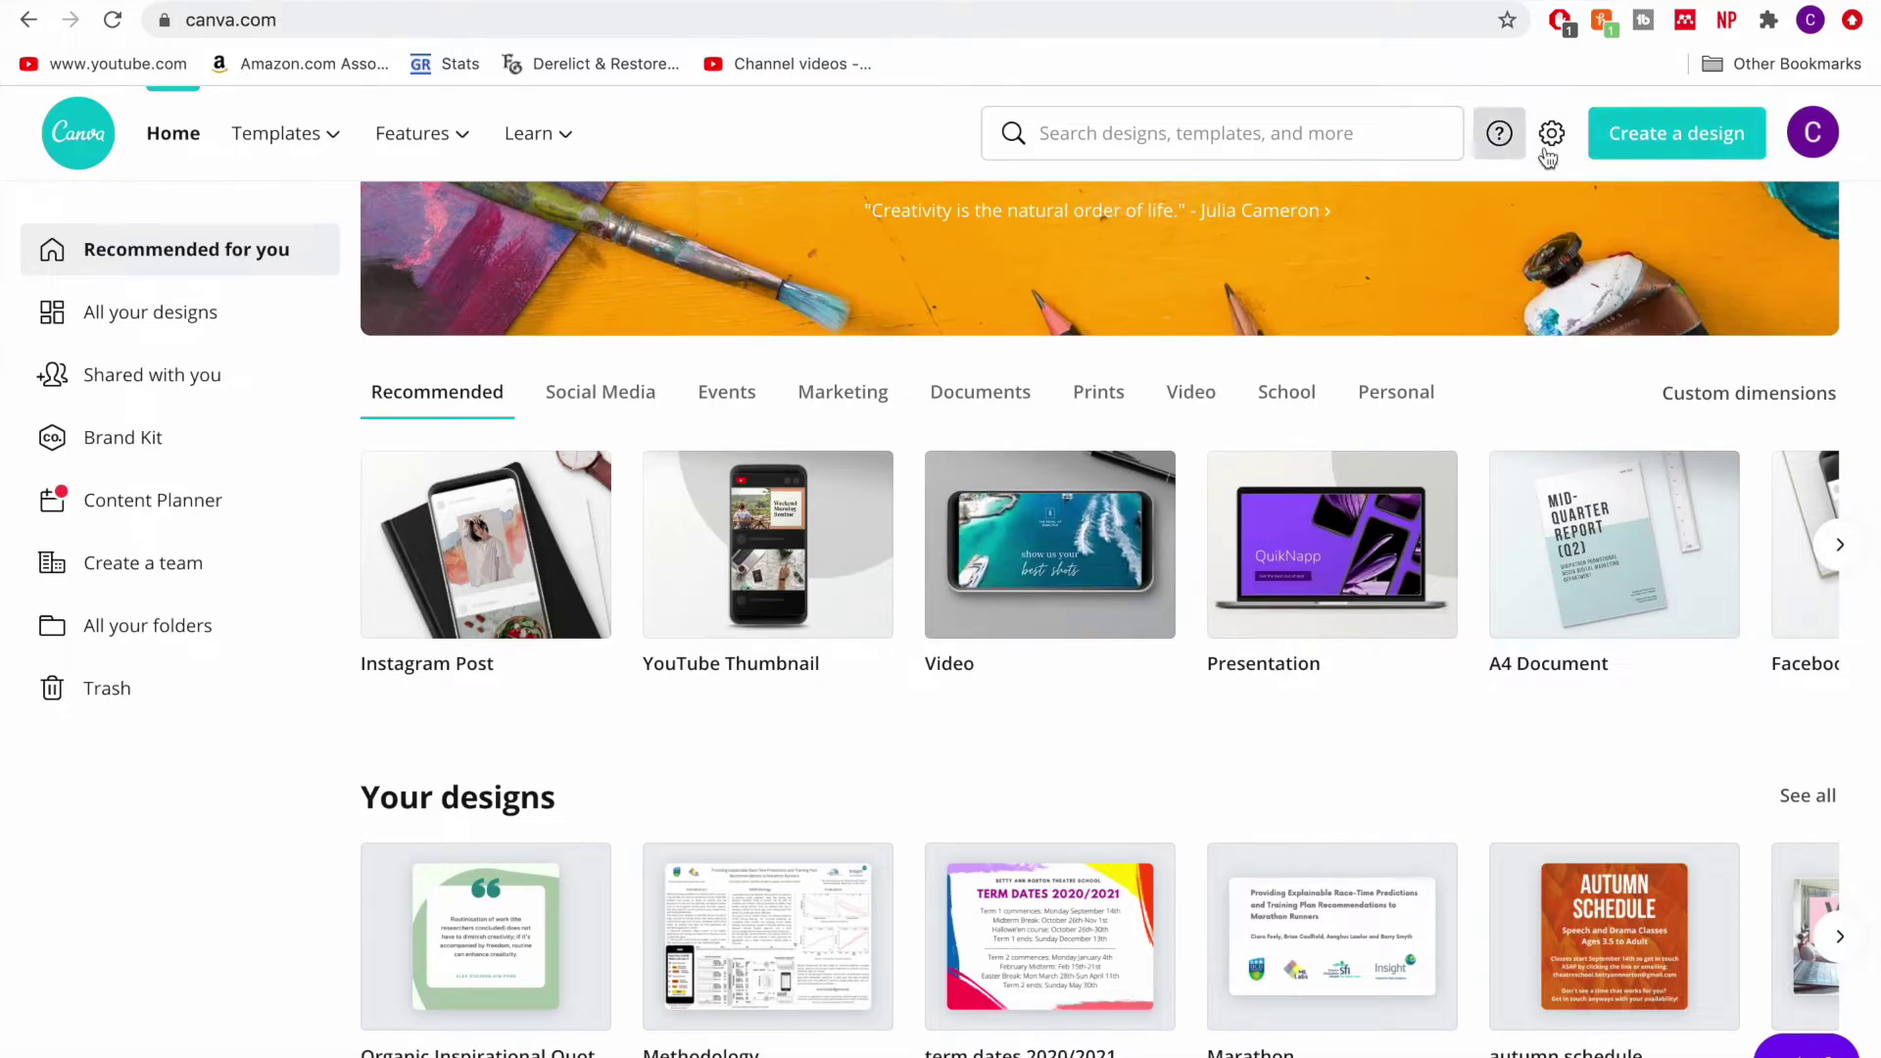
- Start a new design and search 'post' for the X-Large Landscape poster size
{"action": "left_click", "coordinate": [1665, 136]}
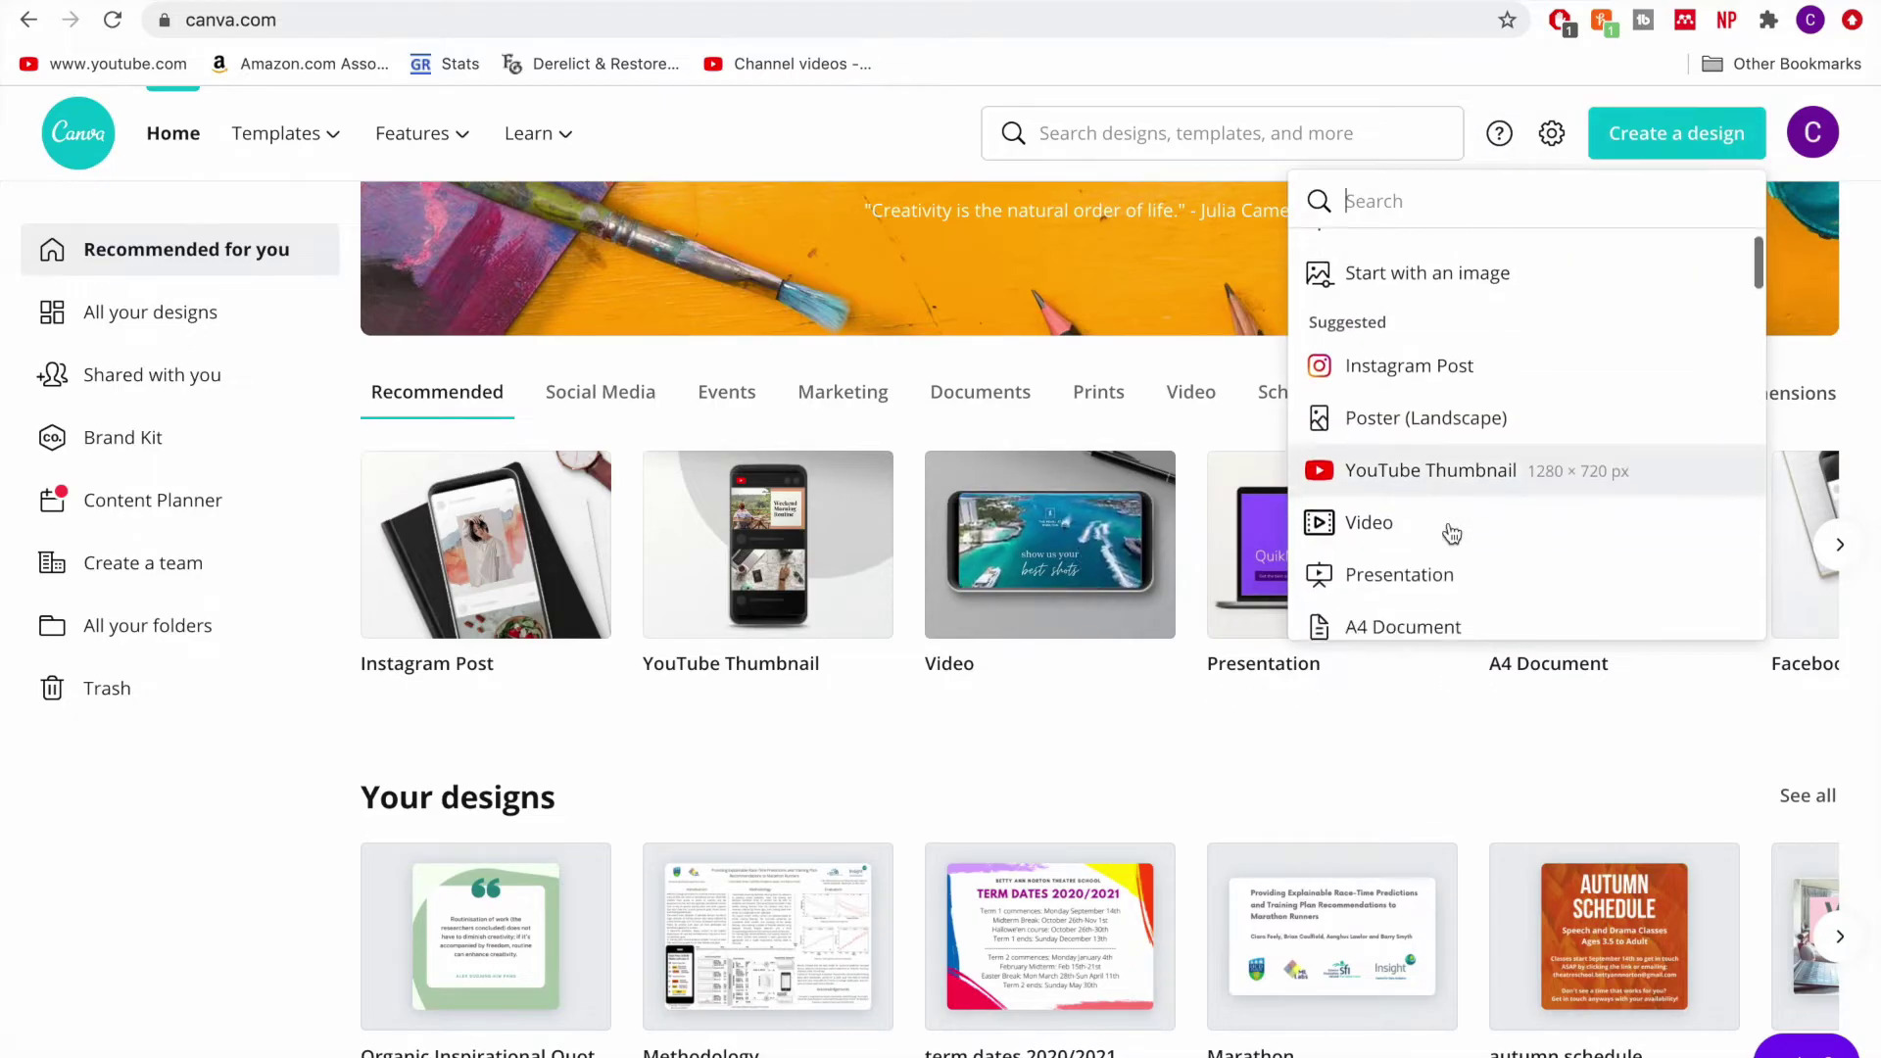
{"action": "scroll", "coordinate": [1451, 533], "scroll_direction": "down", "scroll_amount": 6}
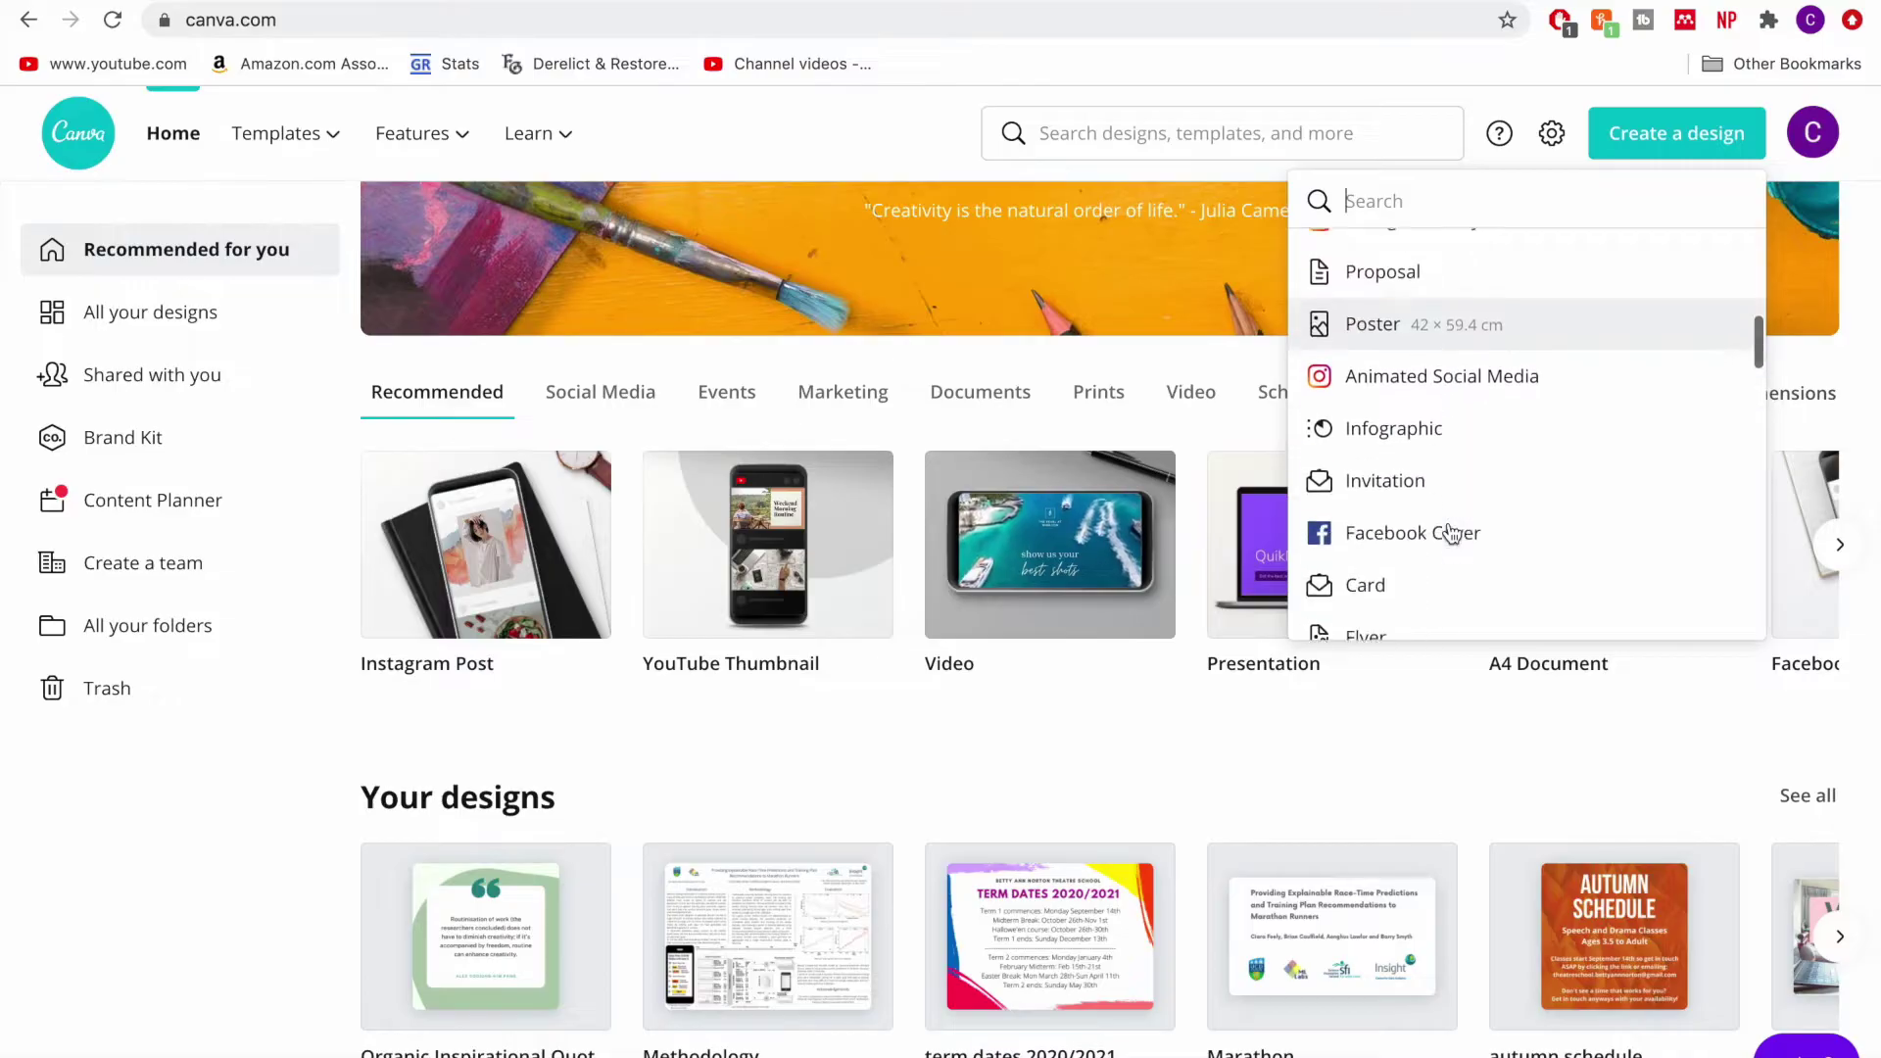
{"action": "scroll", "coordinate": [1451, 533], "scroll_direction": "down", "scroll_amount": 3}
{"action": "type", "text": "po"}
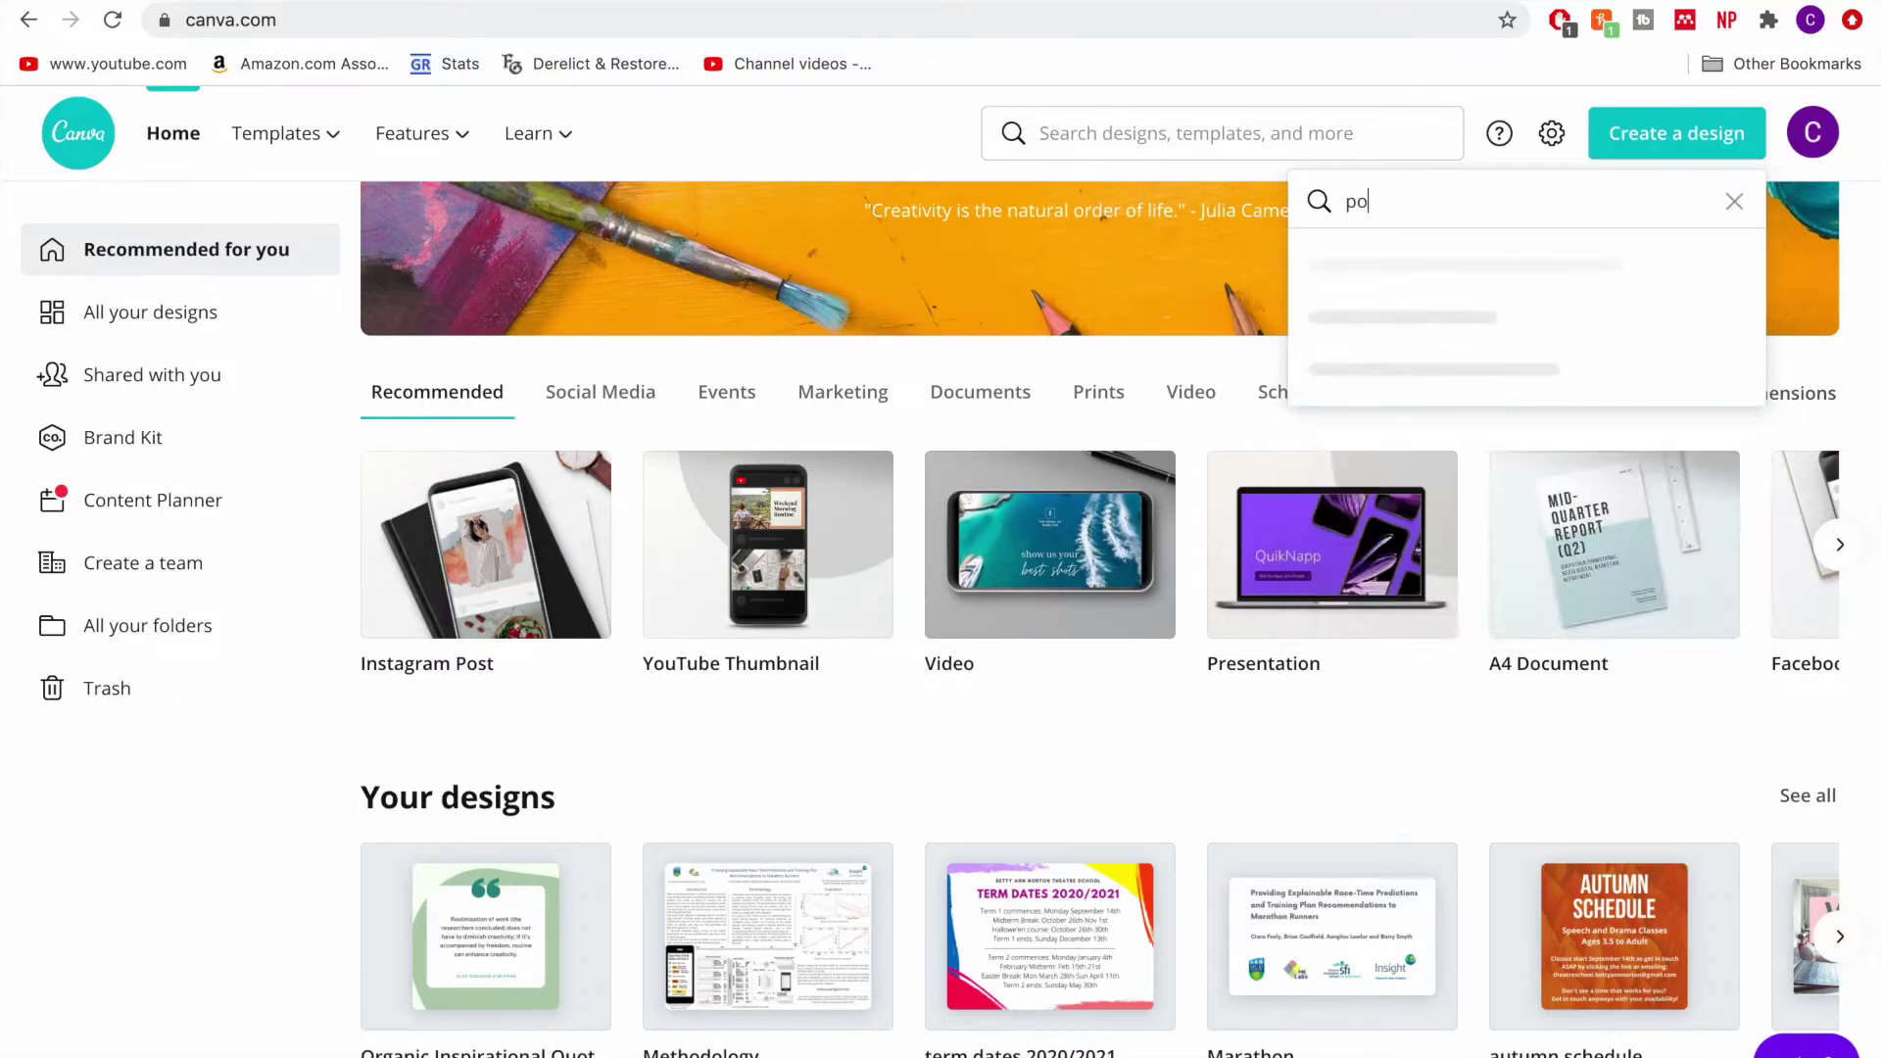
{"action": "type", "text": "st"}
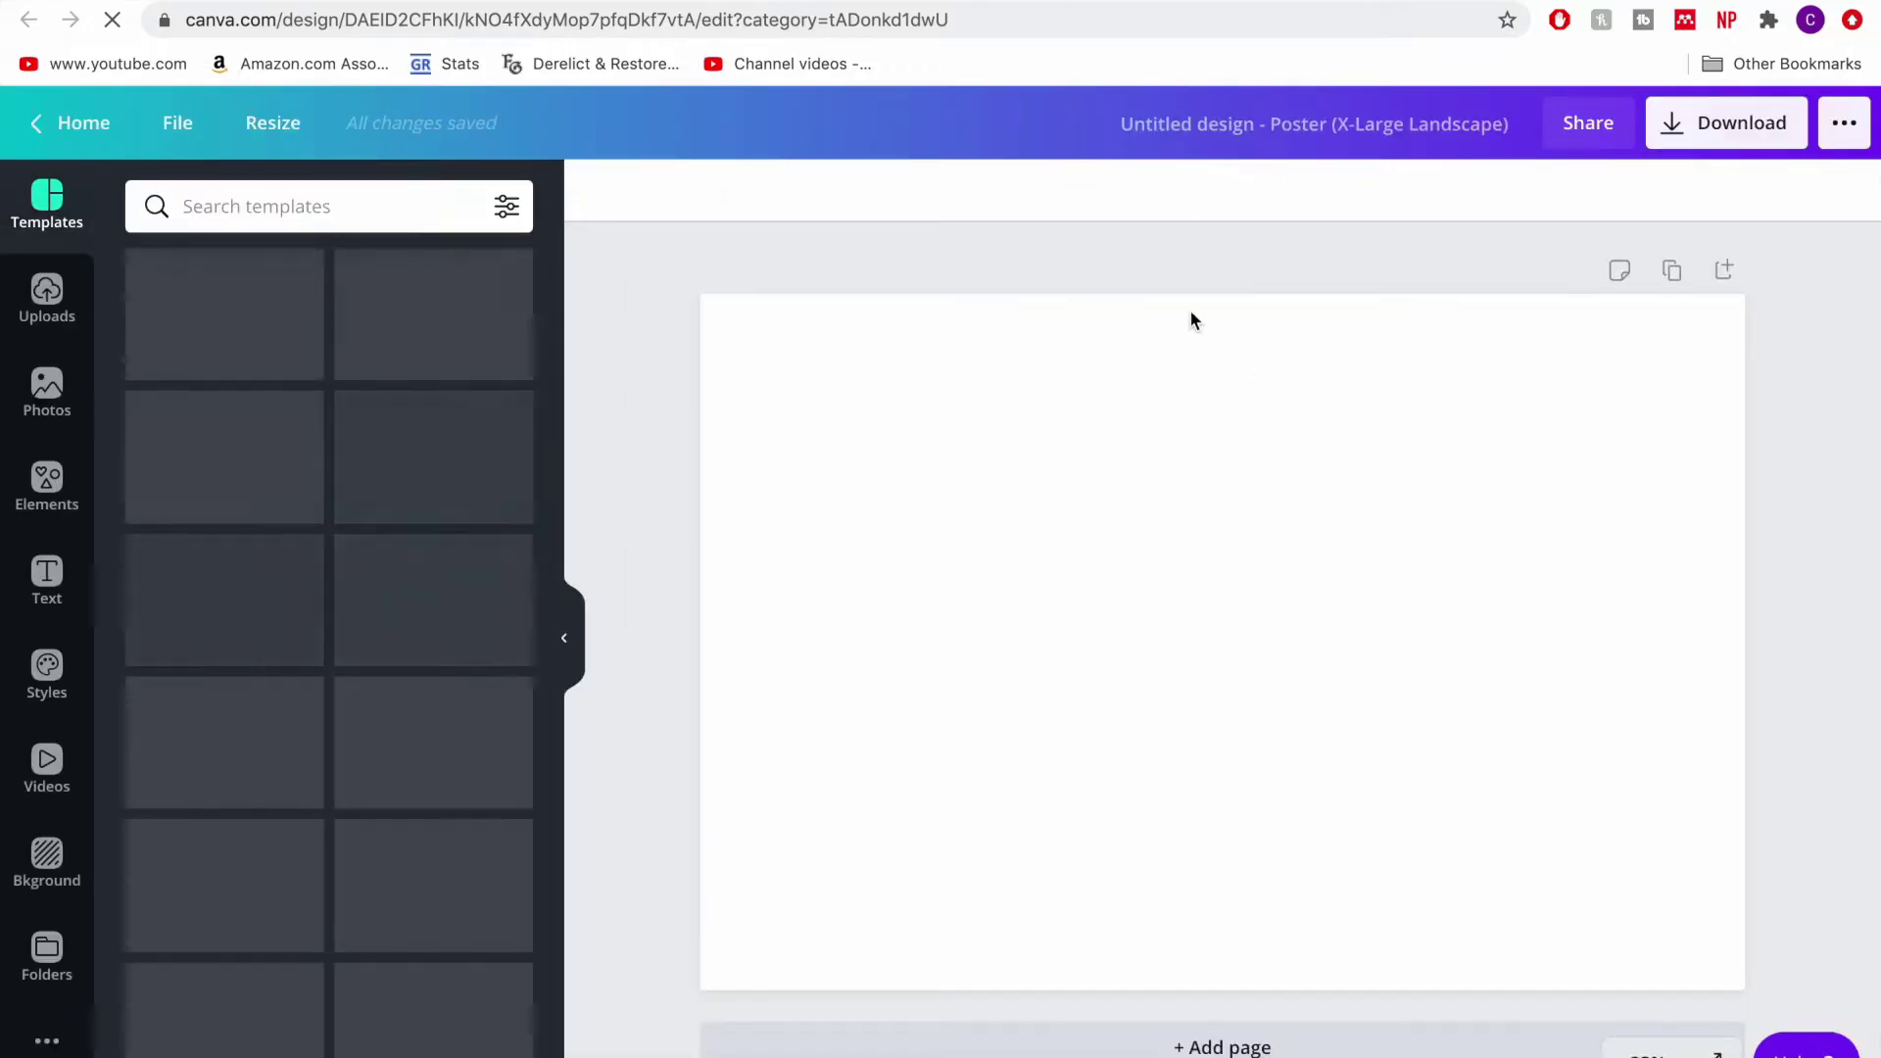
- Check the poster's Resize options and scroll through the offered templates
{"action": "left_click", "coordinate": [296, 140]}
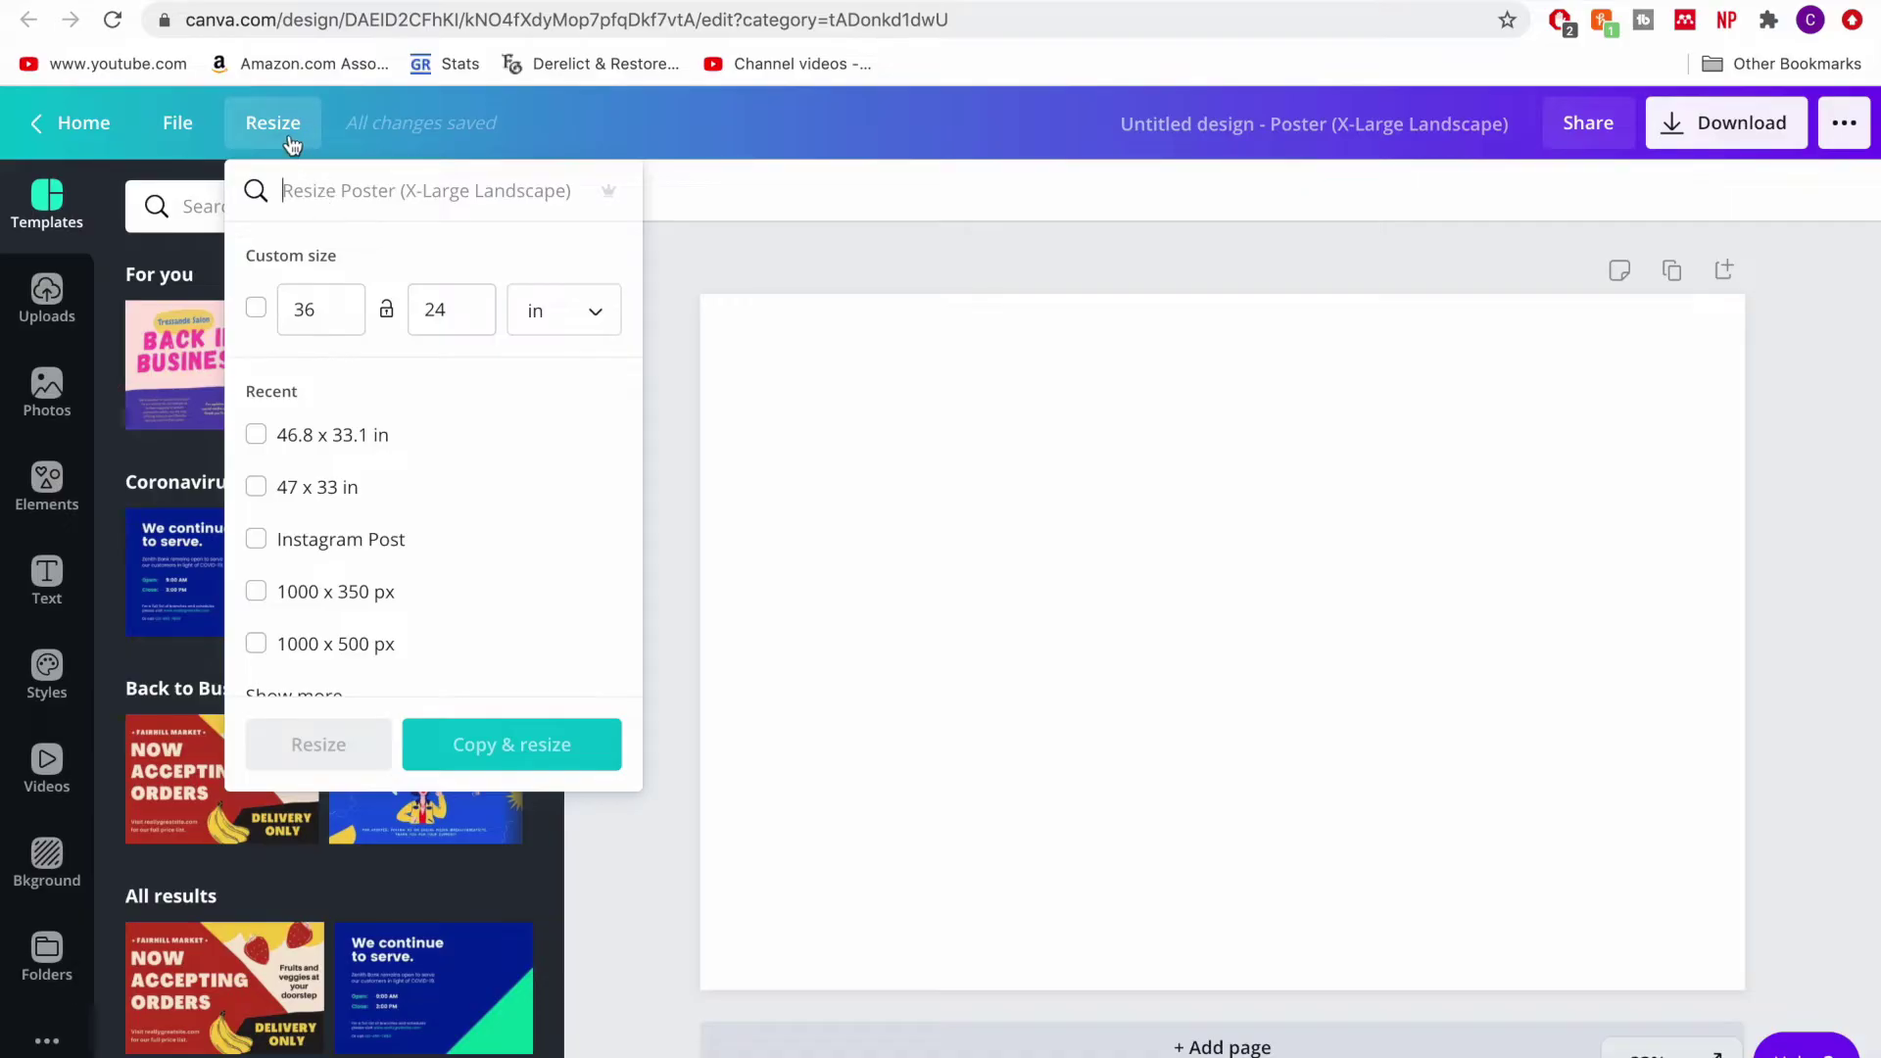
{"action": "left_click", "coordinate": [290, 141]}
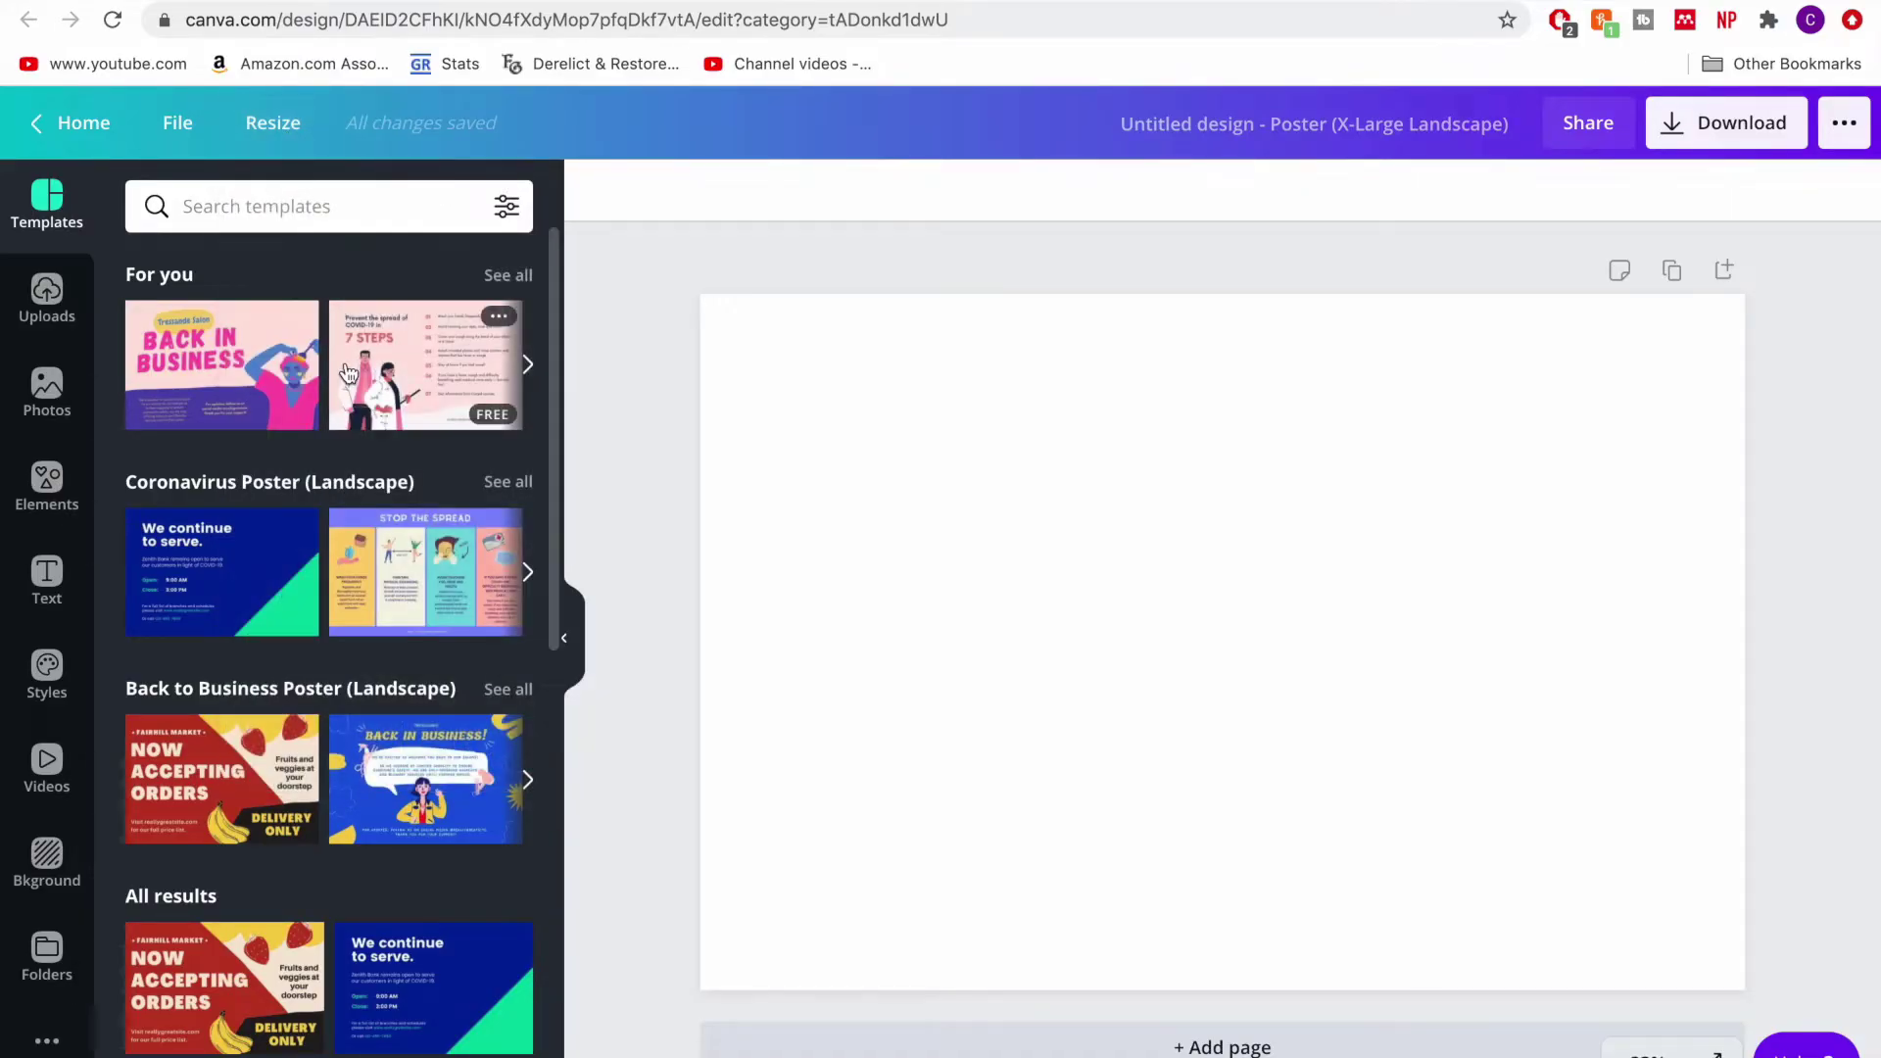
{"action": "scroll", "coordinate": [310, 769], "scroll_direction": "down", "scroll_amount": 5}
{"action": "scroll", "coordinate": [310, 769], "scroll_direction": "down", "scroll_amount": 5}
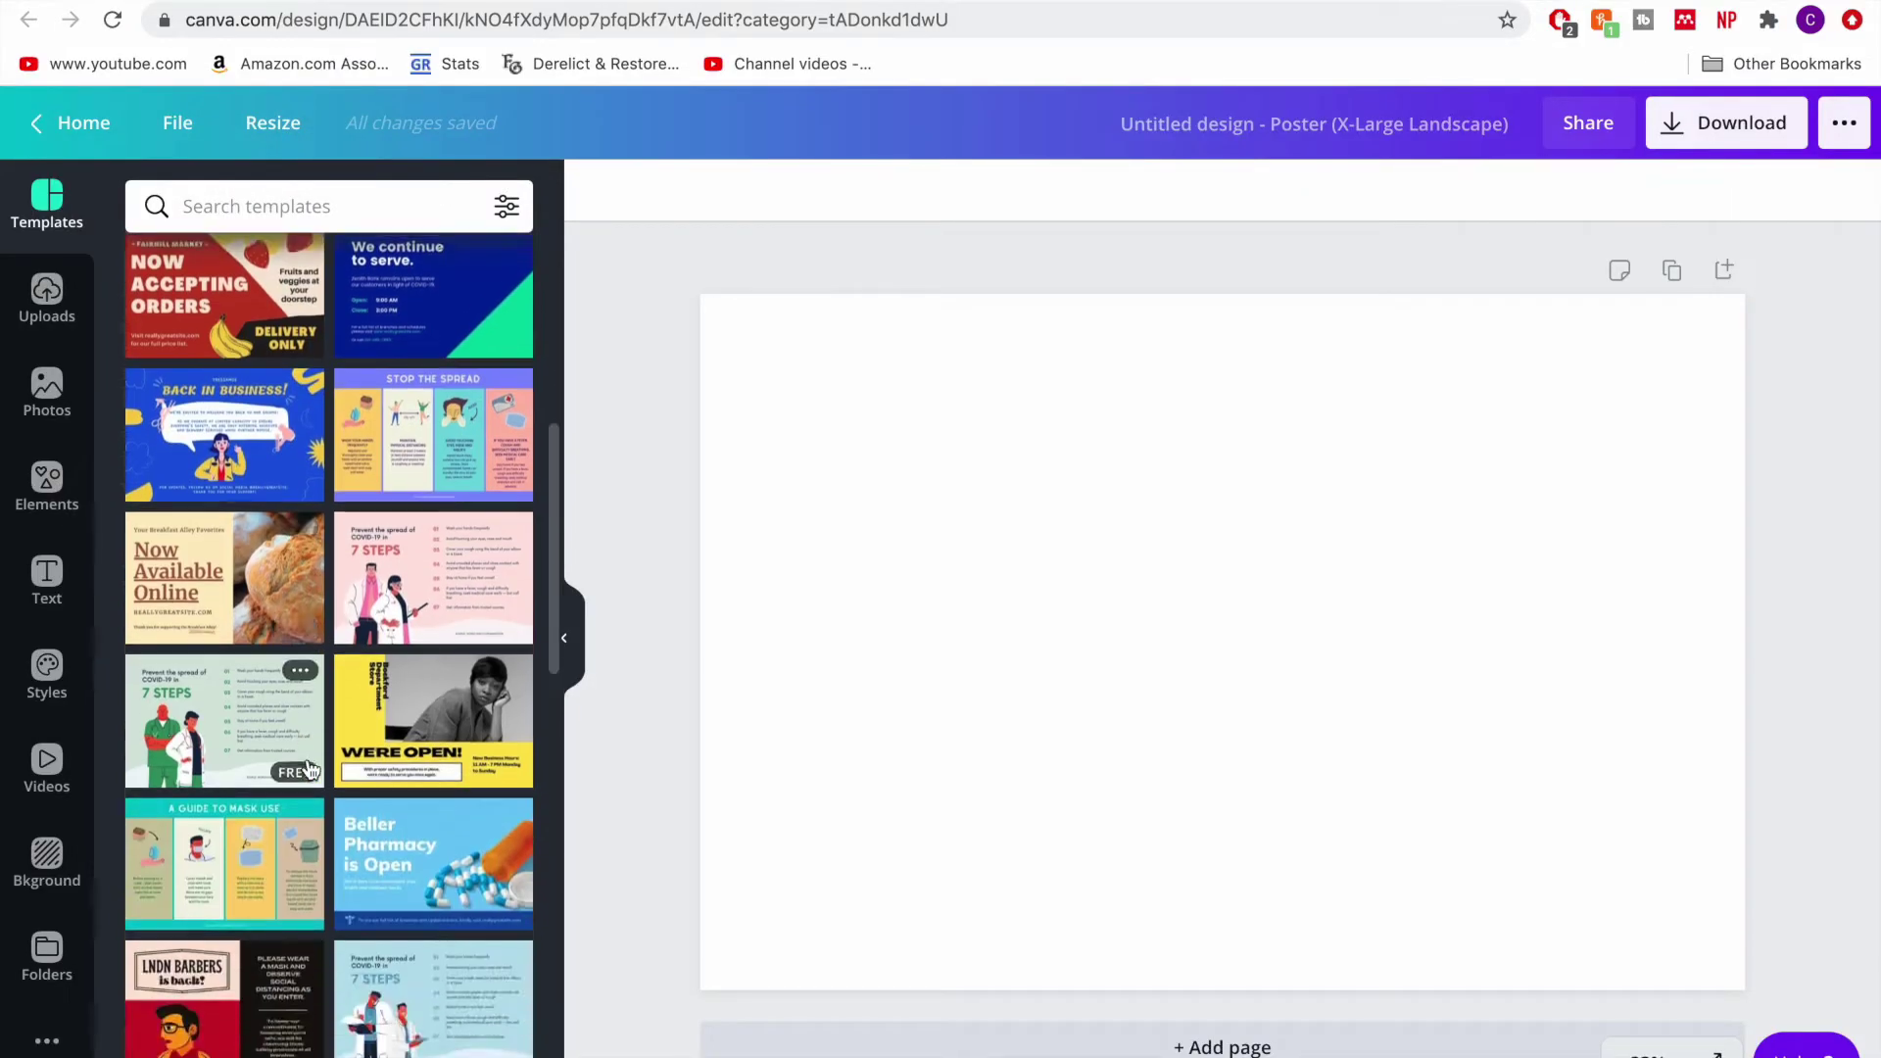
{"action": "scroll", "coordinate": [310, 769], "scroll_direction": "down", "scroll_amount": 8}
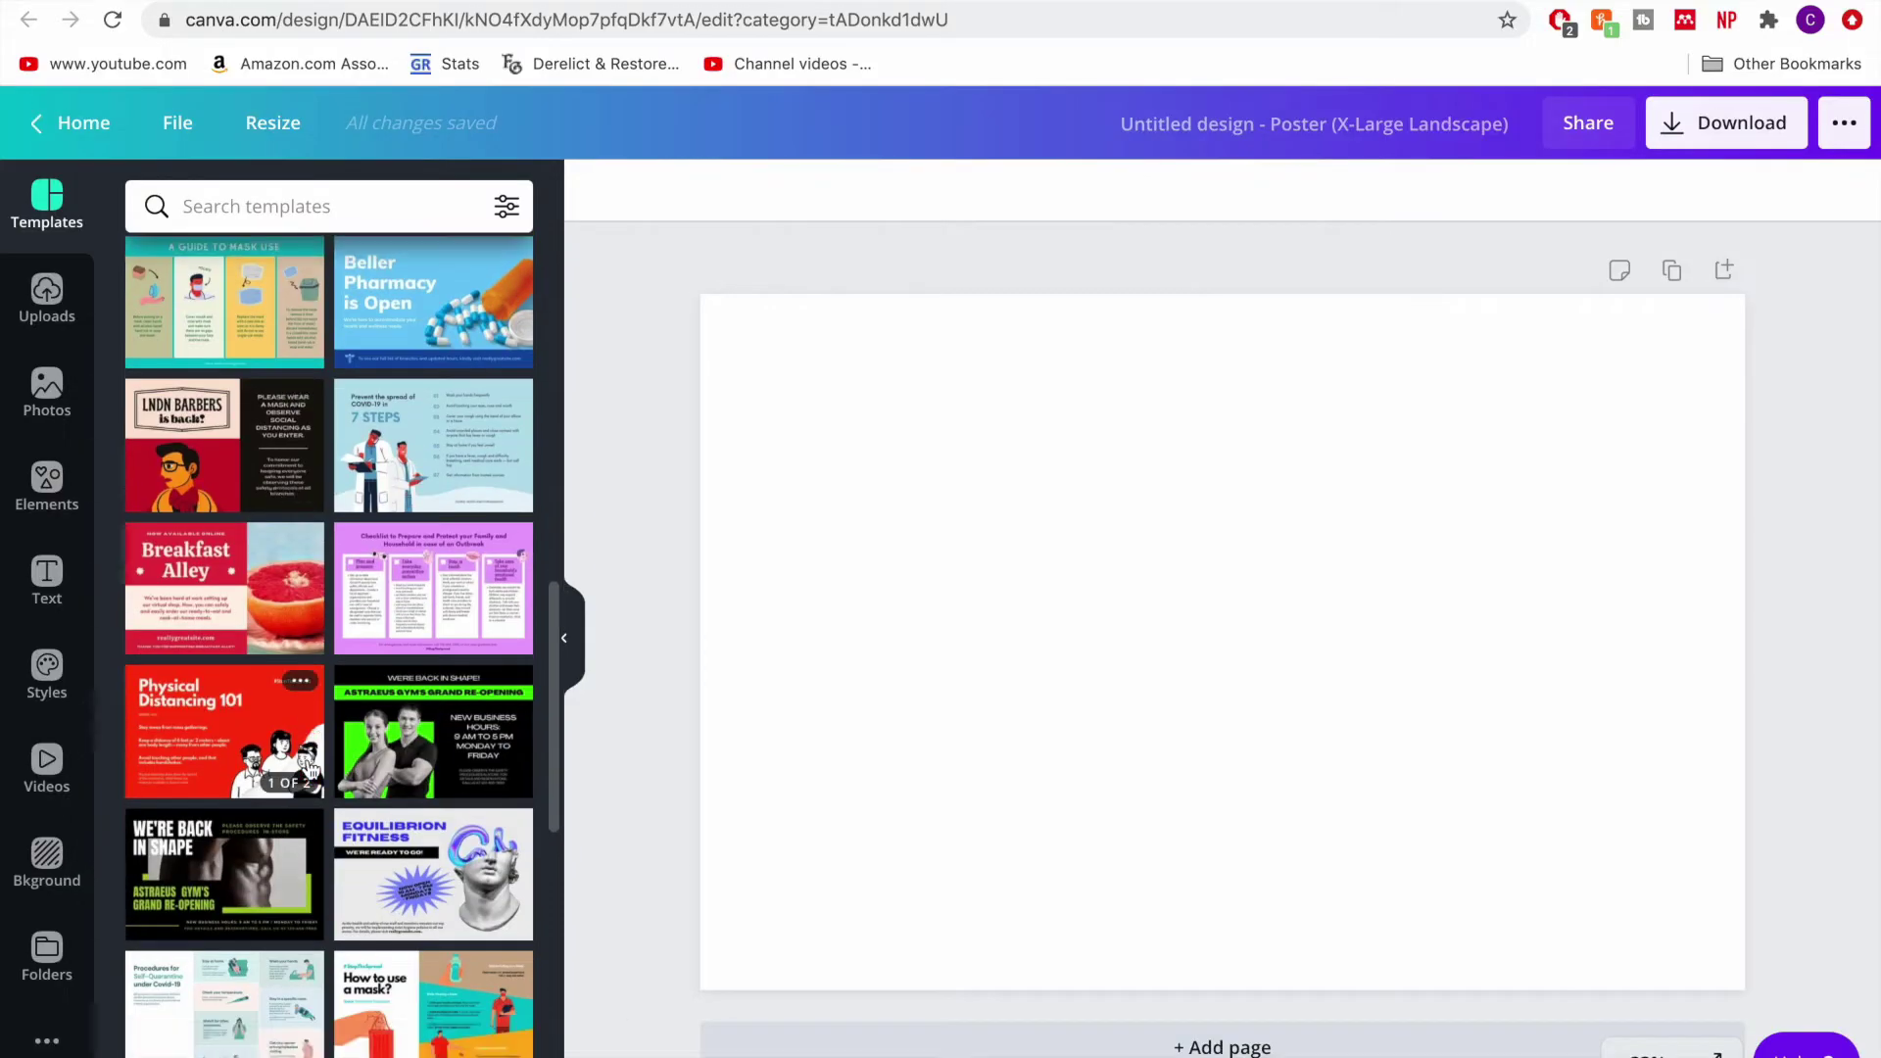
{"action": "scroll", "coordinate": [310, 769], "scroll_direction": "down", "scroll_amount": 6}
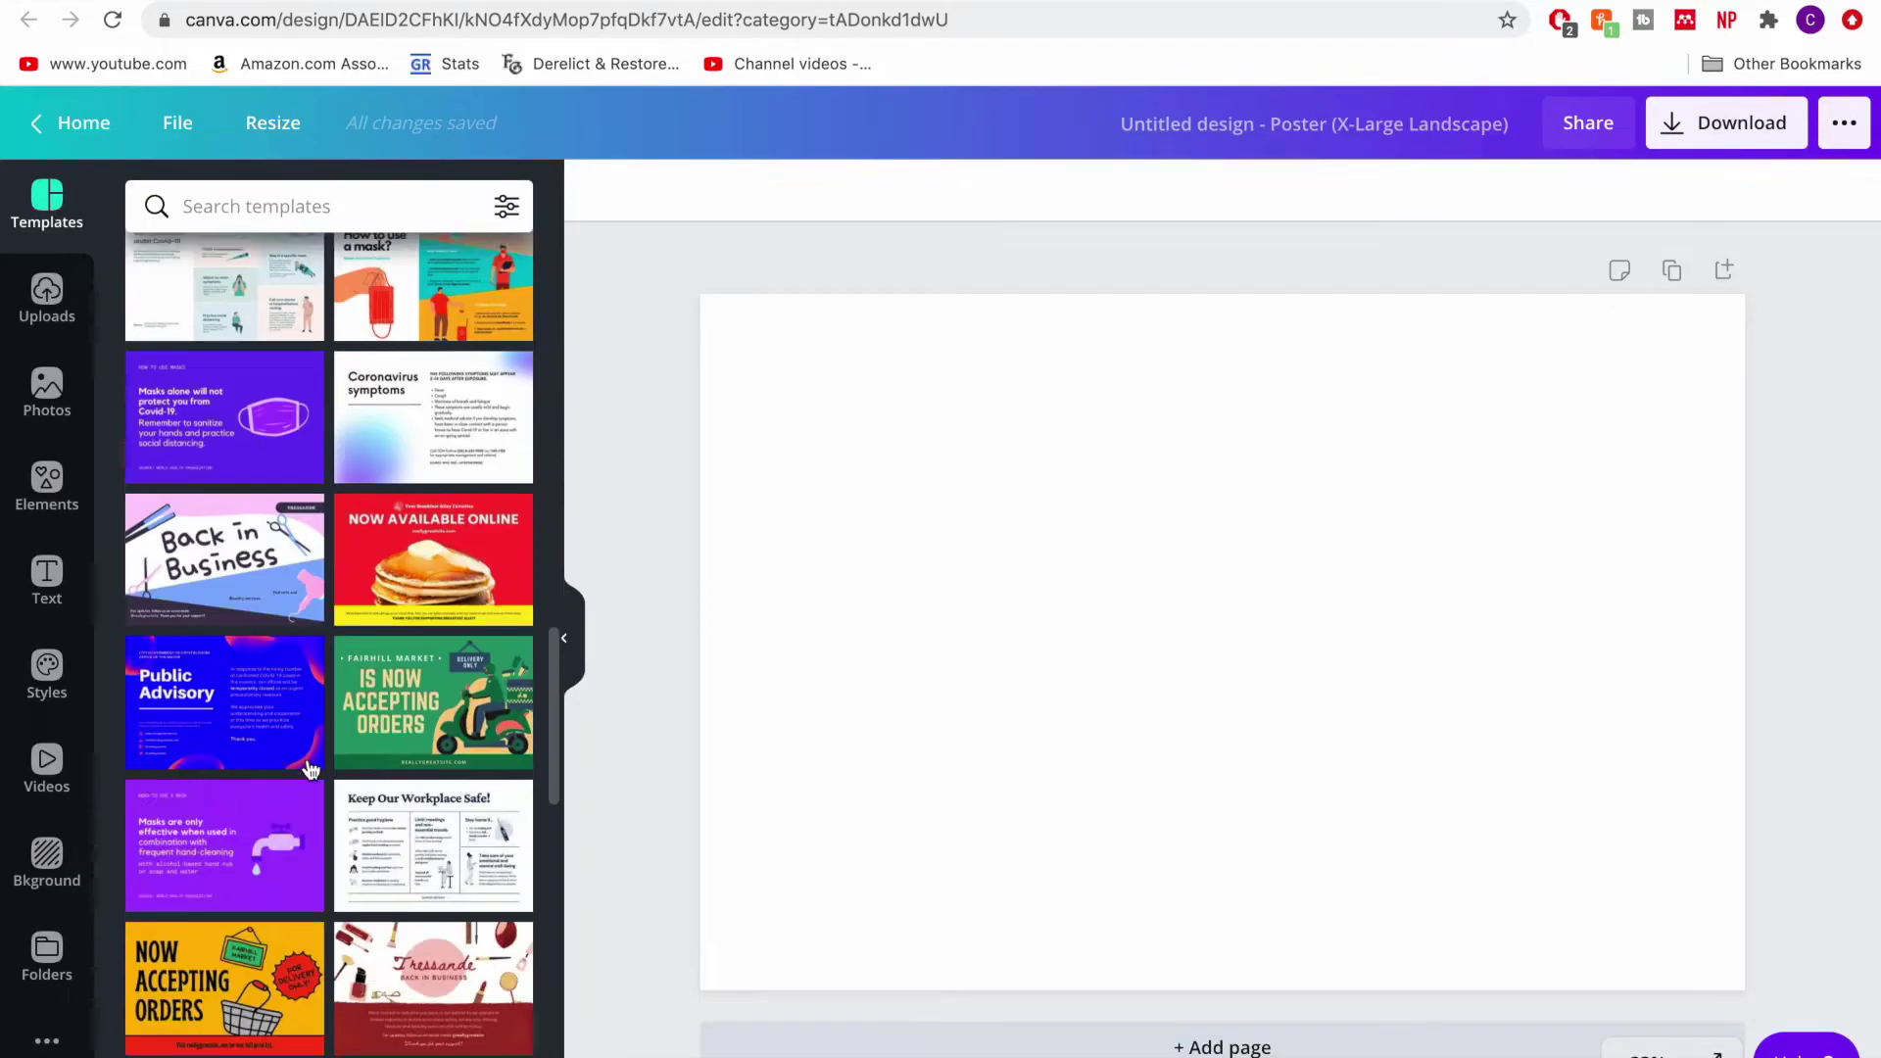
{"action": "scroll", "coordinate": [310, 769], "scroll_direction": "down", "scroll_amount": 4}
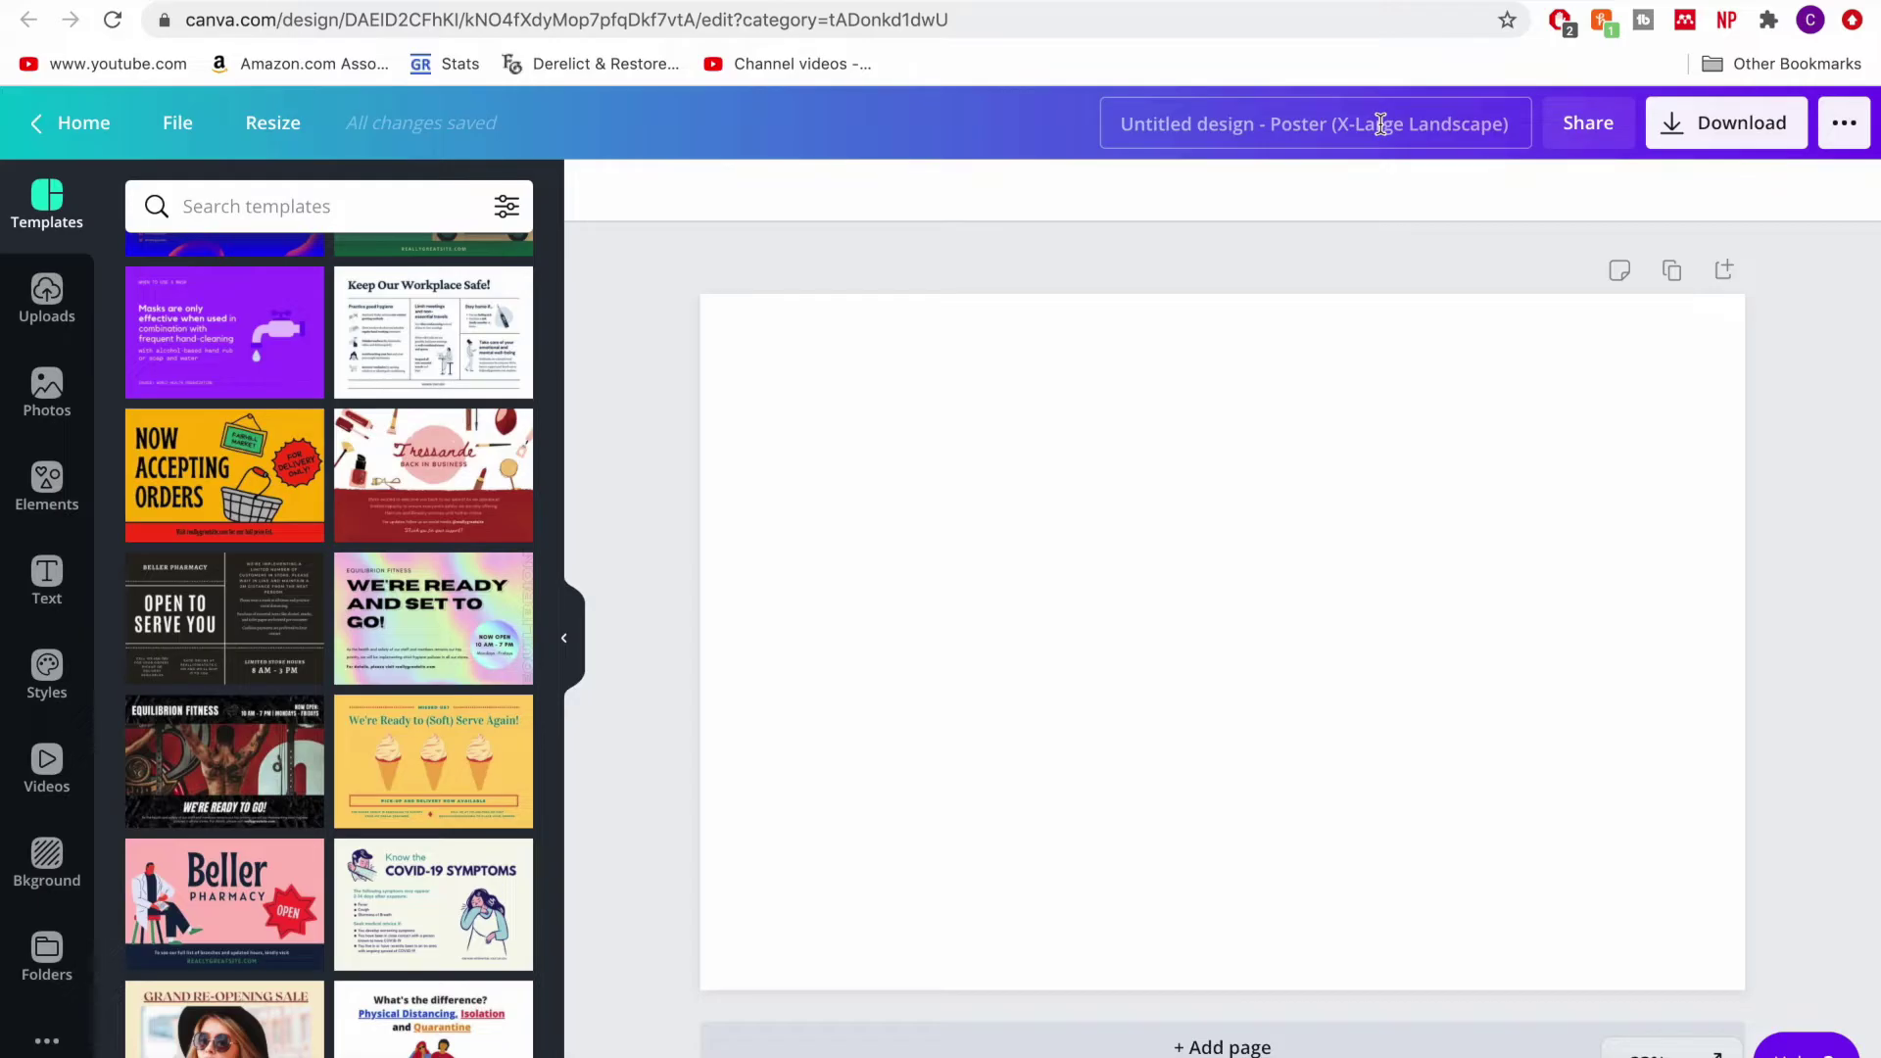
- Replace the design title with 'New Poster'
{"action": "left_click", "coordinate": [1381, 125]}
{"action": "key", "text": "BackSpace"}
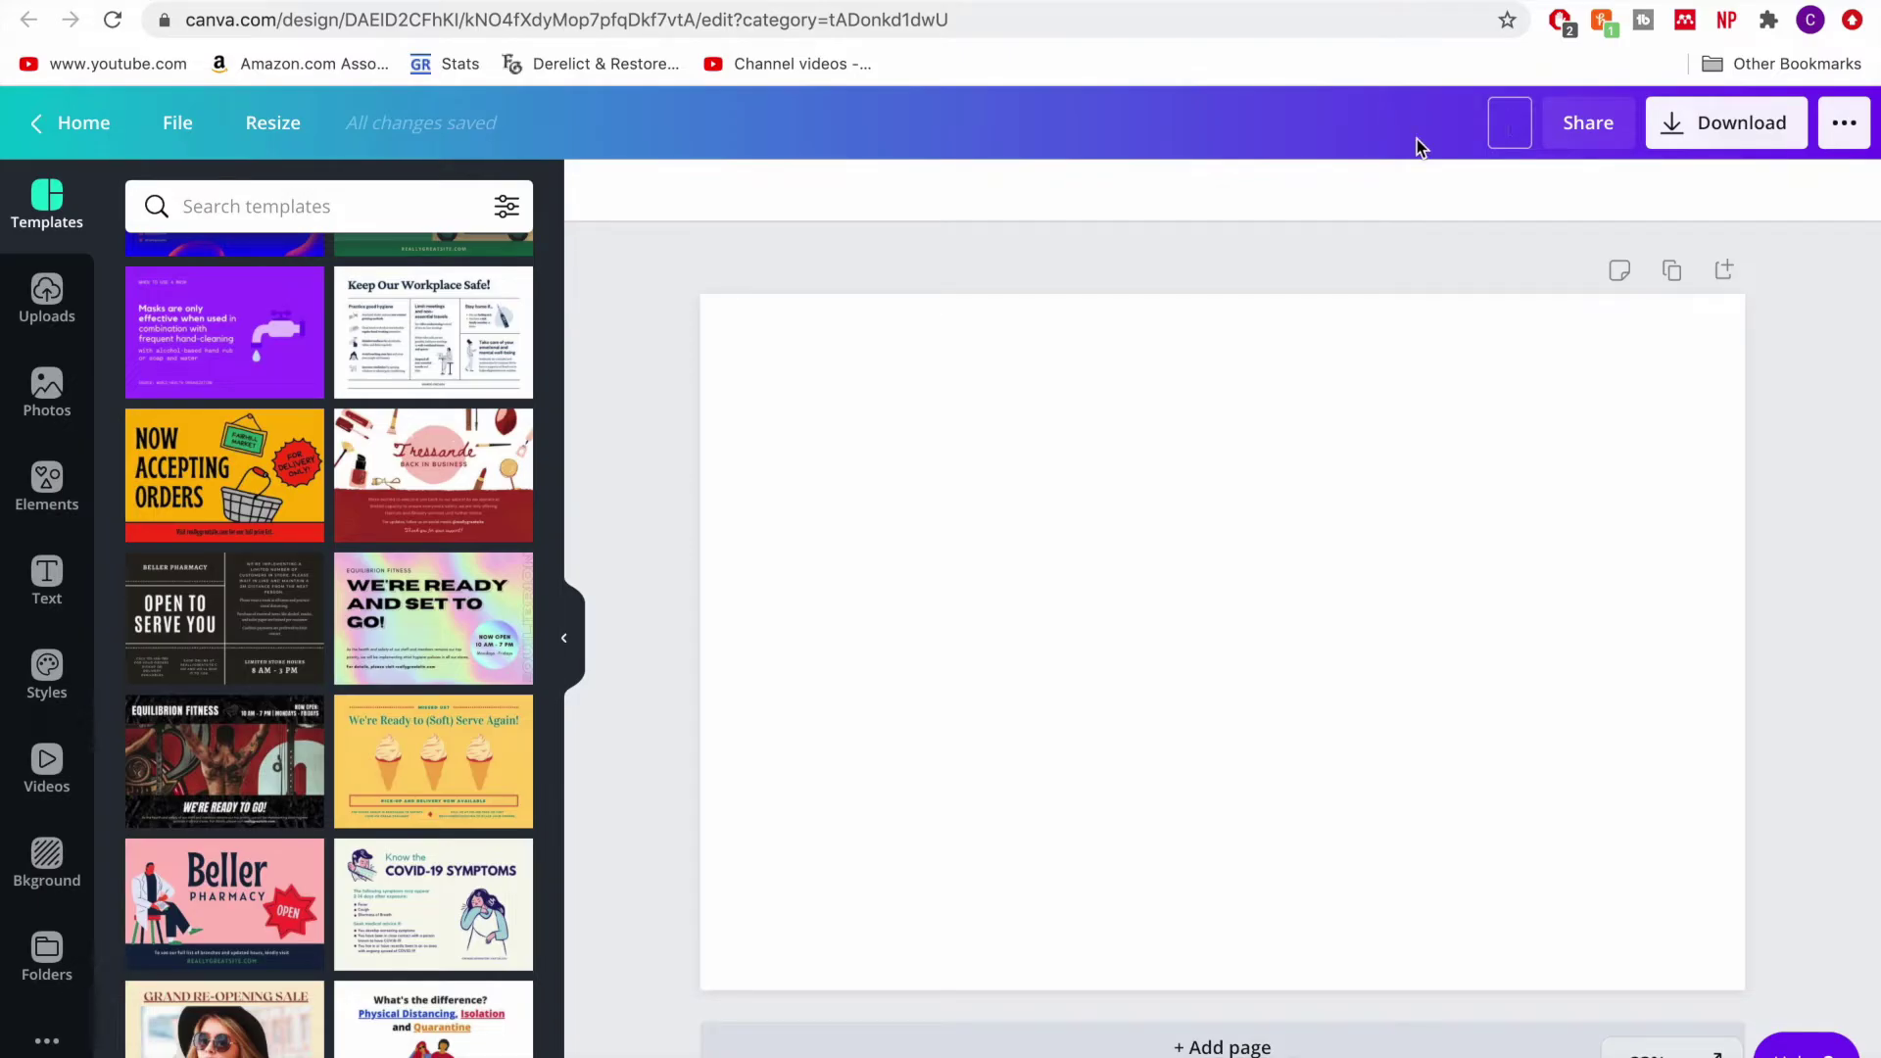
{"action": "type", "text": "New Poster"}
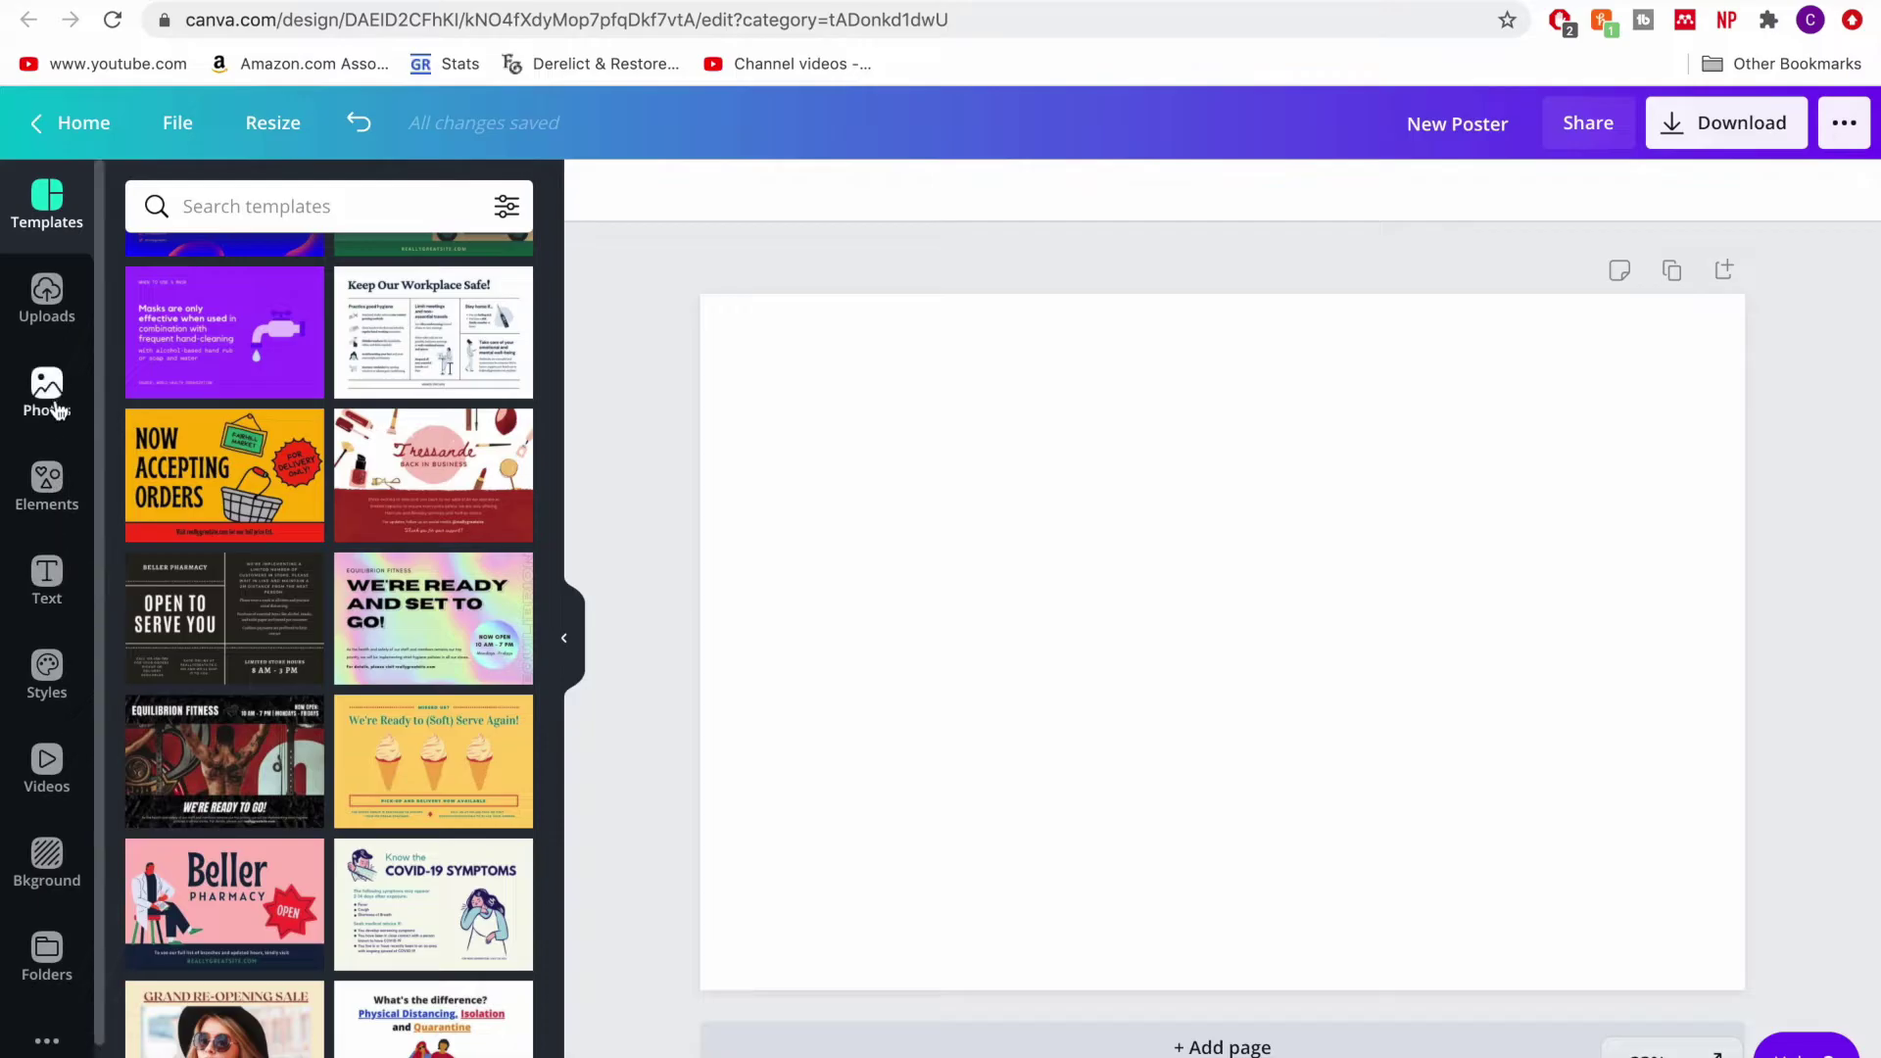
- Add the uploaded training-profile diagram to the poster from Uploads
{"action": "left_click", "coordinate": [33, 311]}
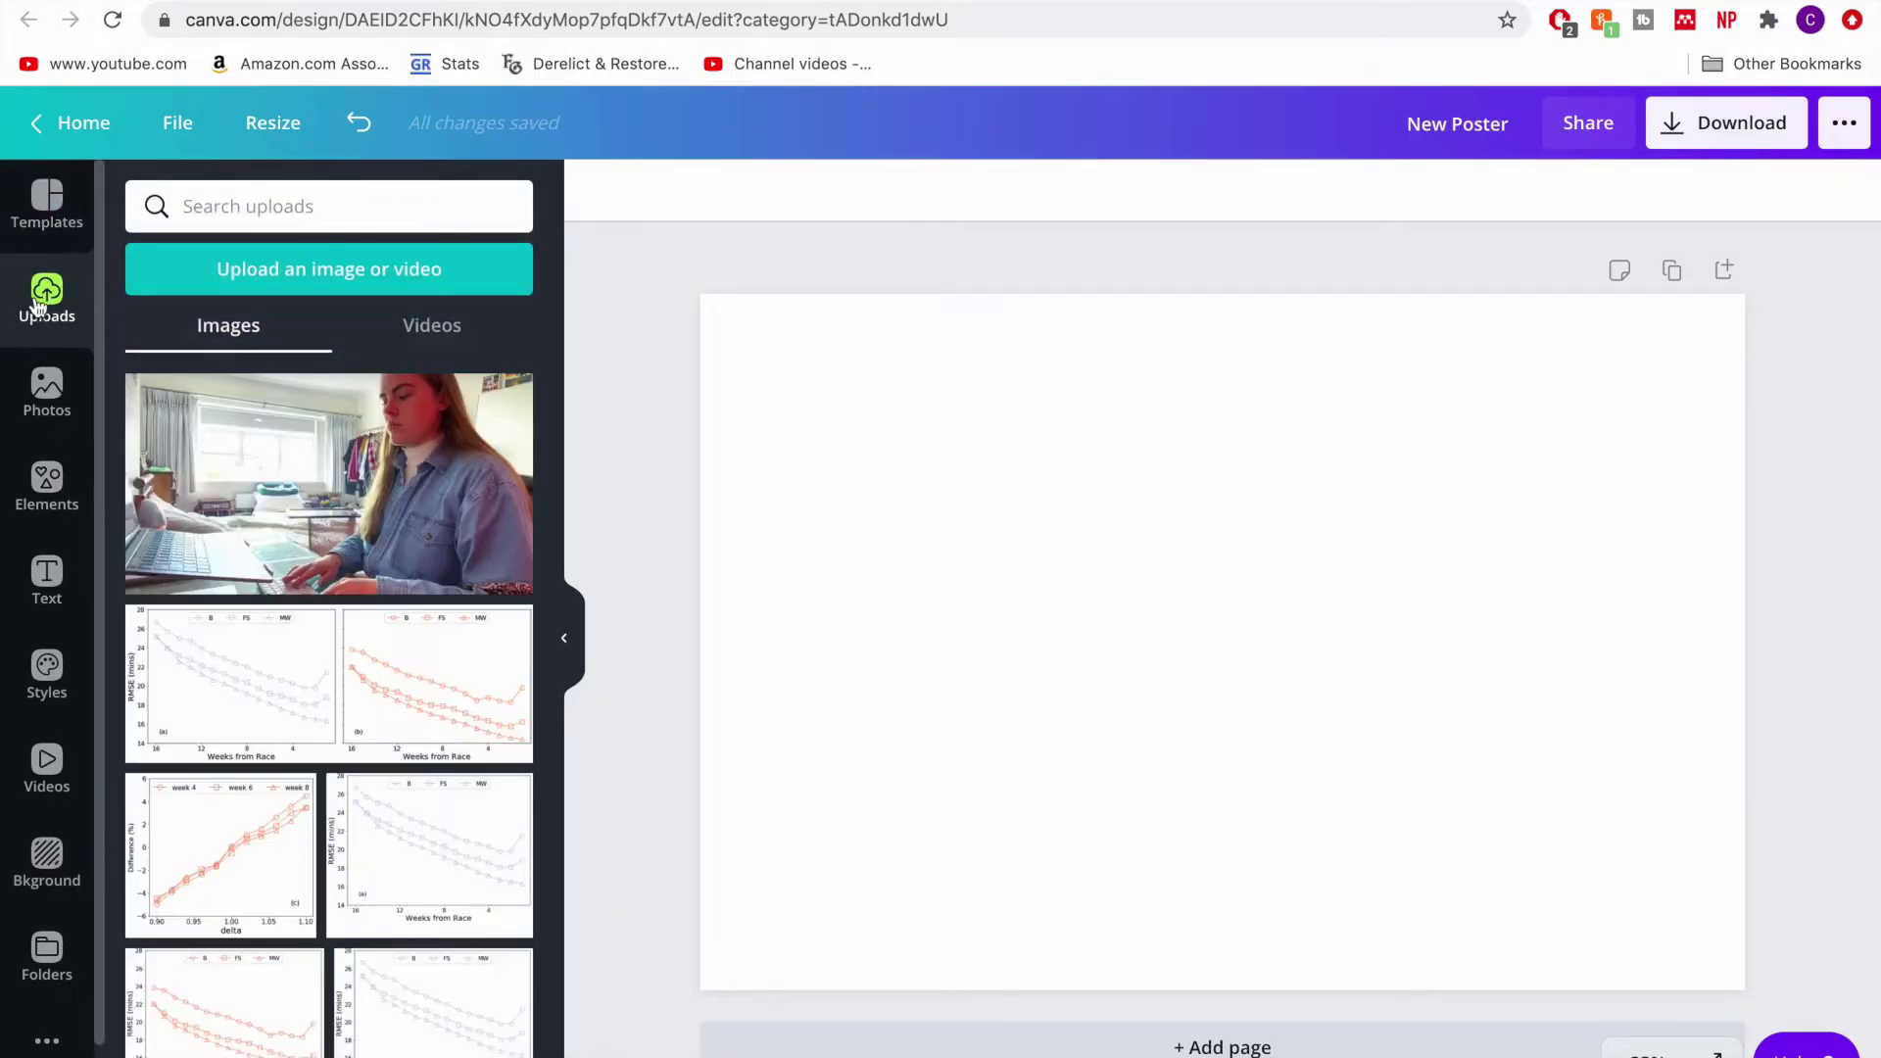
{"action": "left_click", "coordinate": [348, 270]}
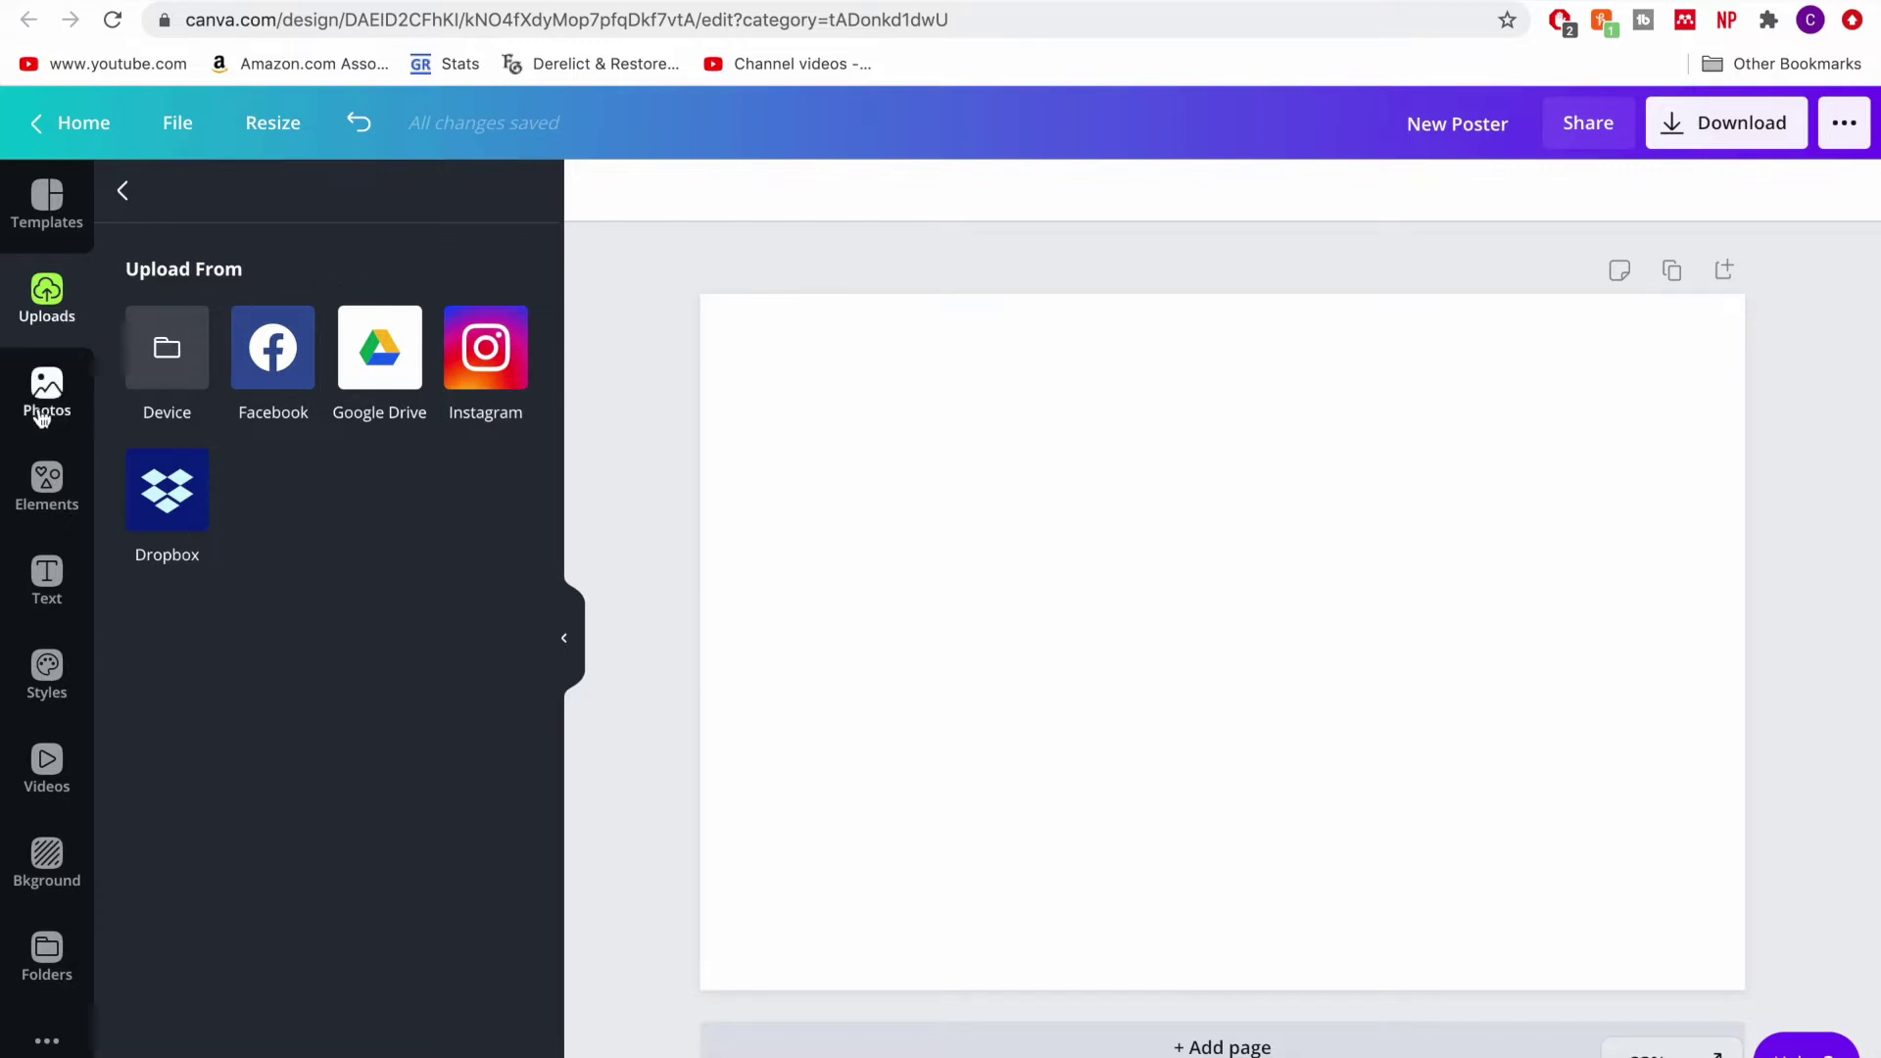
{"action": "left_click", "coordinate": [123, 192]}
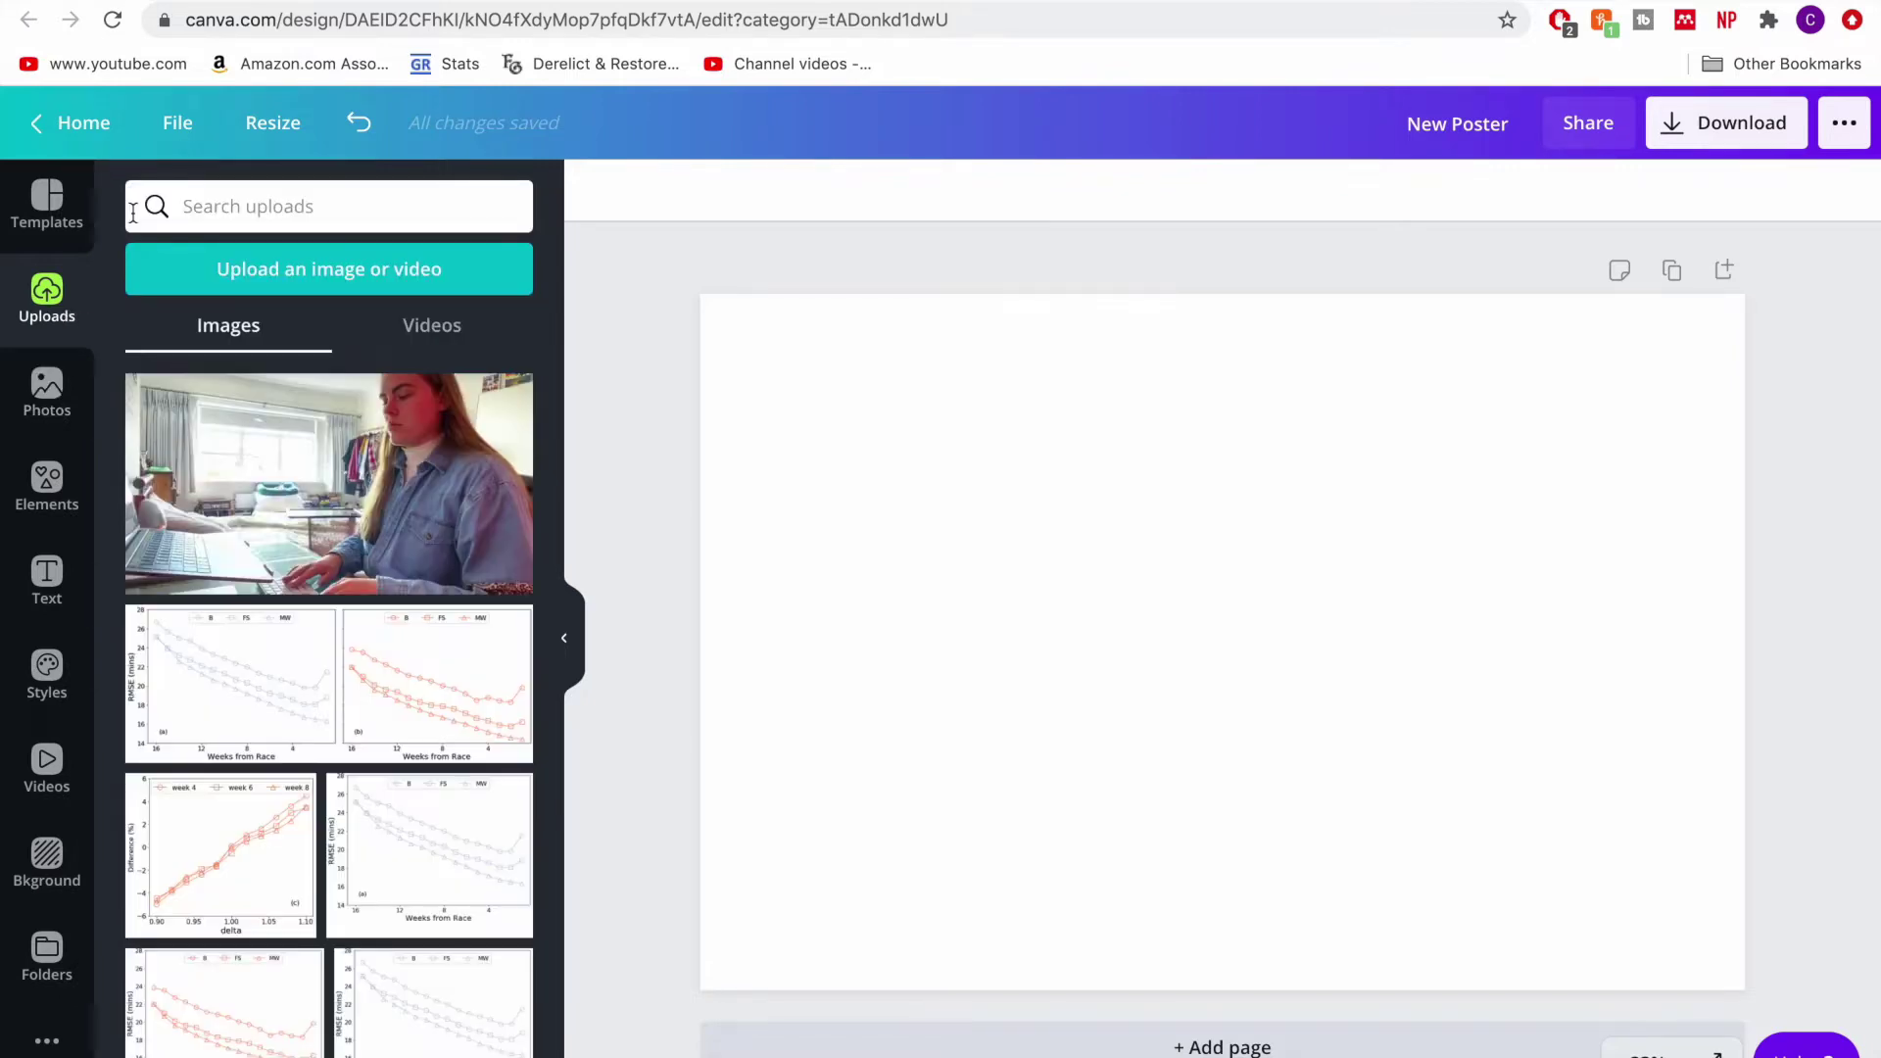
{"action": "scroll", "coordinate": [278, 903], "scroll_direction": "down", "scroll_amount": 3}
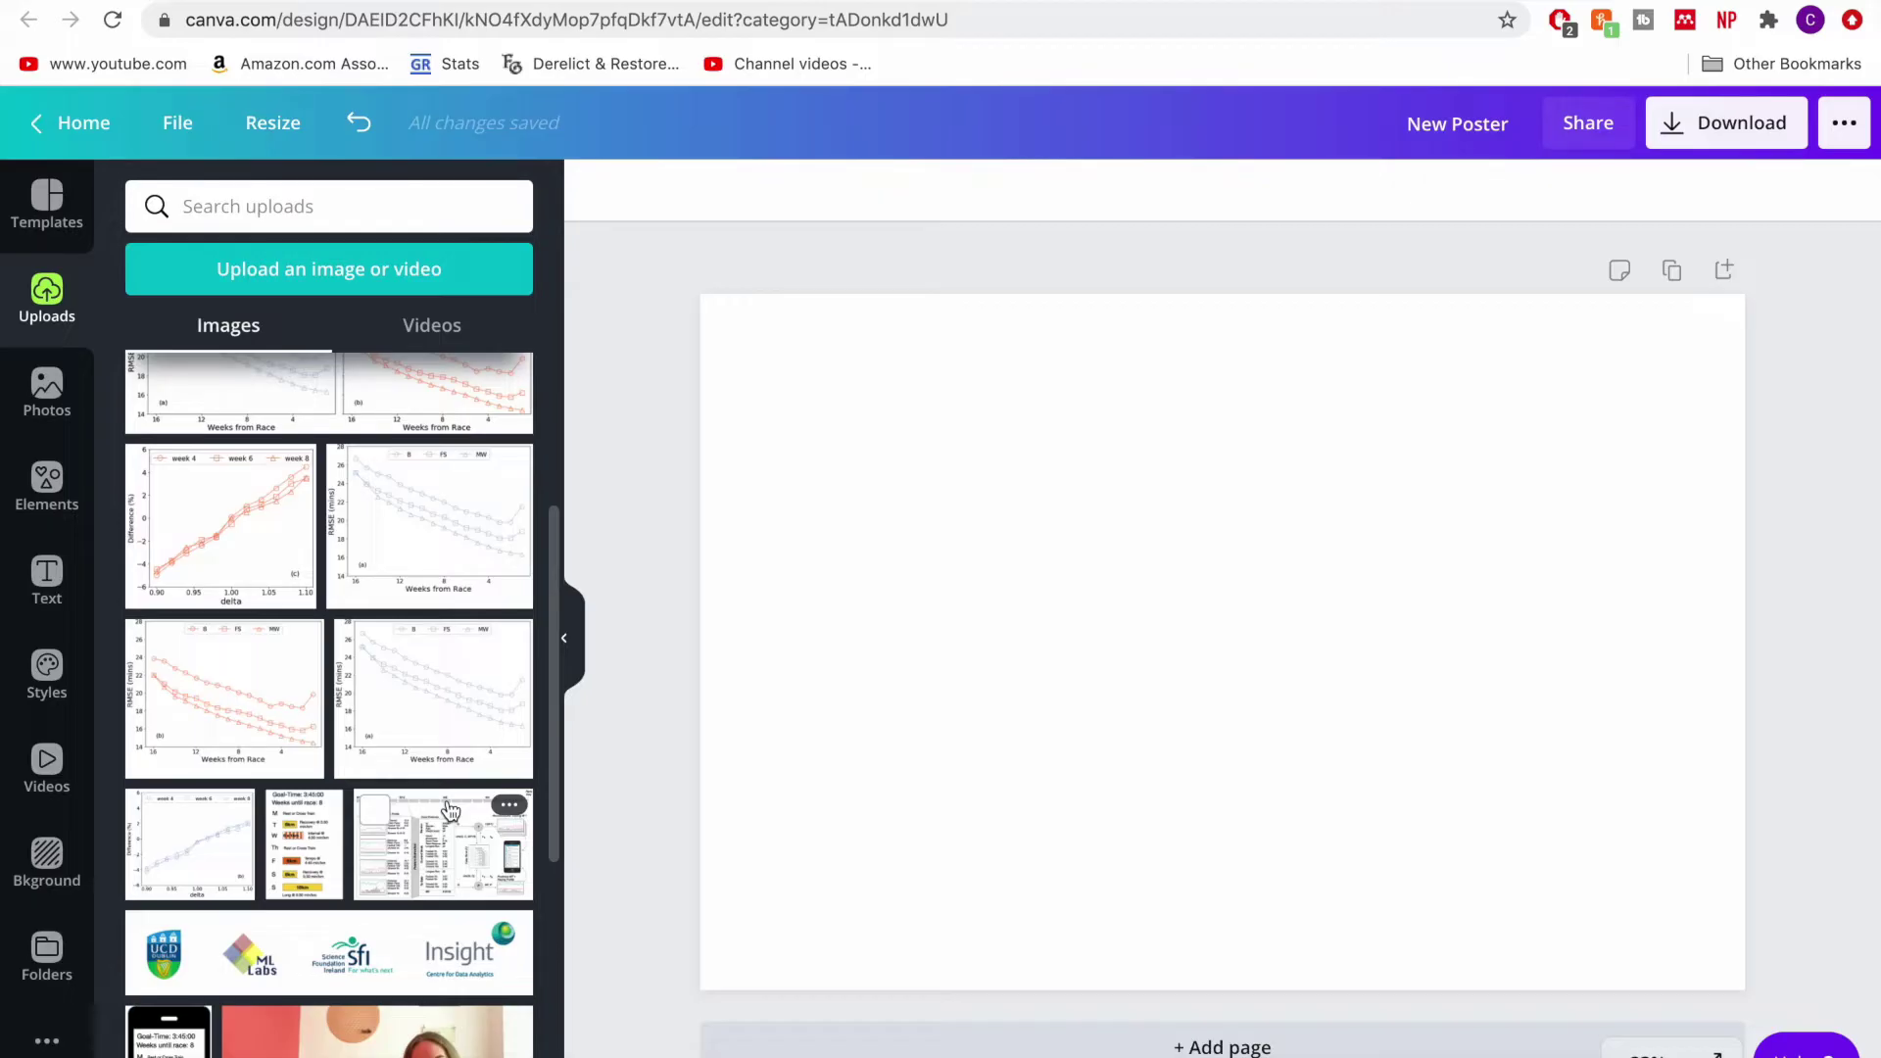
{"action": "left_click", "coordinate": [453, 835]}
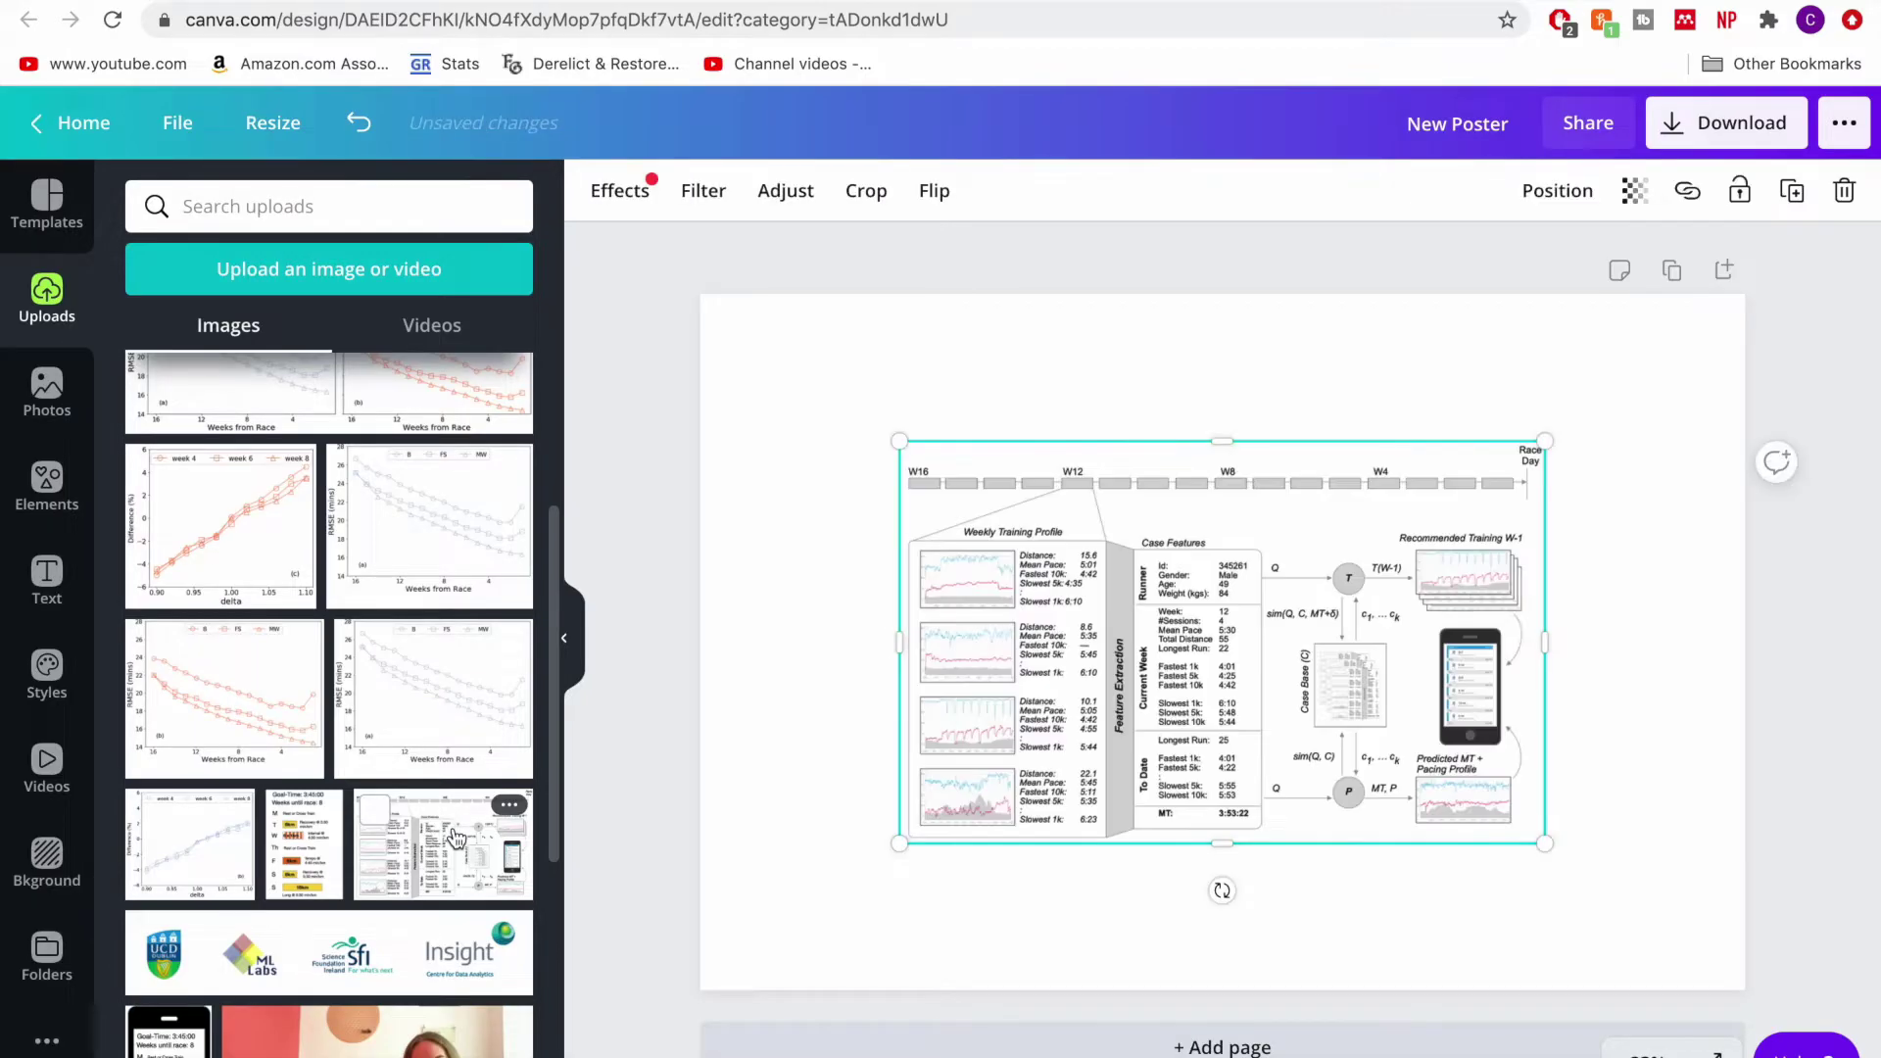
- Shrink the diagram and move it toward the bottom centre of the page
{"action": "left_click_drag", "start_coordinate": [1541, 443], "coordinate": [1205, 554]}
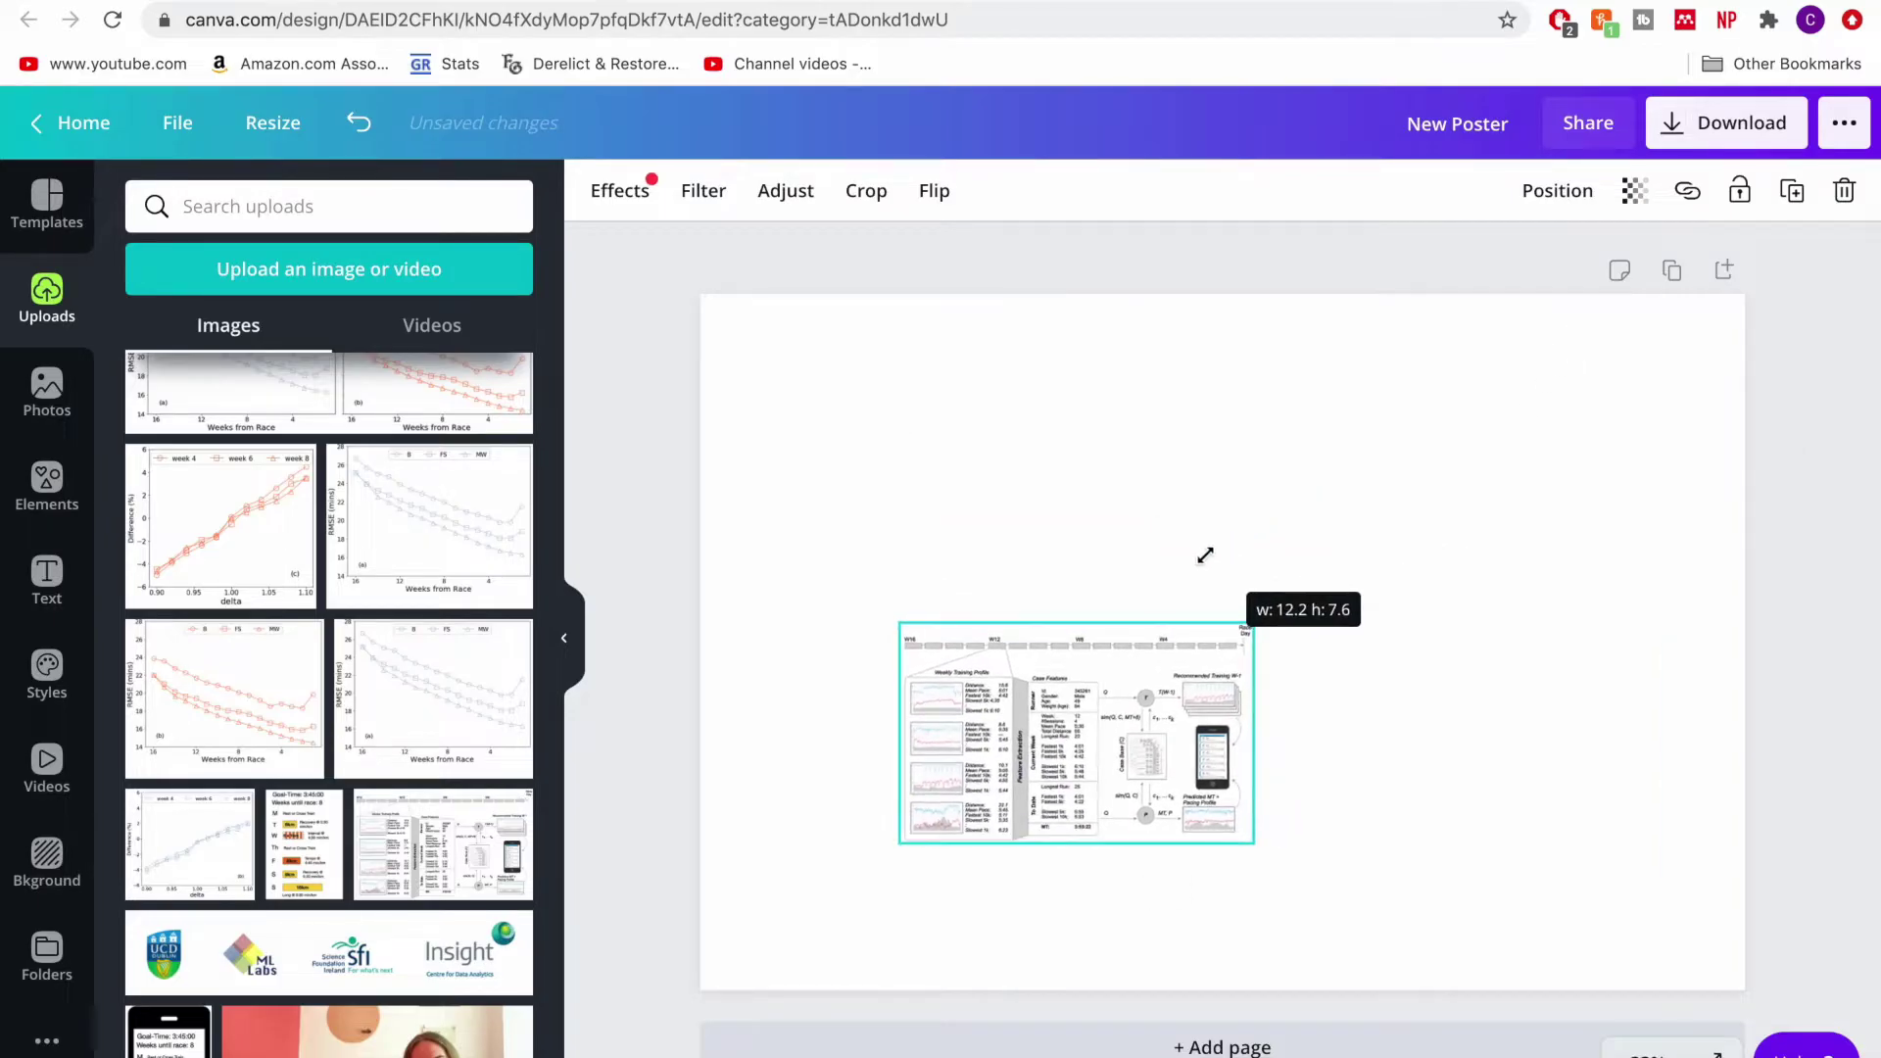
{"action": "left_click_drag", "start_coordinate": [1199, 669], "coordinate": [1008, 802]}
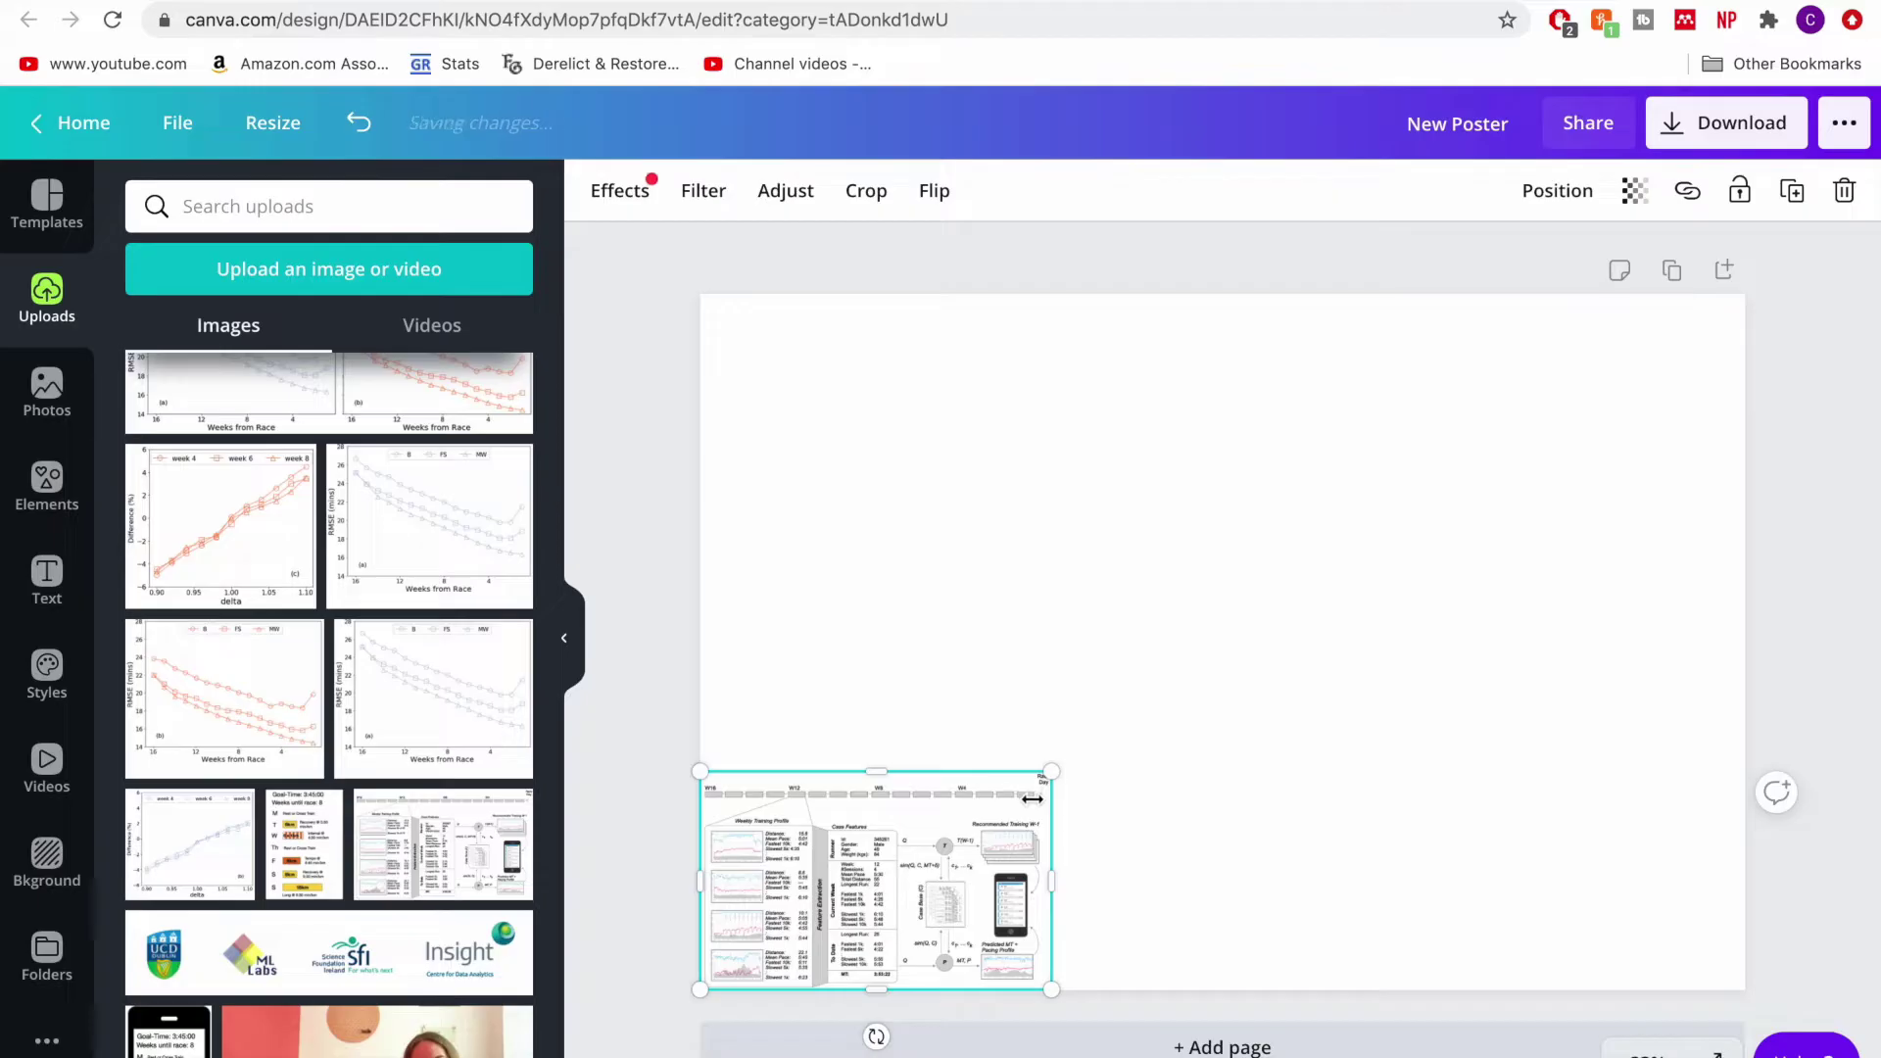
{"action": "left_click_drag", "start_coordinate": [992, 819], "coordinate": [1231, 834]}
{"action": "left_click", "coordinate": [1176, 780]}
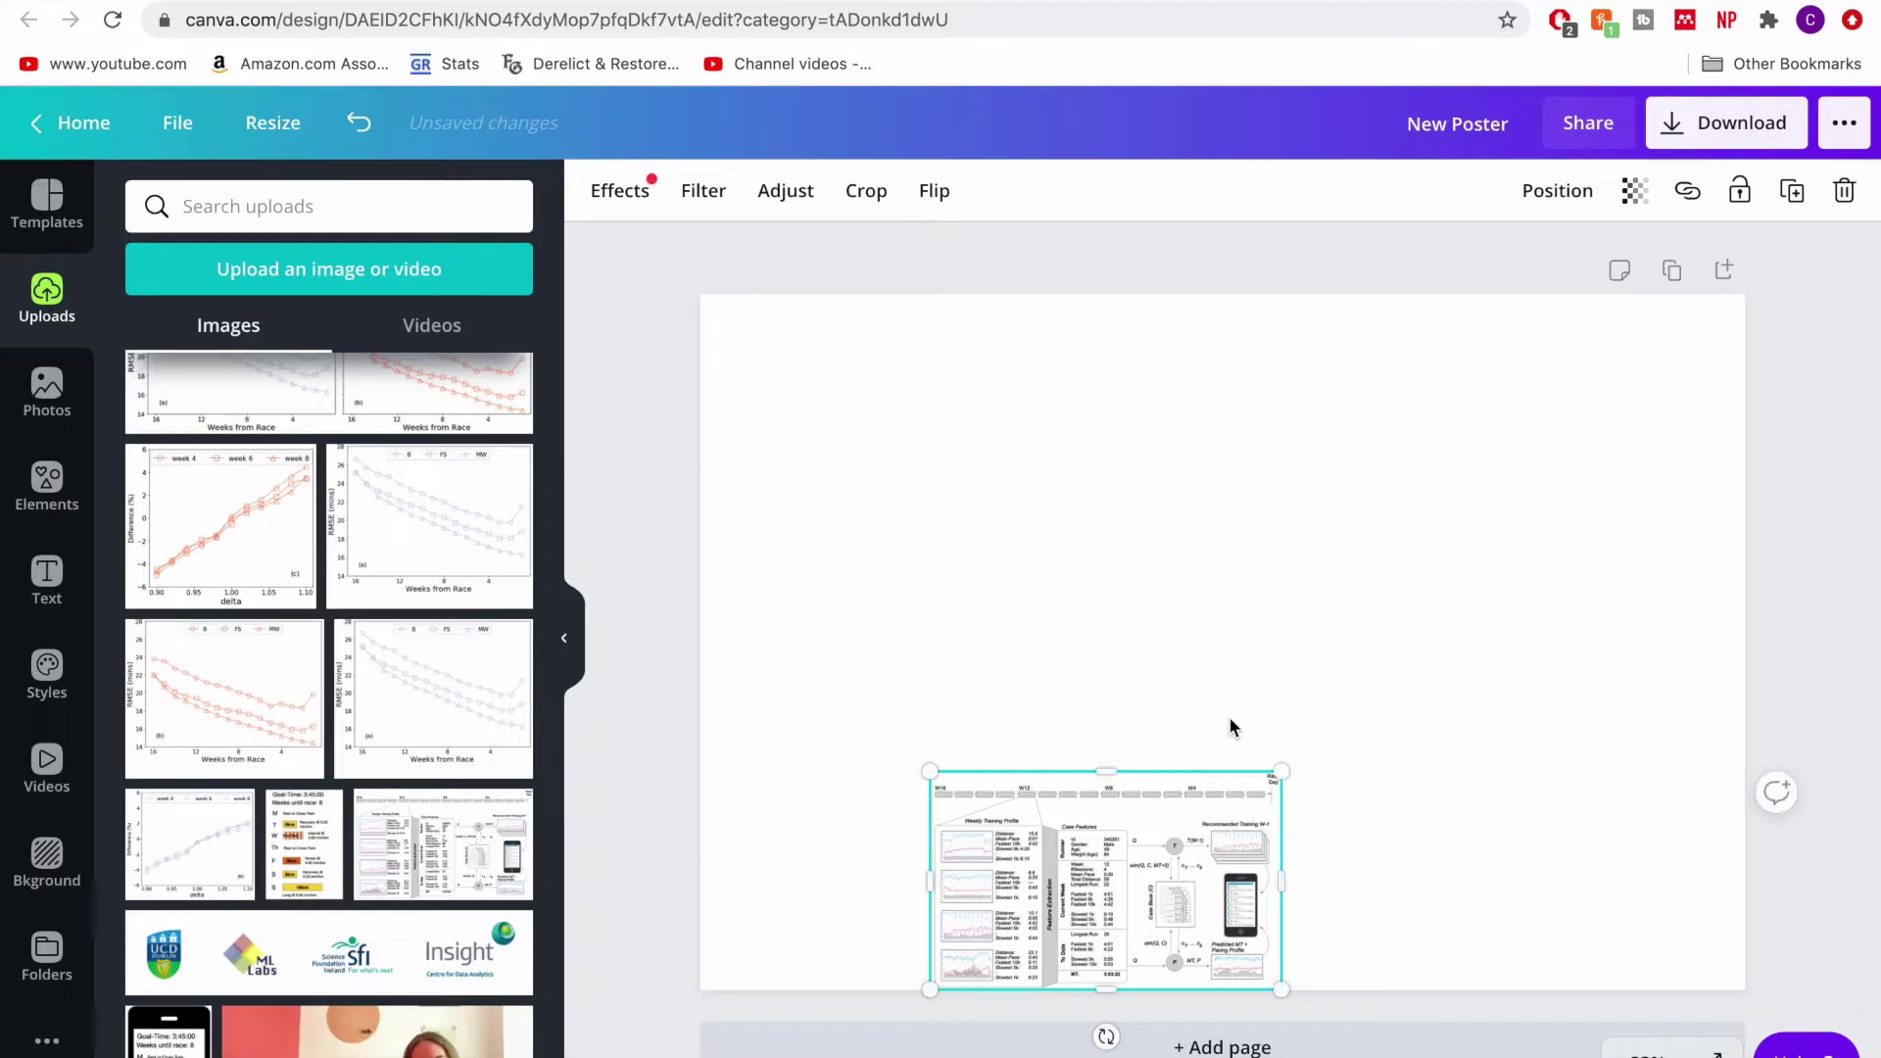
{"action": "key", "text": "super+equal"}
{"action": "scroll", "coordinate": [1228, 780], "scroll_direction": "down", "scroll_amount": 2}
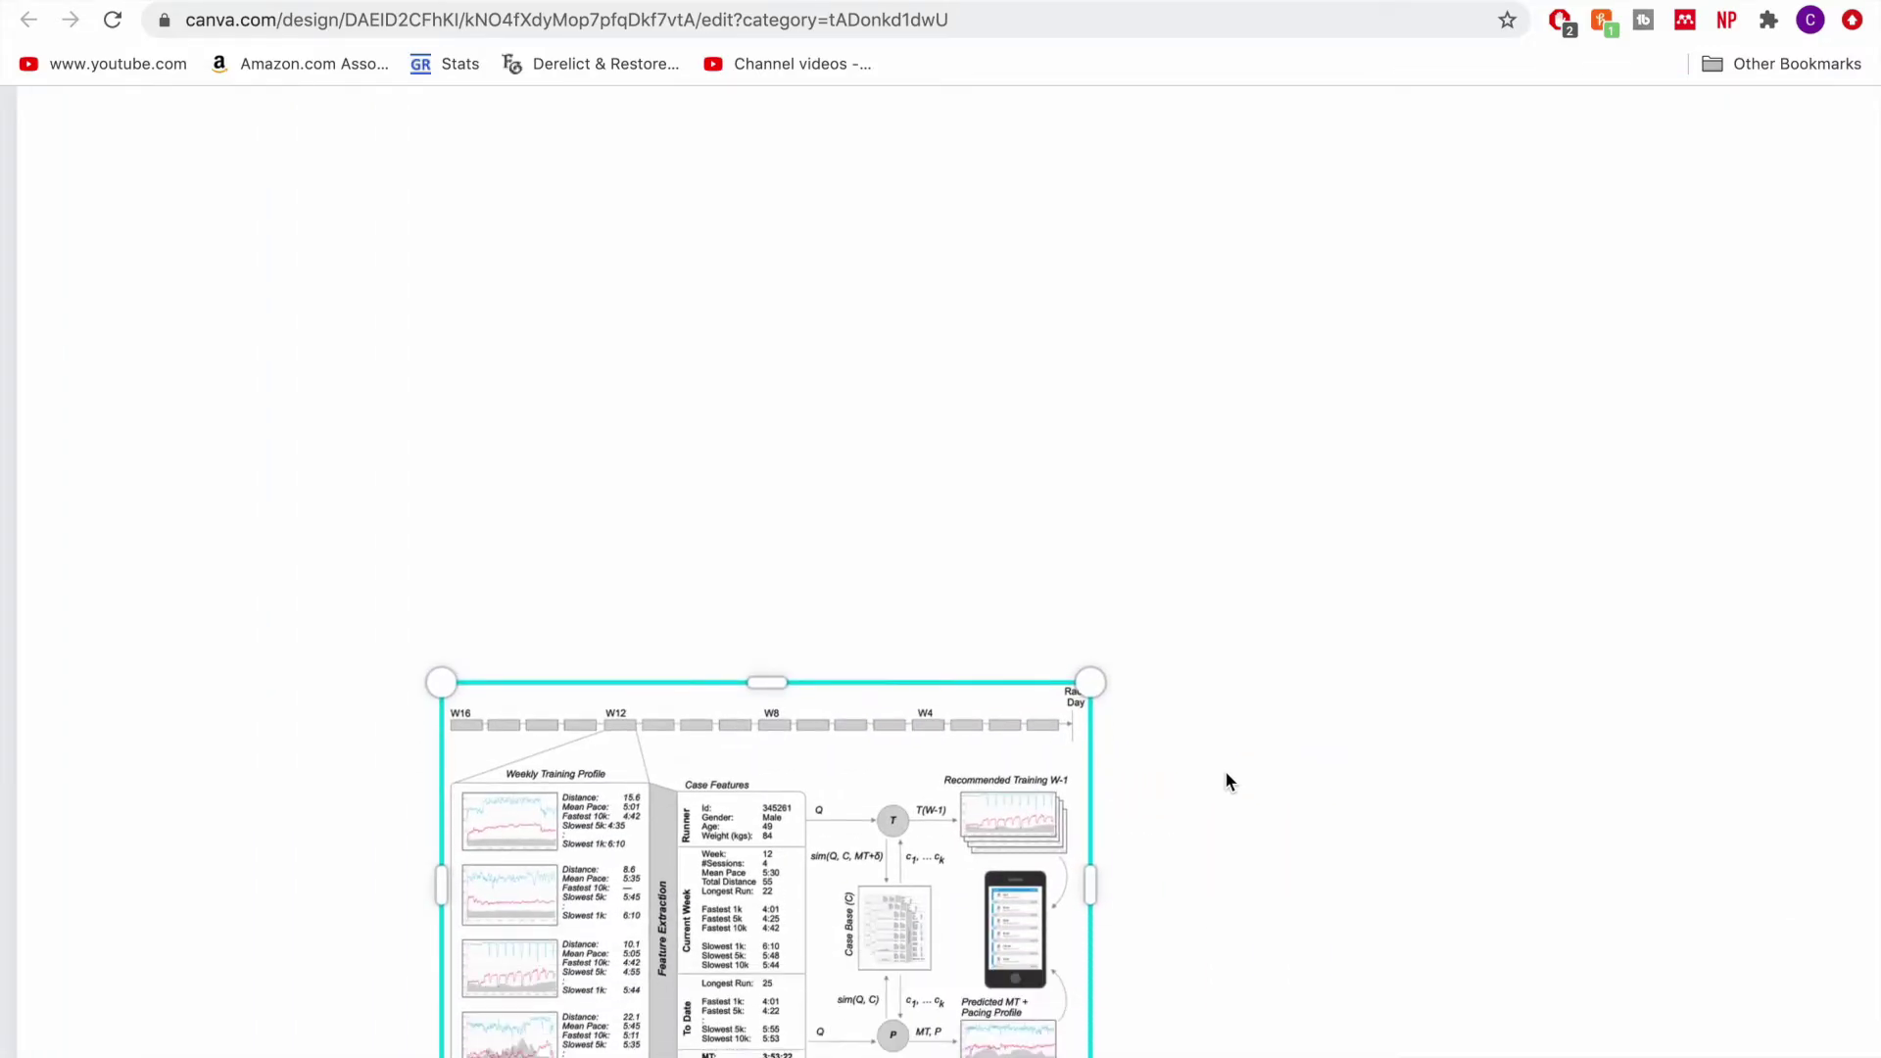
{"action": "key", "text": "super+minus"}
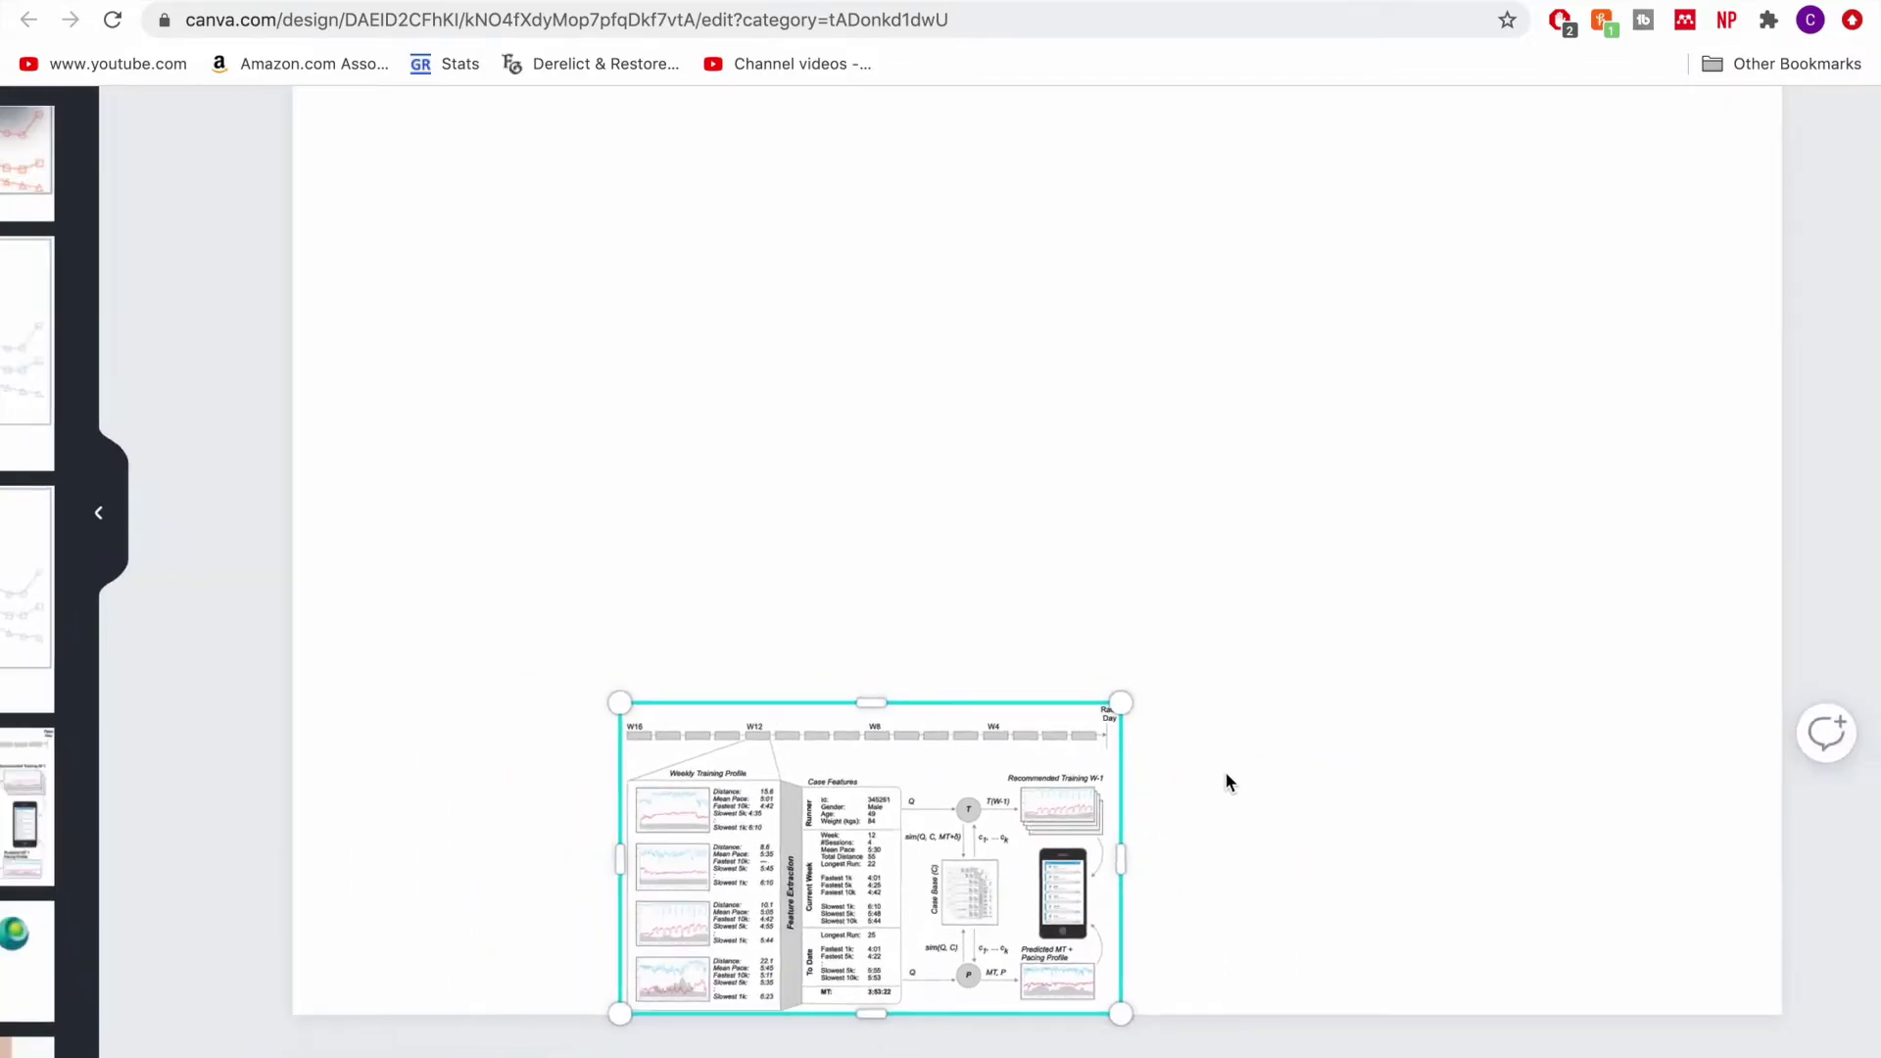
- Enlarge the diagram to about 15.6 wide and add the training-plan image
{"action": "left_click_drag", "start_coordinate": [1132, 766], "coordinate": [1243, 579]}
{"action": "key", "text": "super+minus"}
{"action": "left_click", "coordinate": [1315, 631]}
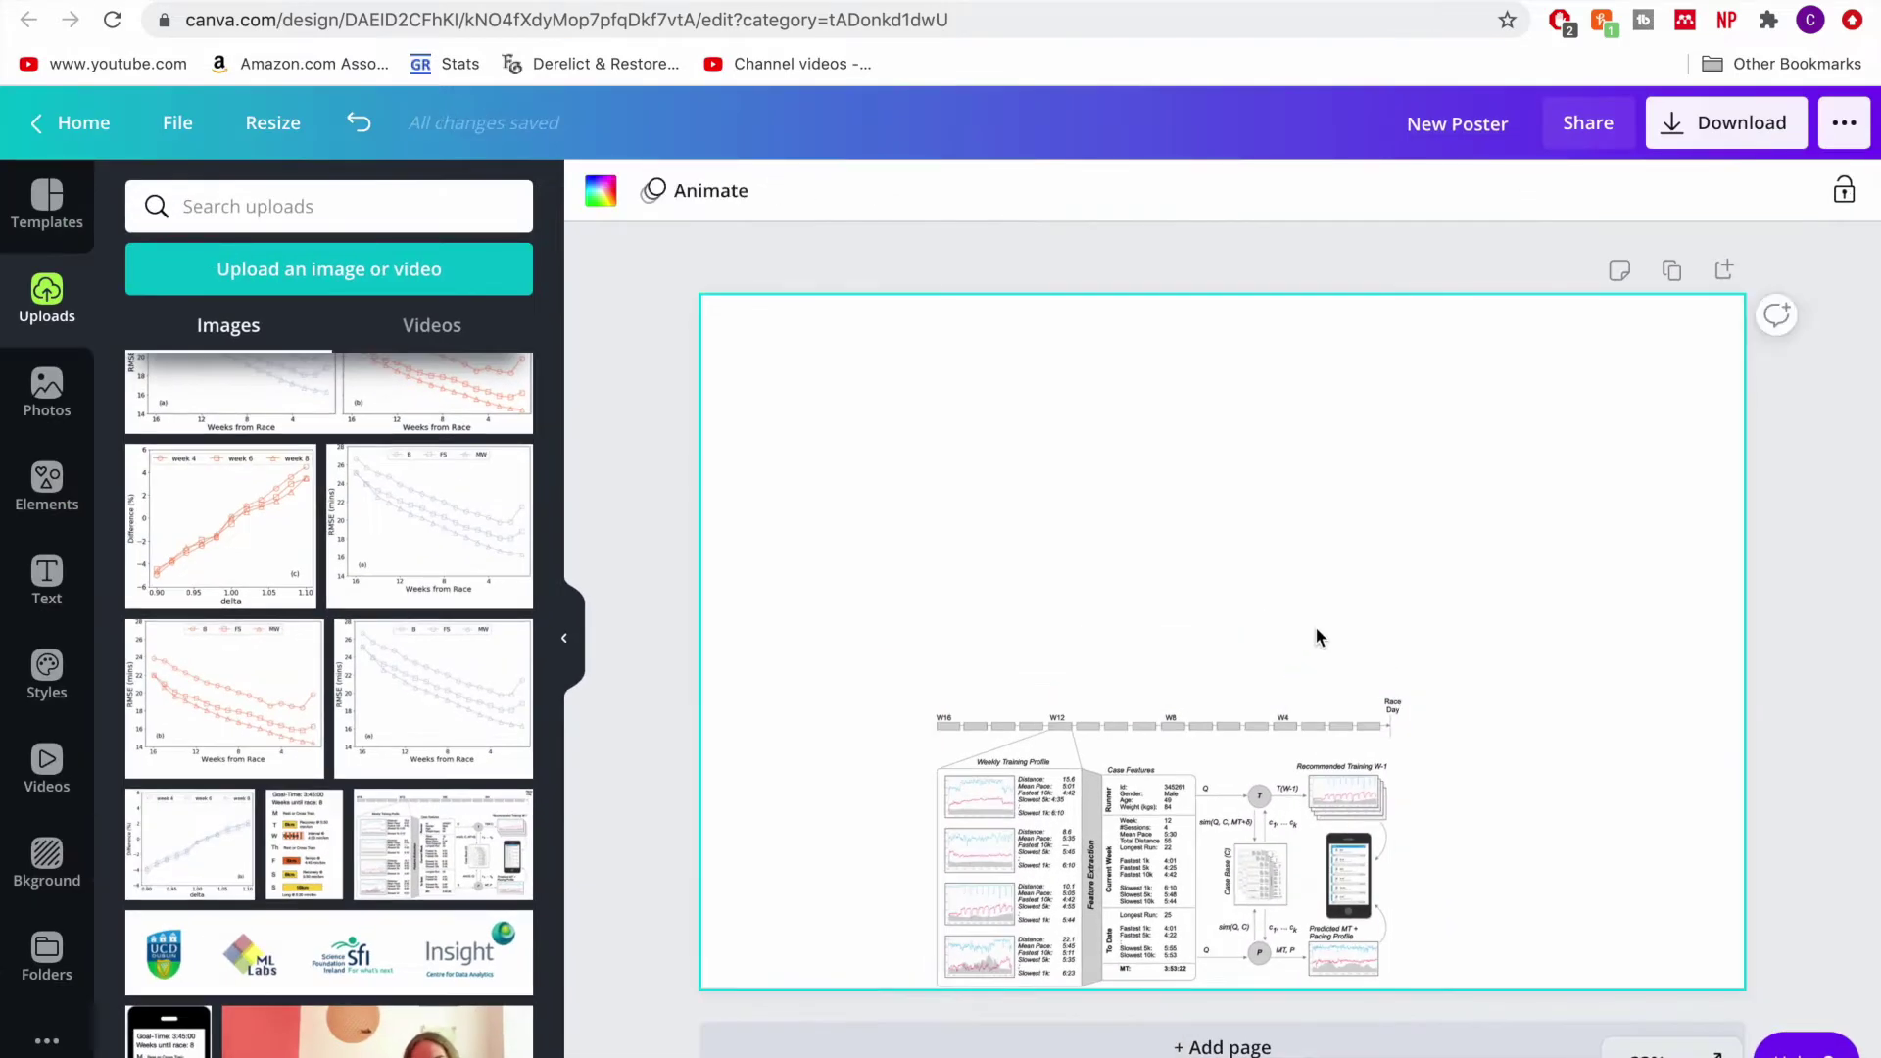
{"action": "left_click", "coordinate": [304, 827]}
- Shrink the training-plan image and place it at the bottom-left
{"action": "left_click_drag", "start_coordinate": [1131, 578], "coordinate": [760, 642]}
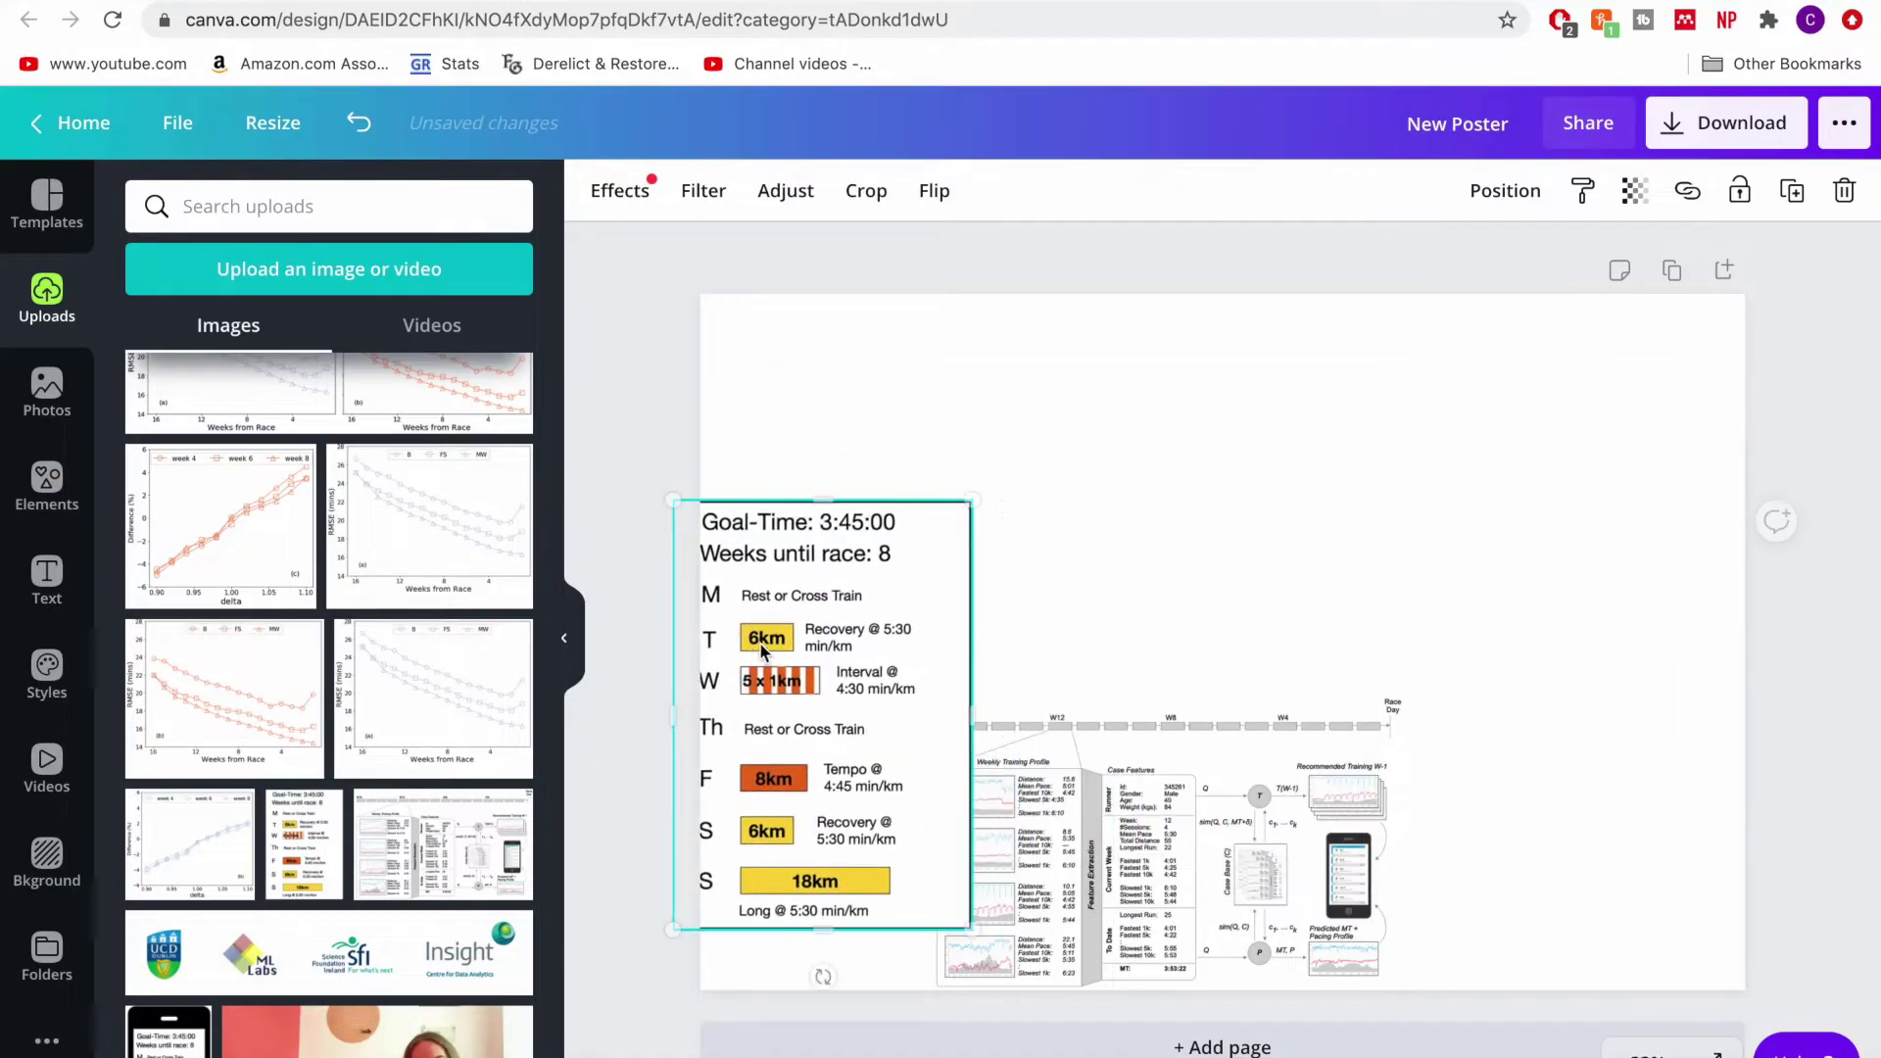
{"action": "left_click_drag", "start_coordinate": [970, 494], "coordinate": [887, 619]}
{"action": "left_click_drag", "start_coordinate": [857, 729], "coordinate": [873, 771]}
- Paste the RMSE graphs image and shrink it into the upper right
{"action": "key", "text": "ctrl+v"}
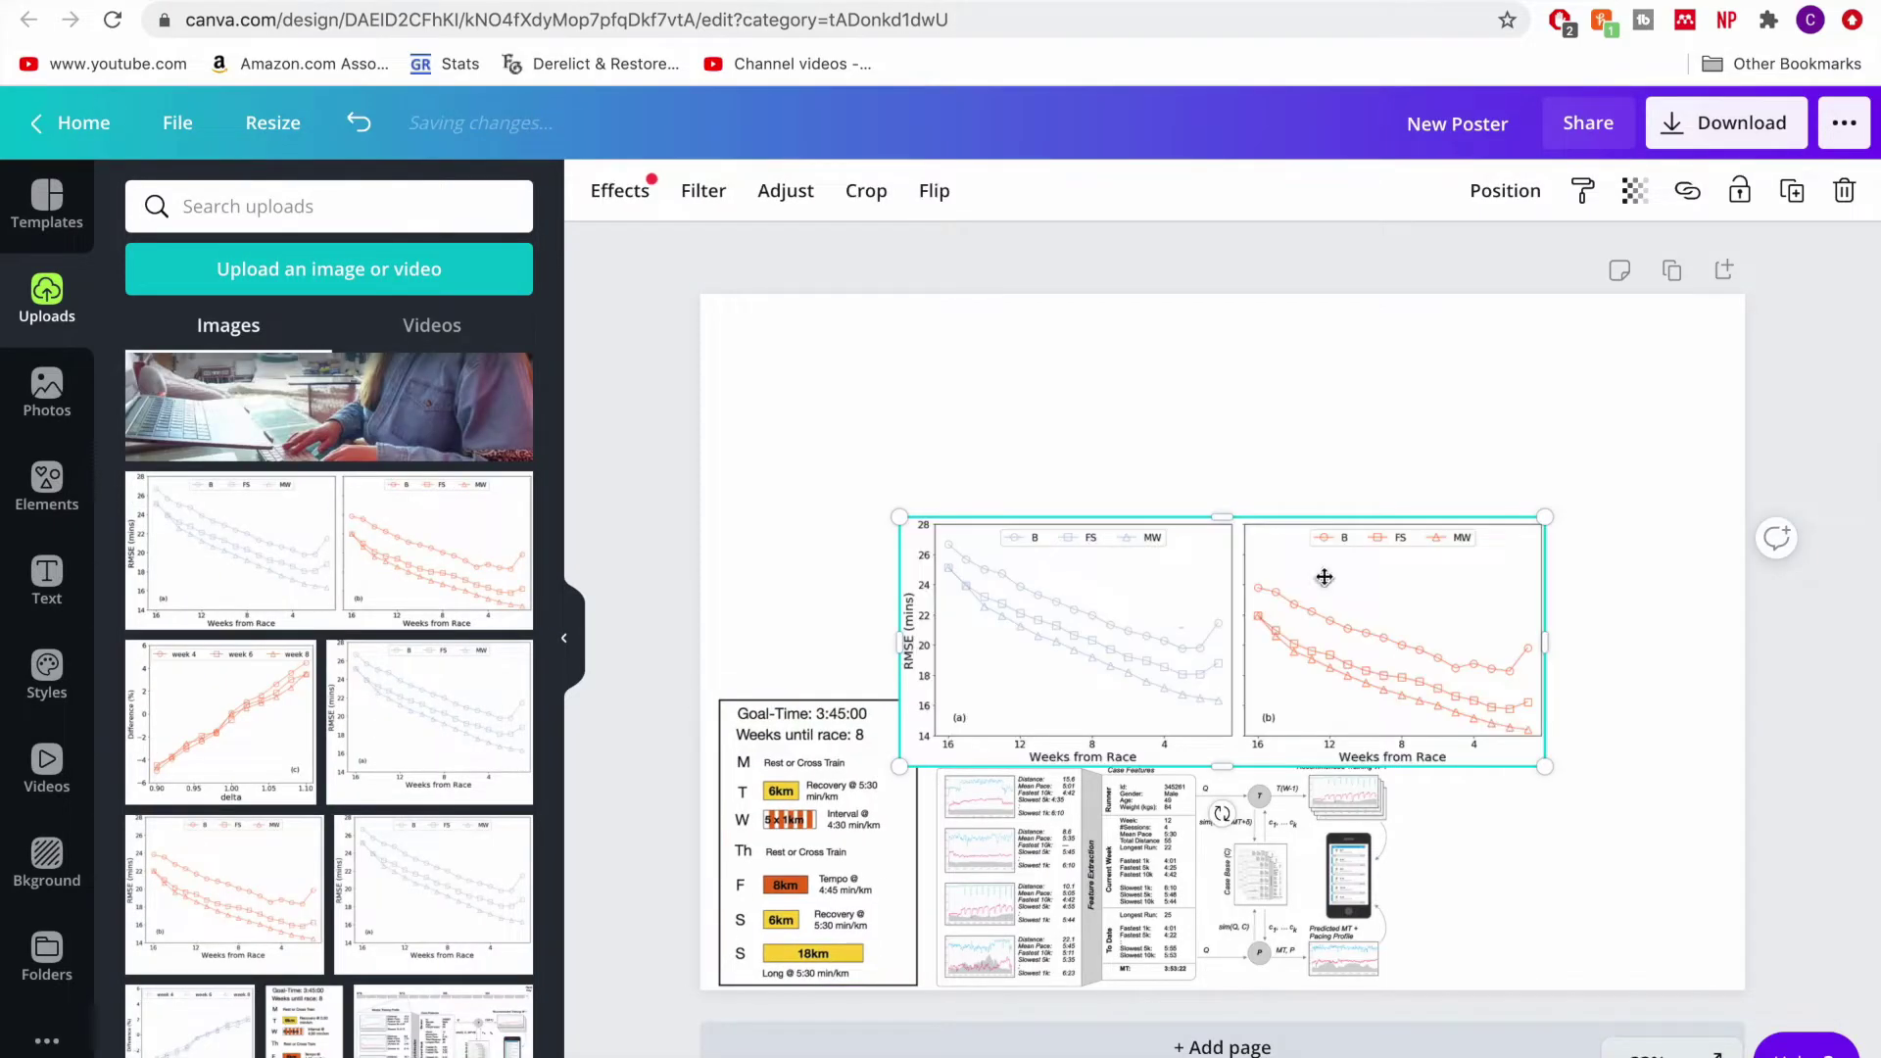
{"action": "left_click_drag", "start_coordinate": [1009, 568], "coordinate": [1263, 461]}
{"action": "left_click_drag", "start_coordinate": [1165, 413], "coordinate": [1494, 504]}
{"action": "scroll", "coordinate": [245, 799], "scroll_direction": "down", "scroll_amount": 1}
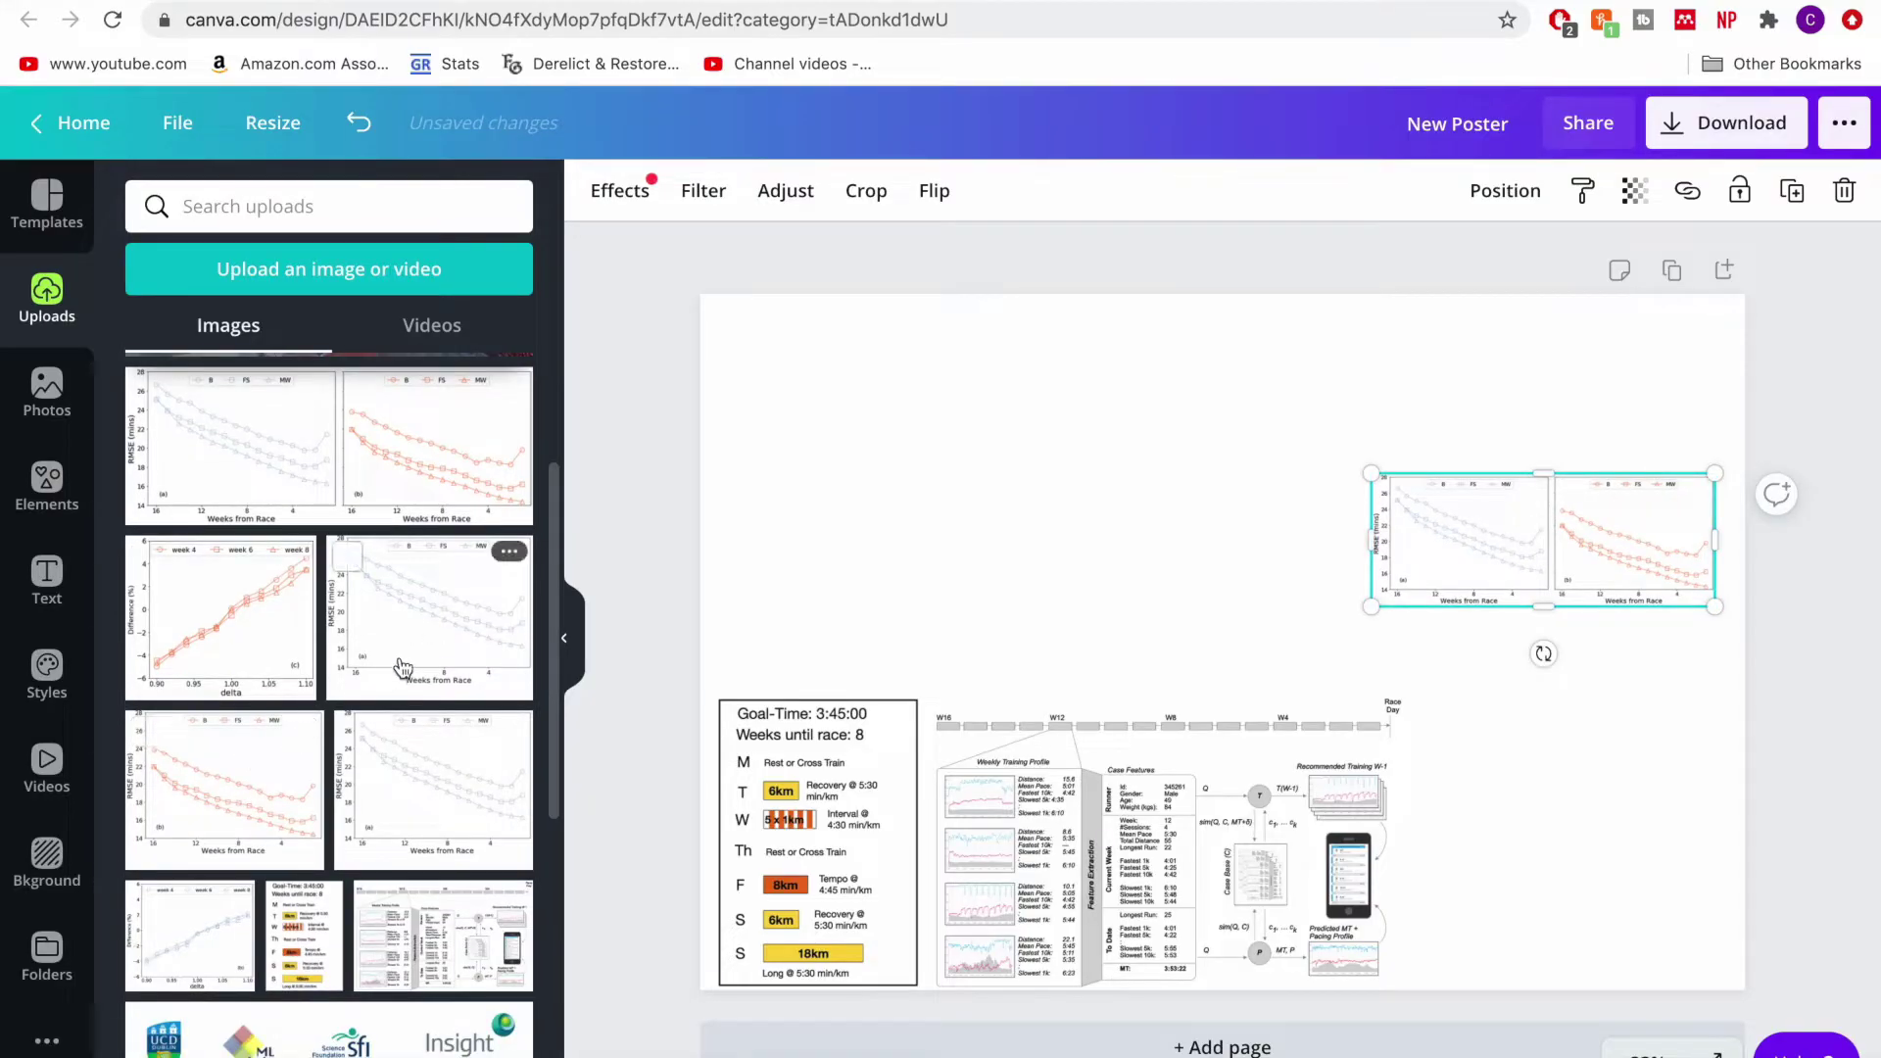
{"action": "scroll", "coordinate": [333, 638], "scroll_direction": "up", "scroll_amount": 2}
{"action": "scroll", "coordinate": [314, 639], "scroll_direction": "down", "scroll_amount": 2}
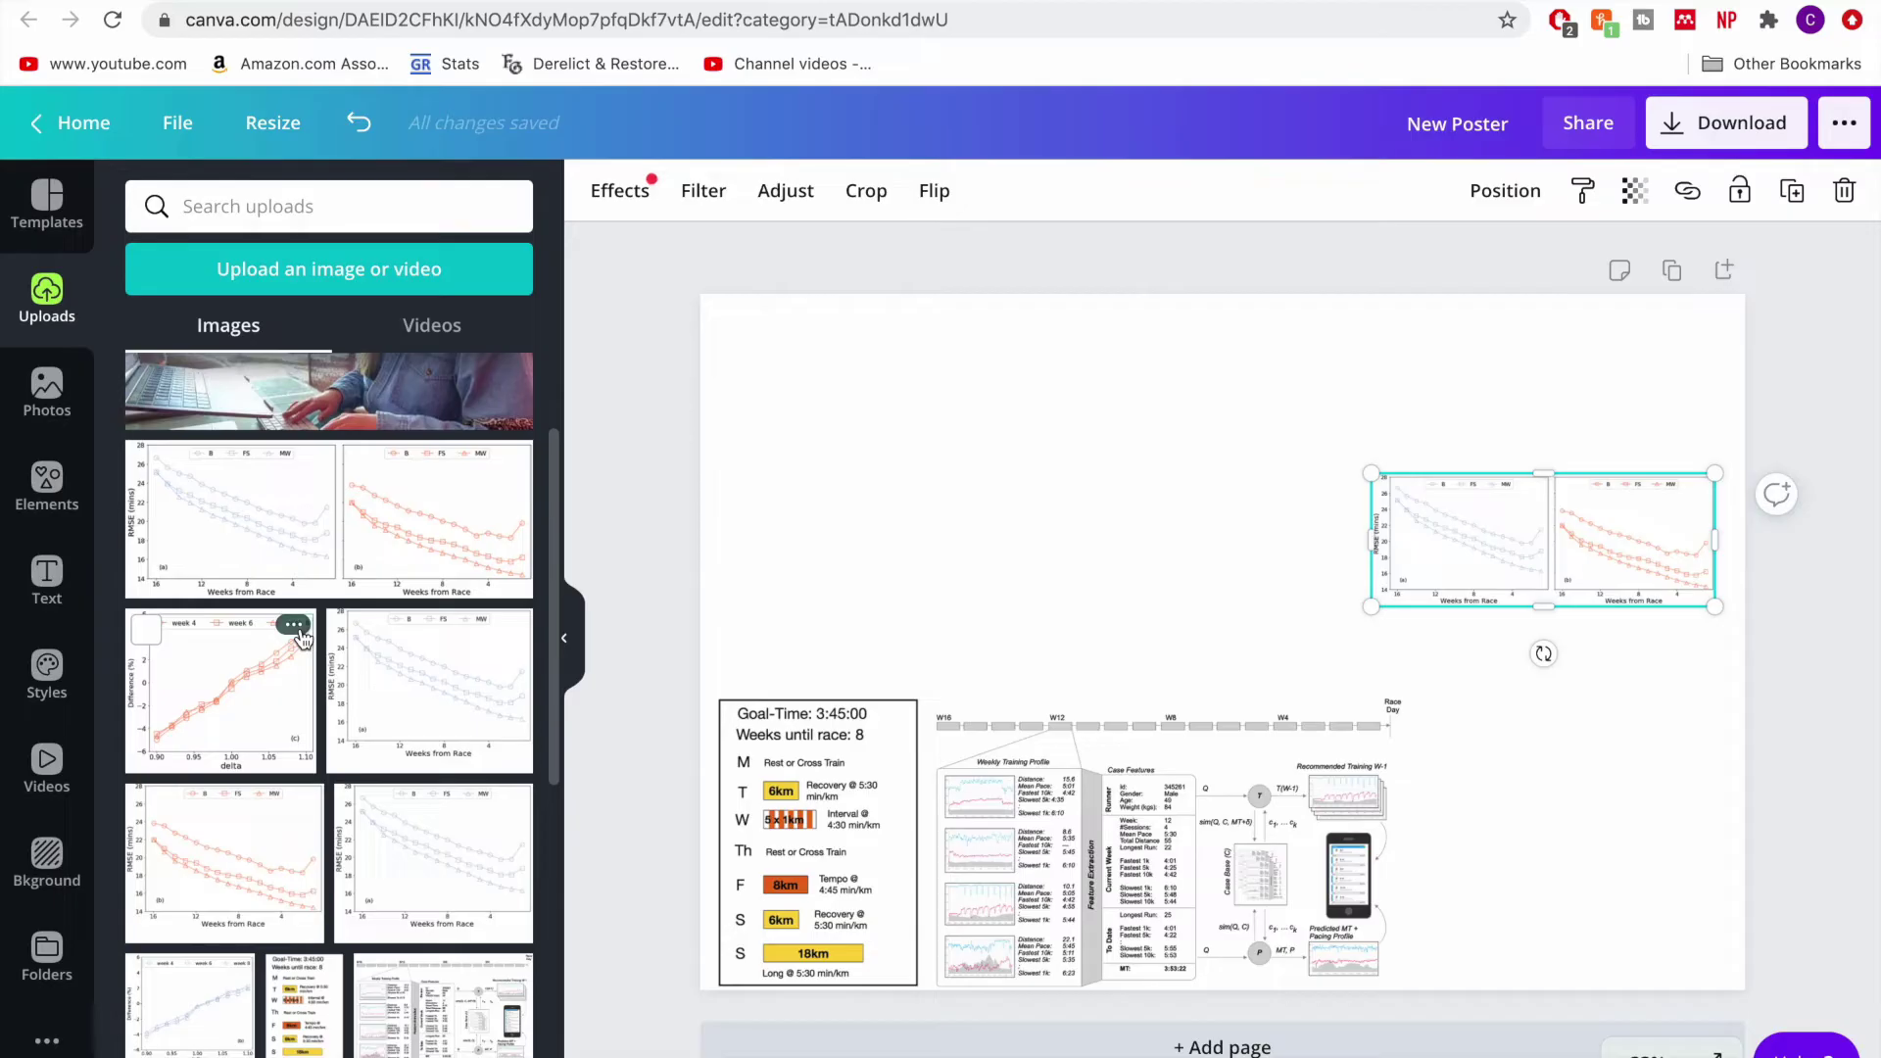
- Add the orange and blue delta graphs, shrunk, next to the RMSE graphs
{"action": "left_click", "coordinate": [215, 619]}
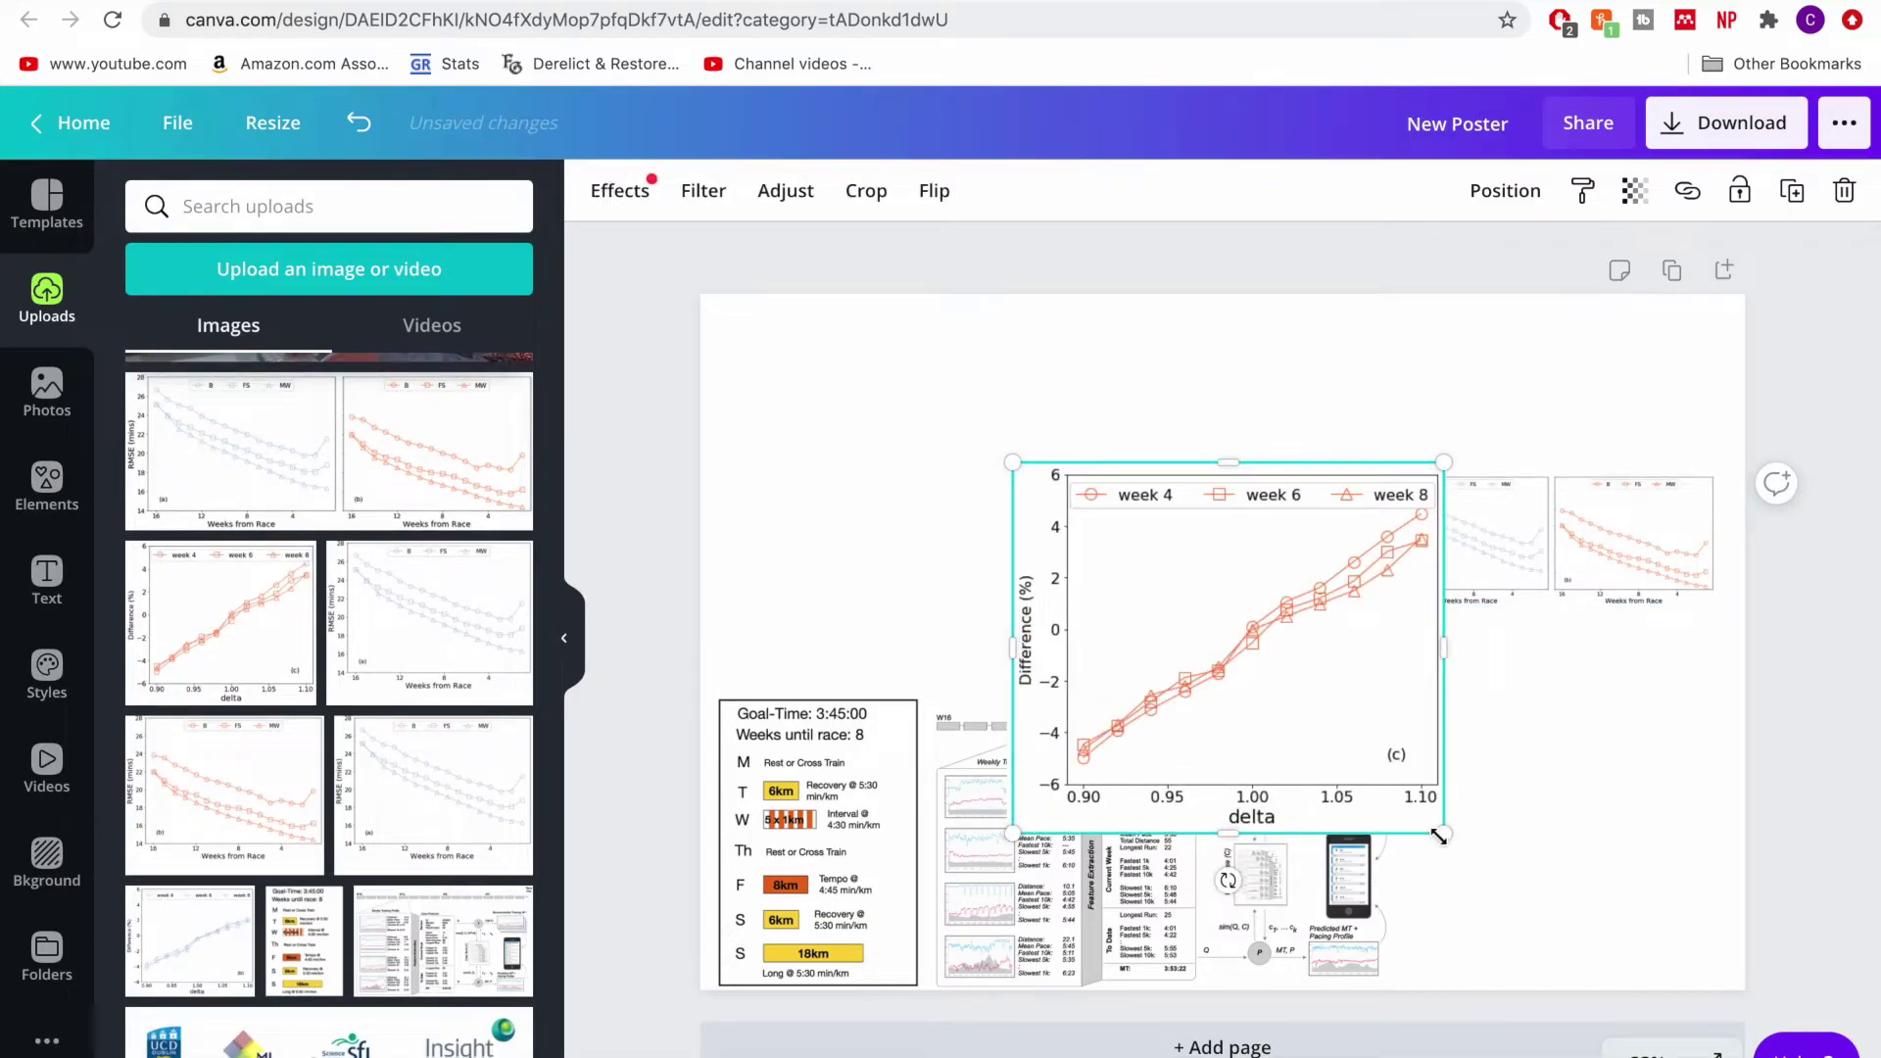
{"action": "left_click_drag", "start_coordinate": [1438, 836], "coordinate": [1176, 651]}
{"action": "left_click_drag", "start_coordinate": [1136, 588], "coordinate": [1647, 740]}
{"action": "left_click", "coordinate": [1302, 693]}
{"action": "left_click_drag", "start_coordinate": [1426, 821], "coordinate": [1218, 601]}
{"action": "left_click_drag", "start_coordinate": [1104, 554], "coordinate": [1386, 658]}
- Raise the RMSE graph pair and stack the blue delta graph above the orange one
{"action": "left_click", "coordinate": [1514, 592]}
{"action": "left_click_drag", "start_coordinate": [1513, 592], "coordinate": [1516, 497]}
{"action": "left_click", "coordinate": [1423, 614]}
{"action": "left_click_drag", "start_coordinate": [1423, 614], "coordinate": [1560, 812]}
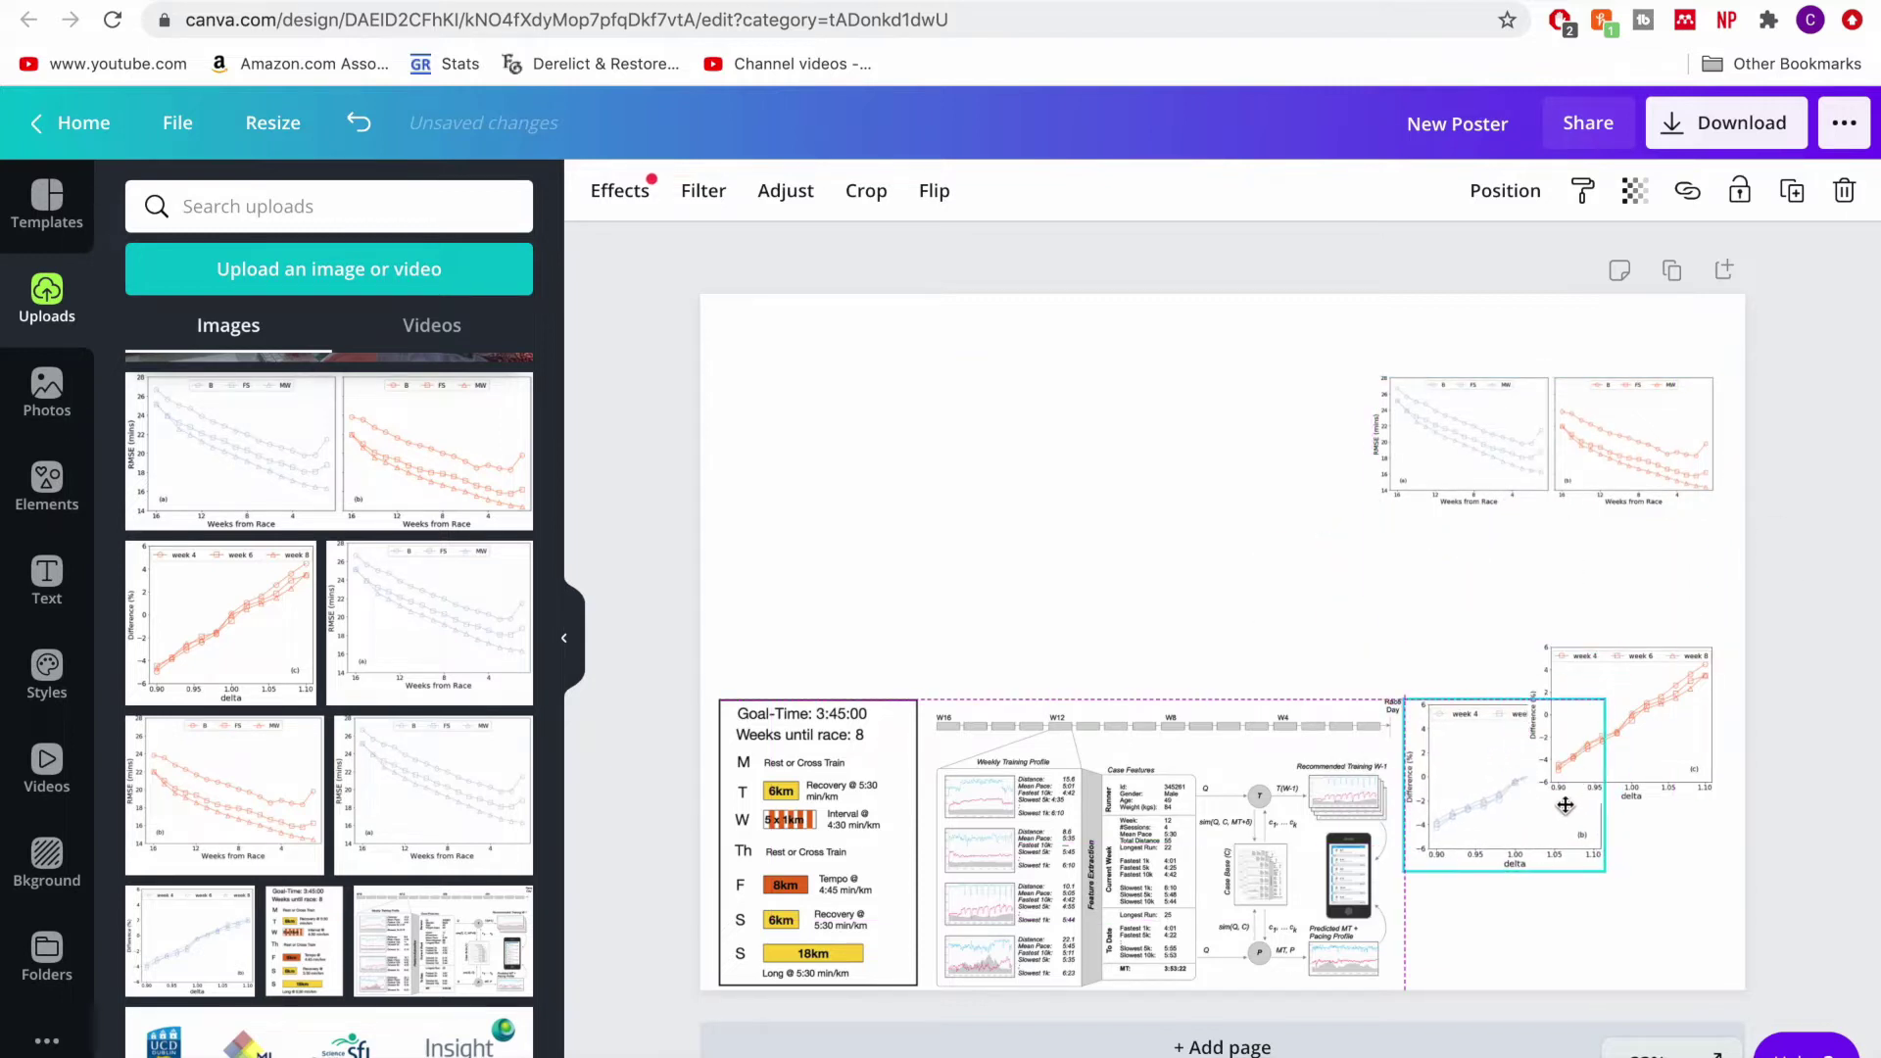
{"action": "left_click", "coordinate": [1665, 725]}
{"action": "left_click_drag", "start_coordinate": [1666, 725], "coordinate": [1684, 785]}
{"action": "left_click_drag", "start_coordinate": [1497, 822], "coordinate": [1440, 619]}
- Size the blue and orange delta graphs to match, side by side under the RMSE graphs
{"action": "left_click_drag", "start_coordinate": [1556, 672], "coordinate": [1471, 623]}
{"action": "left_click_drag", "start_coordinate": [1520, 532], "coordinate": [1536, 520]}
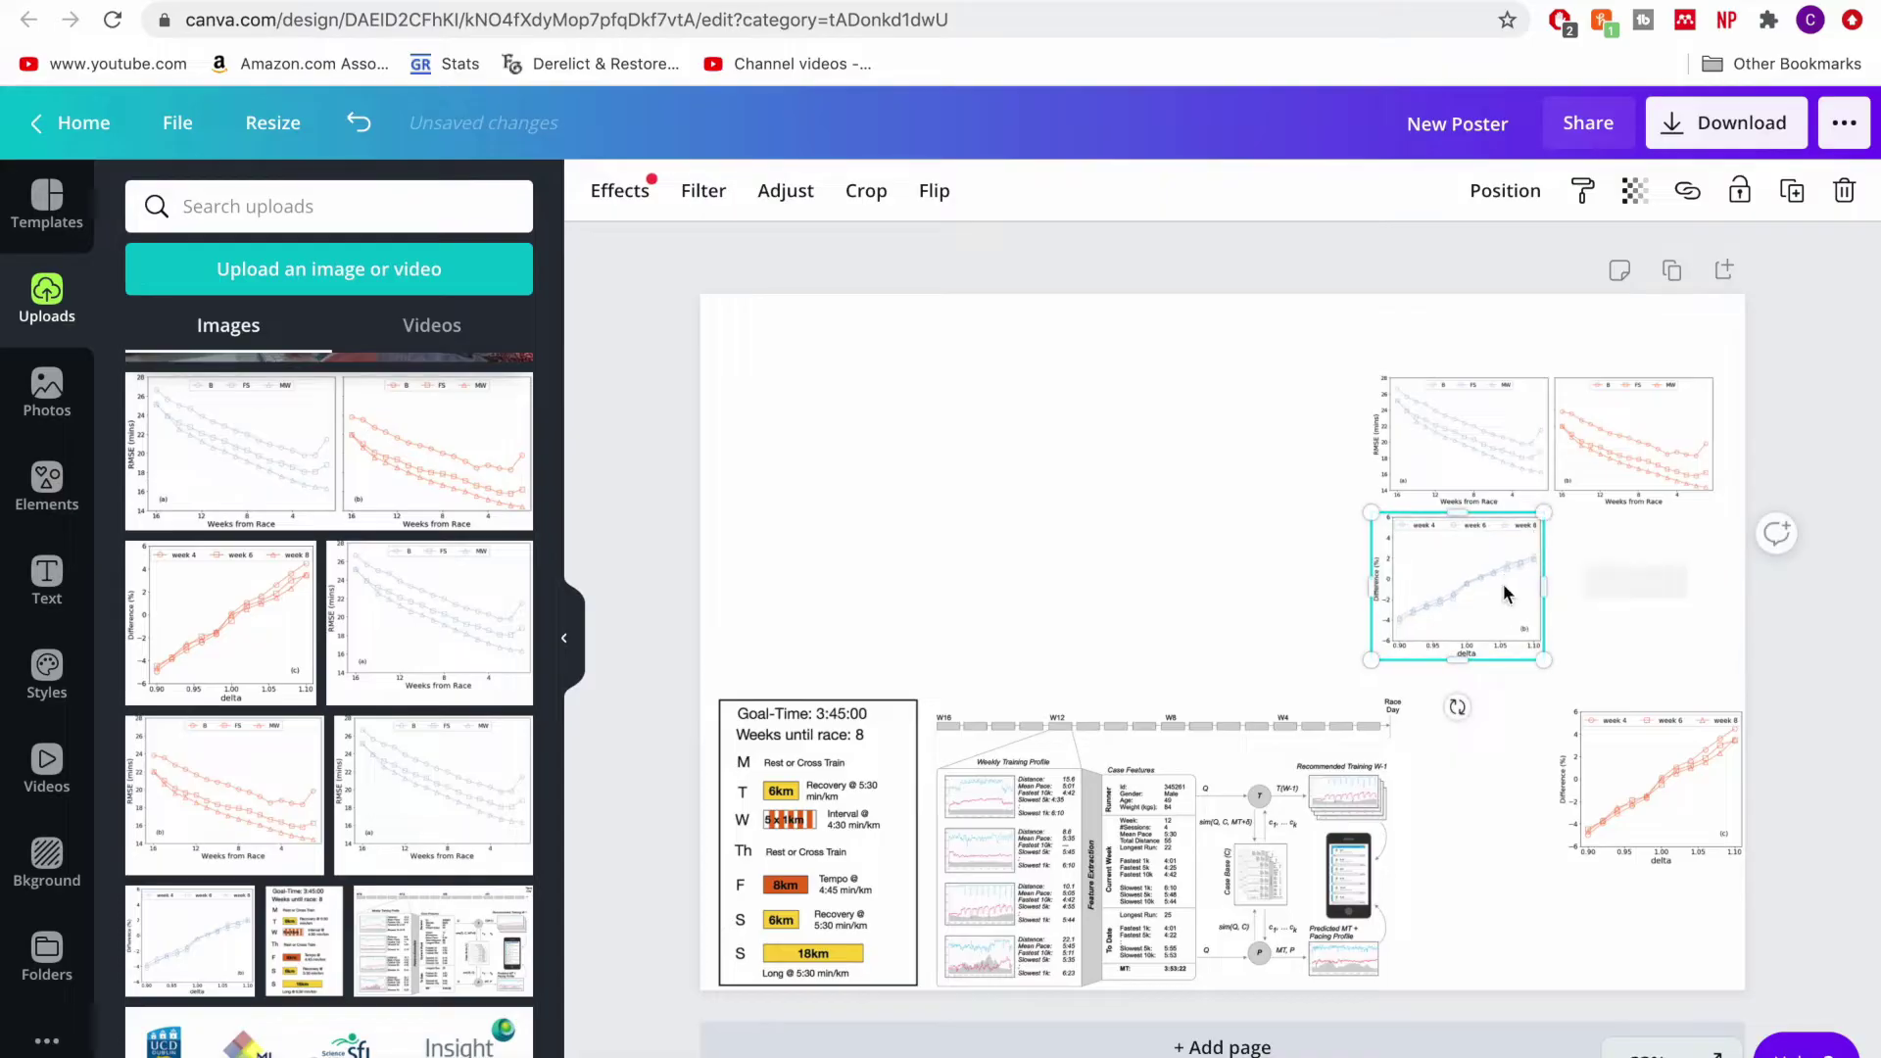
{"action": "mouse_move", "coordinate": [1503, 583]}
{"action": "left_mouse_down"}
{"action": "mouse_move", "coordinate": [1519, 579]}
{"action": "mouse_move", "coordinate": [1510, 592]}
{"action": "left_mouse_up"}
{"action": "left_click_drag", "start_coordinate": [1673, 767], "coordinate": [1656, 581]}
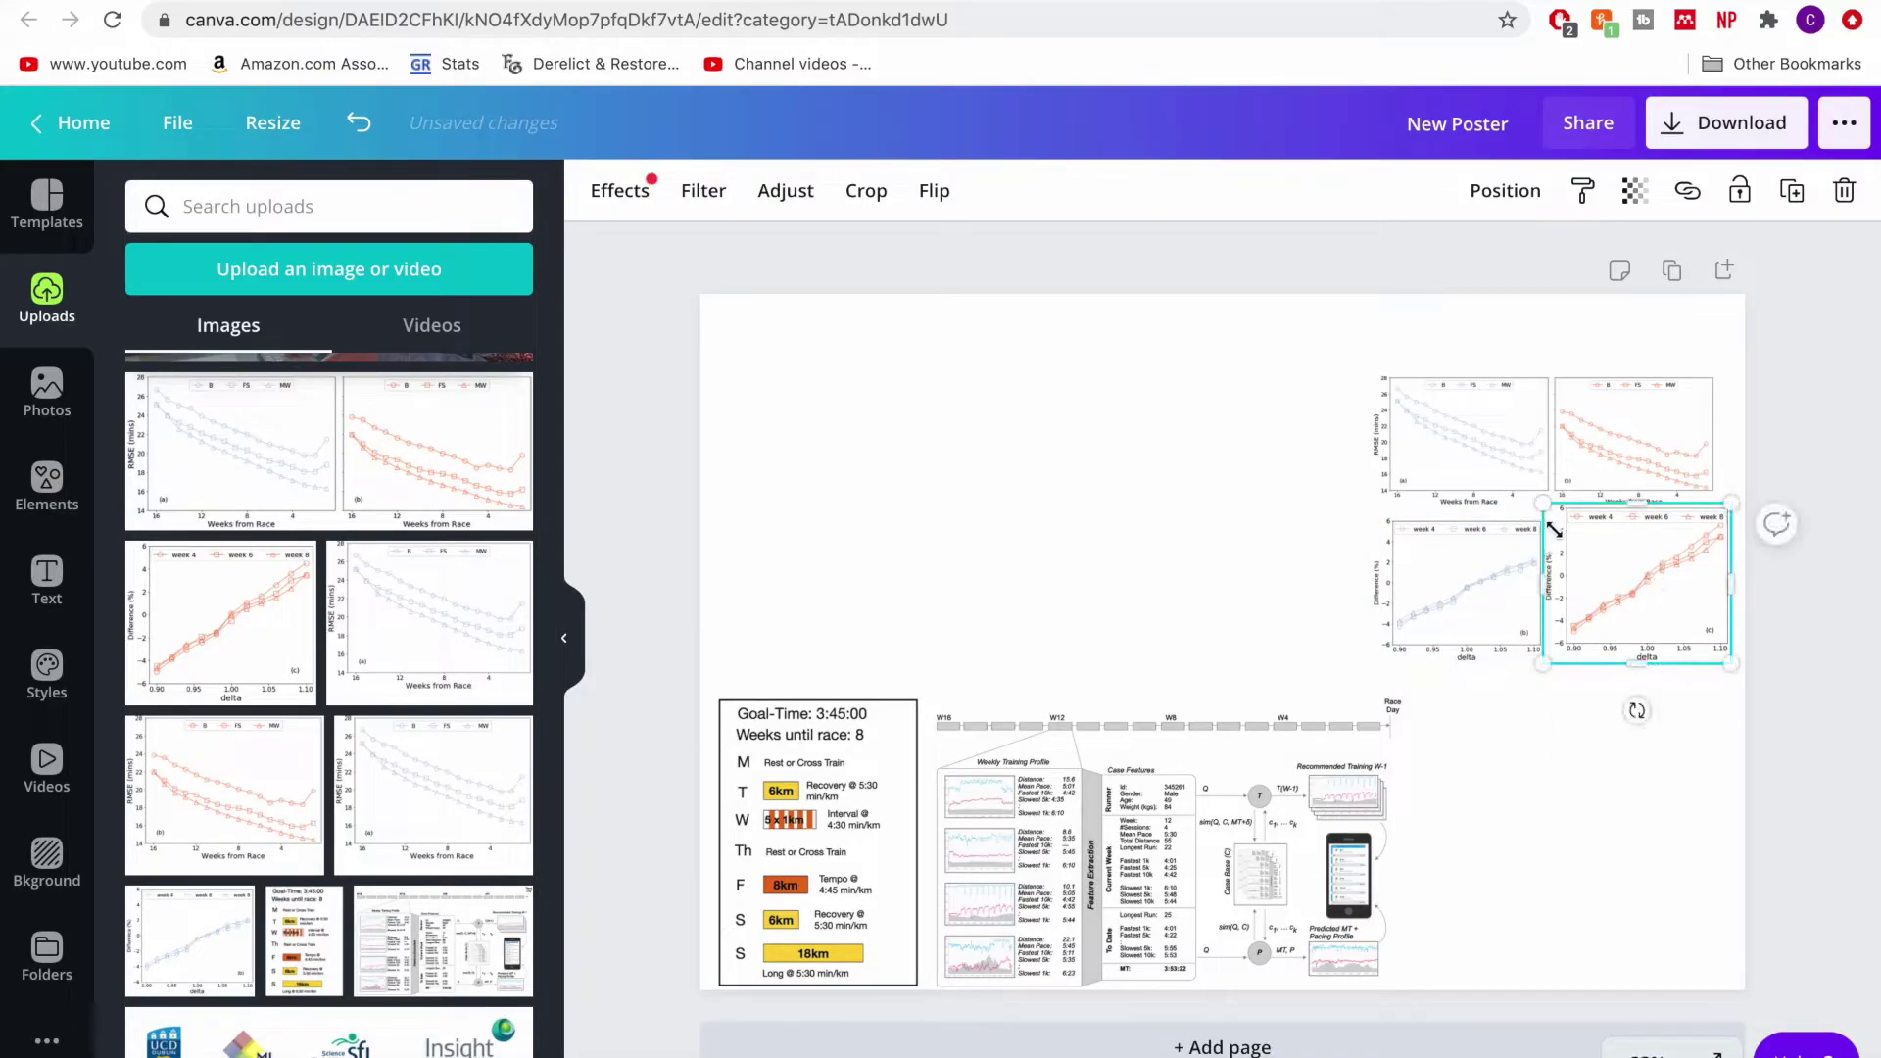
{"action": "left_click_drag", "start_coordinate": [1553, 529], "coordinate": [1655, 573]}
{"action": "left_click_drag", "start_coordinate": [1491, 579], "coordinate": [1501, 644]}
{"action": "key", "text": "Escape"}
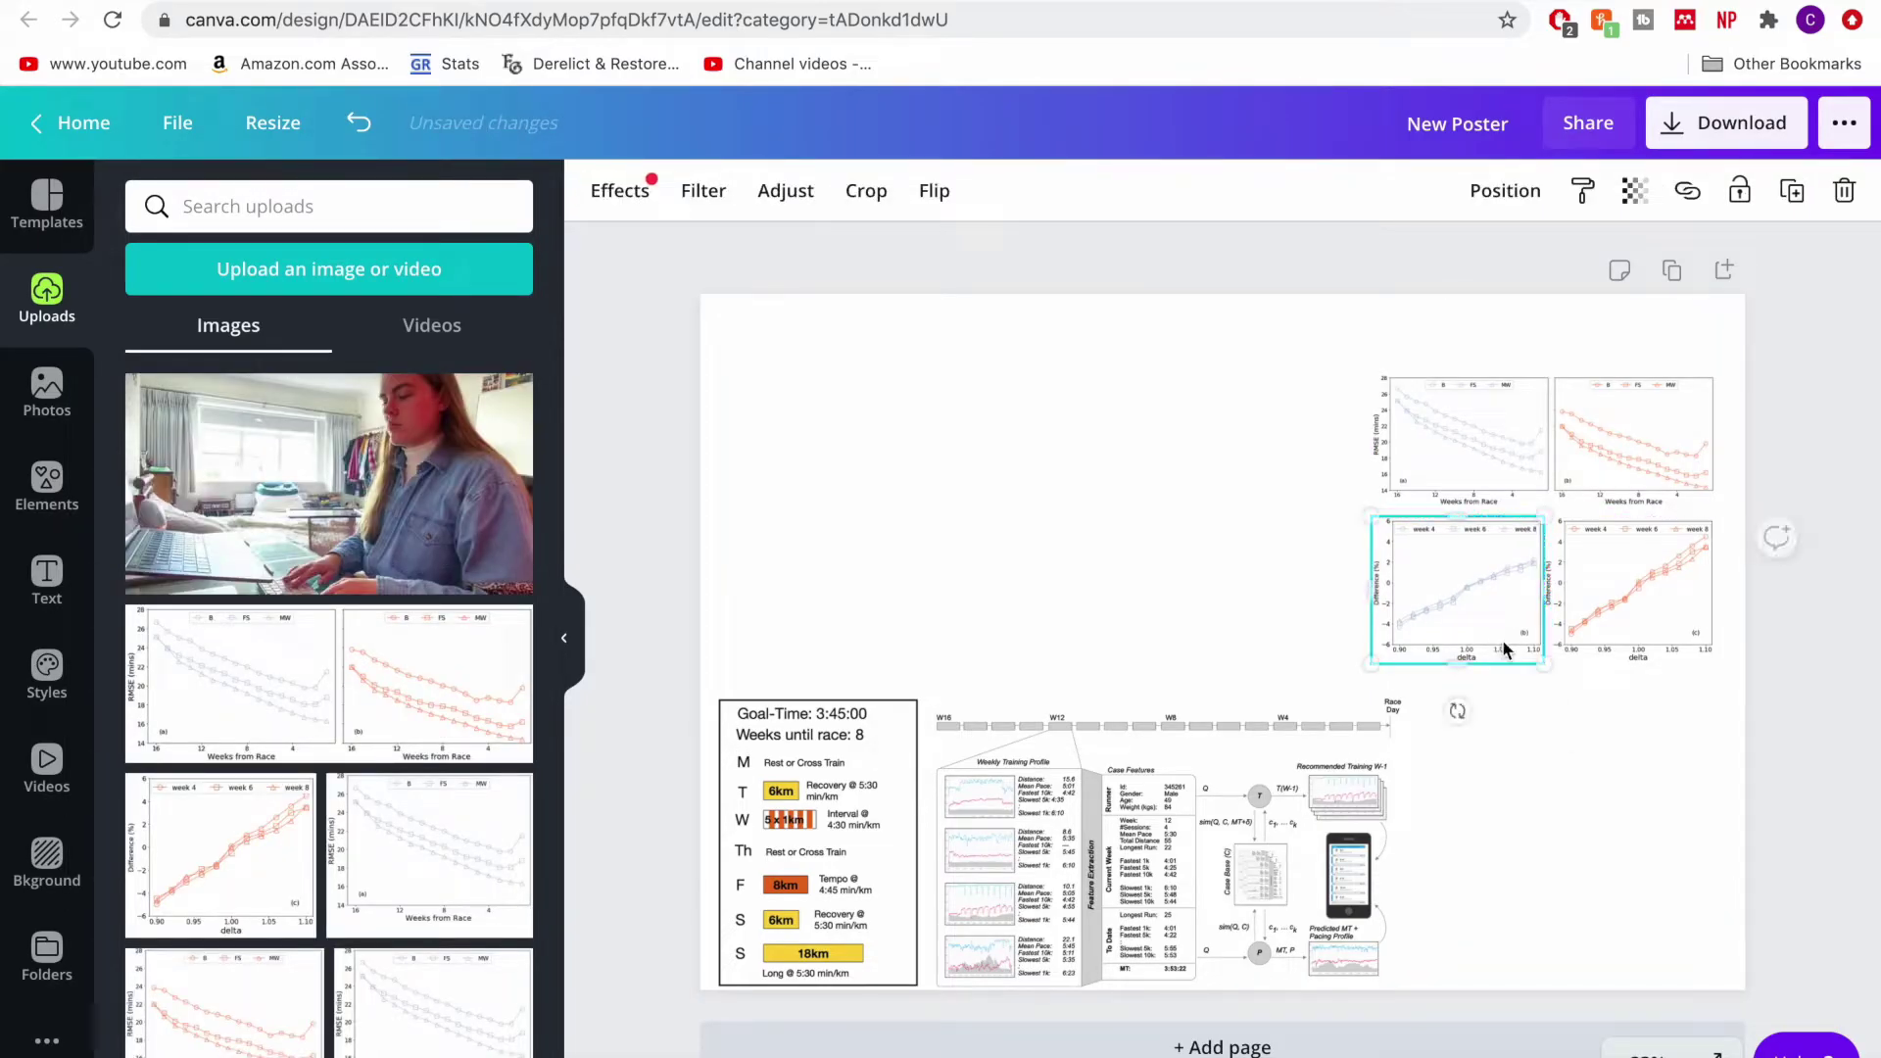
{"action": "left_click", "coordinate": [1654, 756]}
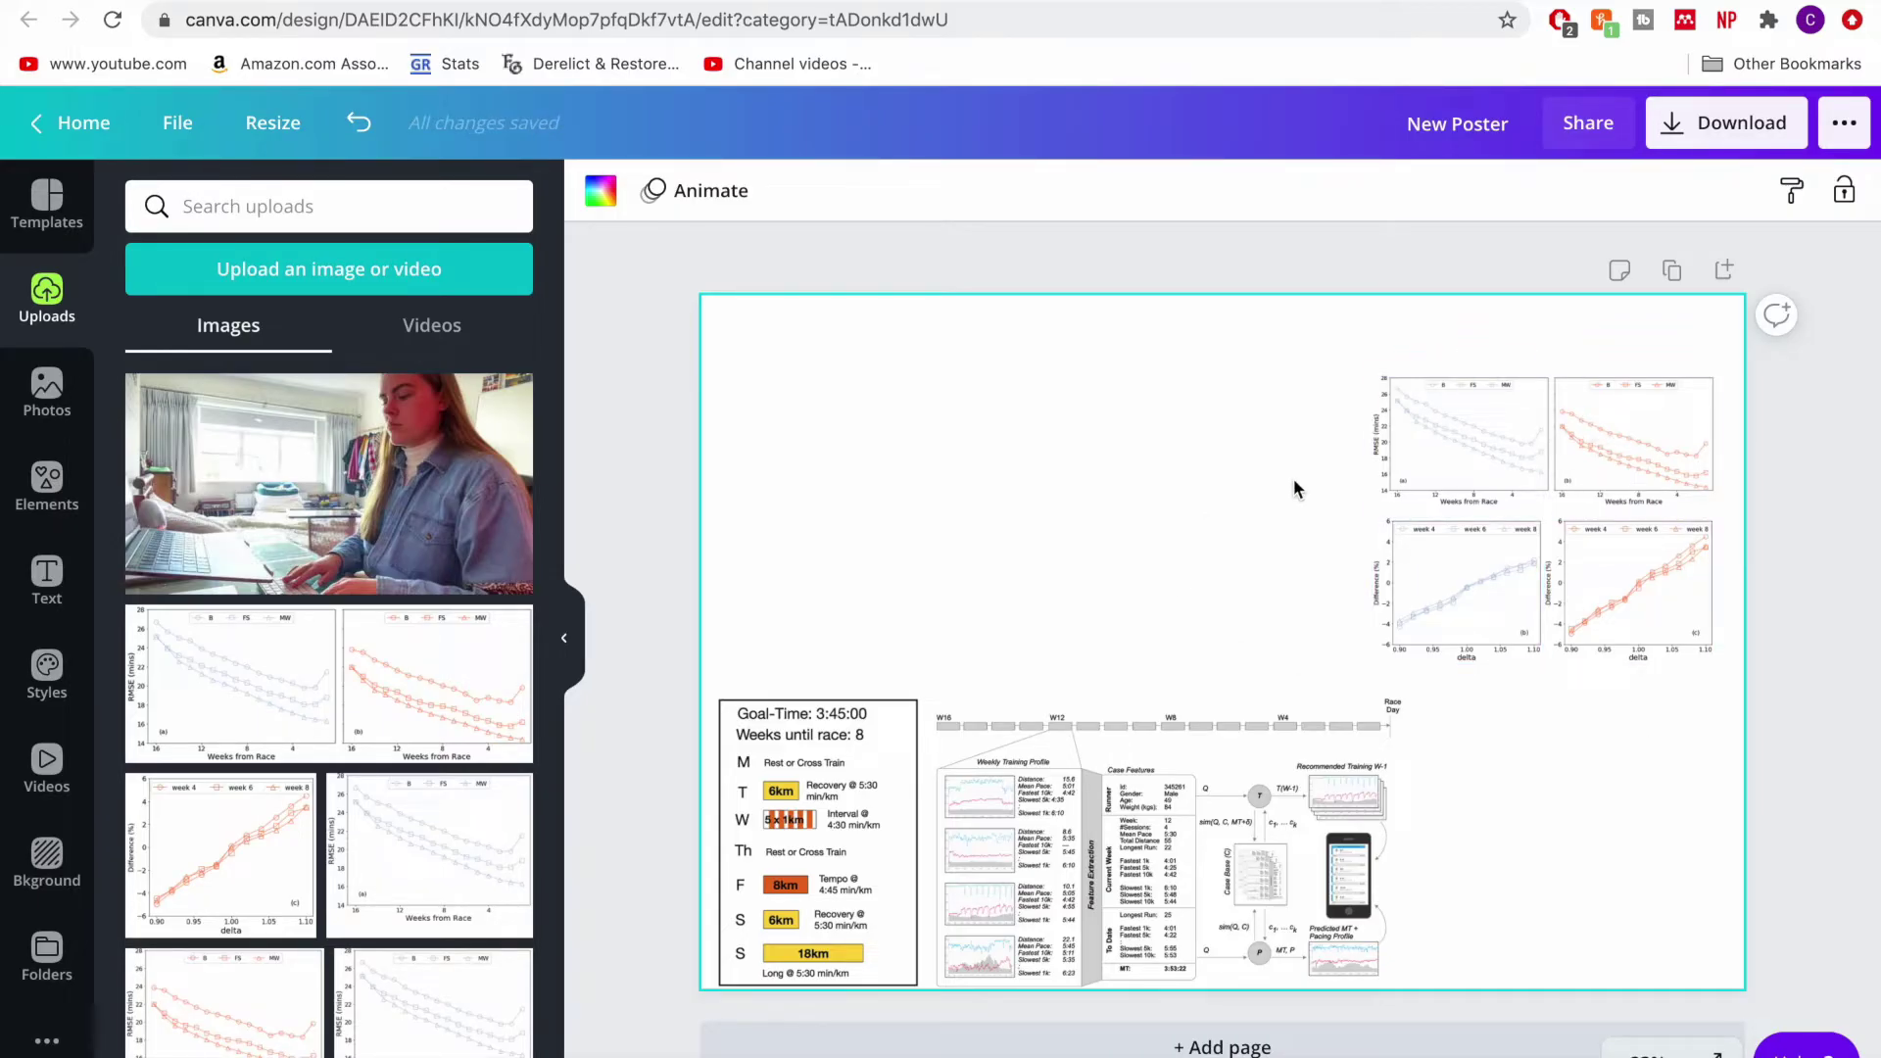
- Move the four-graph block down and against the poster's right edge
{"action": "left_click_drag", "start_coordinate": [1479, 464], "coordinate": [1695, 621]}
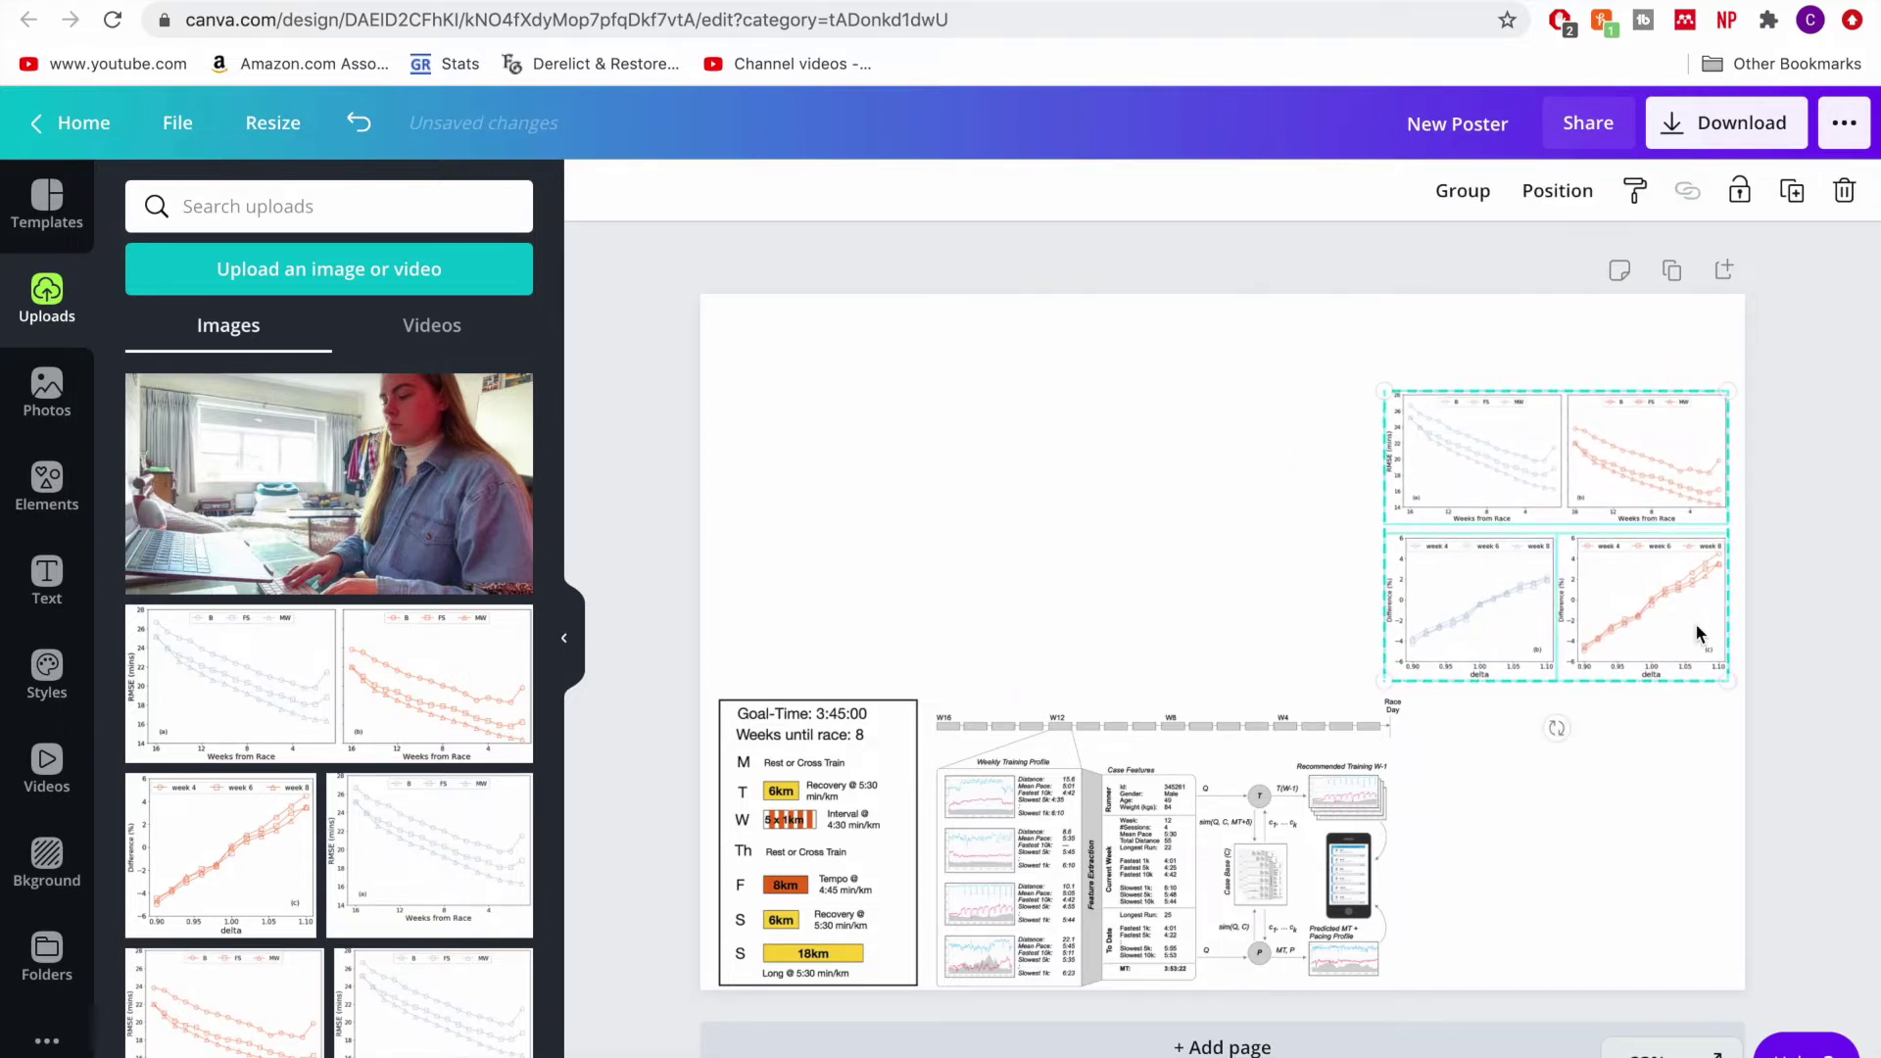
{"action": "left_click", "coordinate": [1779, 737]}
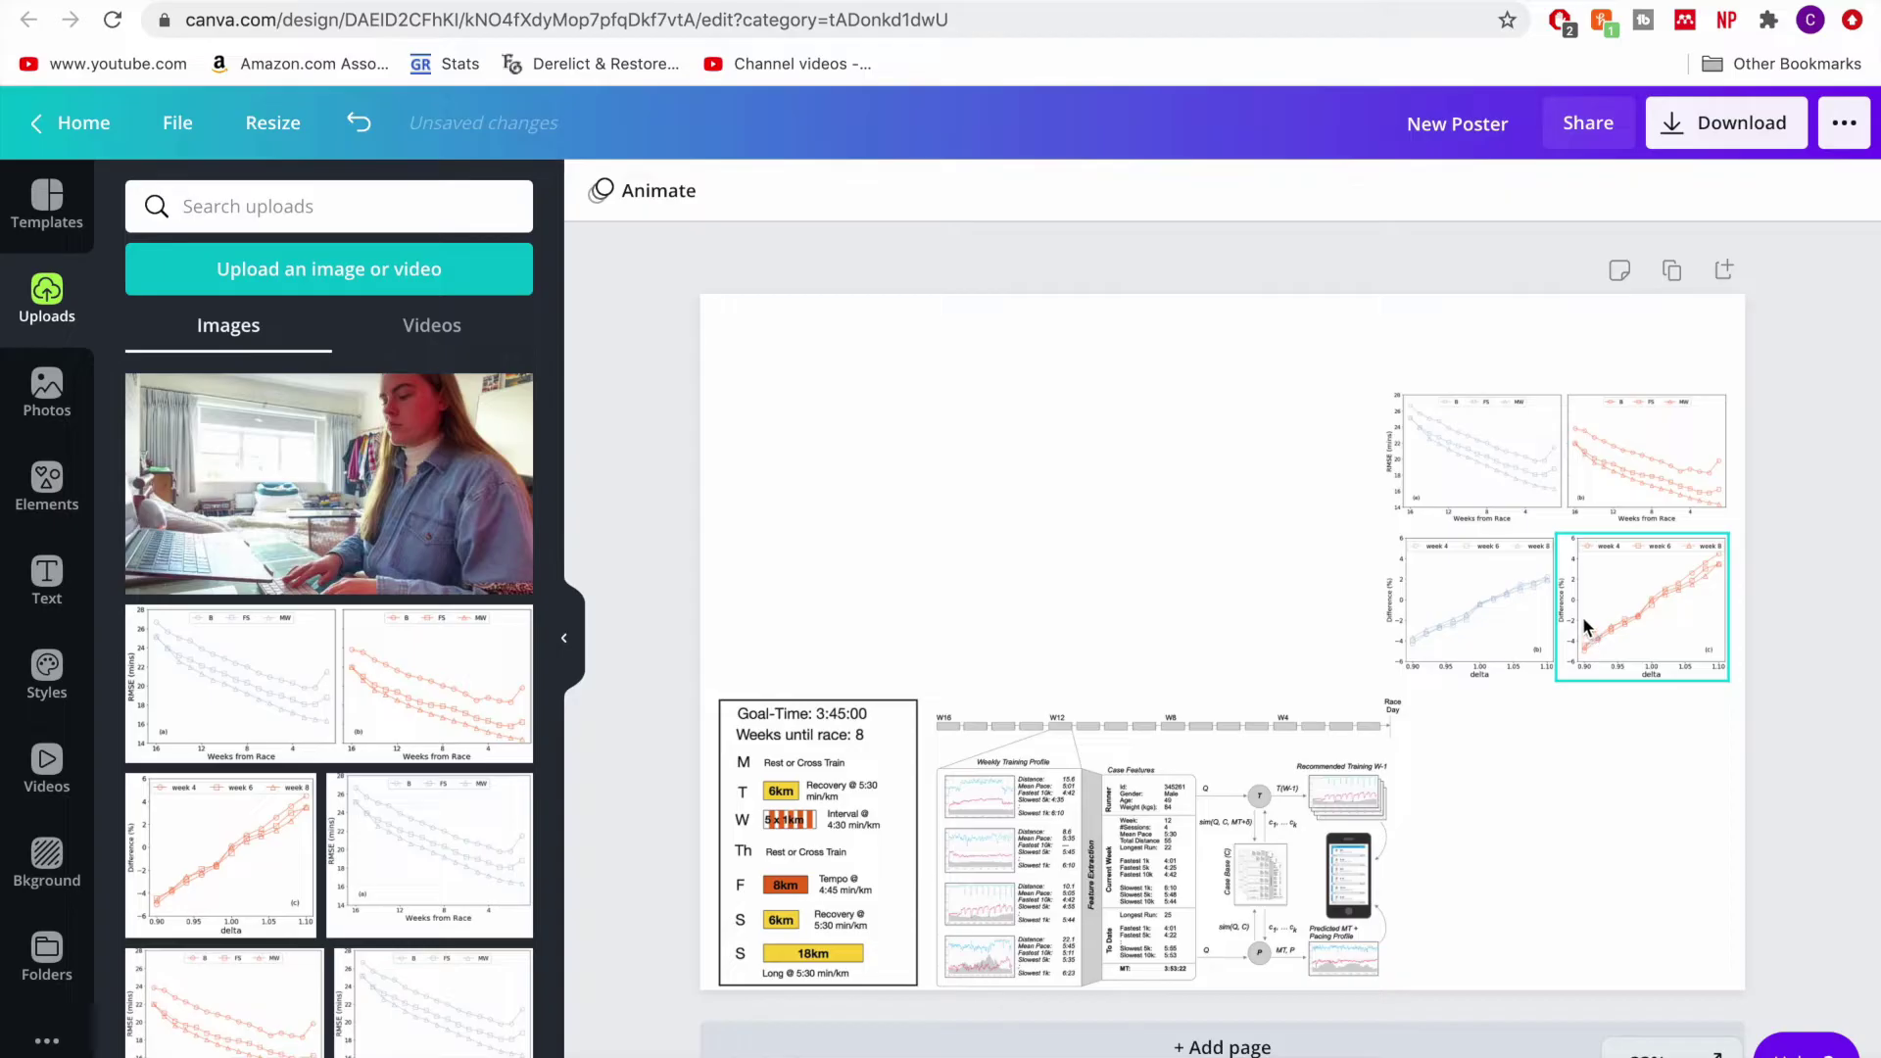
{"action": "scroll", "coordinate": [1761, 642], "scroll_direction": "up", "scroll_amount": 5}
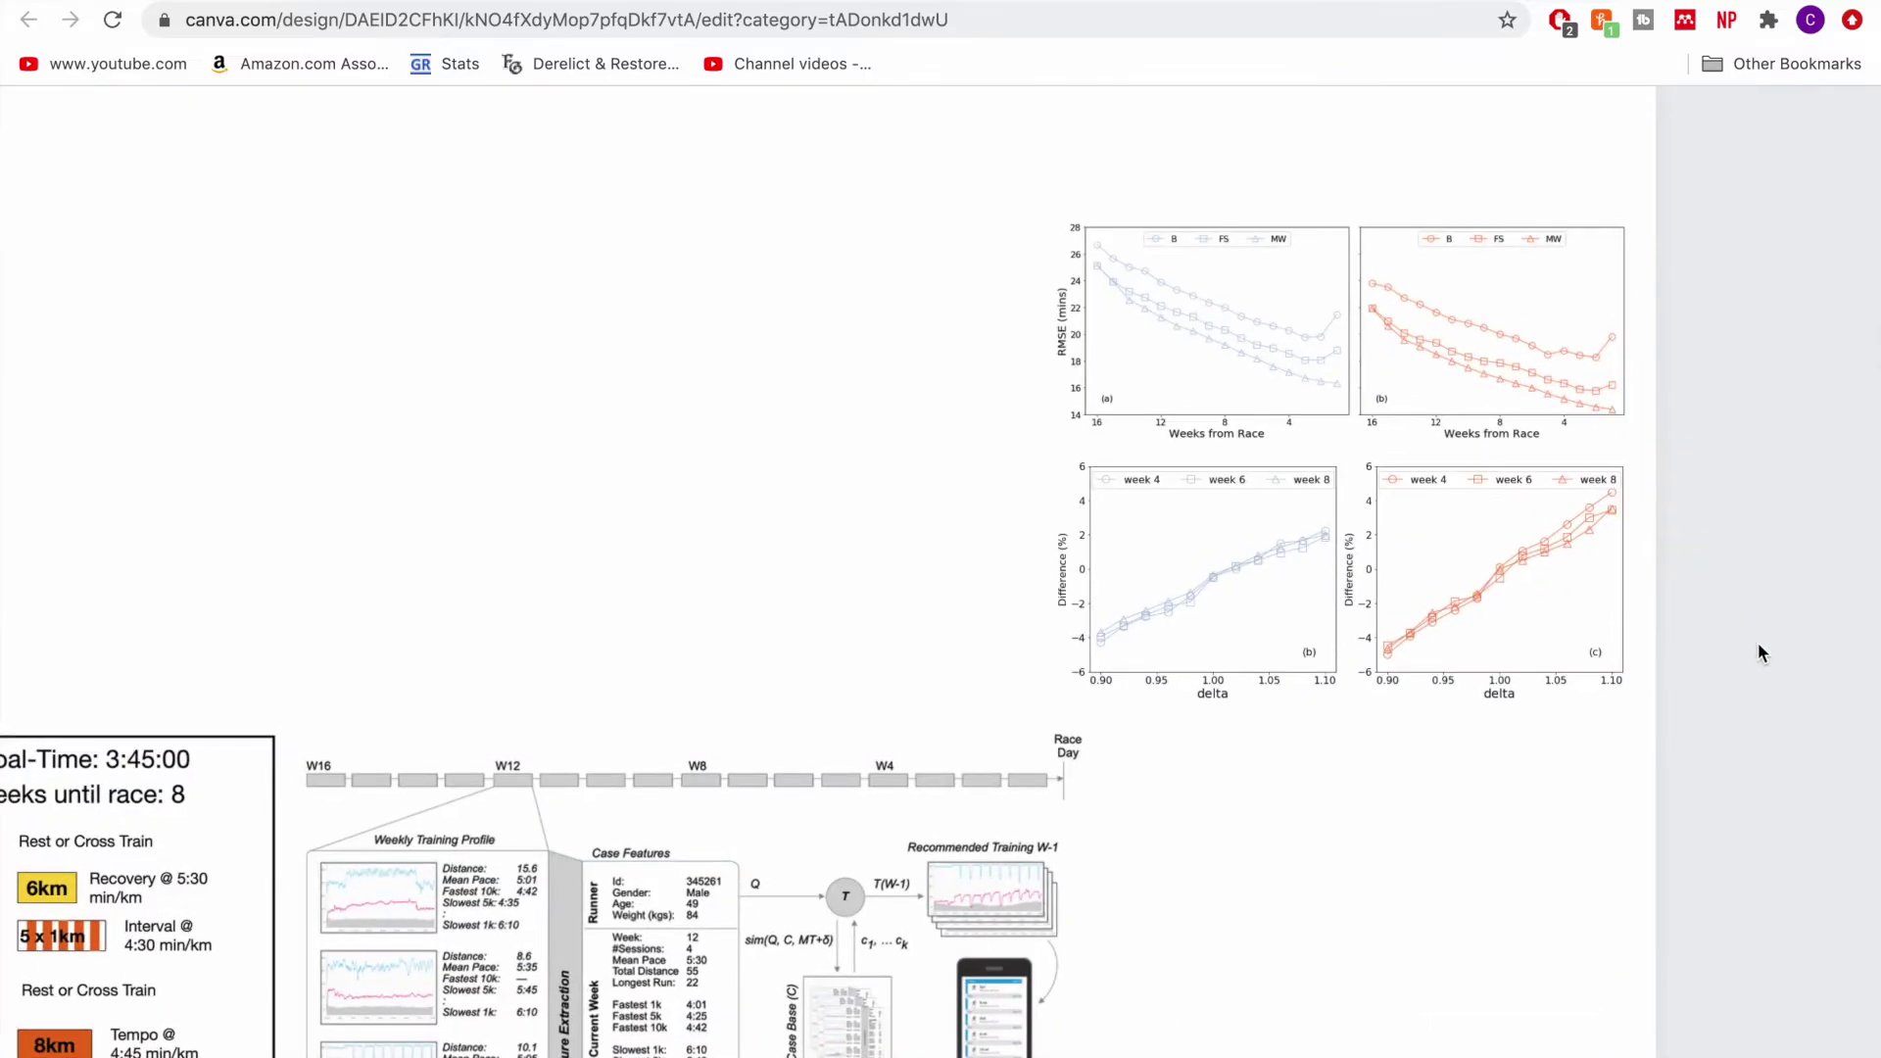
{"action": "scroll", "coordinate": [1757, 642], "scroll_direction": "down", "scroll_amount": 5}
{"action": "scroll", "coordinate": [1758, 642], "scroll_direction": "up", "scroll_amount": 3}
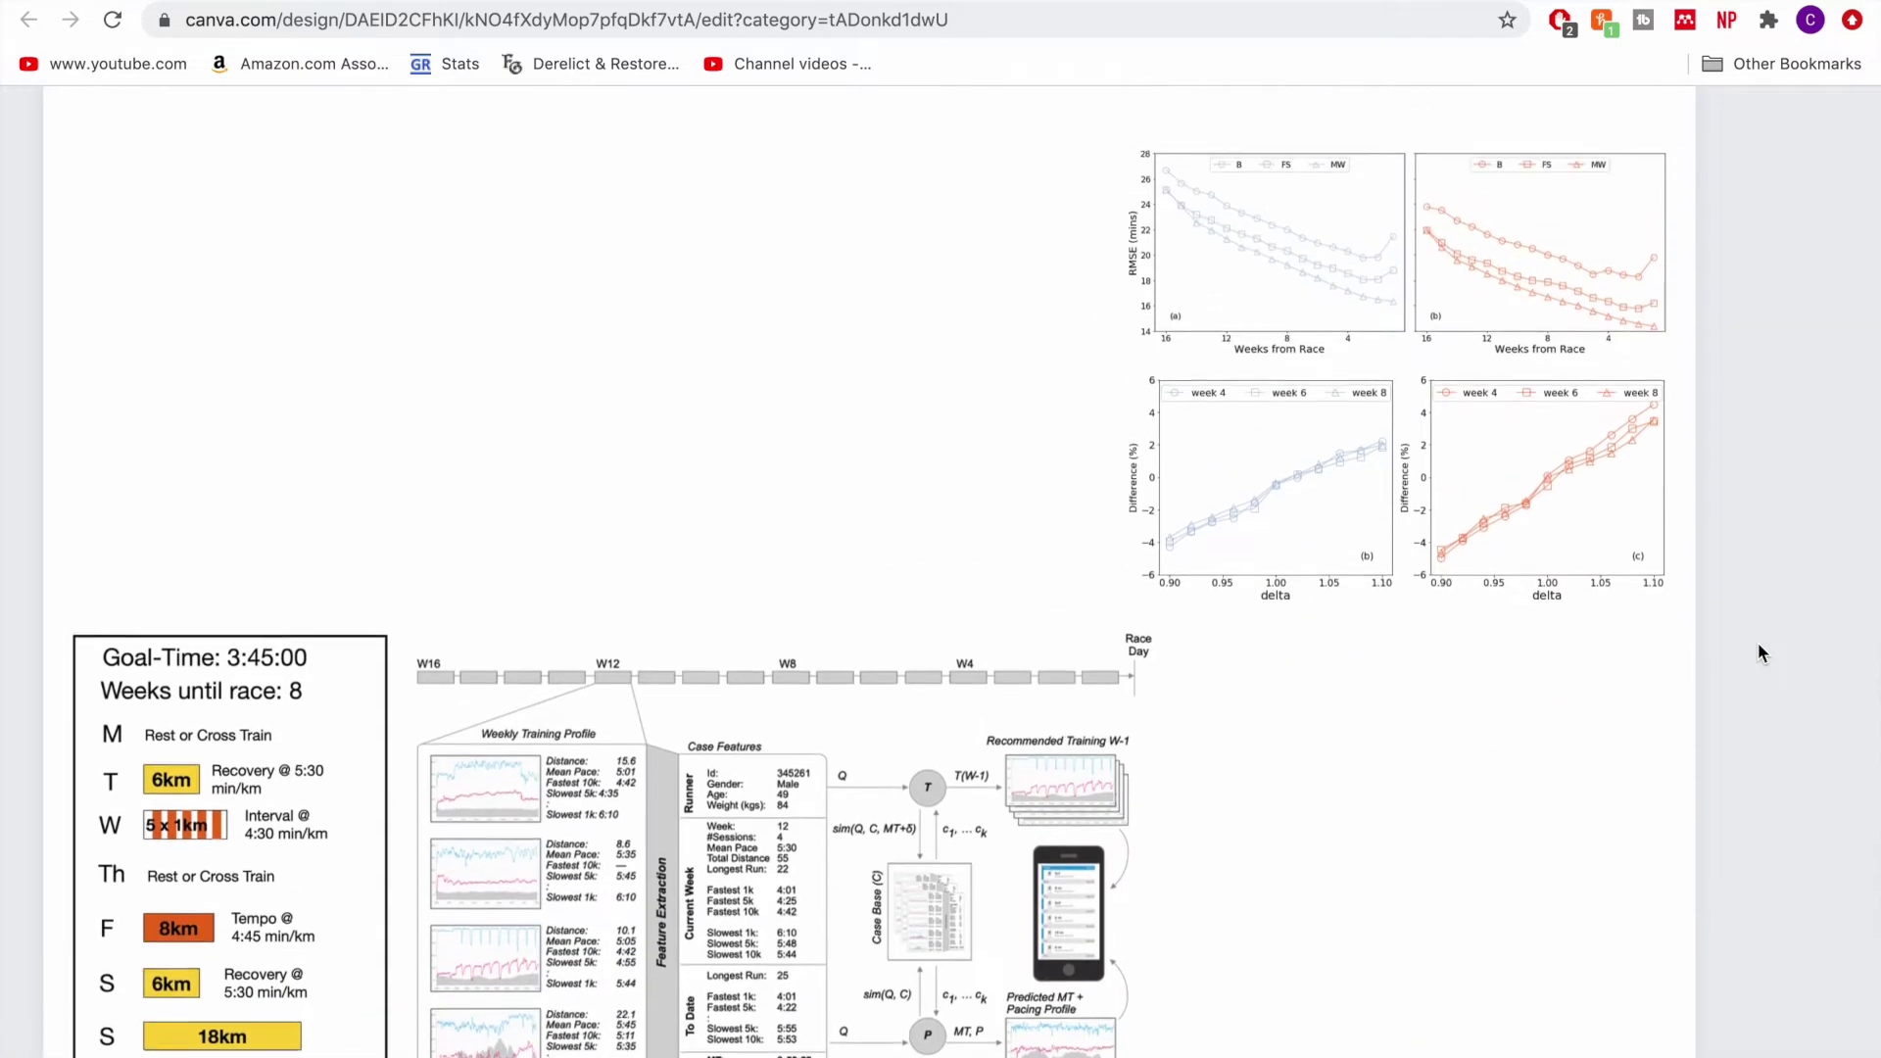
{"action": "scroll", "coordinate": [1757, 642], "scroll_direction": "up", "scroll_amount": 1}
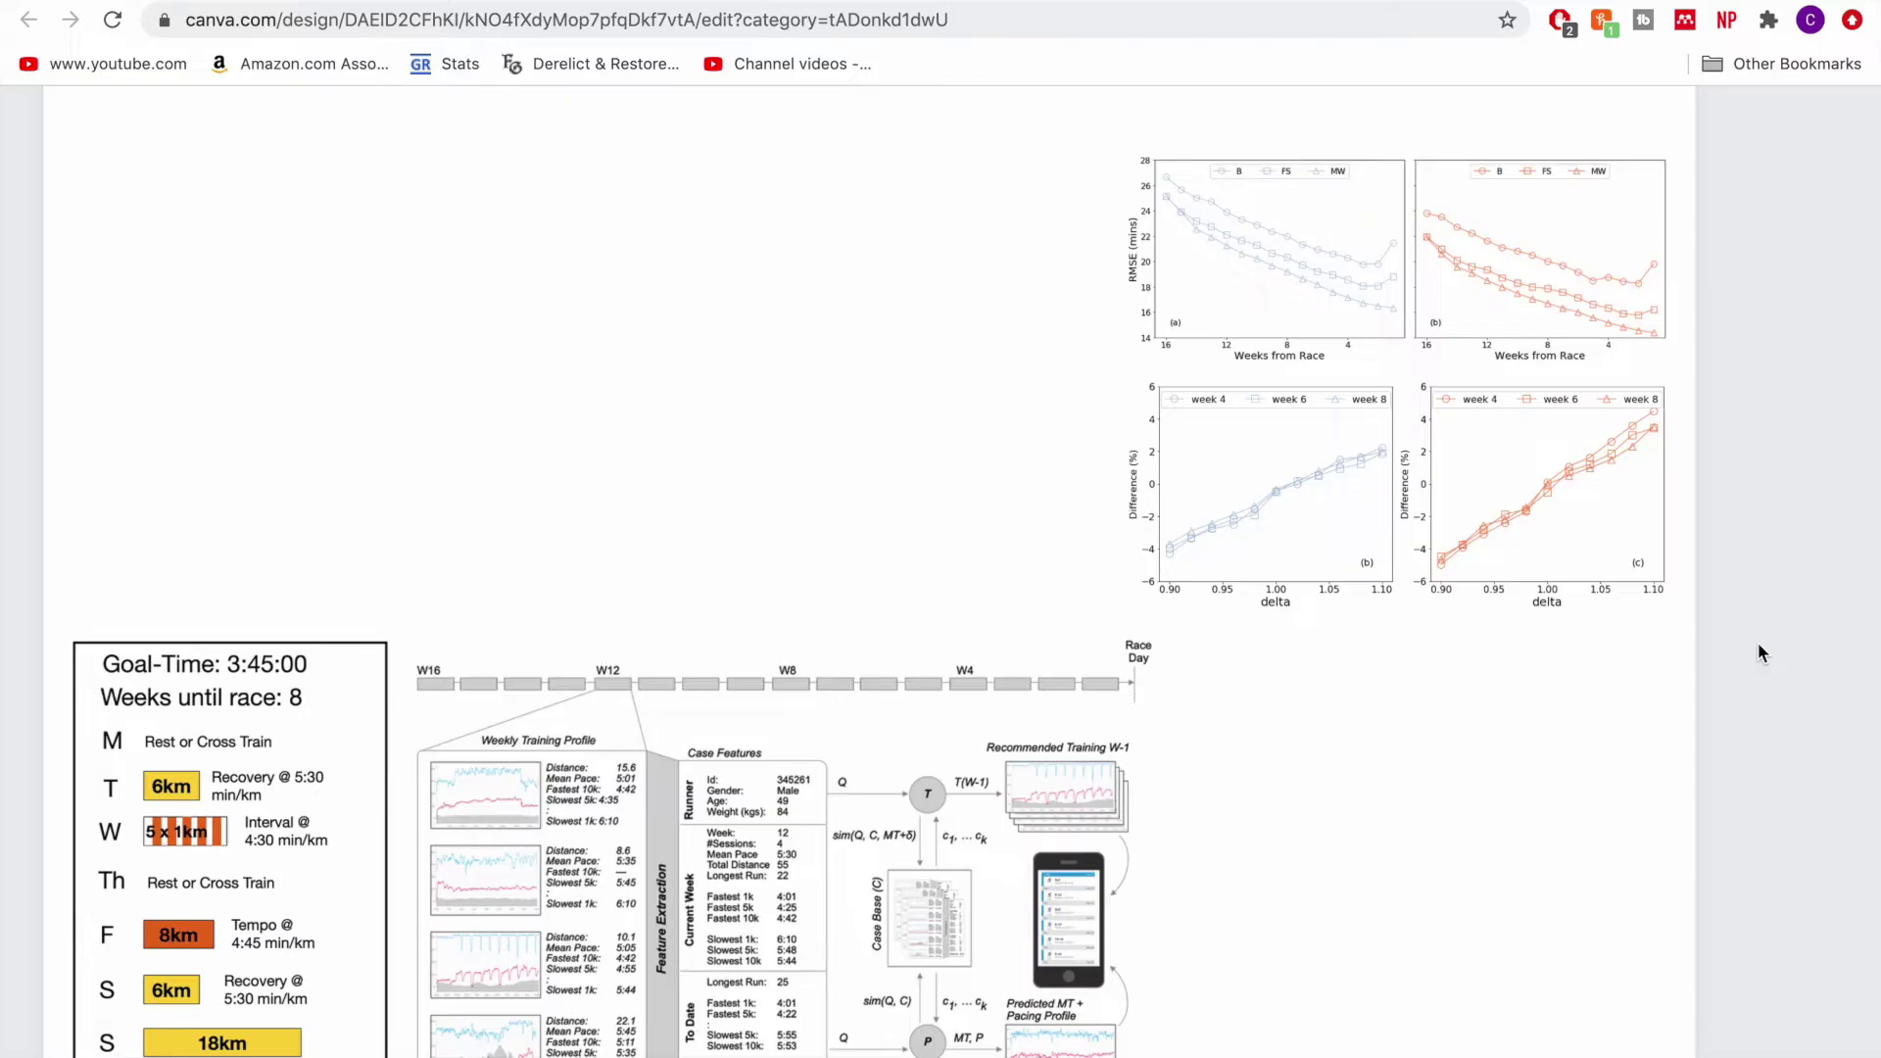
{"action": "scroll", "coordinate": [1761, 653], "scroll_direction": "down", "scroll_amount": 5}
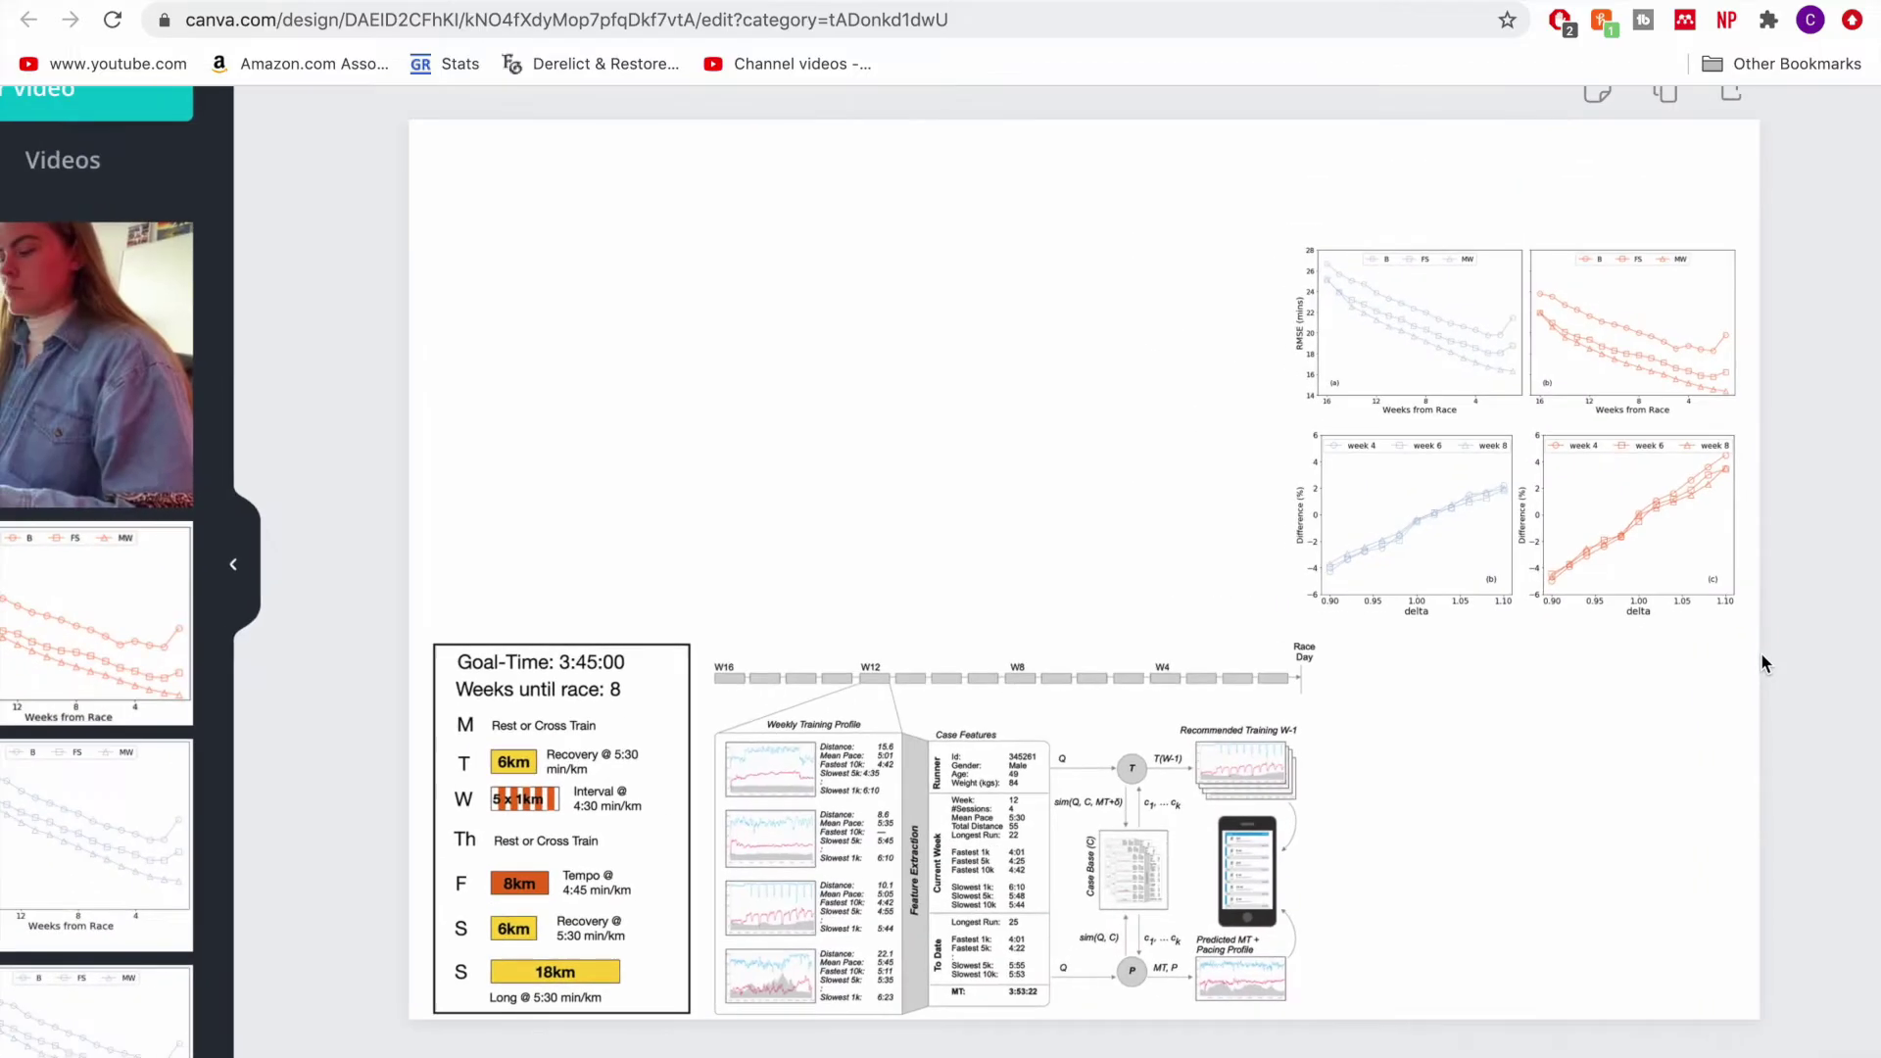
{"action": "left_click_drag", "start_coordinate": [1214, 225], "coordinate": [1733, 573]}
{"action": "left_click", "coordinate": [1864, 520]}
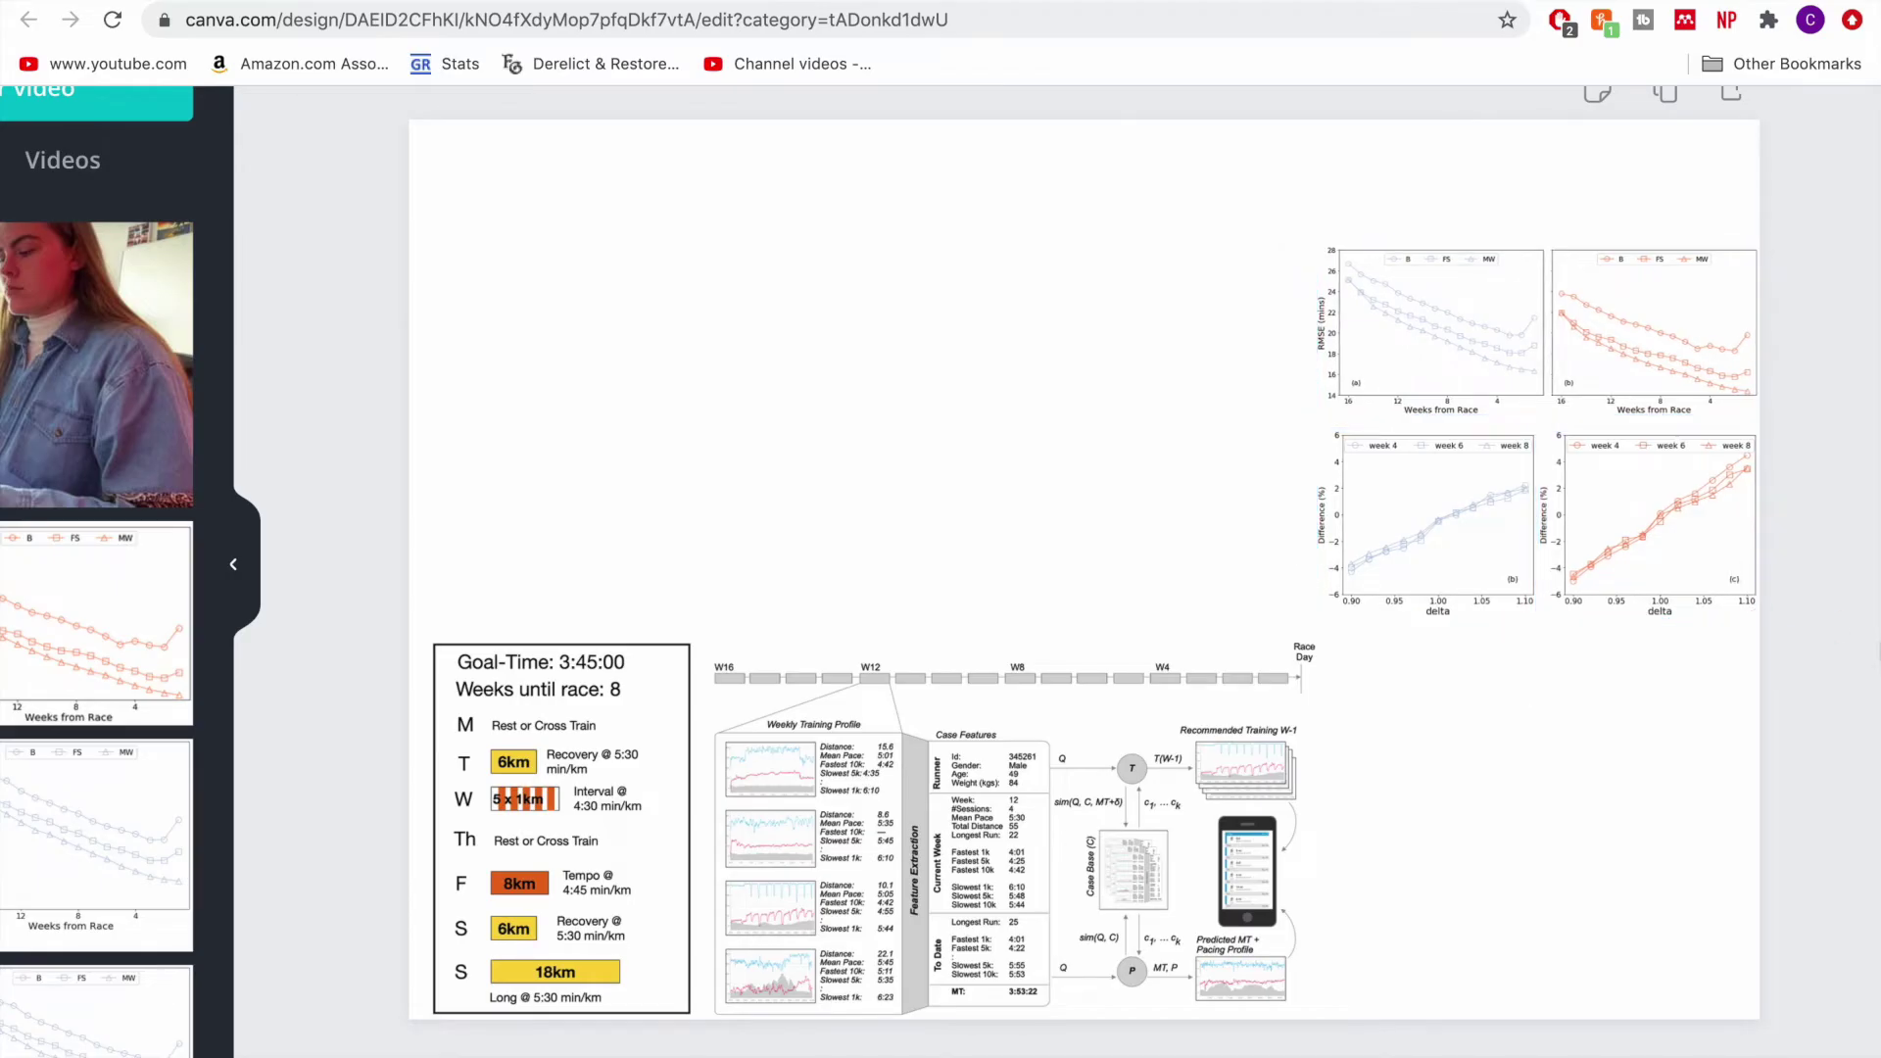
- Align the training-plan image with the network diagram and lower the bottom graph pair
{"action": "left_click_drag", "start_coordinate": [571, 767], "coordinate": [537, 856]}
{"action": "left_click_drag", "start_coordinate": [829, 725], "coordinate": [804, 706]}
{"action": "left_click_drag", "start_coordinate": [591, 737], "coordinate": [589, 713]}
{"action": "left_click_drag", "start_coordinate": [823, 742], "coordinate": [813, 731]}
{"action": "left_click", "coordinate": [884, 578]}
{"action": "left_click_drag", "start_coordinate": [1653, 554], "coordinate": [1655, 582]}
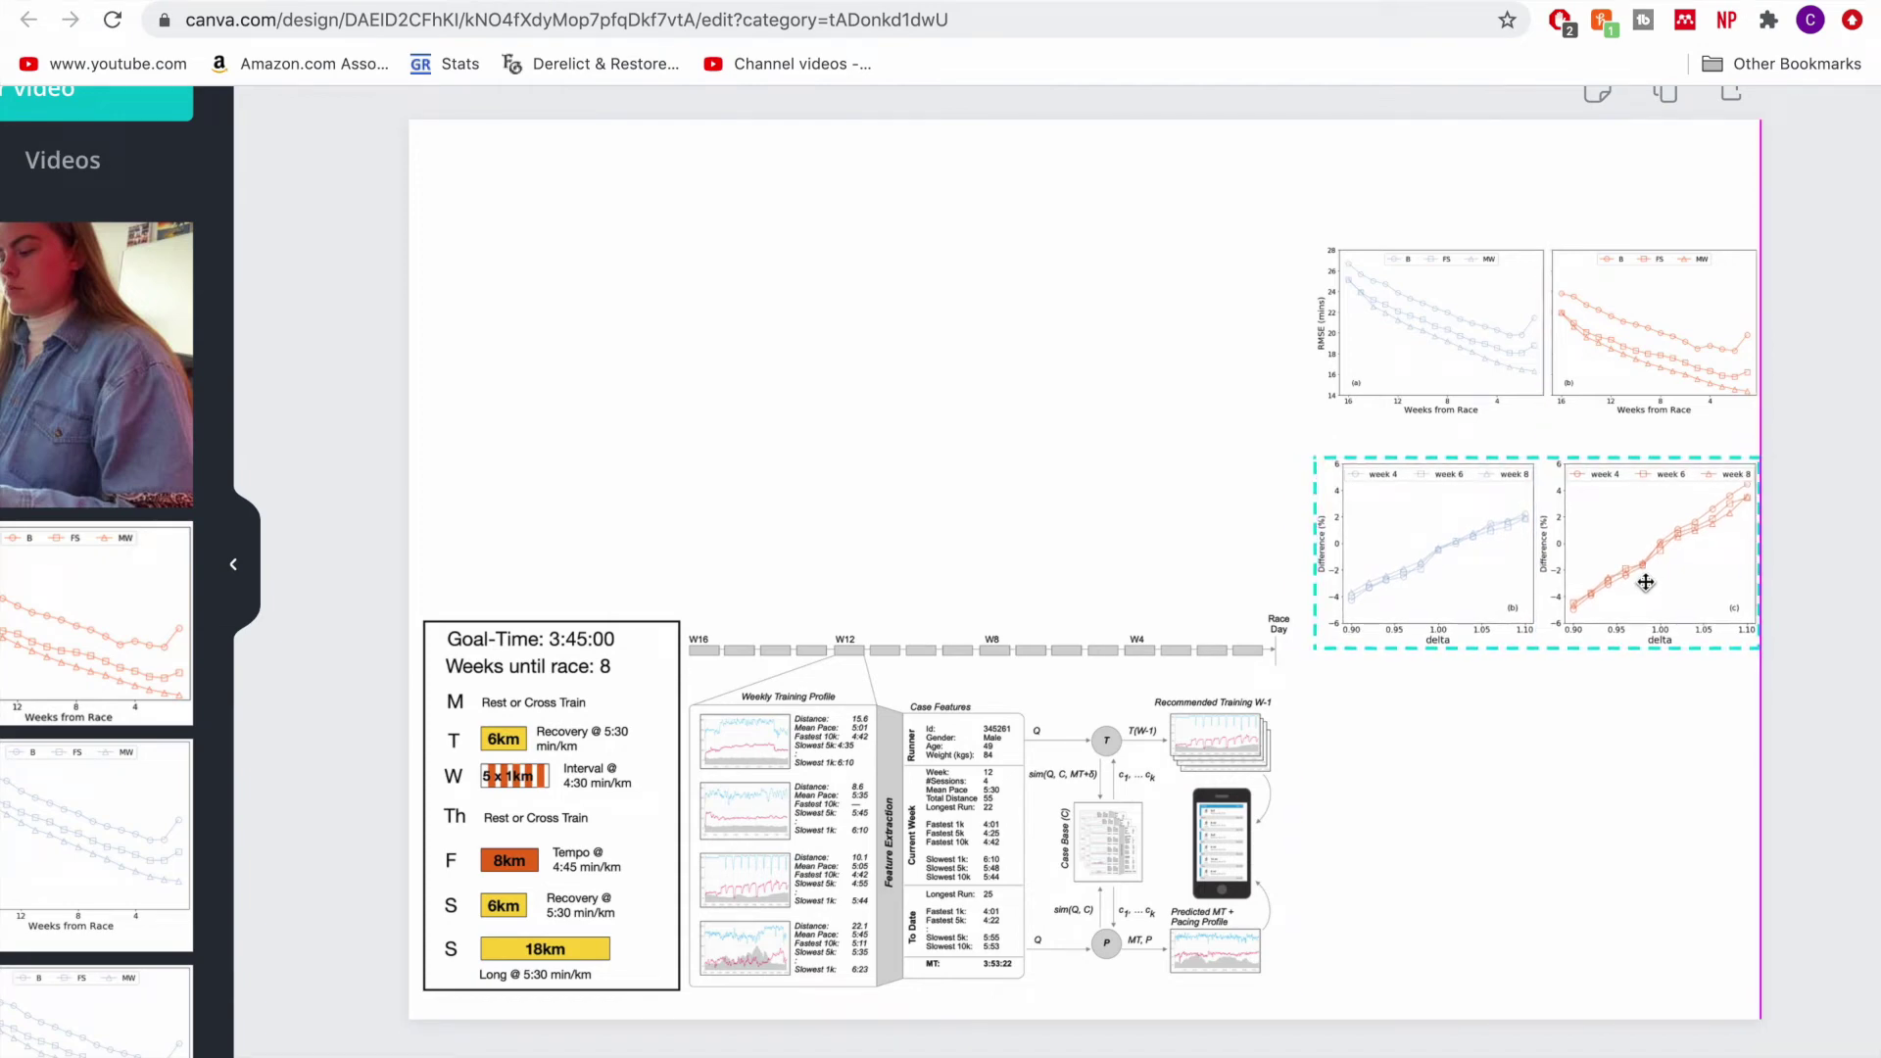
{"action": "left_click", "coordinate": [1427, 692]}
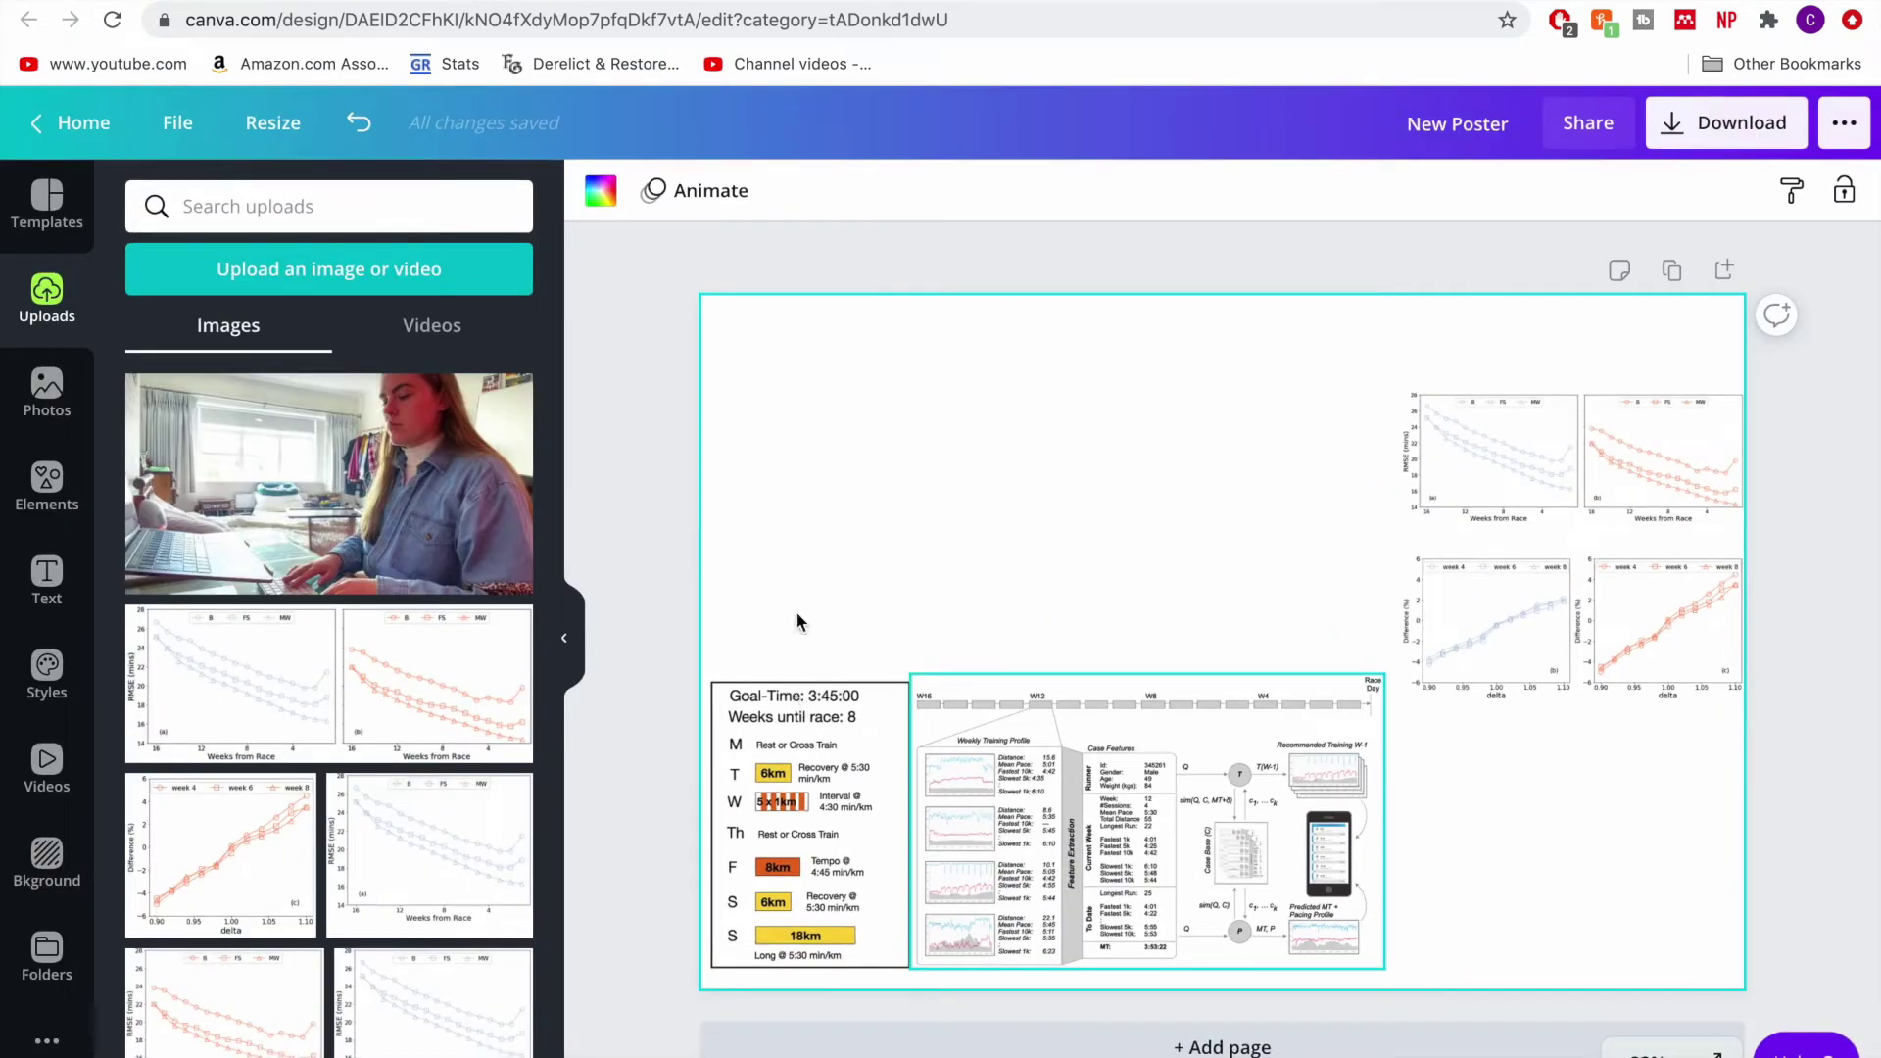
- Add the four-logo strip from Uploads and raise it level with the graphs
{"action": "scroll", "coordinate": [232, 636], "scroll_direction": "down", "scroll_amount": 5}
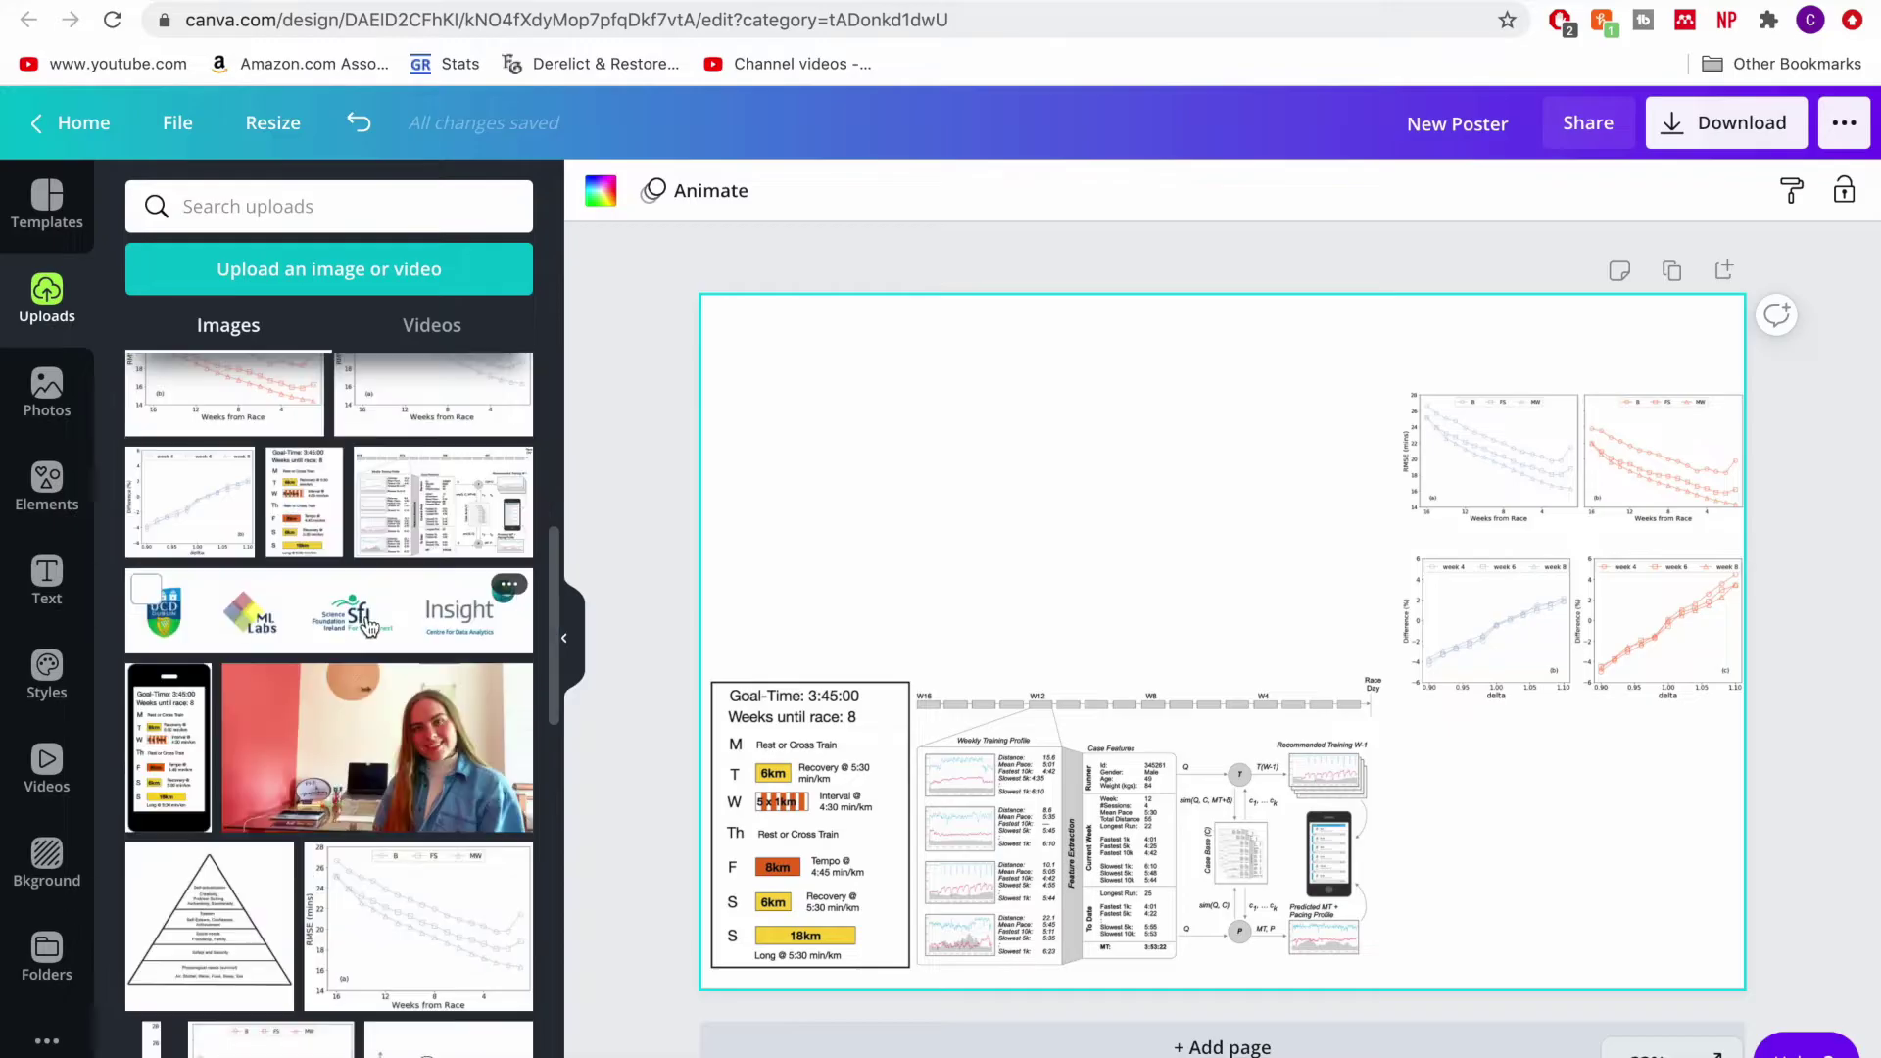
{"action": "left_click", "coordinate": [363, 612]}
{"action": "left_click_drag", "start_coordinate": [1197, 595], "coordinate": [1037, 464]}
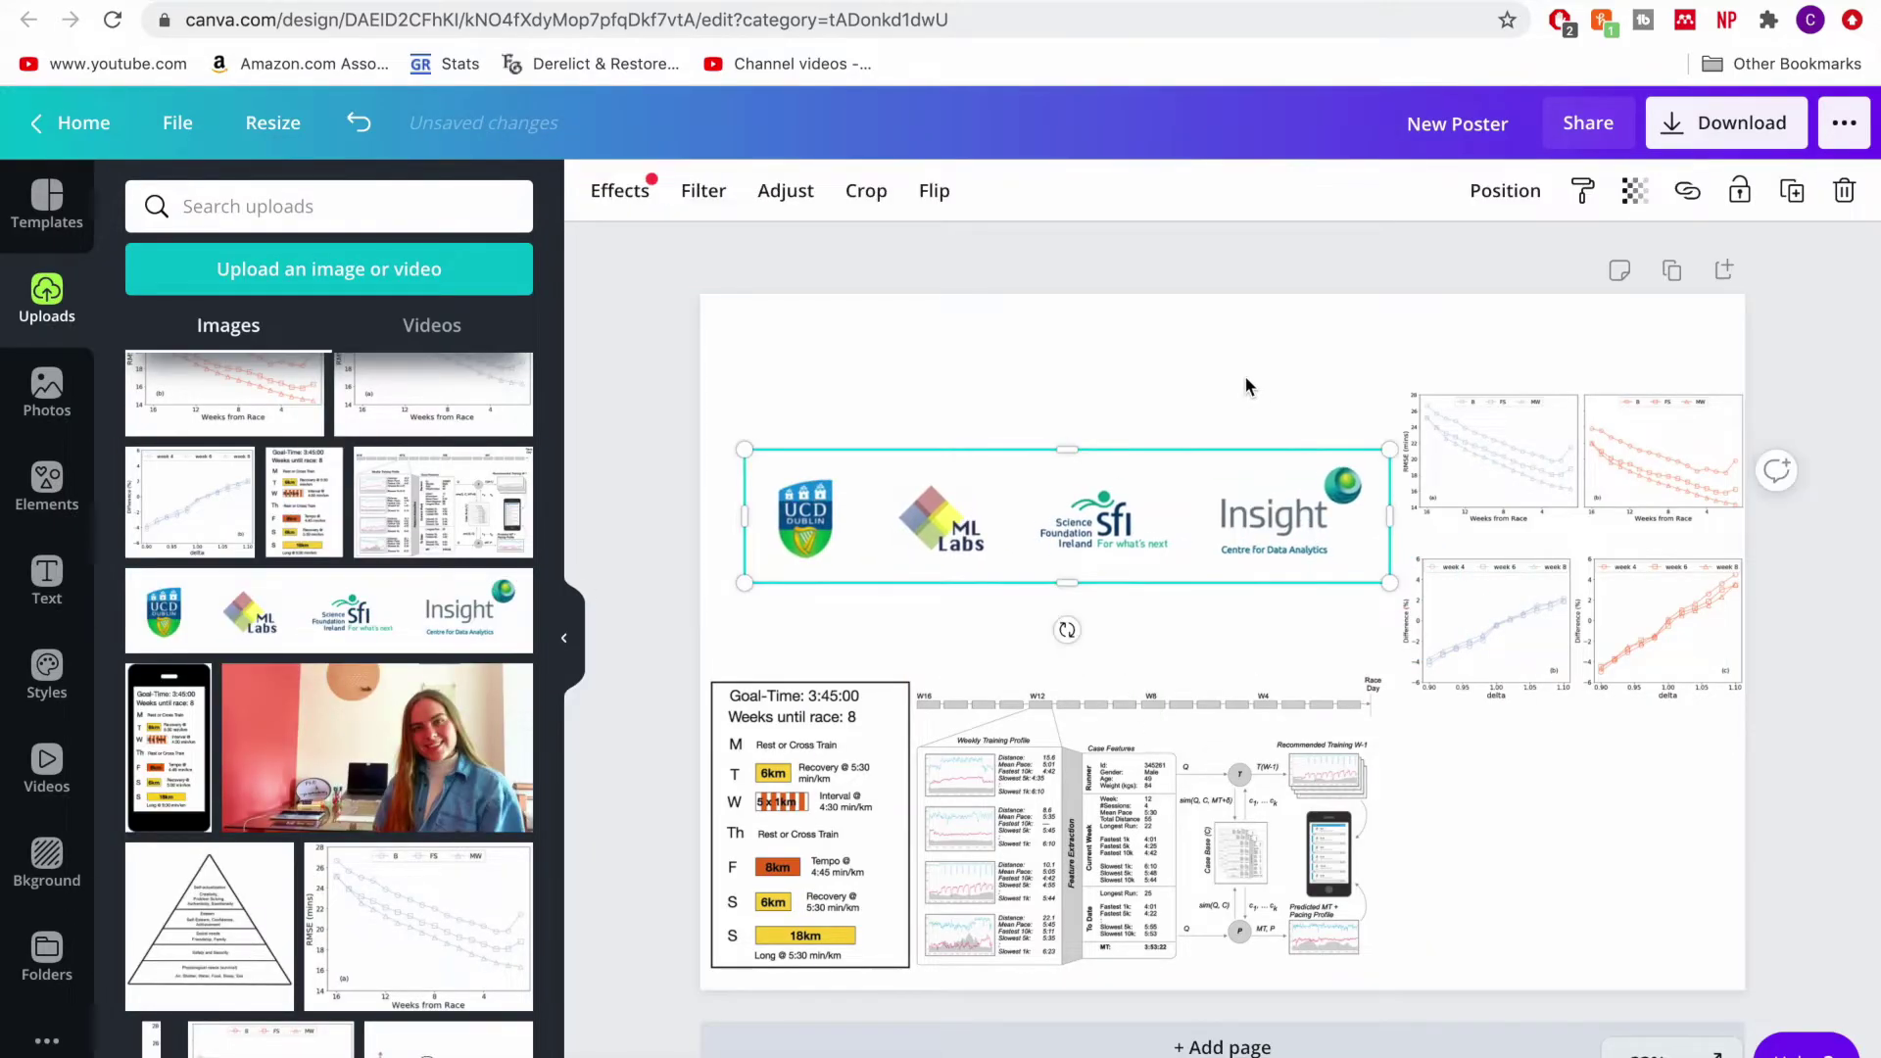
{"action": "left_click_drag", "start_coordinate": [1256, 489], "coordinate": [808, 343]}
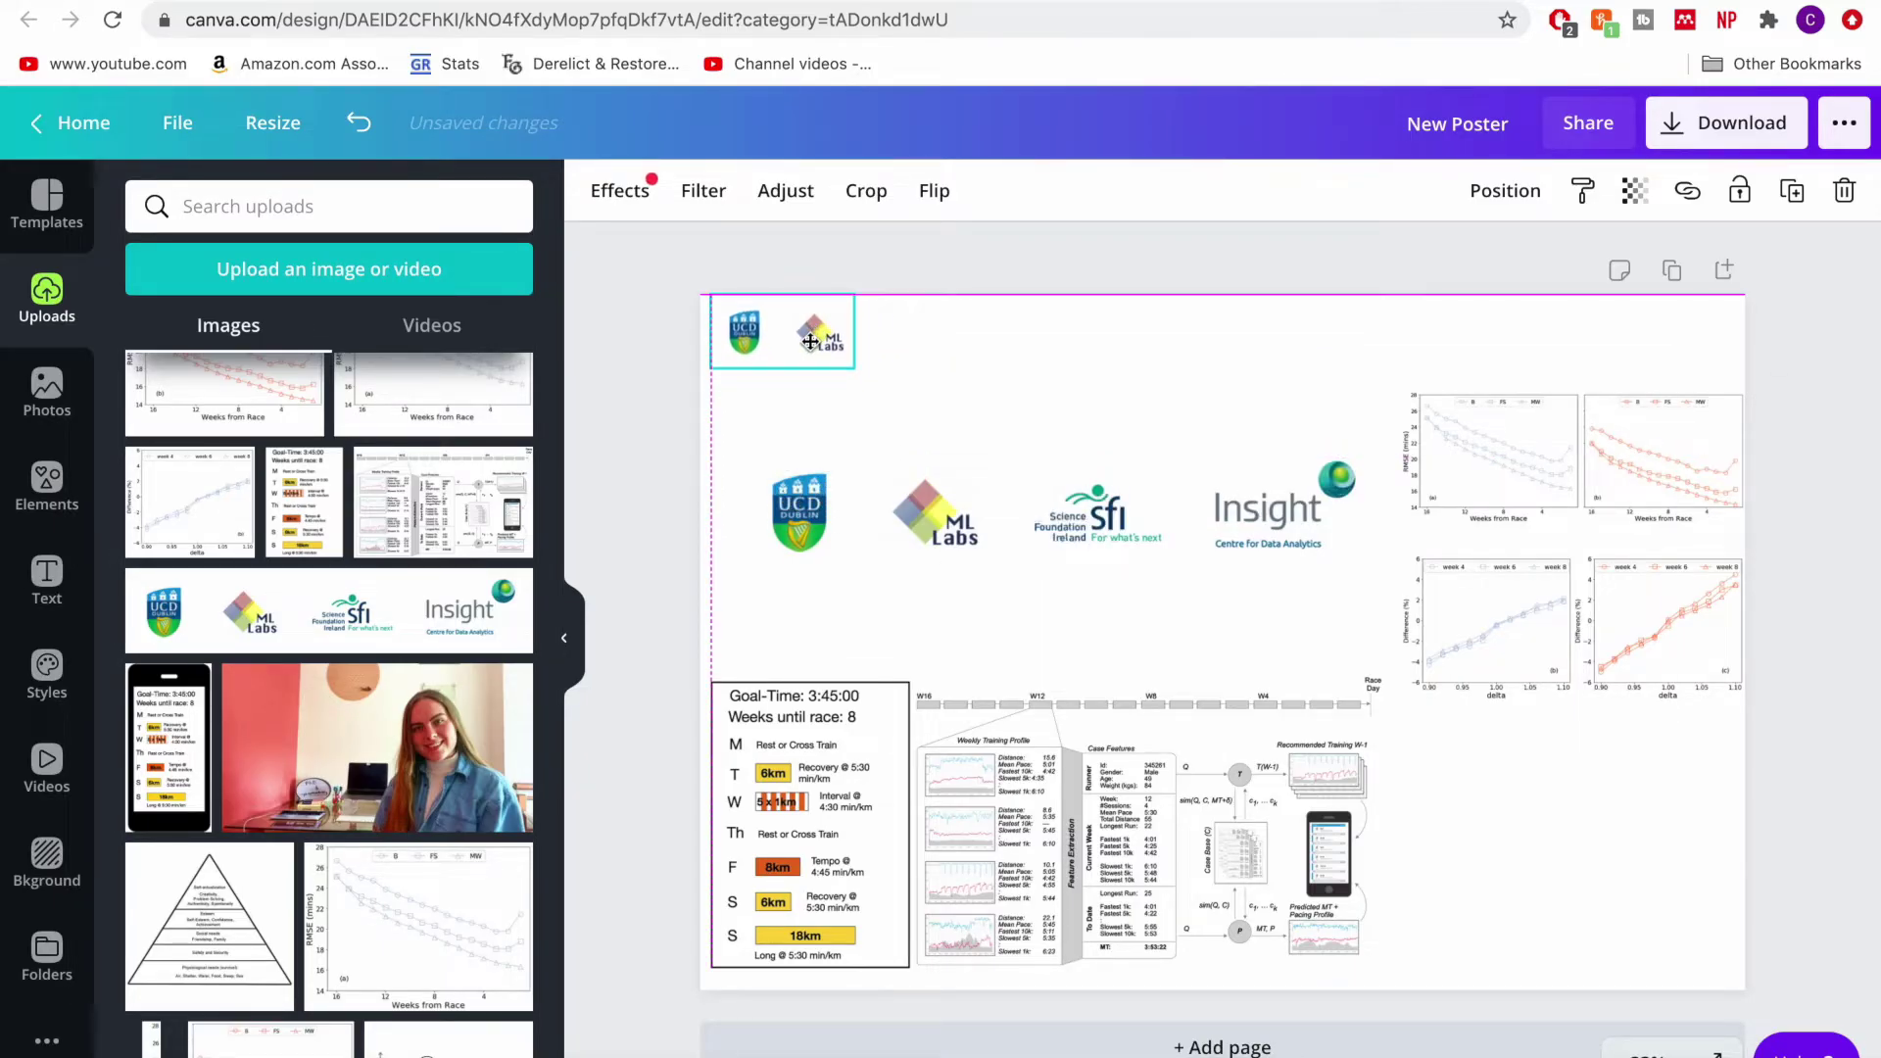
- Crop the logos into UCD and ML Labs top-left and SFI and Insight top-right
{"action": "left_click", "coordinate": [859, 492]}
{"action": "left_click_drag", "start_coordinate": [724, 494], "coordinate": [1618, 313]}
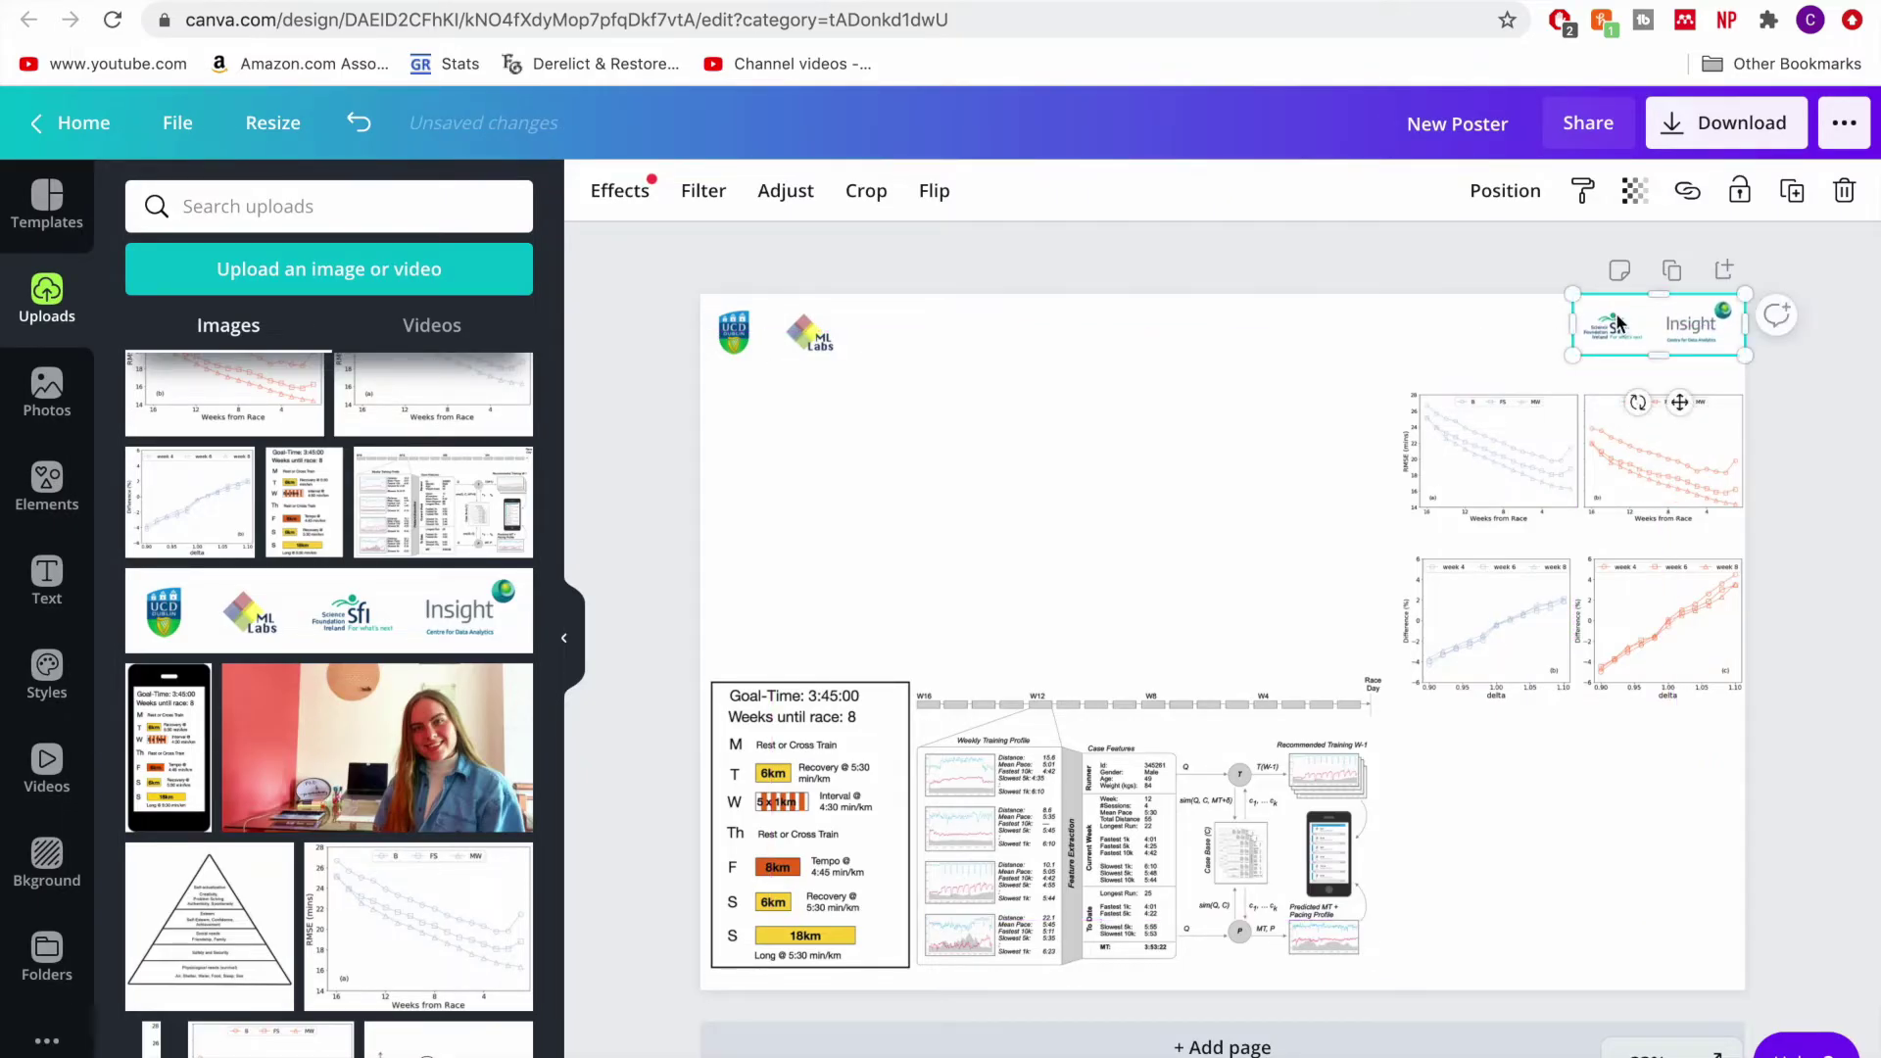
{"action": "left_click", "coordinate": [1199, 425]}
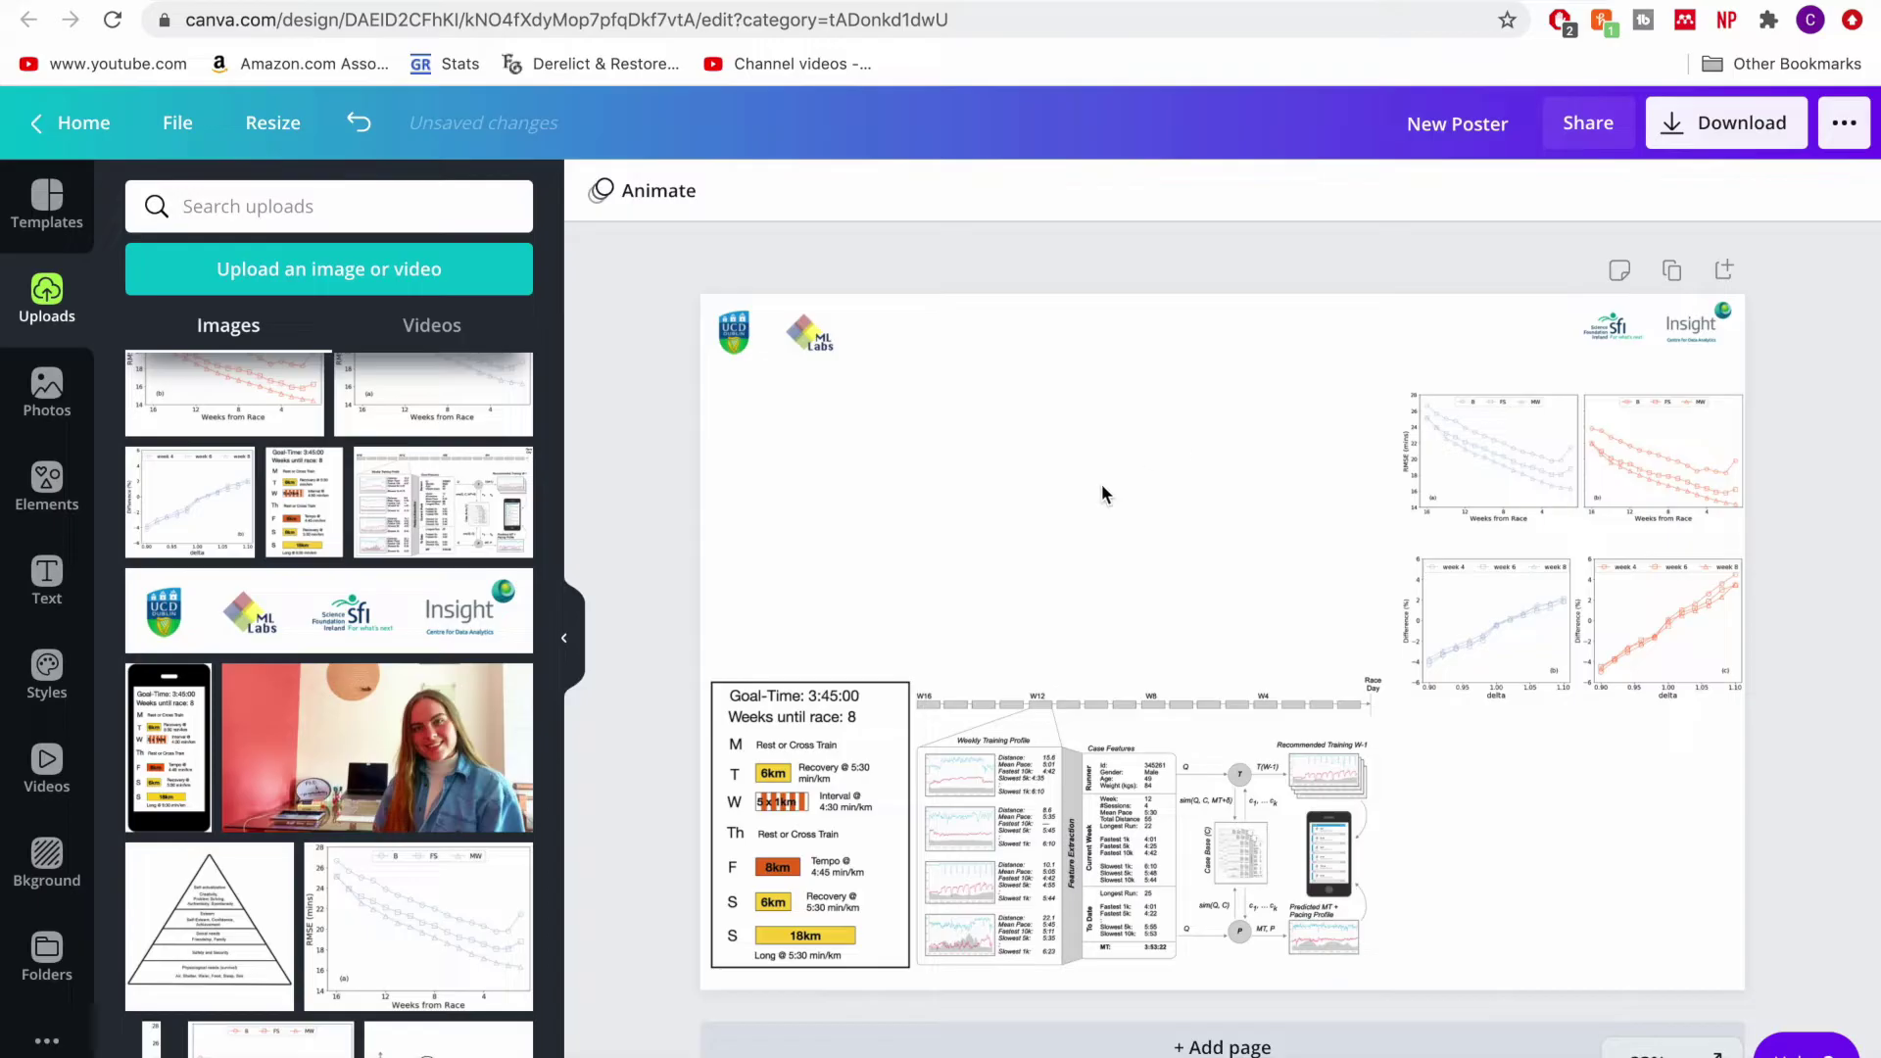
{"action": "scroll", "coordinate": [510, 461], "scroll_direction": "up", "scroll_amount": 5}
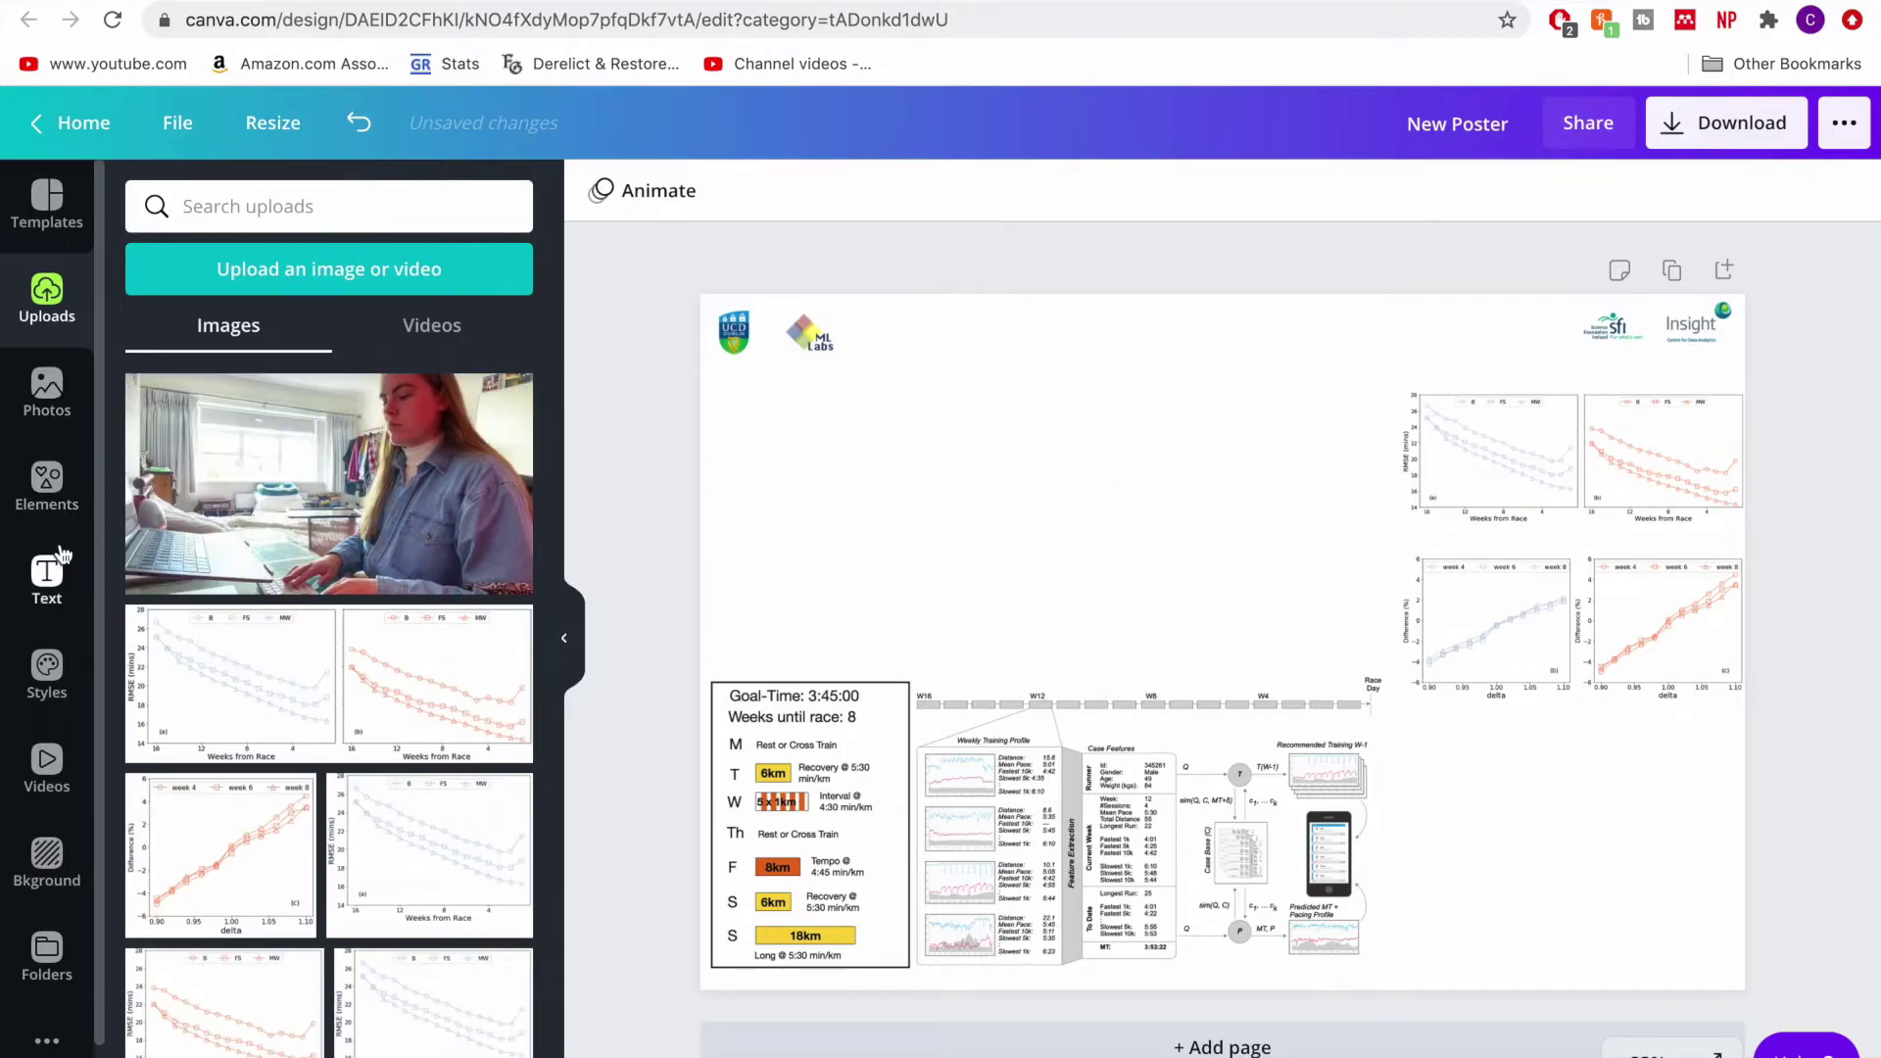
- Add a subheading reading 'Providing Explainable Race-Time Predictions and Training Plan Recommendations to Marathon Runners'
{"action": "left_click", "coordinate": [47, 573]}
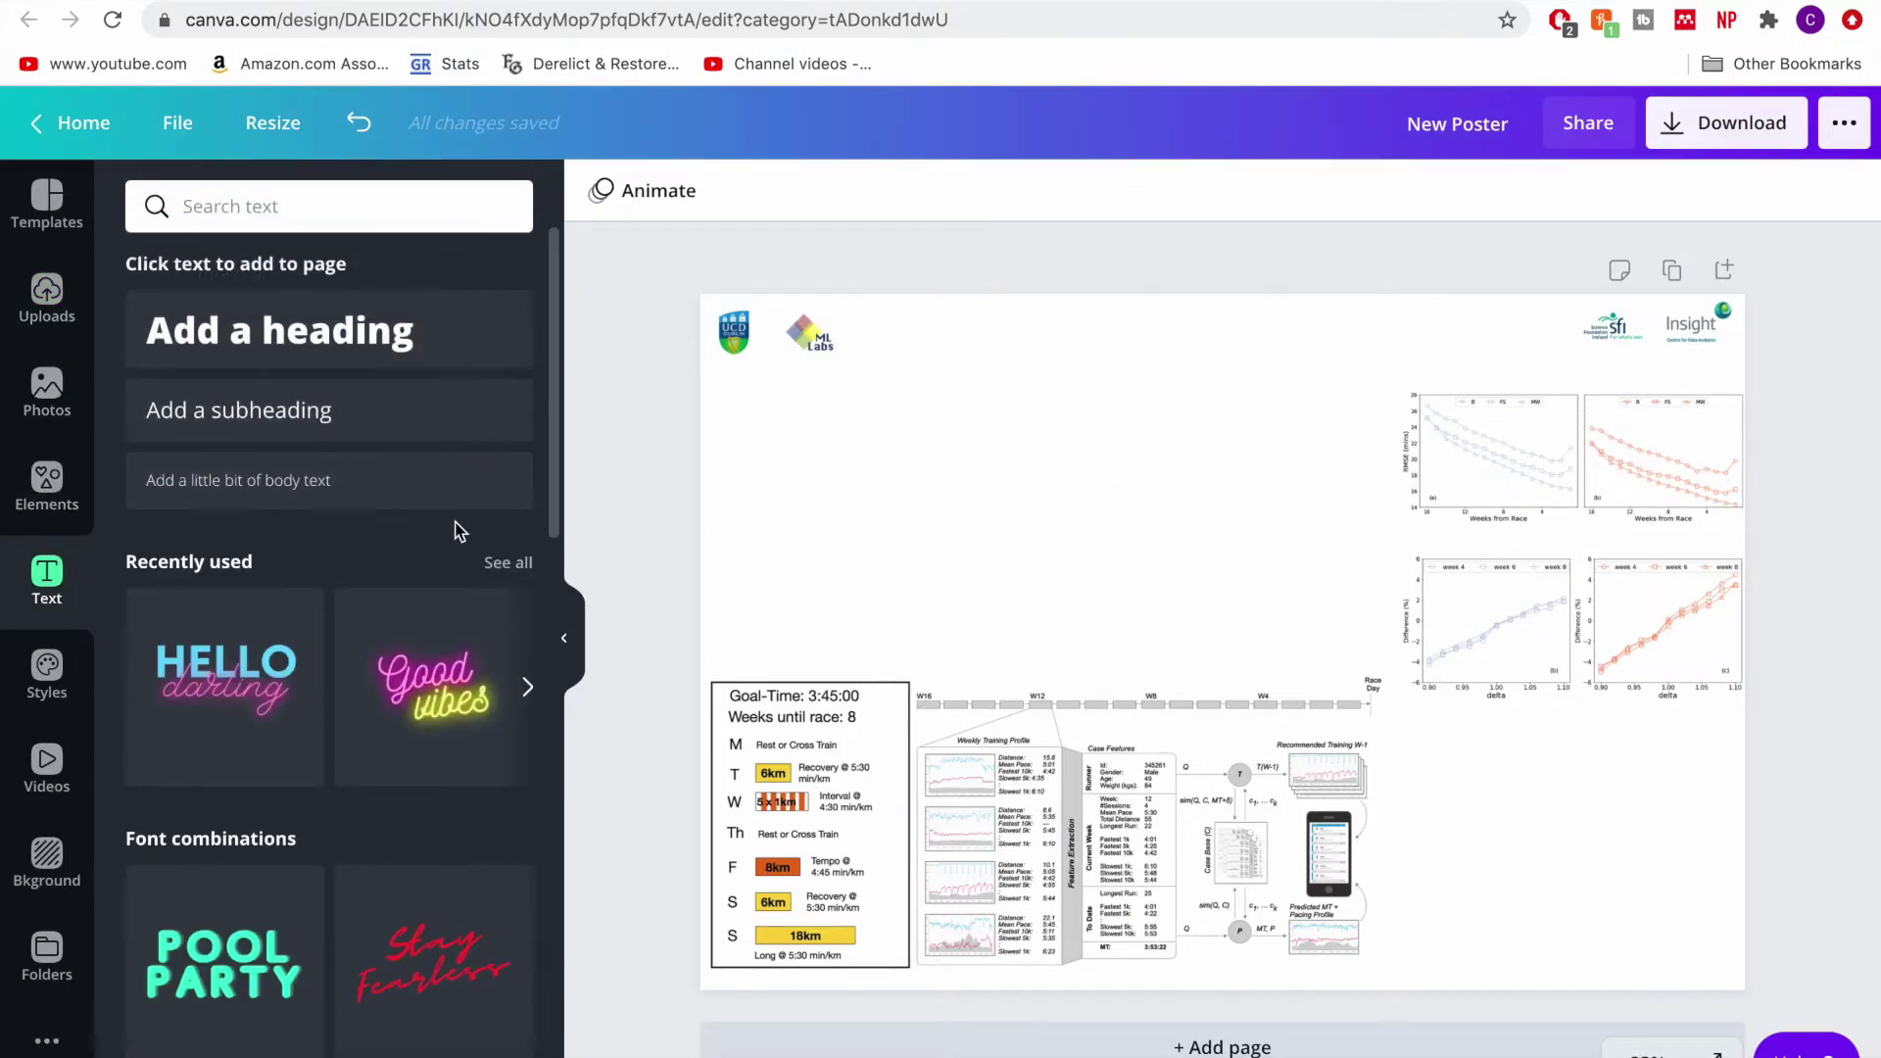
{"action": "left_click", "coordinate": [402, 424]}
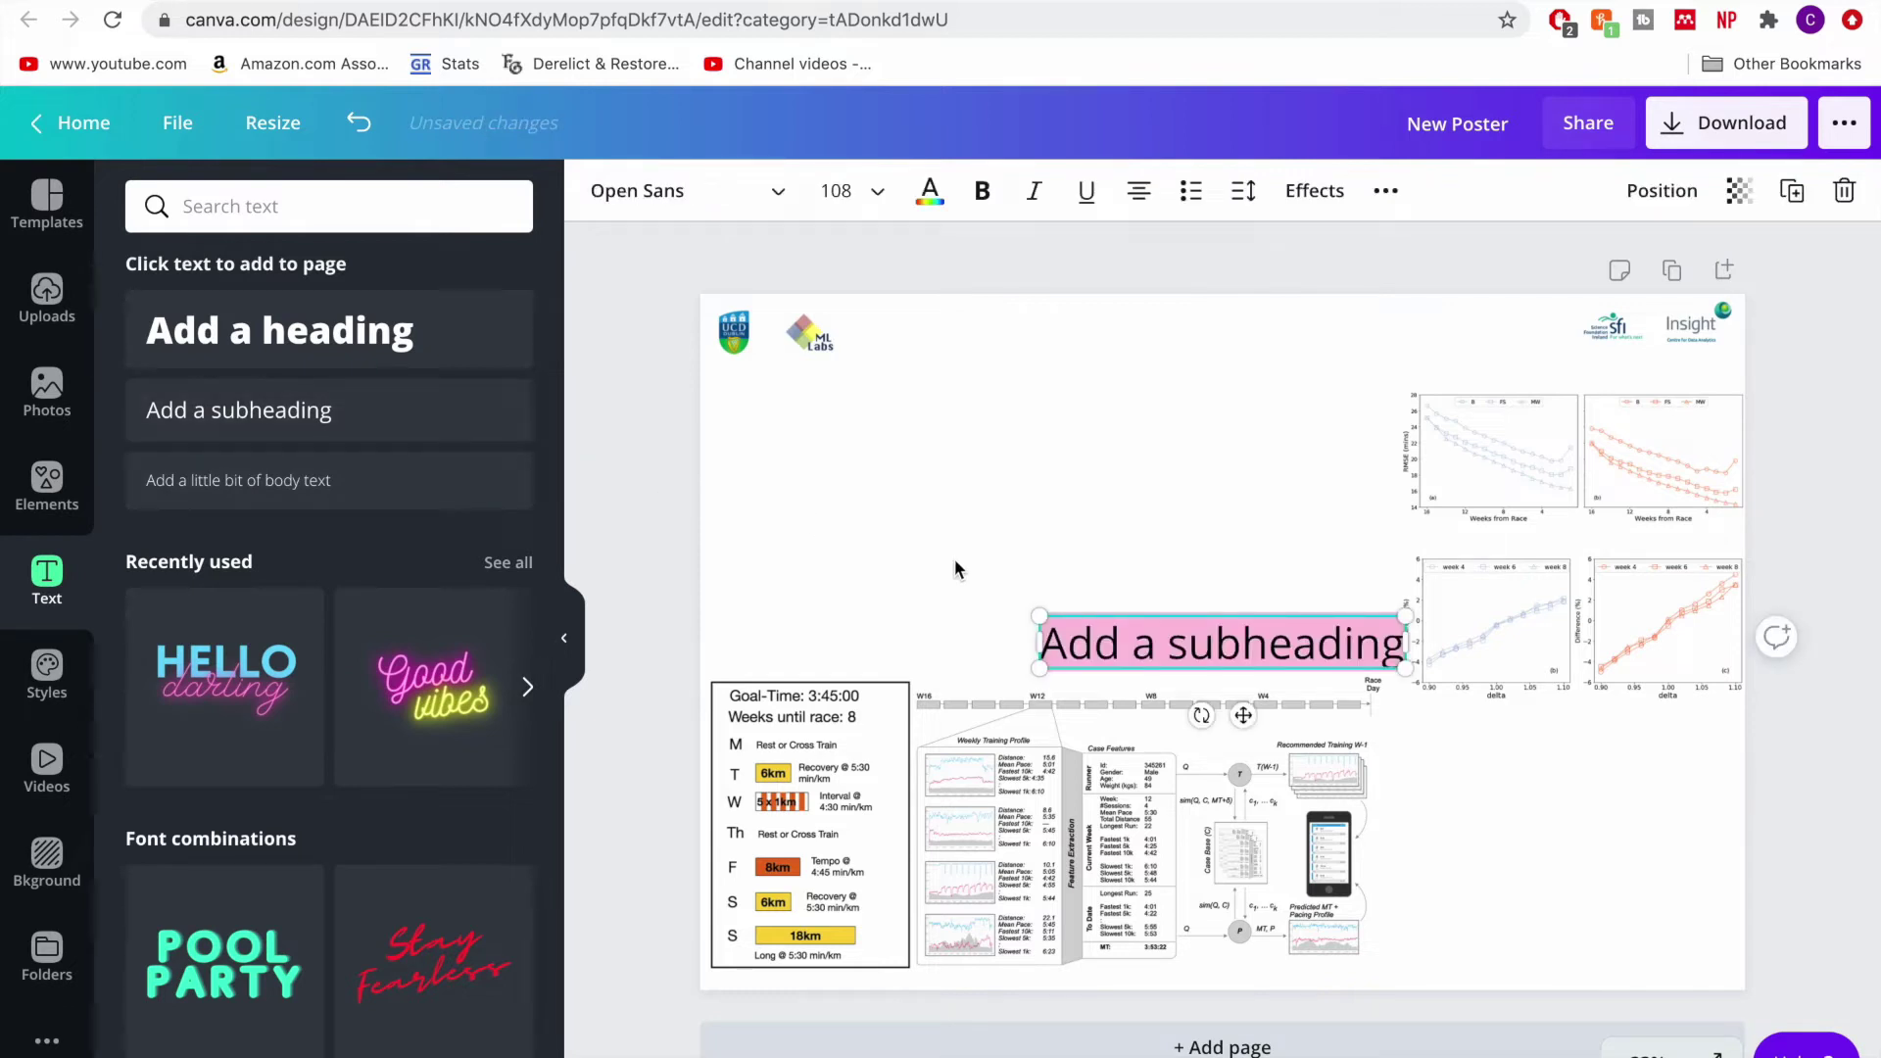
{"action": "type", "text": "Providing"}
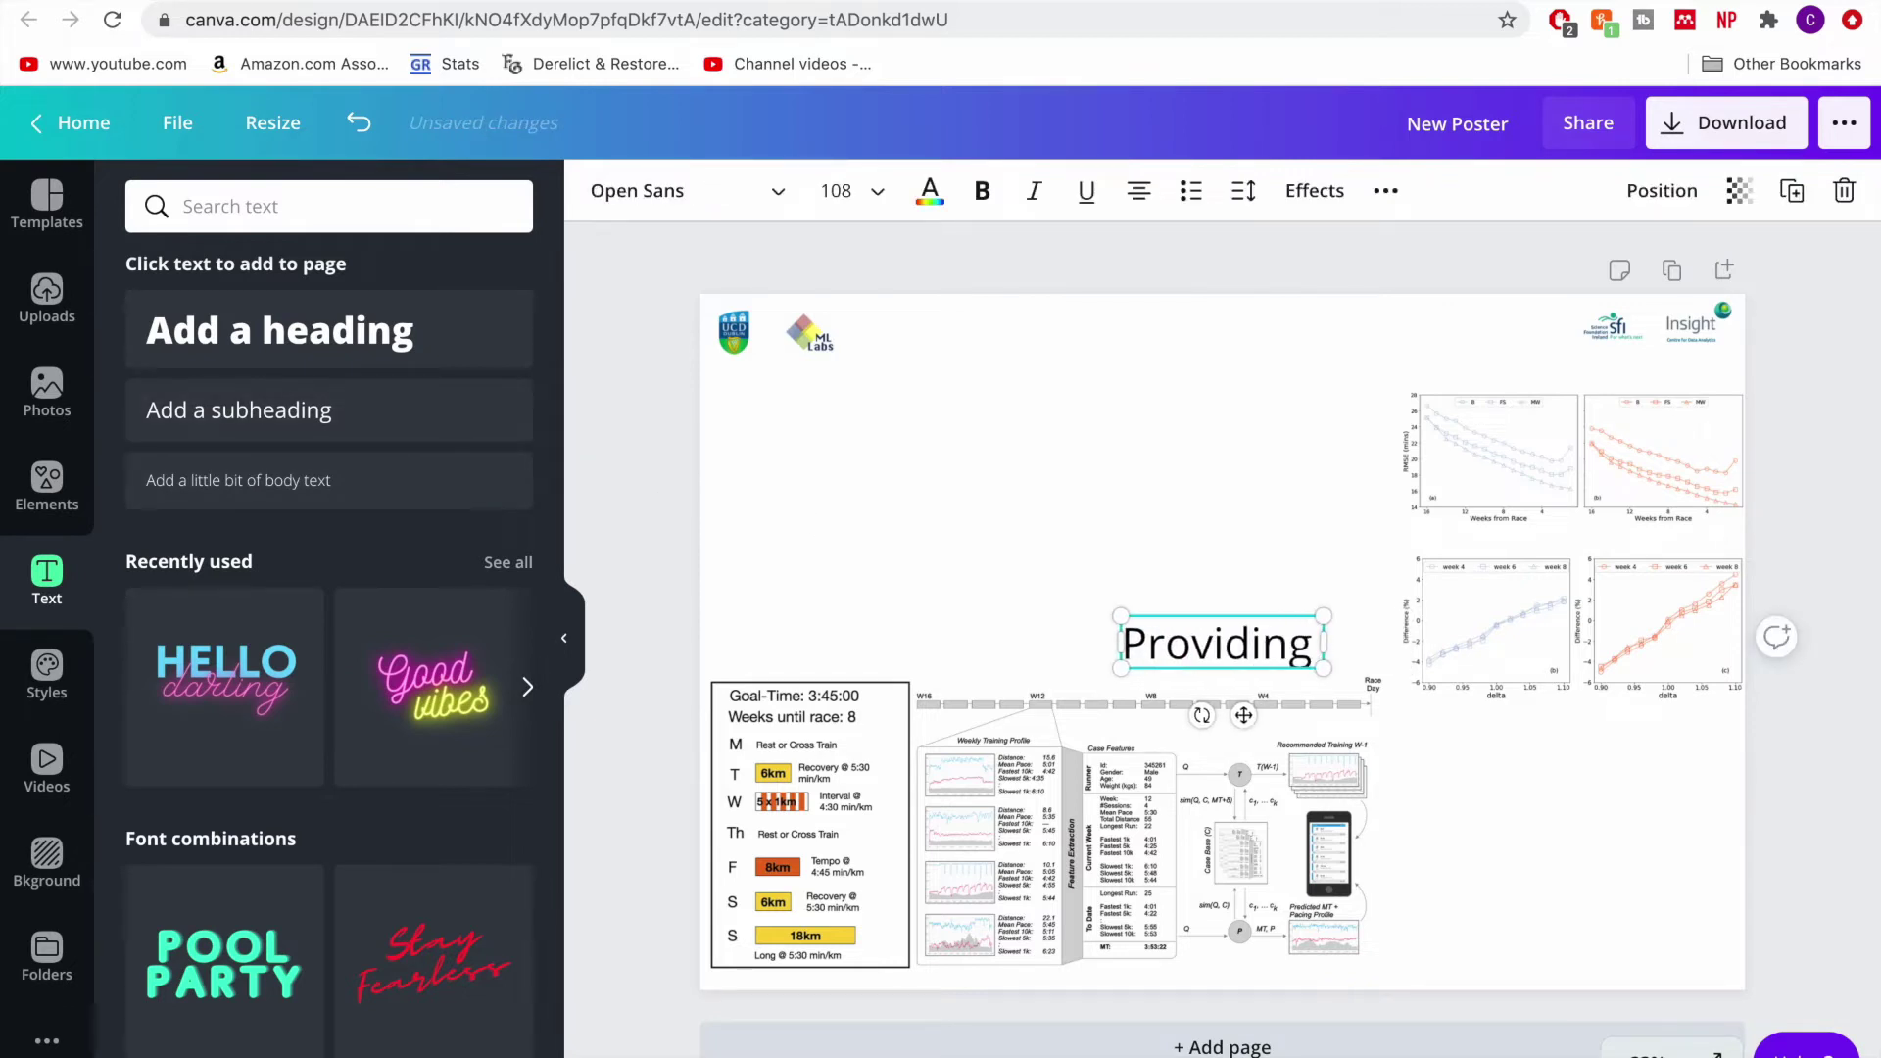
{"action": "type", "text": " Explainable"}
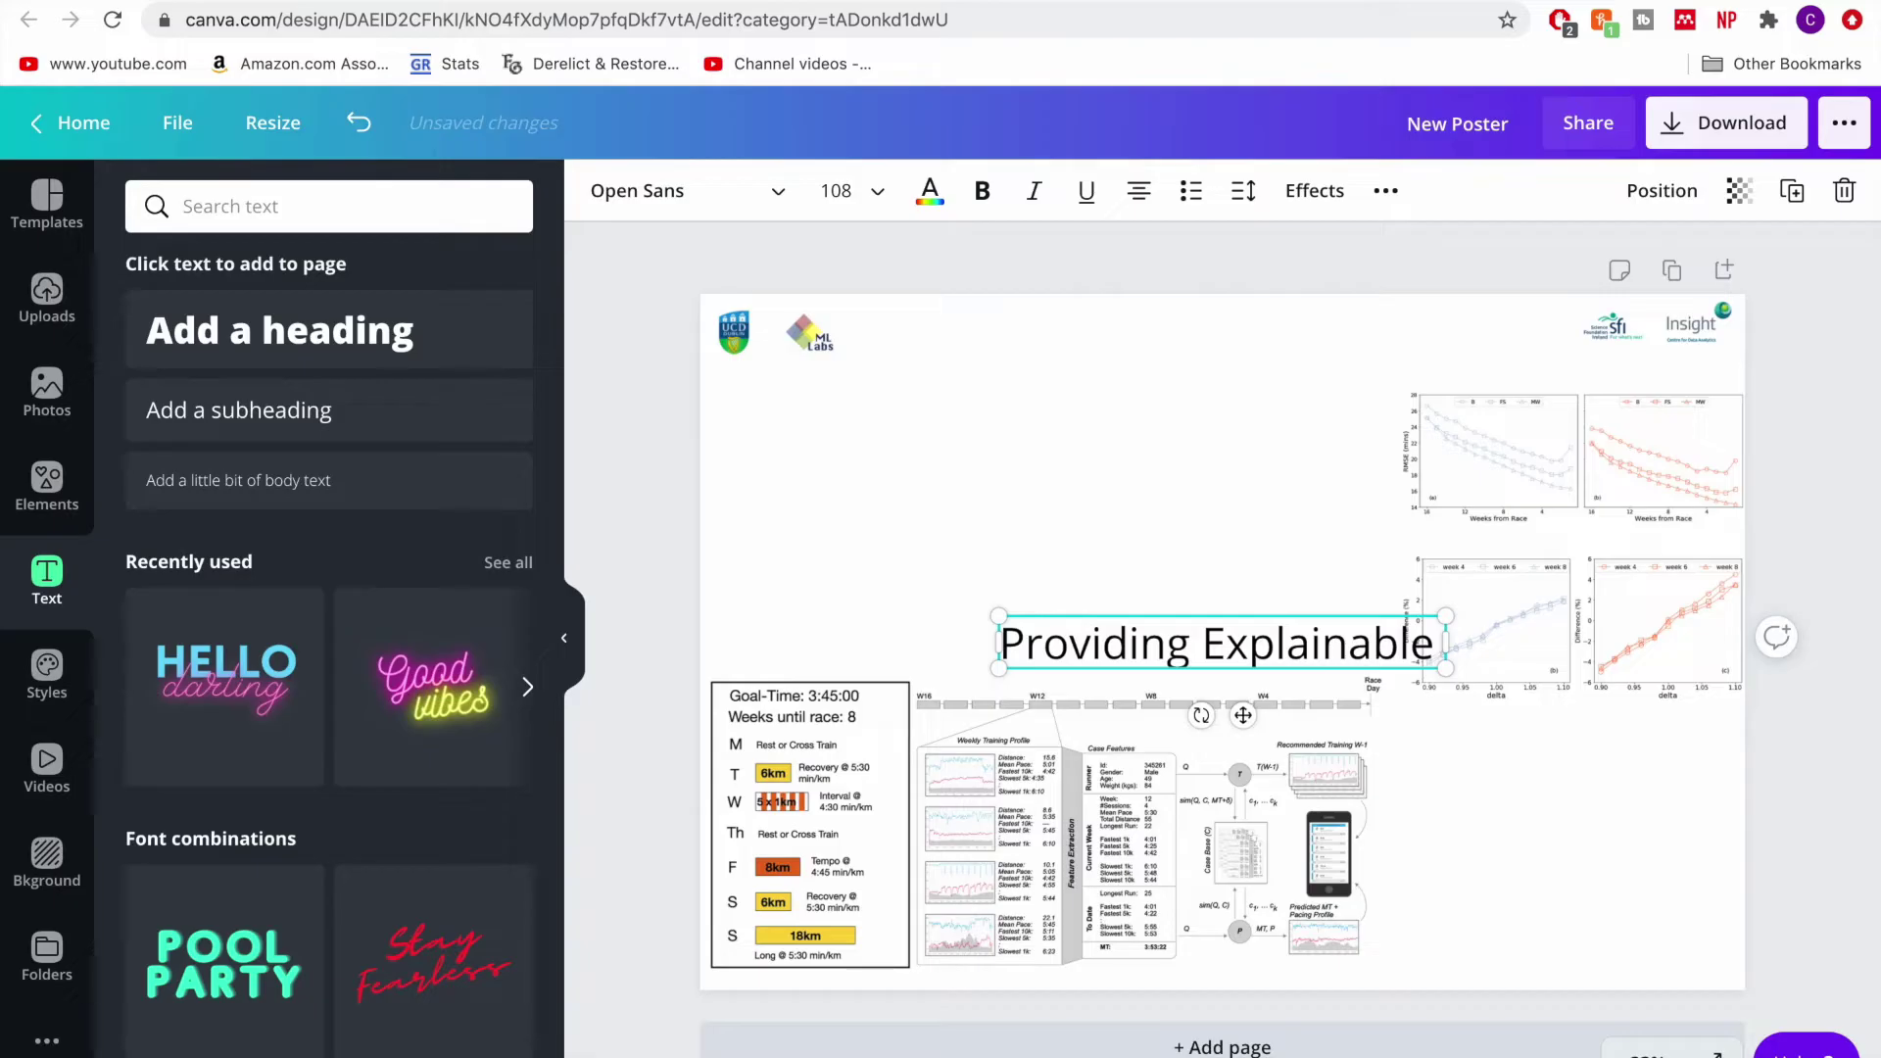
{"action": "type", "text": " Race-t"}
{"action": "key", "text": "BackSpace"}
{"action": "type", "text": "T"}
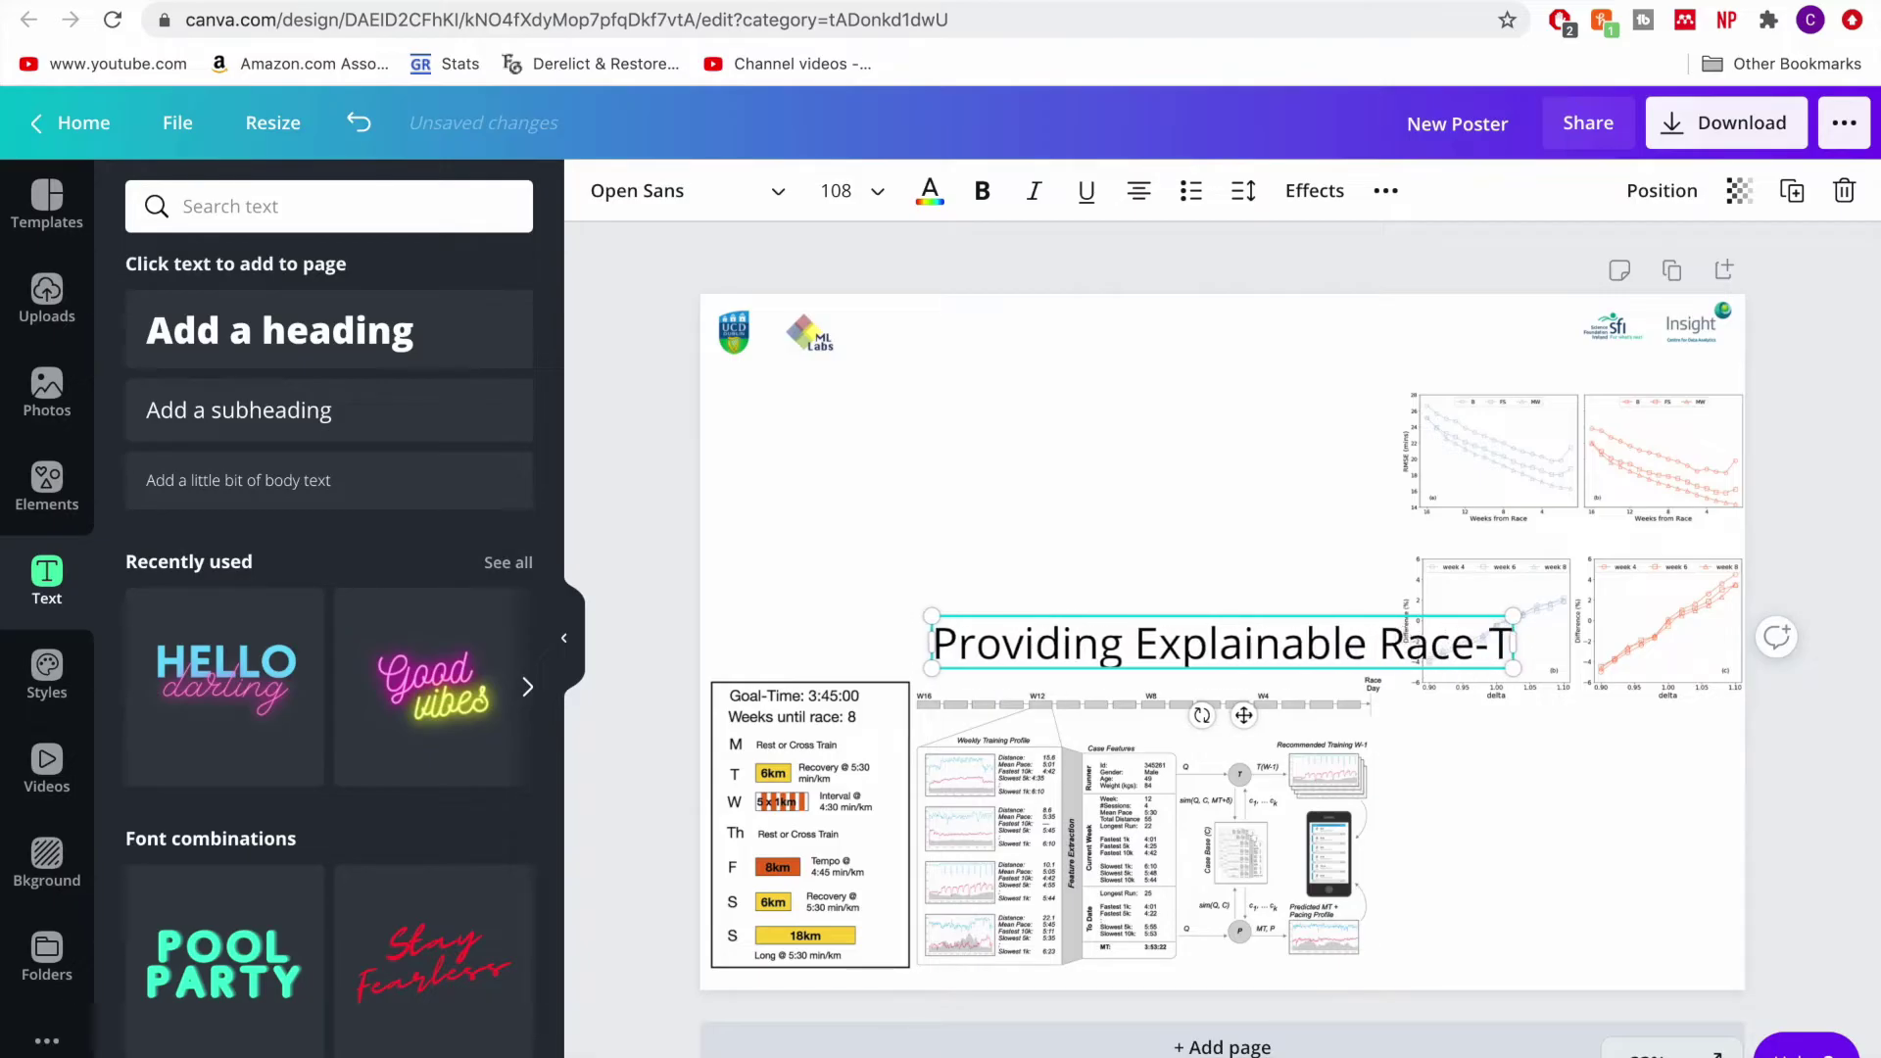
{"action": "type", "text": "ime Pre"}
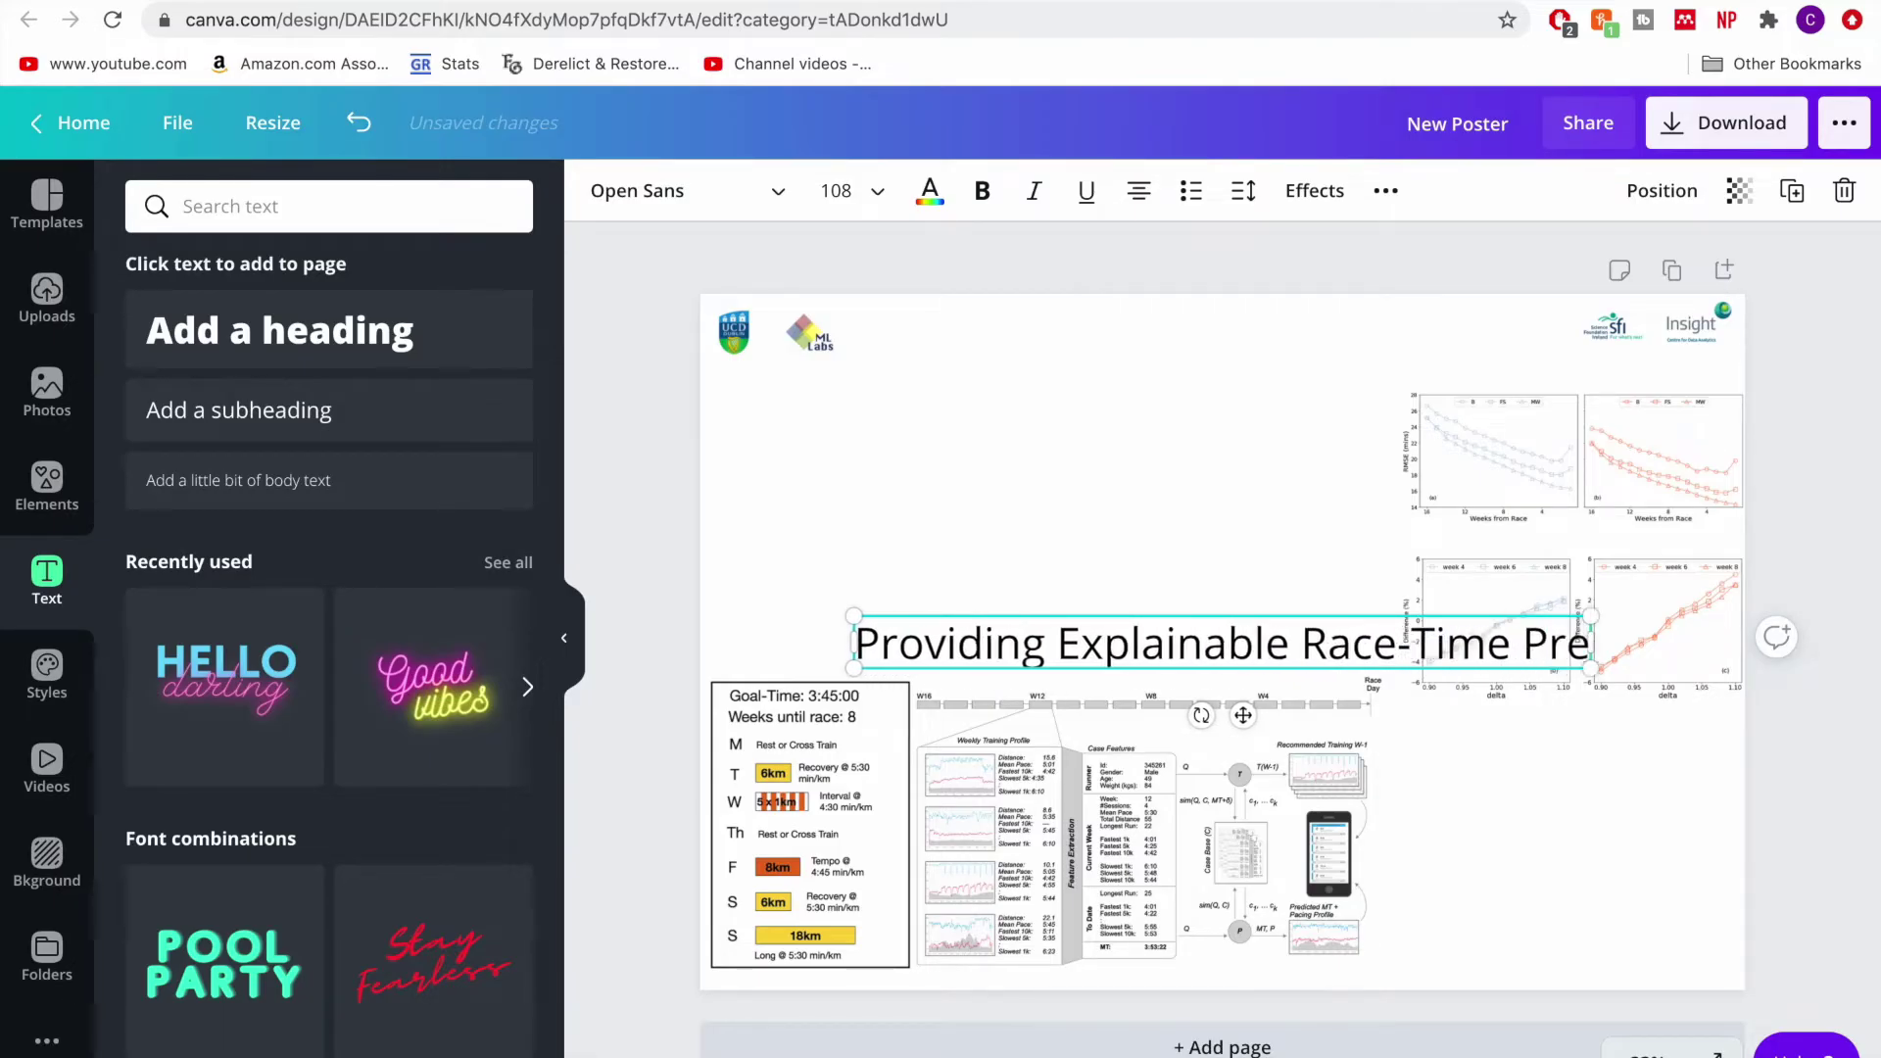
{"action": "type", "text": "dictio"}
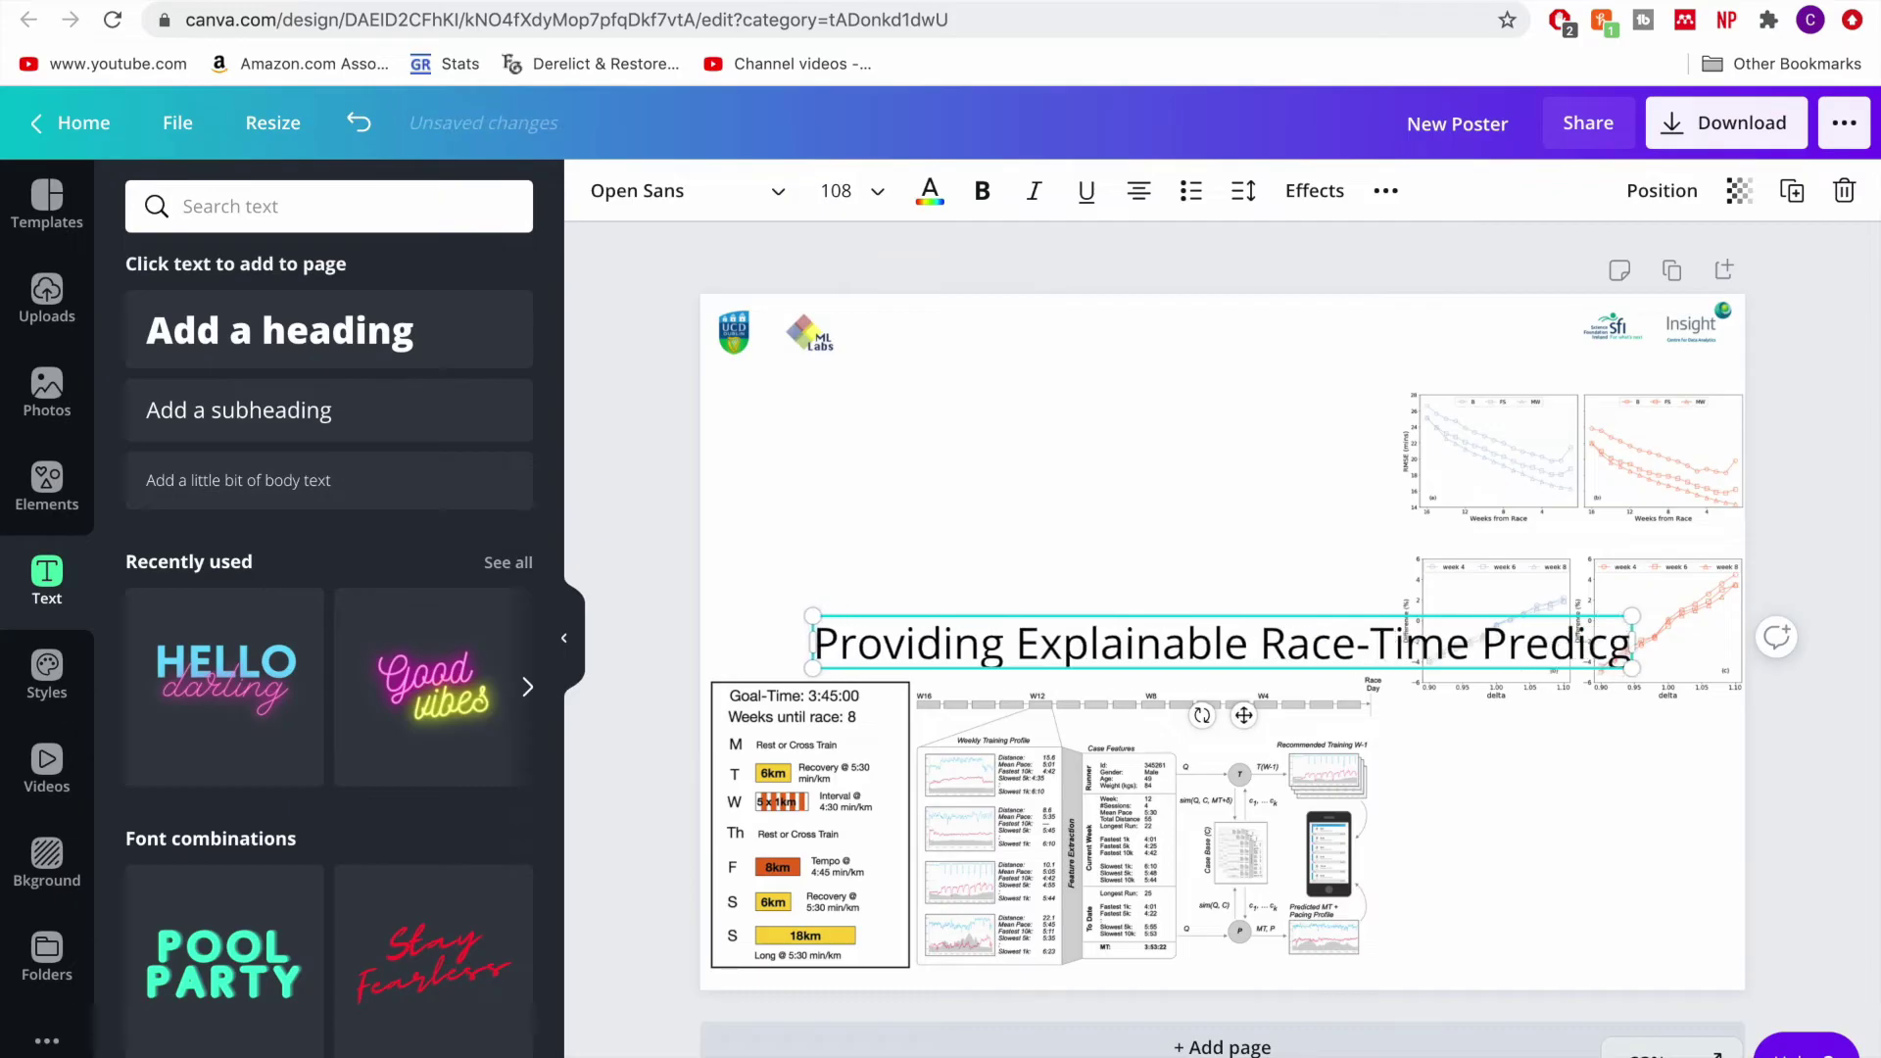
{"action": "type", "text": "ns an"}
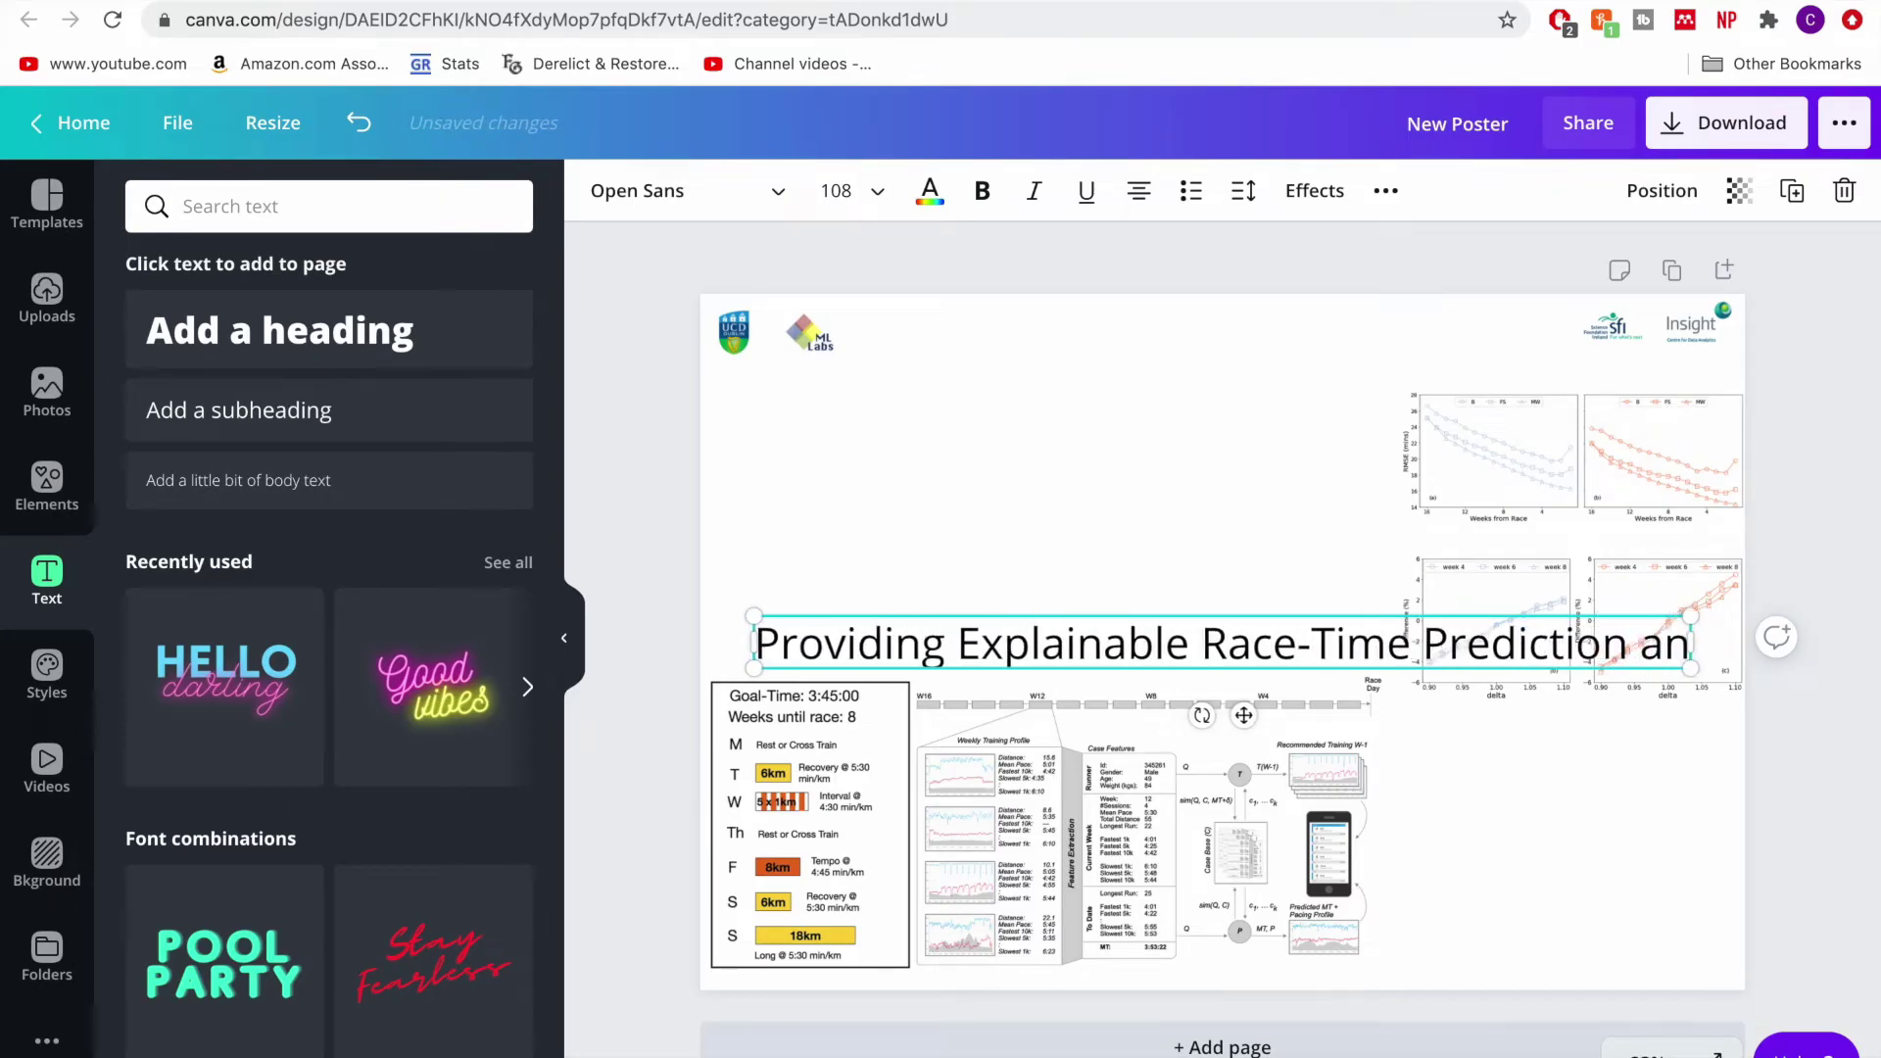
{"action": "key", "text": "BackSpace"}
{"action": "key", "text": "BackSpace"}
{"action": "key", "text": "BackSpace"}
{"action": "type", "text": "s and Tr"}
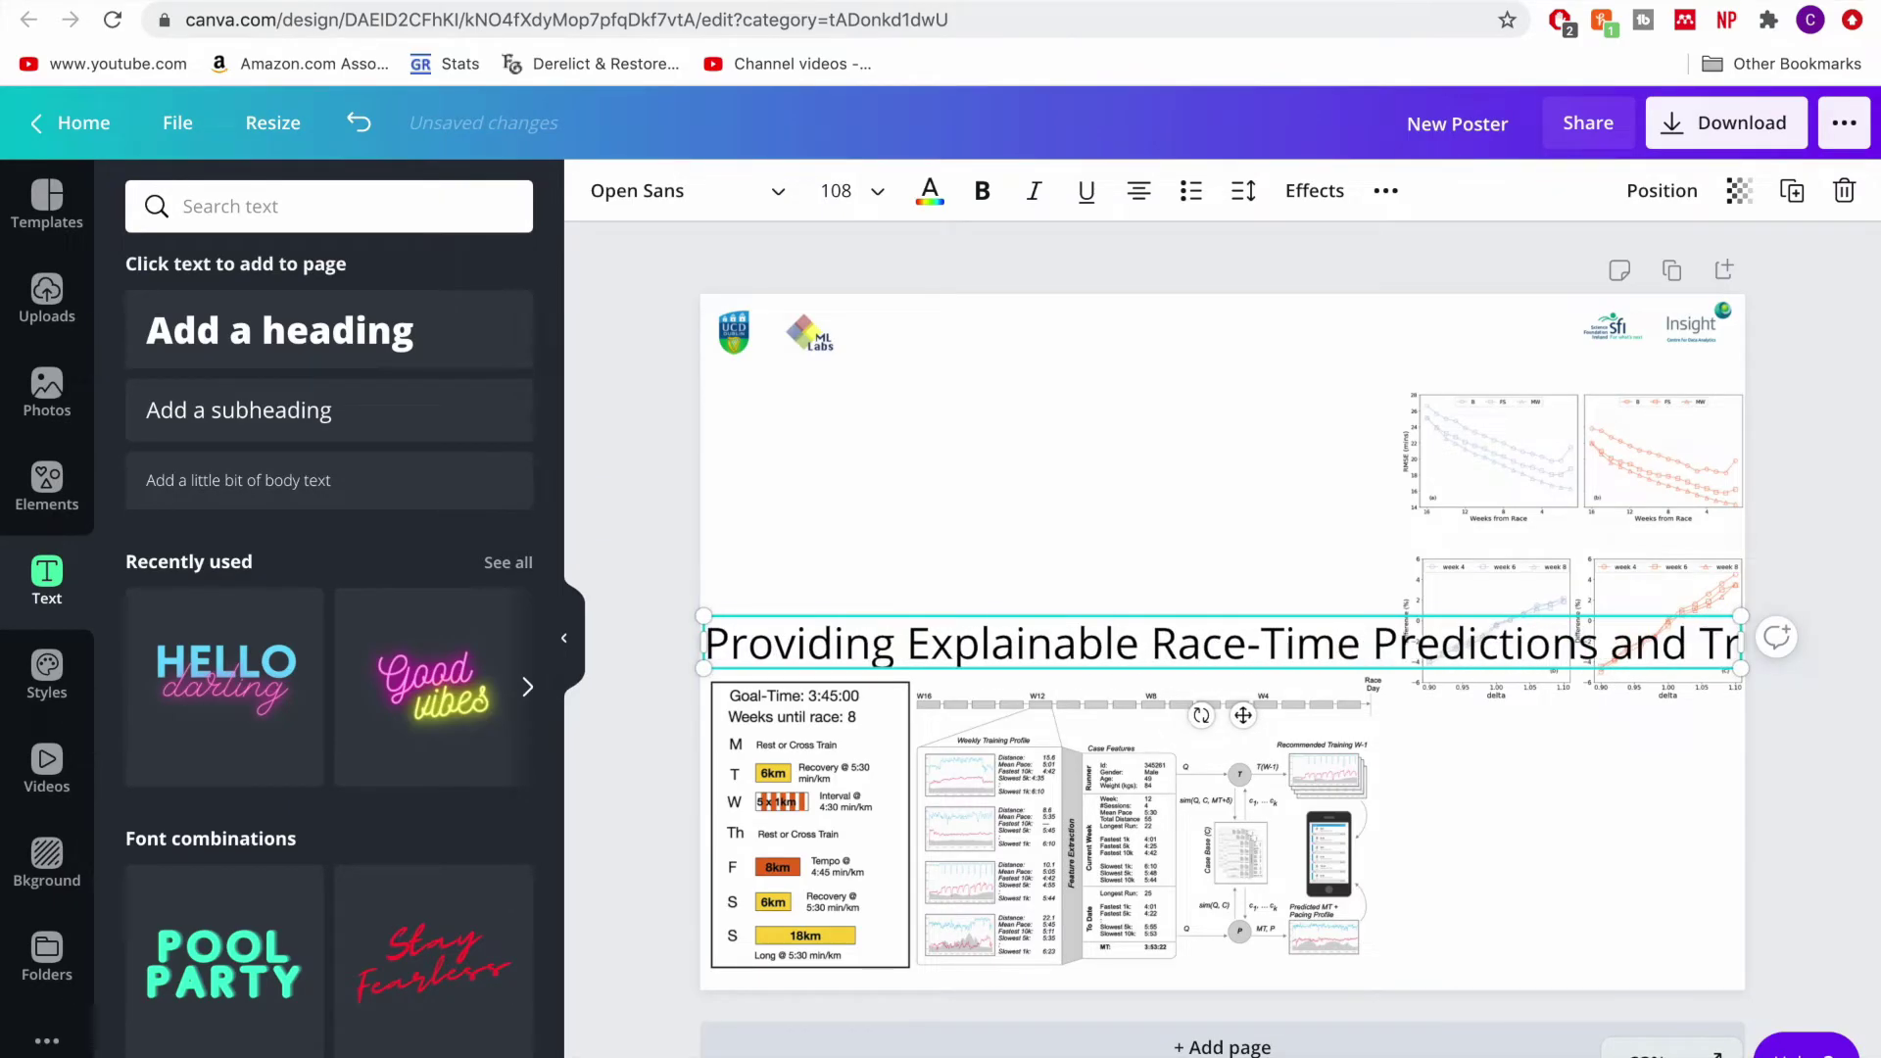
{"action": "type", "text": "aining Plan Reco"}
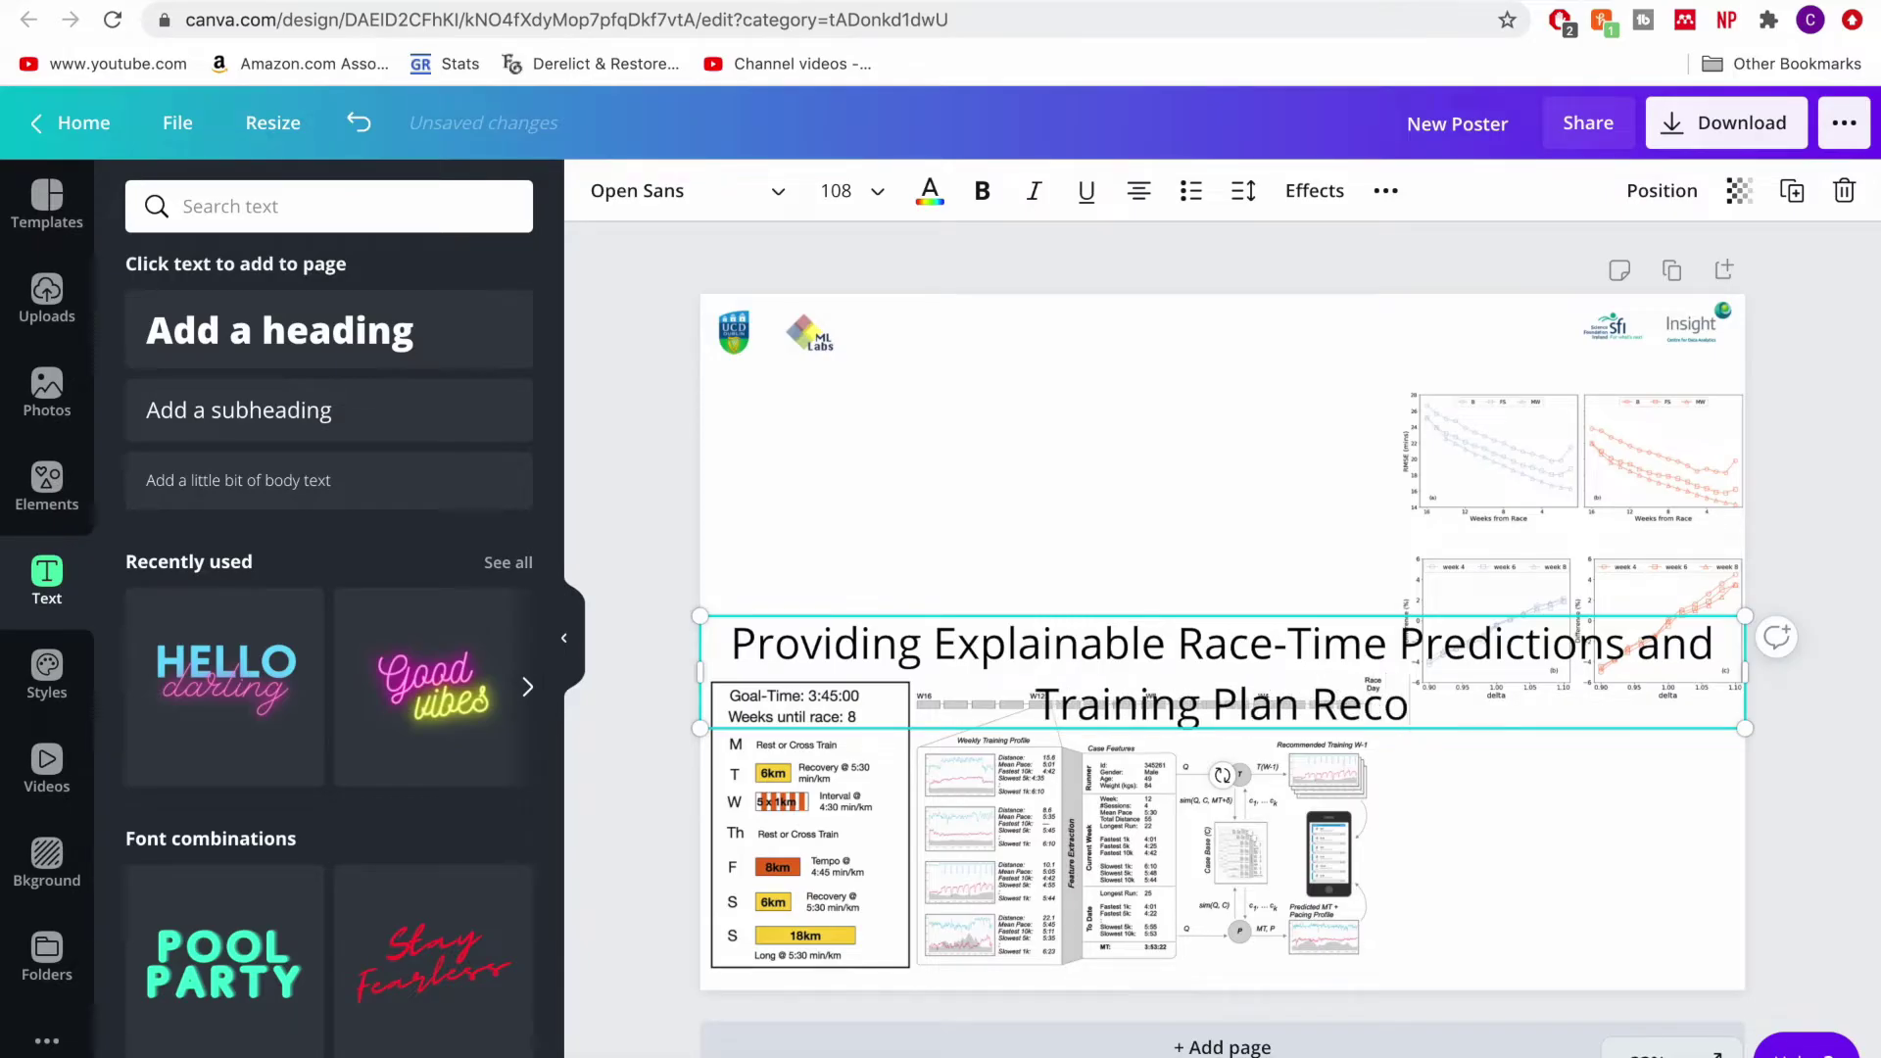
{"action": "type", "text": "mmendations"}
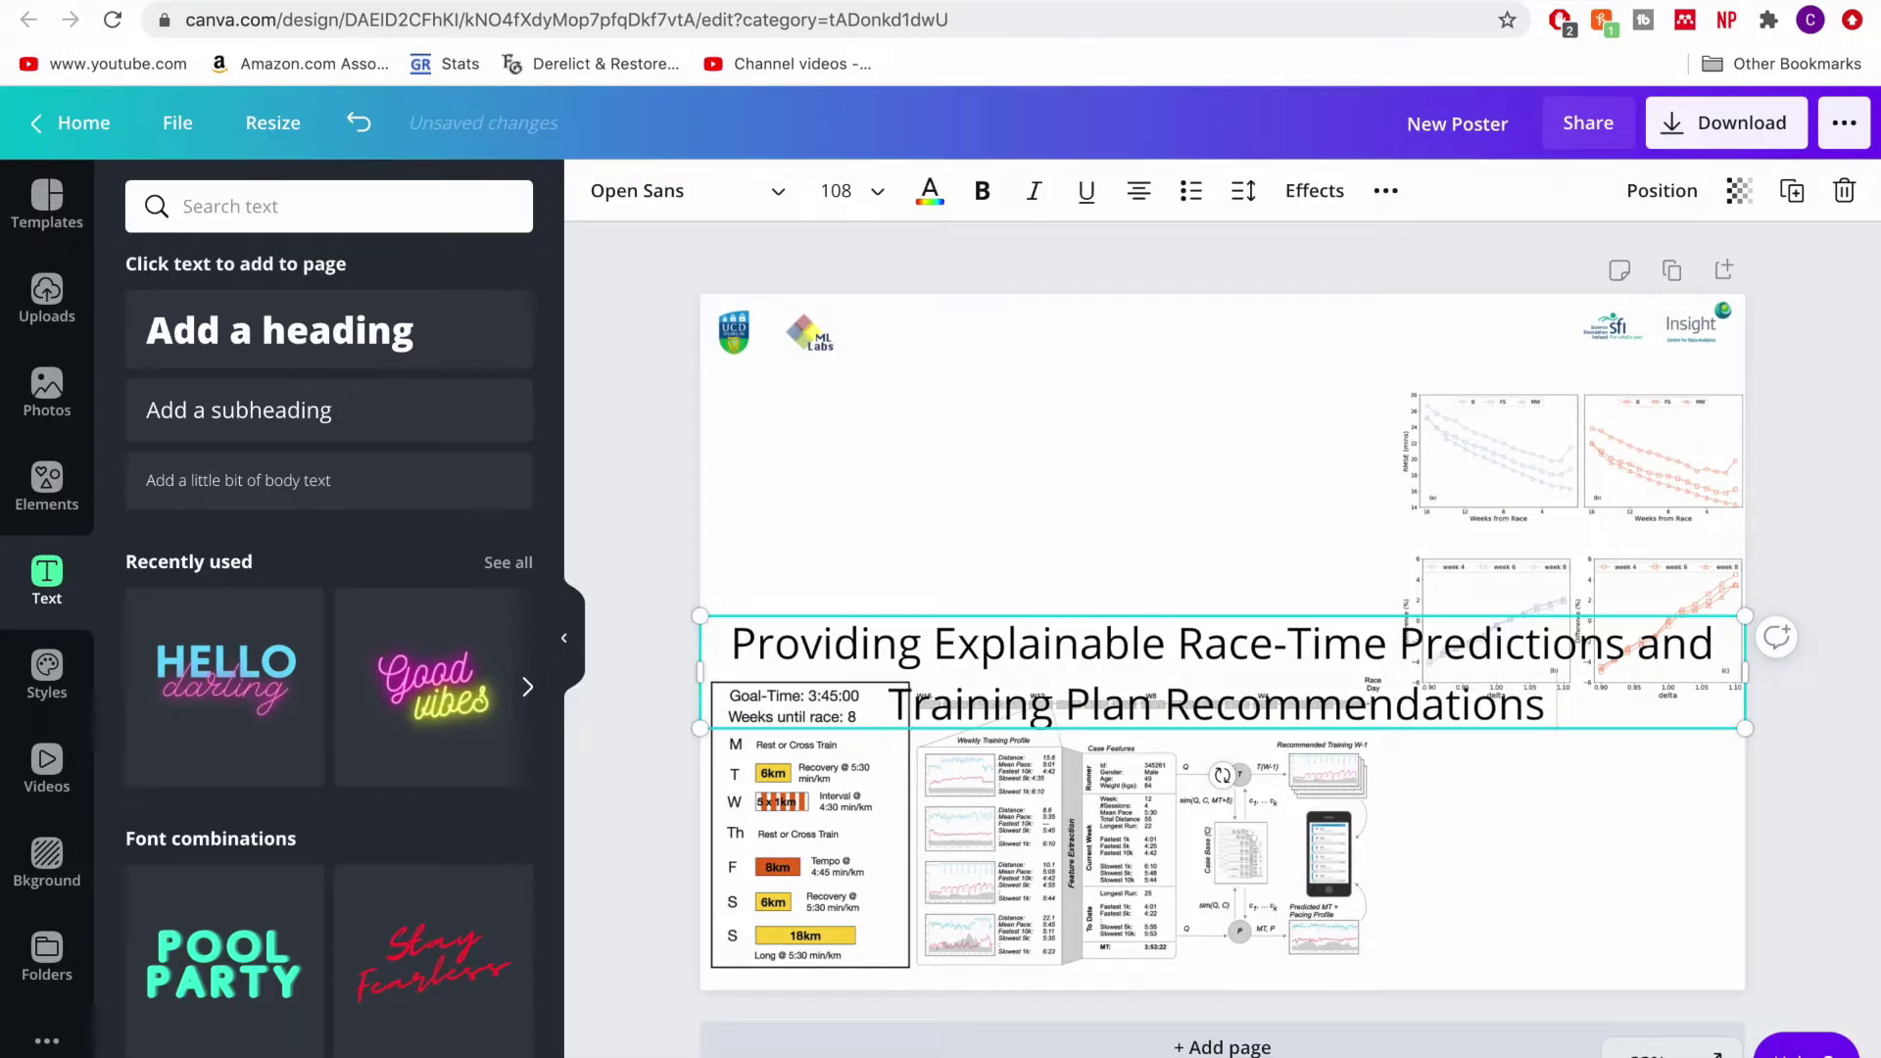
{"action": "type", "text": " to Marathon T"}
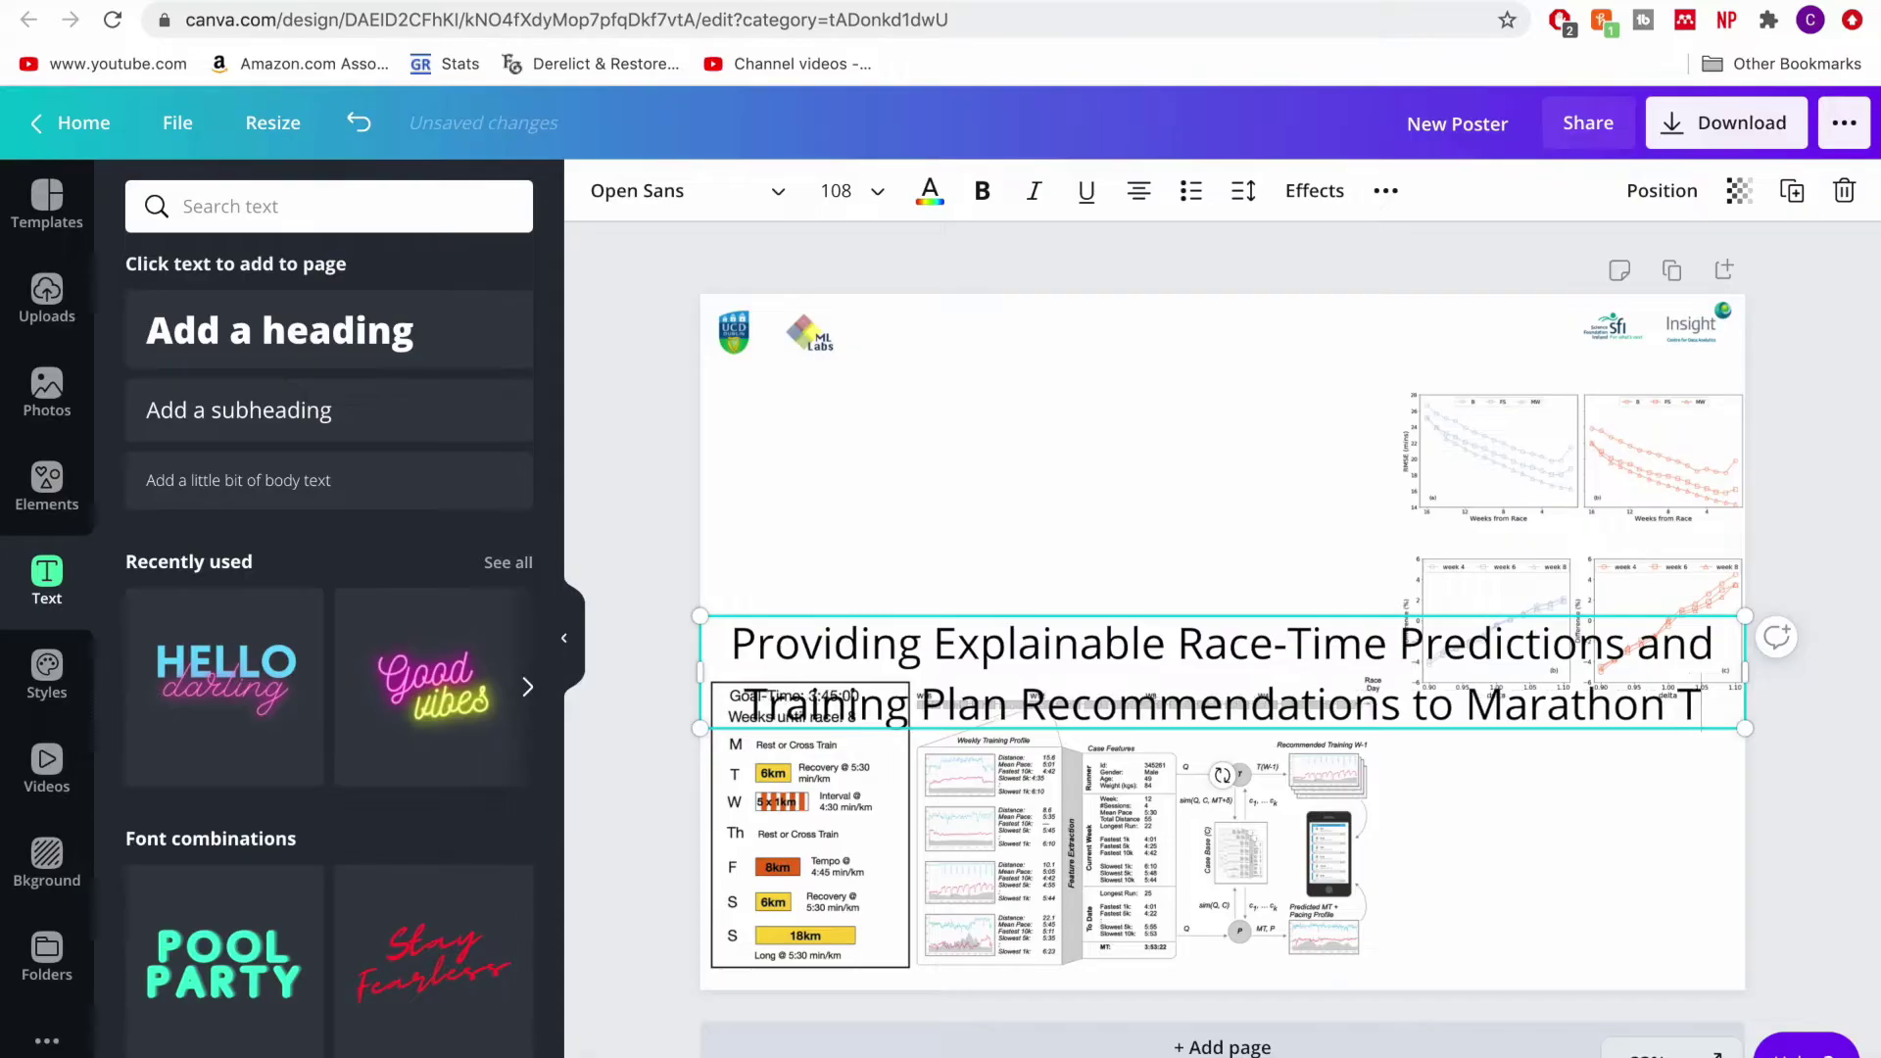
{"action": "key", "text": "BackSpace"}
{"action": "type", "text": "Runners"}
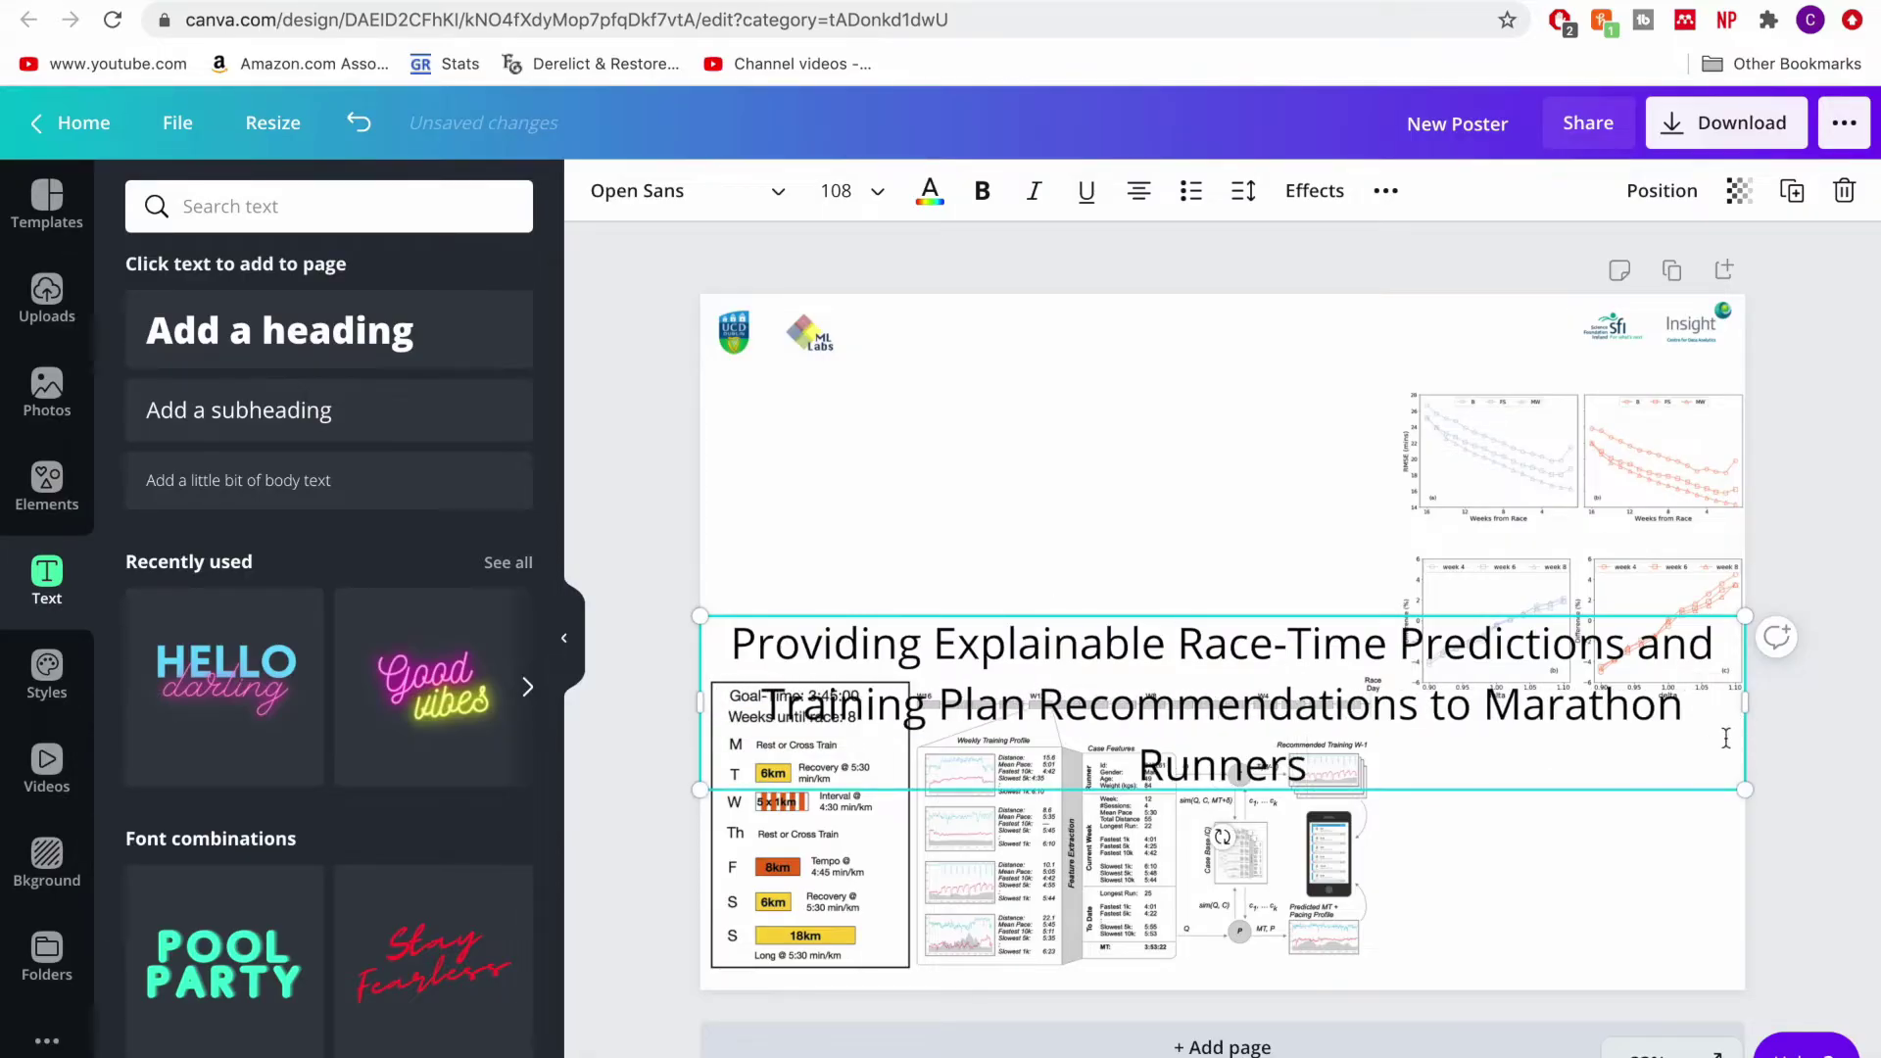
- Widen the title box and move it to the top between the logos
{"action": "left_click_drag", "start_coordinate": [1746, 713], "coordinate": [1383, 683]}
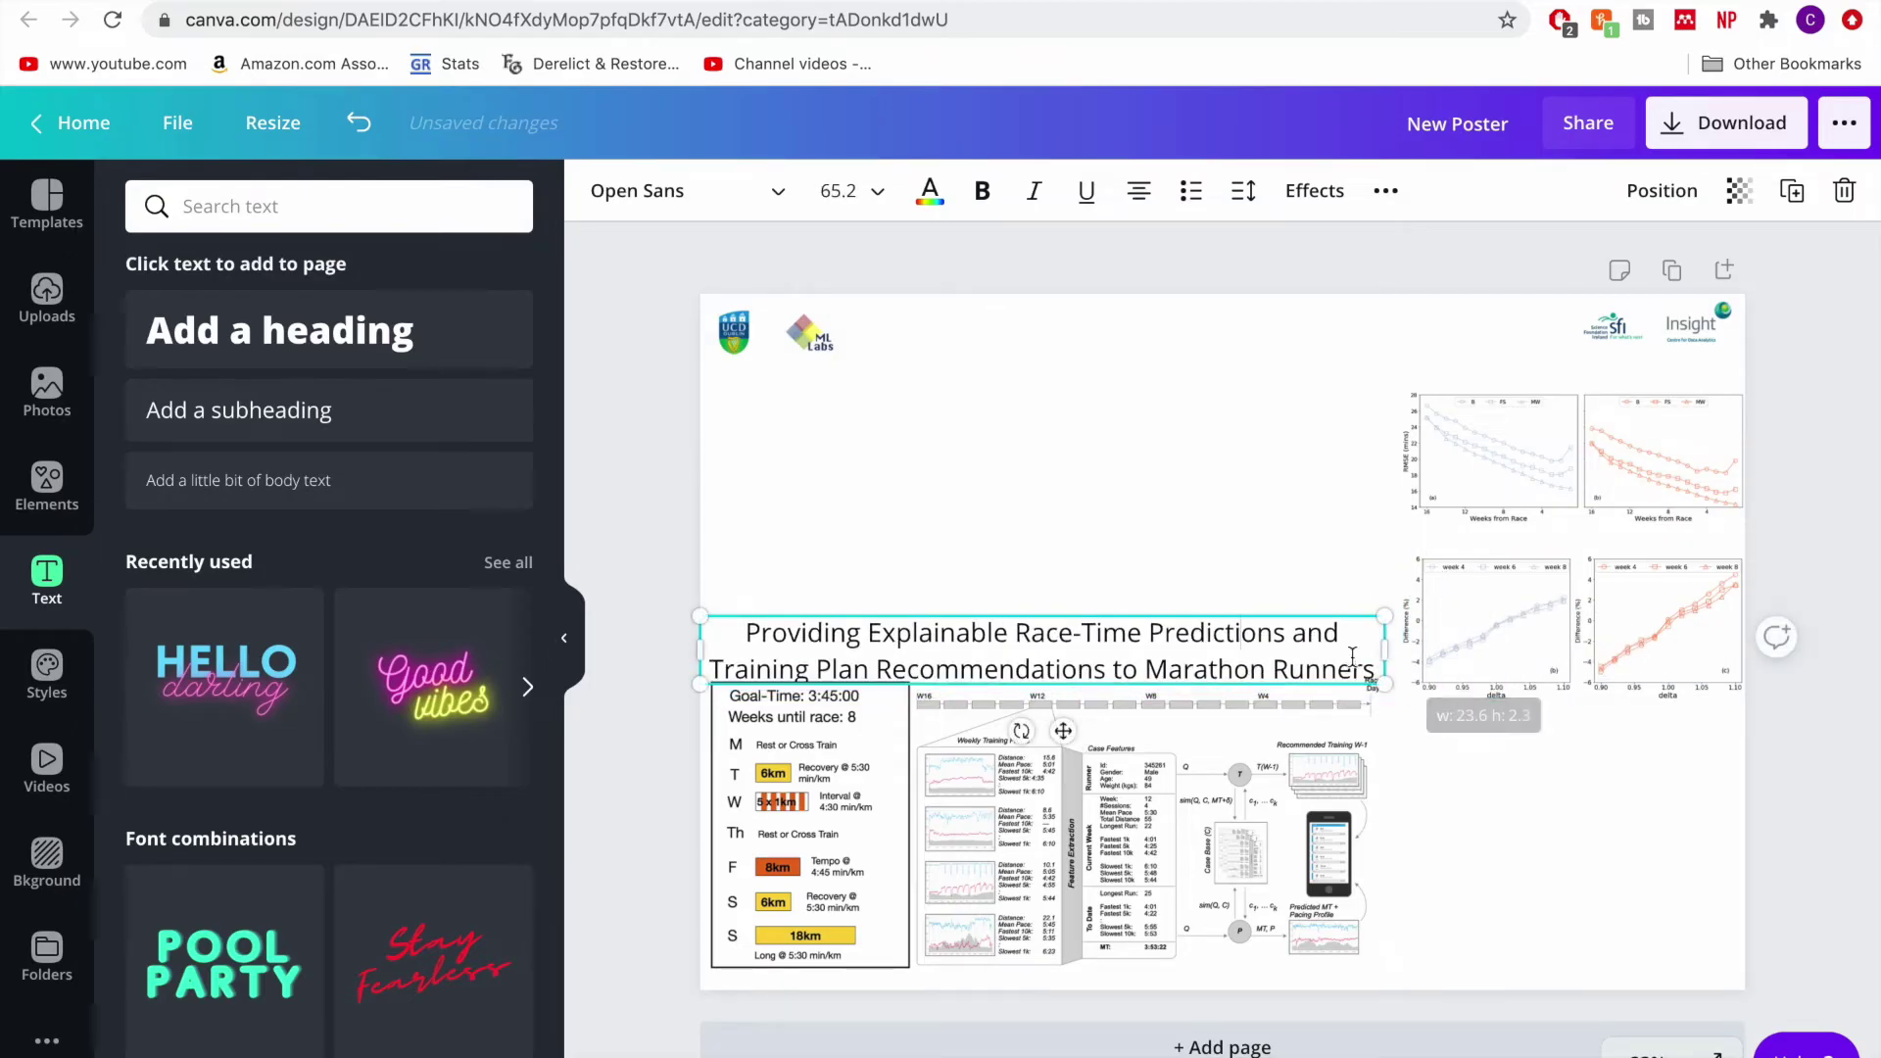
{"action": "left_click", "coordinate": [1367, 514]}
{"action": "left_click_drag", "start_coordinate": [1267, 633], "coordinate": [1425, 329]}
{"action": "left_click", "coordinate": [1284, 455]}
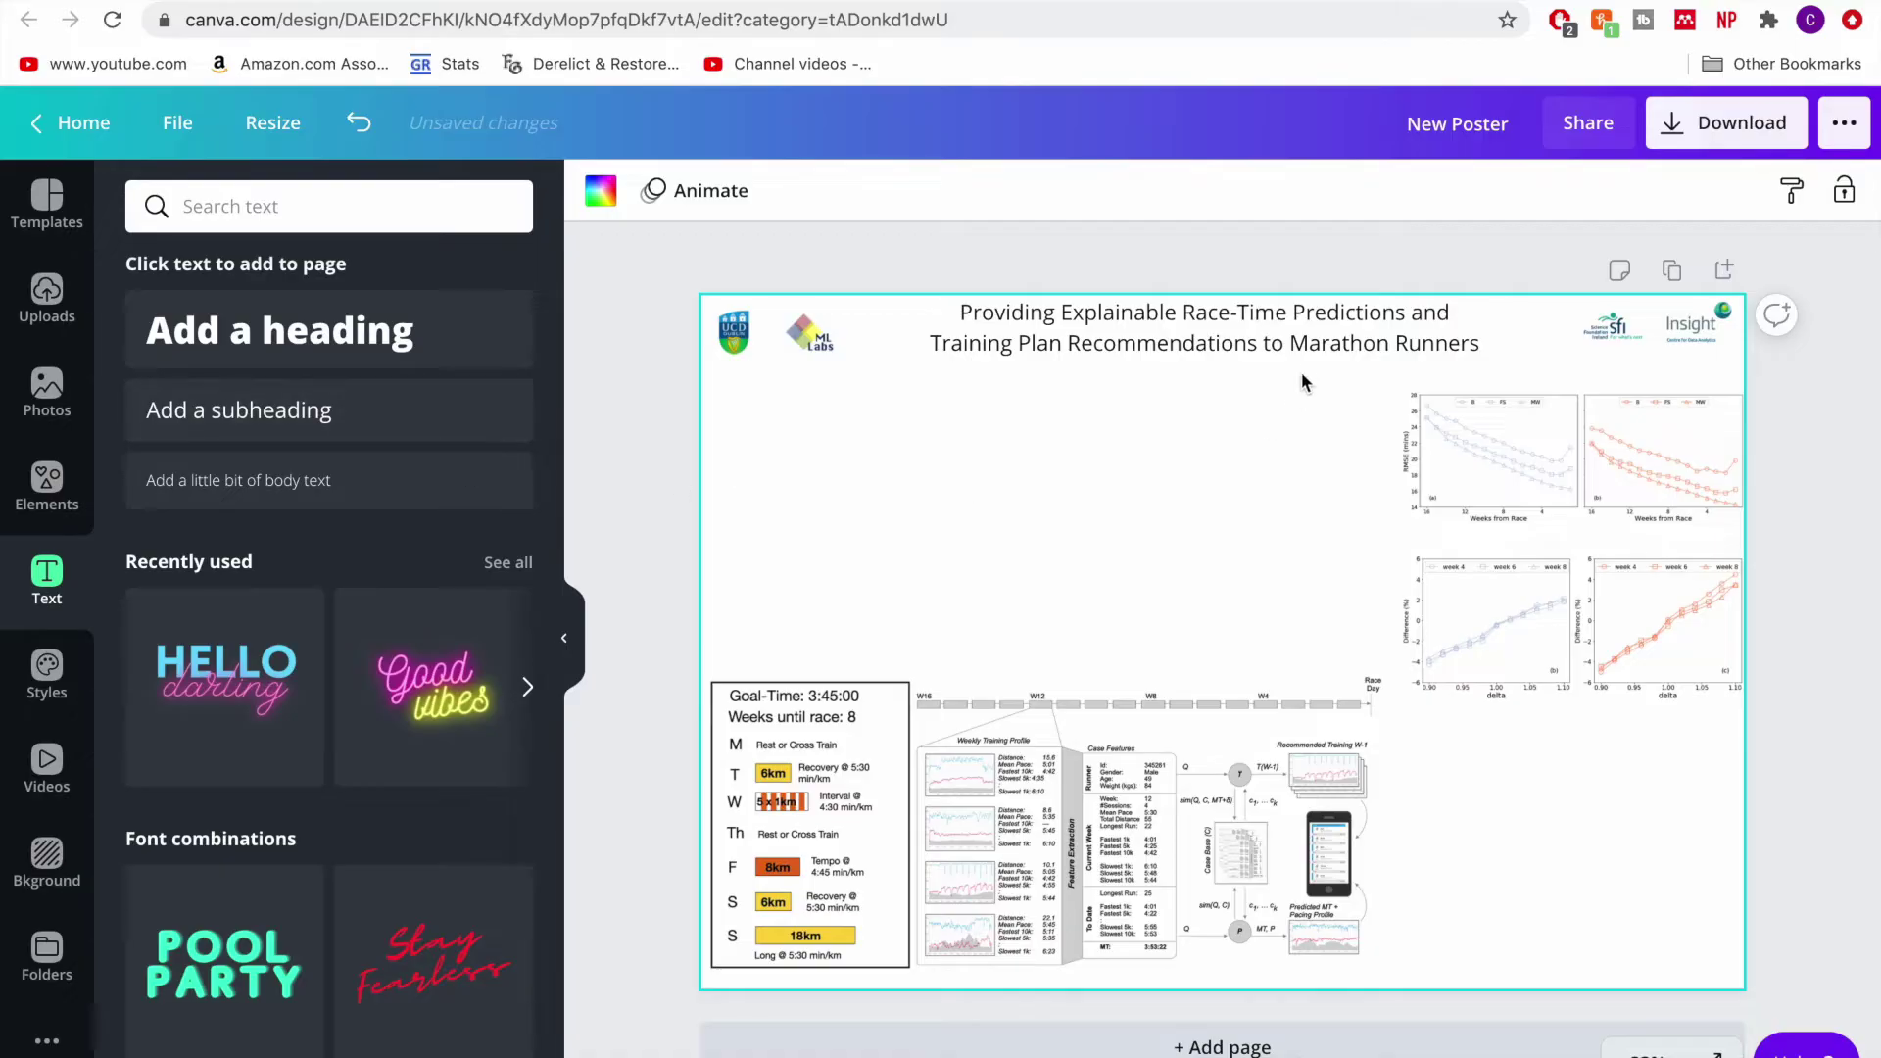
- Reflow the title onto two lines at size 44.3 and nudge the logo level with it
{"action": "left_click", "coordinate": [1771, 586]}
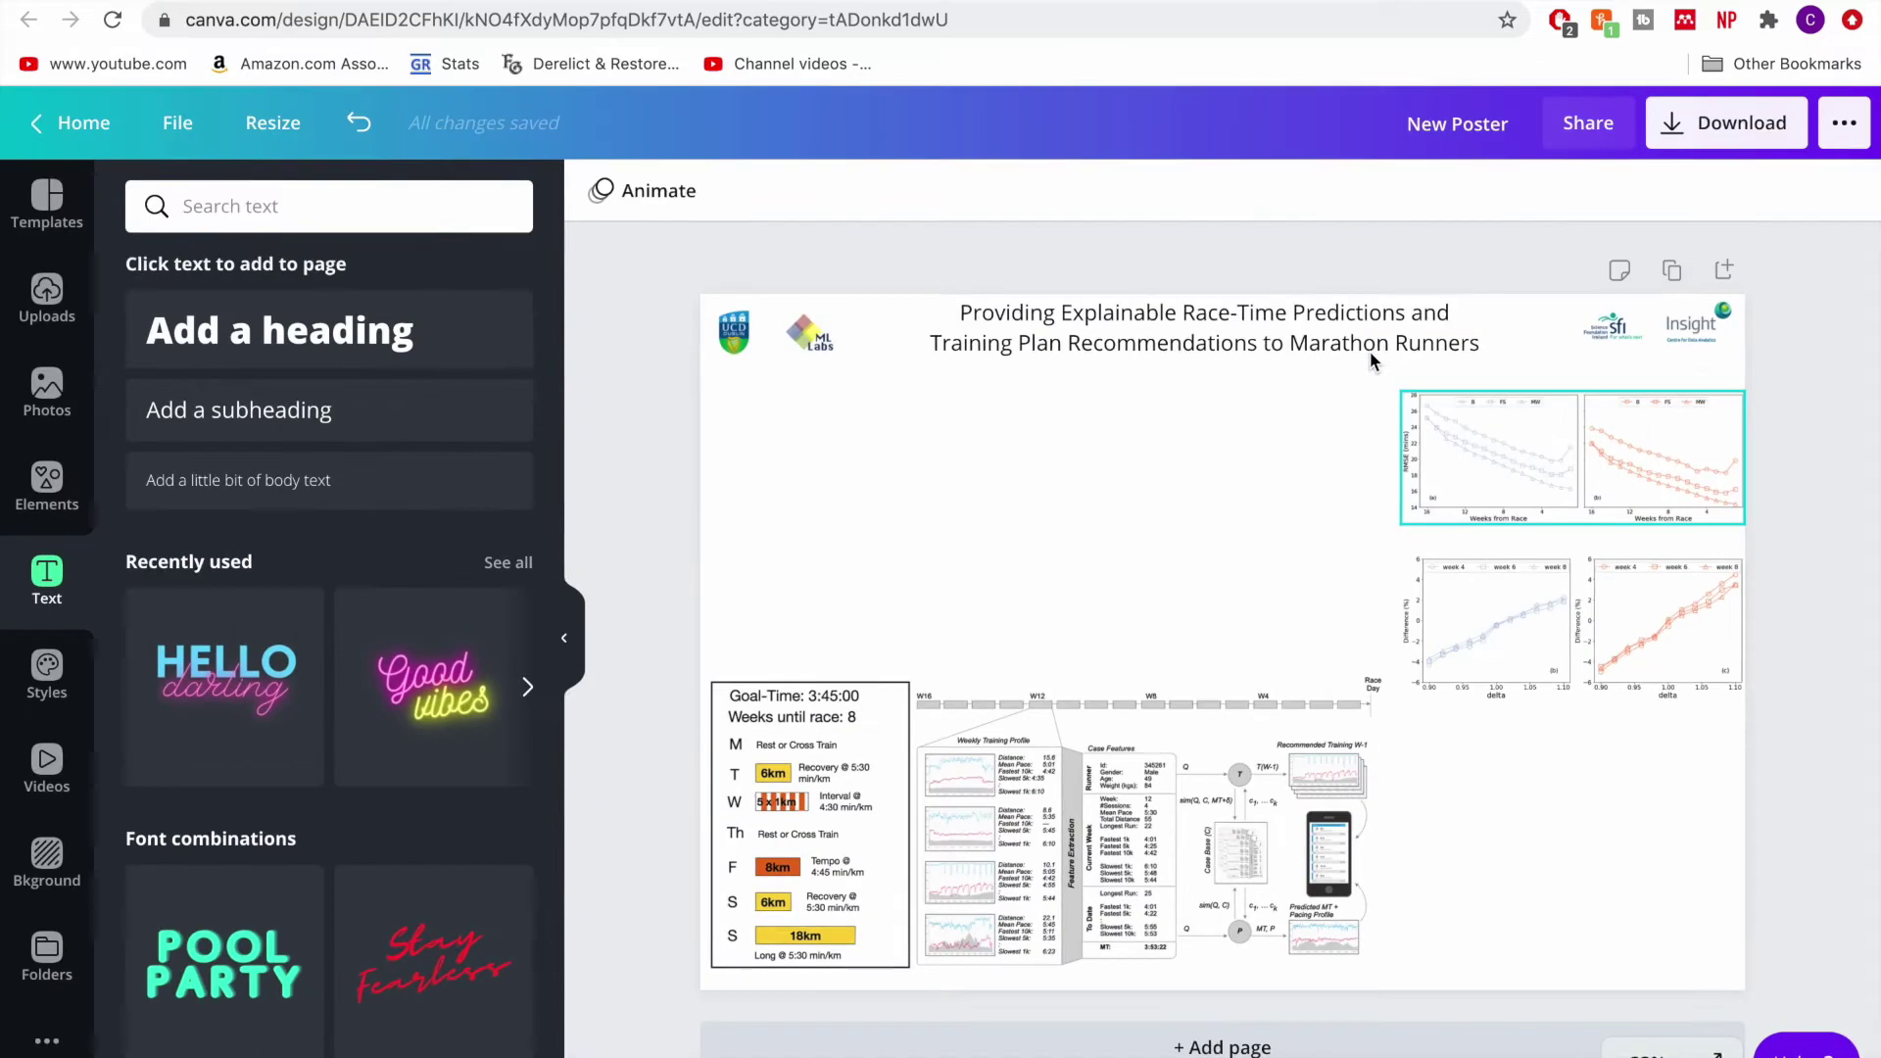
{"action": "left_click", "coordinate": [1369, 349]}
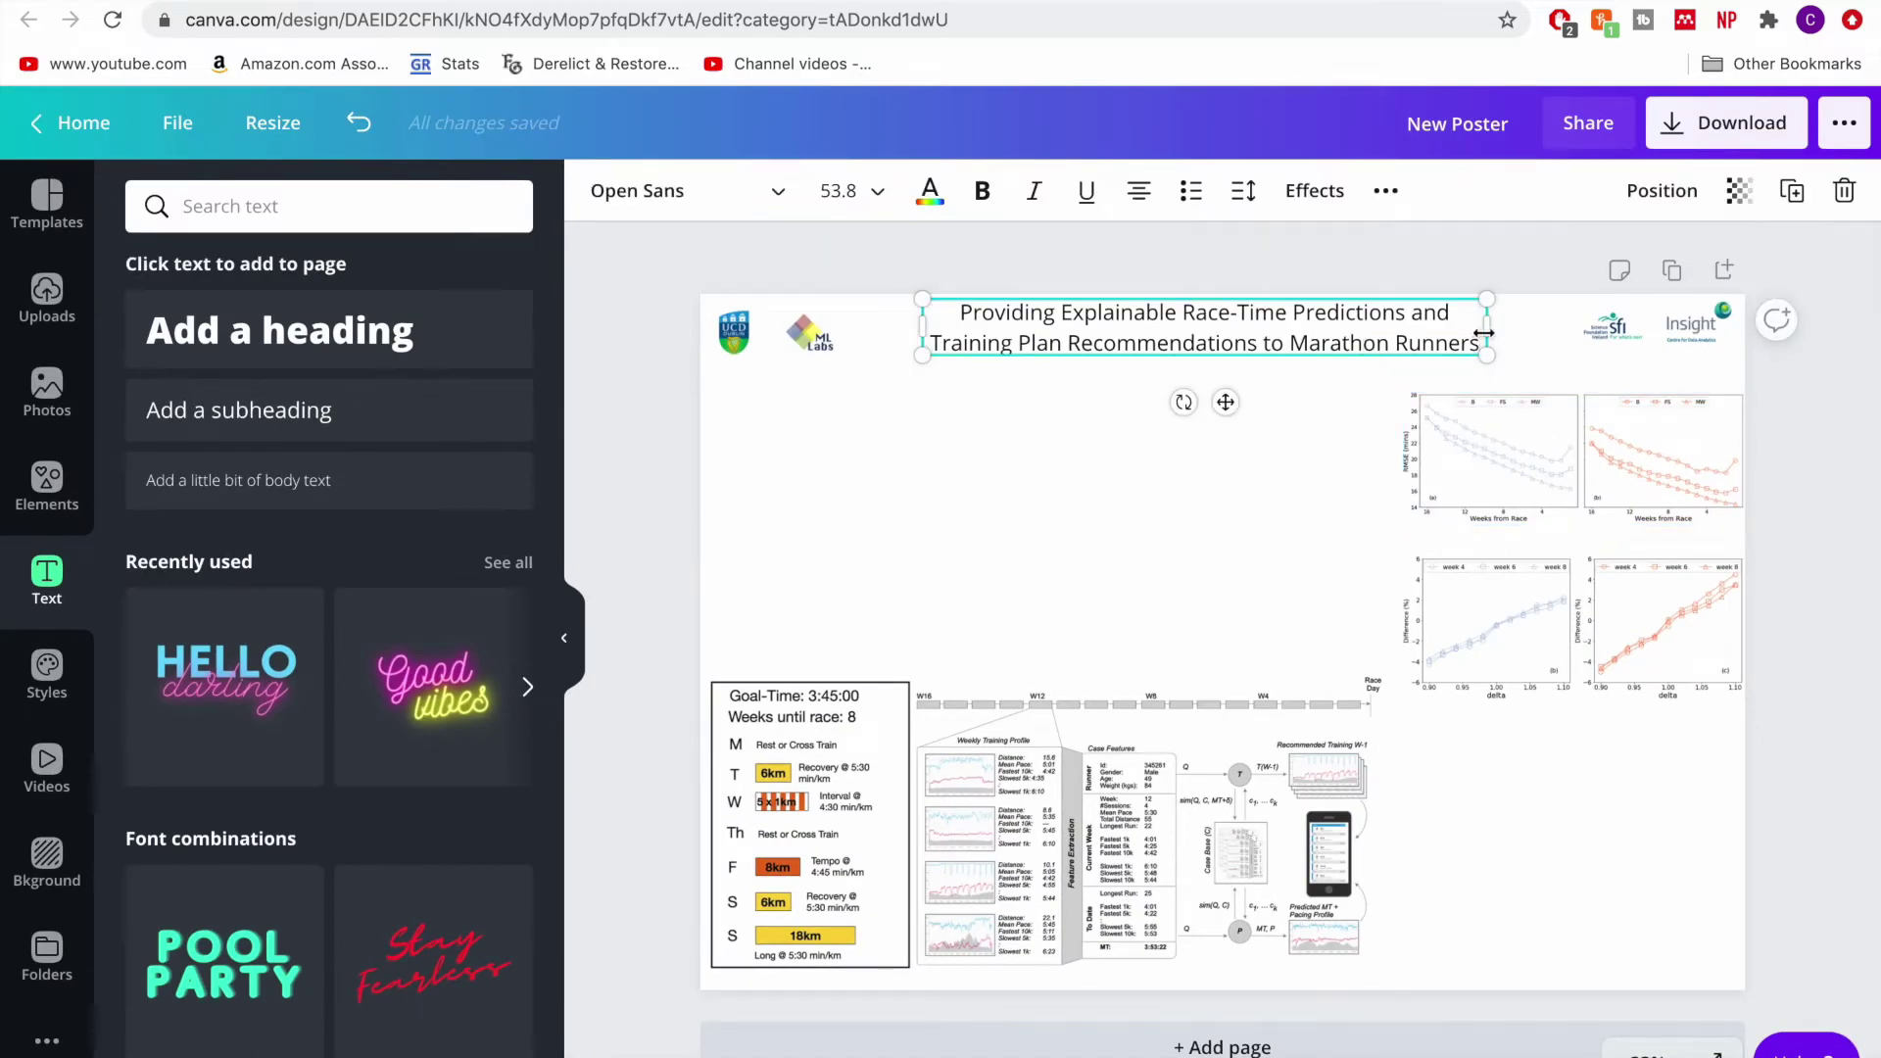
{"action": "left_click_drag", "start_coordinate": [1487, 331], "coordinate": [1408, 340]}
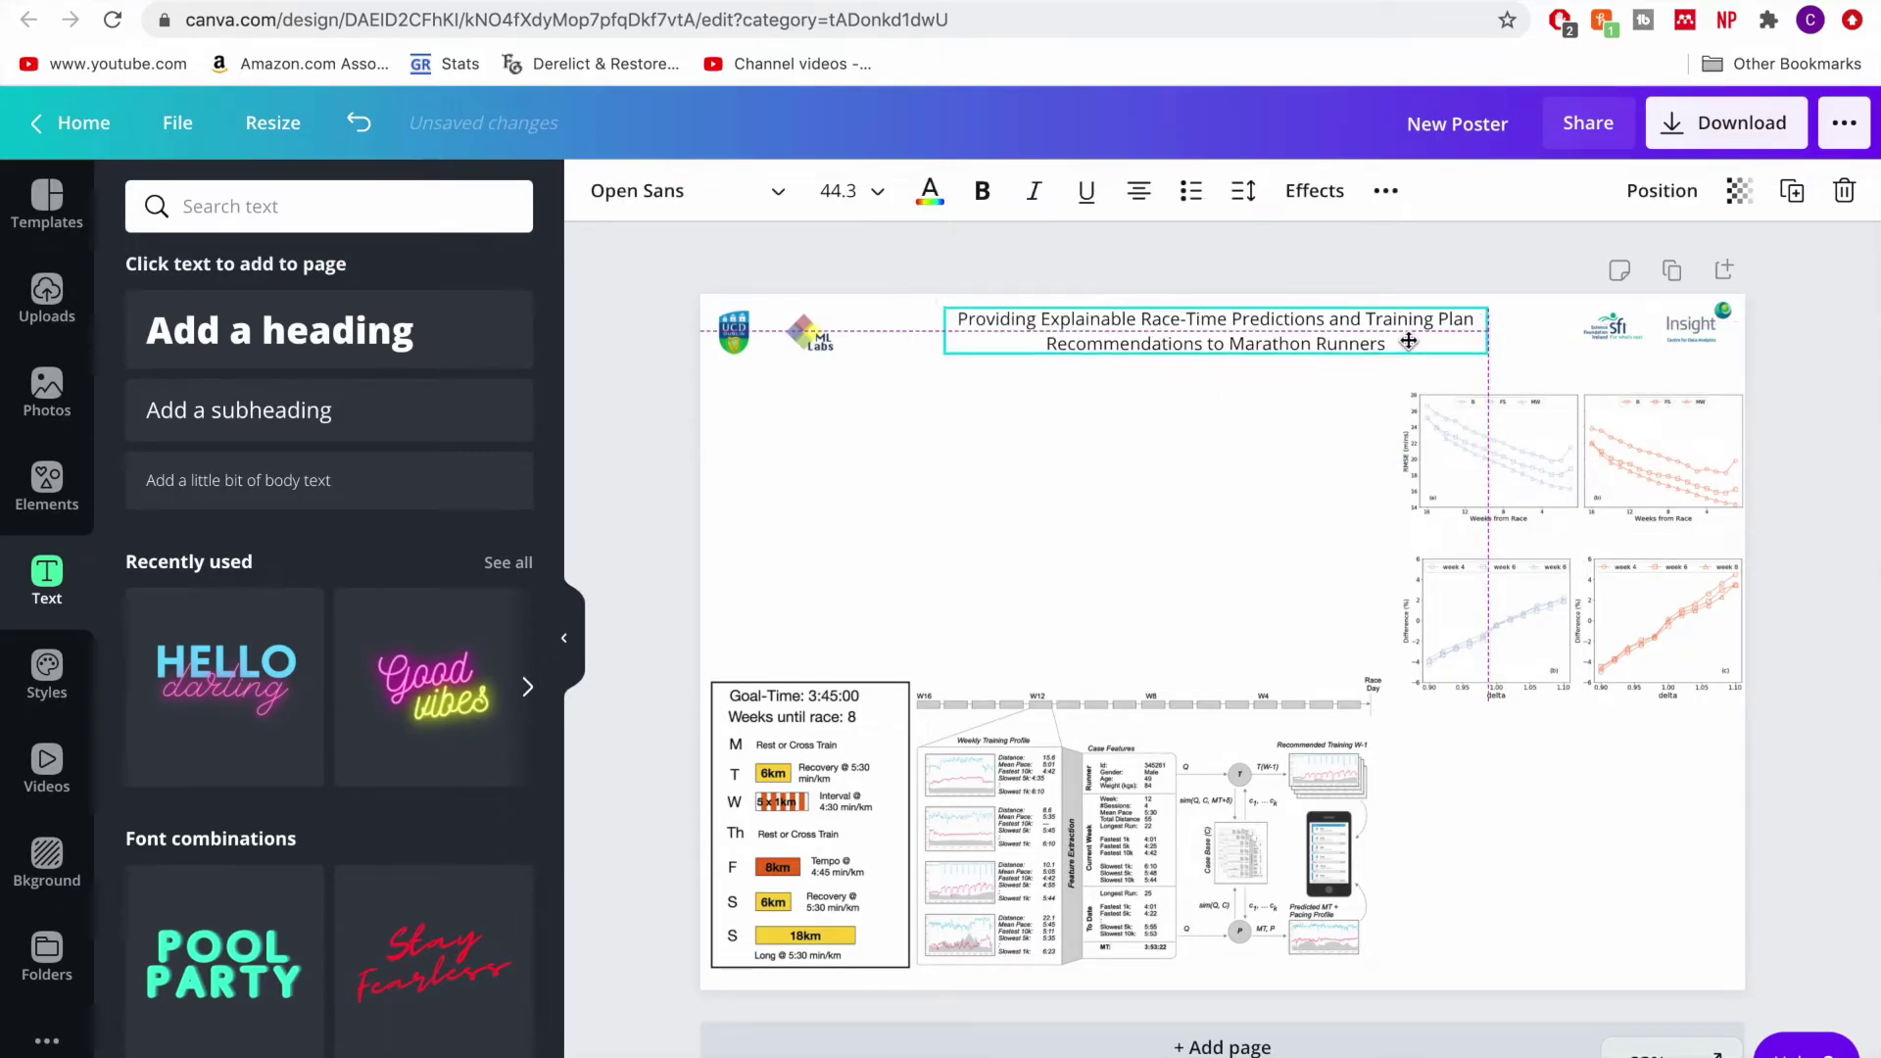
{"action": "left_click_drag", "start_coordinate": [779, 341], "coordinate": [816, 338]}
{"action": "left_click", "coordinate": [870, 369]}
{"action": "left_click", "coordinate": [806, 338]}
{"action": "left_click", "coordinate": [940, 368]}
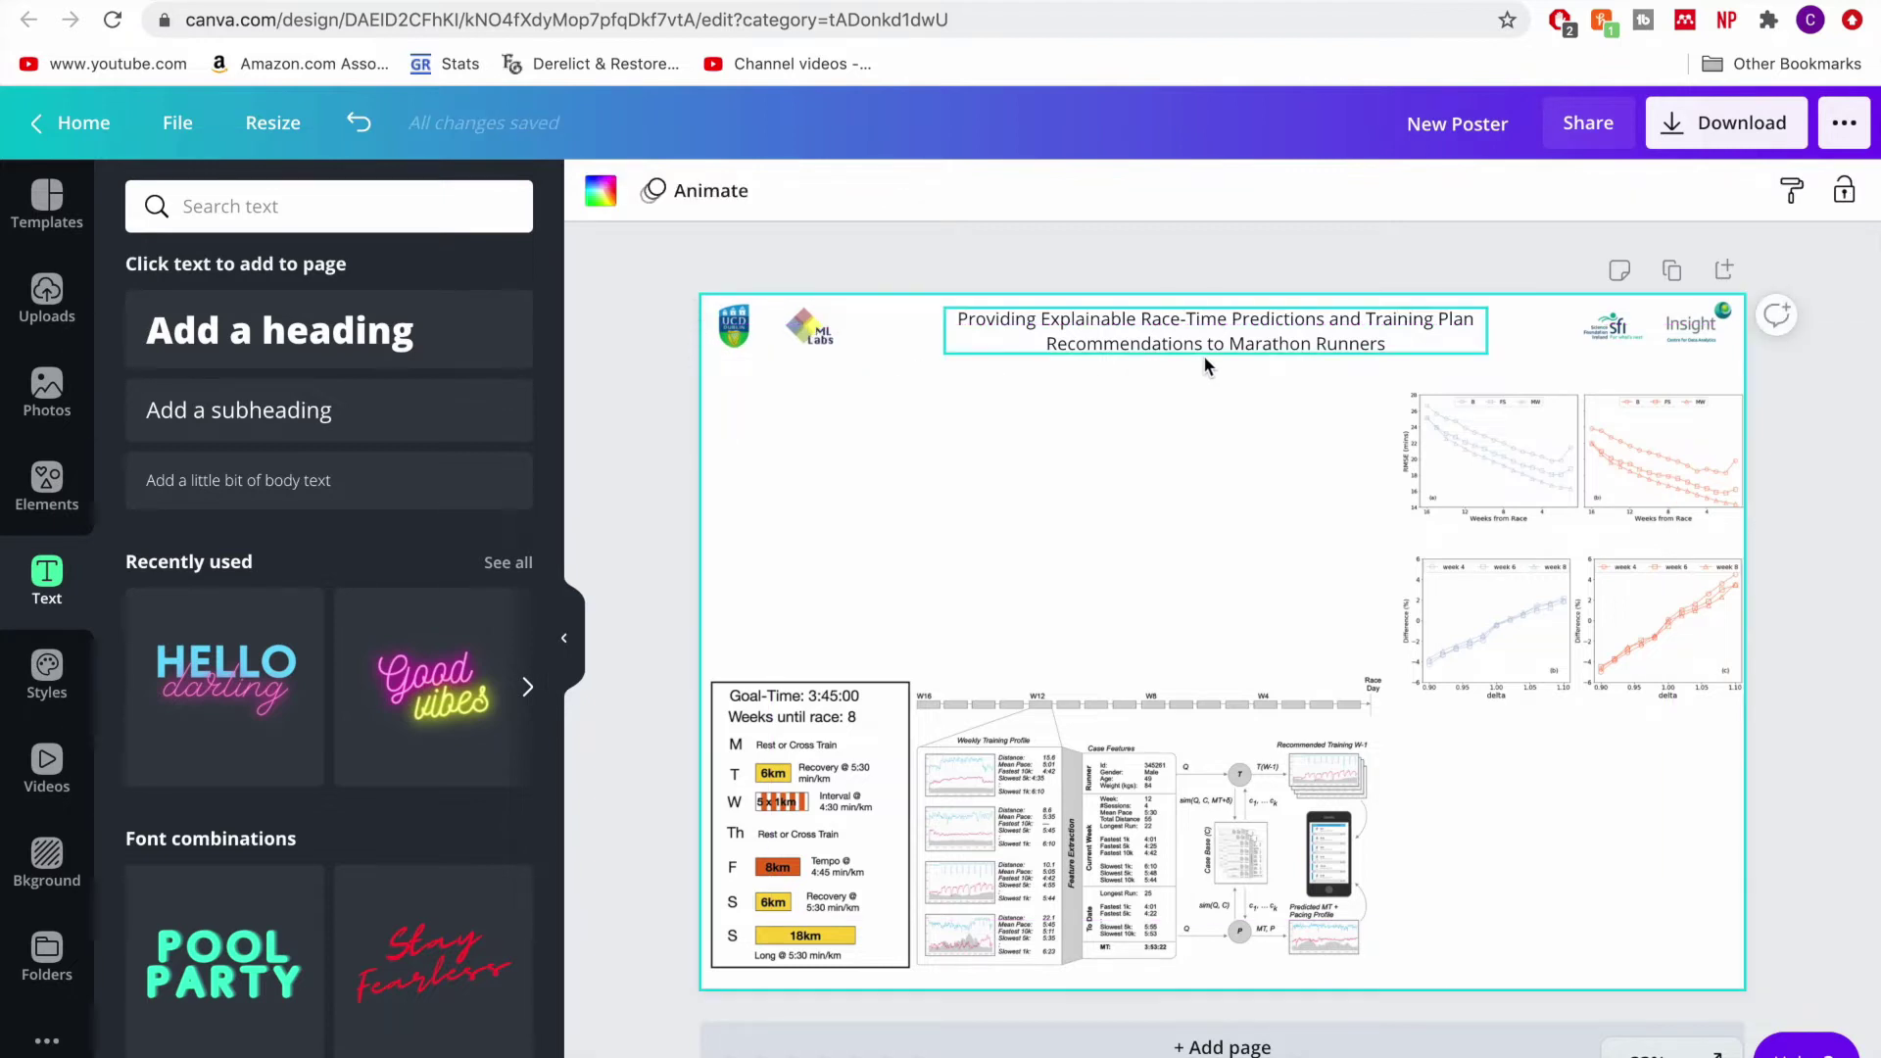
- Add a body-text box reading 'Author 1, Author 2, Author 3, Author 4'
{"action": "left_click", "coordinate": [265, 434]}
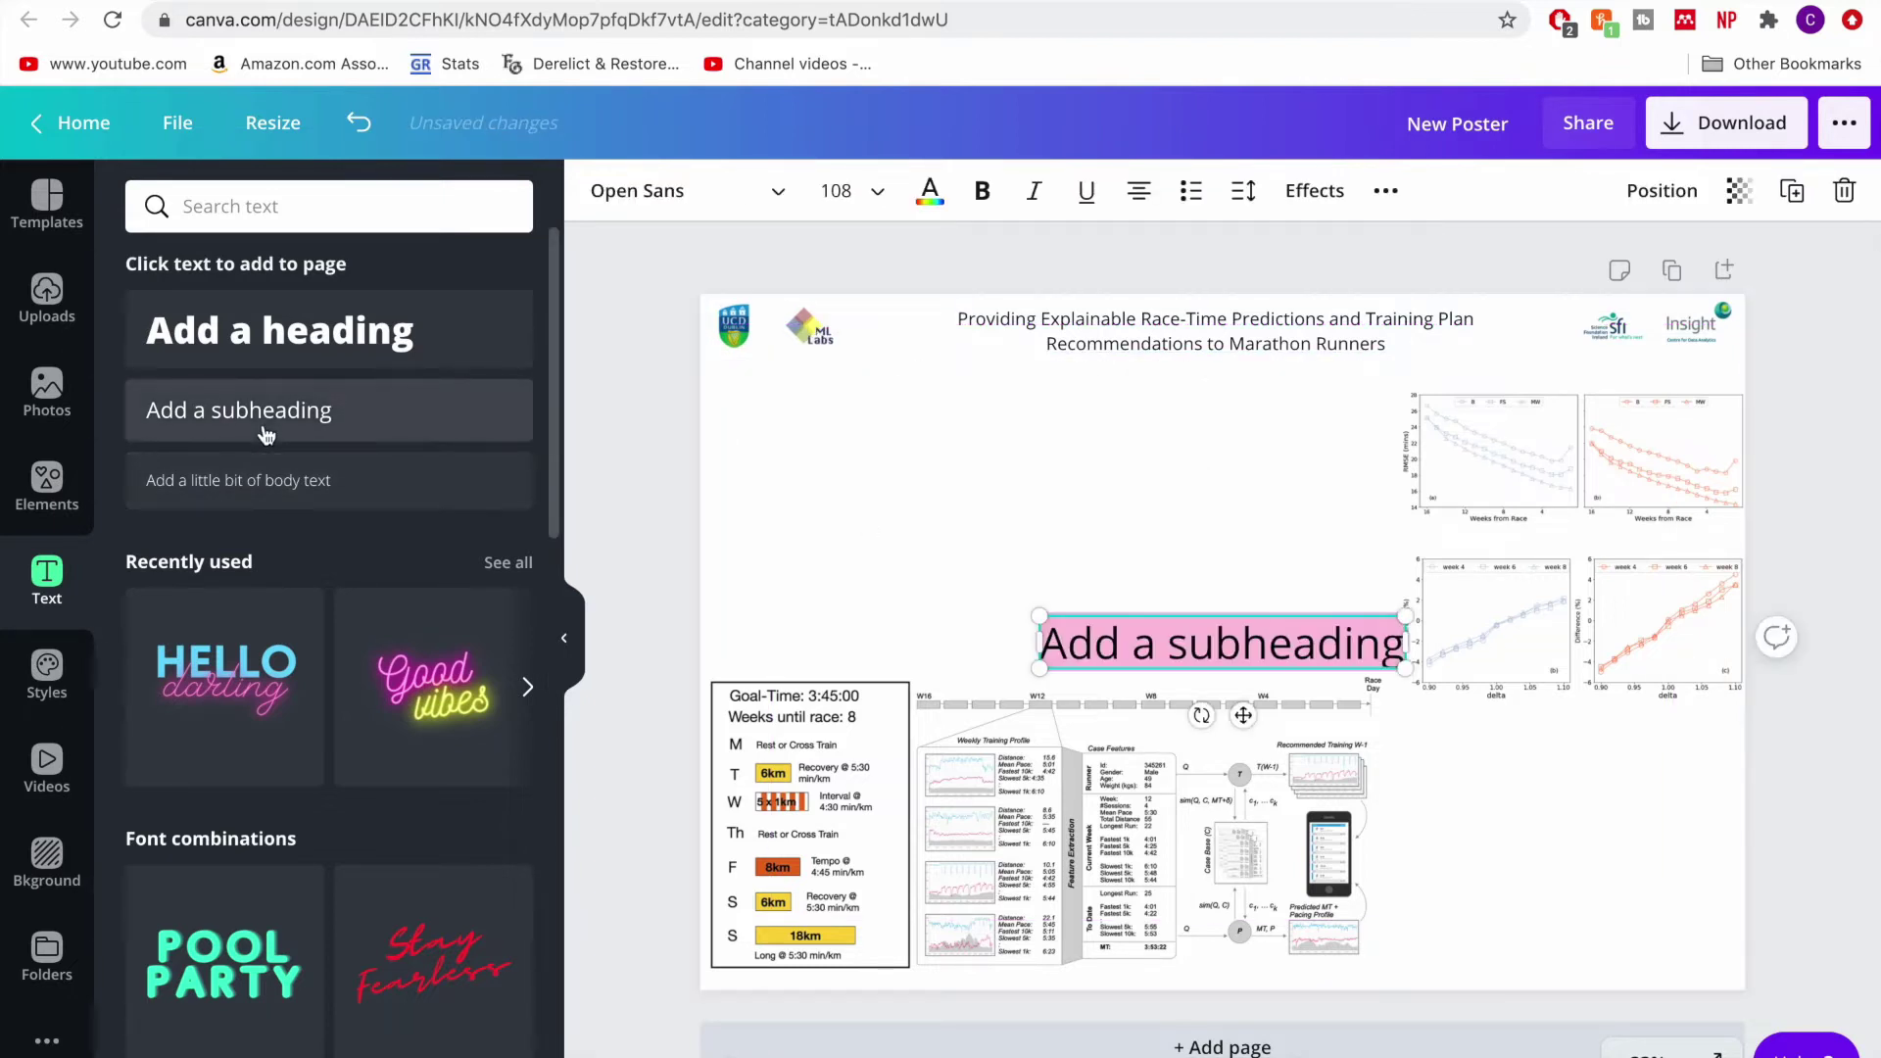
{"action": "key", "text": "BackSpace"}
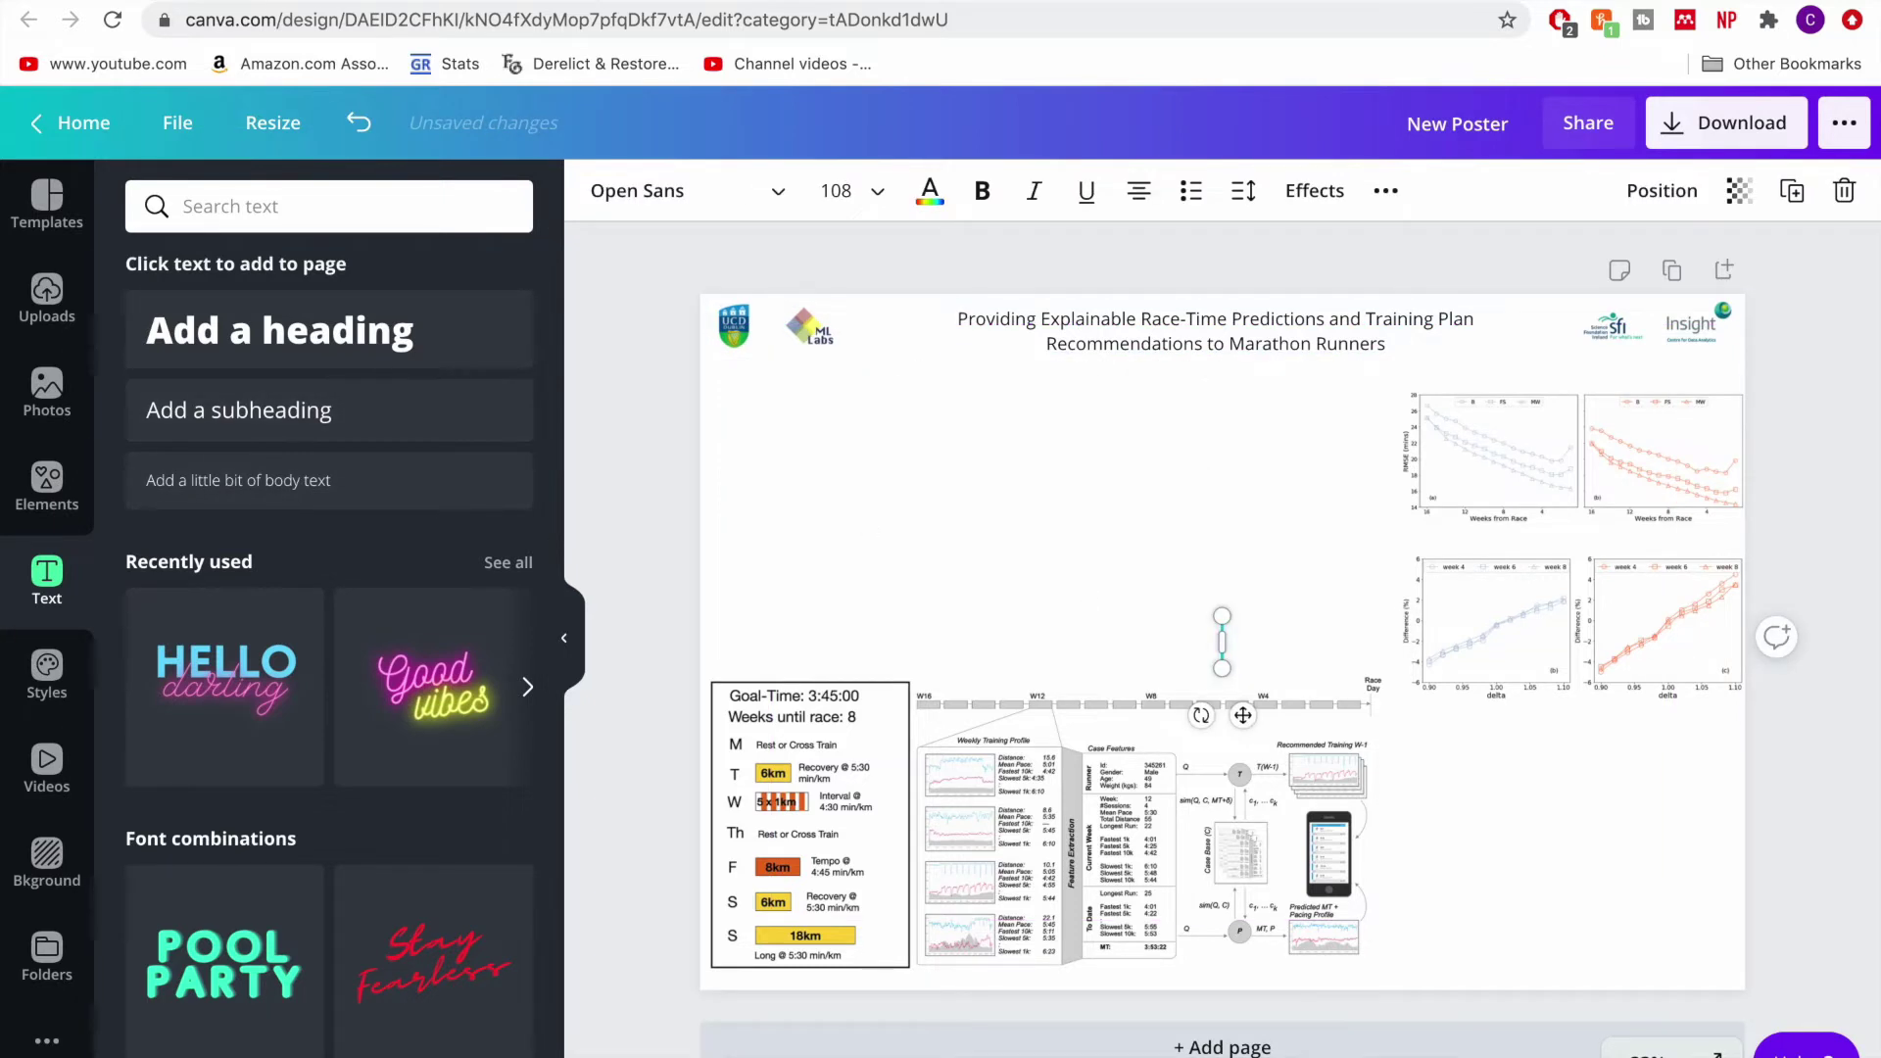
{"action": "left_click", "coordinate": [1205, 627]}
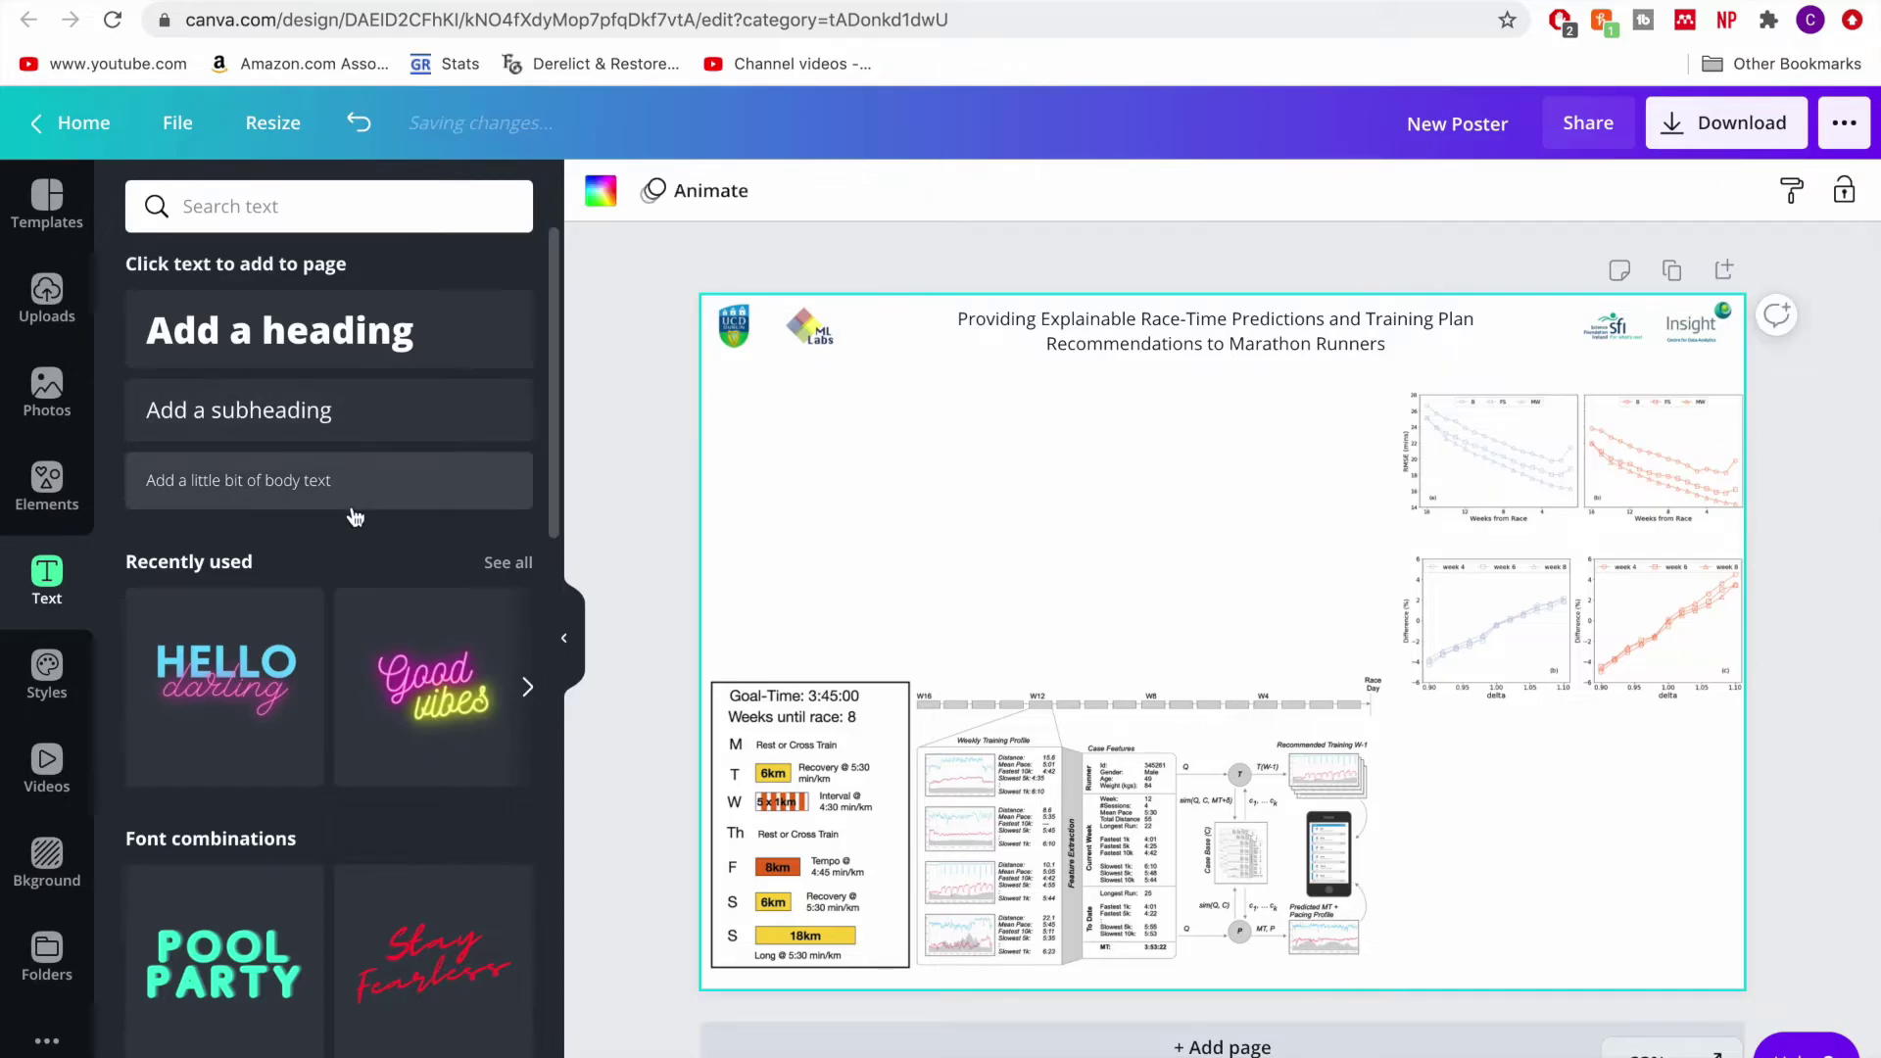
{"action": "left_click", "coordinate": [431, 482]}
{"action": "key", "text": "BackSpace"}
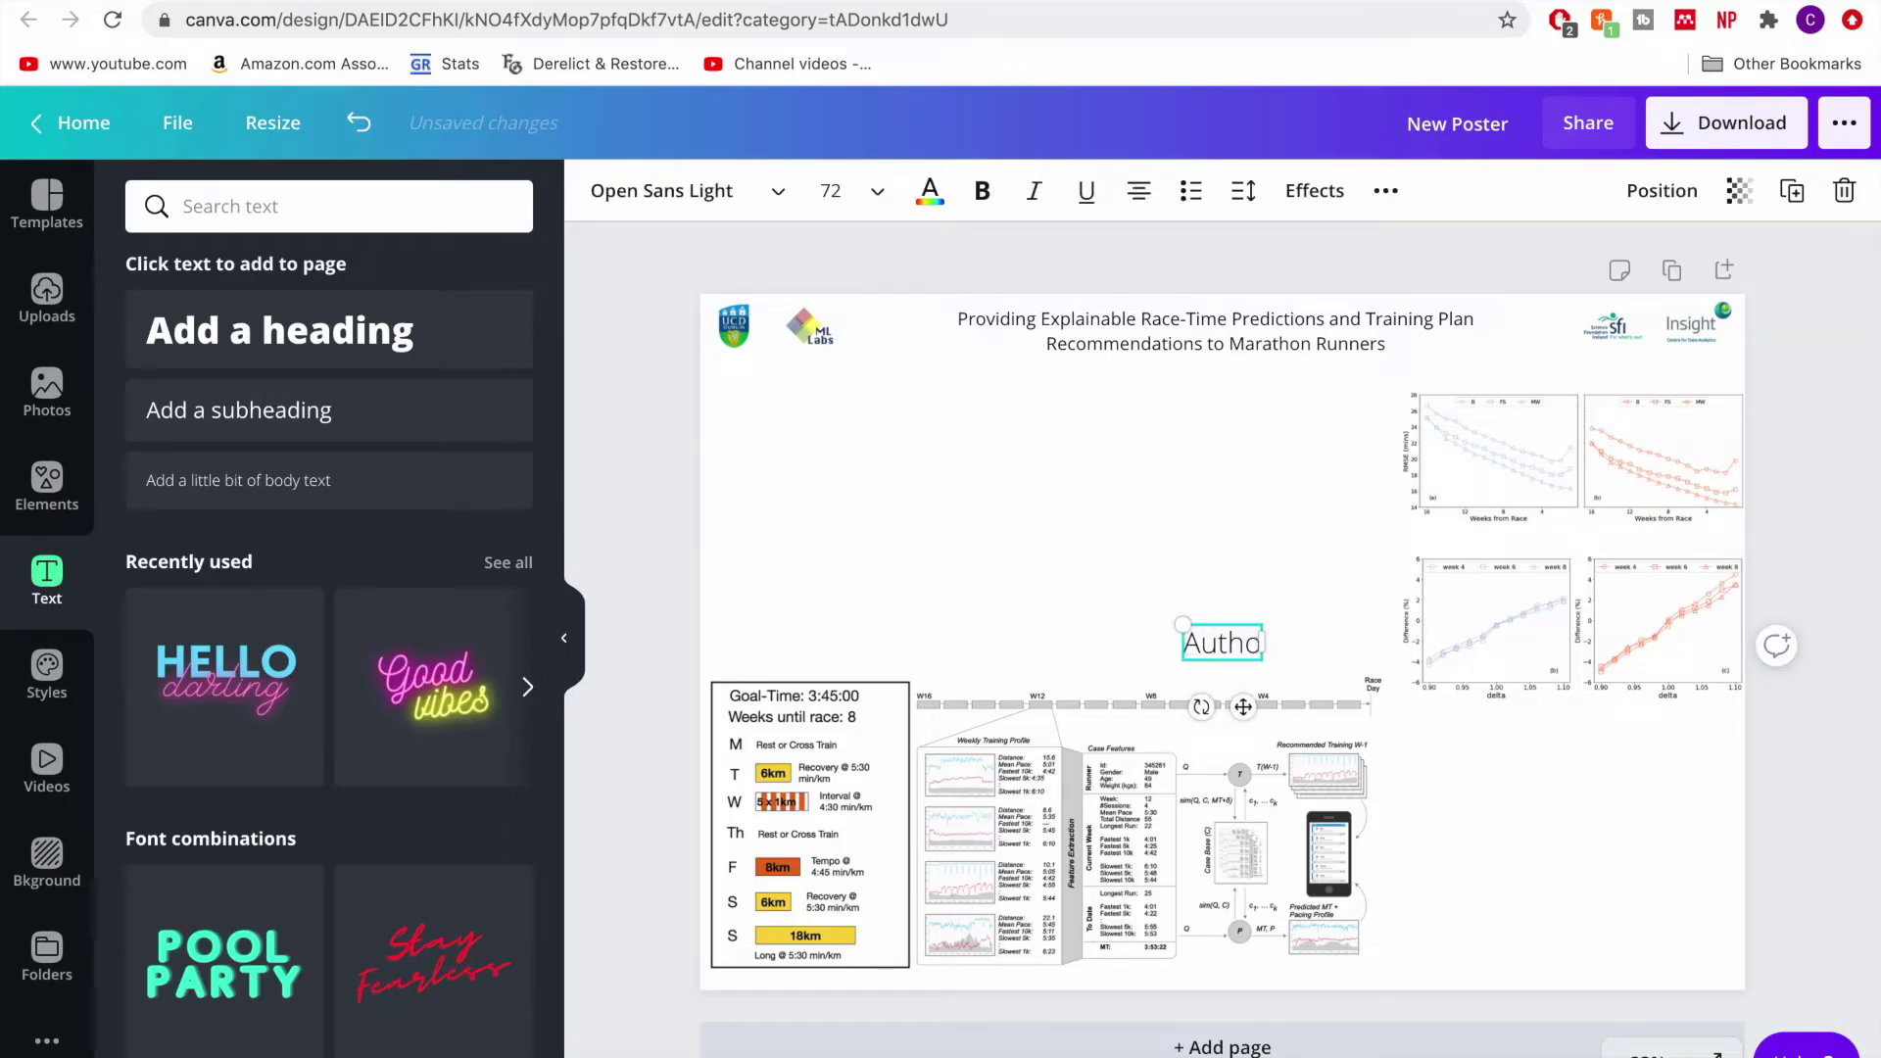
{"action": "type", "text": "Author 1"}
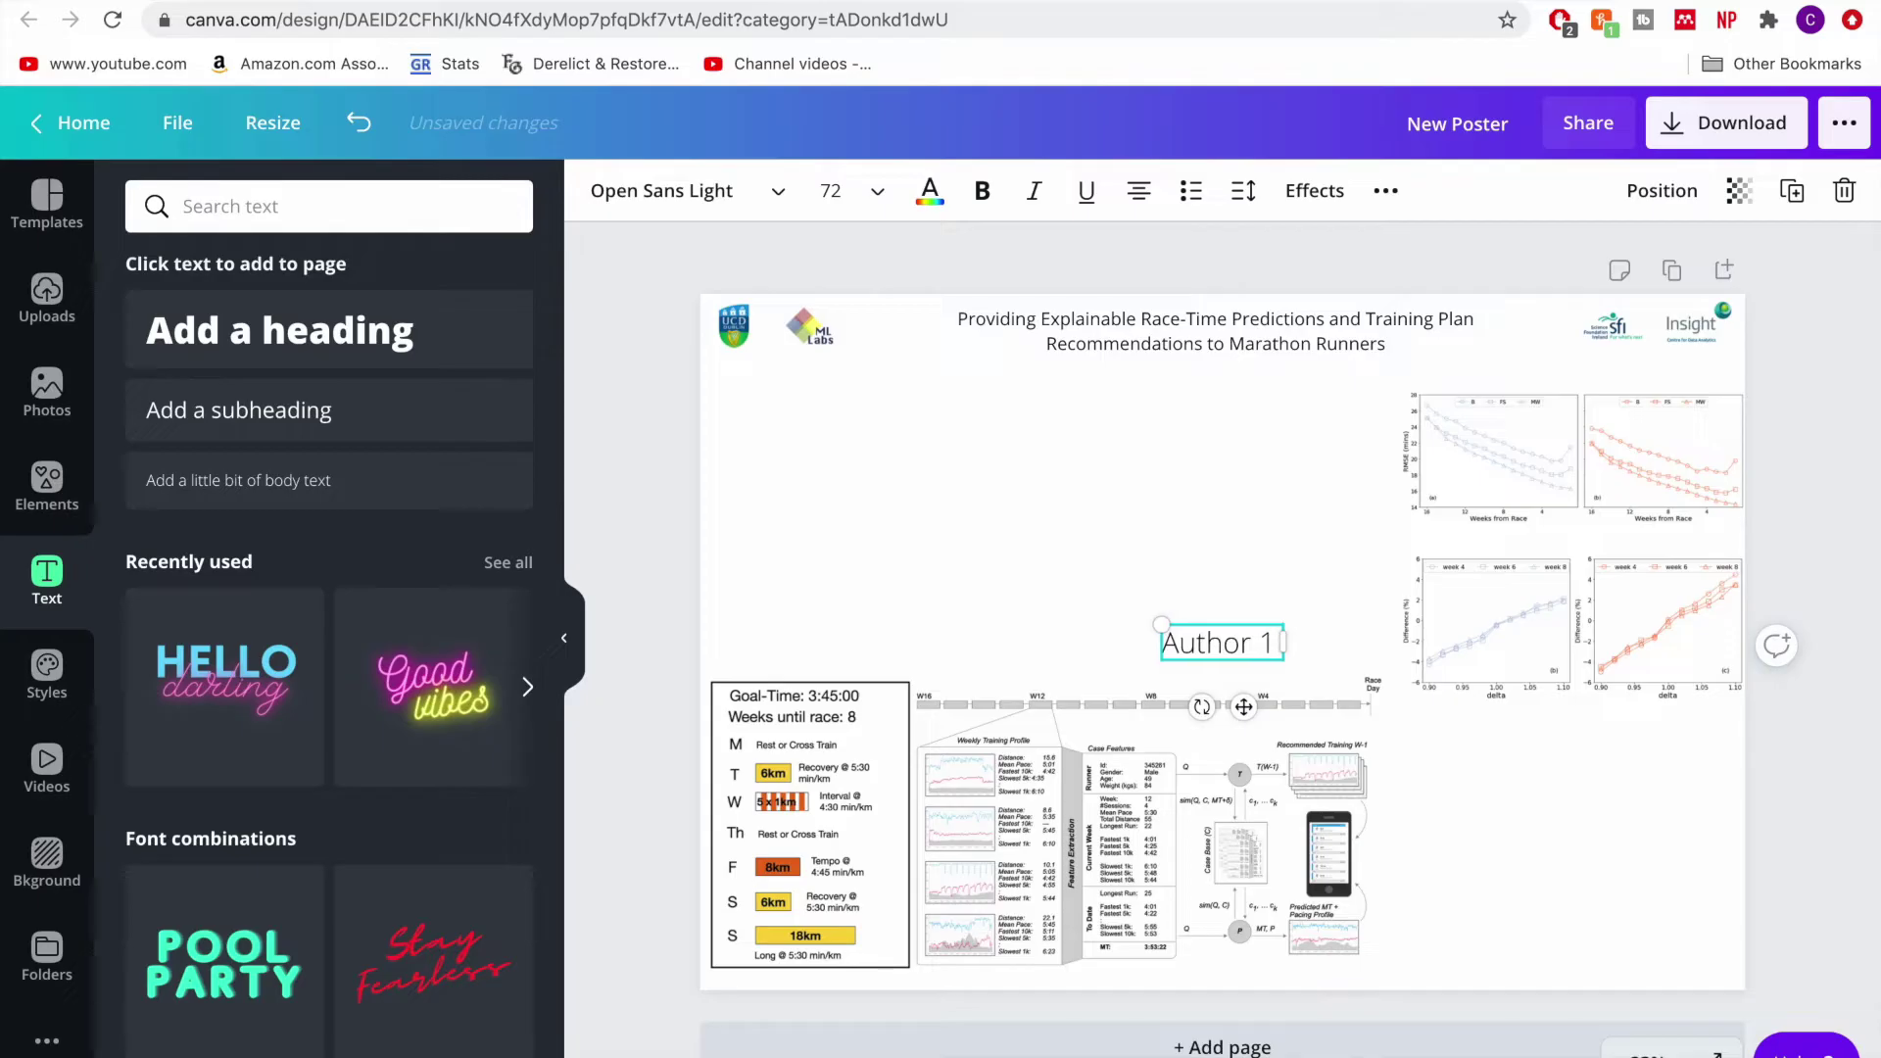
{"action": "type", "text": ", Autoh"}
{"action": "key", "text": "BackSpace"}
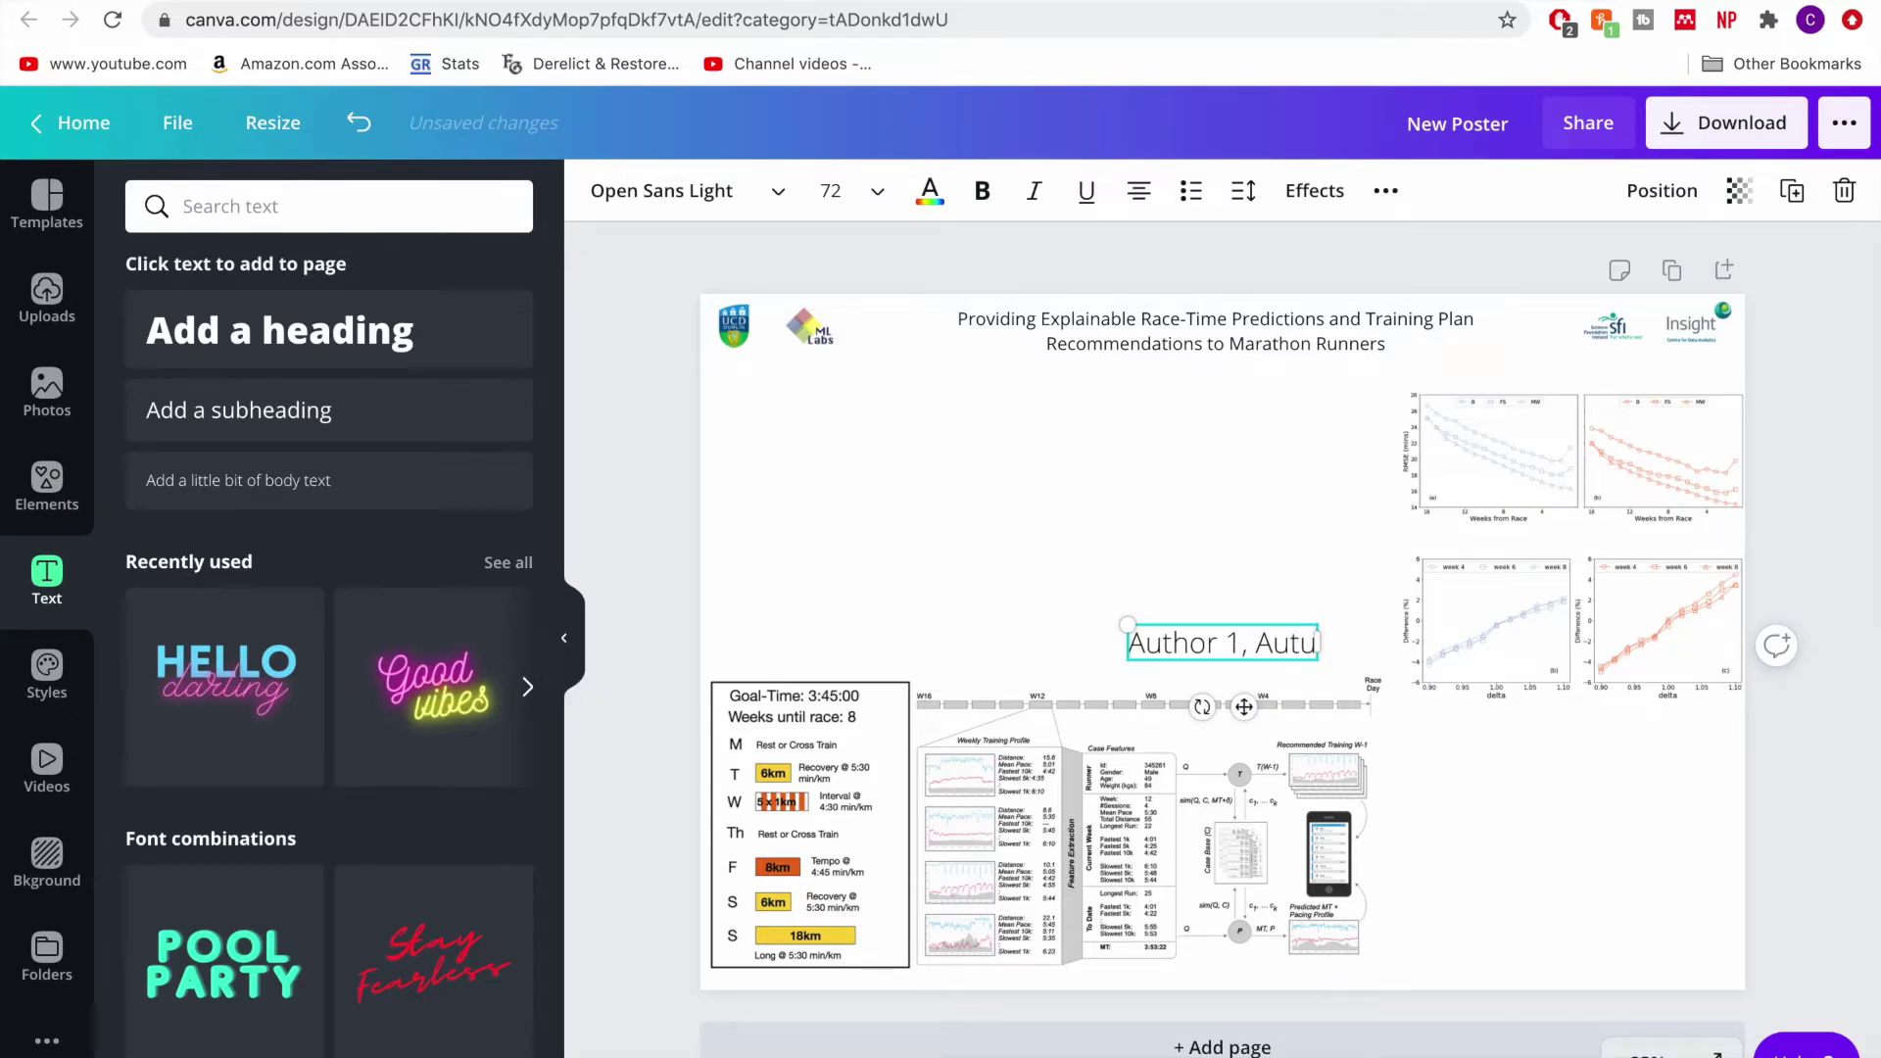
{"action": "key", "text": "BackSpace"}
{"action": "type", "text": "ho"}
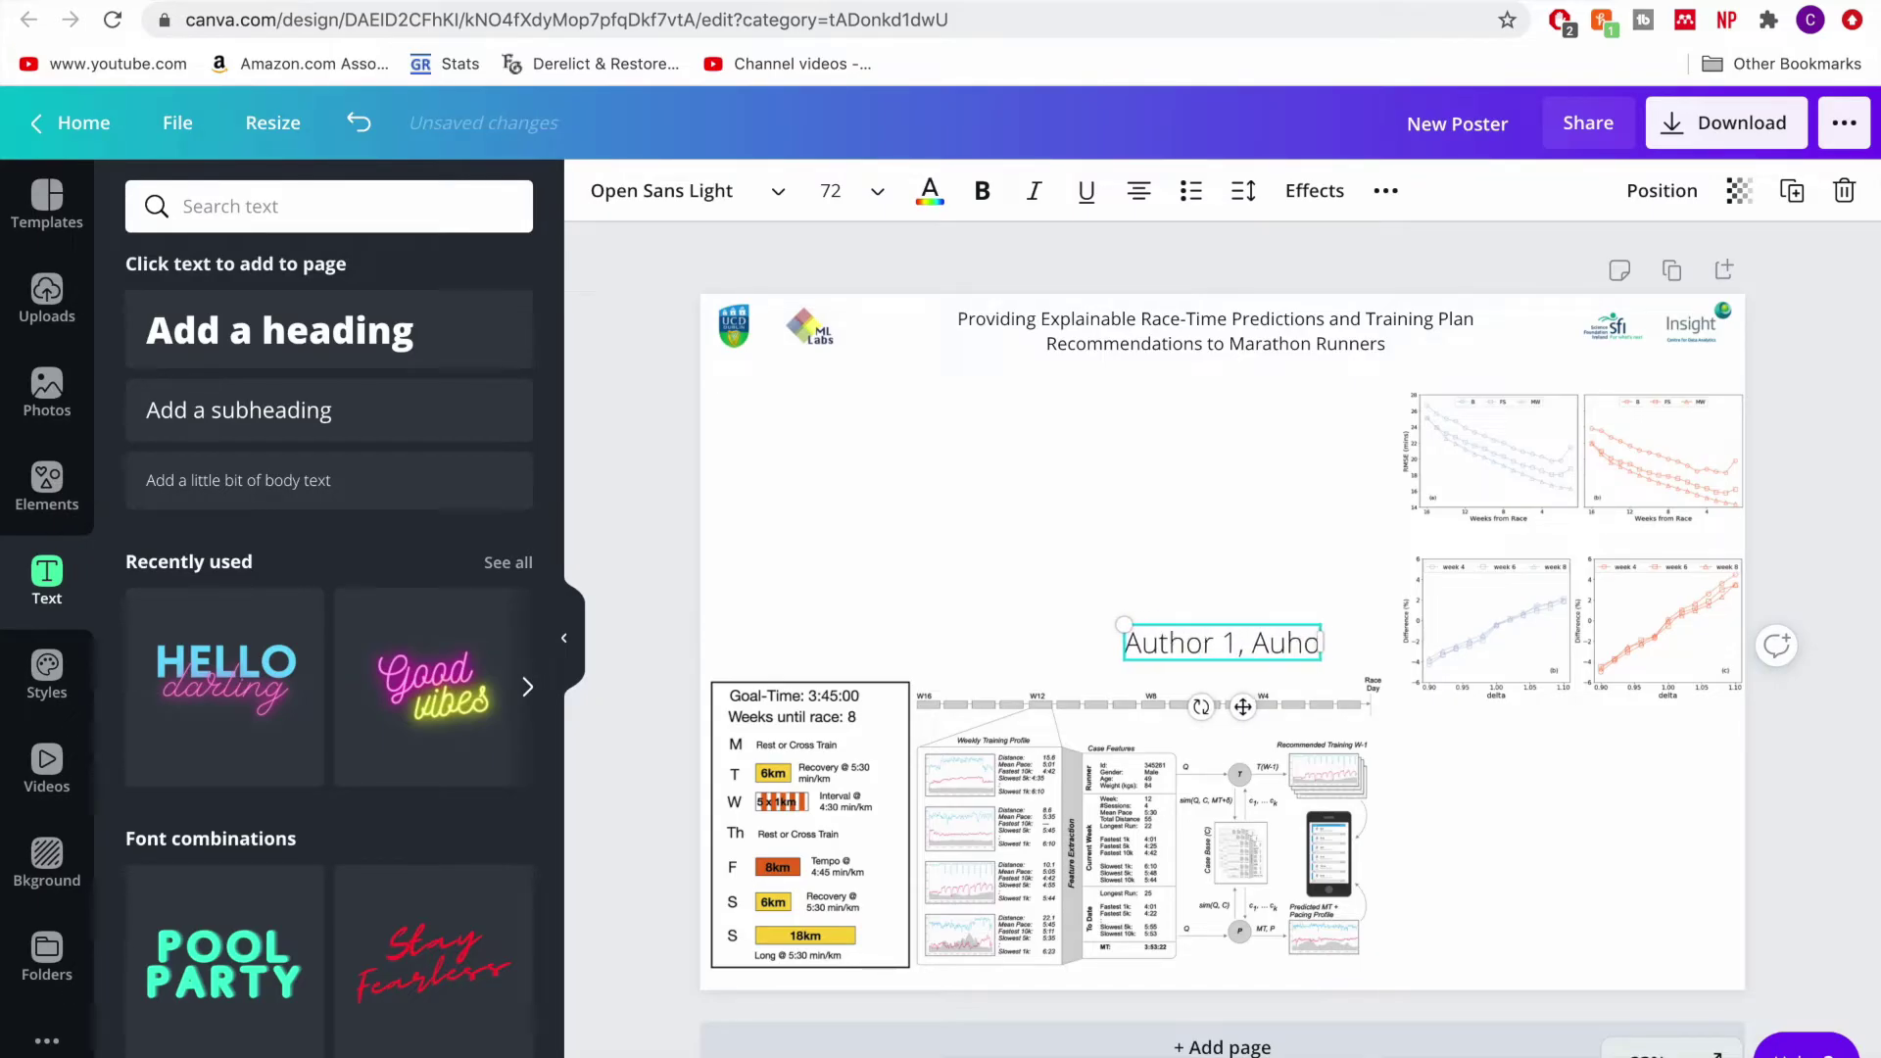
{"action": "key", "text": "BackSpace"}
{"action": "key", "text": "BackSpace"}
{"action": "type", "text": "thors 2"}
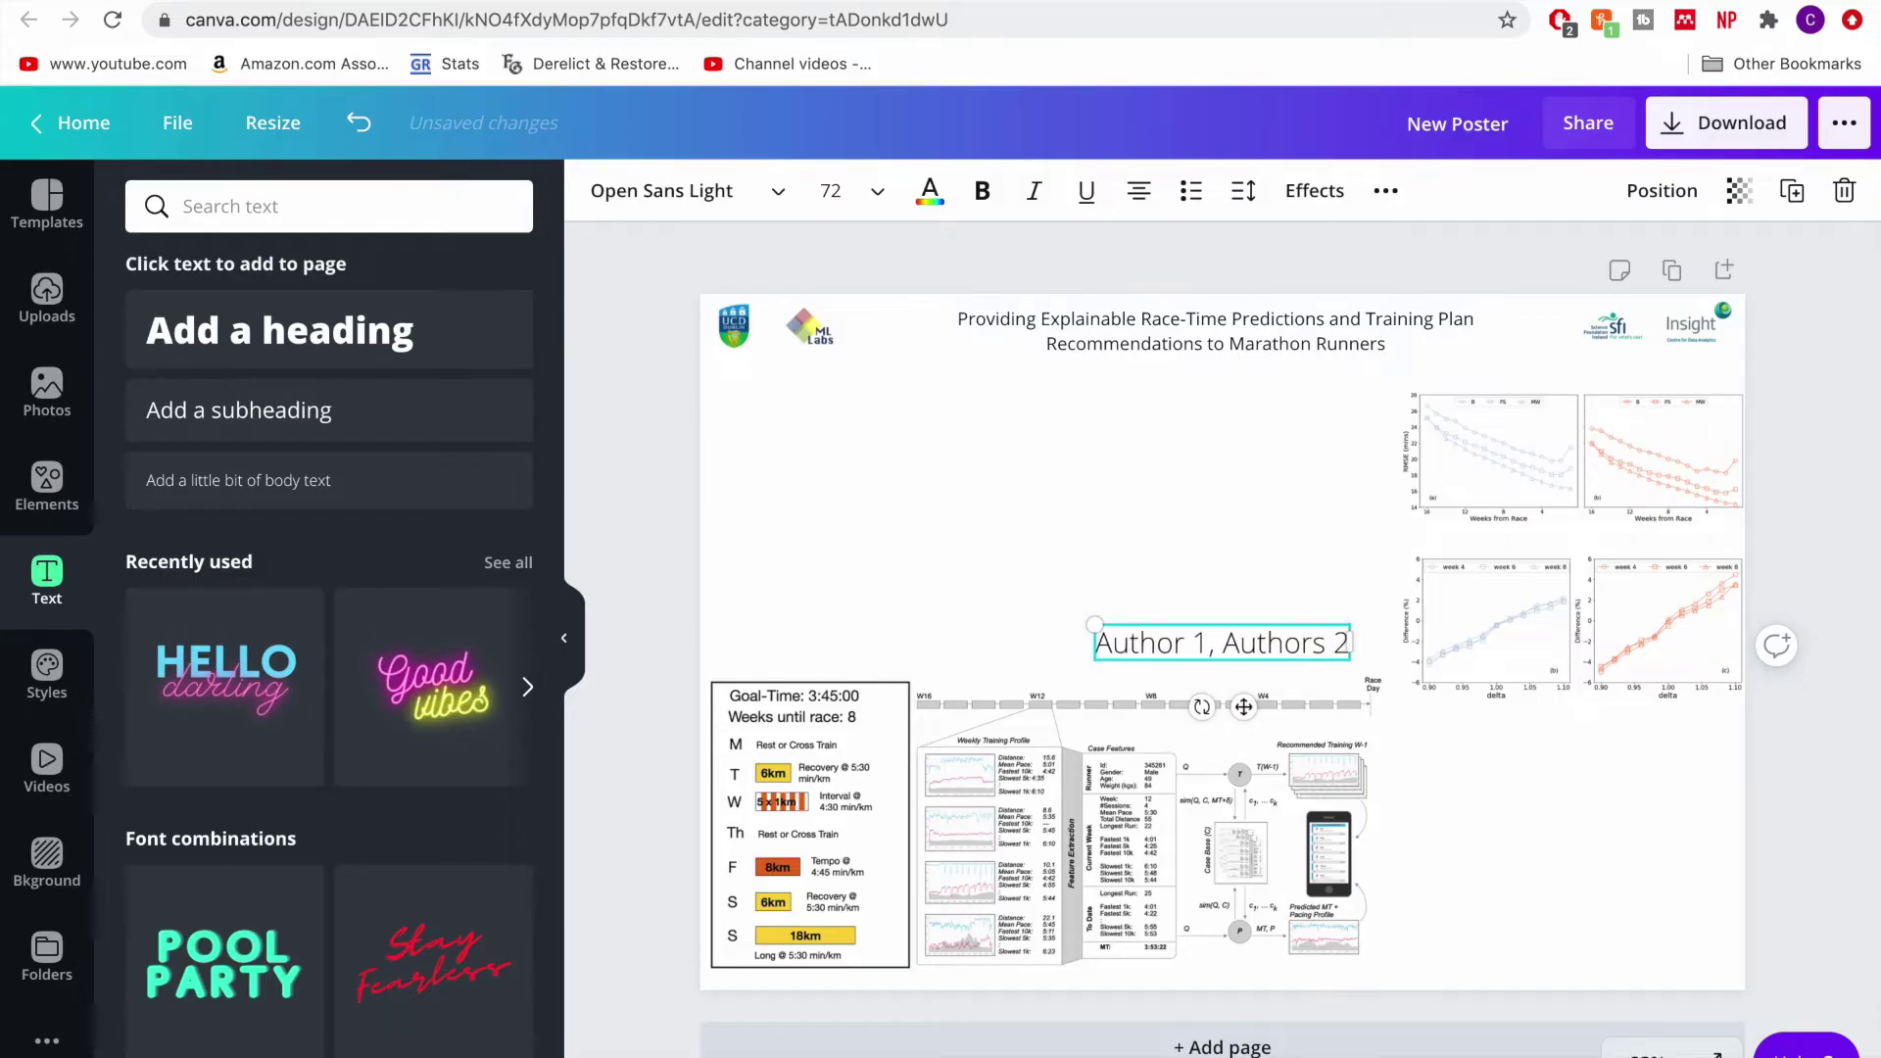
{"action": "key", "text": "BackSpace"}
{"action": "key", "text": "BackSpace"}
{"action": "key", "text": "BackSpace"}
{"action": "type", "text": "2,"}
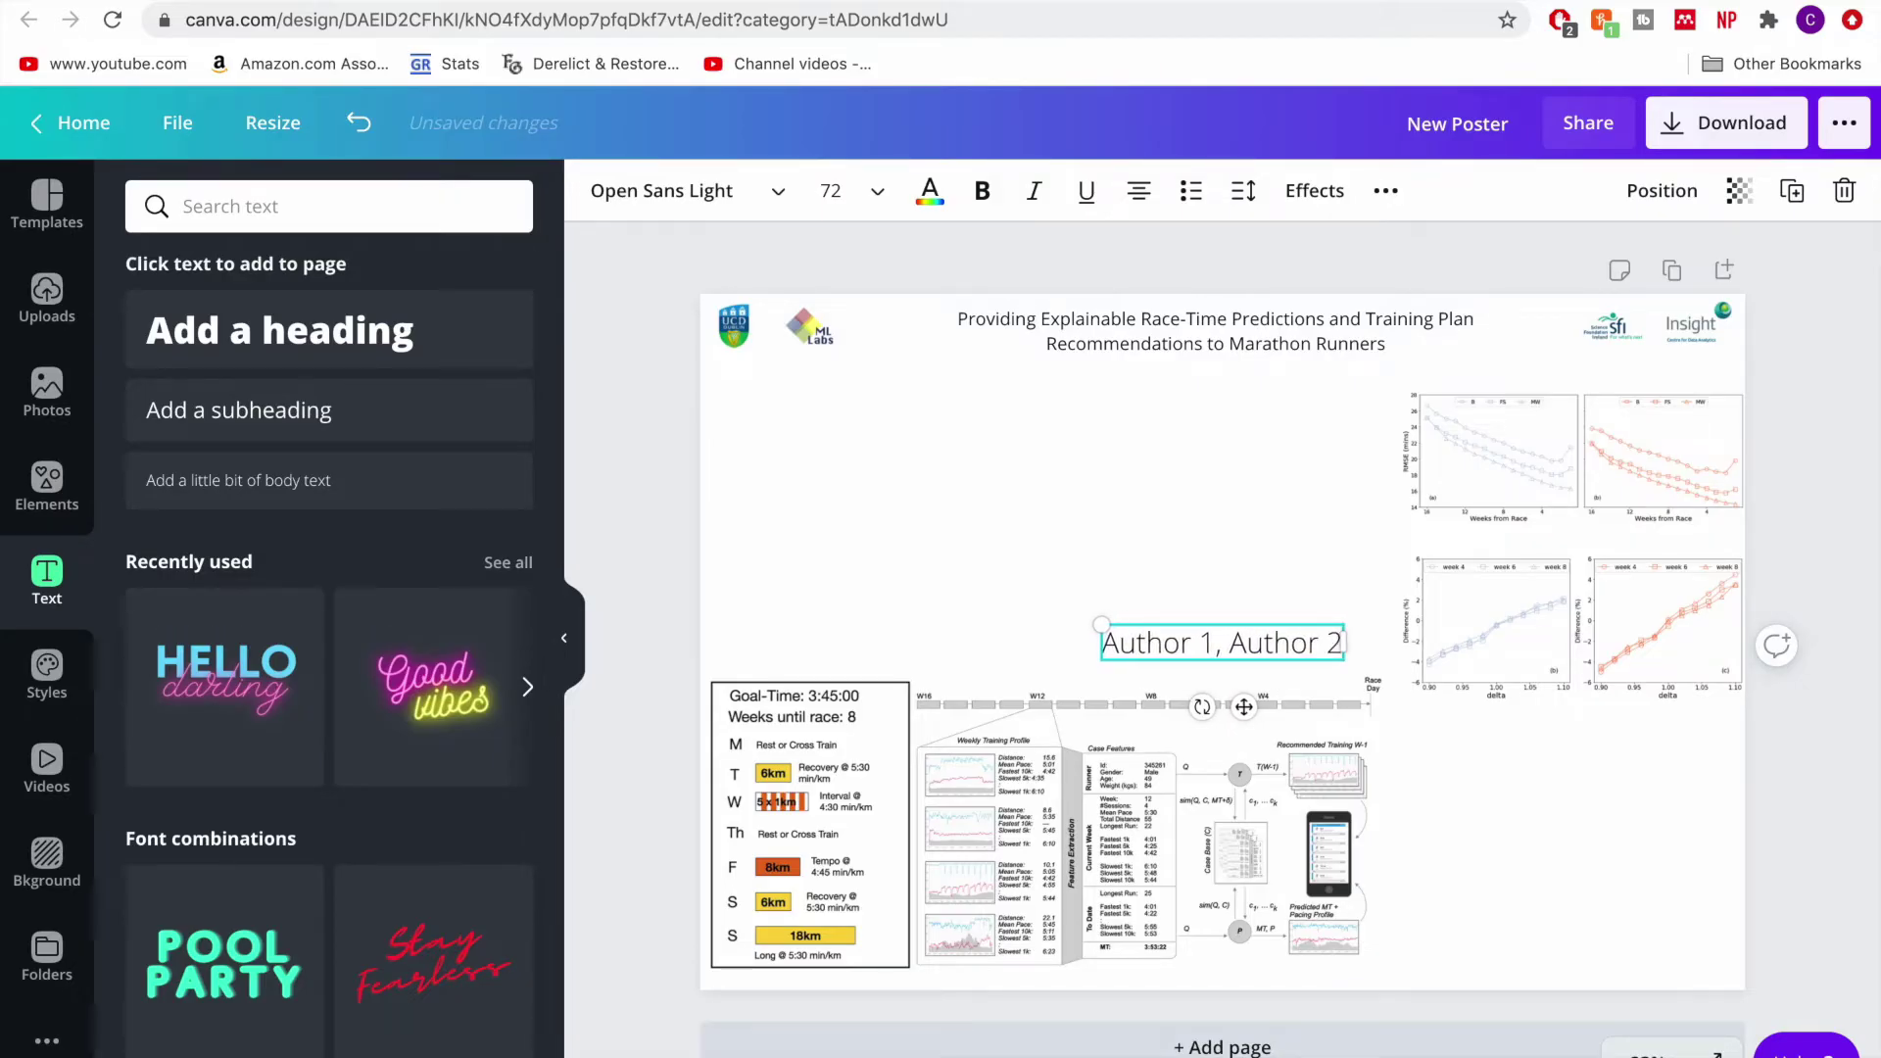
{"action": "type", "text": " Author"}
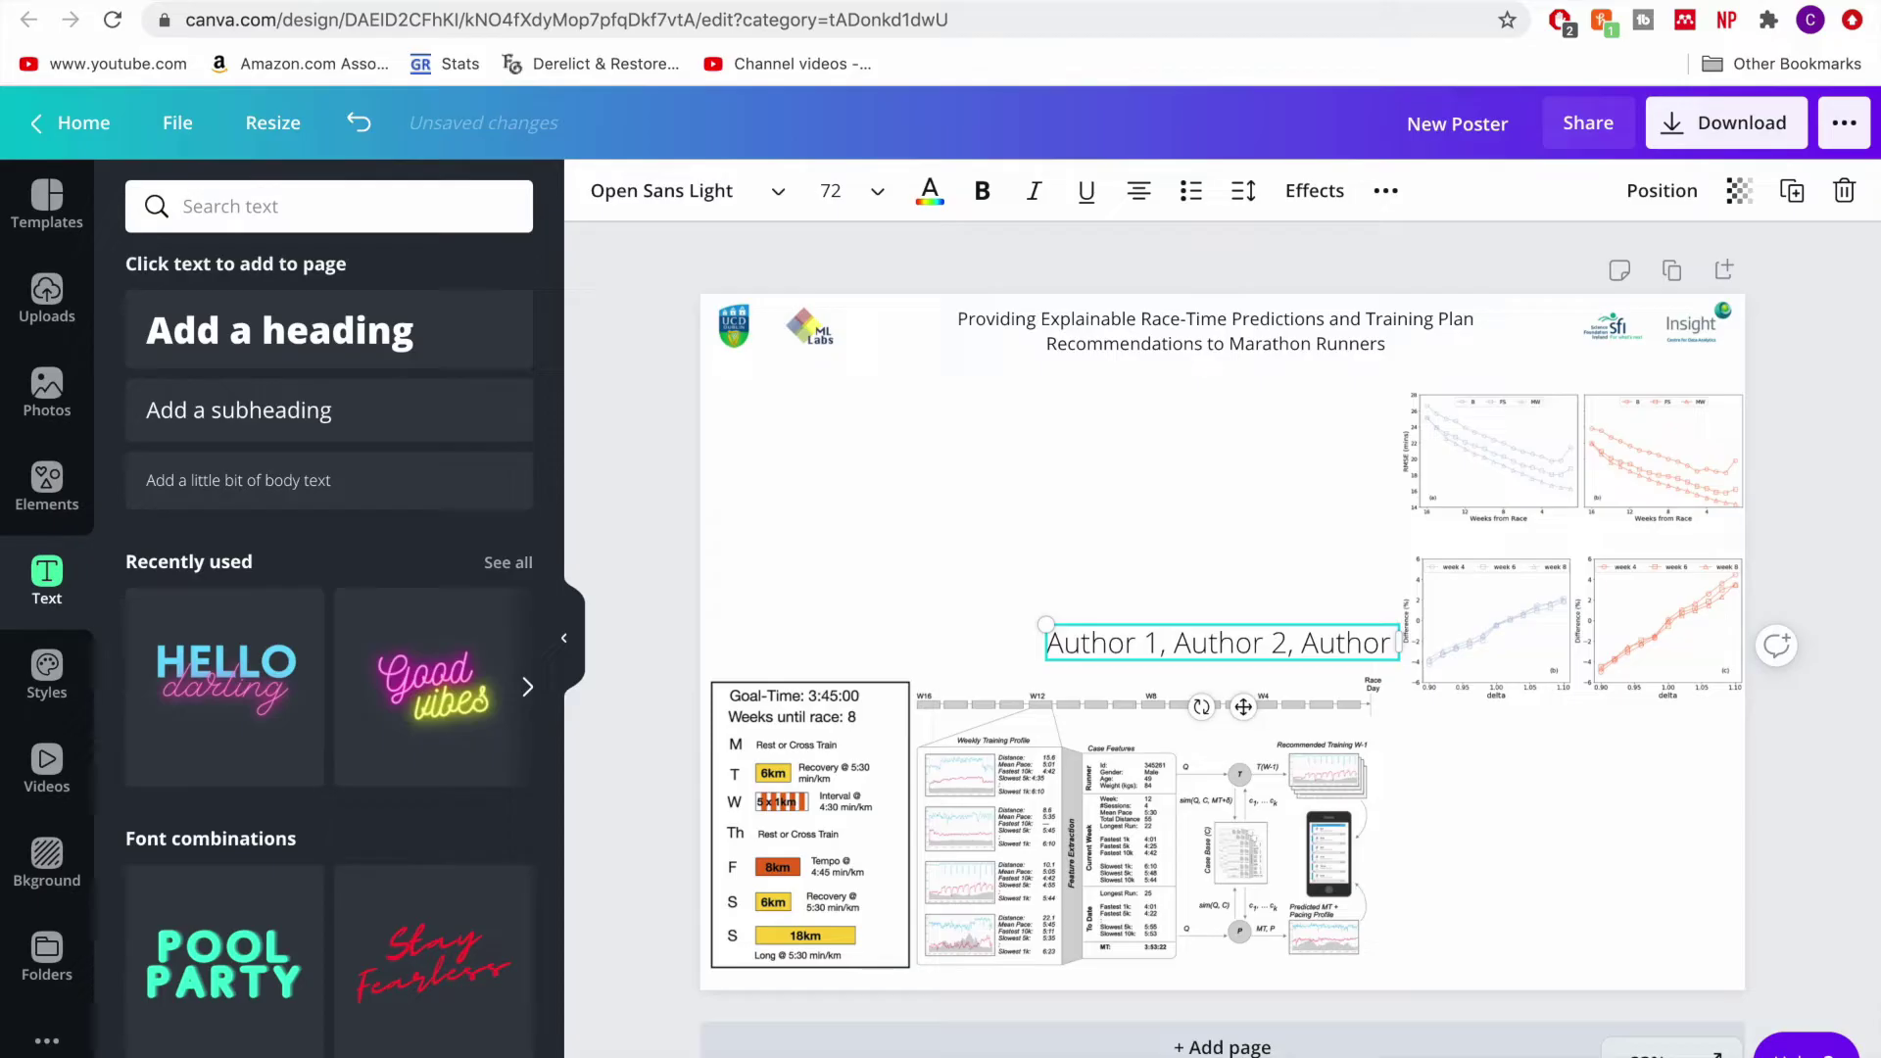
{"action": "type", "text": " 3, Aut"}
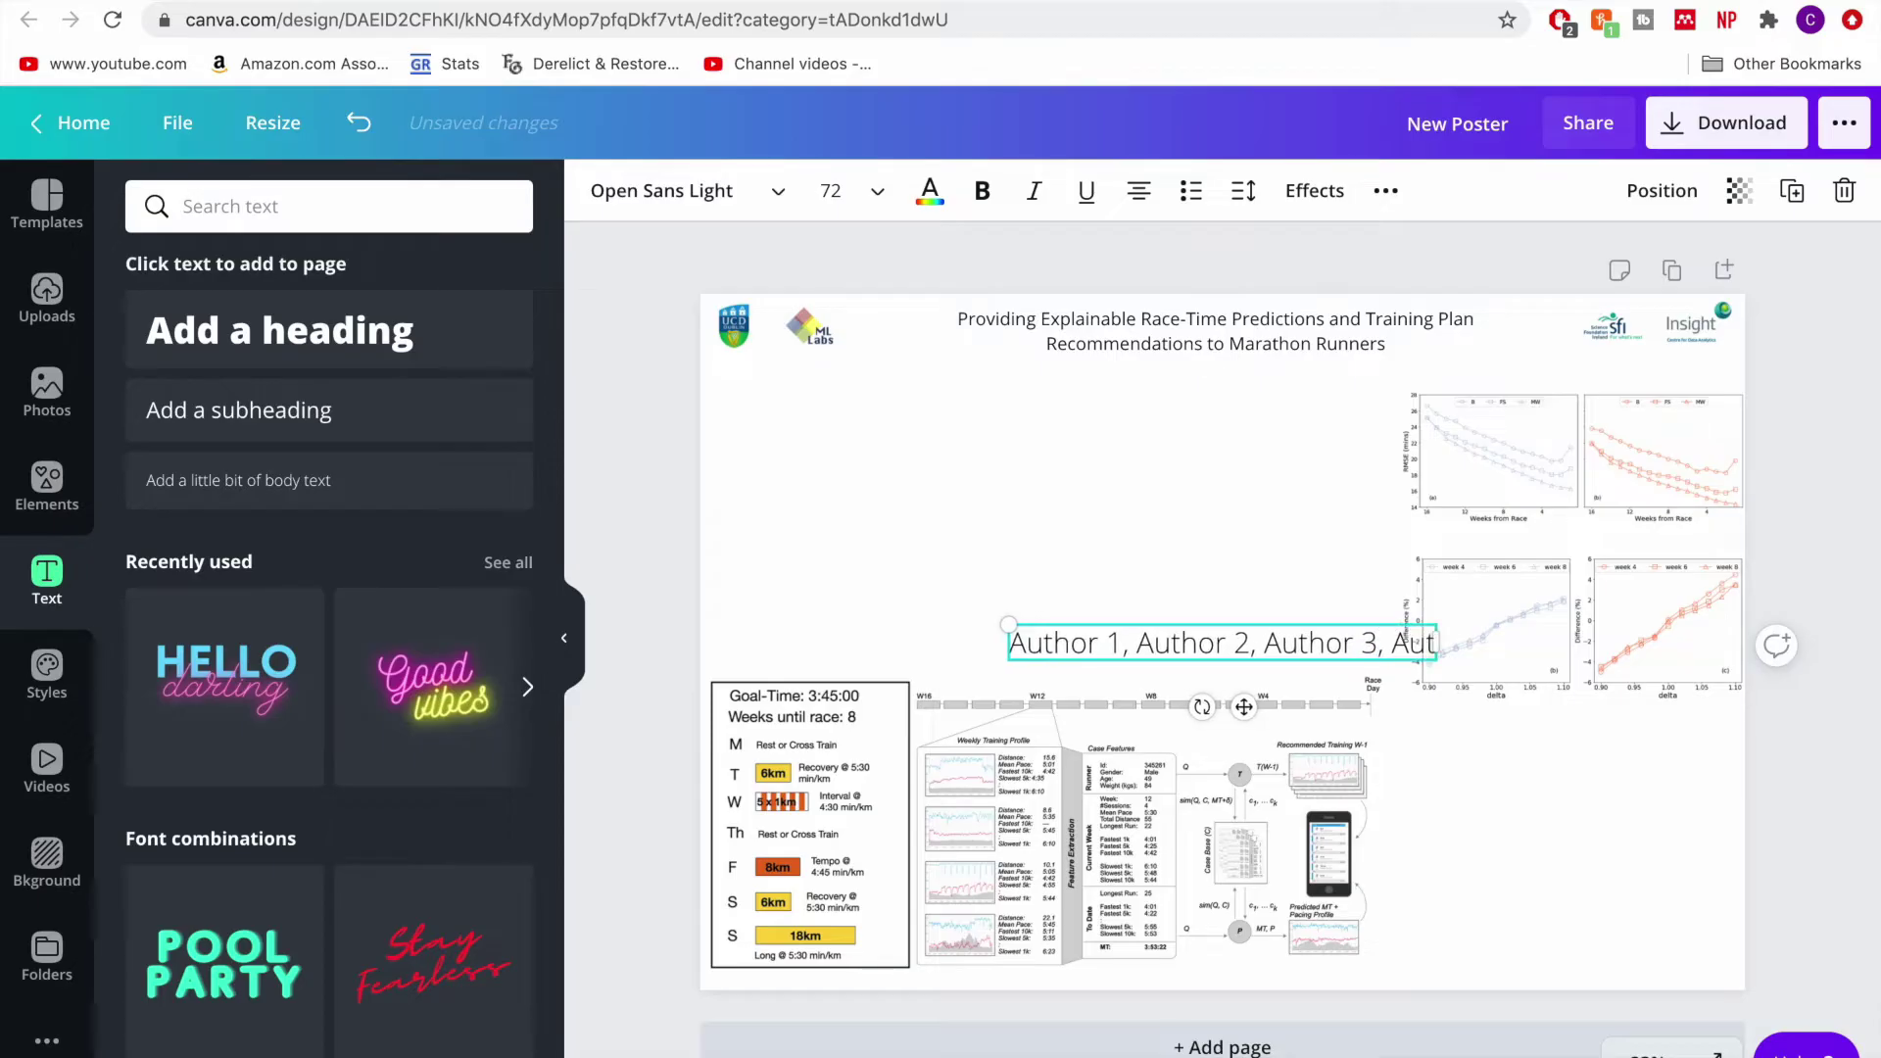
{"action": "type", "text": "hor 4"}
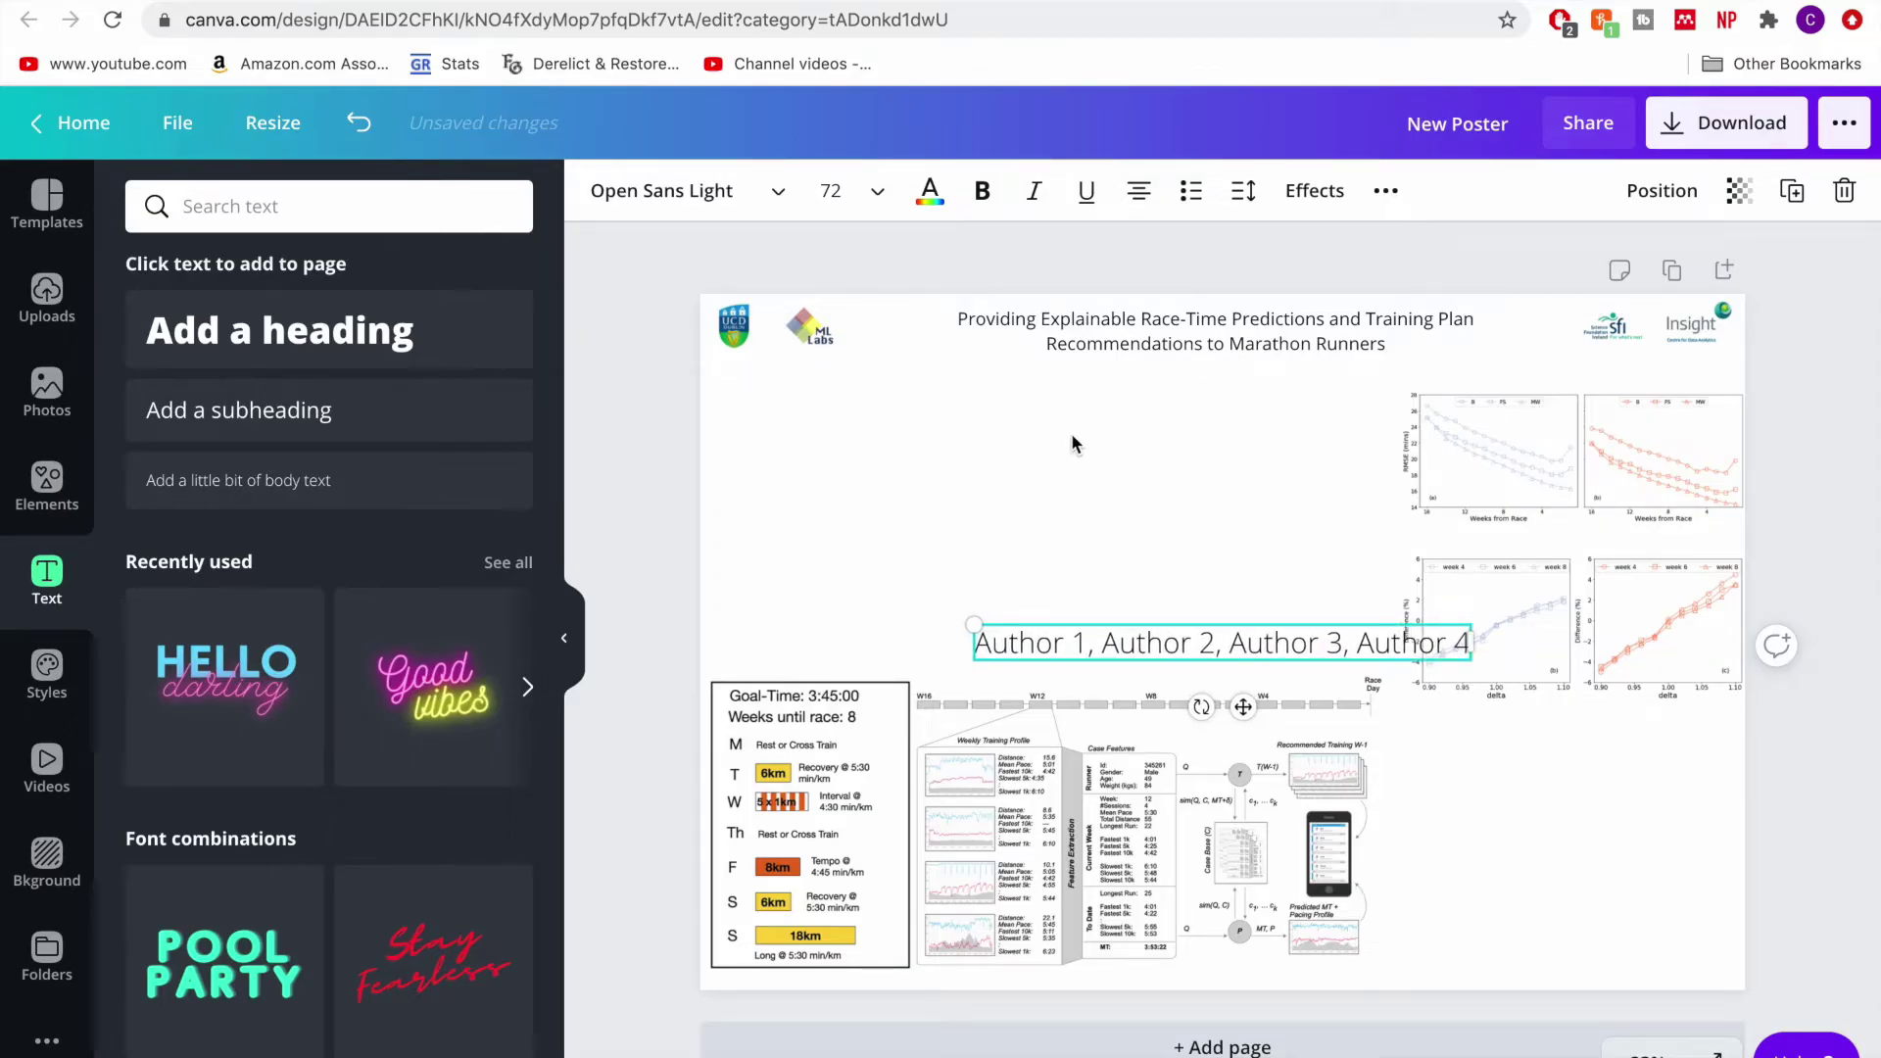
- Move the author line beneath the title and centre it
{"action": "left_click", "coordinate": [1072, 432]}
{"action": "left_click", "coordinate": [1172, 637]}
{"action": "left_click_drag", "start_coordinate": [1081, 648], "coordinate": [1183, 374]}
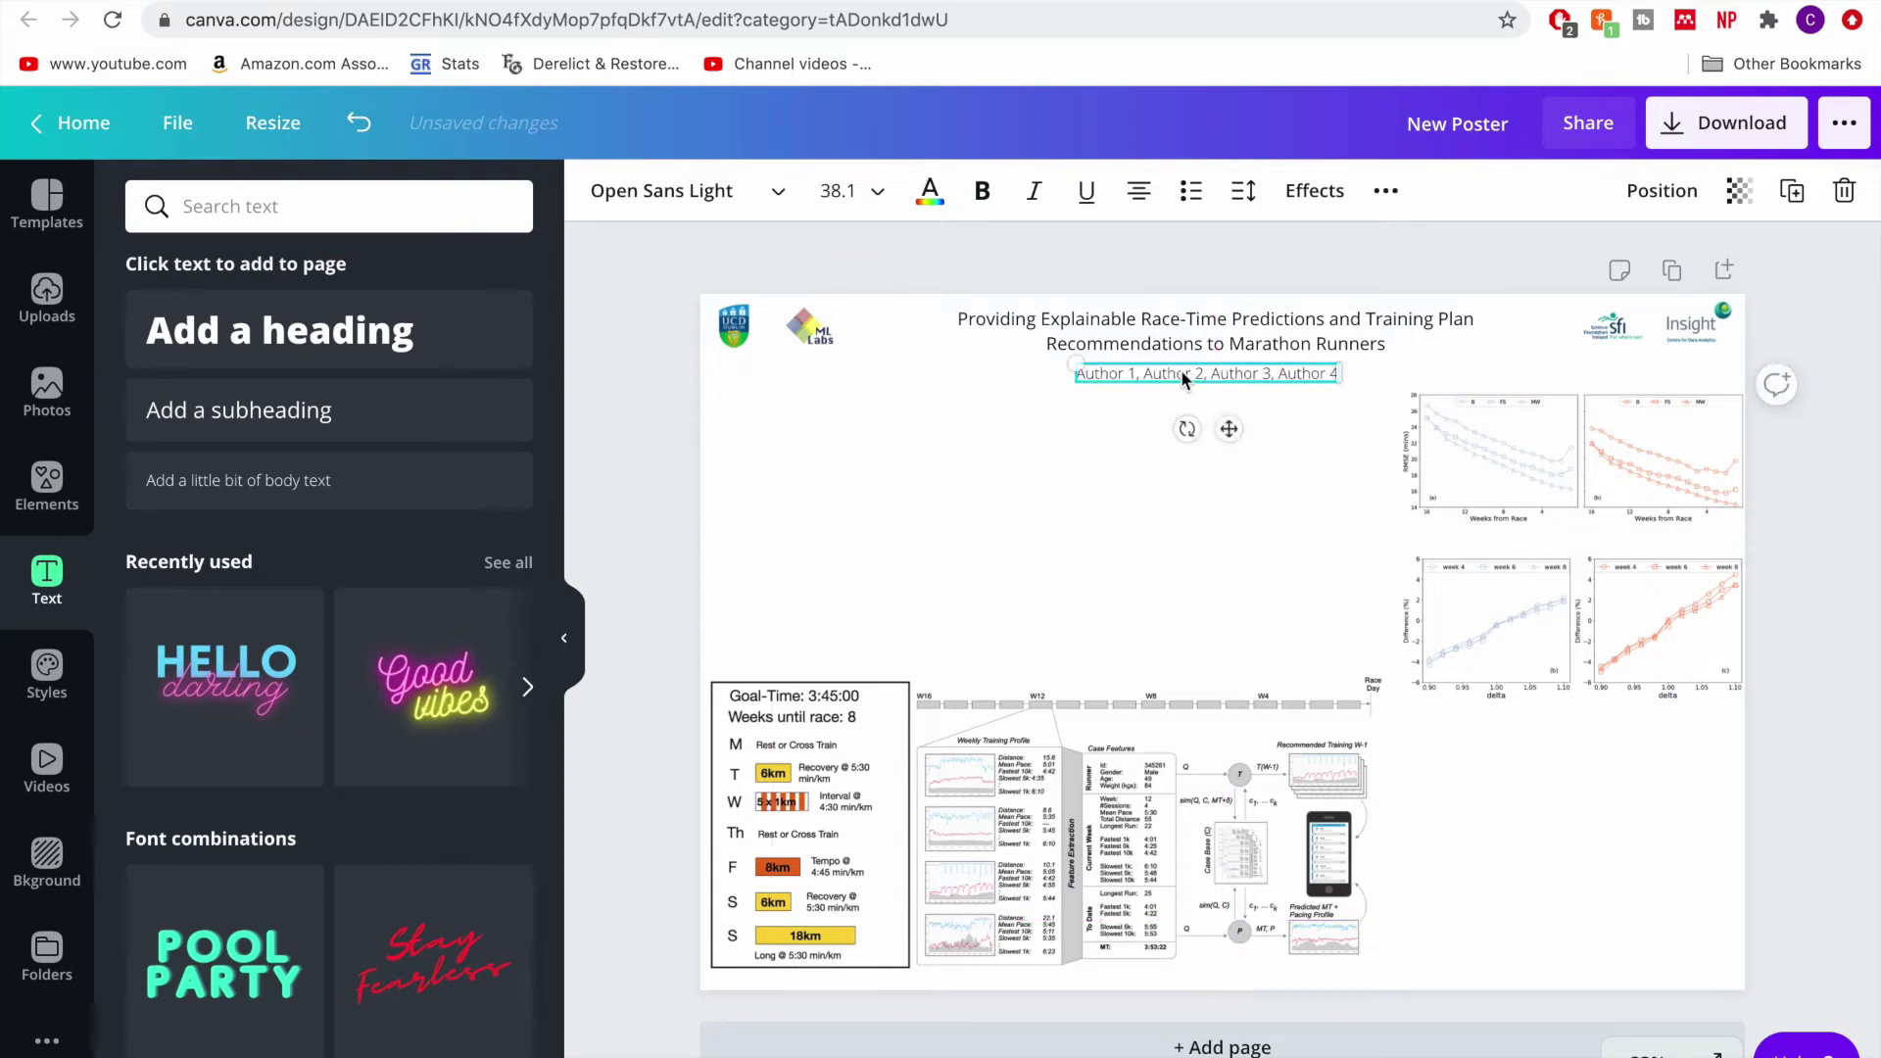
{"action": "left_click", "coordinate": [1101, 454]}
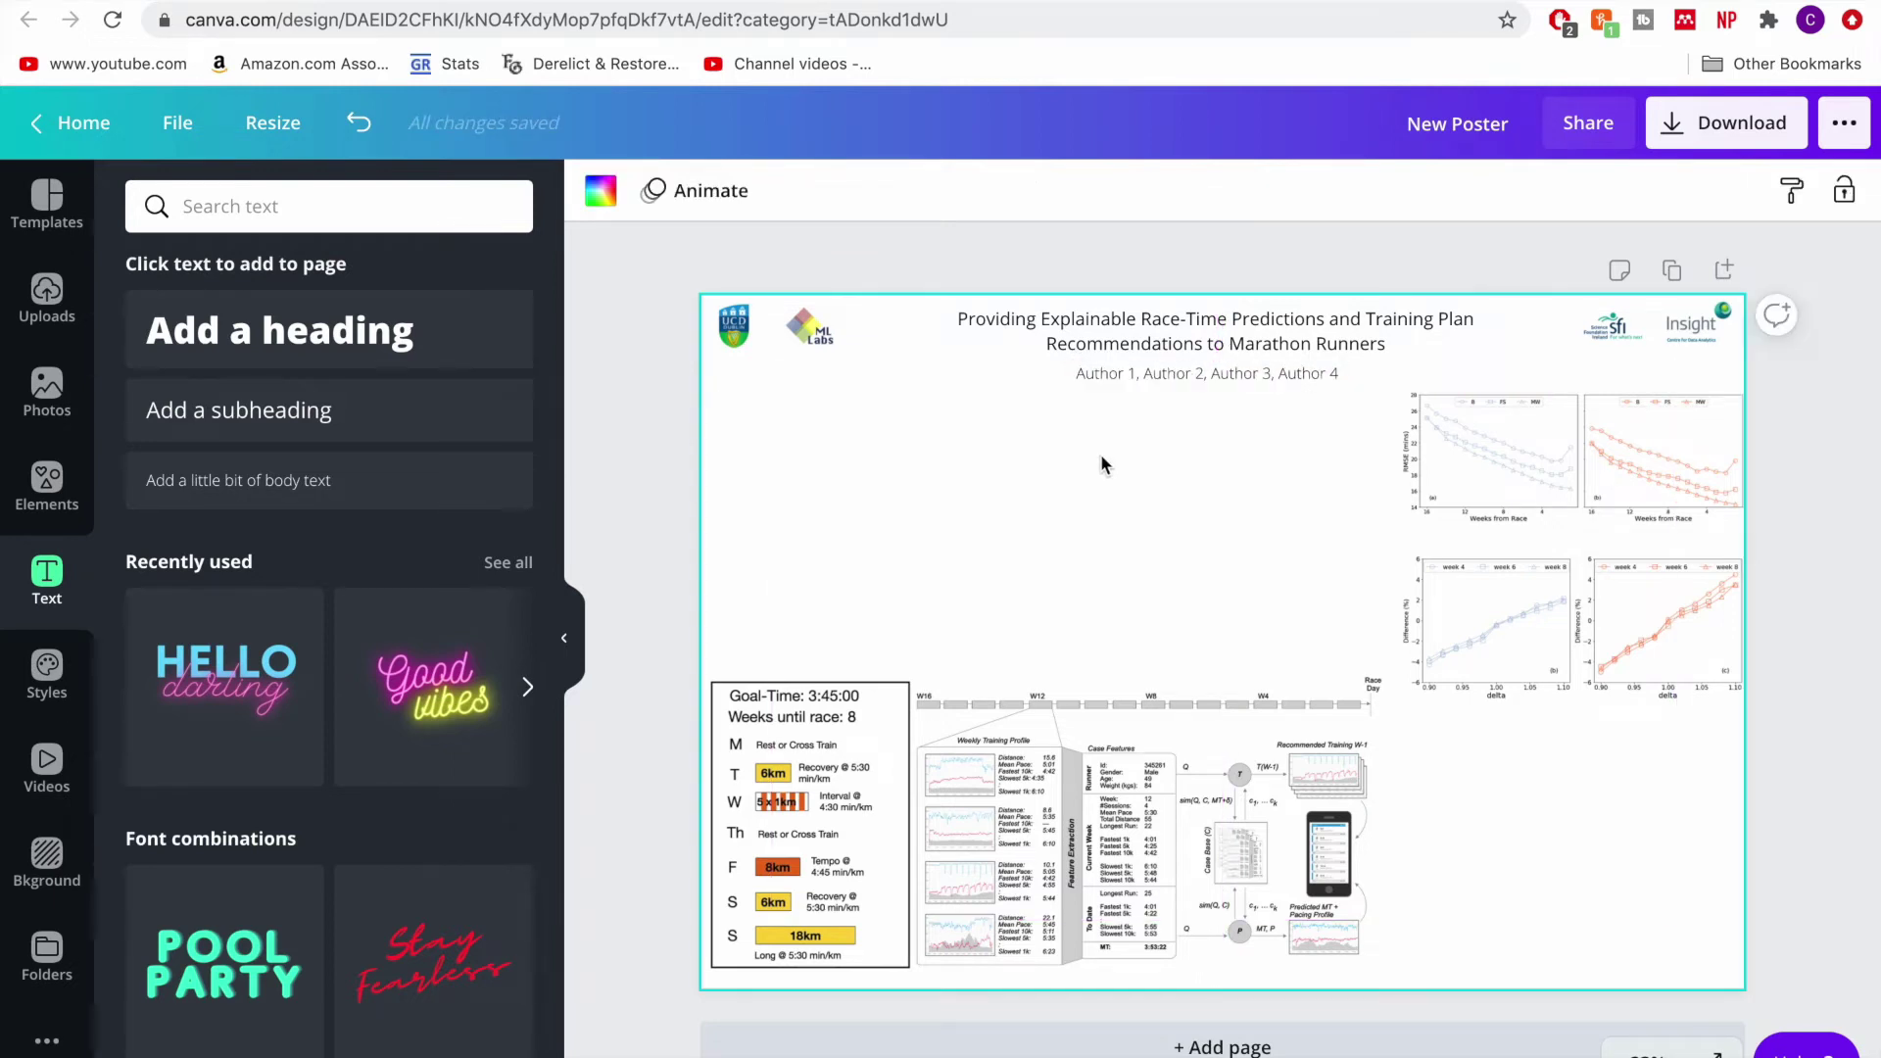
{"action": "left_click", "coordinate": [1175, 373]}
{"action": "left_click_drag", "start_coordinate": [1174, 372], "coordinate": [803, 374]}
- Remove the copied author text and shrink the contact email line under the logos
{"action": "key", "text": "ctrl+z"}
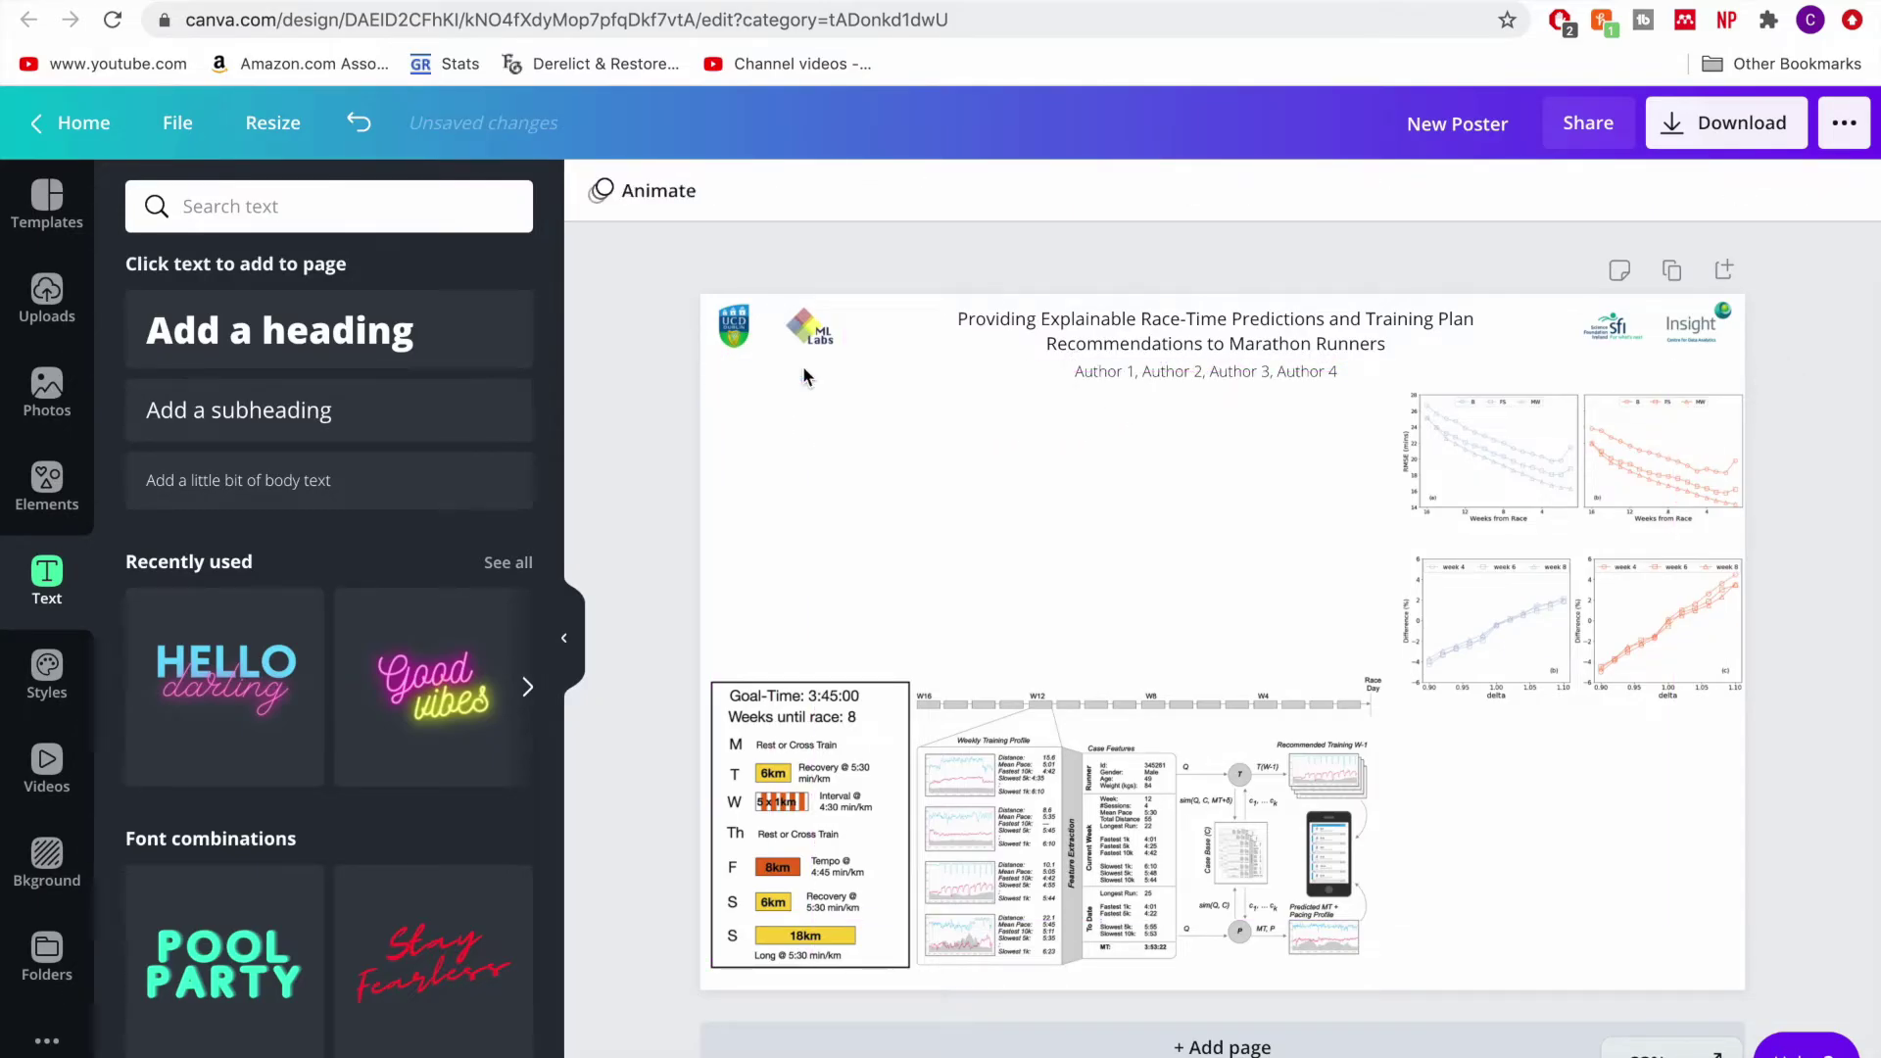
{"action": "double_click", "coordinate": [803, 367]}
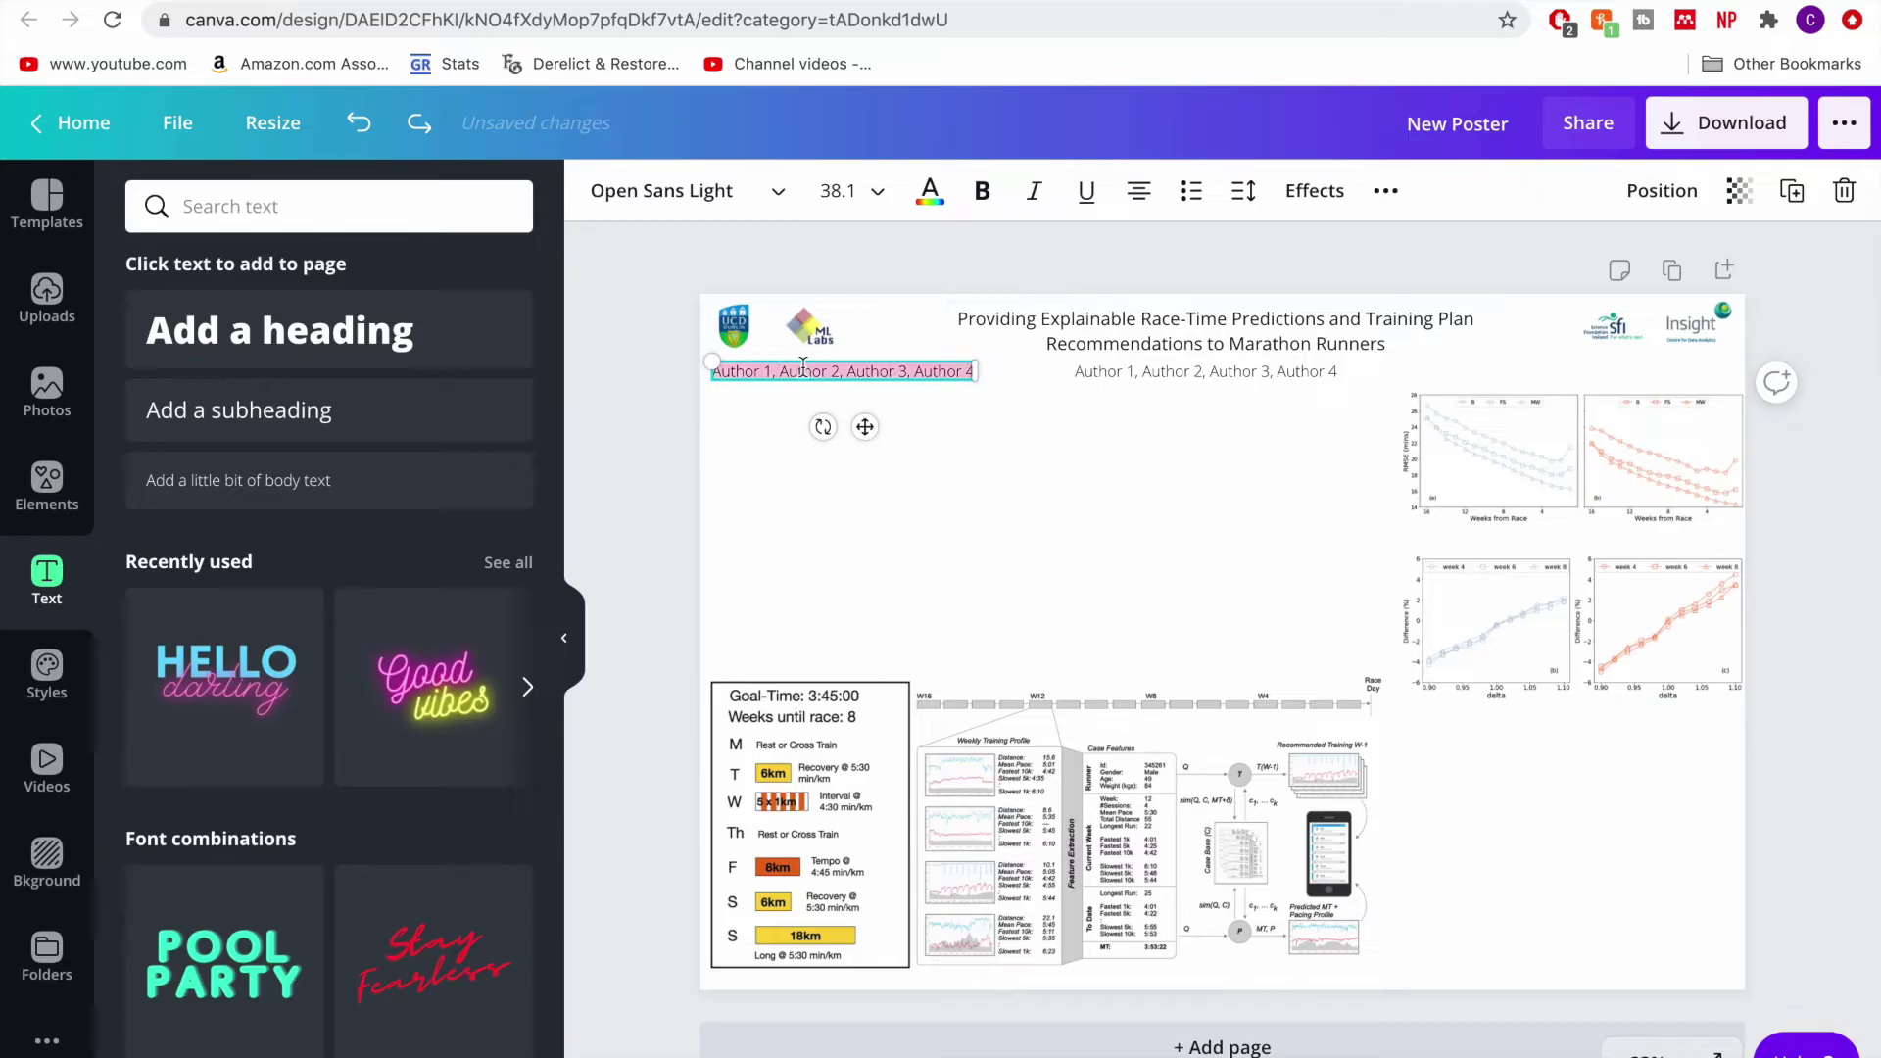
{"action": "key", "text": "BackSpace"}
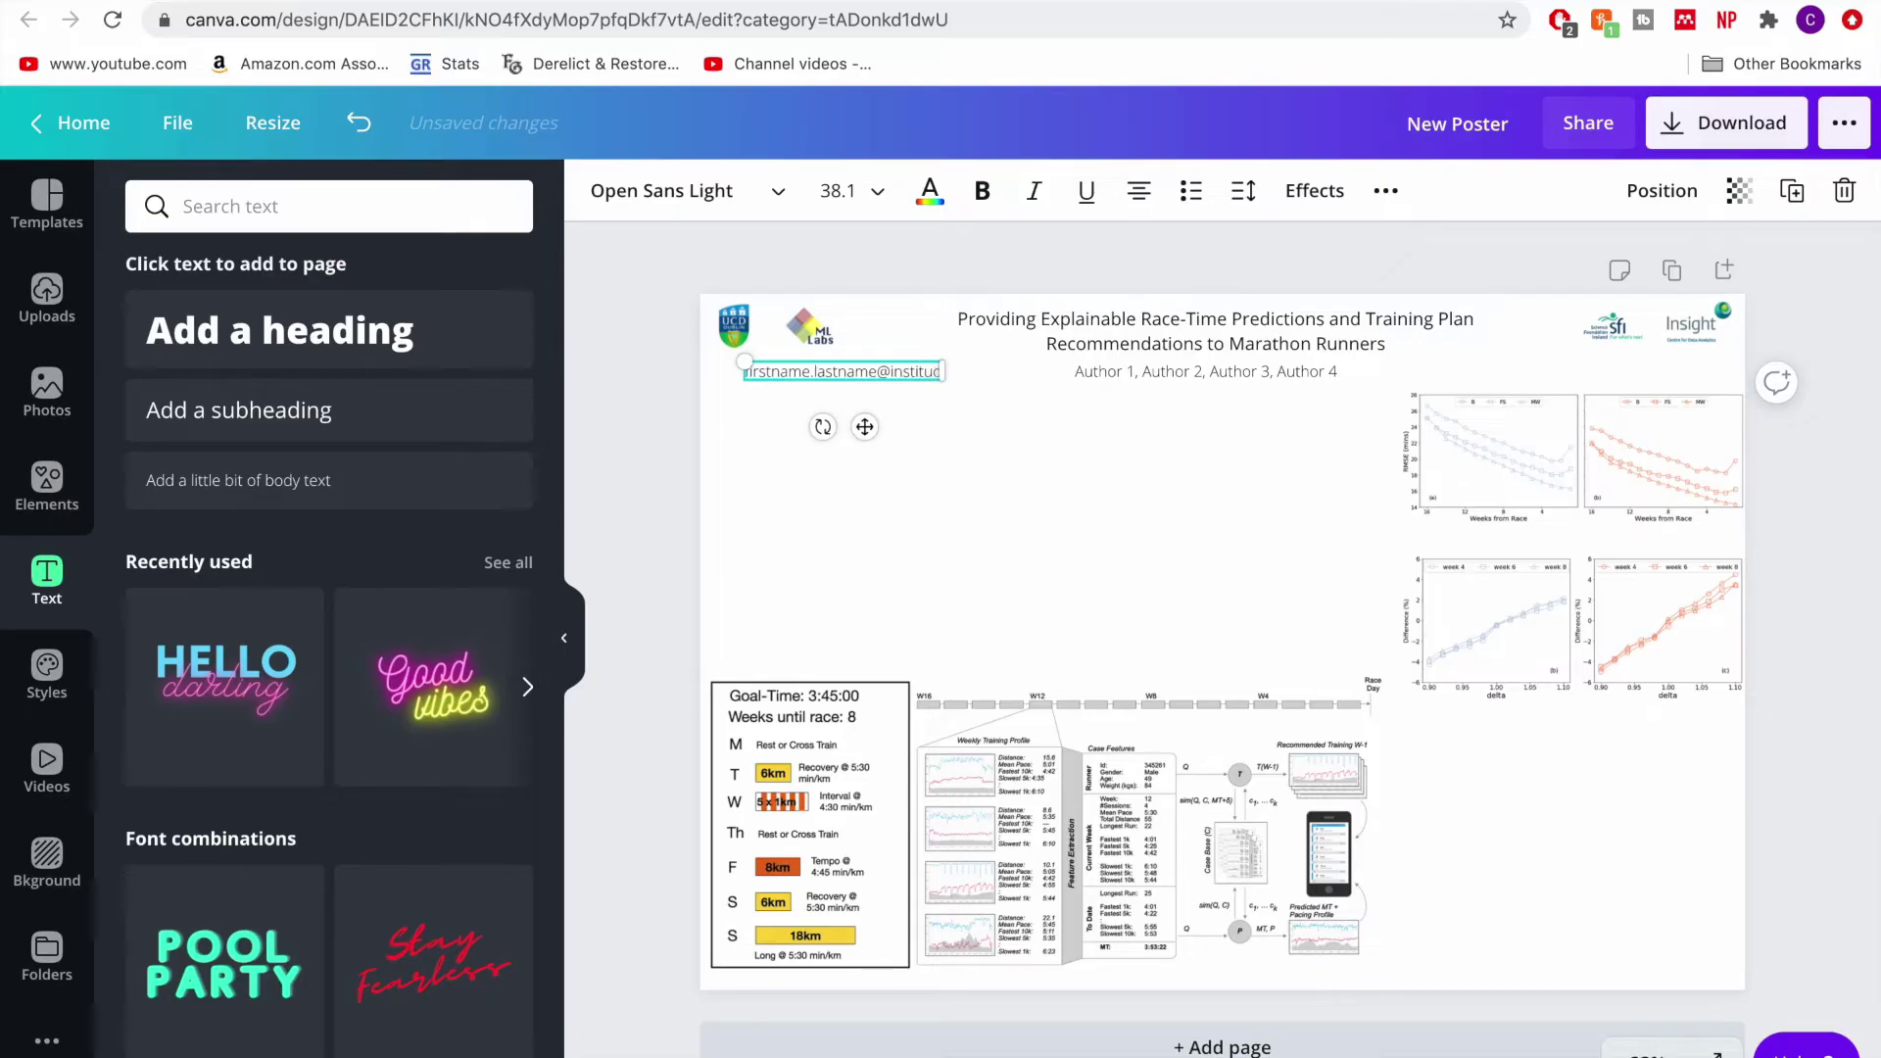
{"action": "left_click", "coordinate": [970, 449]}
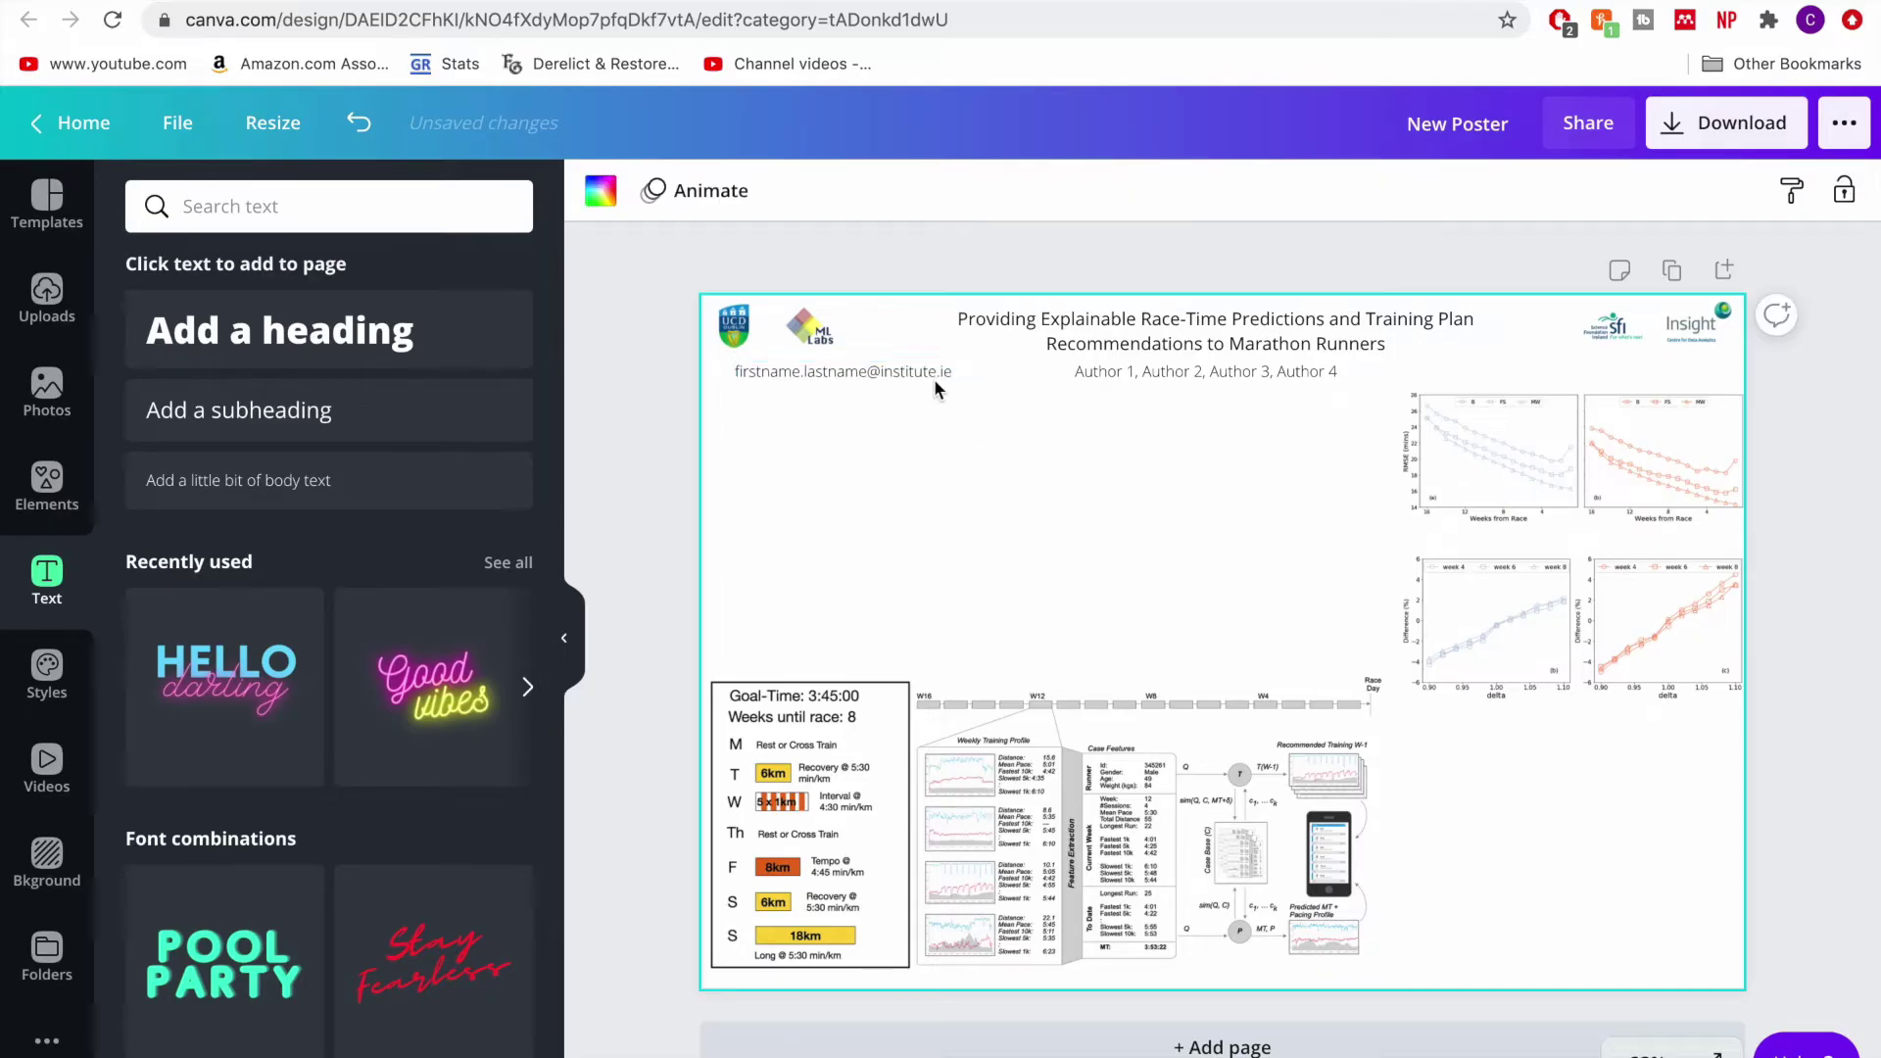
{"action": "left_click", "coordinate": [939, 376]}
{"action": "mouse_move", "coordinate": [737, 354]}
{"action": "left_mouse_down"}
{"action": "mouse_move", "coordinate": [815, 373]}
{"action": "mouse_move", "coordinate": [744, 368]}
{"action": "left_mouse_up"}
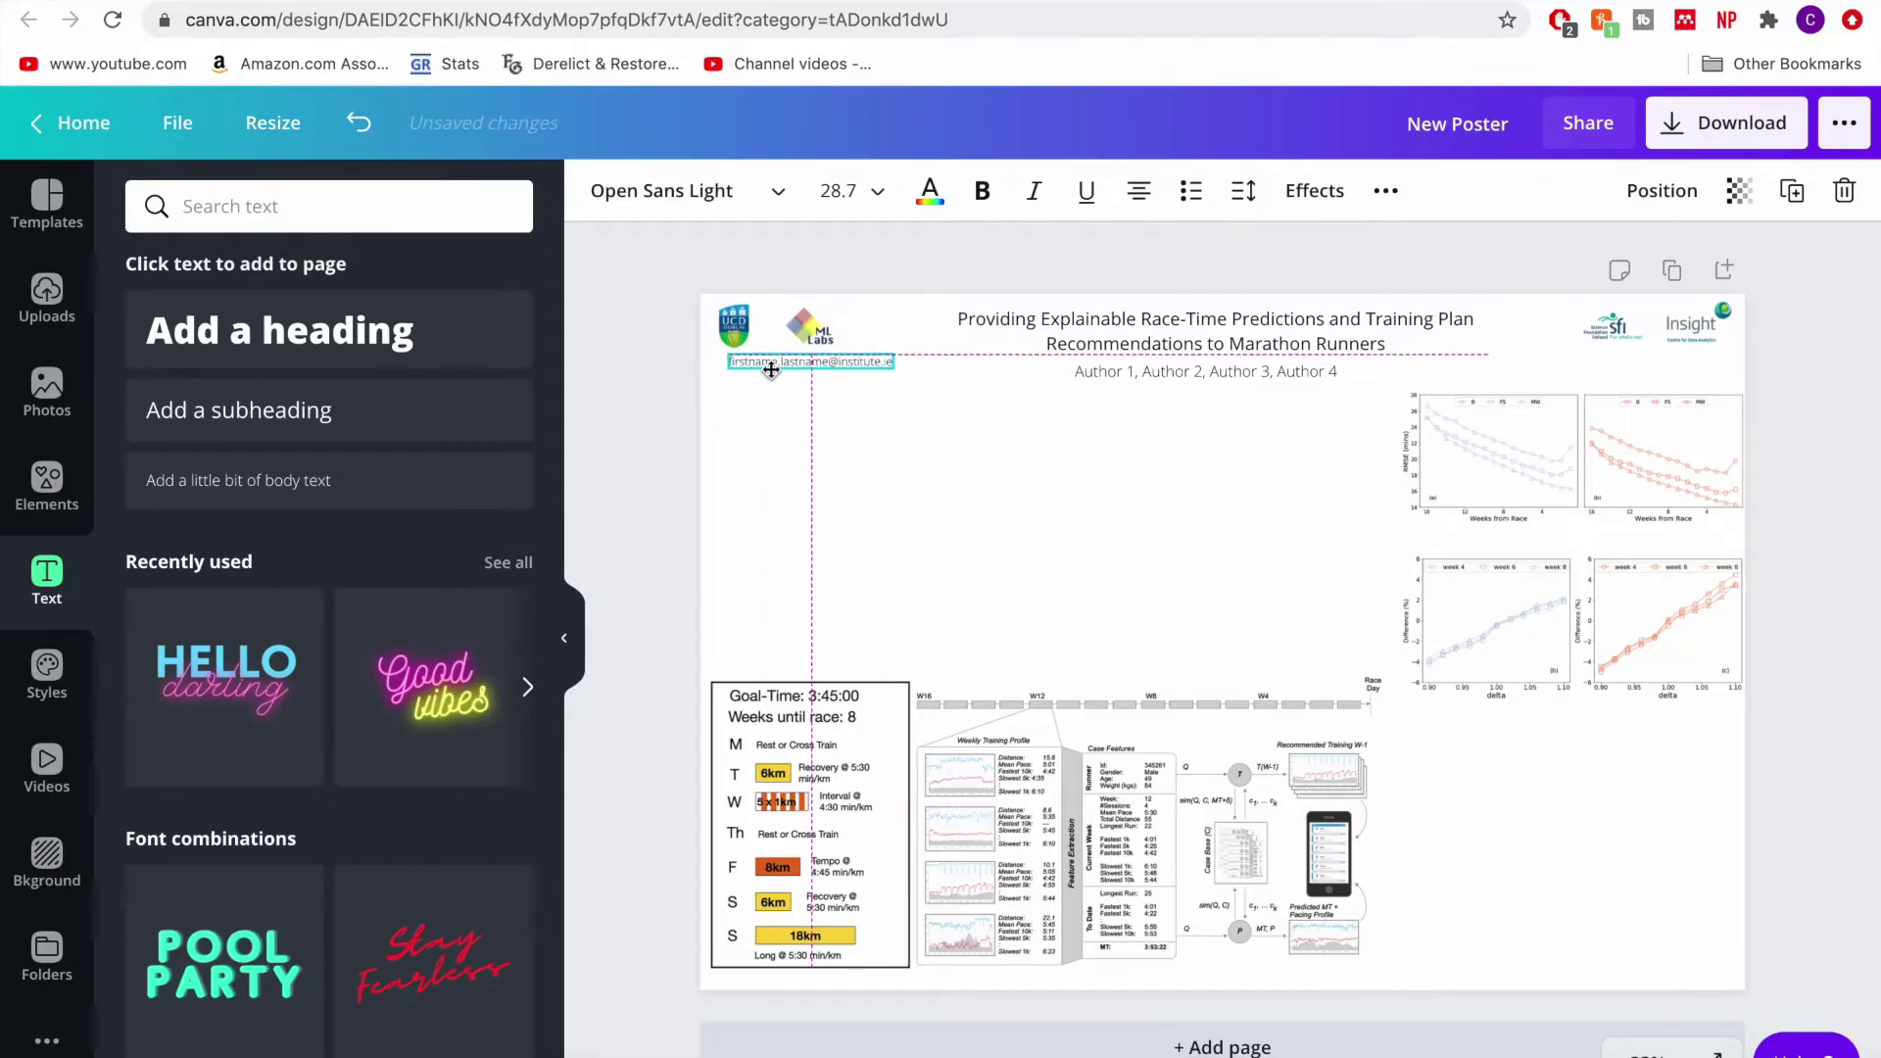
{"action": "left_click", "coordinate": [874, 490]}
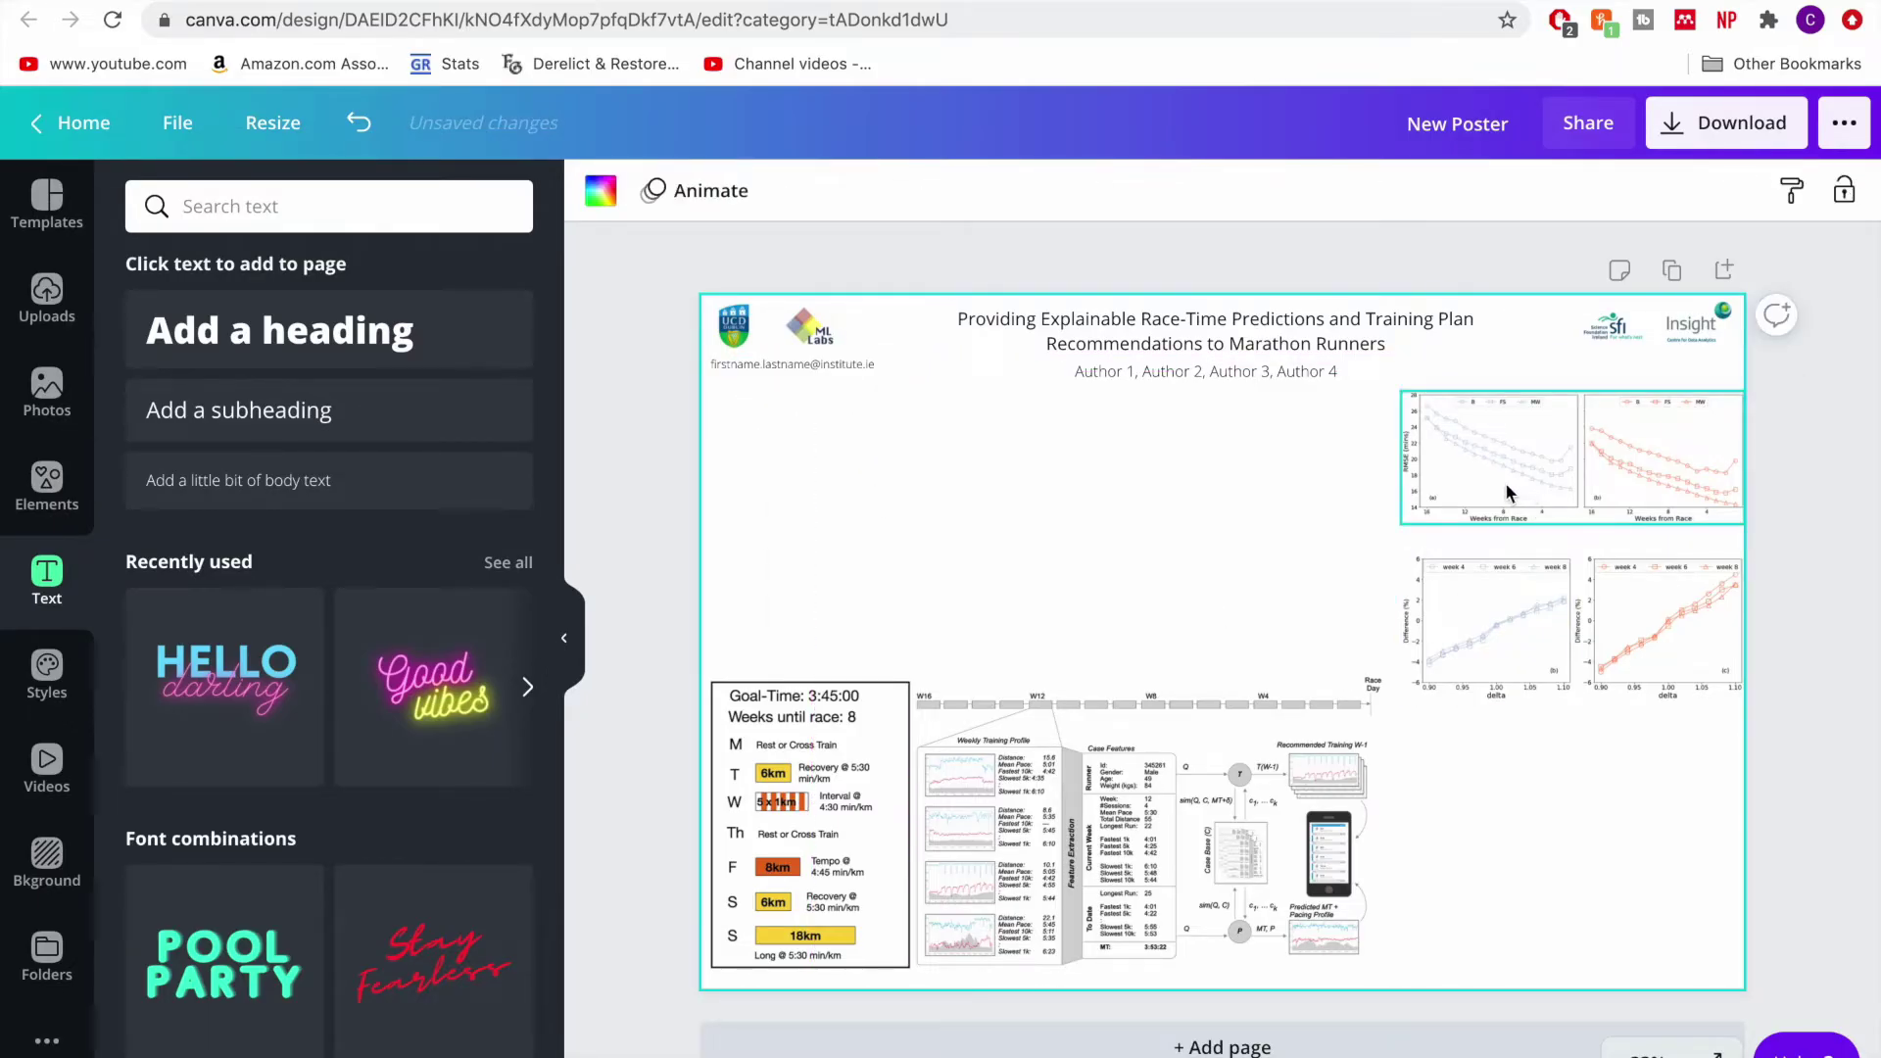
- Drag a copy of the email line down below the training-plan figure
{"action": "left_click", "coordinate": [772, 363]}
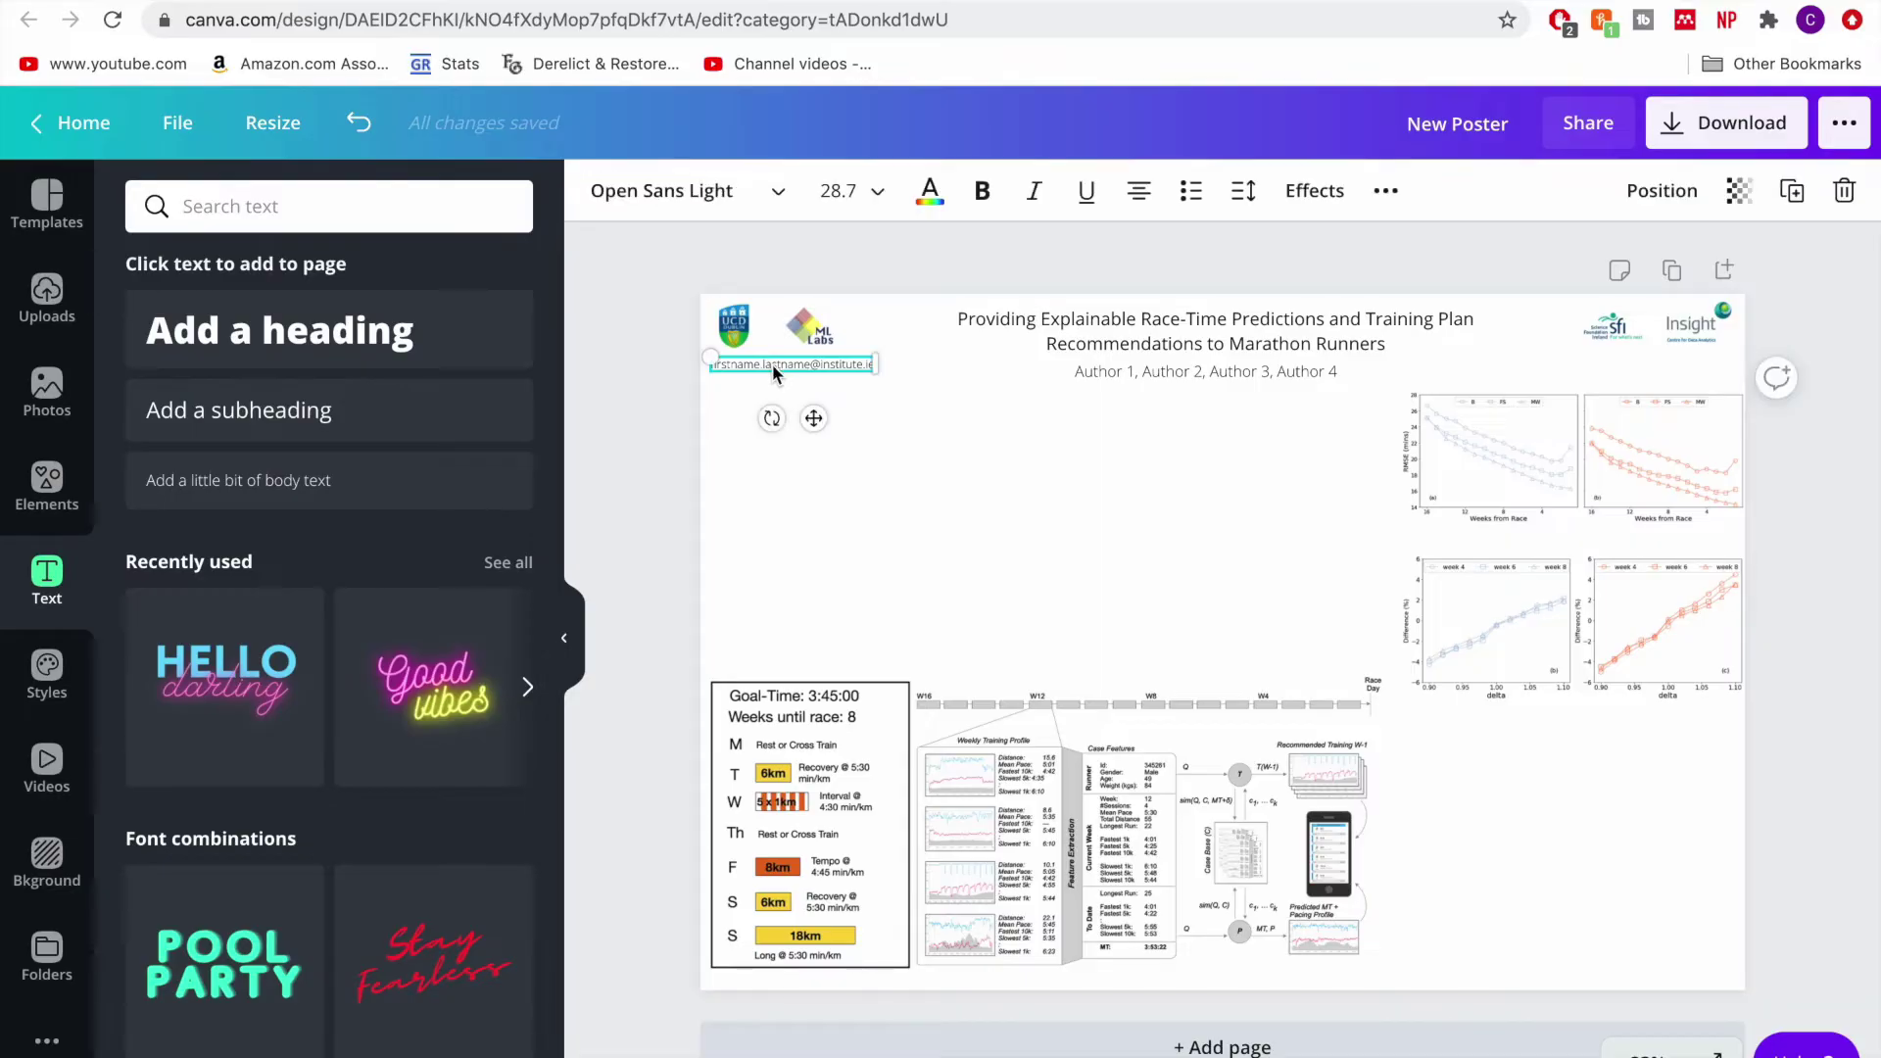
{"action": "left_click", "coordinate": [1072, 580]}
{"action": "left_click_drag", "start_coordinate": [854, 364], "coordinate": [853, 981]}
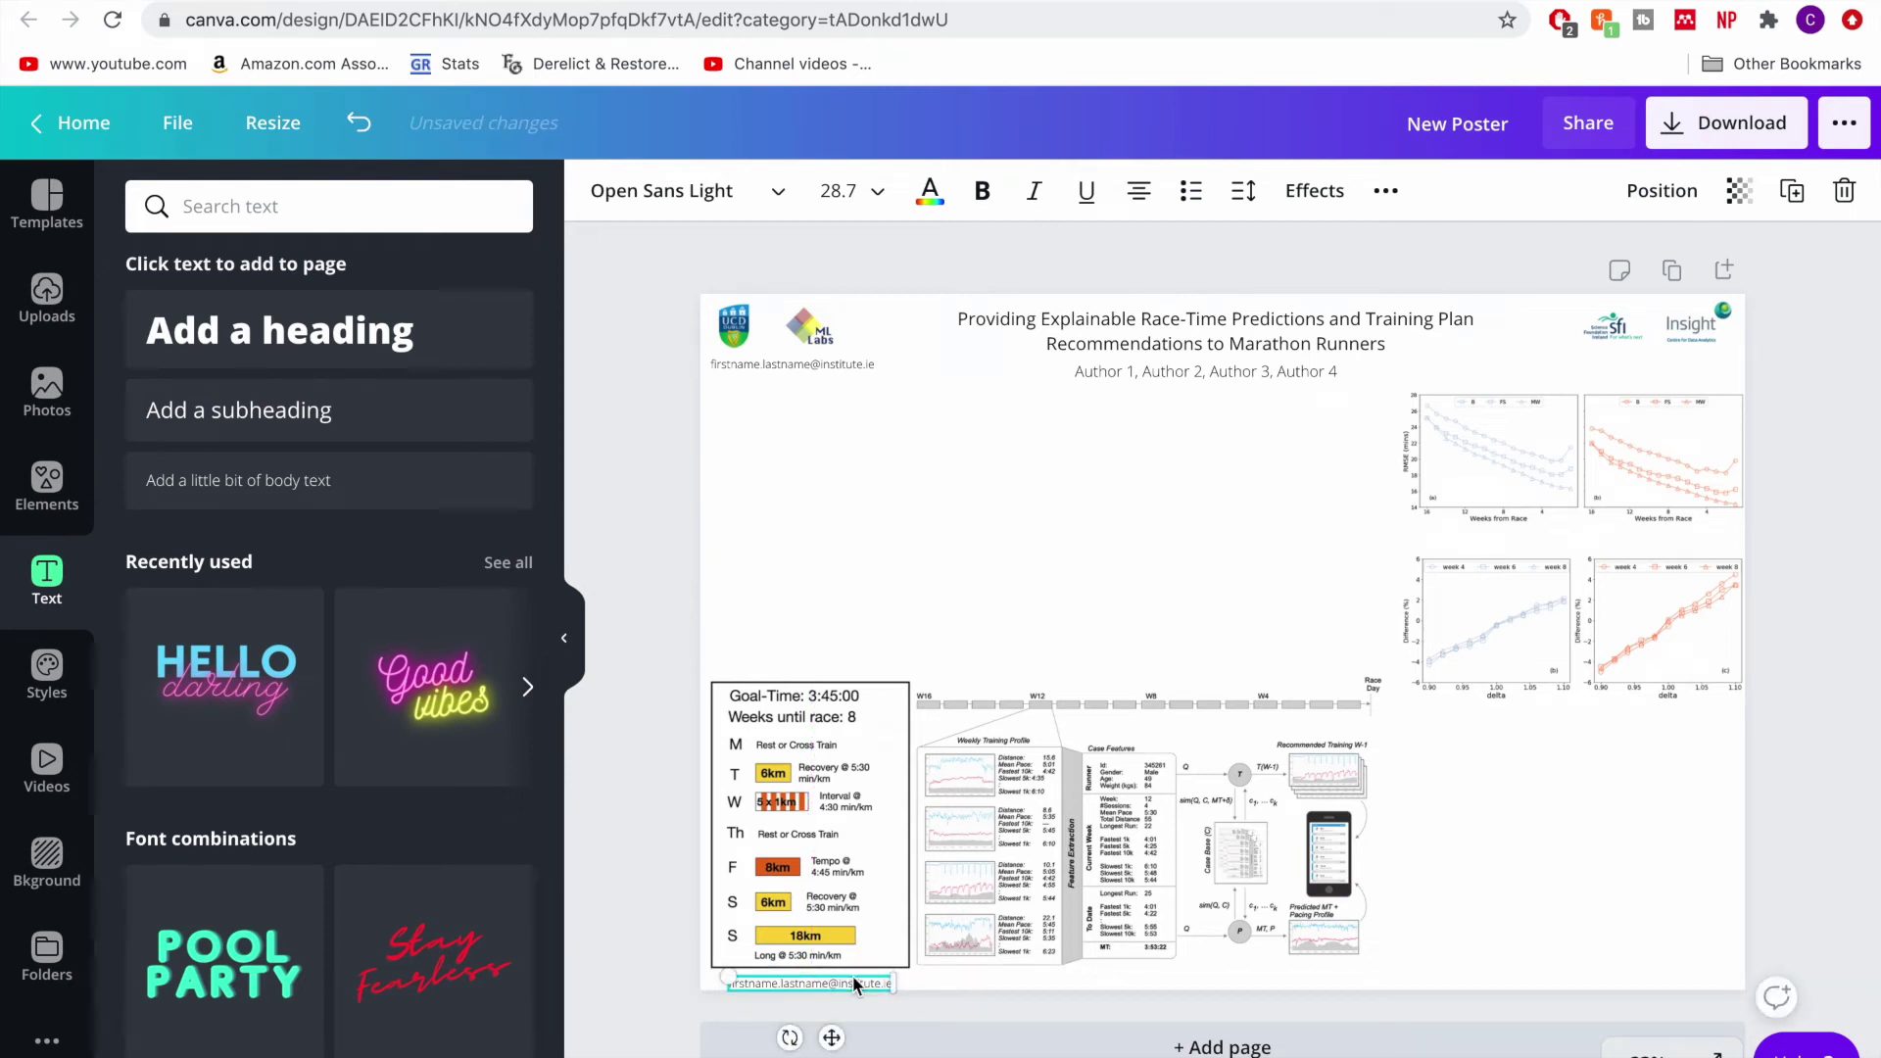
- Delete the bottom email copy and align the 'Sample Recommended Training Plan' caption under the figure
{"action": "key", "text": "Delete"}
{"action": "left_click", "coordinate": [1001, 964]}
{"action": "left_click", "coordinate": [999, 975]}
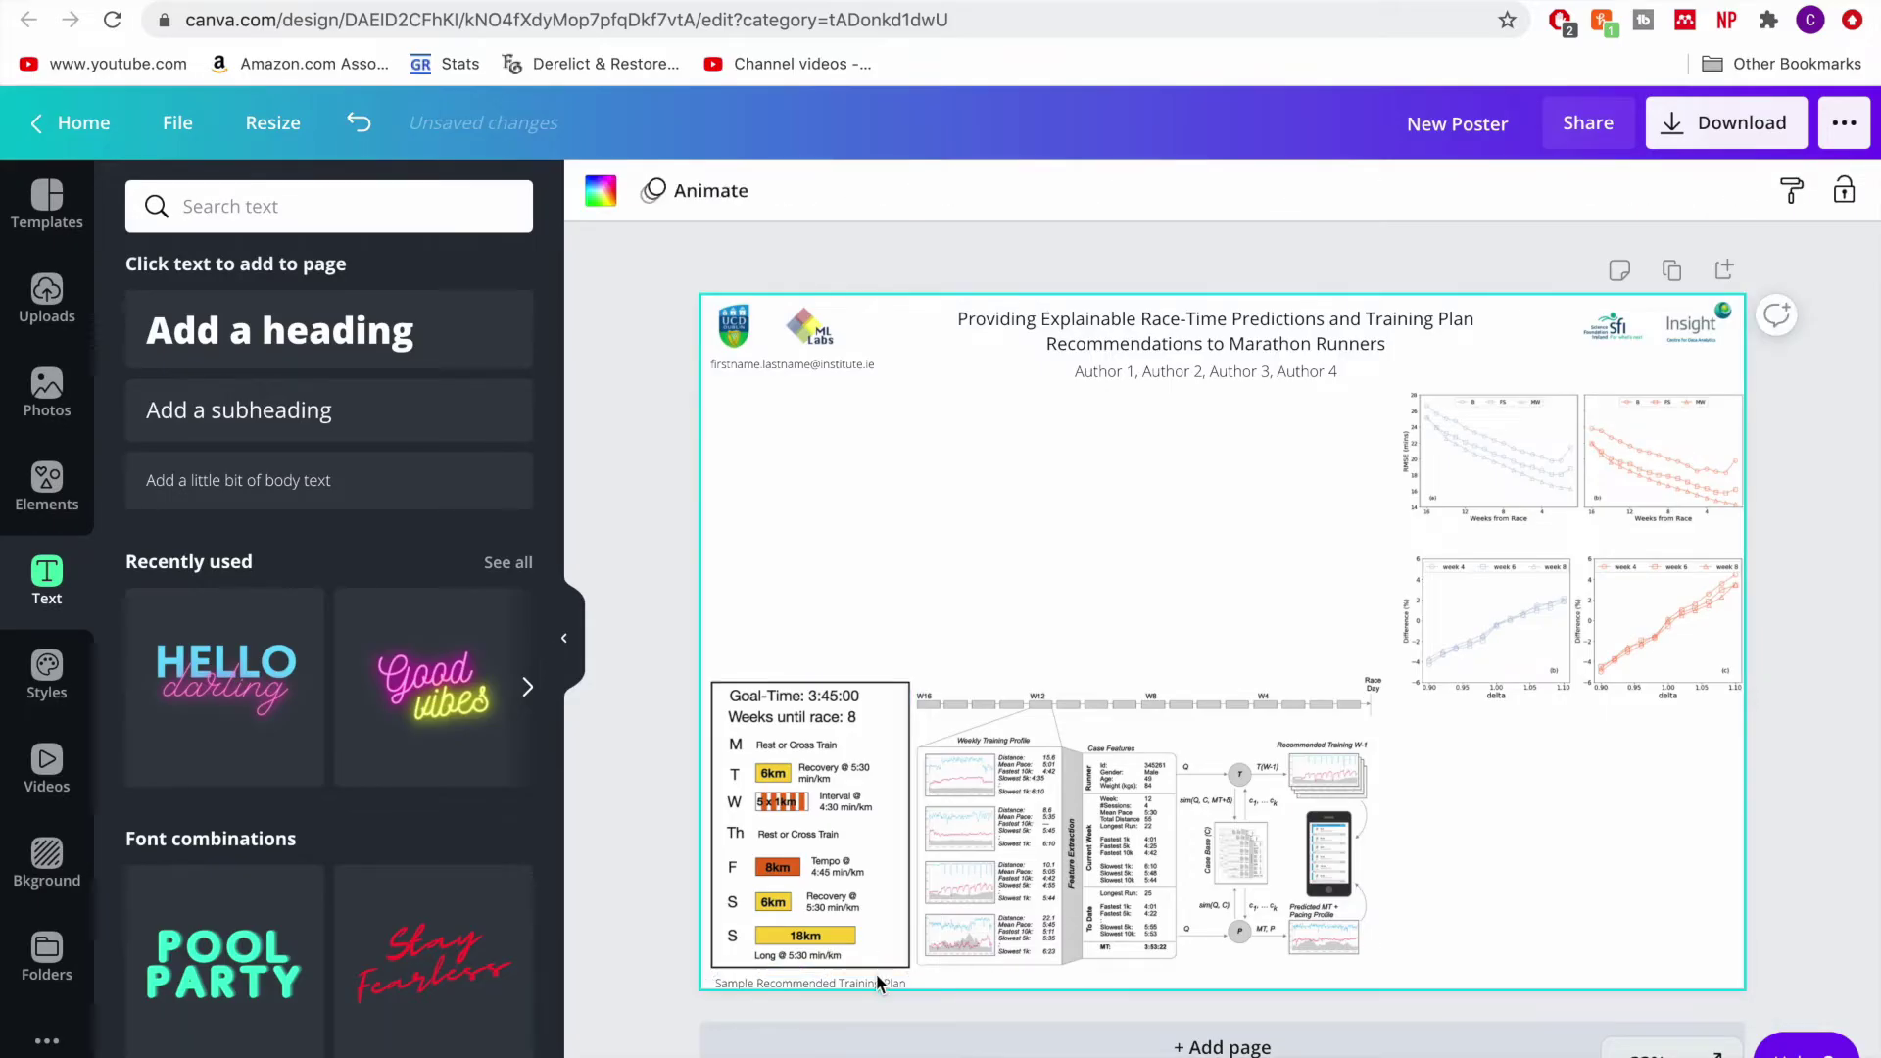
{"action": "left_click", "coordinate": [868, 982]}
{"action": "left_click_drag", "start_coordinate": [866, 976], "coordinate": [864, 981]}
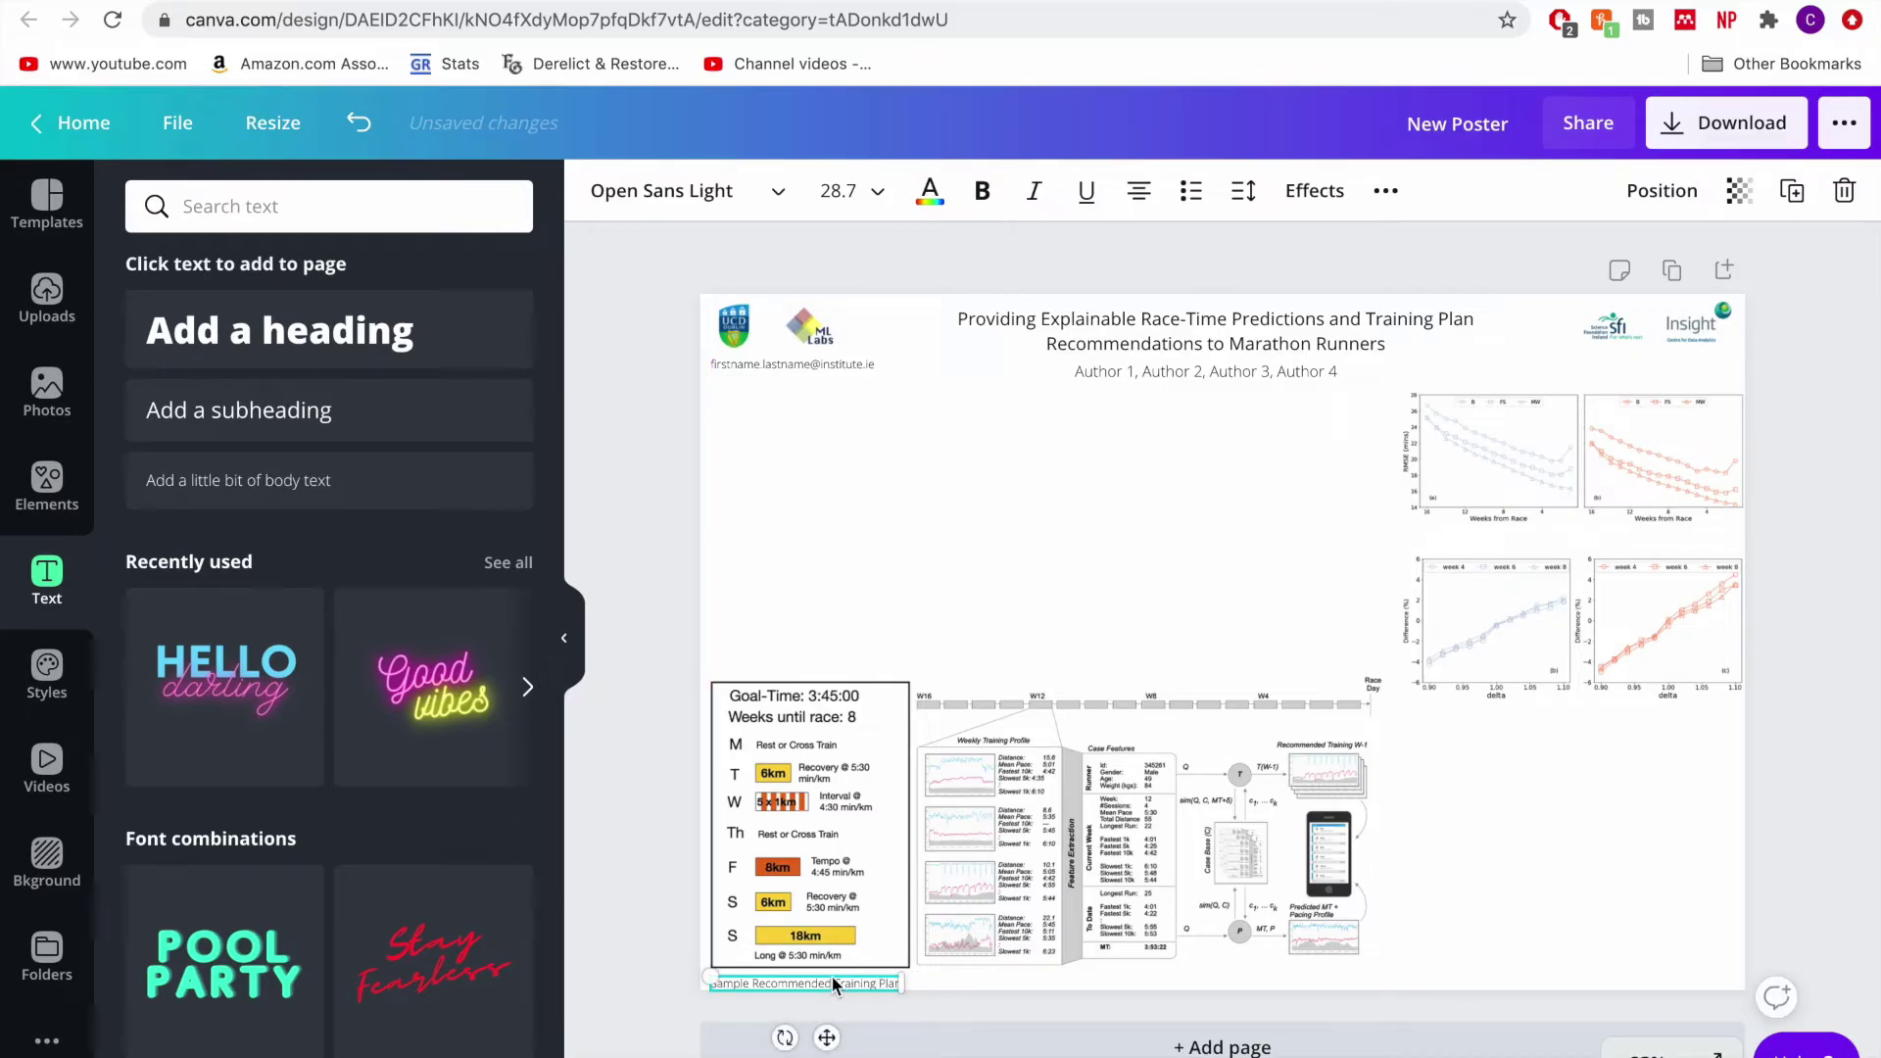
{"action": "left_click", "coordinate": [1498, 930]}
- At 50% zoom, nudge the caption left and down under the training-plan figure
{"action": "scroll", "coordinate": [1499, 927], "scroll_direction": "up", "scroll_amount": 3}
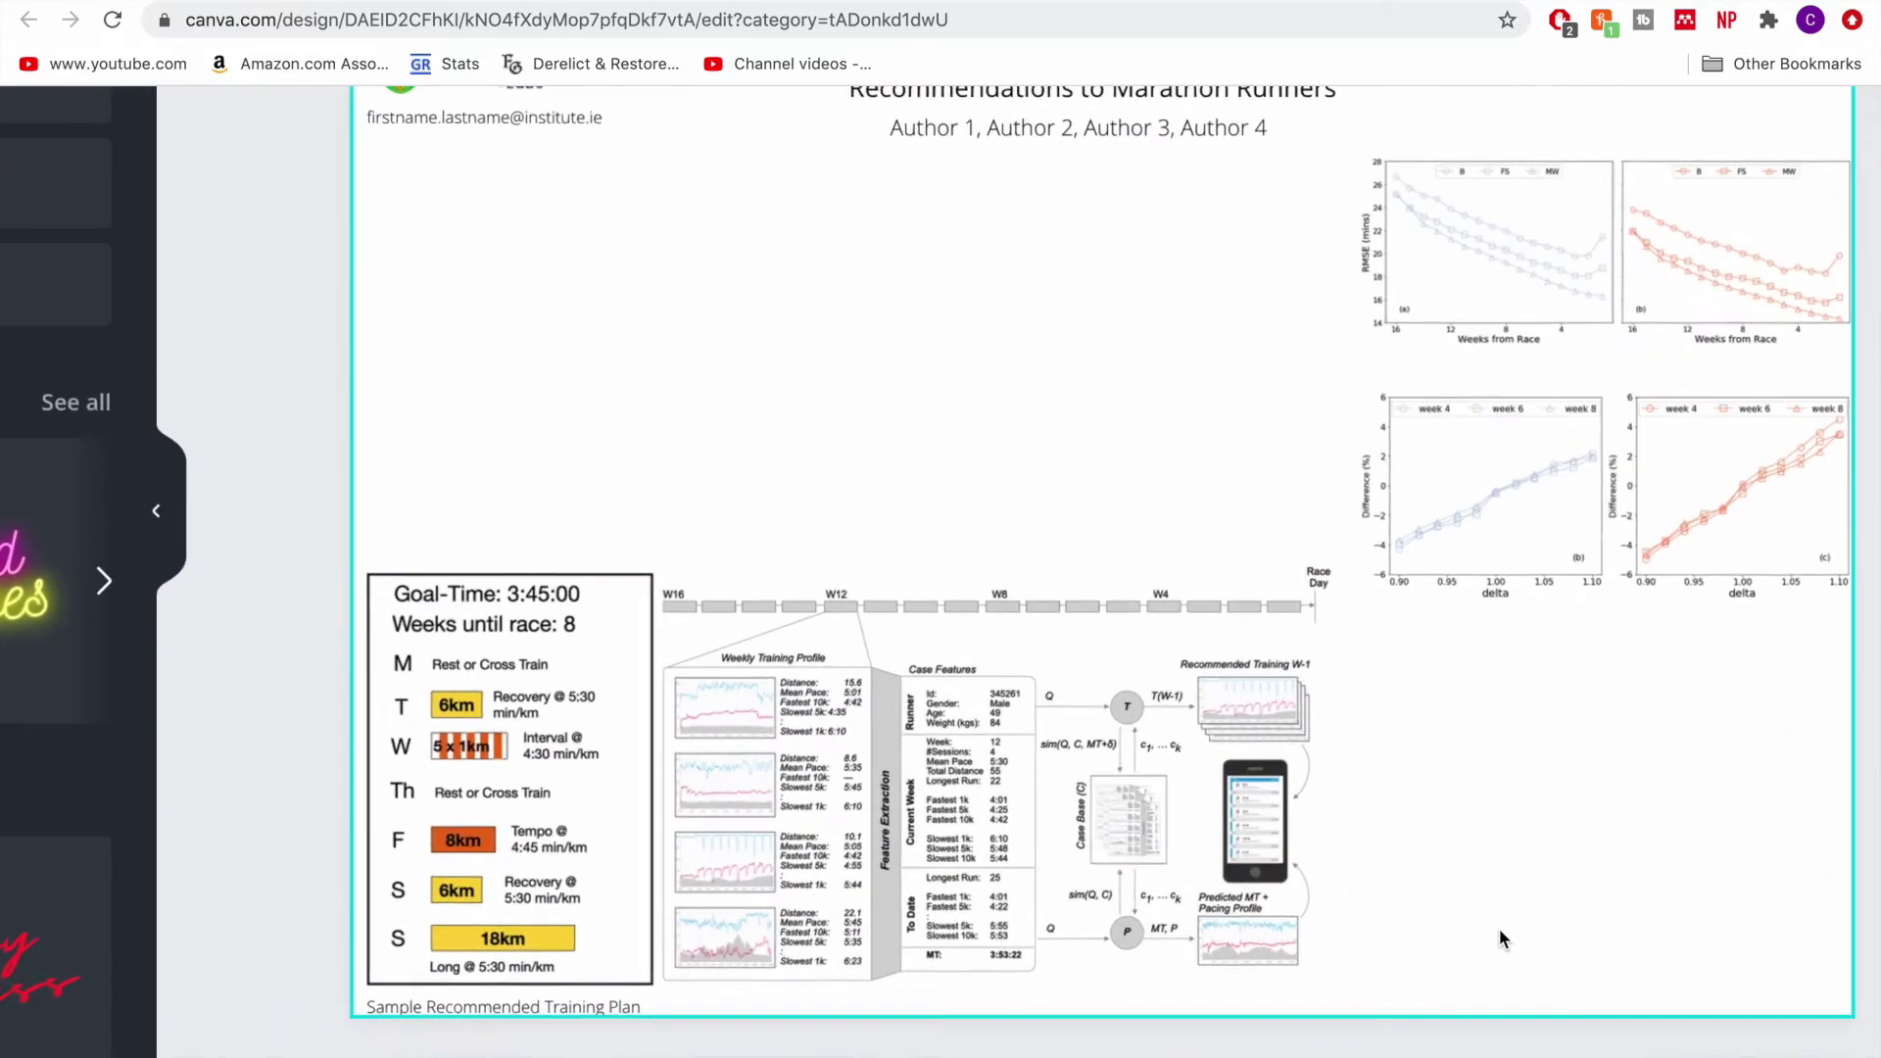
{"action": "scroll", "coordinate": [1457, 921], "scroll_direction": "up", "scroll_amount": 2}
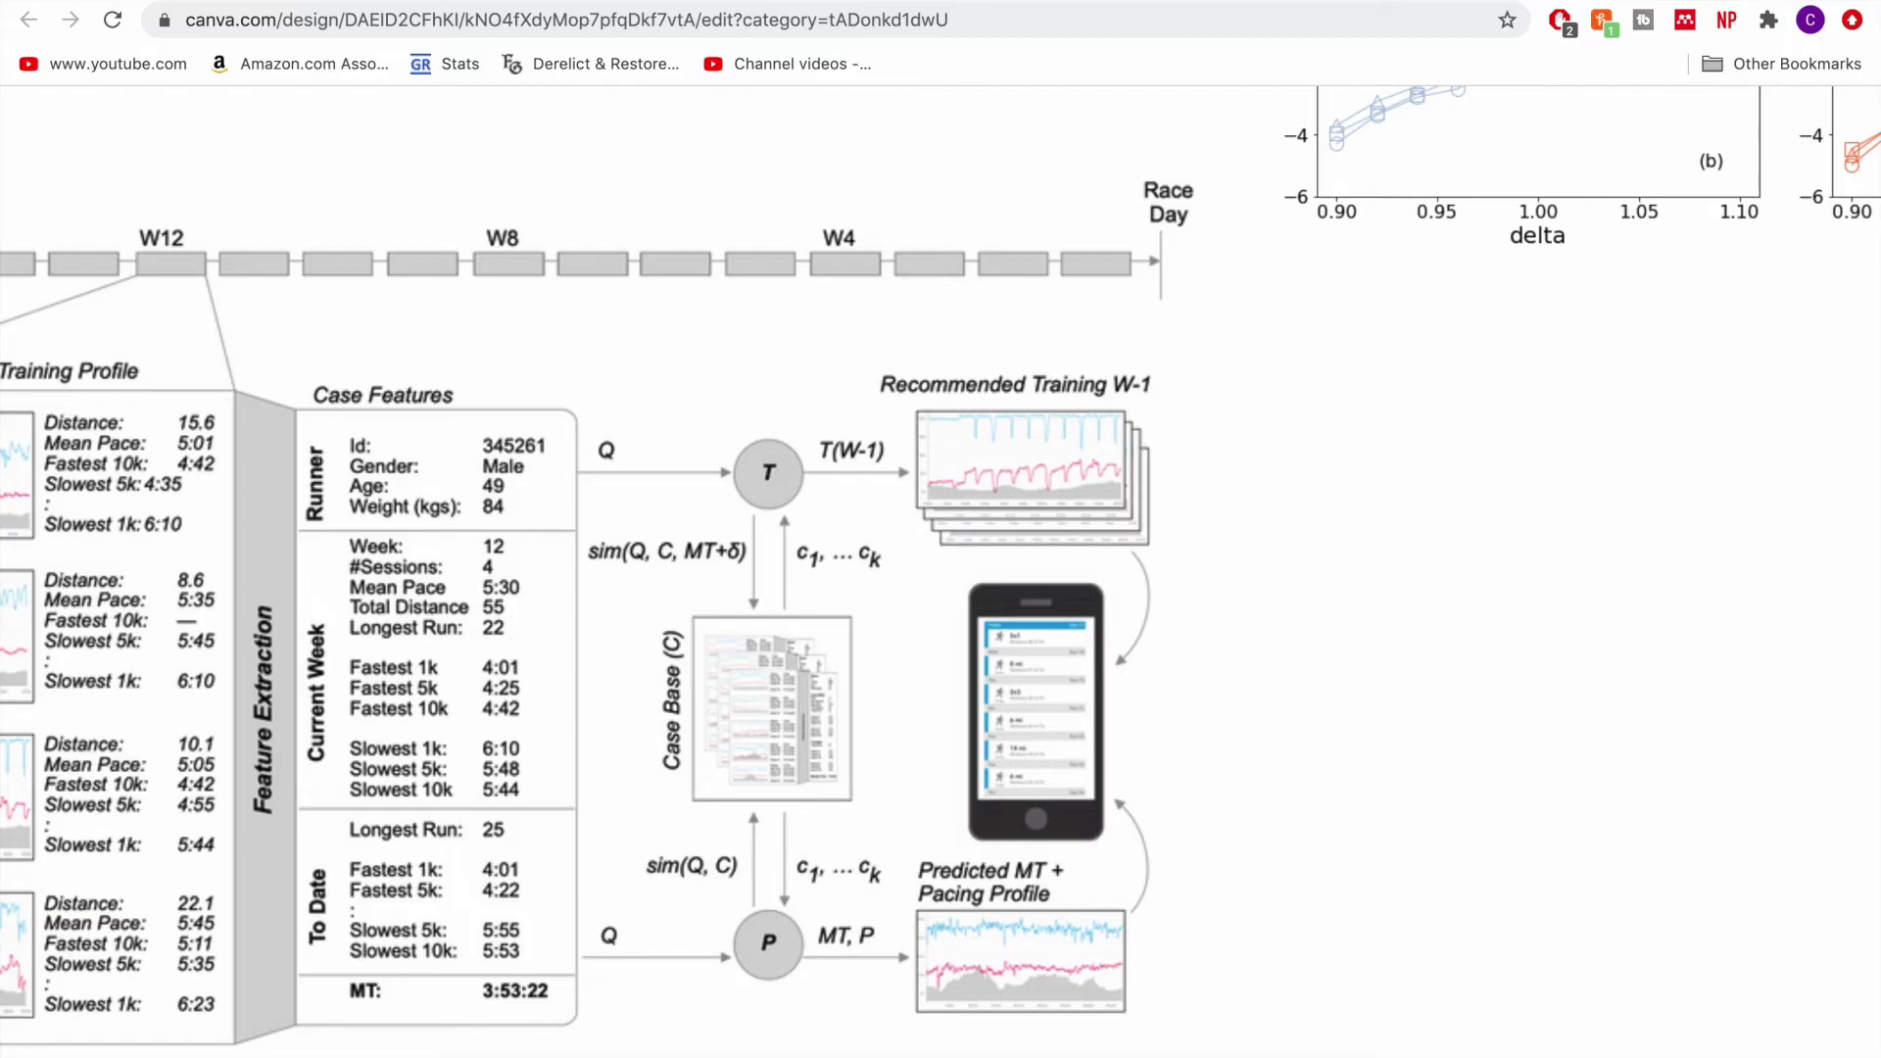
{"action": "scroll", "coordinate": [1489, 1016], "scroll_direction": "down", "scroll_amount": 5}
{"action": "left_click", "coordinate": [1655, 1052]}
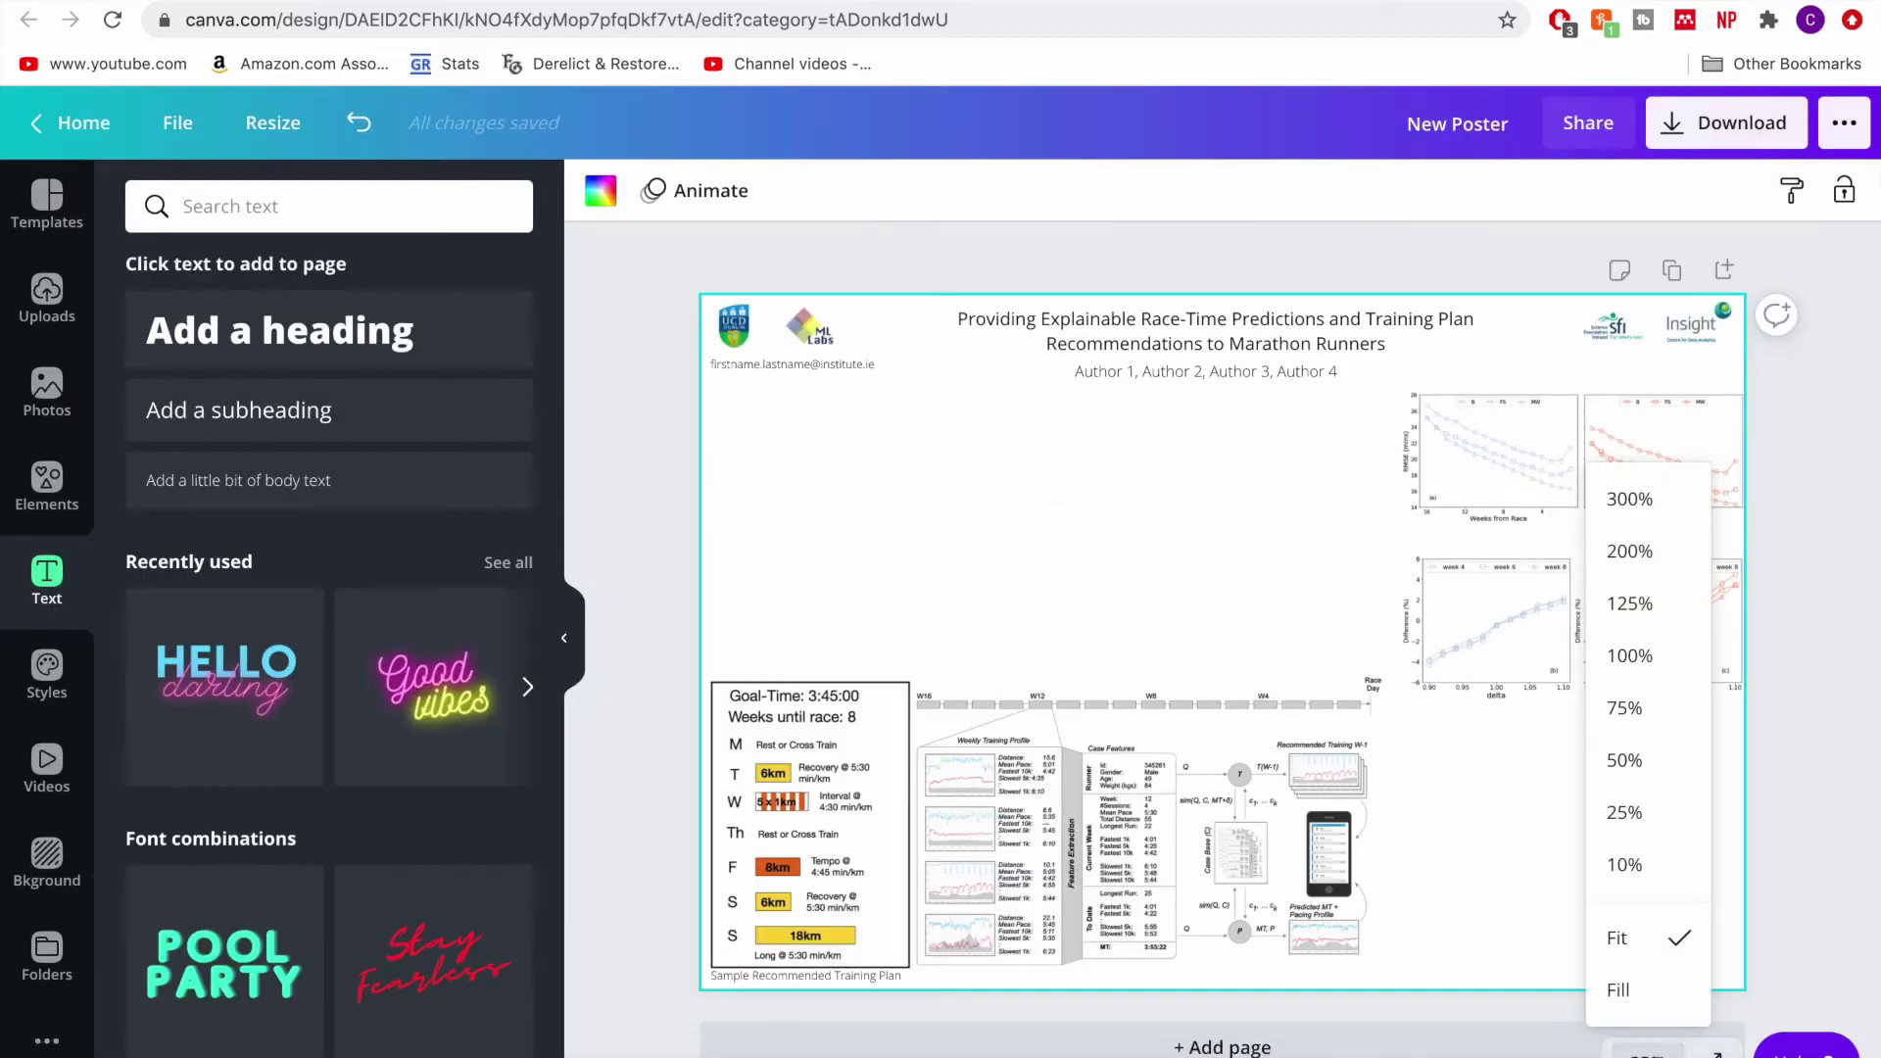
{"action": "left_click", "coordinate": [1625, 755]}
{"action": "scroll", "coordinate": [1115, 824], "scroll_direction": "left", "scroll_amount": 5}
{"action": "scroll", "coordinate": [1114, 824], "scroll_direction": "down", "scroll_amount": 4}
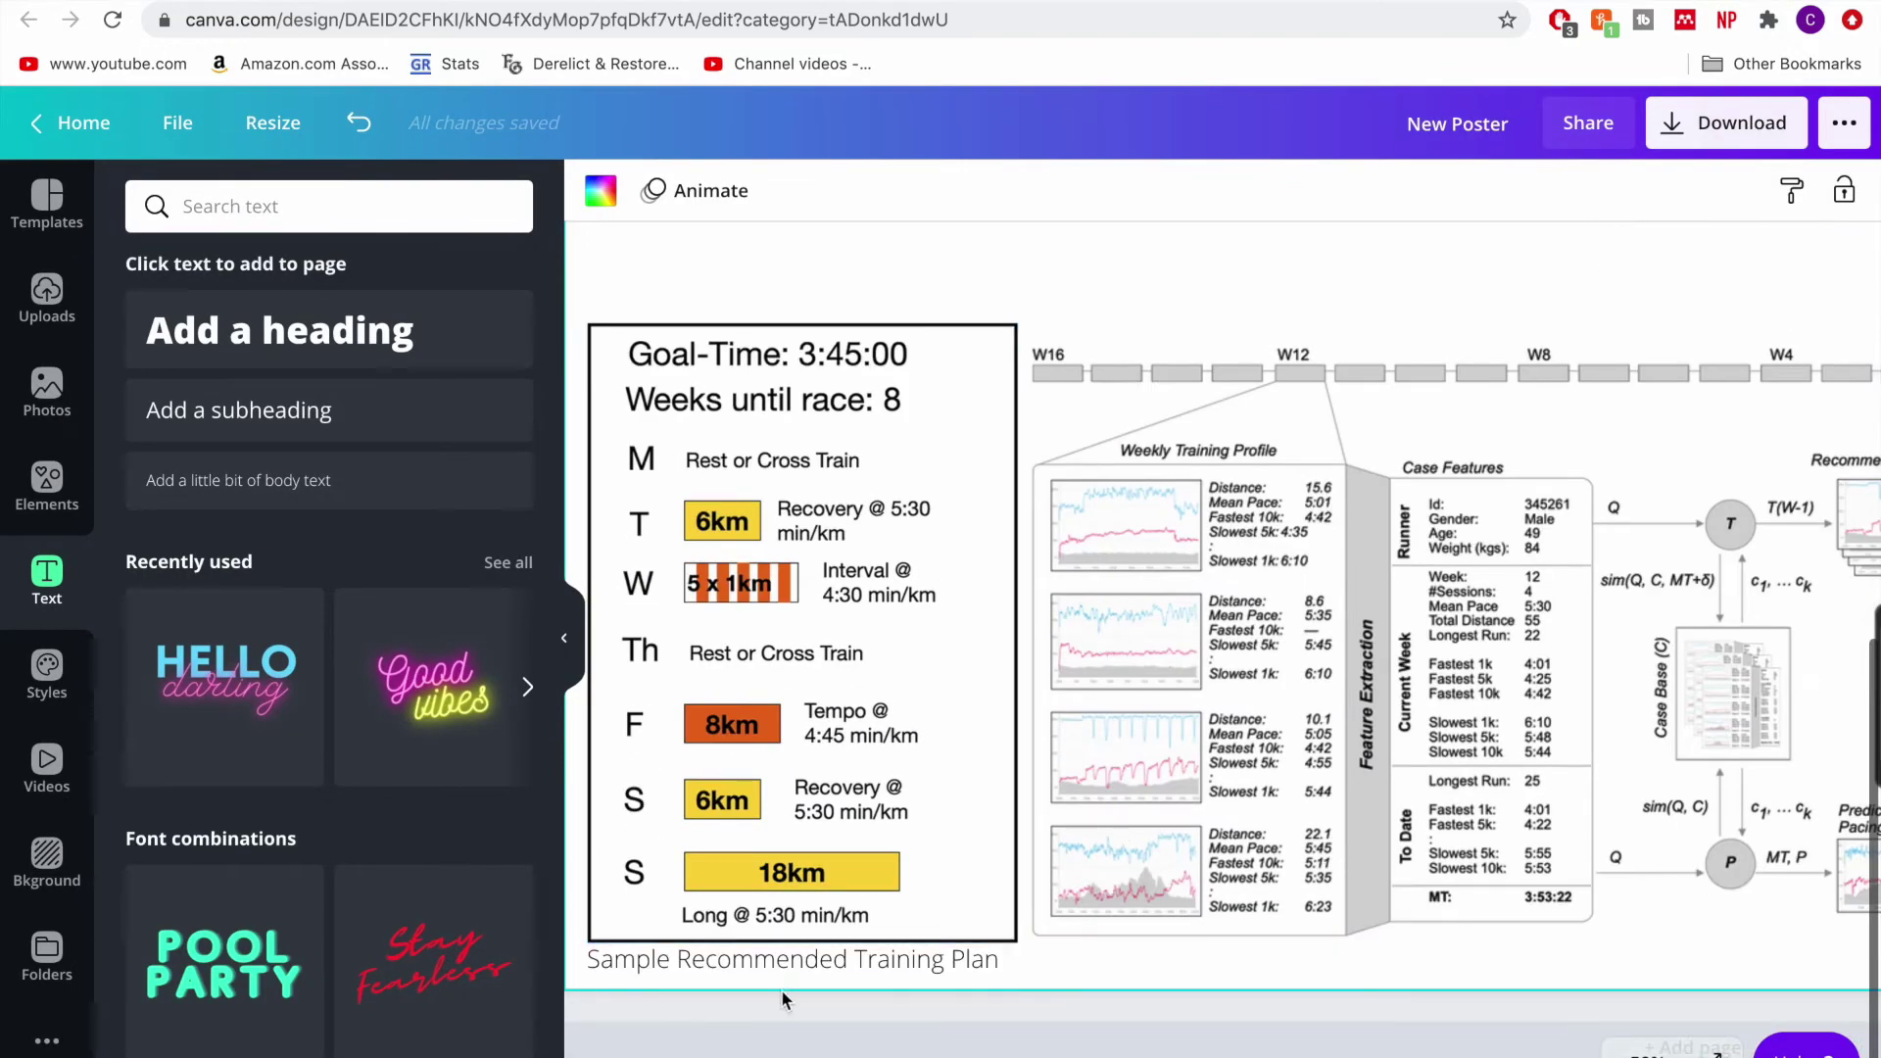
{"action": "left_click", "coordinate": [784, 970]}
{"action": "mouse_move", "coordinate": [783, 972]}
{"action": "left_mouse_down"}
{"action": "mouse_move", "coordinate": [766, 974]}
{"action": "mouse_move", "coordinate": [797, 980]}
{"action": "left_mouse_up"}
- At 100% zoom, fine-tune the caption's position under the figure
{"action": "left_click", "coordinate": [1665, 1049]}
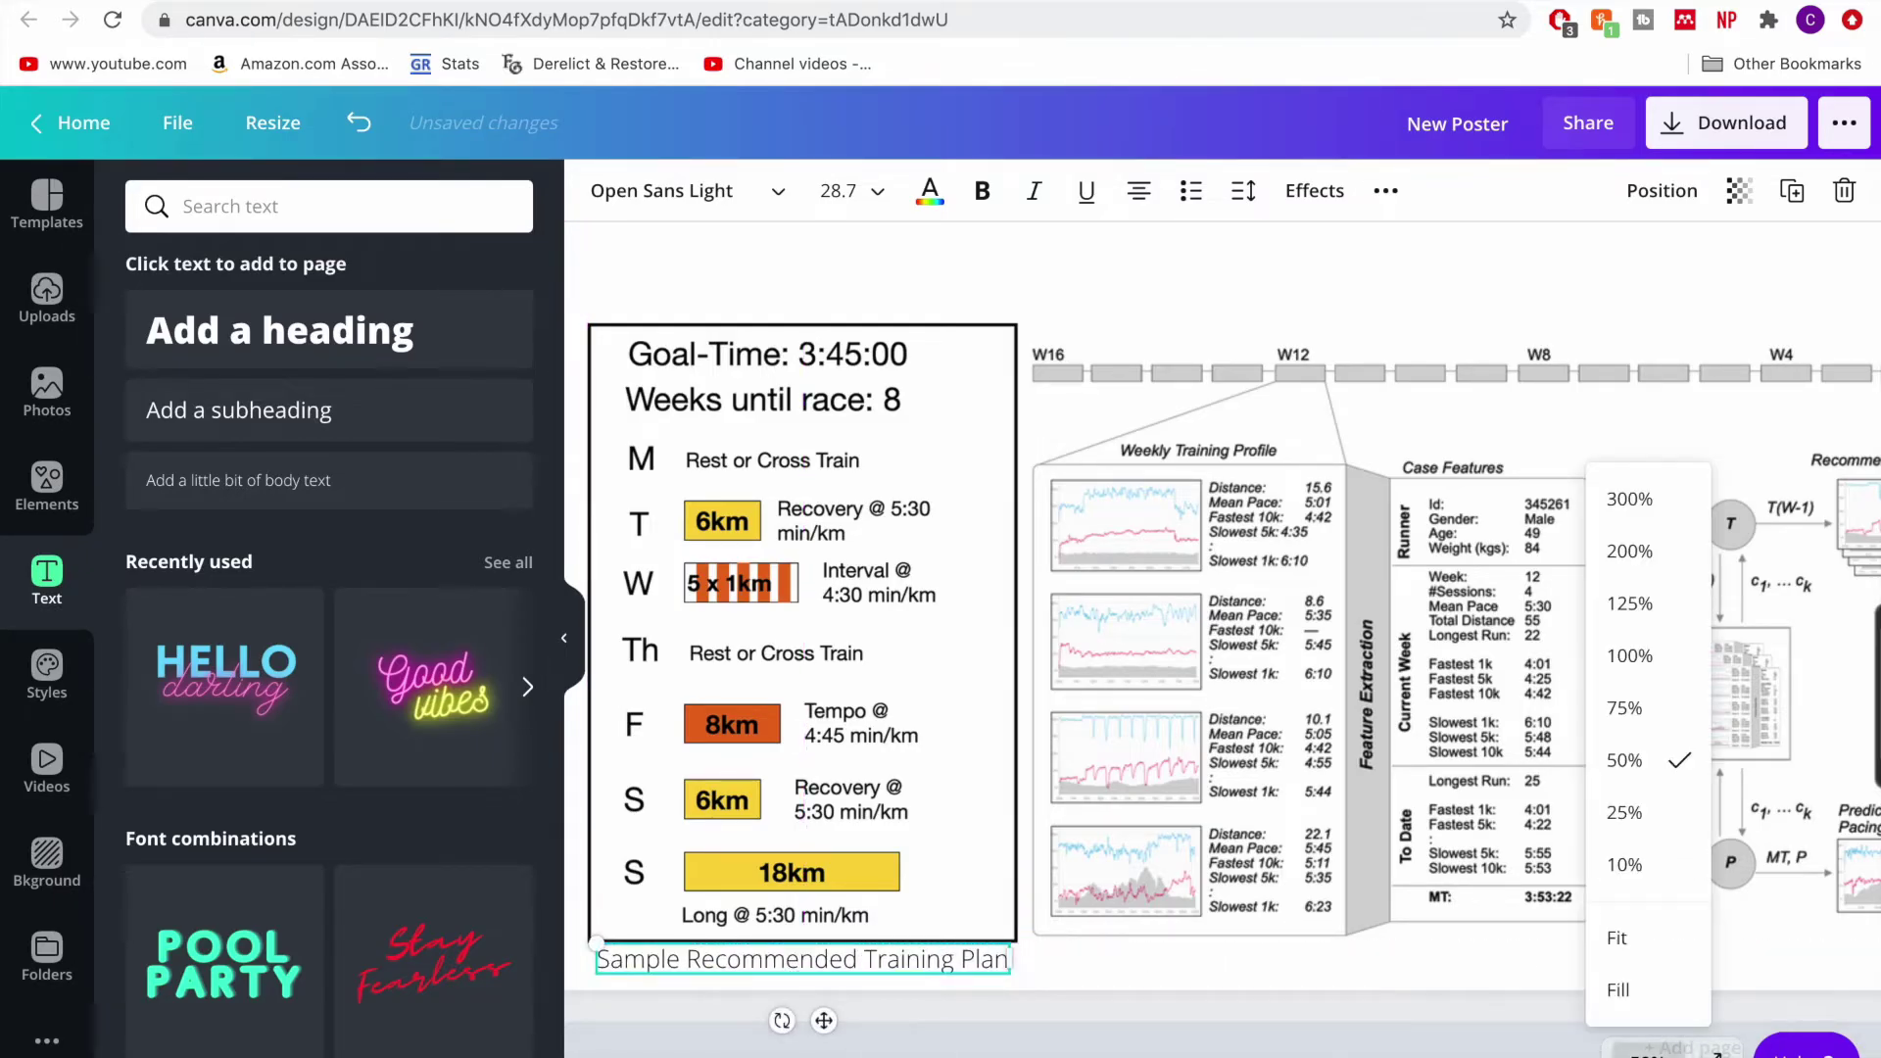
{"action": "left_click", "coordinate": [1629, 656]}
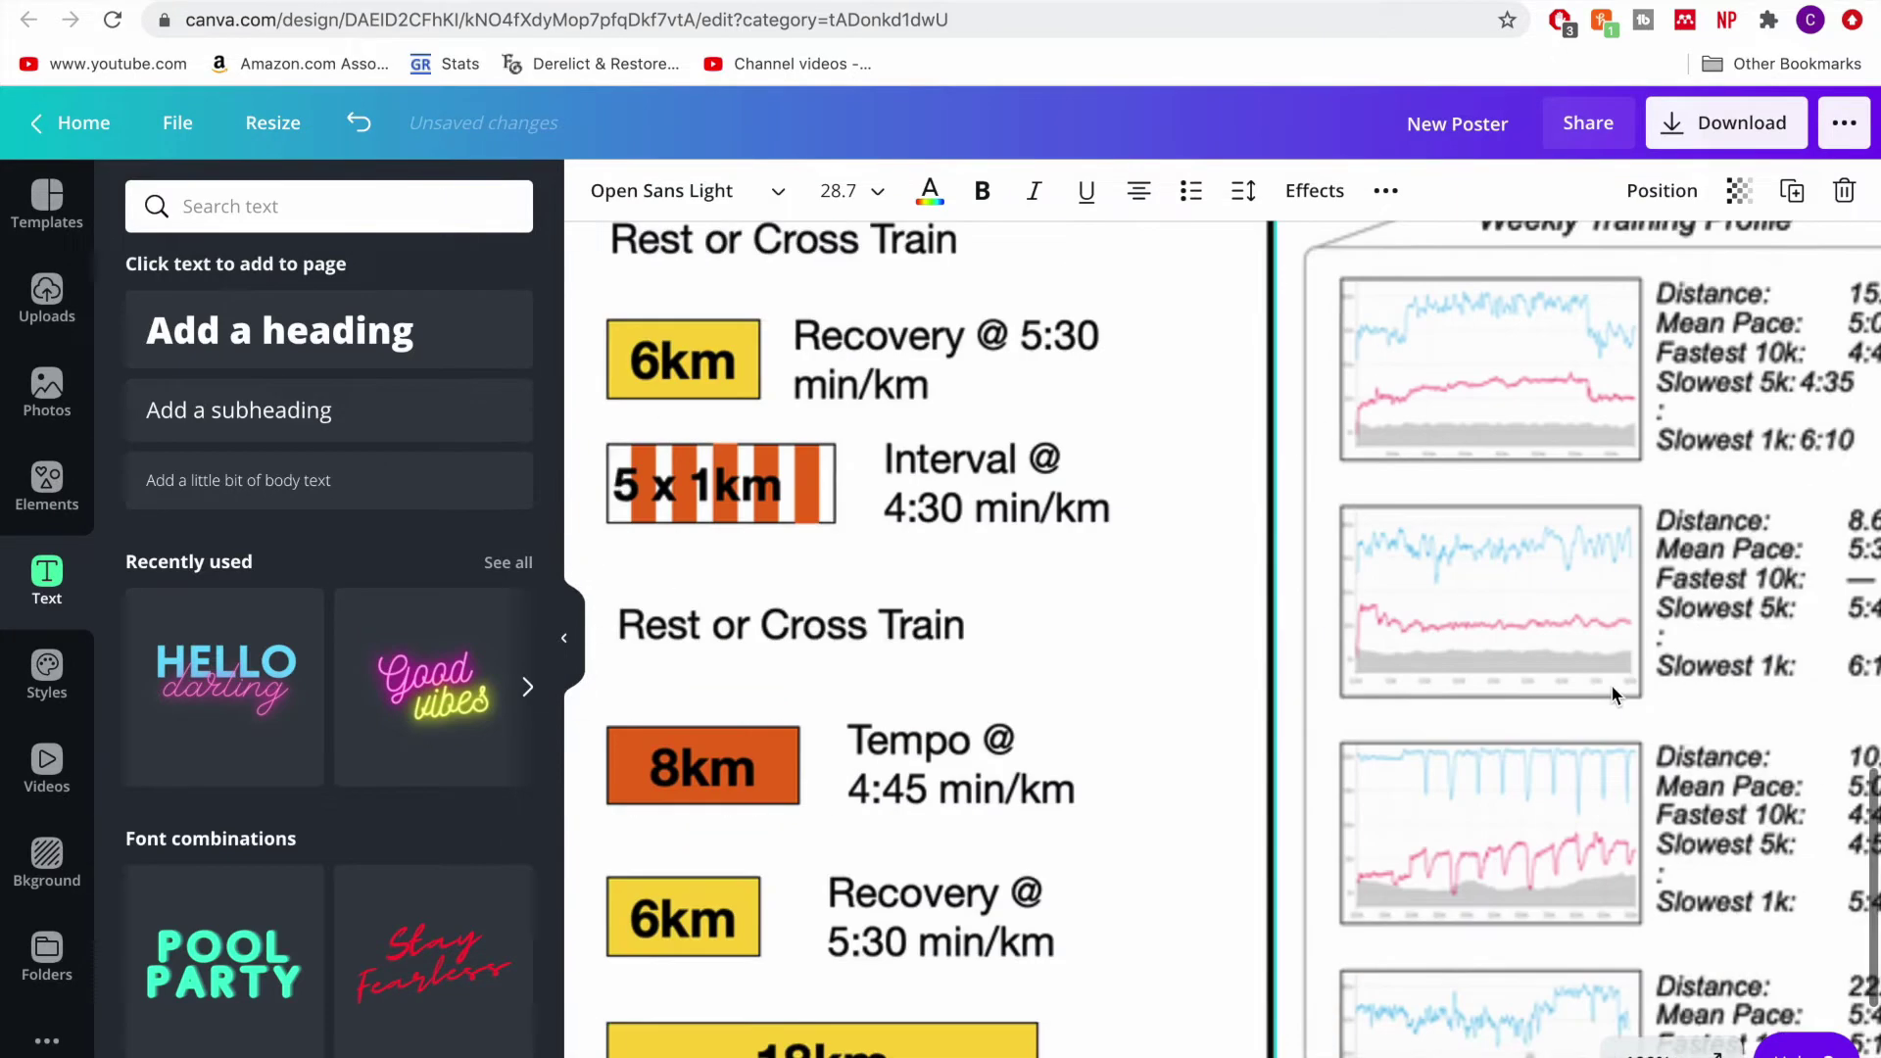
{"action": "scroll", "coordinate": [1610, 683], "scroll_direction": "down", "scroll_amount": 1}
{"action": "left_click_drag", "start_coordinate": [1081, 928], "coordinate": [1063, 943]}
{"action": "left_click", "coordinate": [1620, 903]}
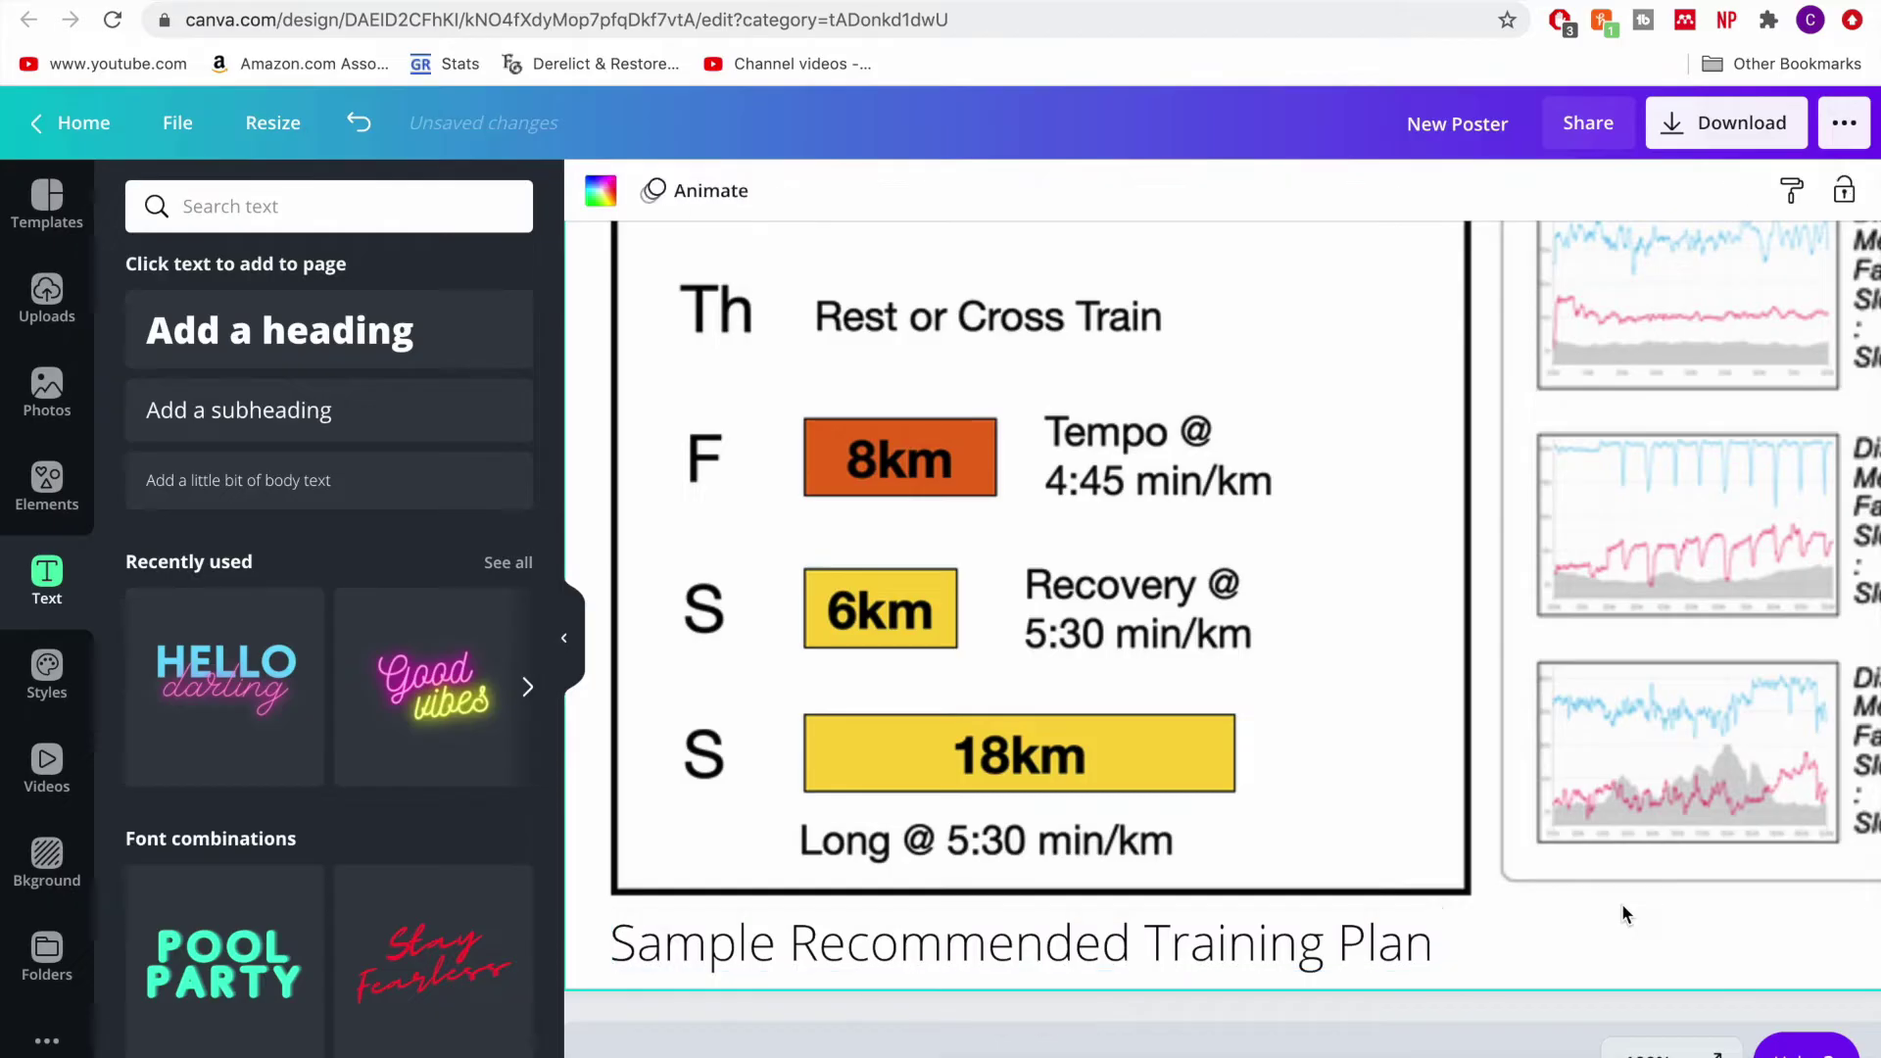
- Drag a copy of the caption over beneath the system diagram
{"action": "left_click", "coordinate": [1655, 1053]}
{"action": "left_click", "coordinate": [1367, 952]}
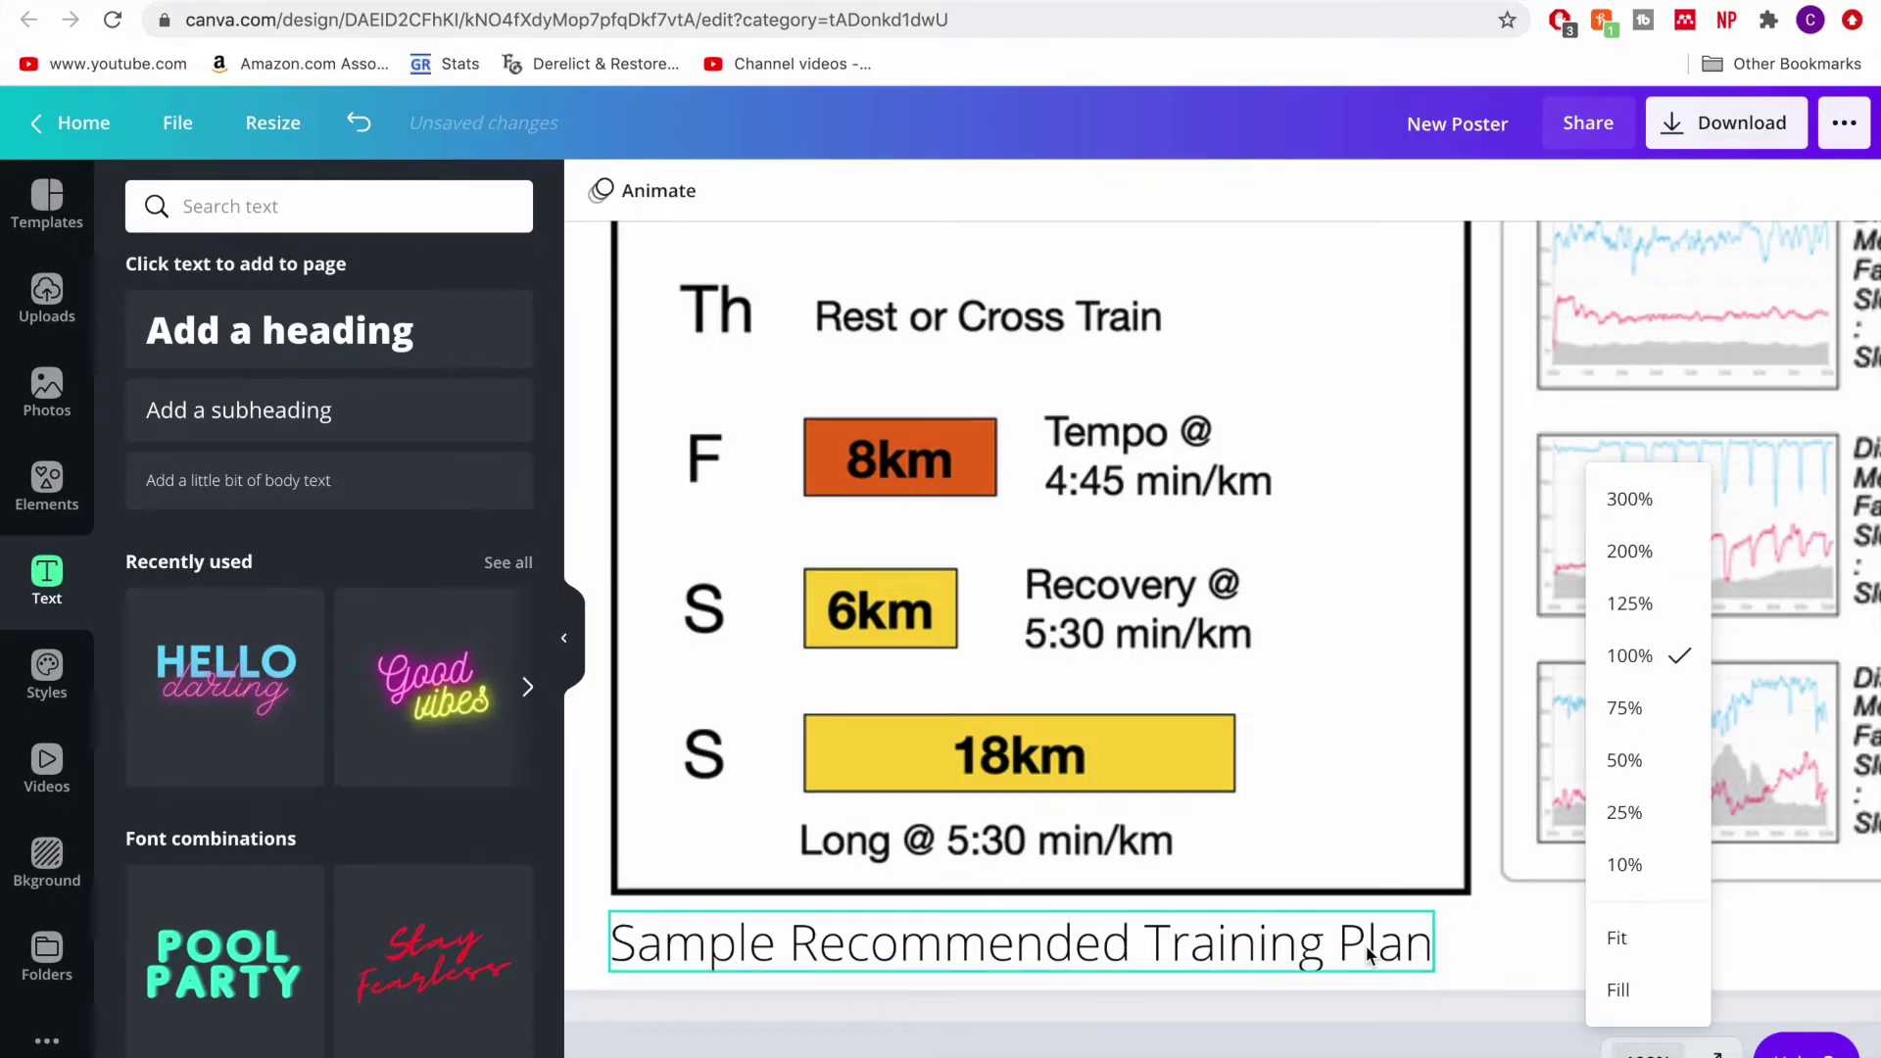
{"action": "left_click", "coordinate": [1632, 931]}
{"action": "left_click_drag", "start_coordinate": [1250, 964], "coordinate": [1880, 934]}
{"action": "scroll", "coordinate": [1405, 943], "scroll_direction": "right", "scroll_amount": 9}
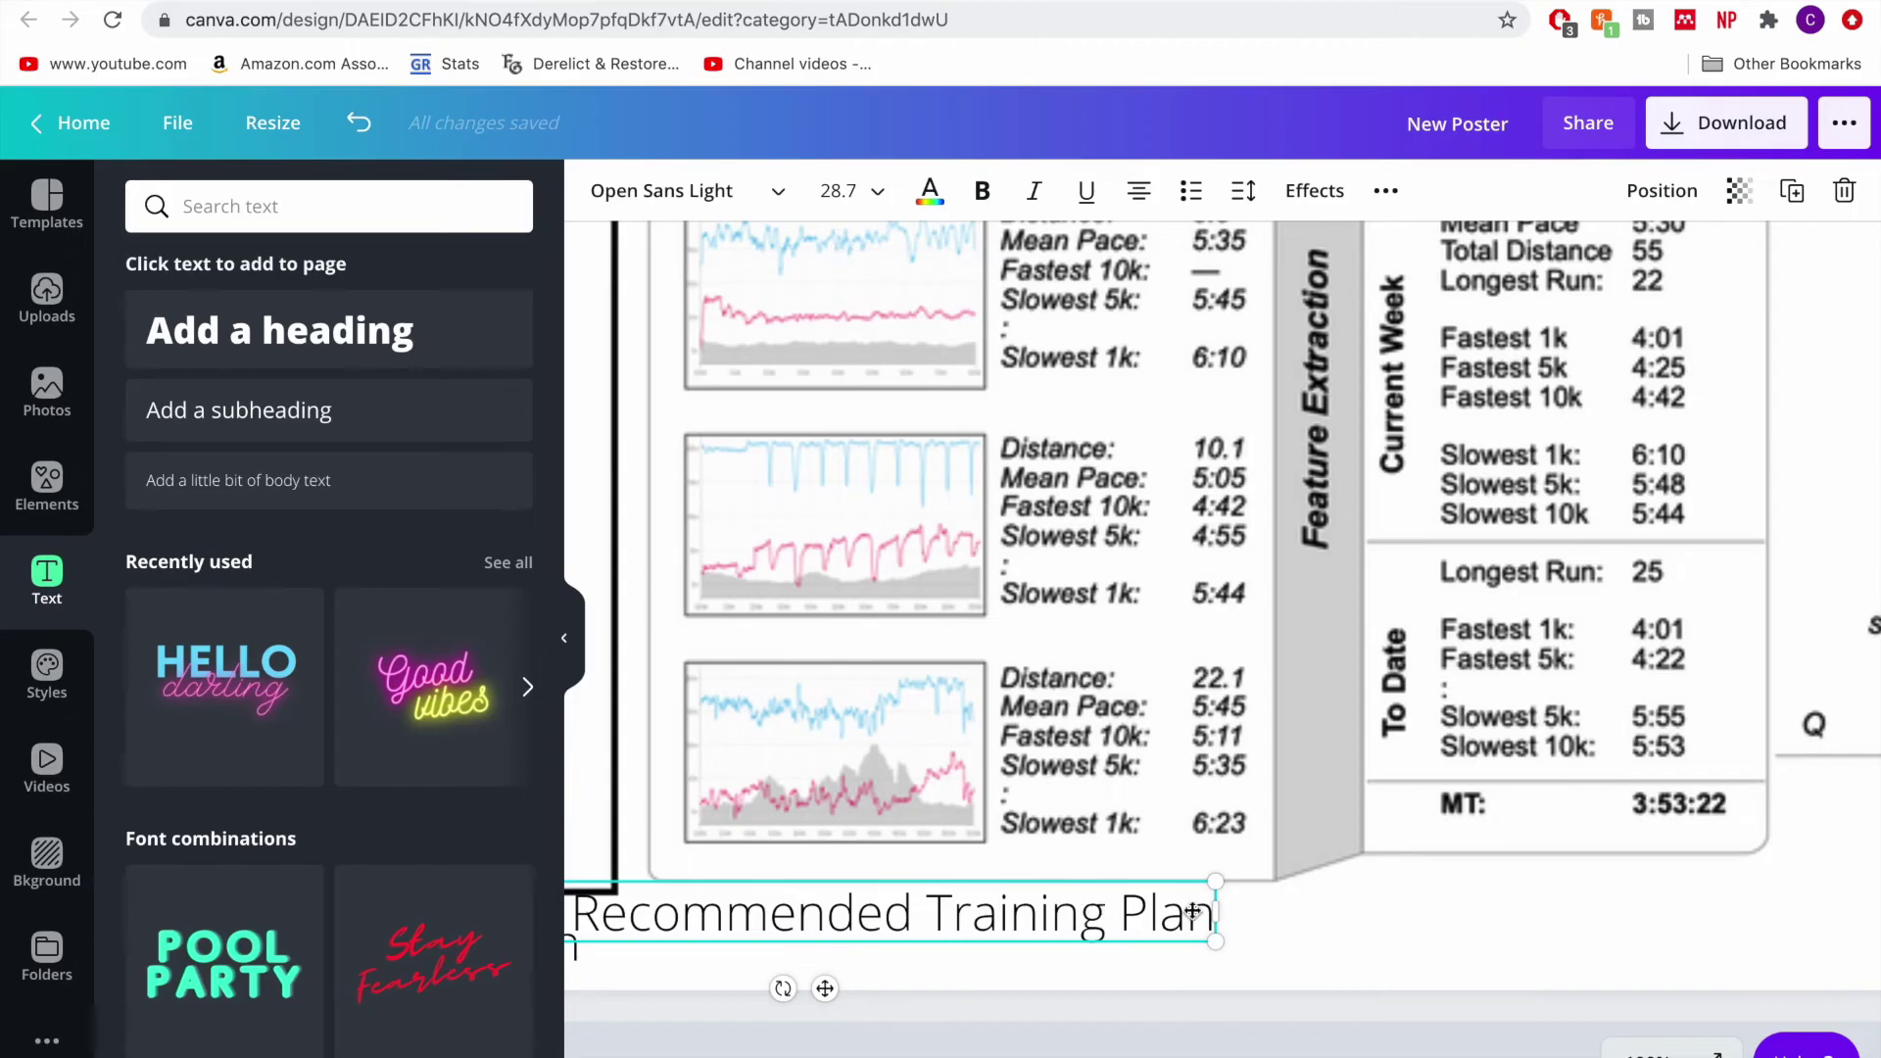
{"action": "left_click_drag", "start_coordinate": [1077, 911], "coordinate": [1375, 918]}
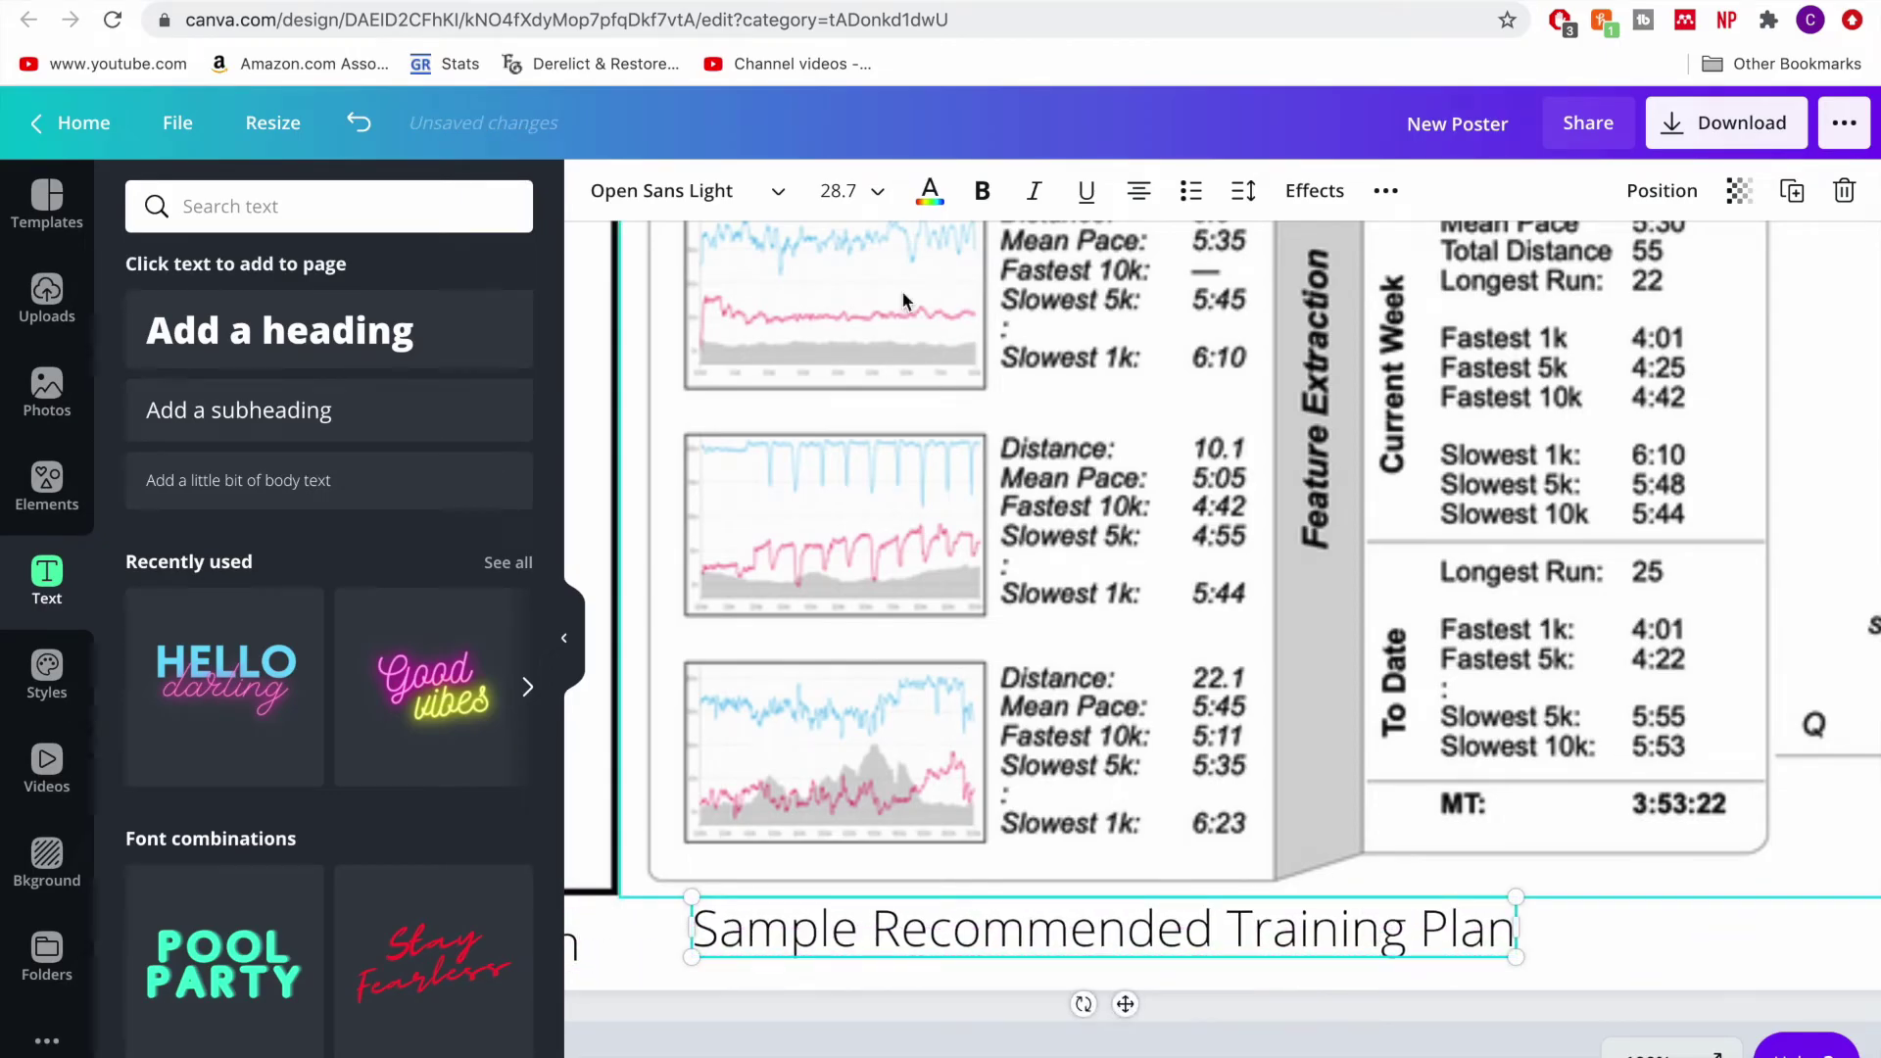
- Browse the font list for the copied caption, keeping Open Sans Light, then select its text
{"action": "left_click", "coordinate": [683, 195]}
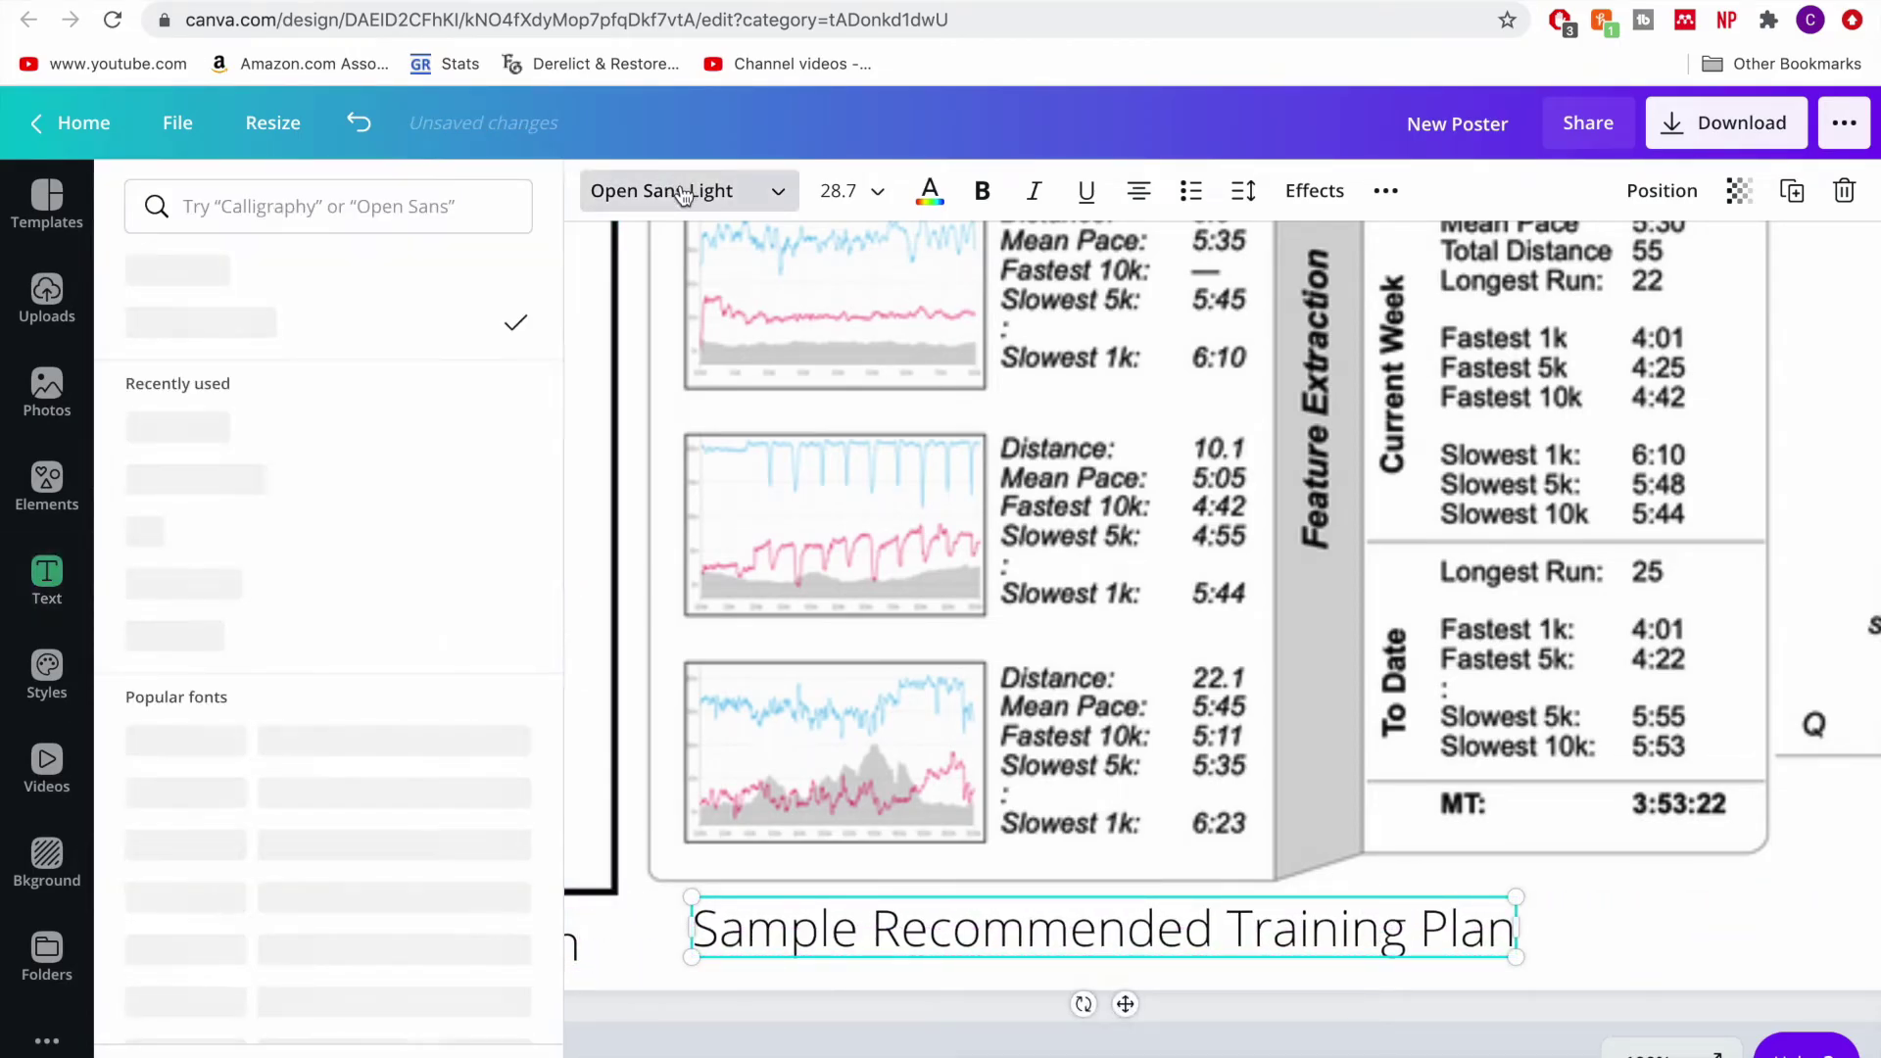
{"action": "scroll", "coordinate": [396, 588], "scroll_direction": "down", "scroll_amount": 1}
{"action": "scroll", "coordinate": [396, 587], "scroll_direction": "up", "scroll_amount": 1}
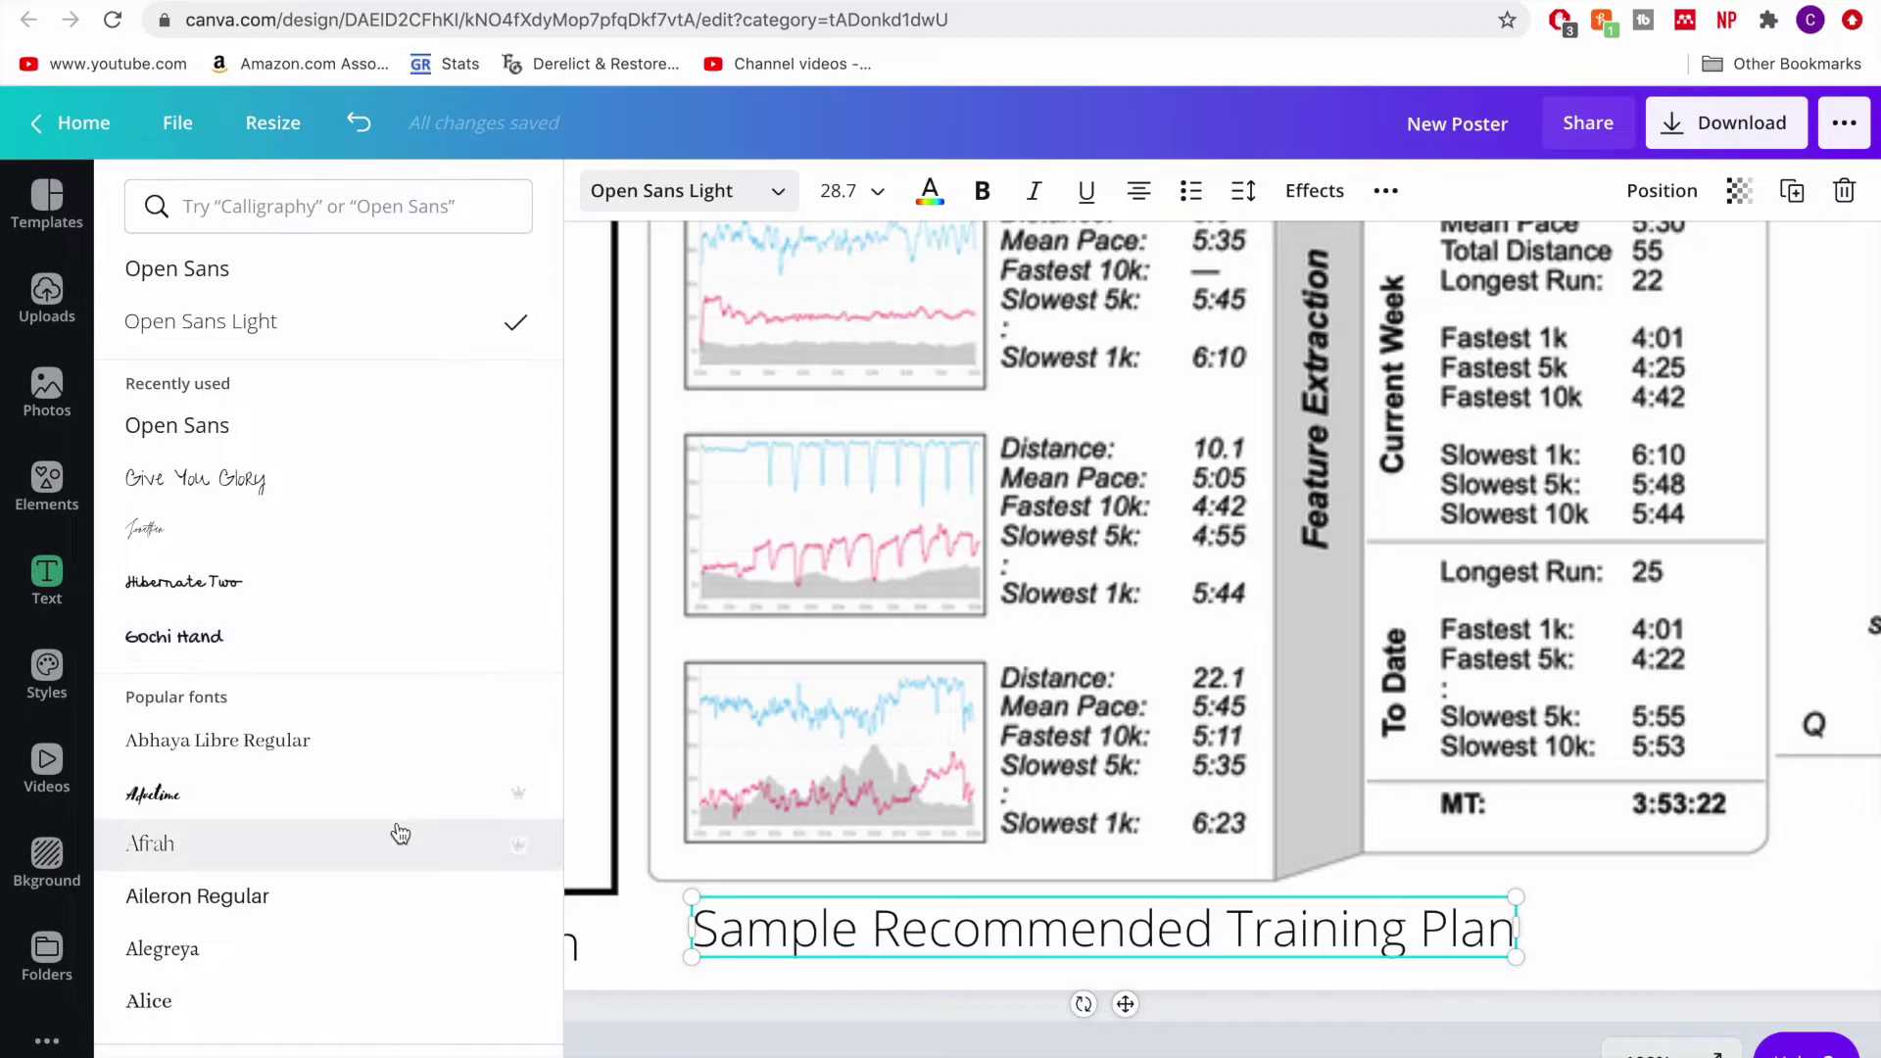
{"action": "scroll", "coordinate": [399, 836], "scroll_direction": "down", "scroll_amount": 10}
{"action": "scroll", "coordinate": [404, 829], "scroll_direction": "down", "scroll_amount": 10}
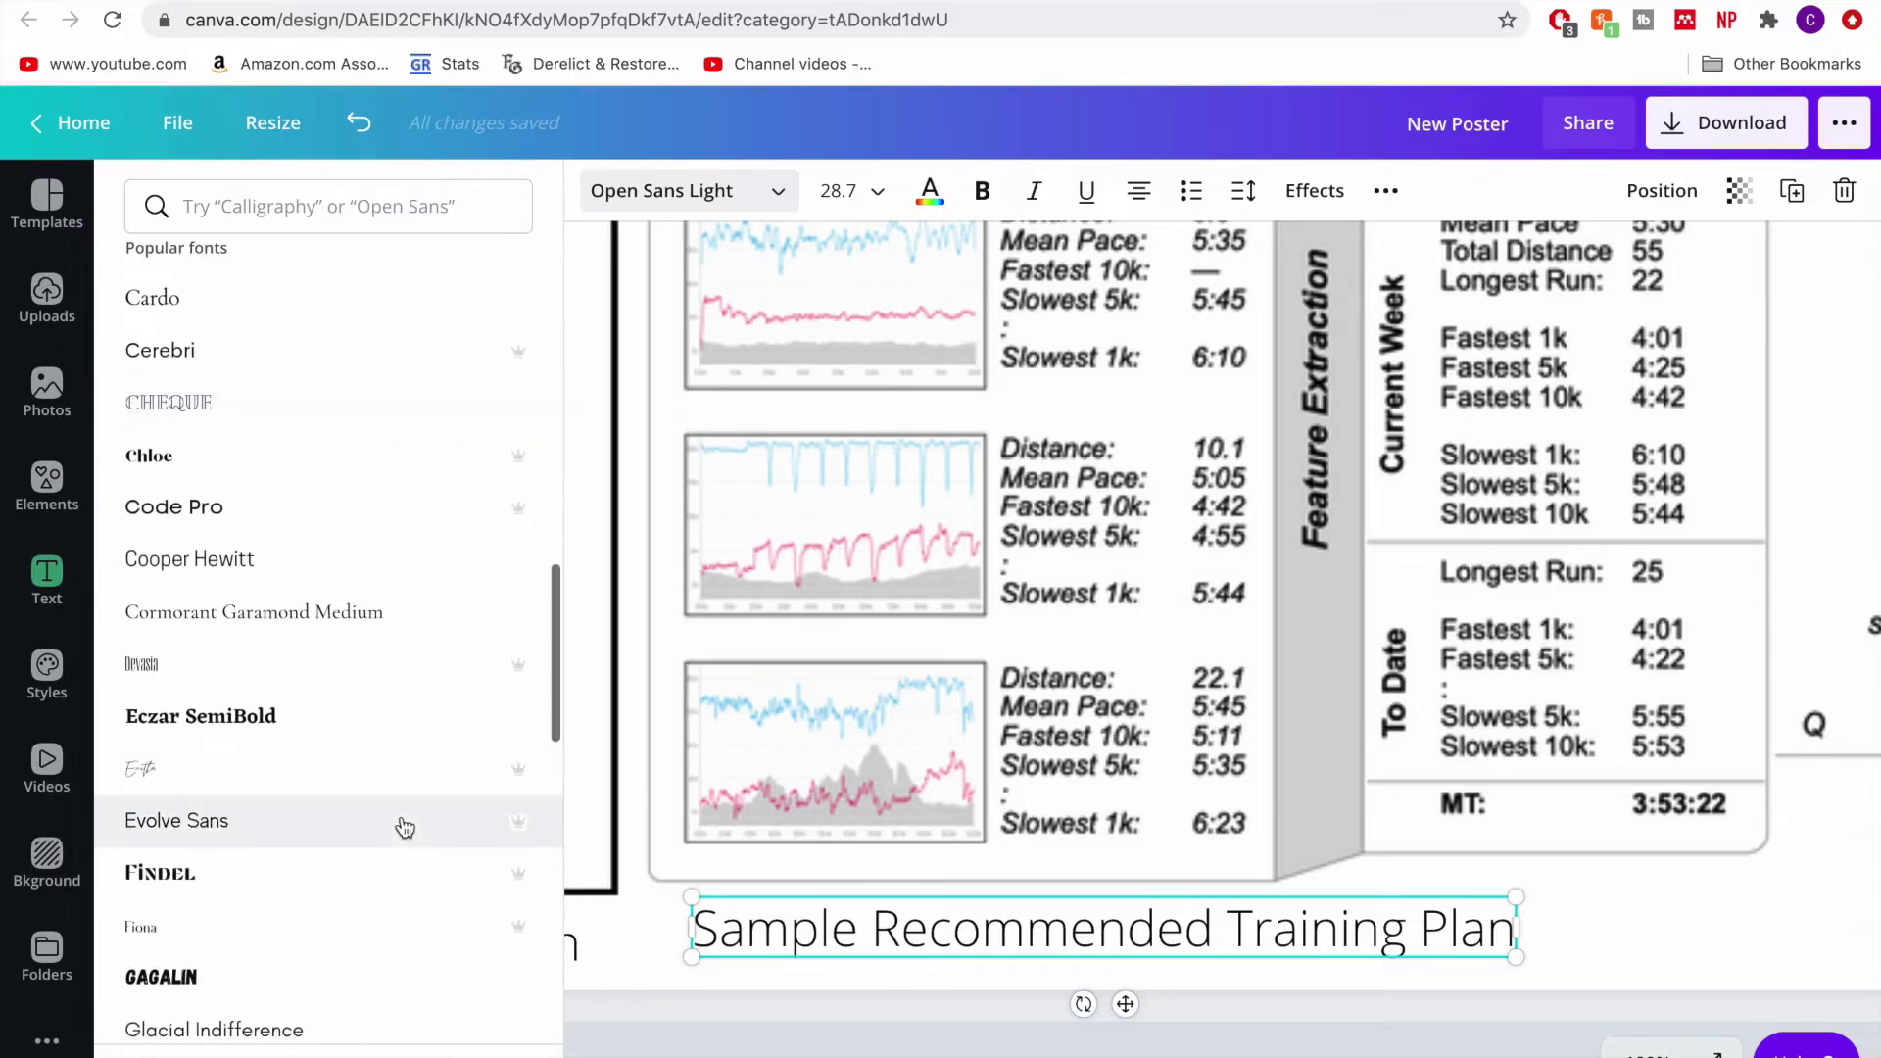
{"action": "scroll", "coordinate": [405, 828], "scroll_direction": "down", "scroll_amount": 10}
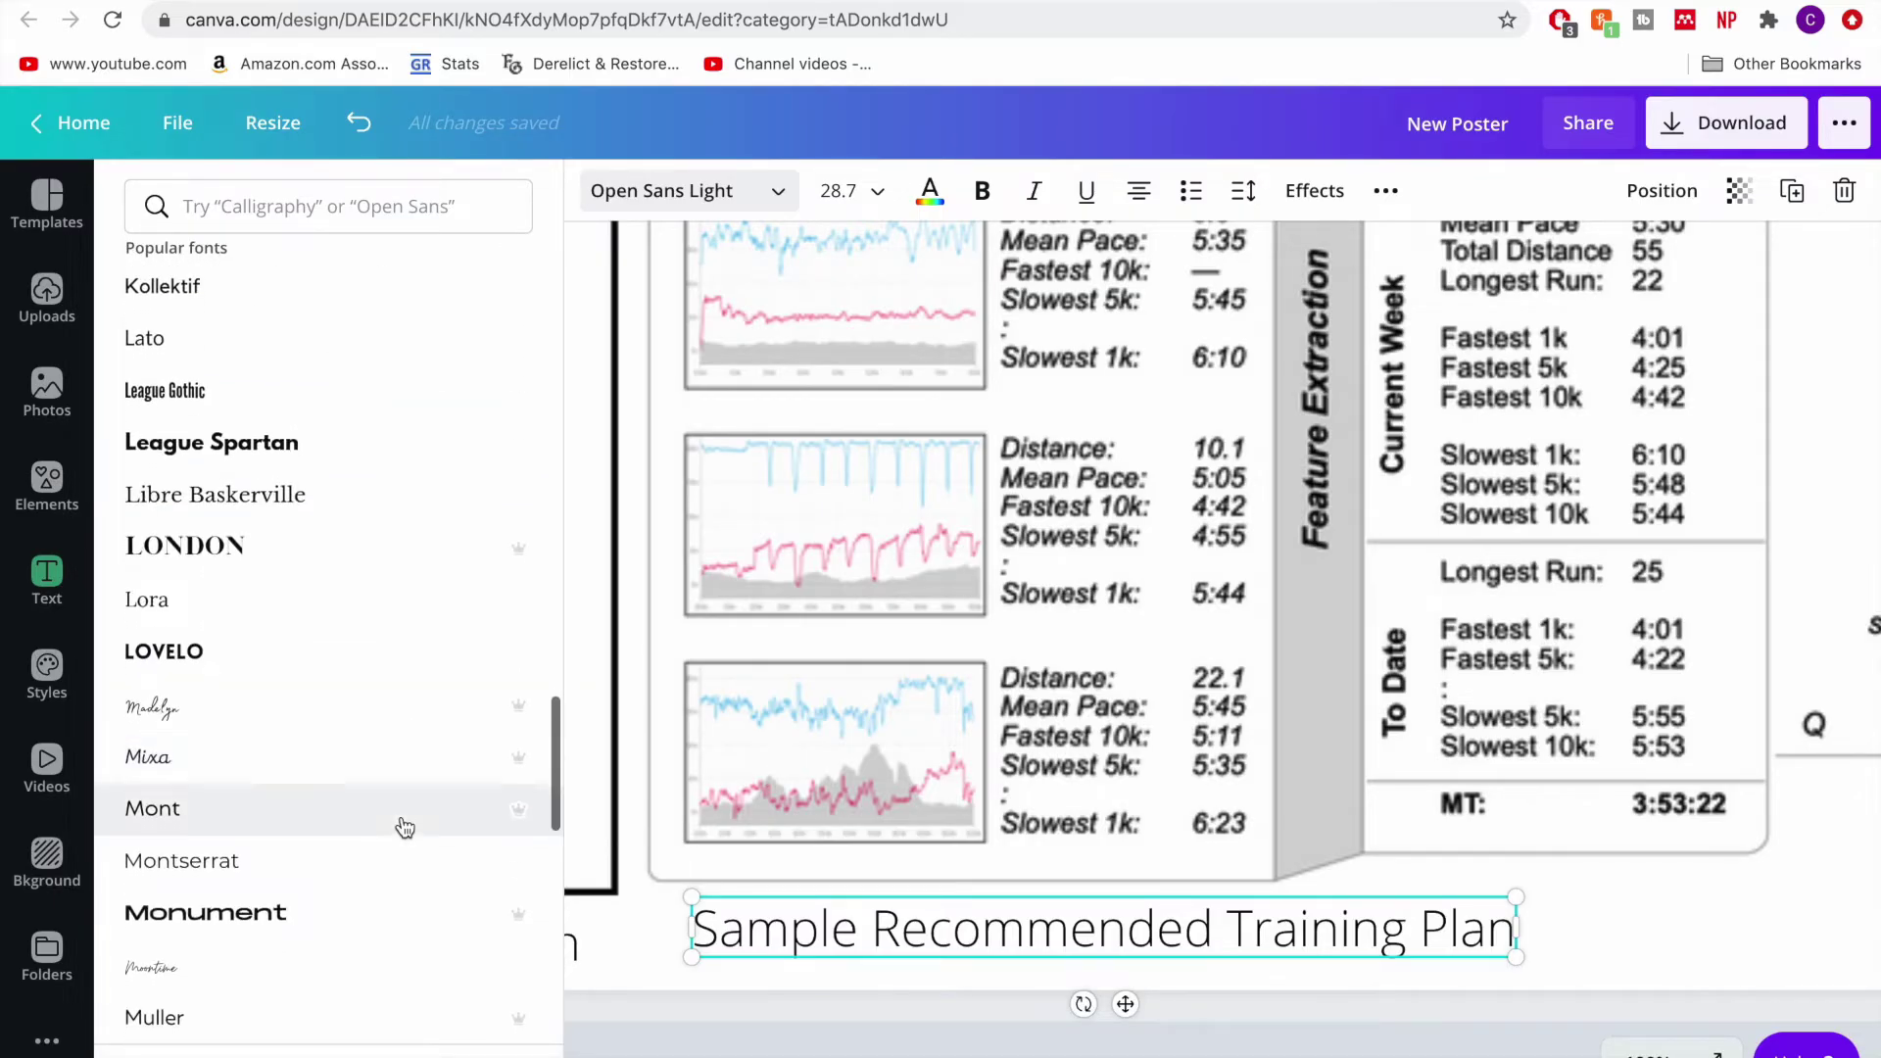
{"action": "scroll", "coordinate": [405, 829], "scroll_direction": "down", "scroll_amount": 2}
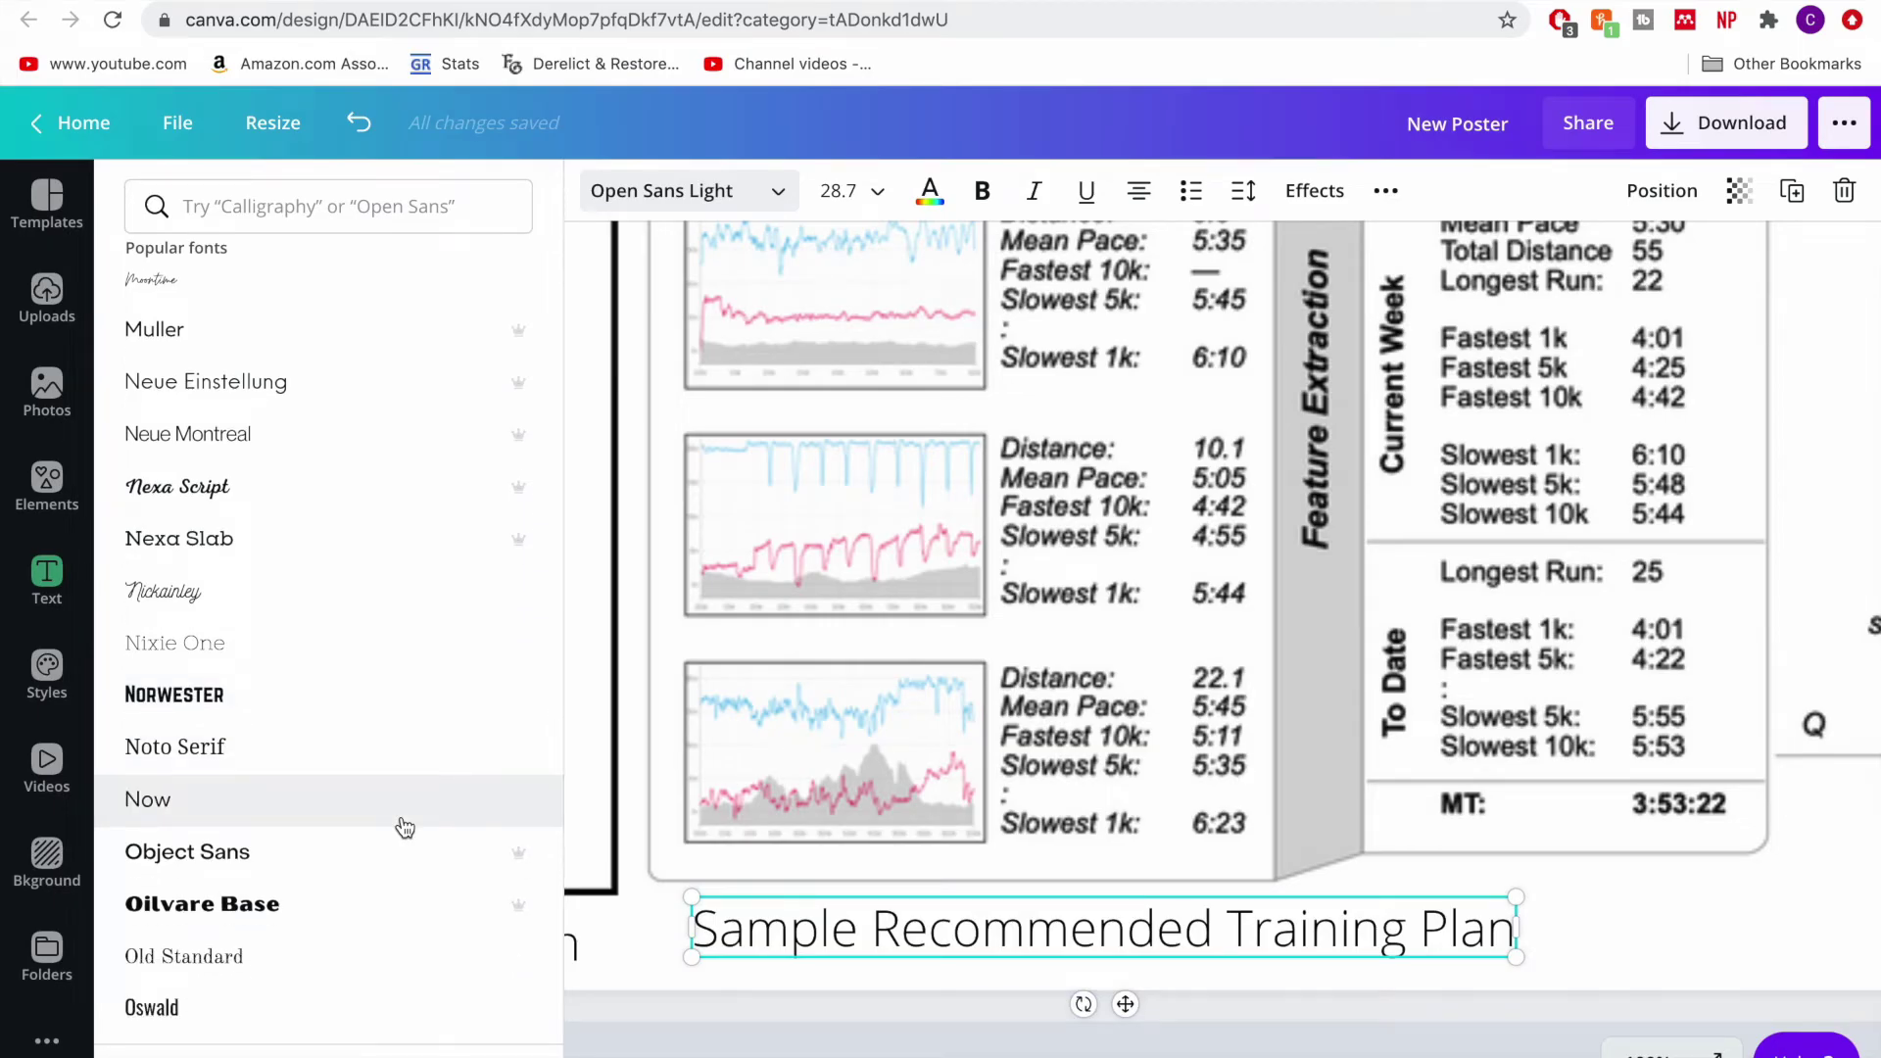
{"action": "scroll", "coordinate": [404, 829], "scroll_direction": "down", "scroll_amount": 6}
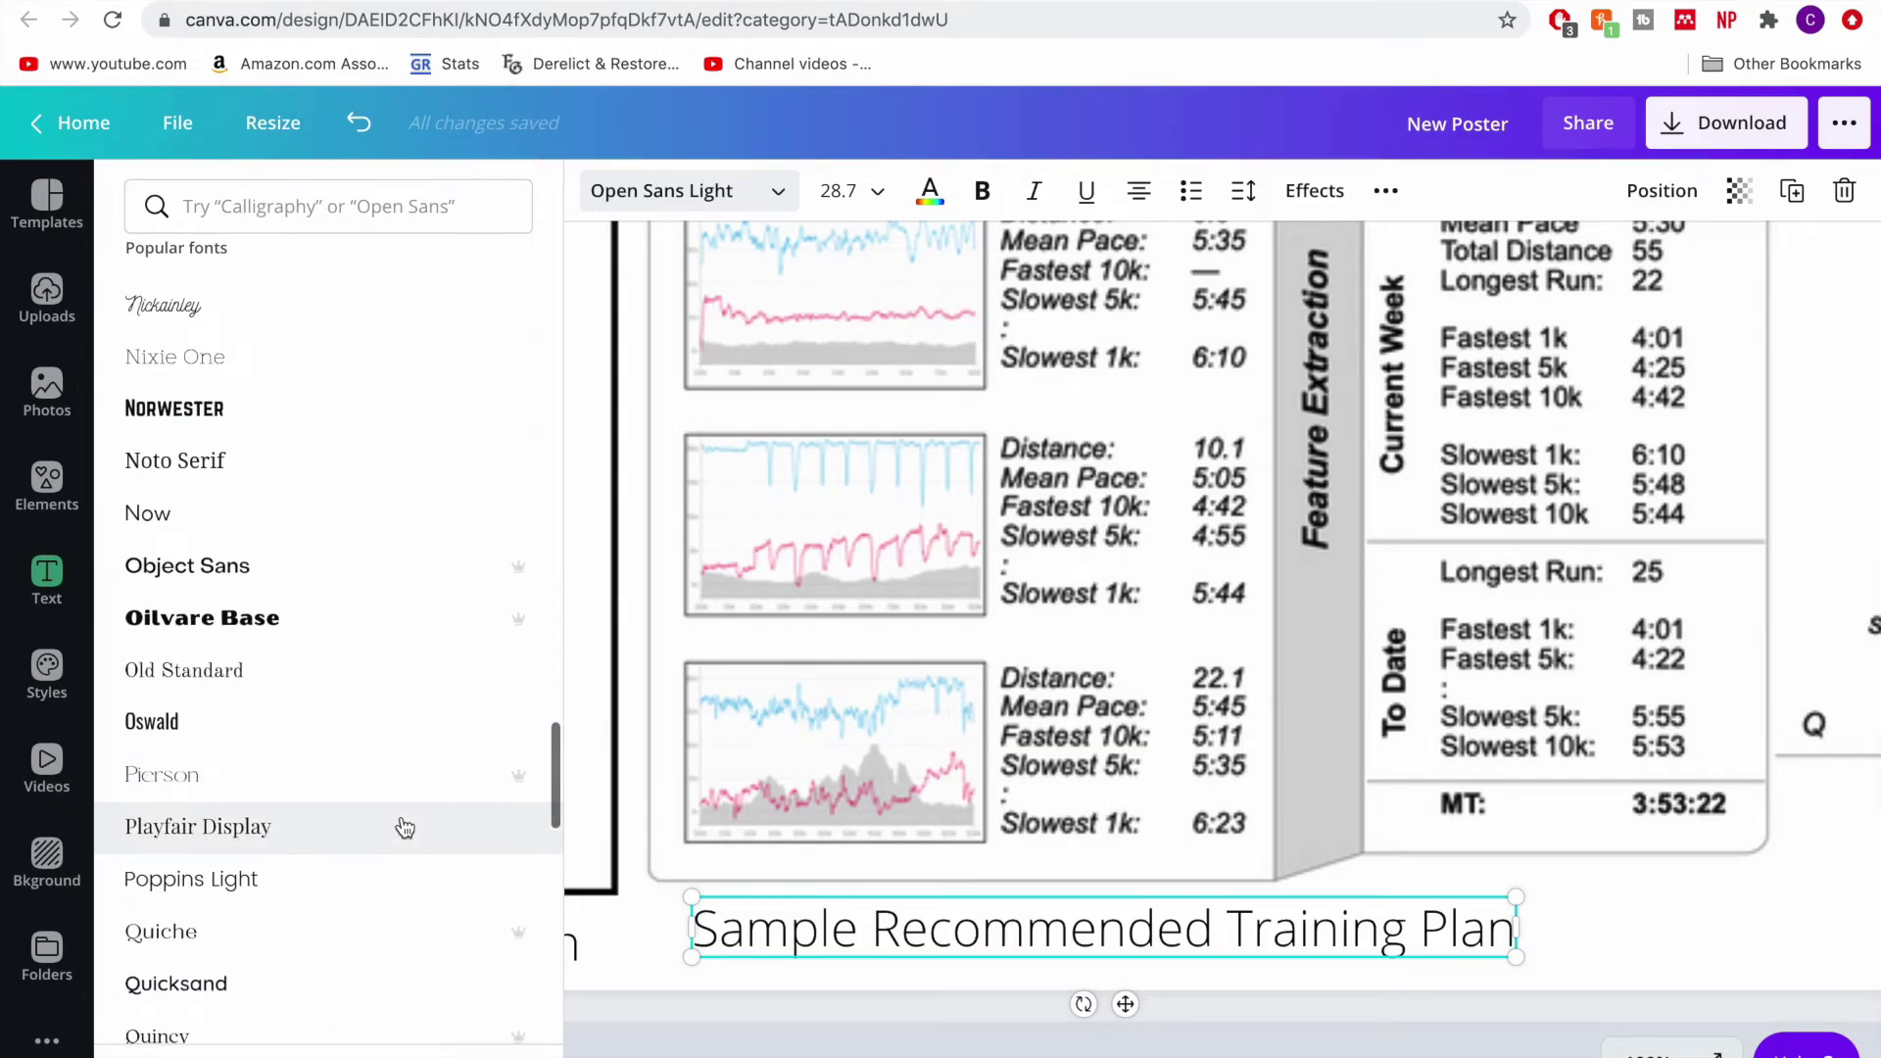
{"action": "scroll", "coordinate": [405, 828], "scroll_direction": "down", "scroll_amount": 4}
{"action": "scroll", "coordinate": [404, 828], "scroll_direction": "down", "scroll_amount": 7}
{"action": "scroll", "coordinate": [404, 823], "scroll_direction": "up", "scroll_amount": 20}
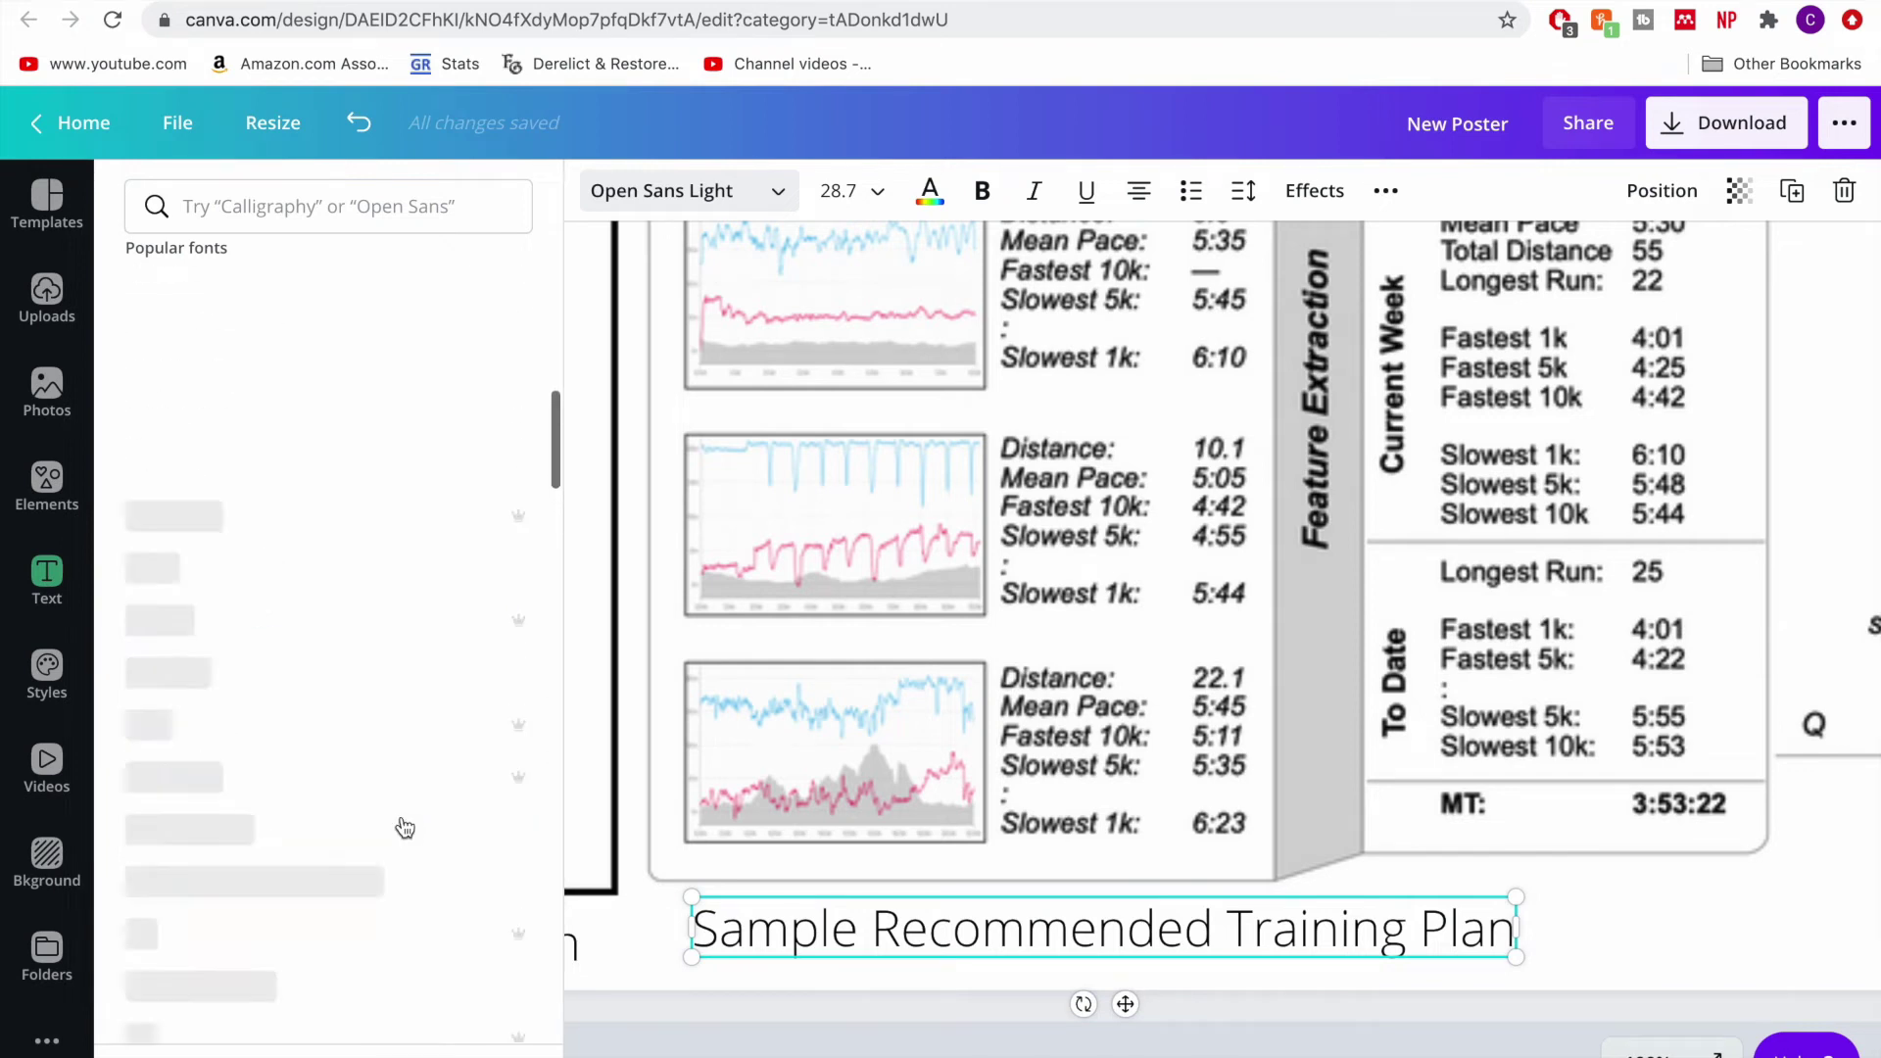
{"action": "scroll", "coordinate": [404, 817], "scroll_direction": "up", "scroll_amount": 20}
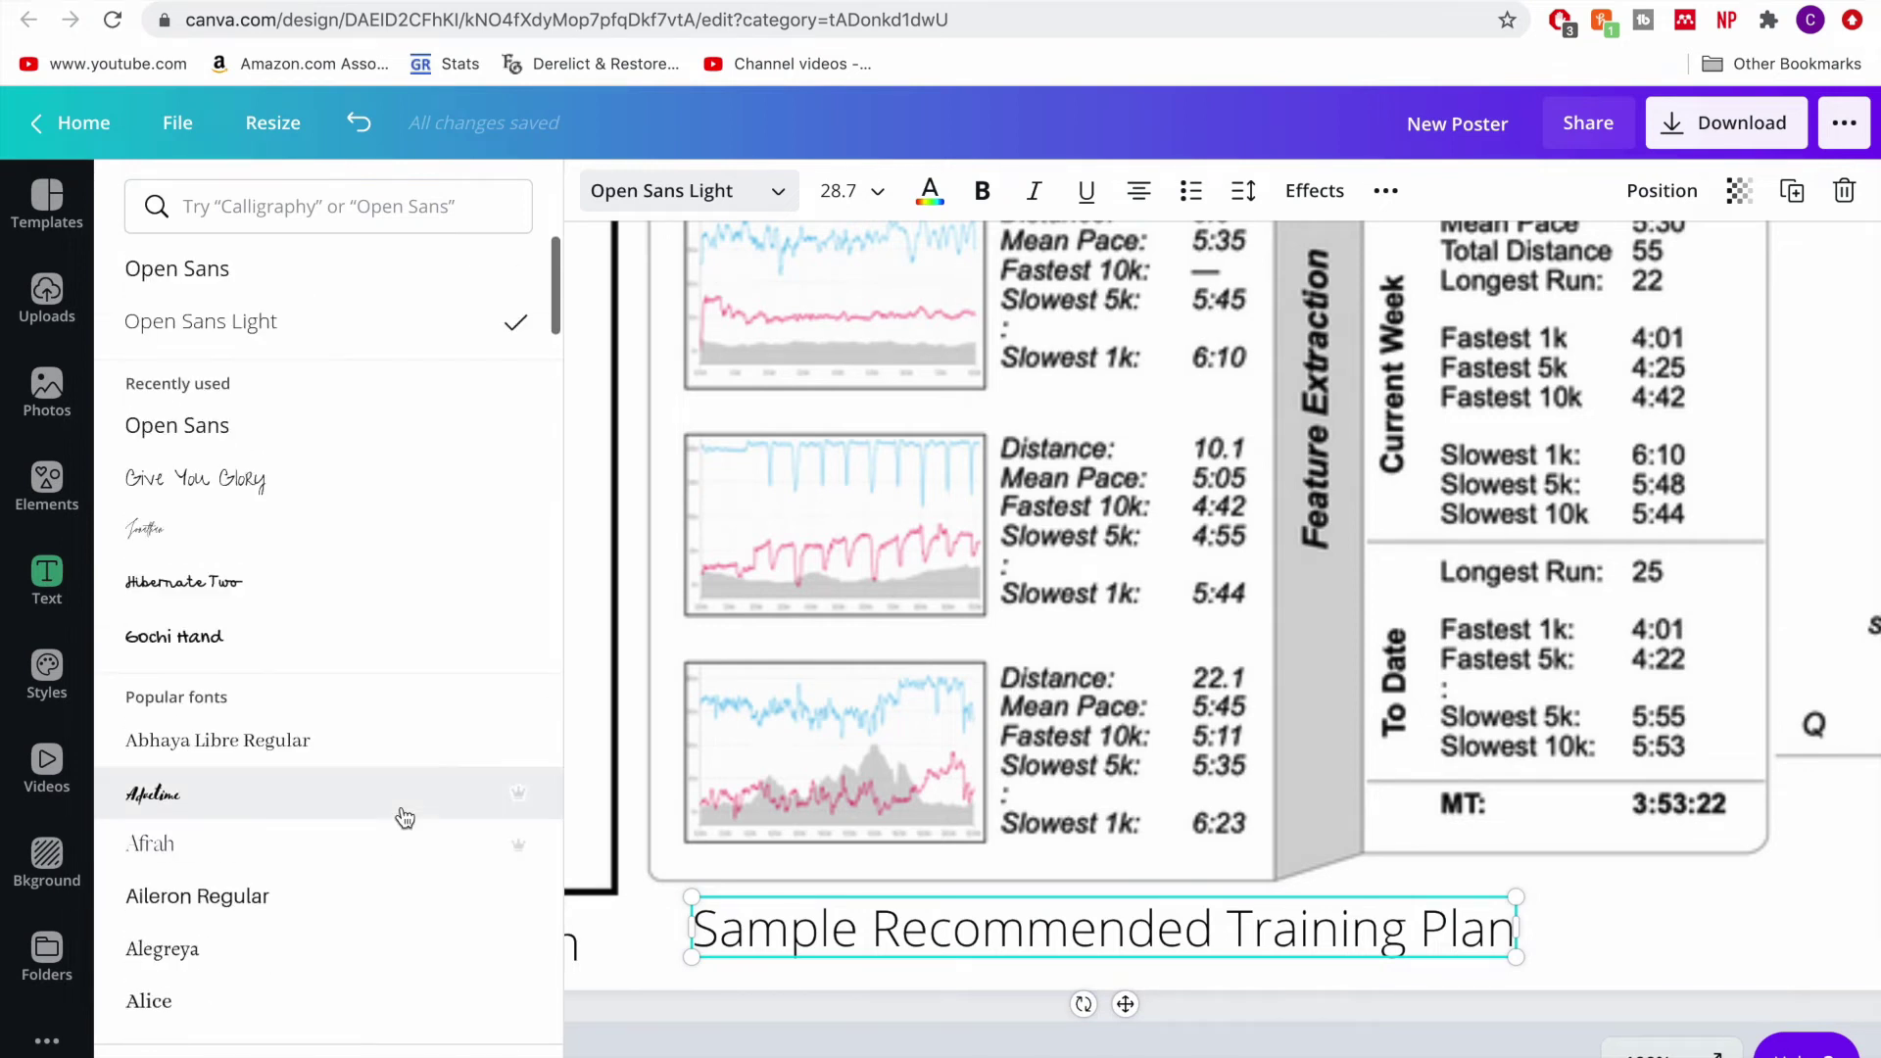
{"action": "triple_click", "coordinate": [1239, 956]}
- Retype the copied caption as 'CBR System Overview'
{"action": "type", "text": "CBR"}
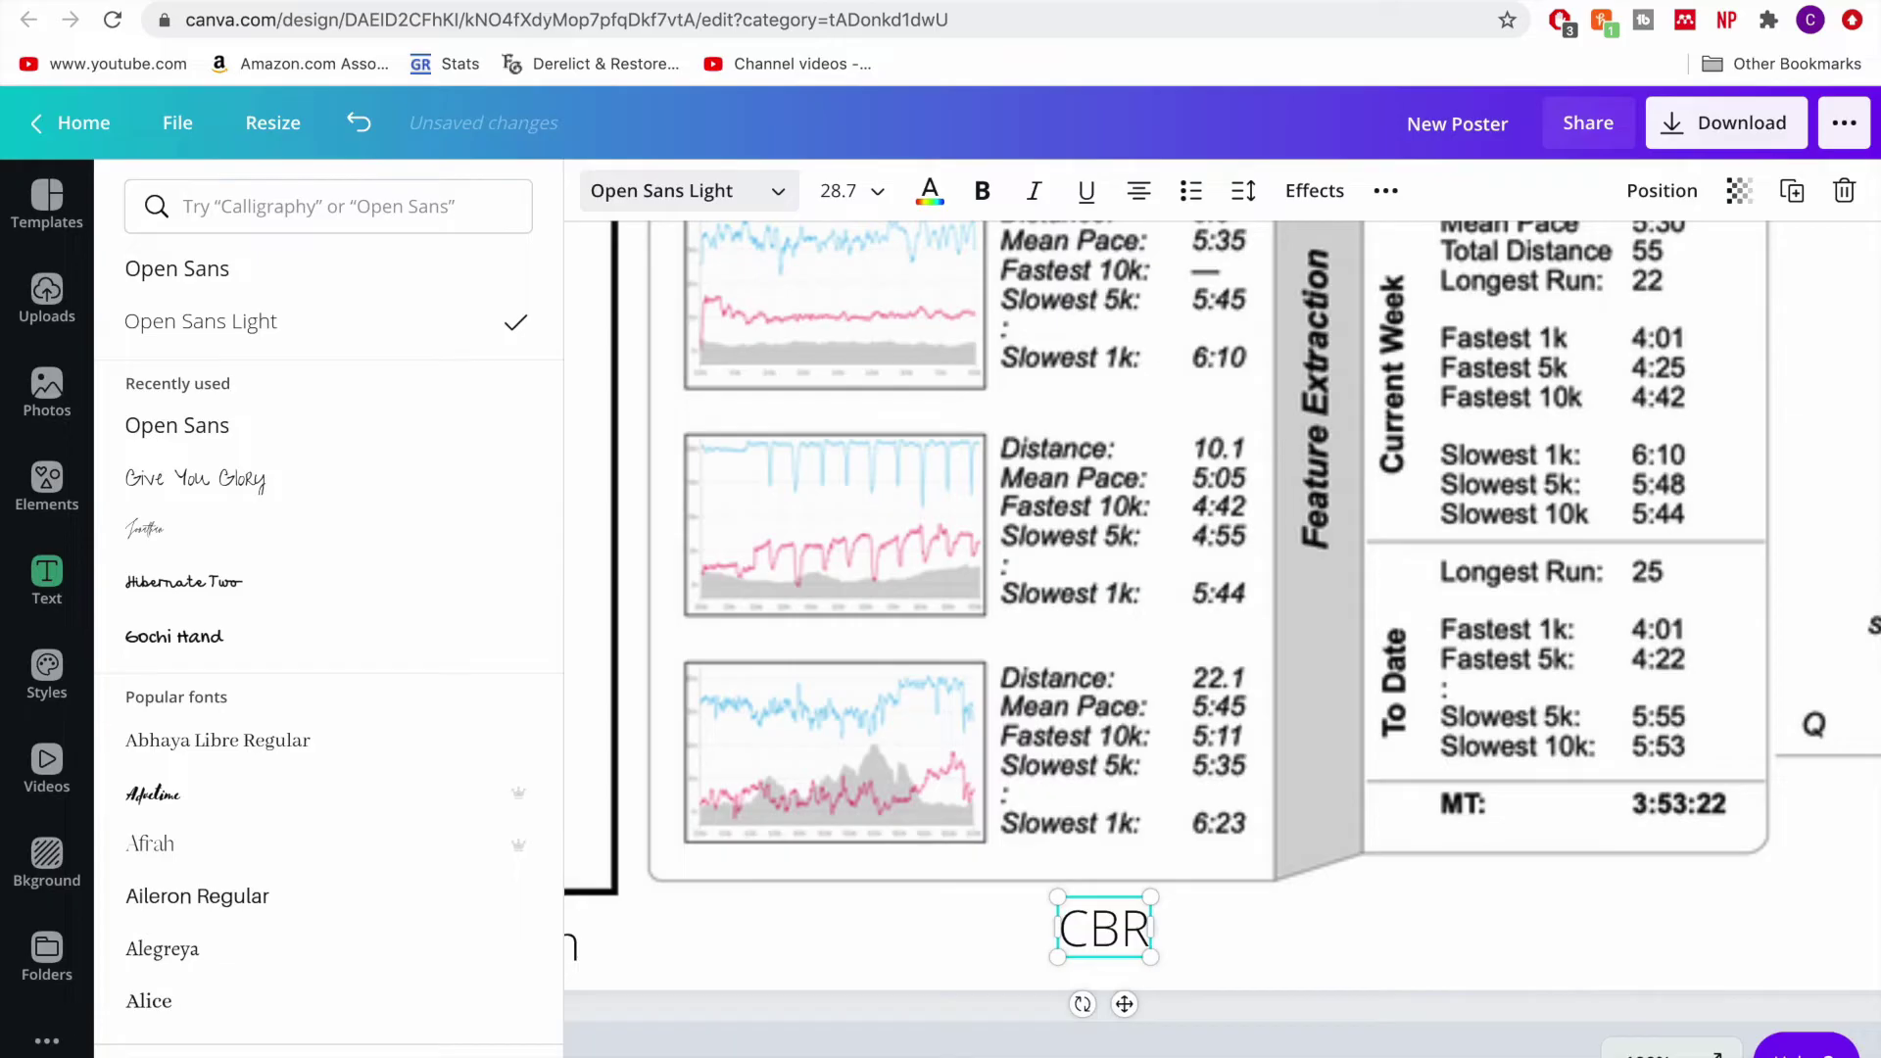
{"action": "type", "text": " Syste"}
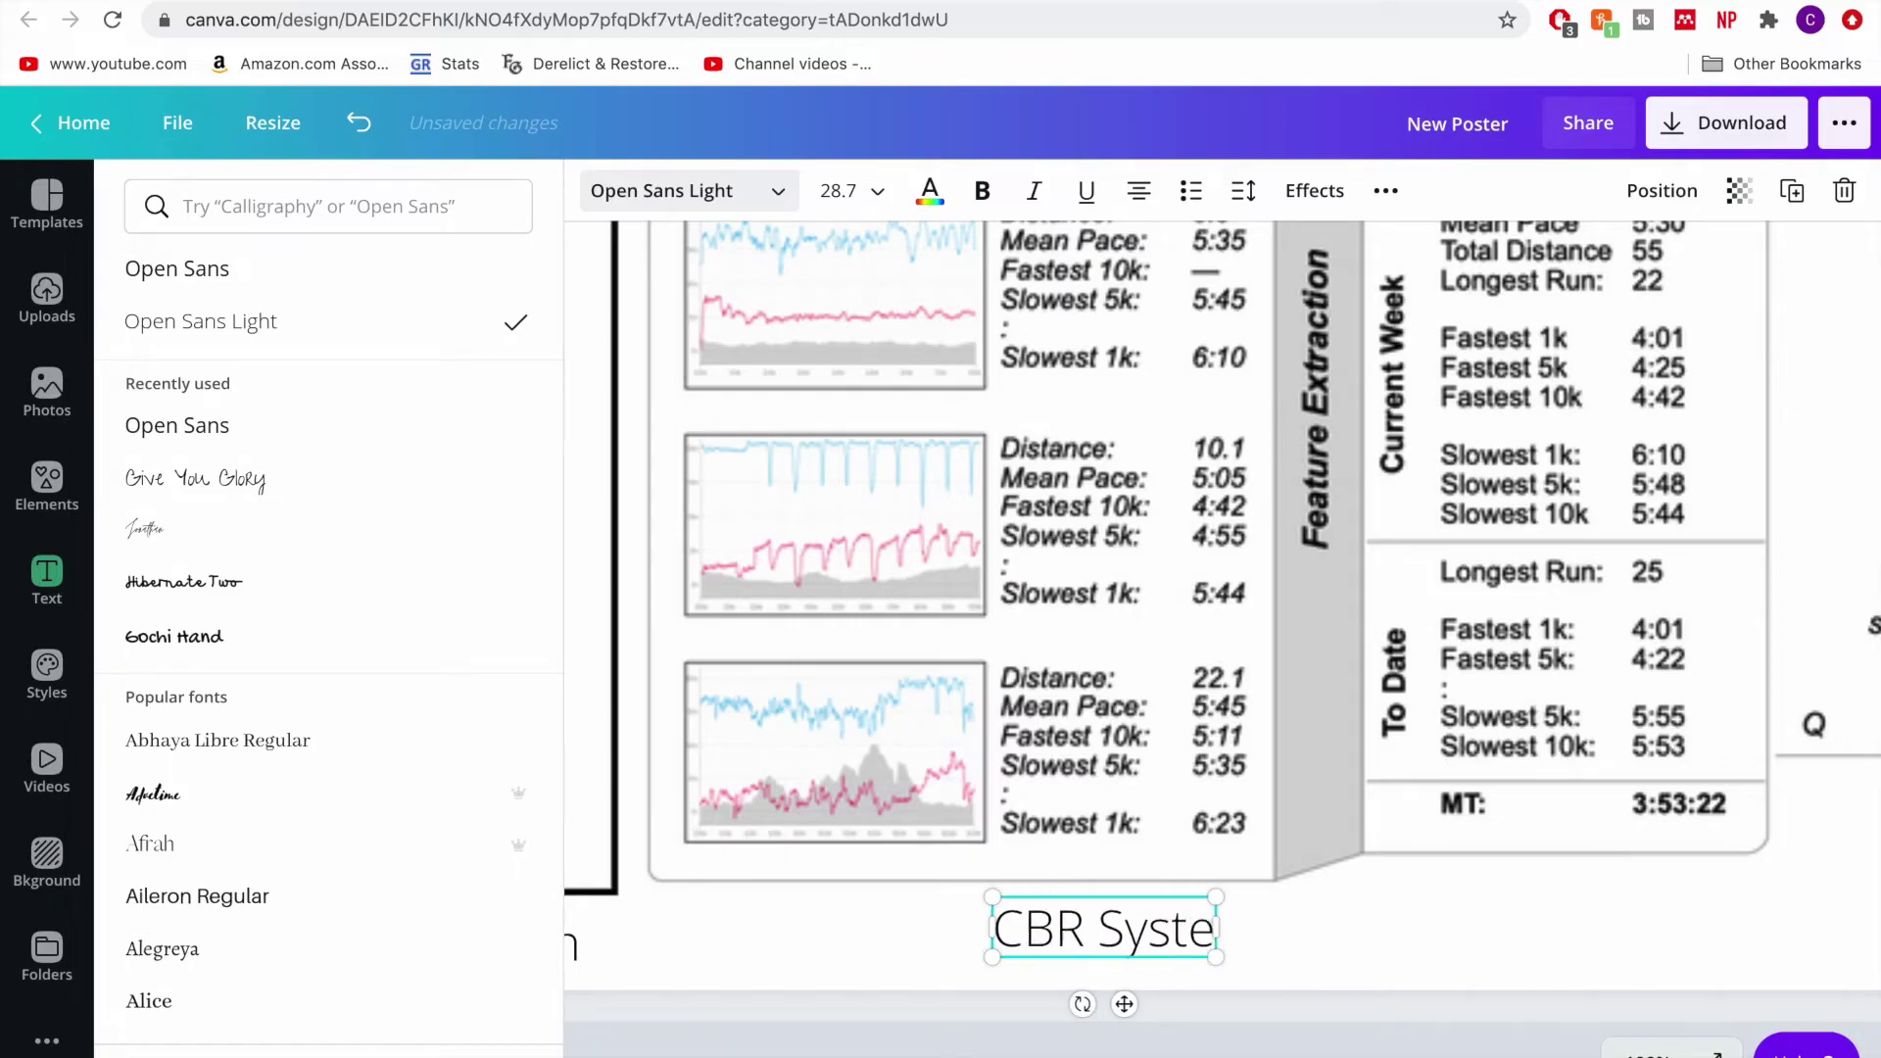
{"action": "type", "text": "m Overview"}
{"action": "key", "text": "Escape"}
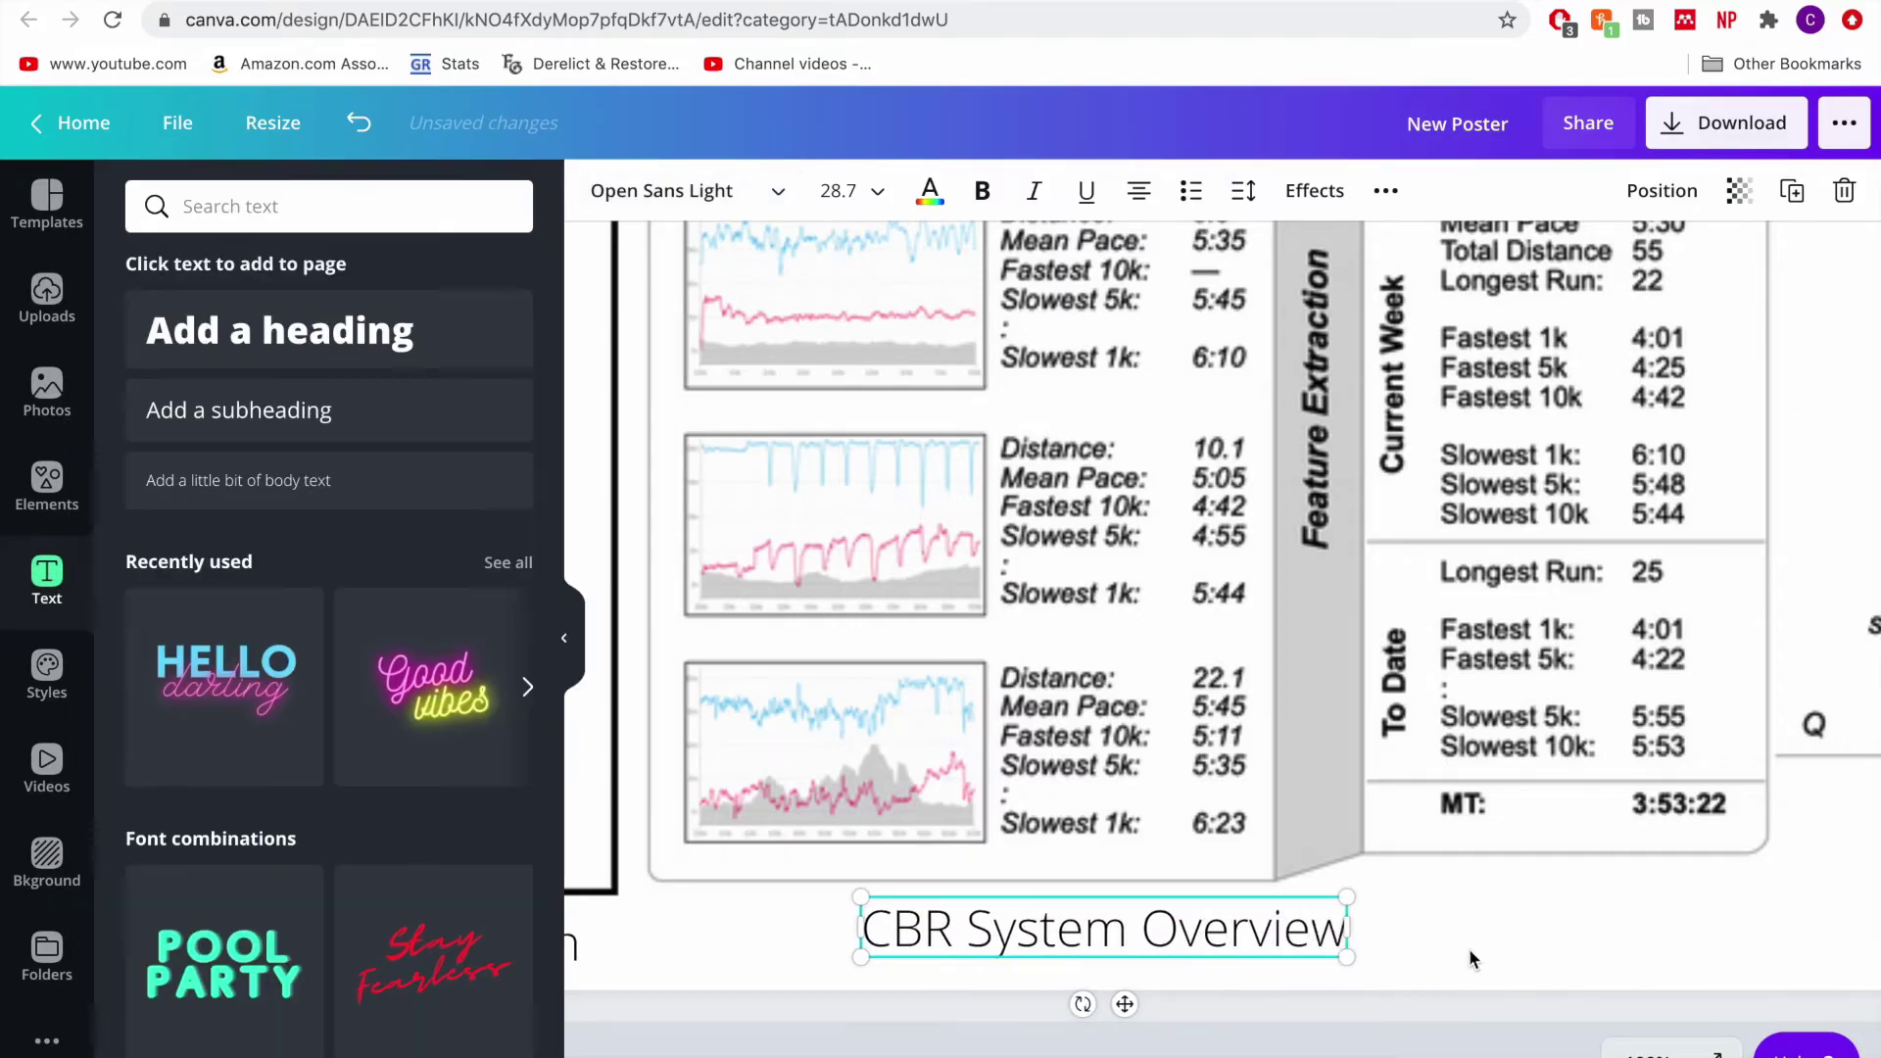
{"action": "left_click", "coordinate": [1467, 958]}
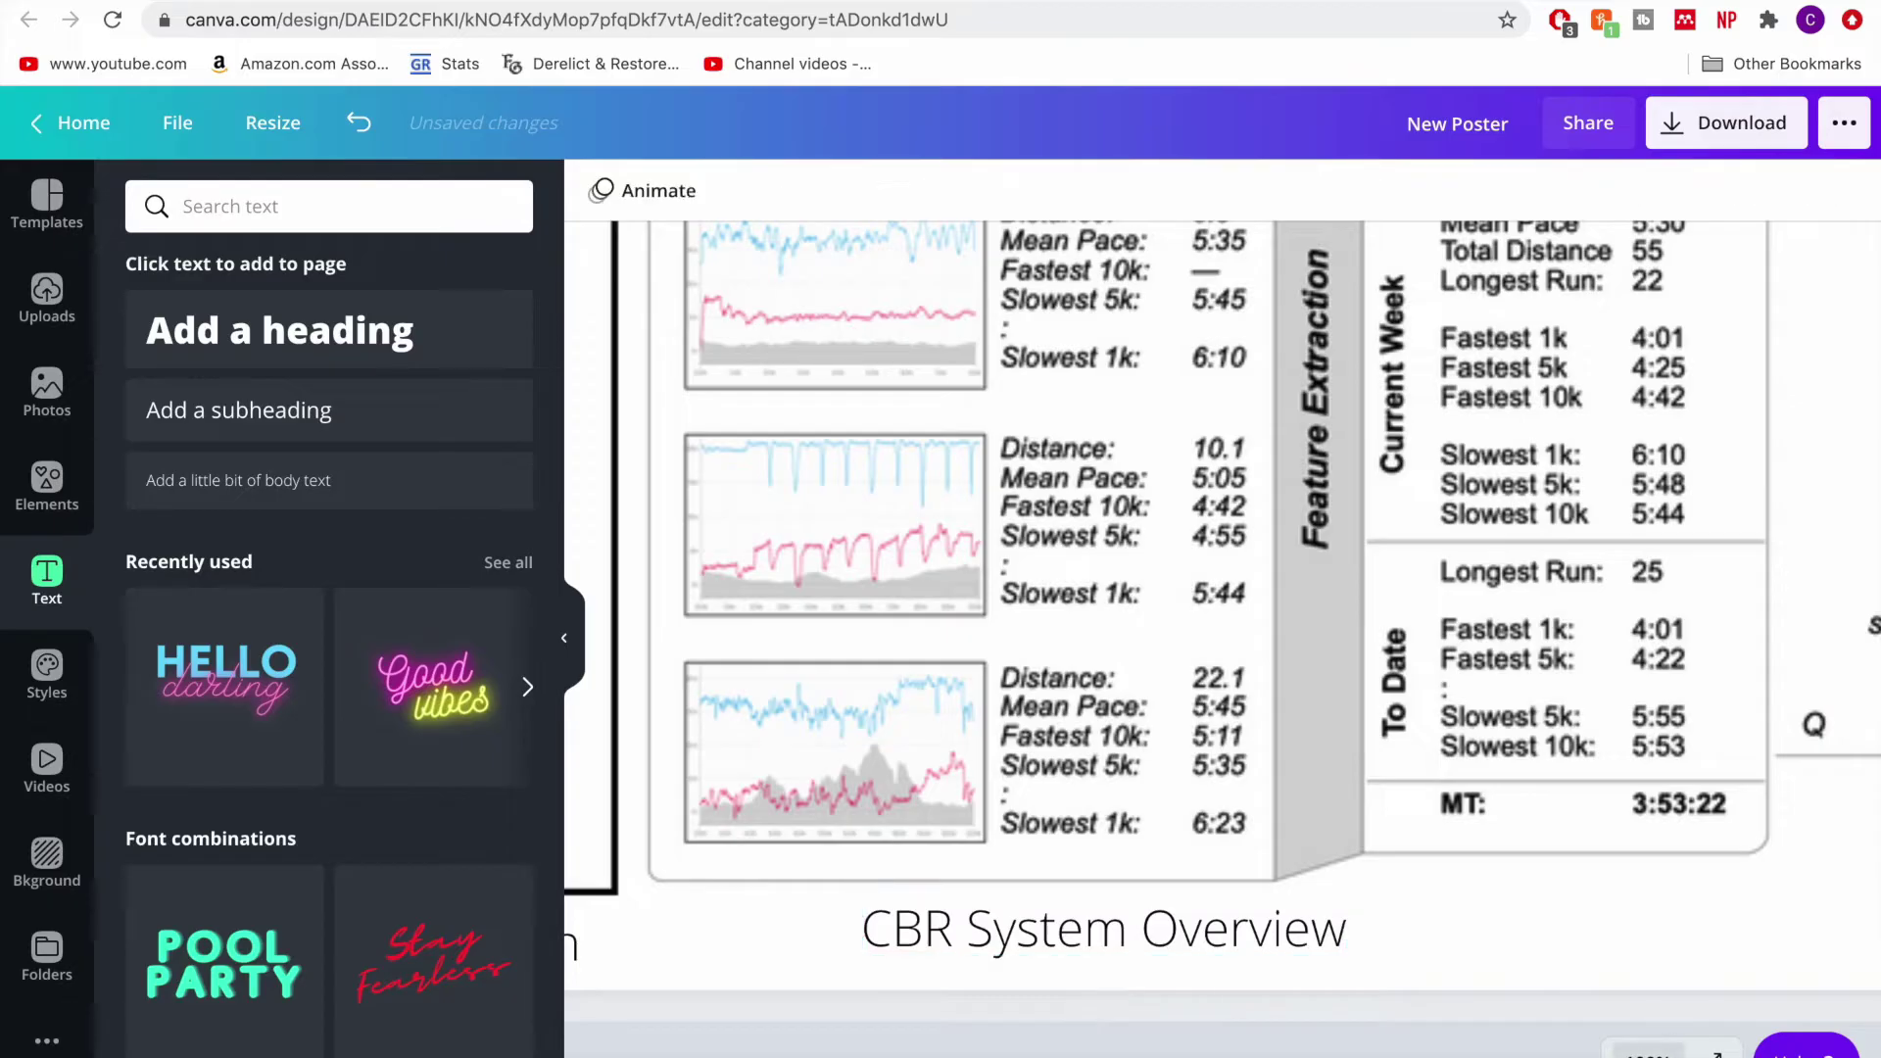
- Zoom out to view the whole poster and select the CBR caption
{"action": "left_click", "coordinate": [1648, 1050]}
{"action": "left_click", "coordinate": [1643, 759]}
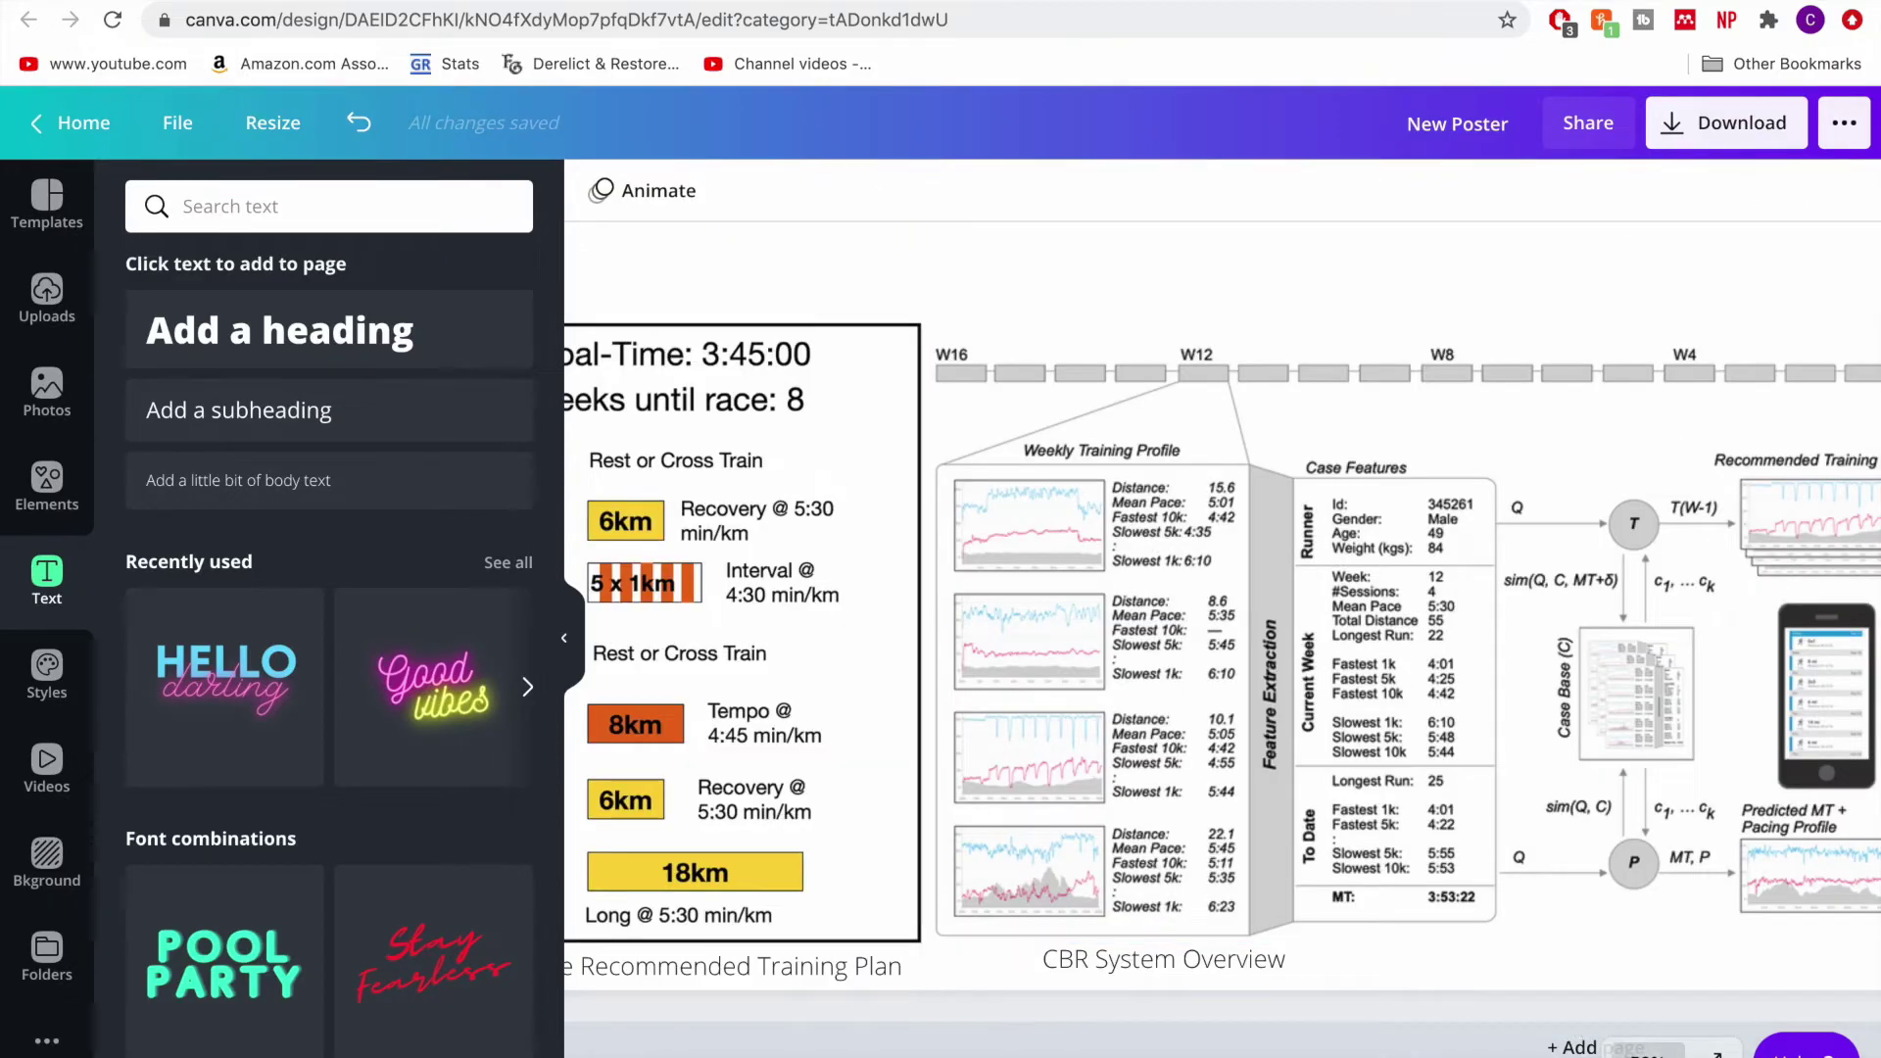
{"action": "left_click", "coordinate": [1649, 1050]}
{"action": "left_click", "coordinate": [1620, 796]}
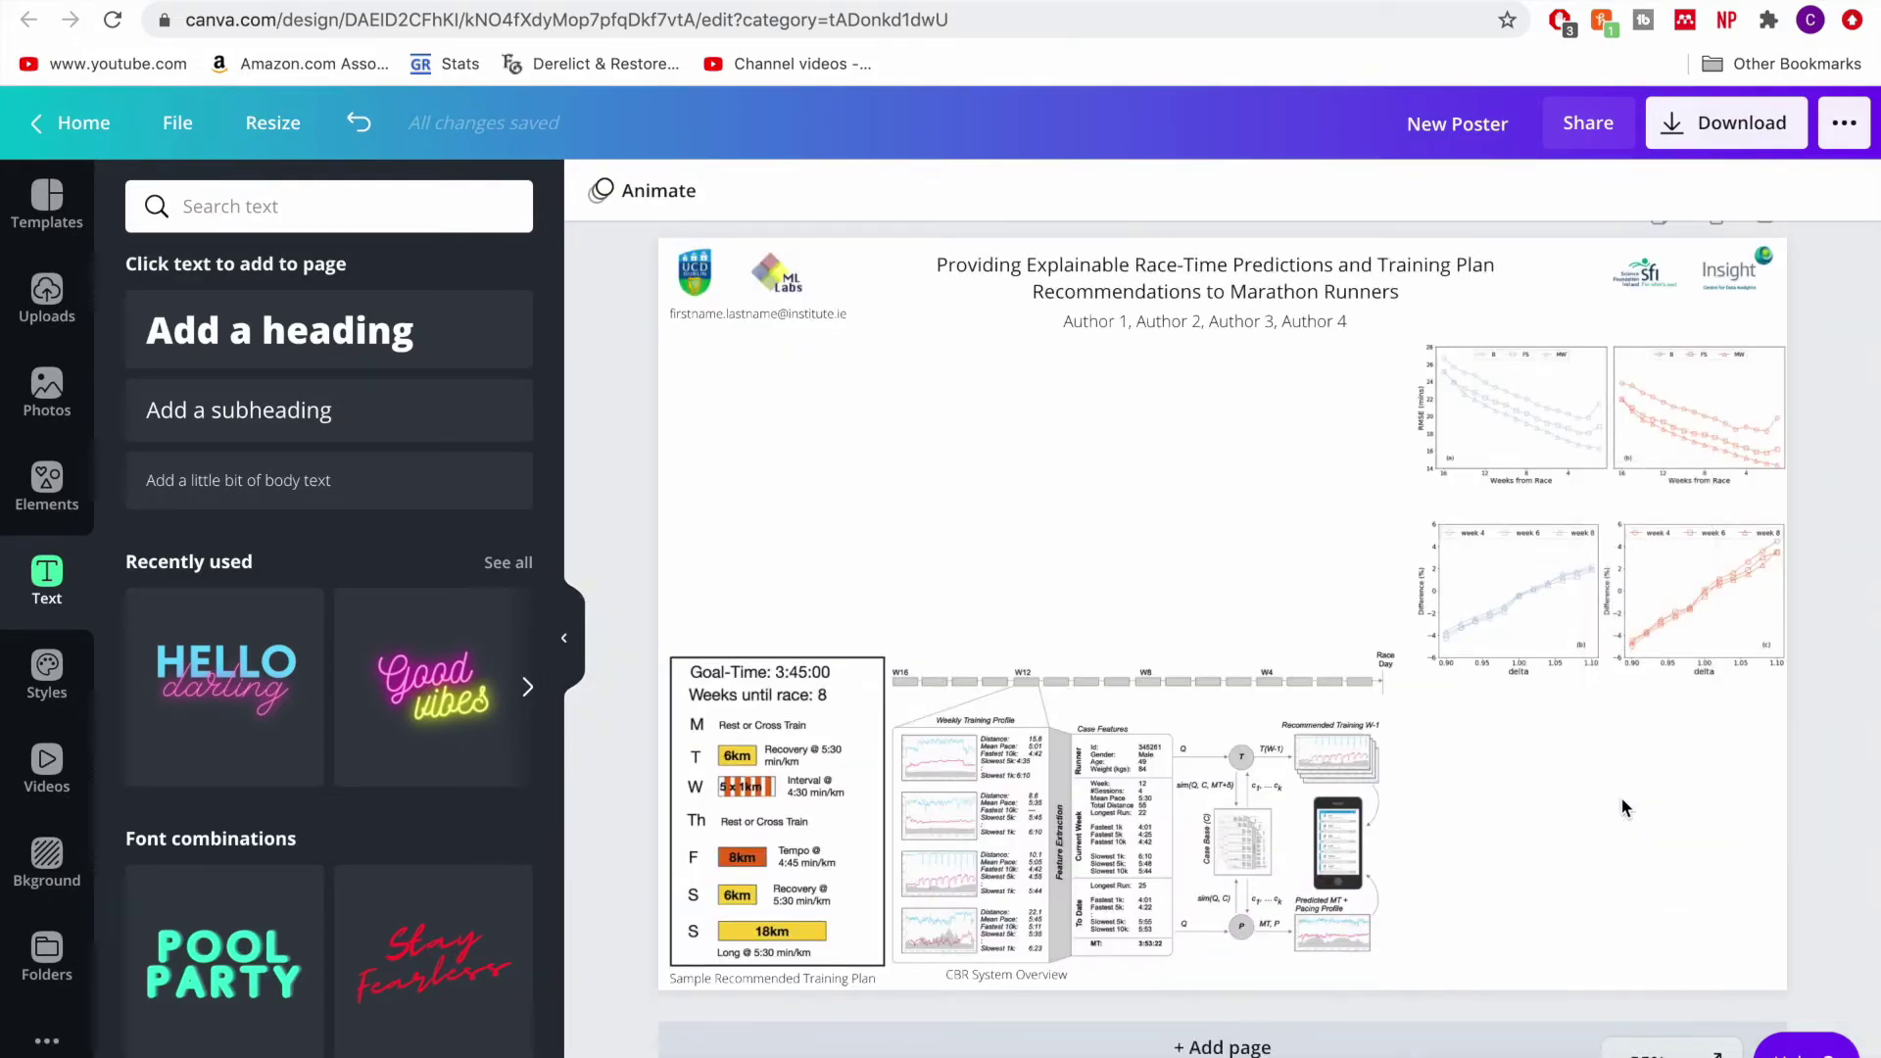
{"action": "left_click", "coordinate": [1006, 973]}
- Duplicate the caption beside the right-hand charts and retype it 'Results: Training Plan Recommendation'
{"action": "left_click_drag", "start_coordinate": [1003, 970], "coordinate": [967, 980]}
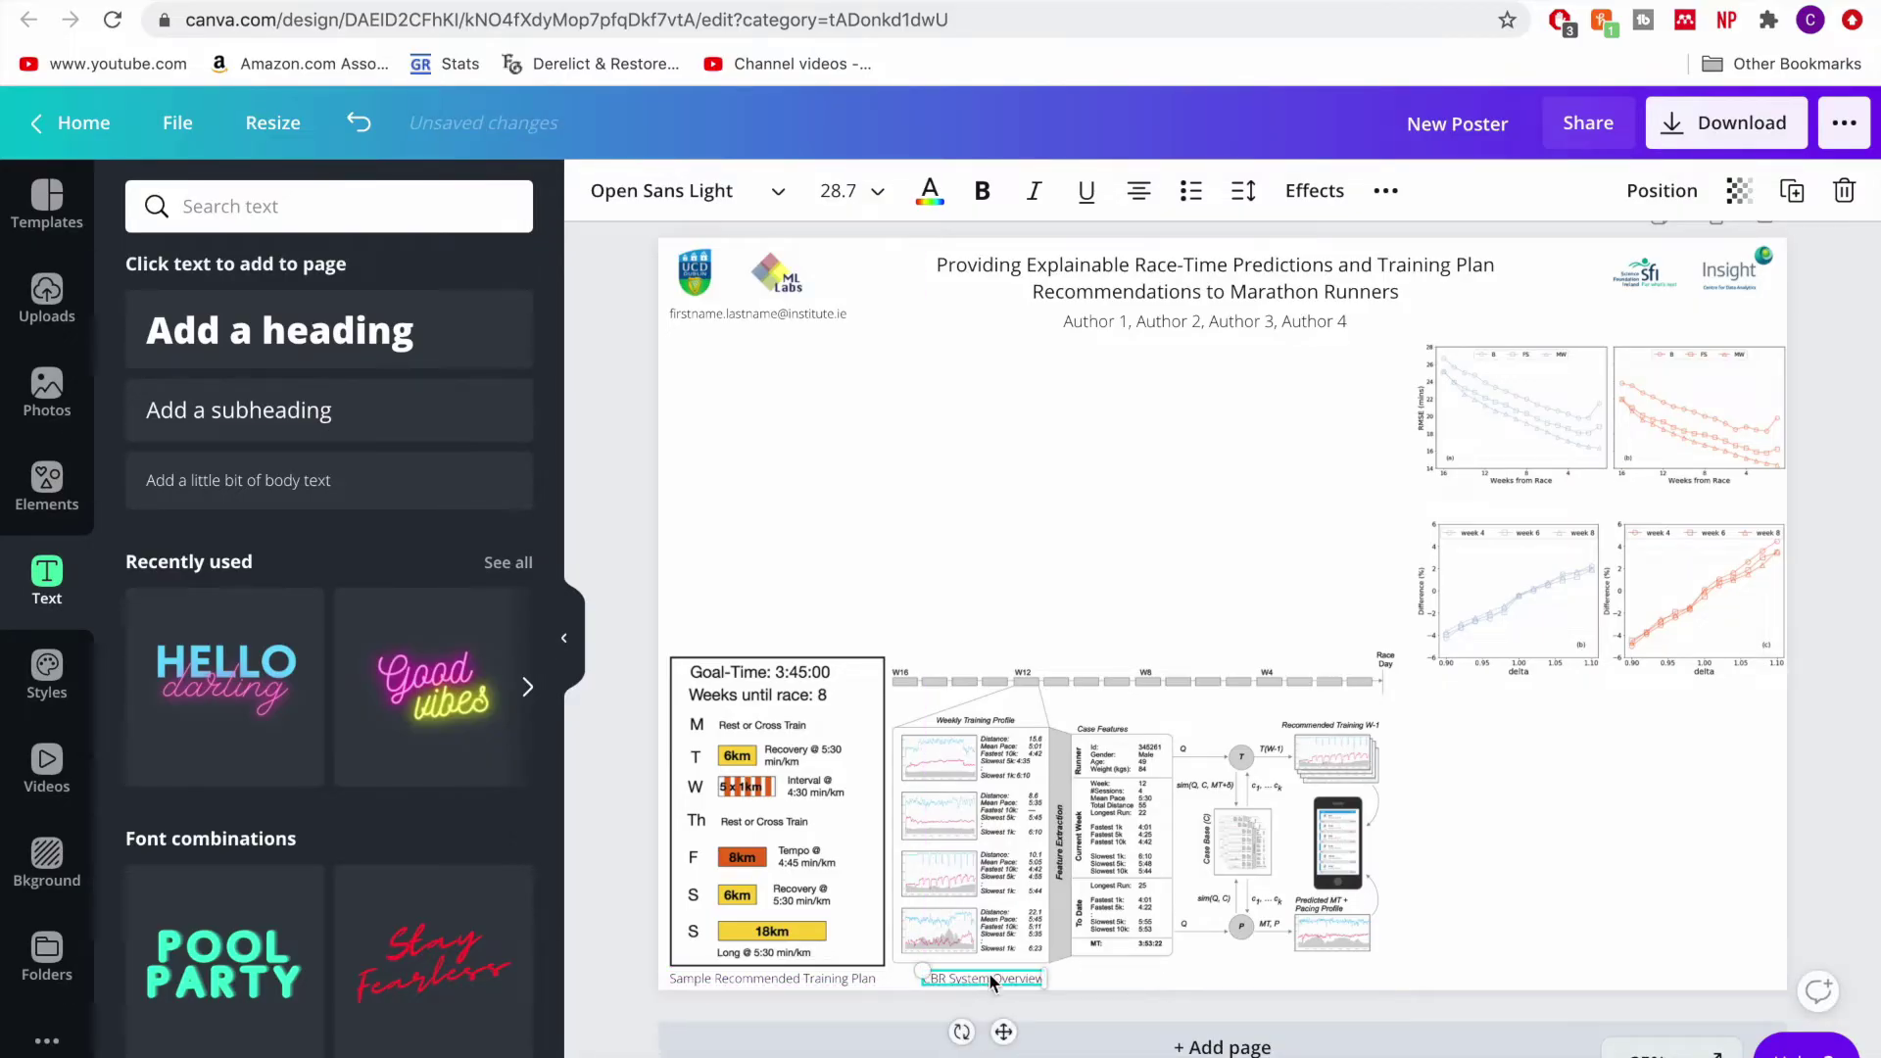
{"action": "key", "text": "ctrl+d"}
{"action": "left_click_drag", "start_coordinate": [991, 981], "coordinate": [1508, 688]}
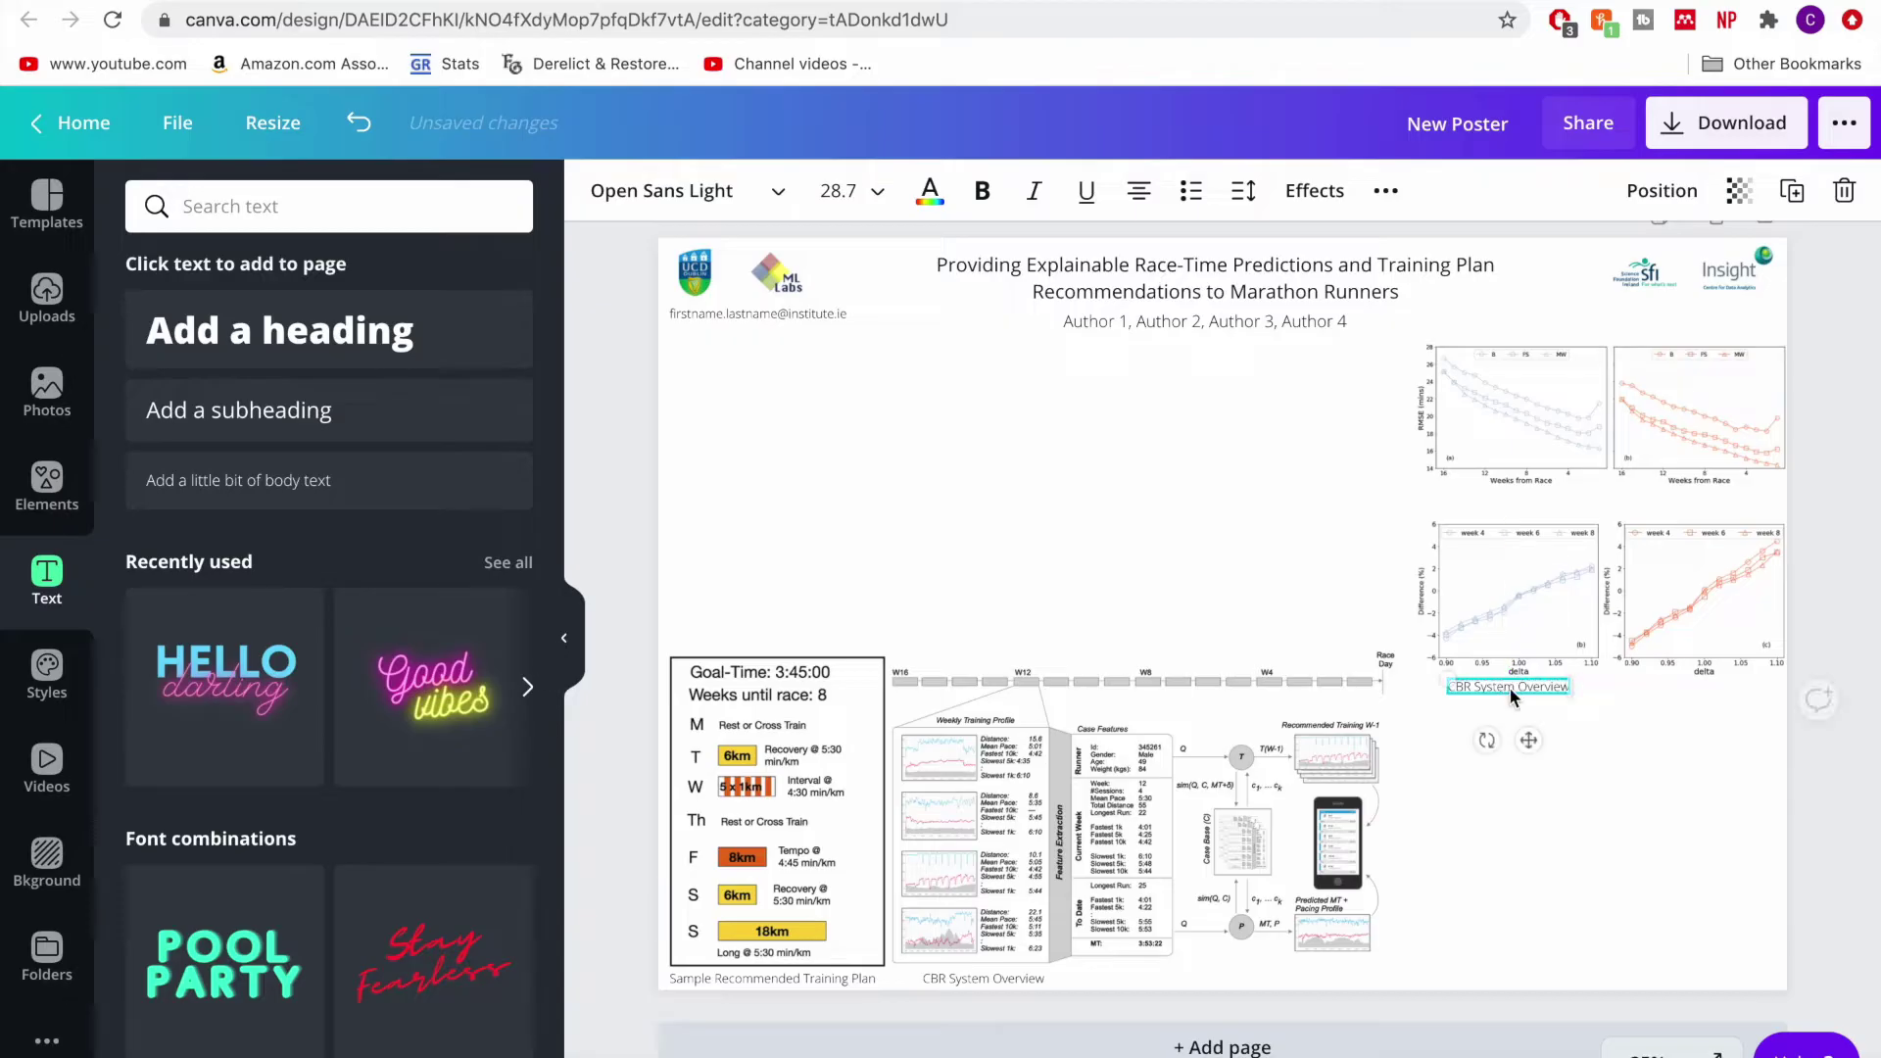
{"action": "key", "text": "shift+r"}
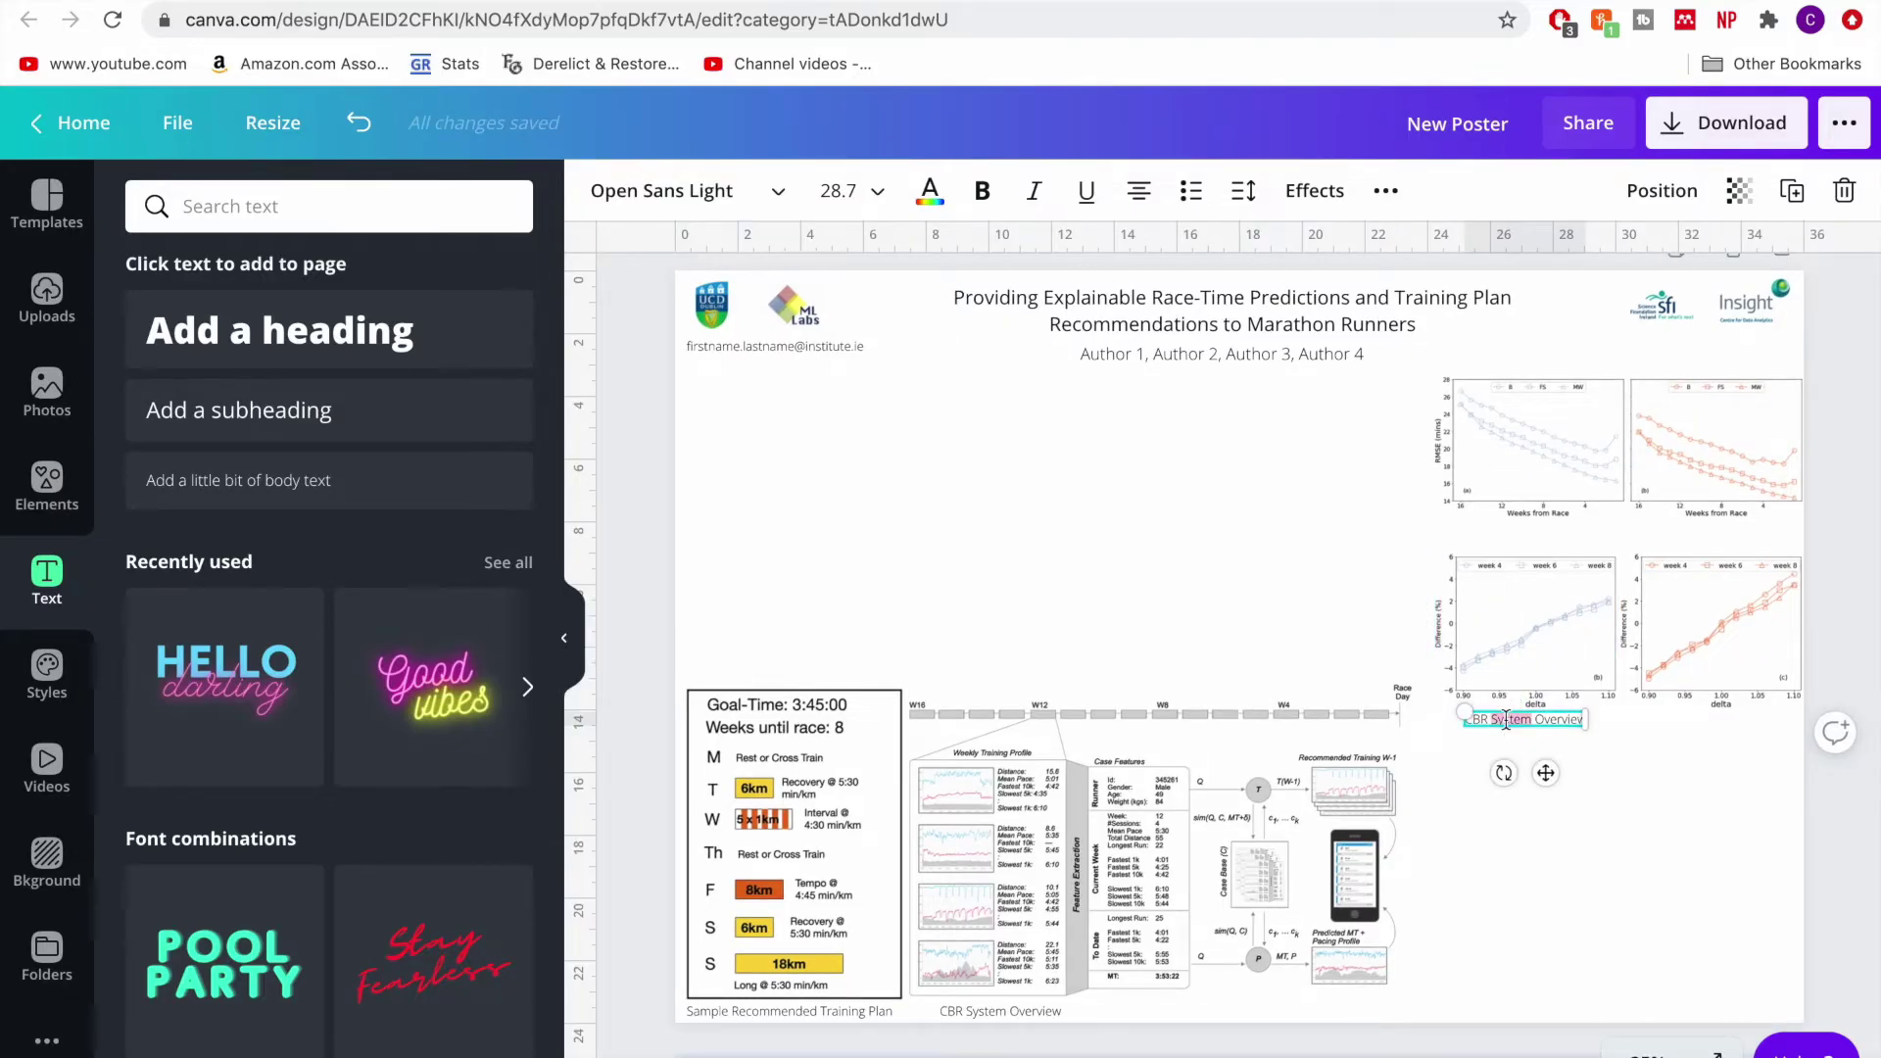
{"action": "key", "text": "ctrl+a"}
{"action": "key", "text": "BackSpace"}
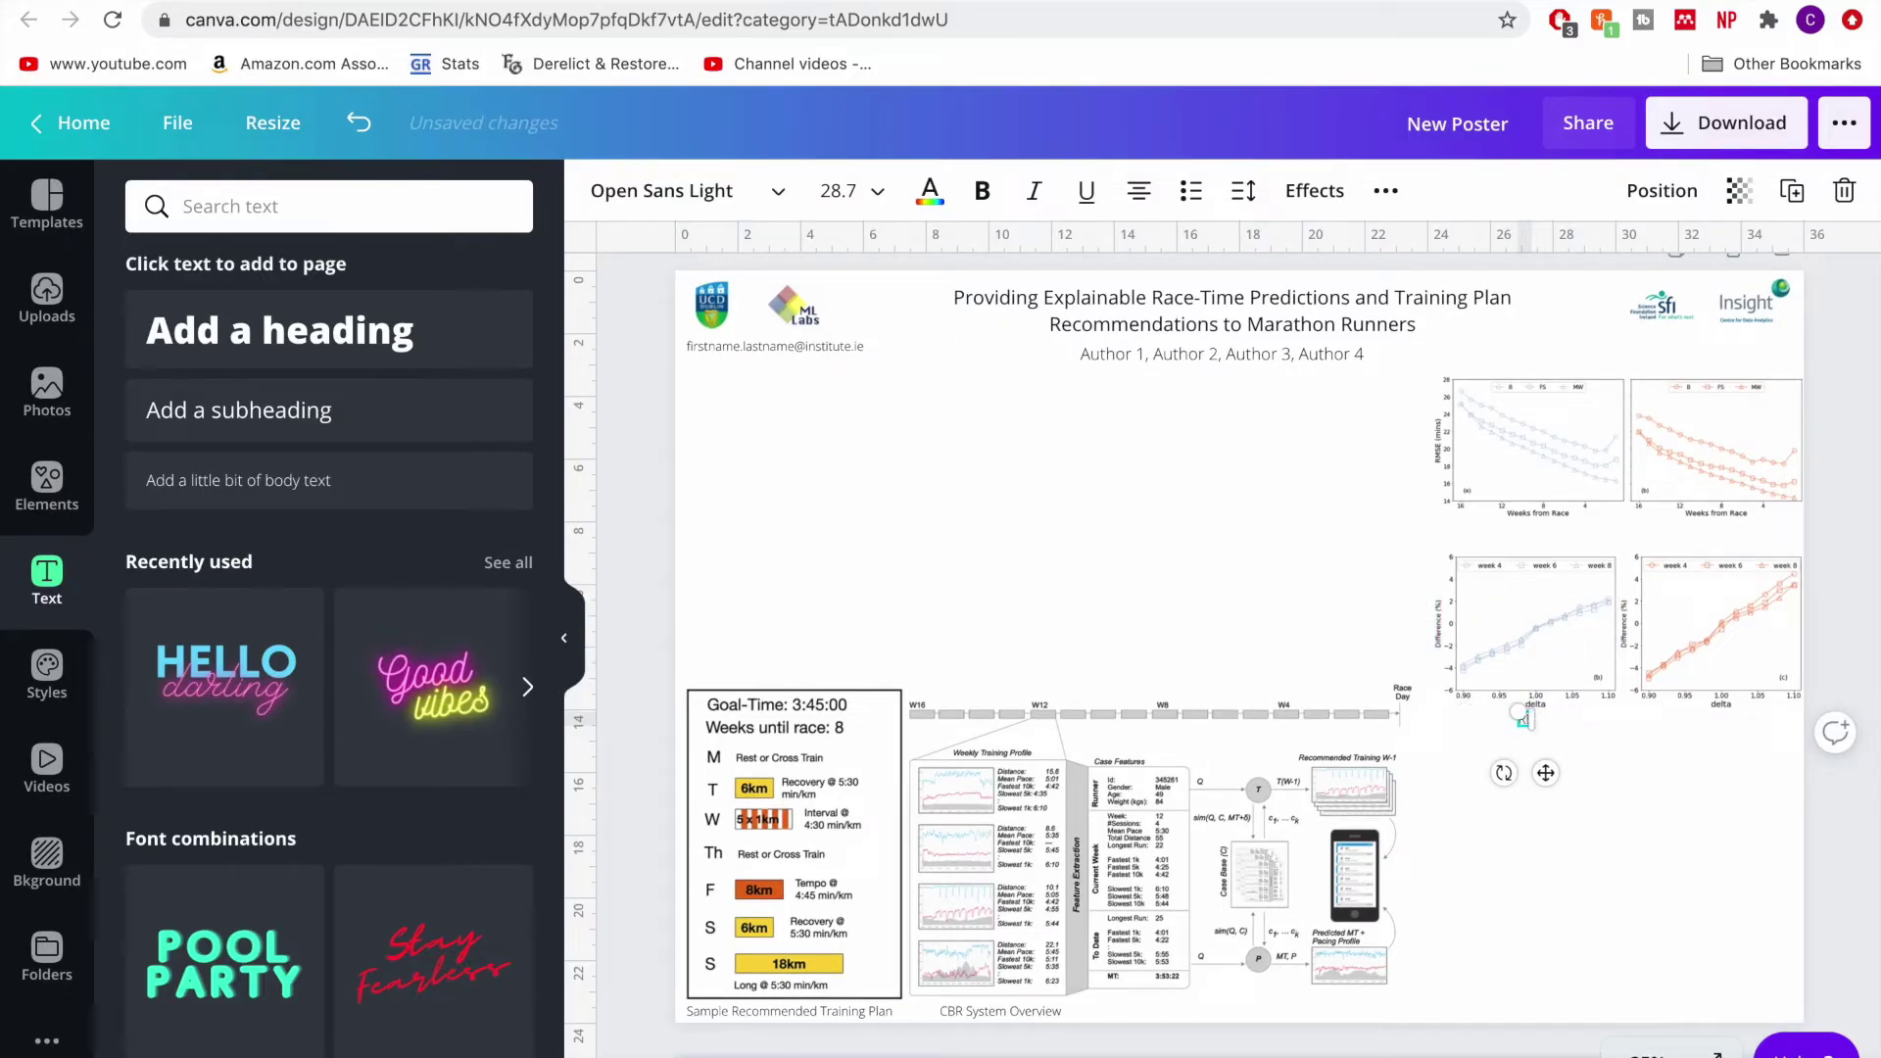
{"action": "type", "text": "Results: Training Plan Re"}
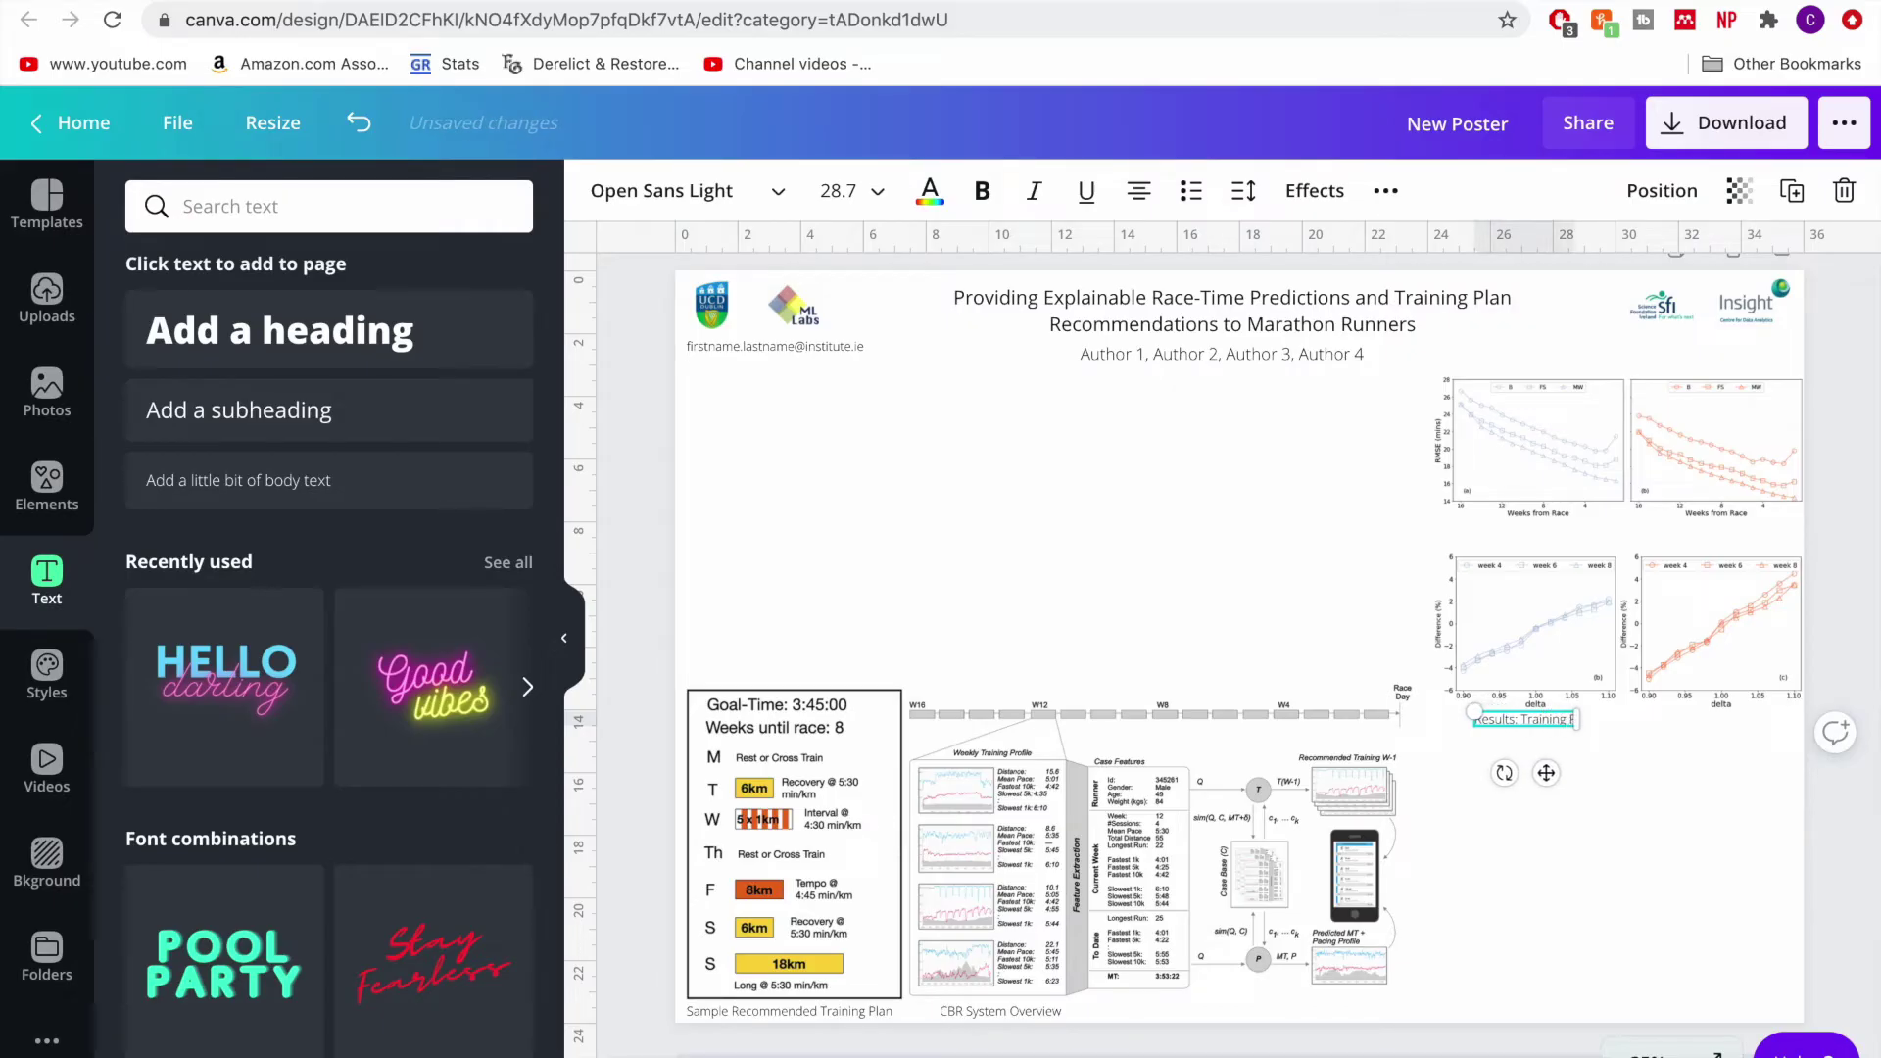
{"action": "type", "text": "commendation"}
- Centre the caption under the lower charts and reword the upper caption 'Results: Race-Time Prediction'
{"action": "left_click", "coordinate": [1614, 778]}
{"action": "left_click_drag", "start_coordinate": [1562, 723], "coordinate": [1676, 534]}
{"action": "key", "text": "shift+Home"}
{"action": "key", "text": "BackSpace"}
{"action": "key", "text": "BackSpace"}
{"action": "key", "text": "BackSpace"}
{"action": "key", "text": "BackSpace"}
{"action": "key", "text": "BackSpace"}
{"action": "type", "text": "Race-Time Prediction"}
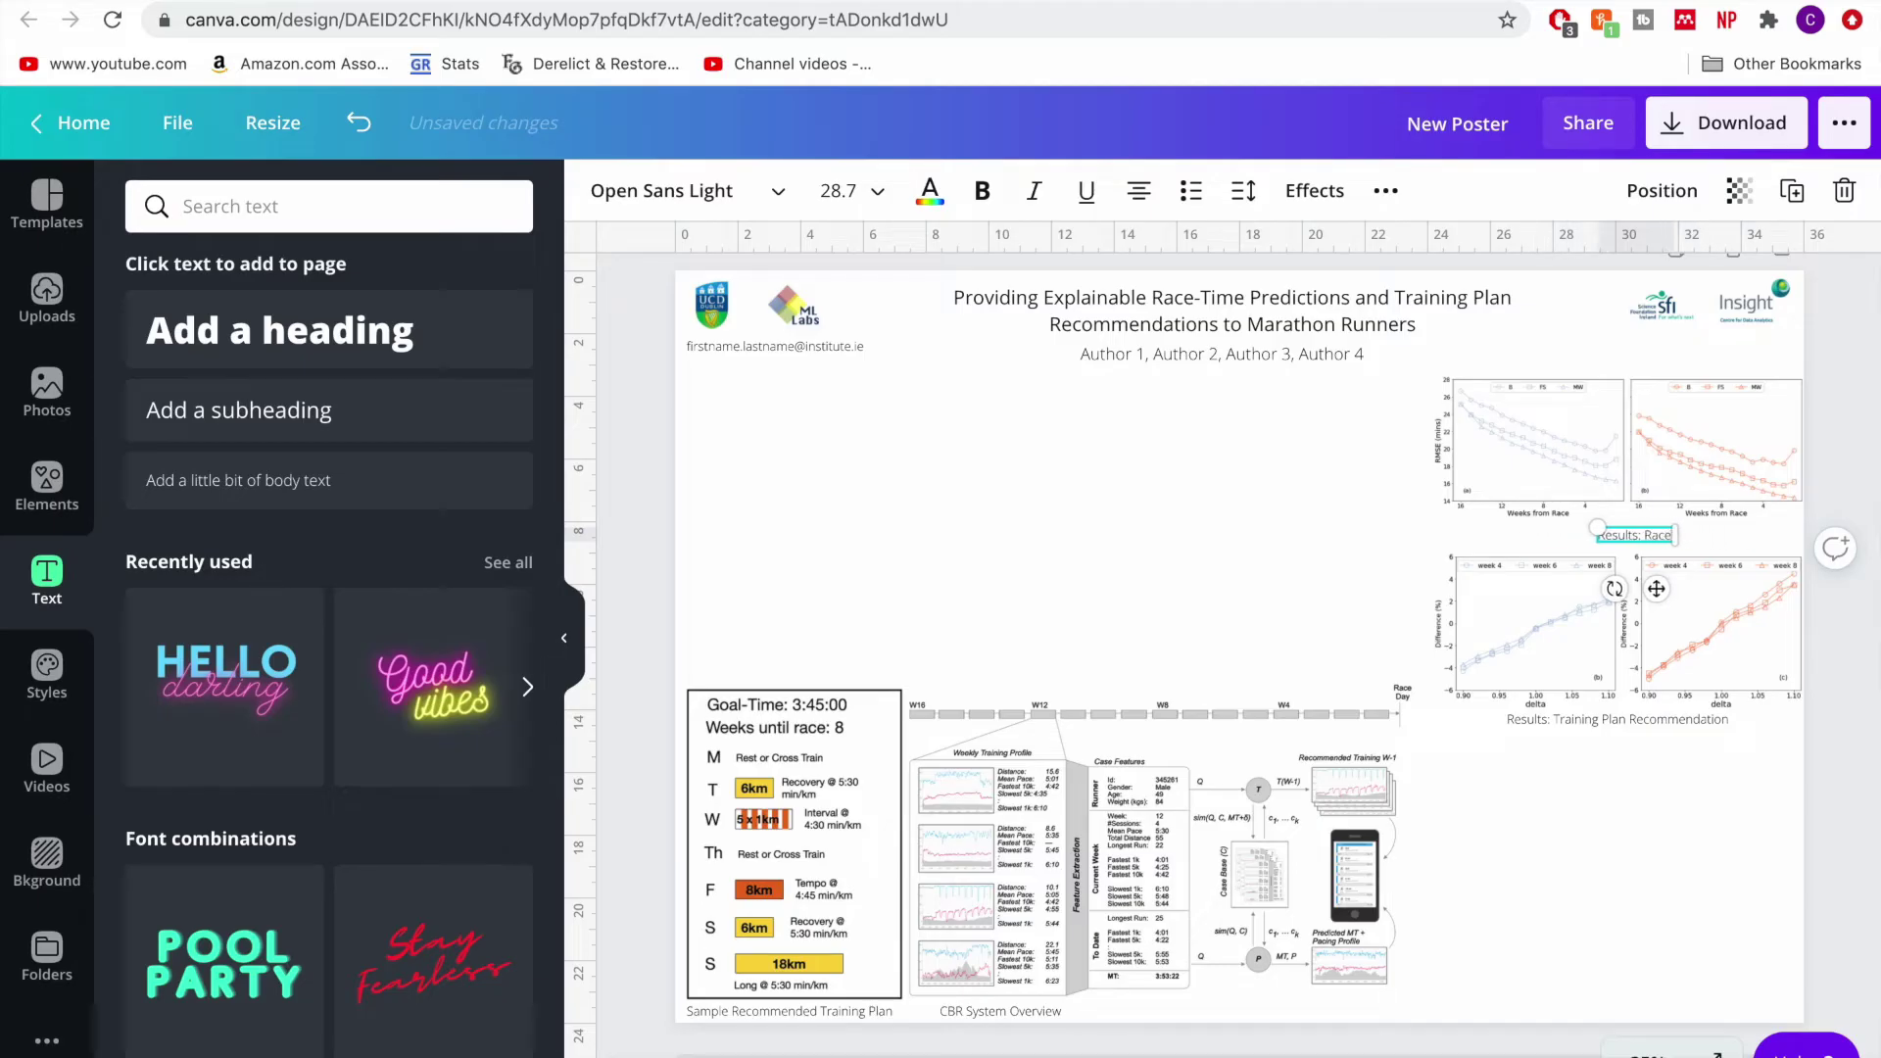
{"action": "left_click", "coordinate": [1208, 585]}
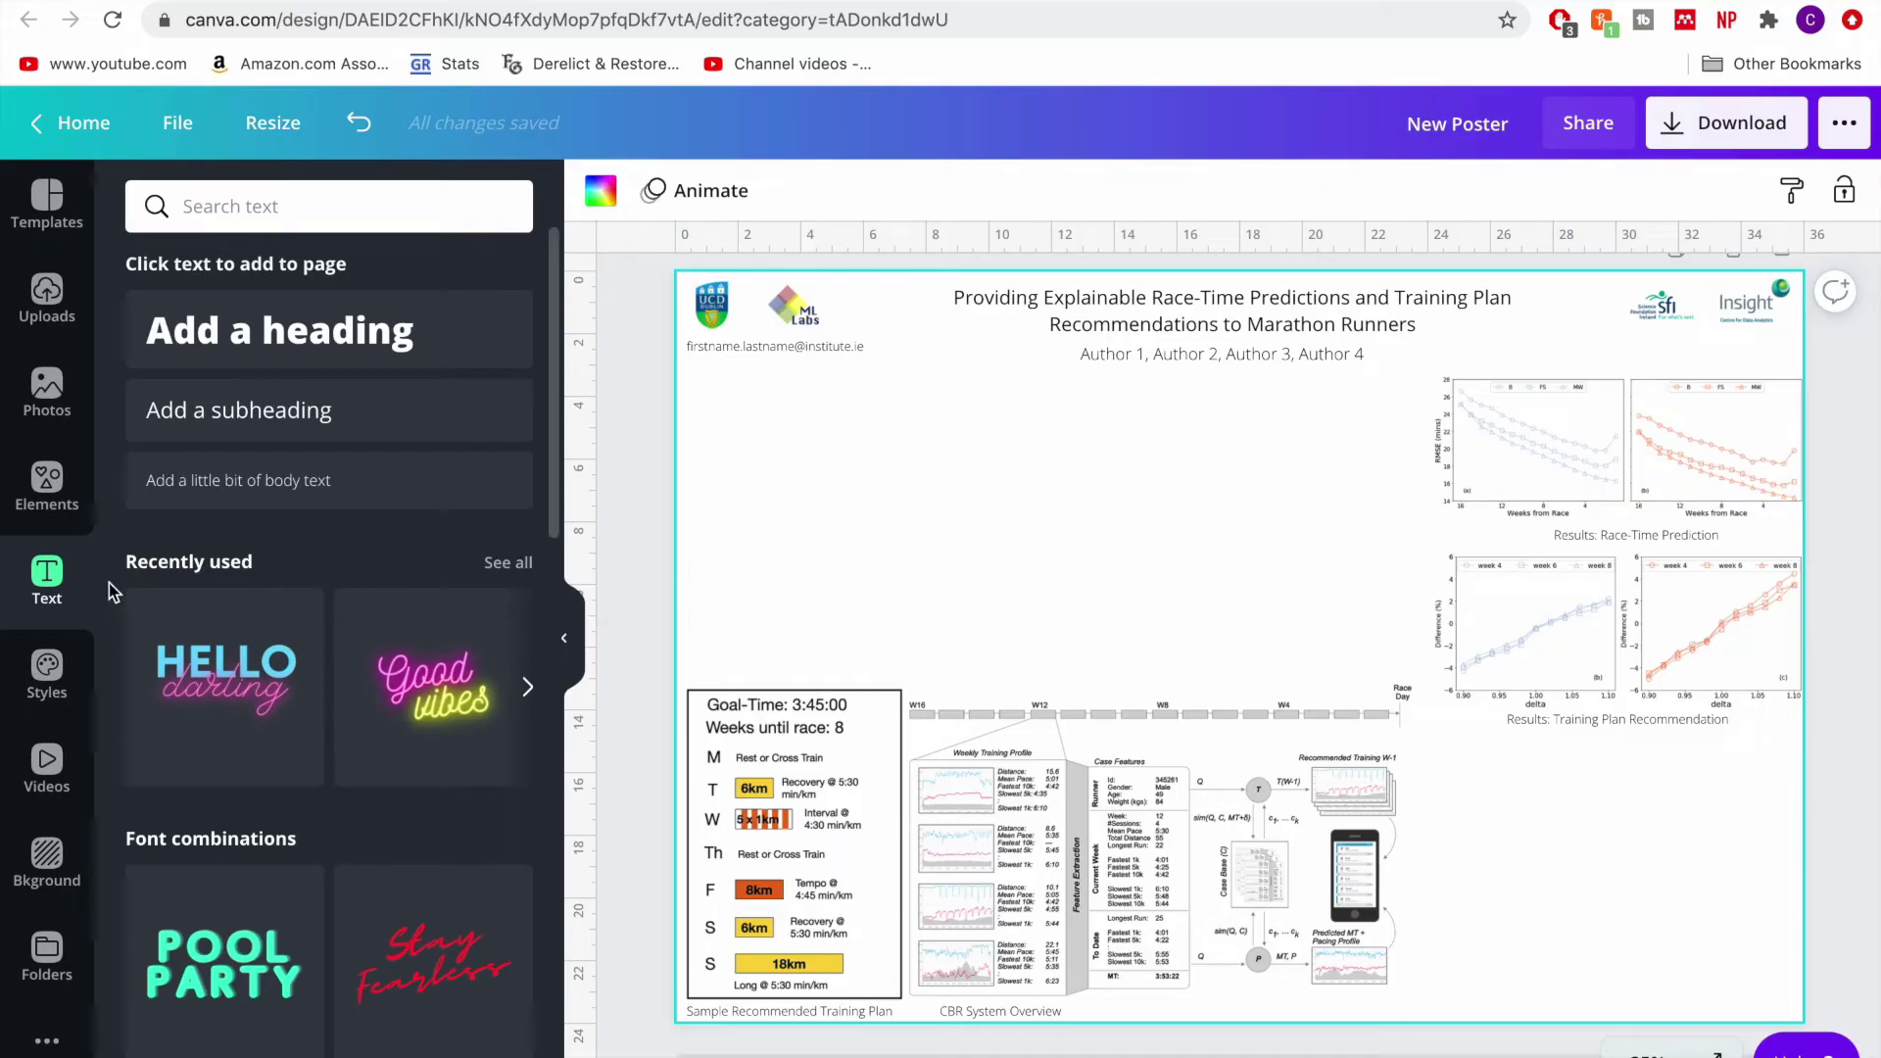
{"action": "scroll", "coordinate": [44, 666], "scroll_direction": "down", "scroll_amount": 1}
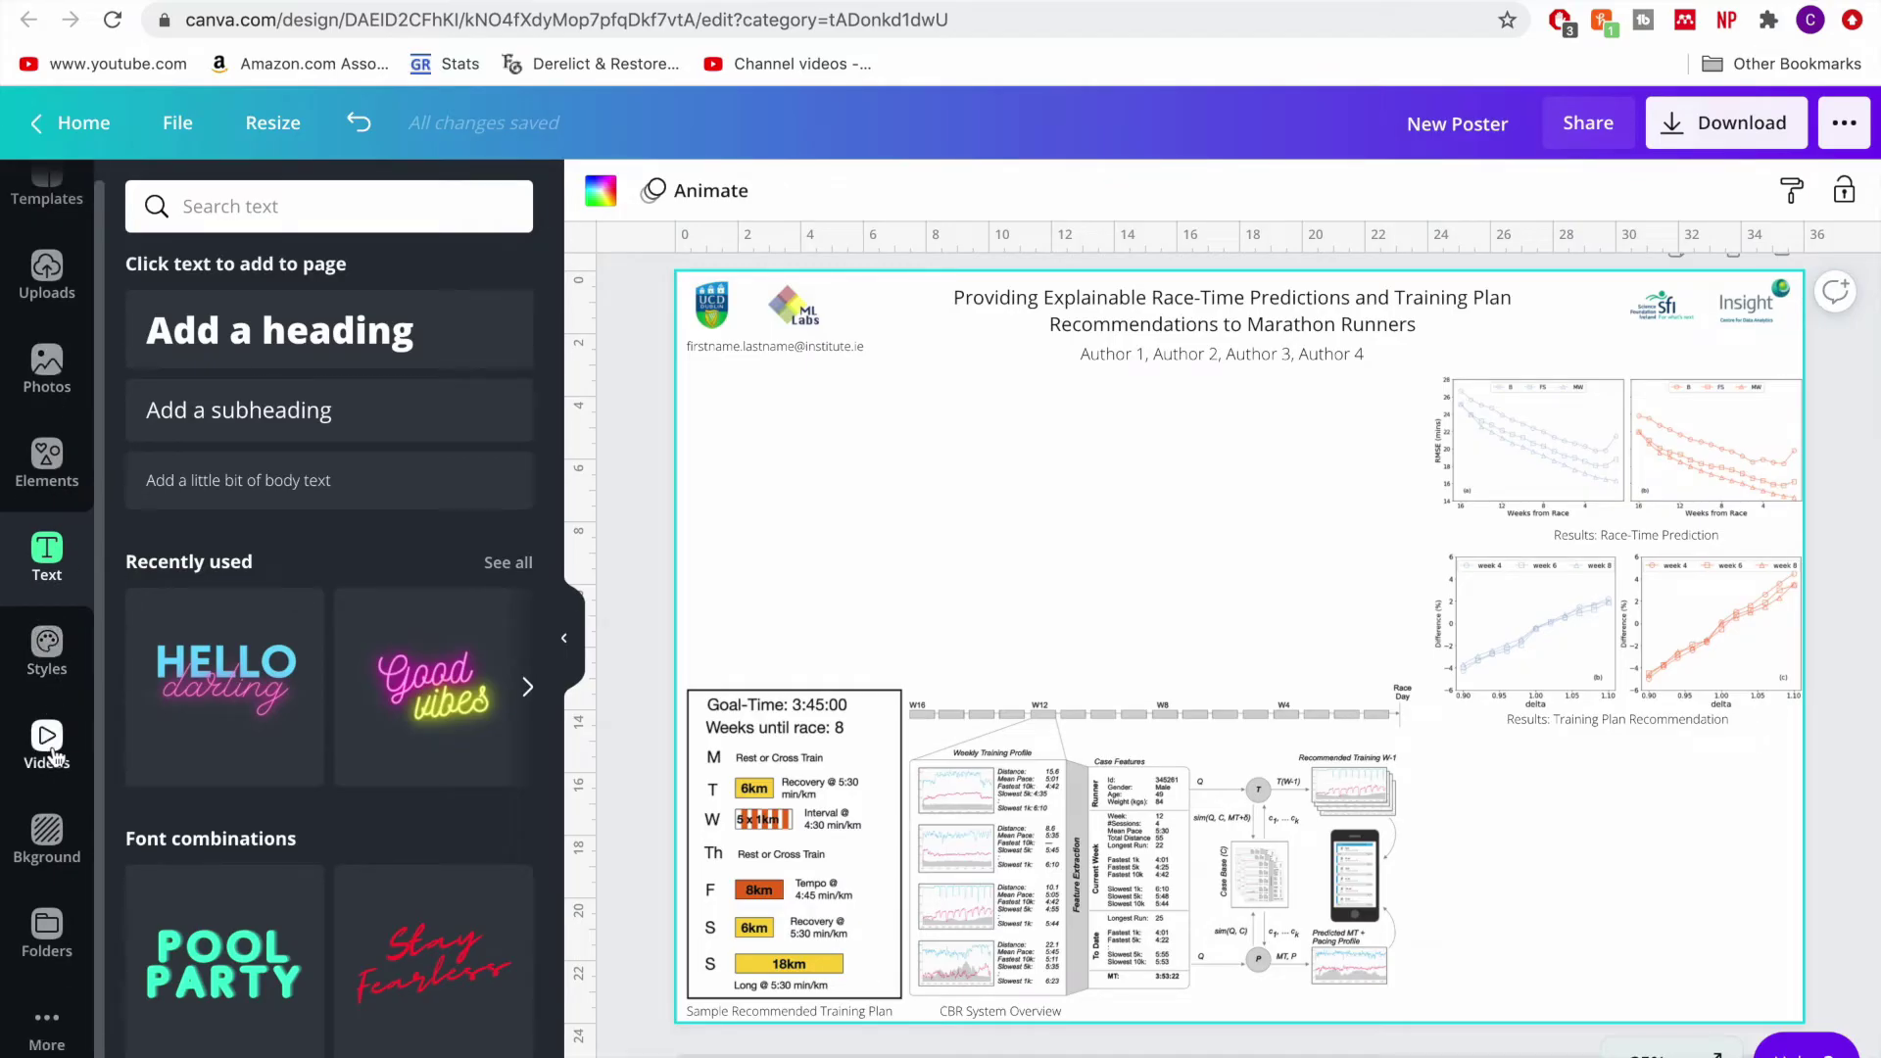
{"action": "scroll", "coordinate": [54, 756], "scroll_direction": "up", "scroll_amount": 1}
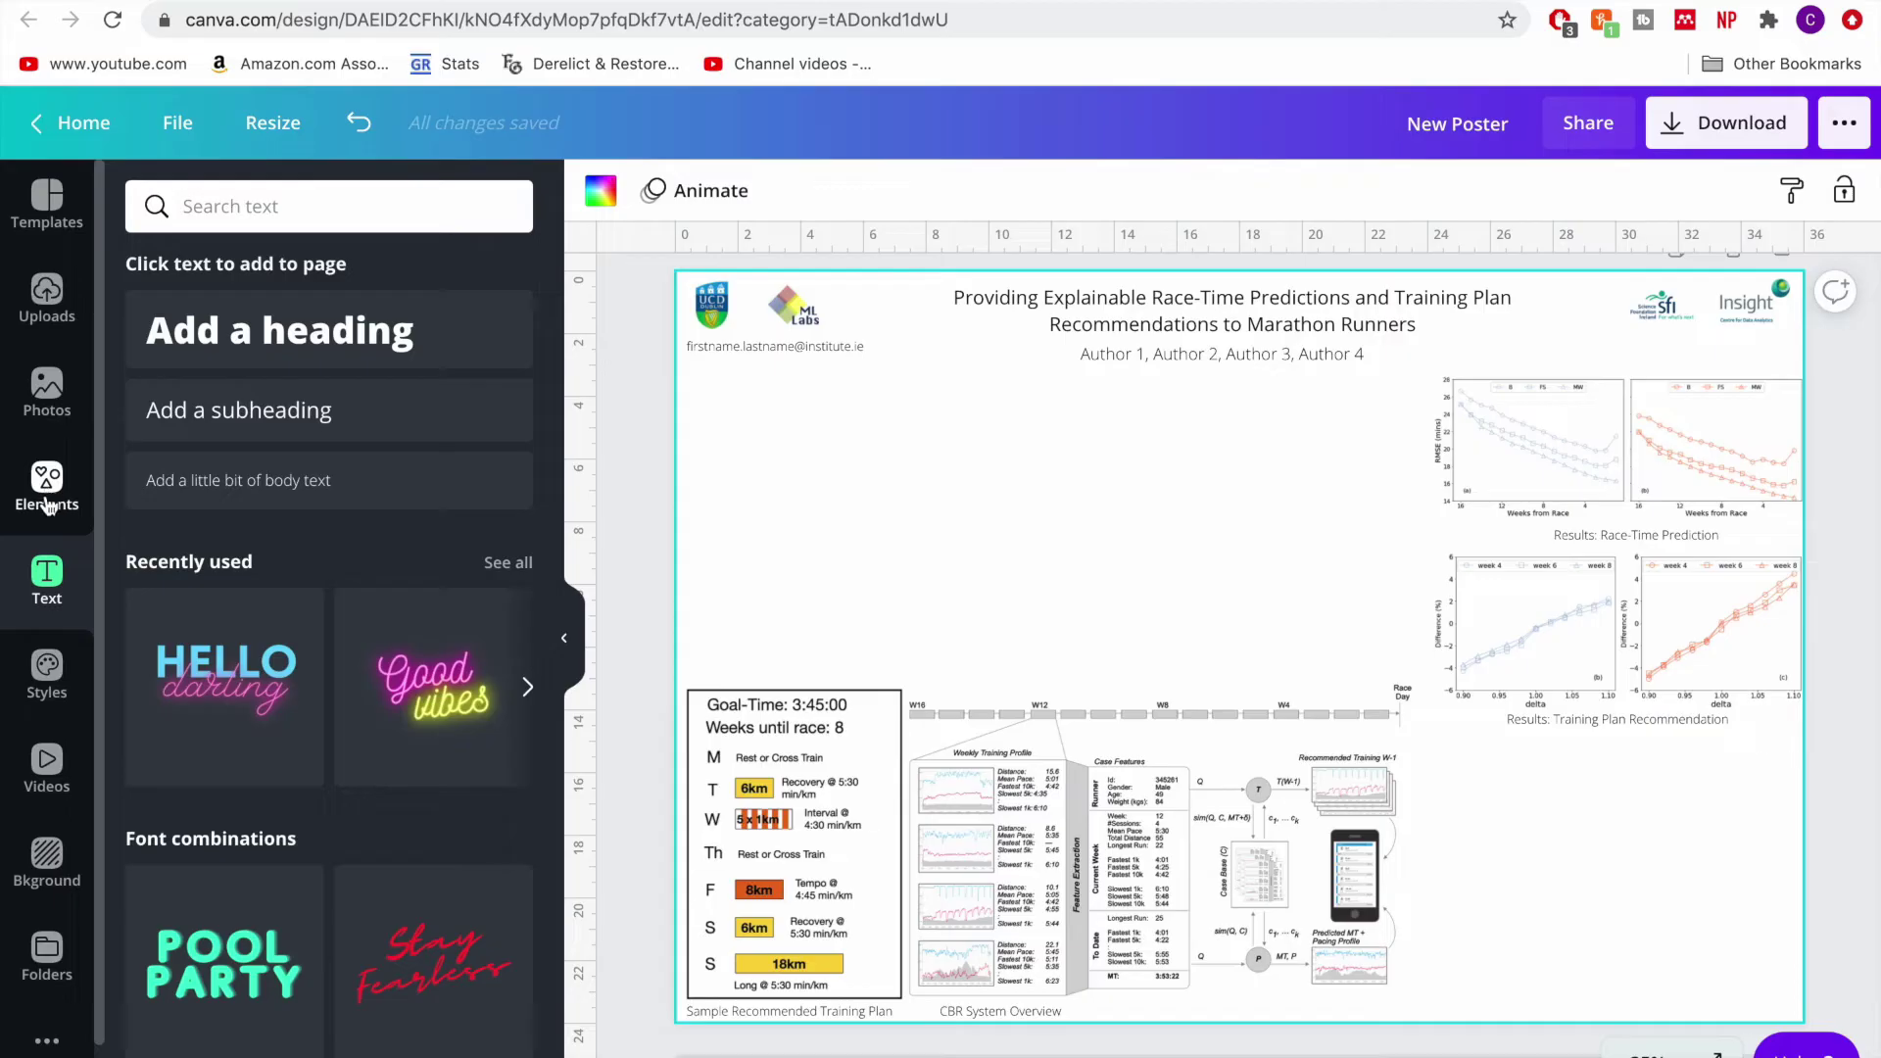
- Add a thick orange line from the Elements Lines collection
{"action": "left_click", "coordinate": [47, 502]}
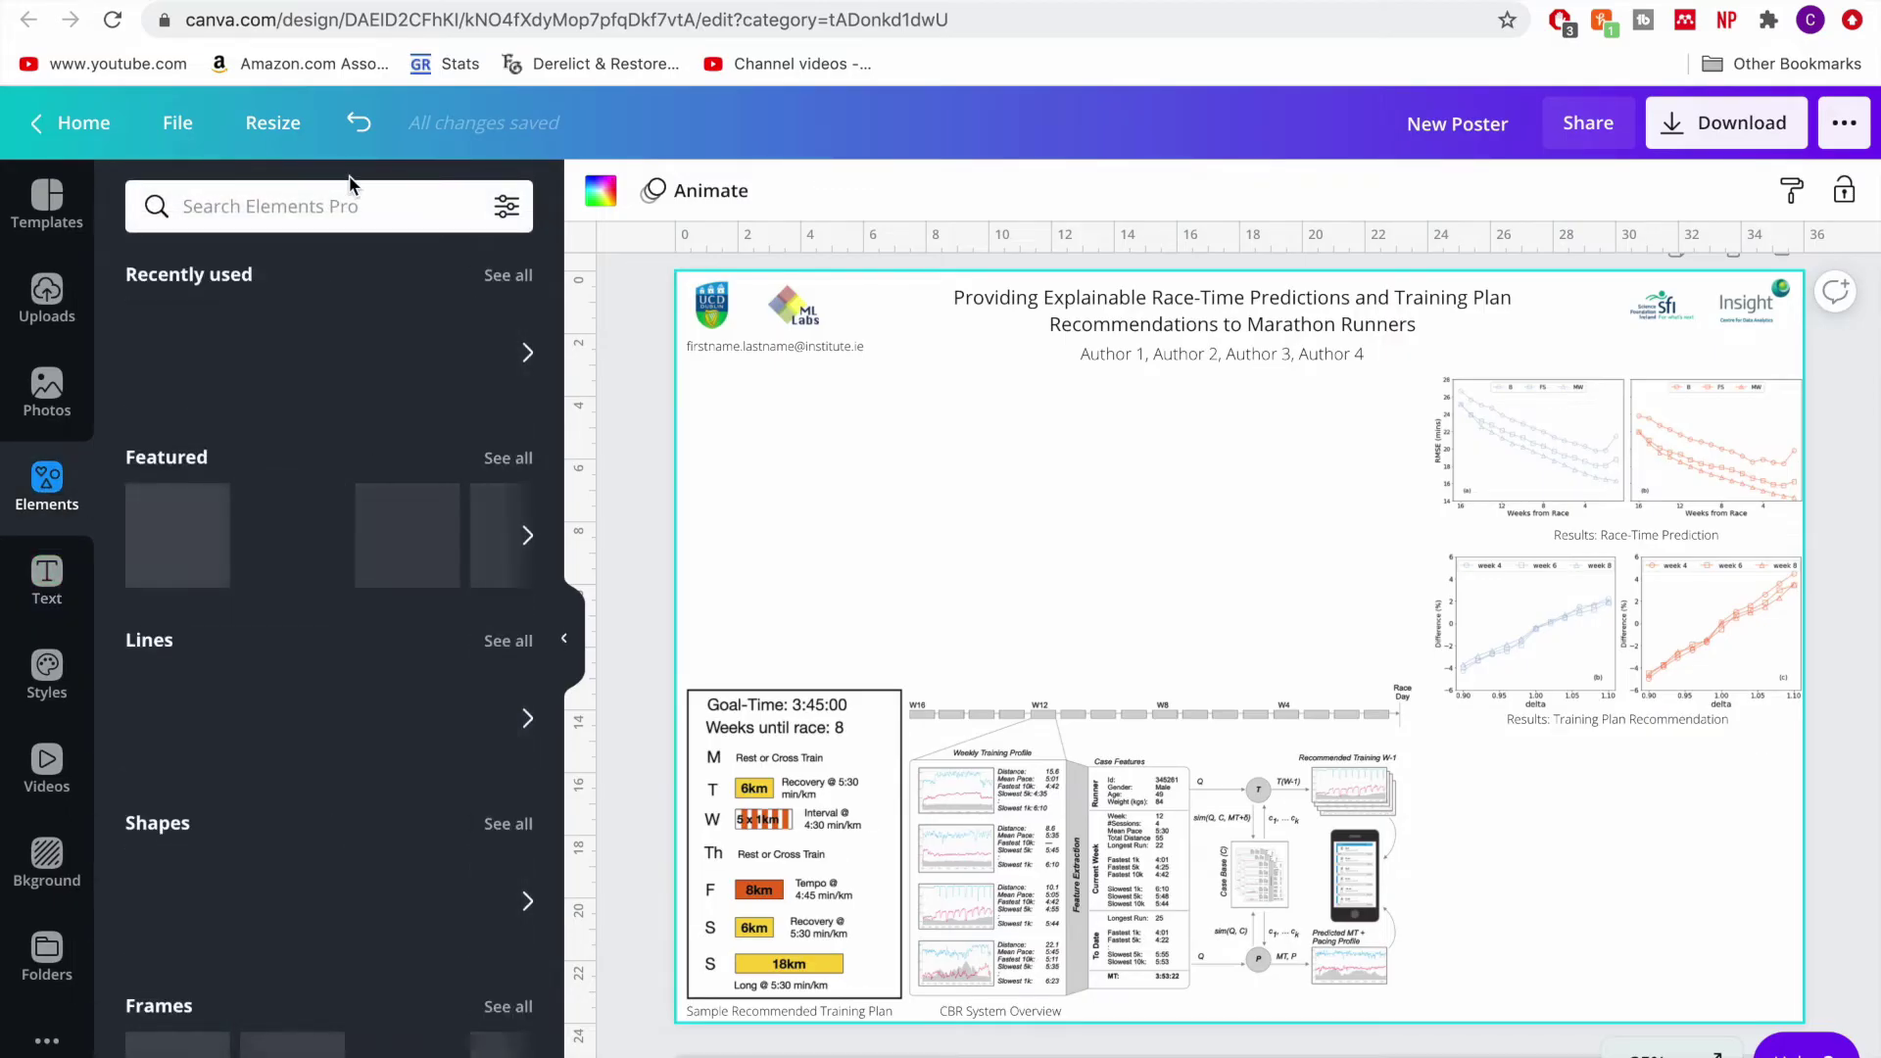
{"action": "scroll", "coordinate": [307, 495], "scroll_direction": "down", "scroll_amount": 1}
{"action": "scroll", "coordinate": [266, 697], "scroll_direction": "up", "scroll_amount": 1}
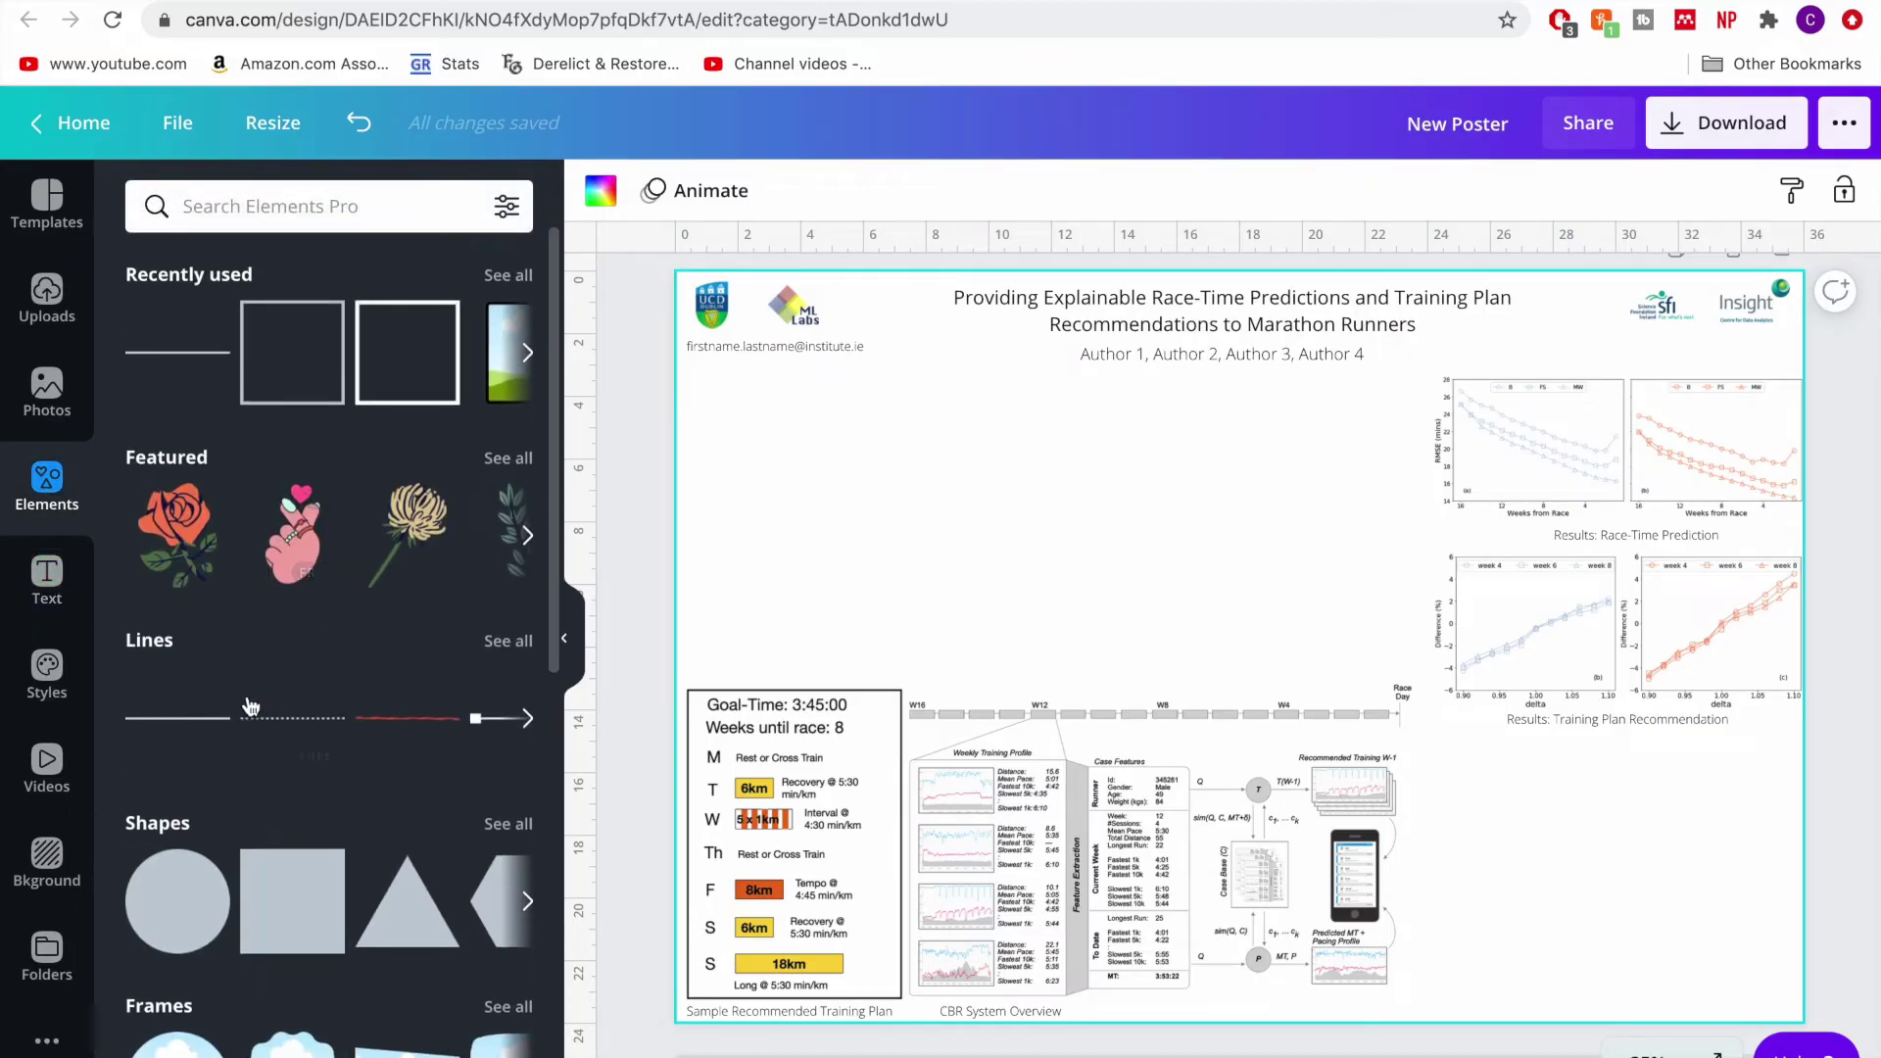
{"action": "left_click", "coordinate": [177, 718]}
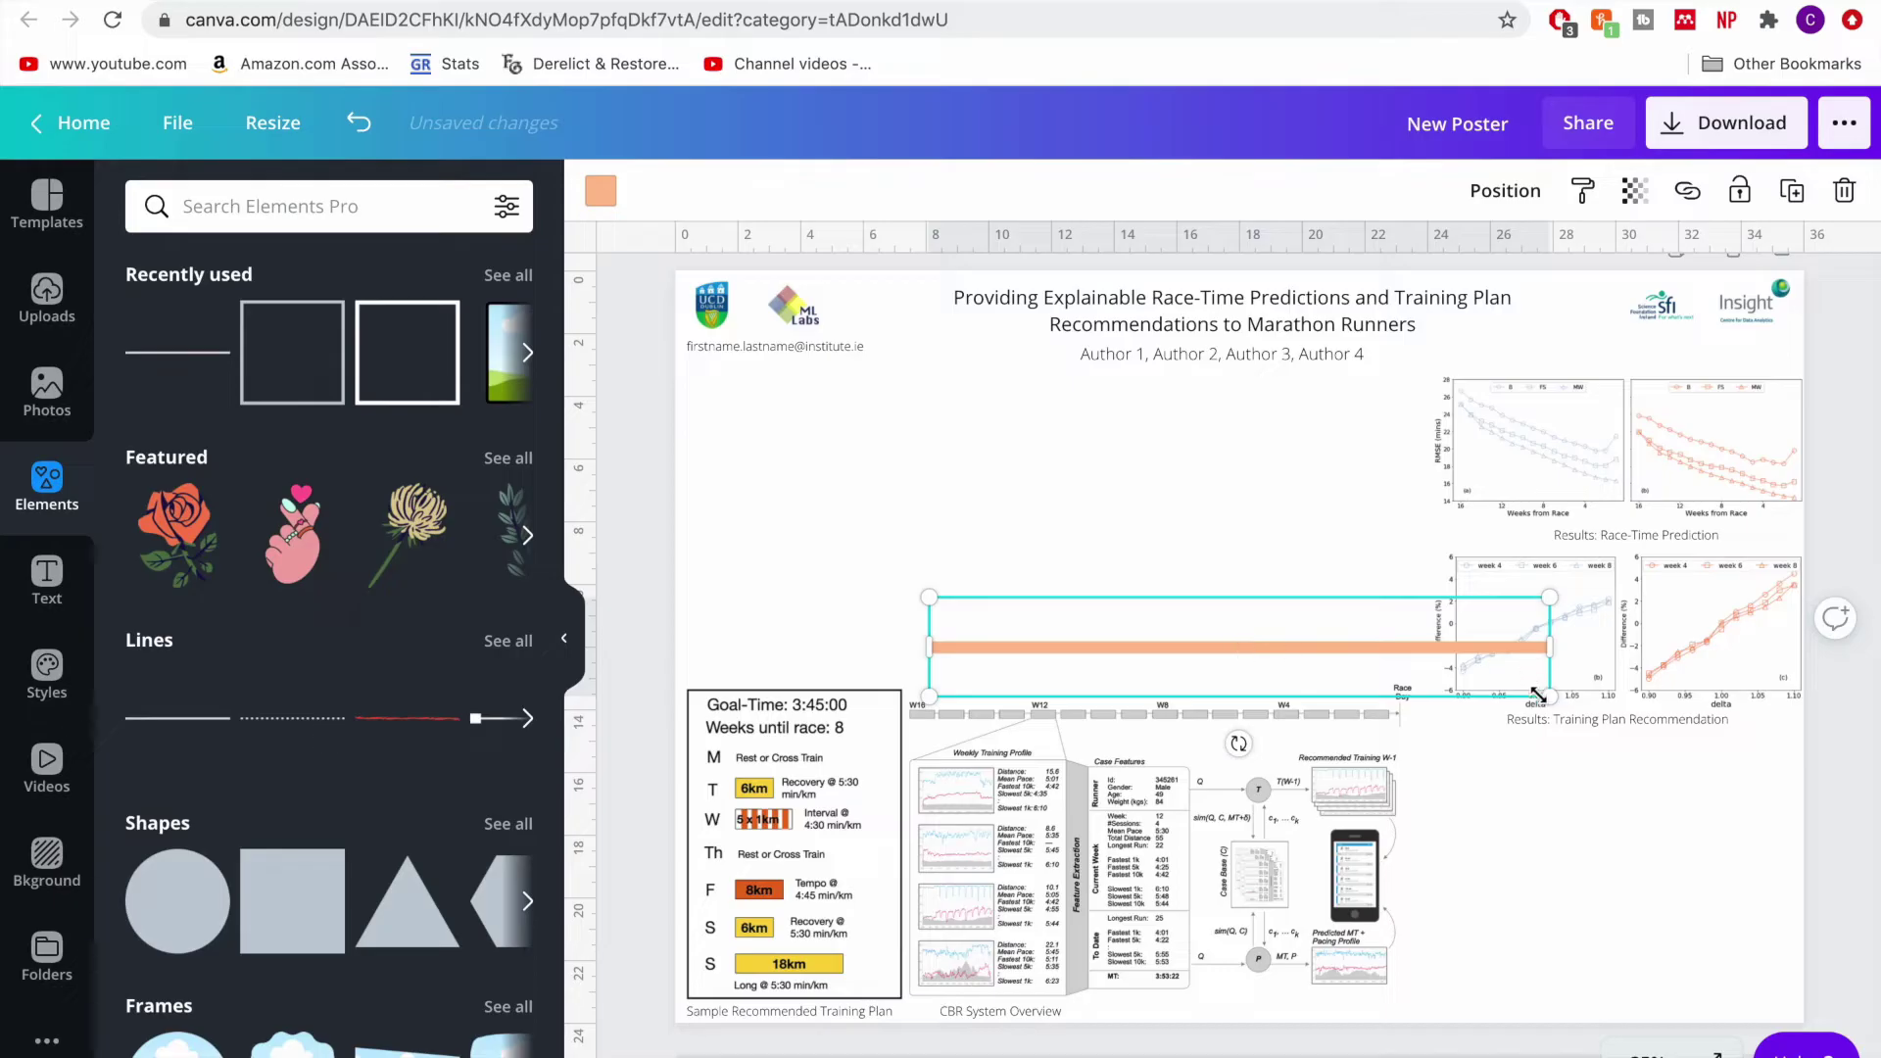
- Resize the orange line and rotate it upright near the page's middle
{"action": "left_click_drag", "start_coordinate": [1538, 704], "coordinate": [1387, 619]}
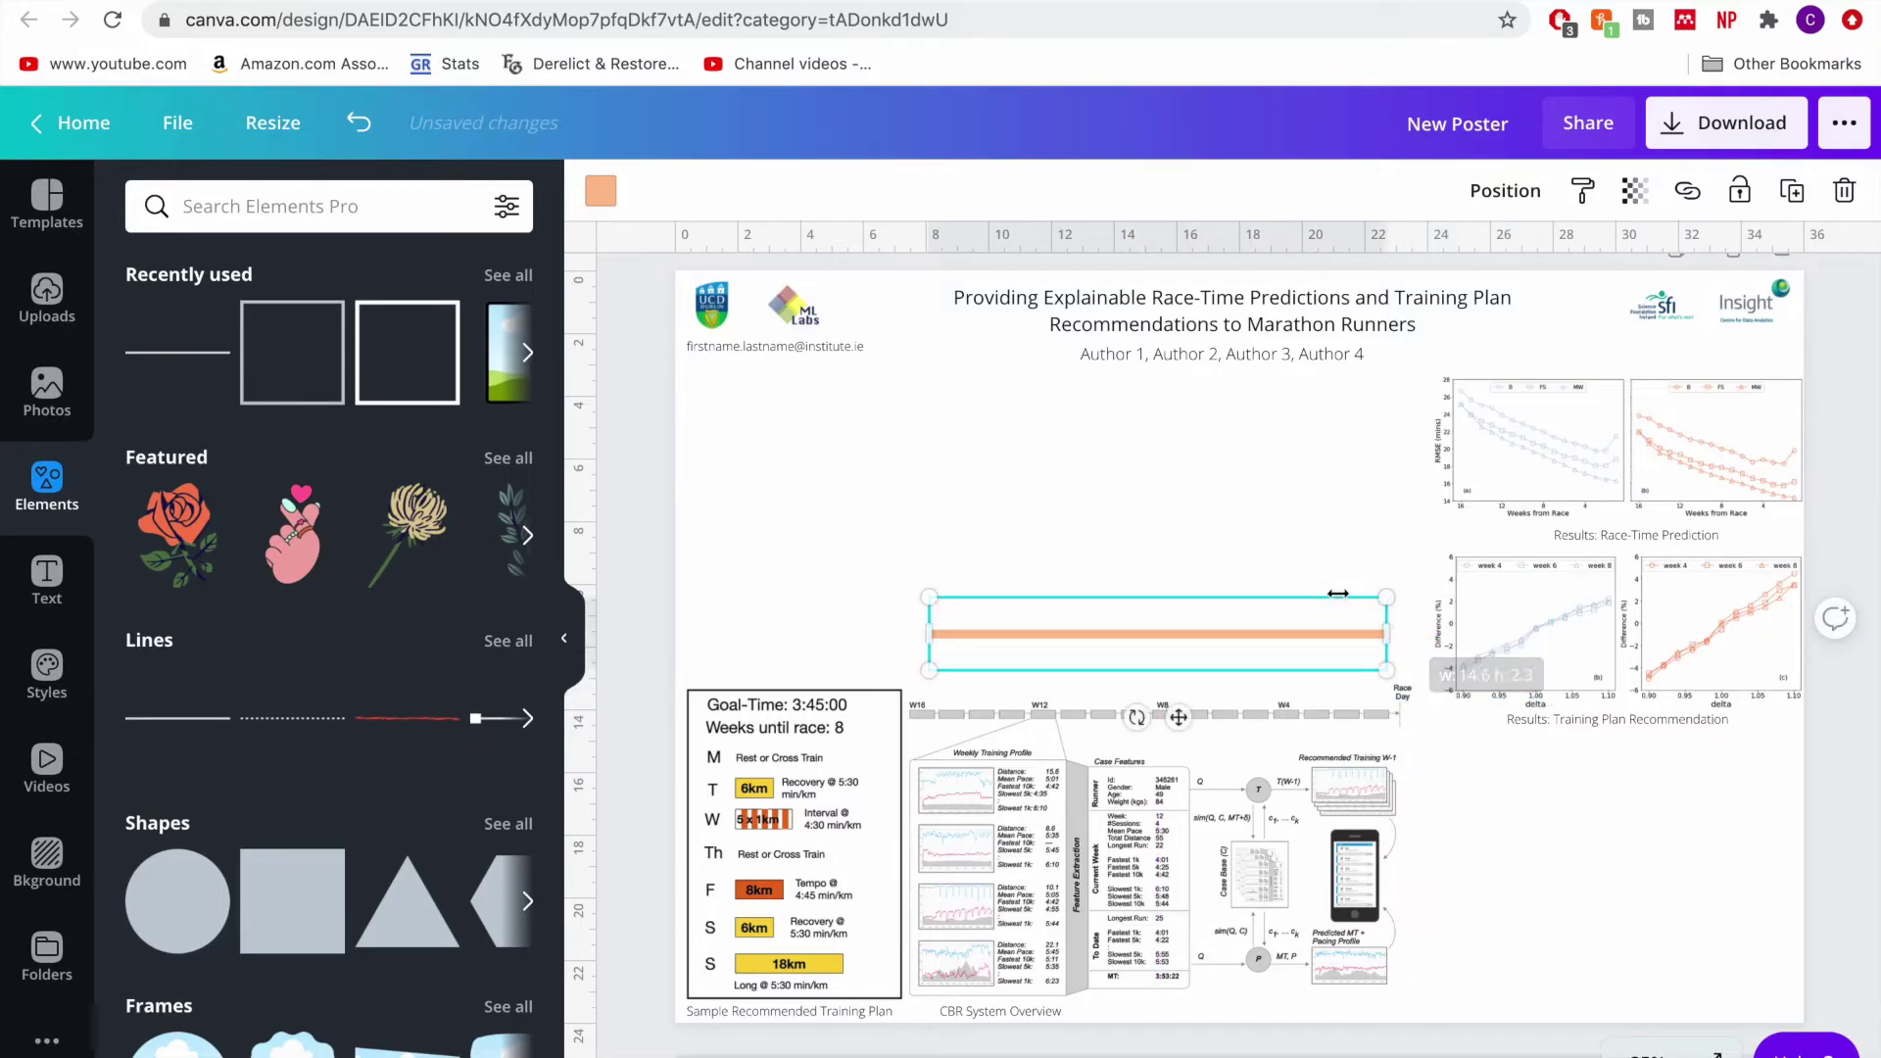
{"action": "left_click", "coordinate": [1226, 586]}
{"action": "left_click", "coordinate": [1217, 629]}
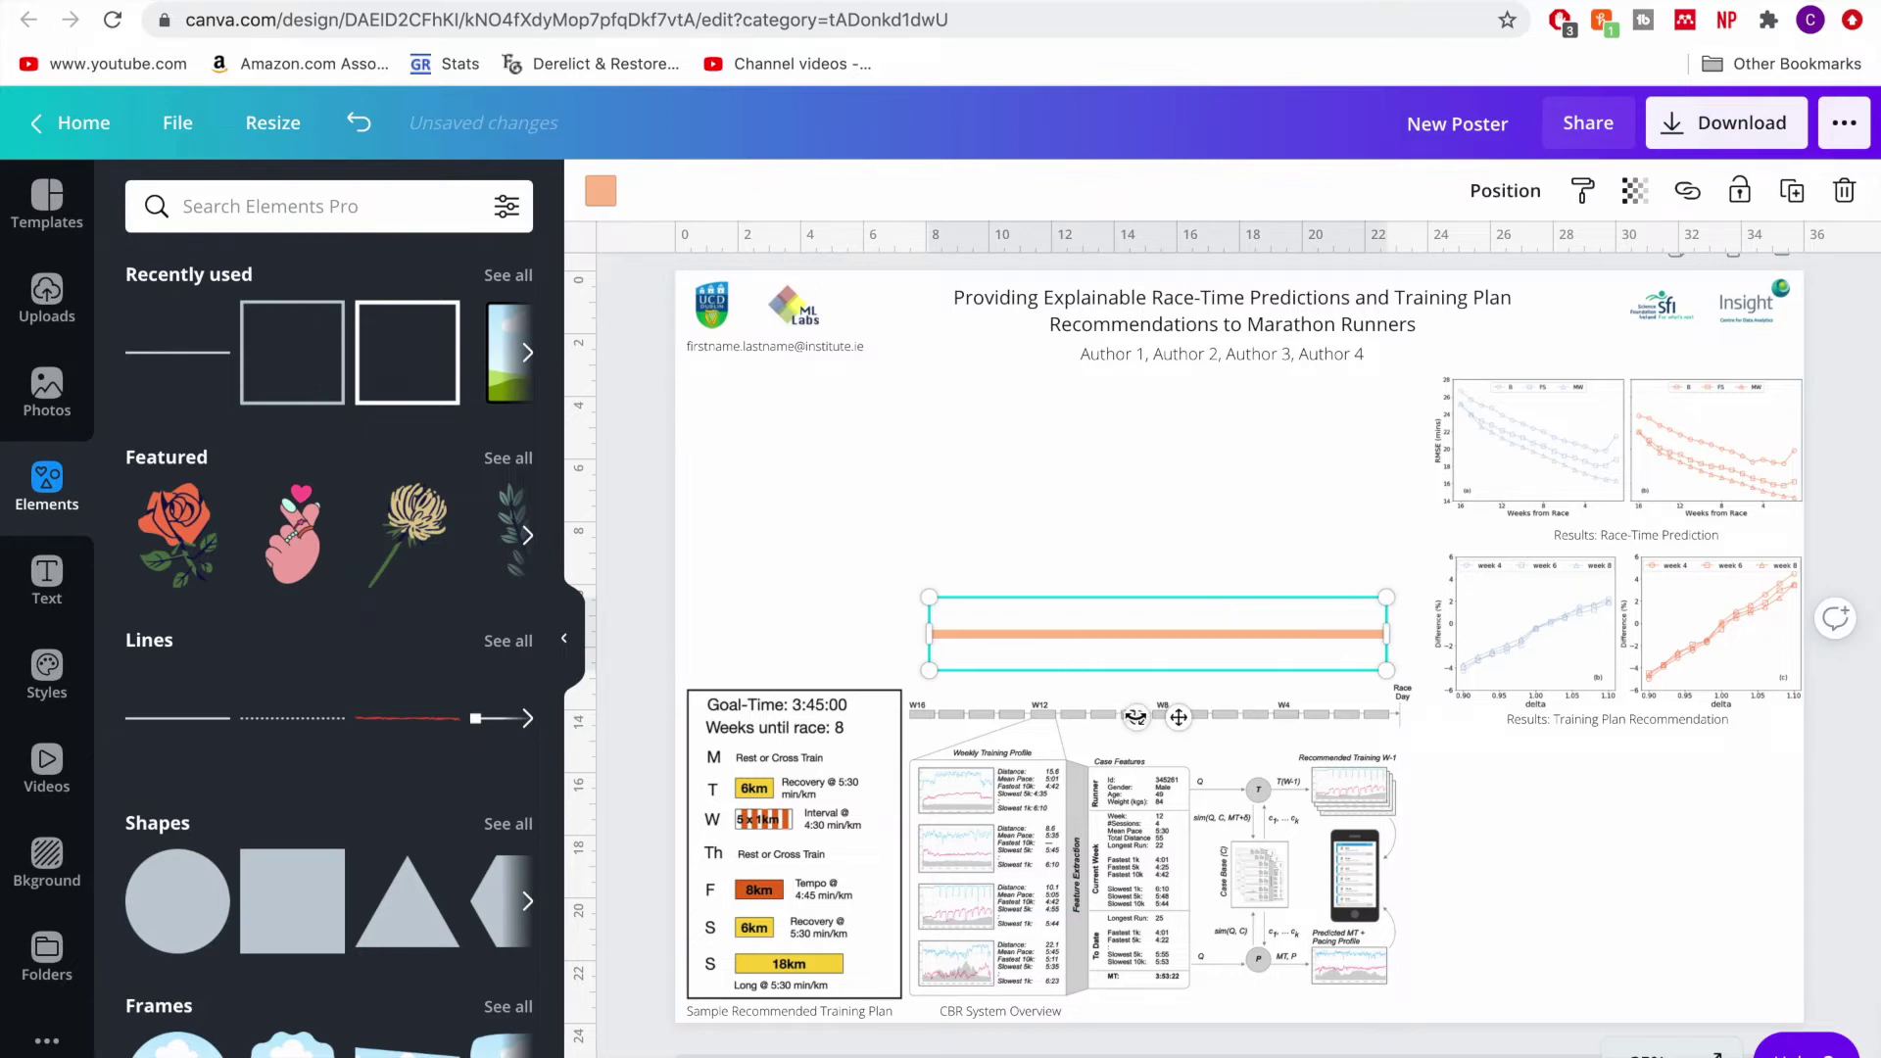
{"action": "left_click_drag", "start_coordinate": [1136, 713], "coordinate": [1436, 628]}
{"action": "left_click", "coordinate": [1375, 658]}
{"action": "left_click", "coordinate": [1158, 563]}
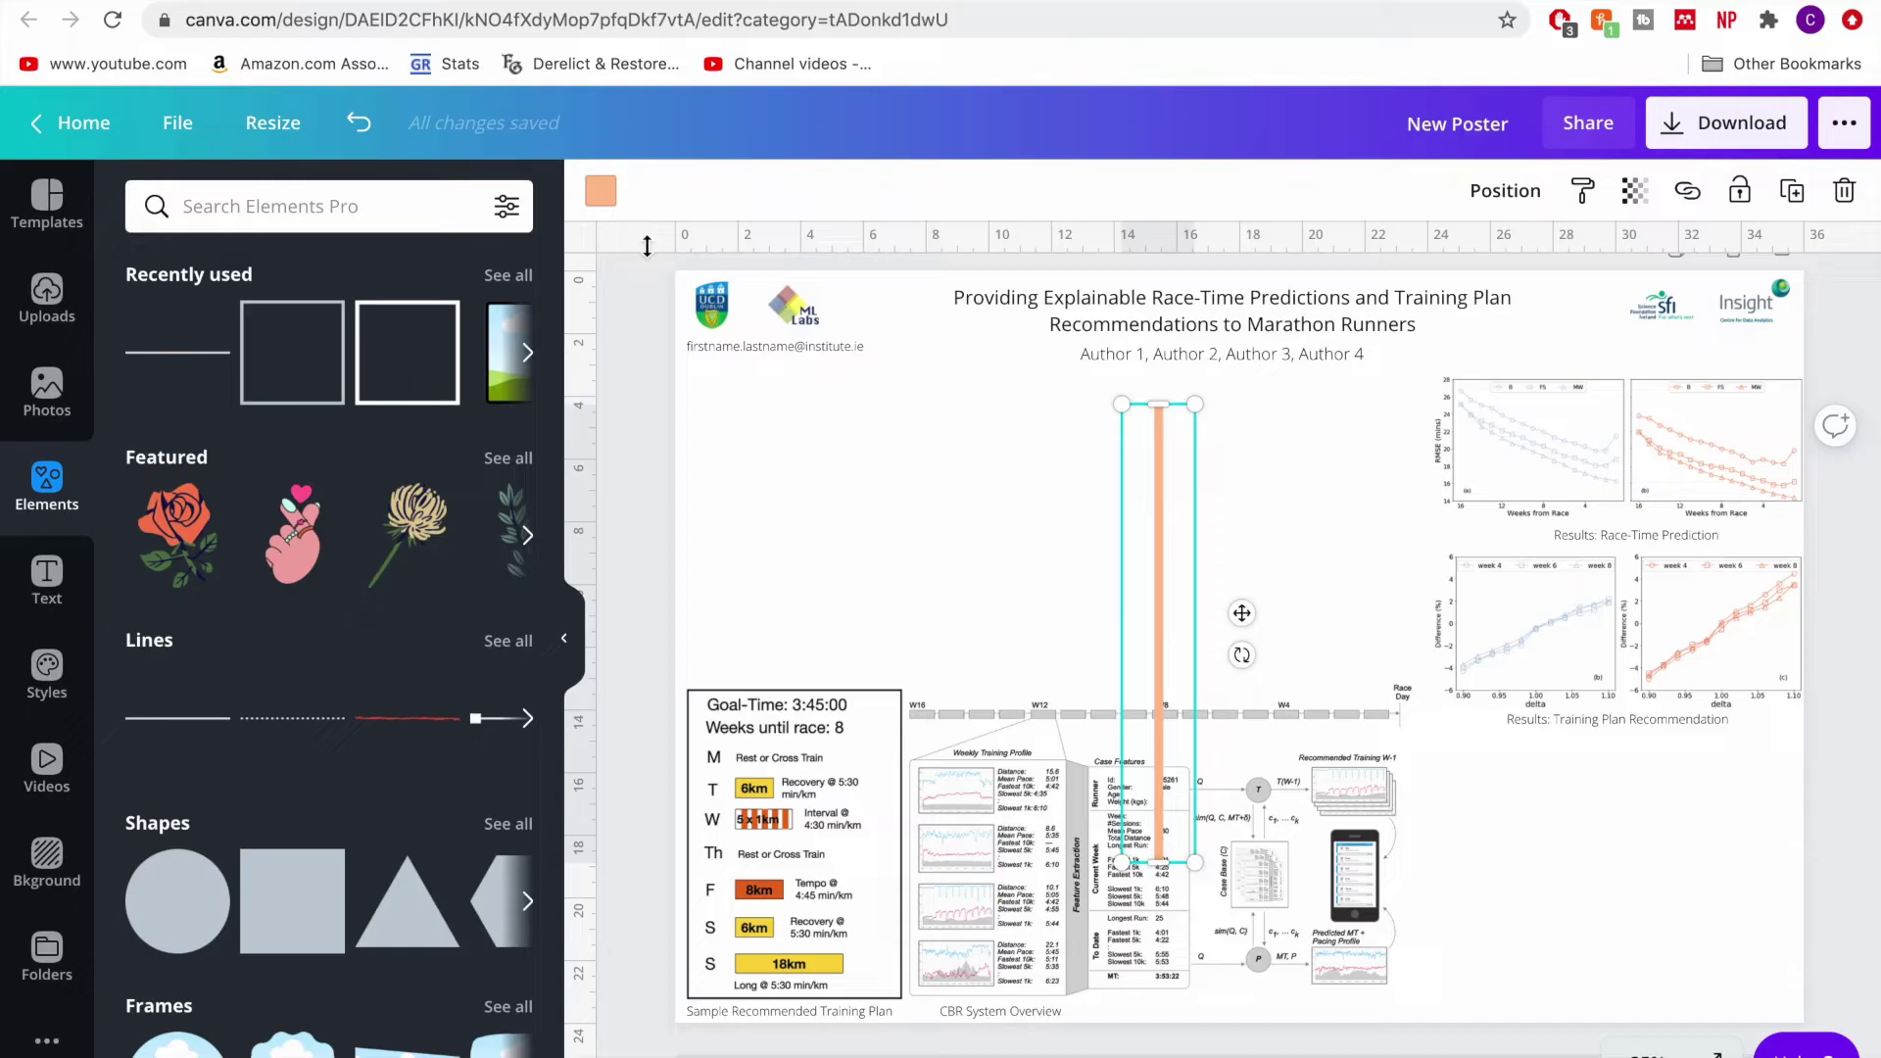
- Recolour the line light grey after briefly trying yellow, orange, grey-green and black
{"action": "left_click", "coordinate": [601, 192]}
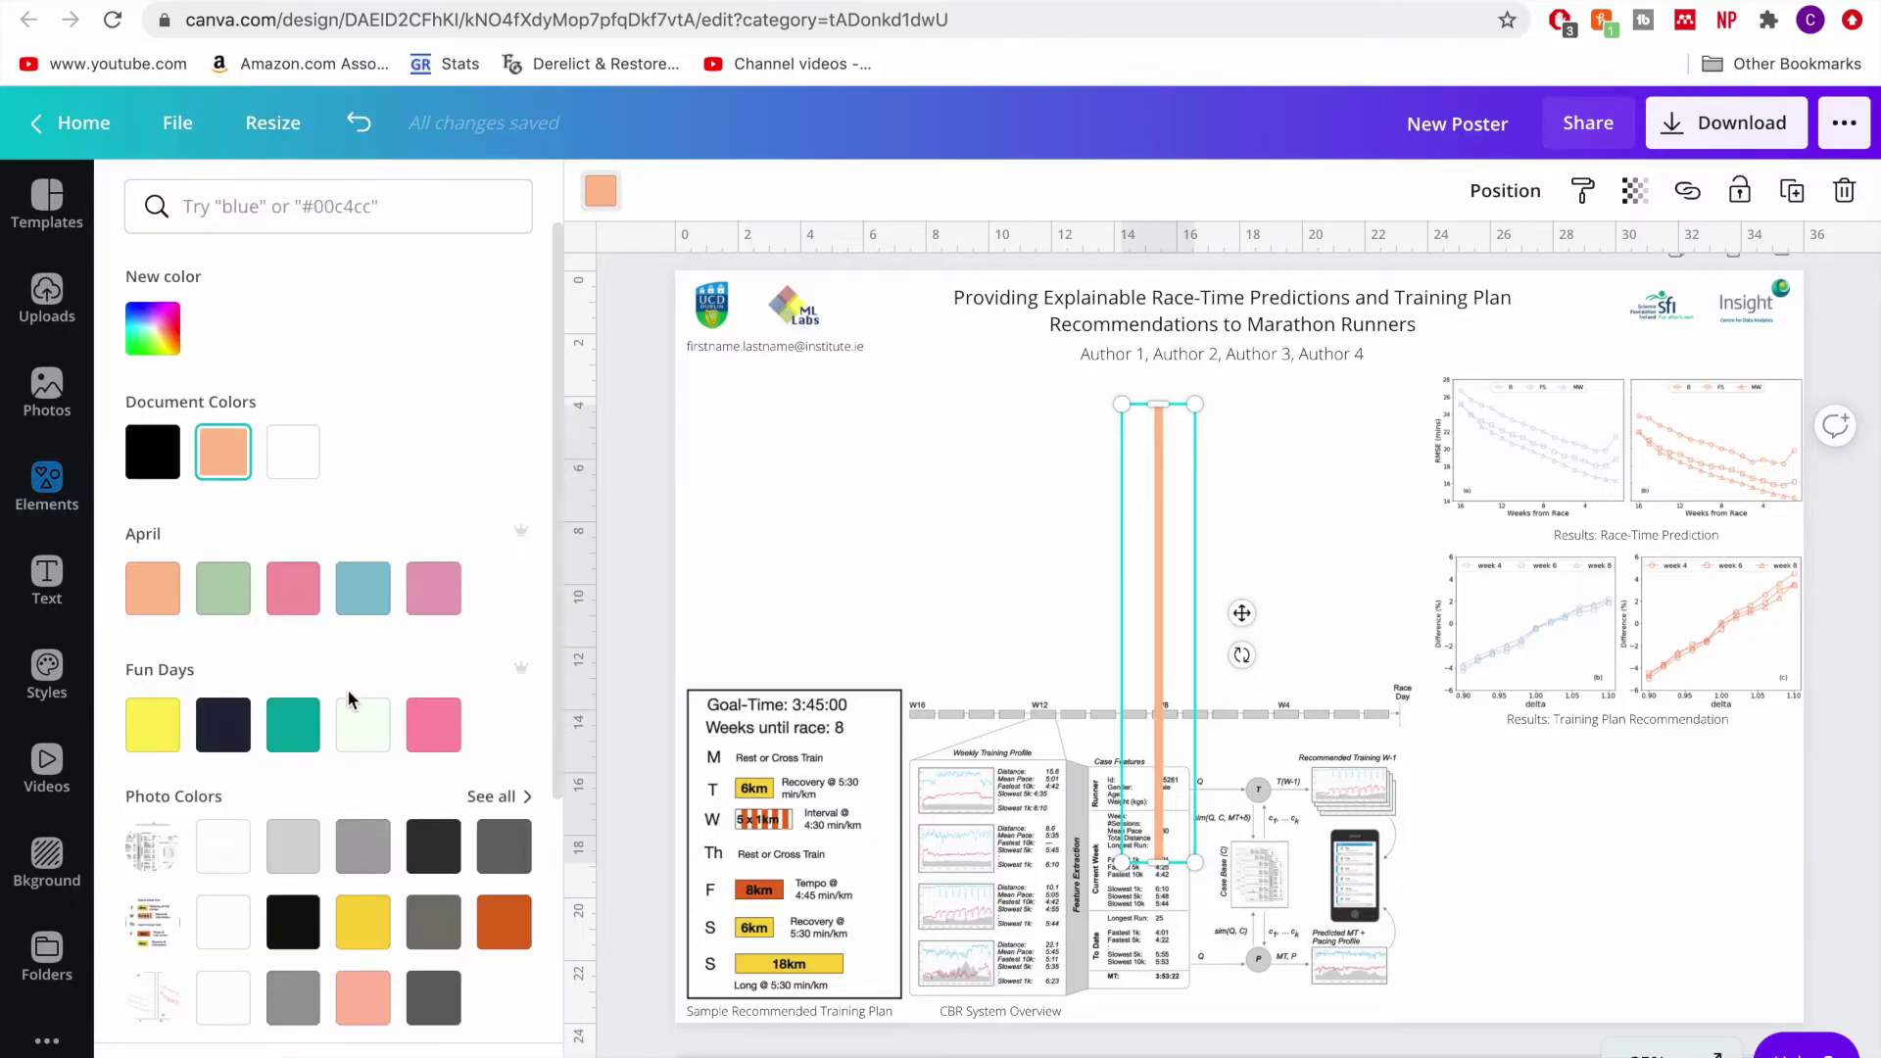
{"action": "left_click", "coordinate": [293, 847]}
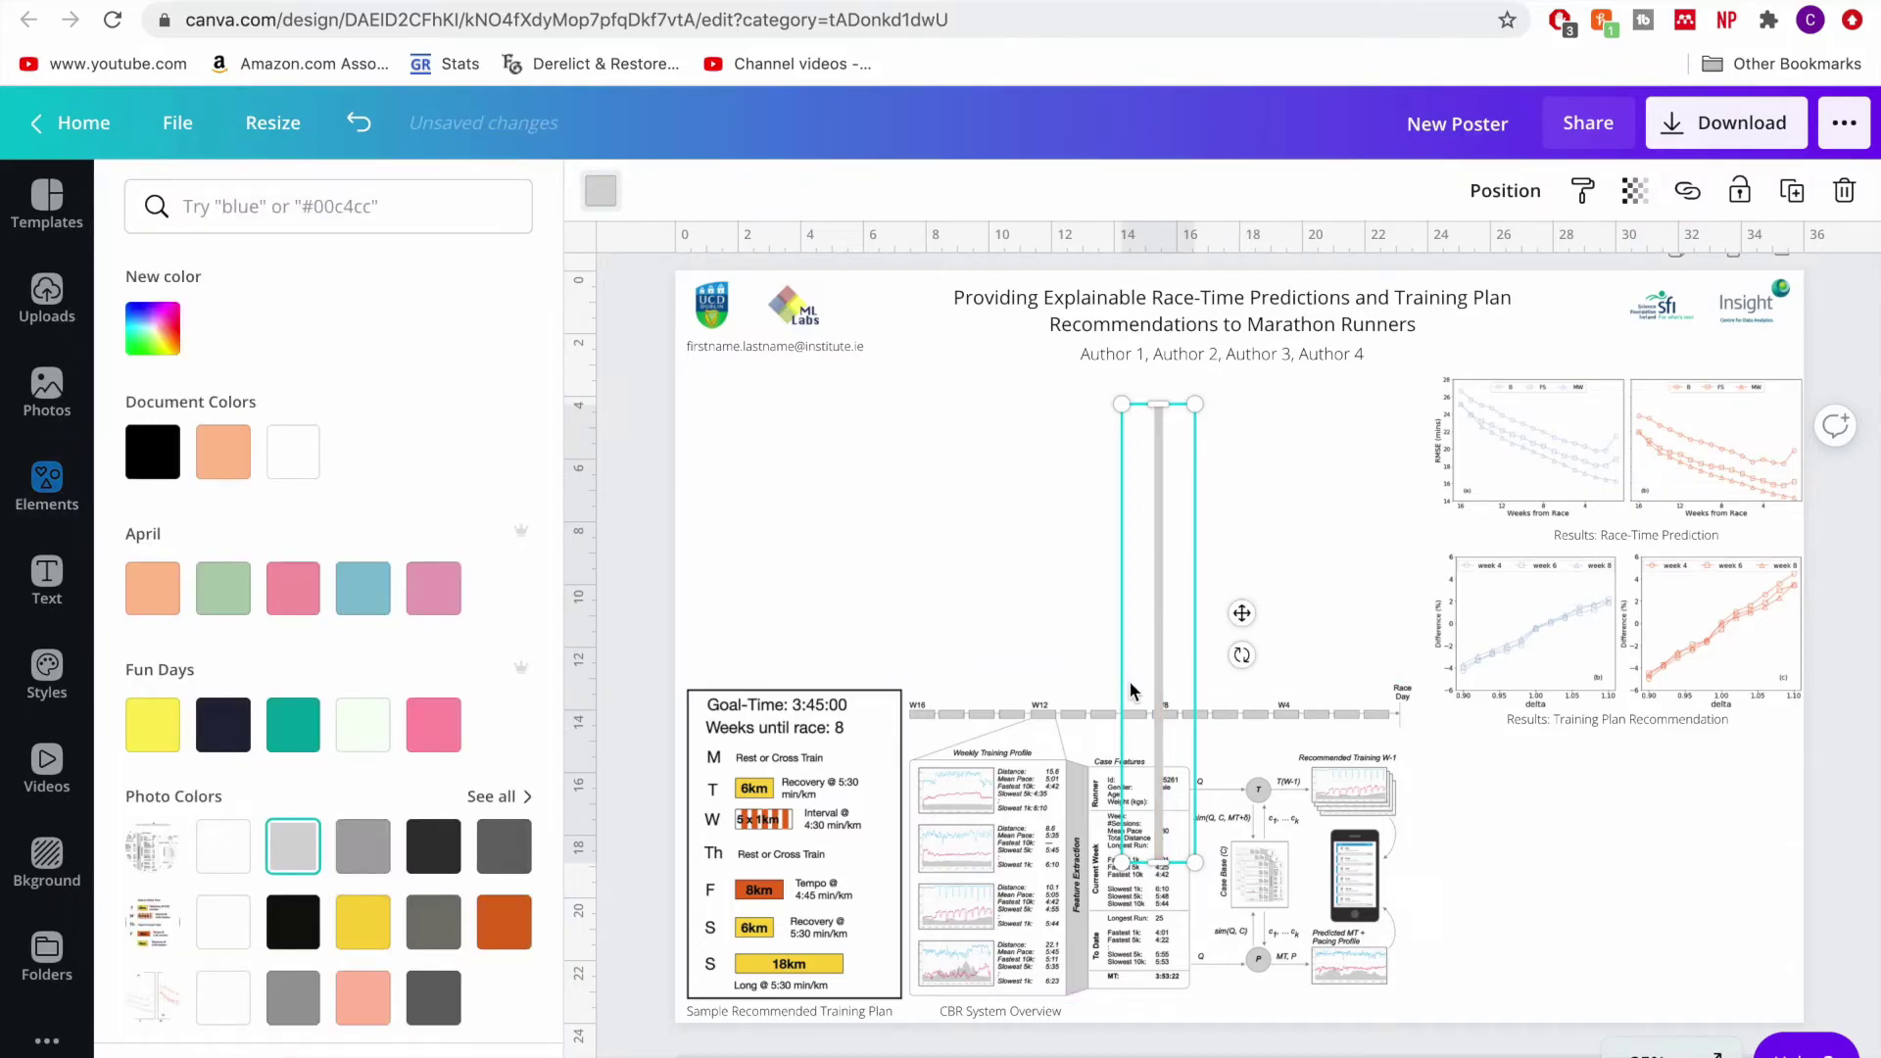
{"action": "scroll", "coordinate": [265, 685], "scroll_direction": "down", "scroll_amount": 3}
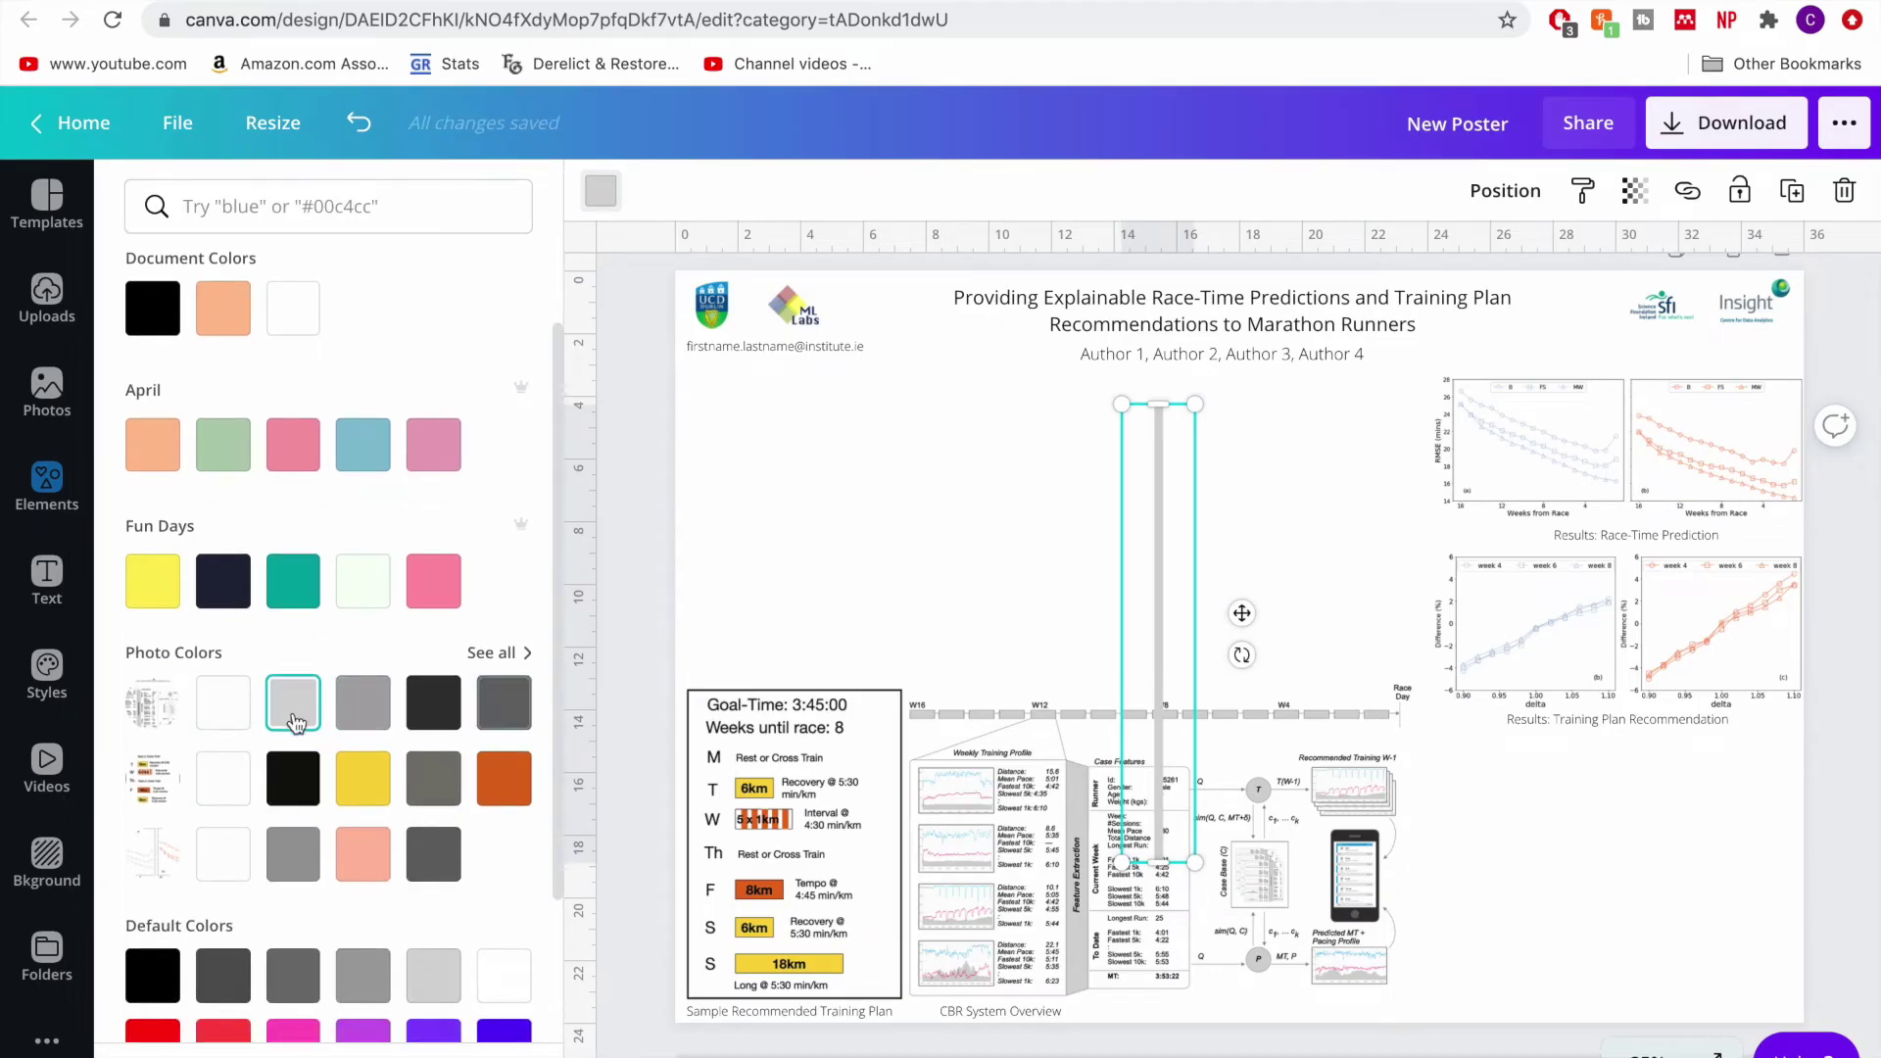
{"action": "left_click", "coordinate": [362, 779]}
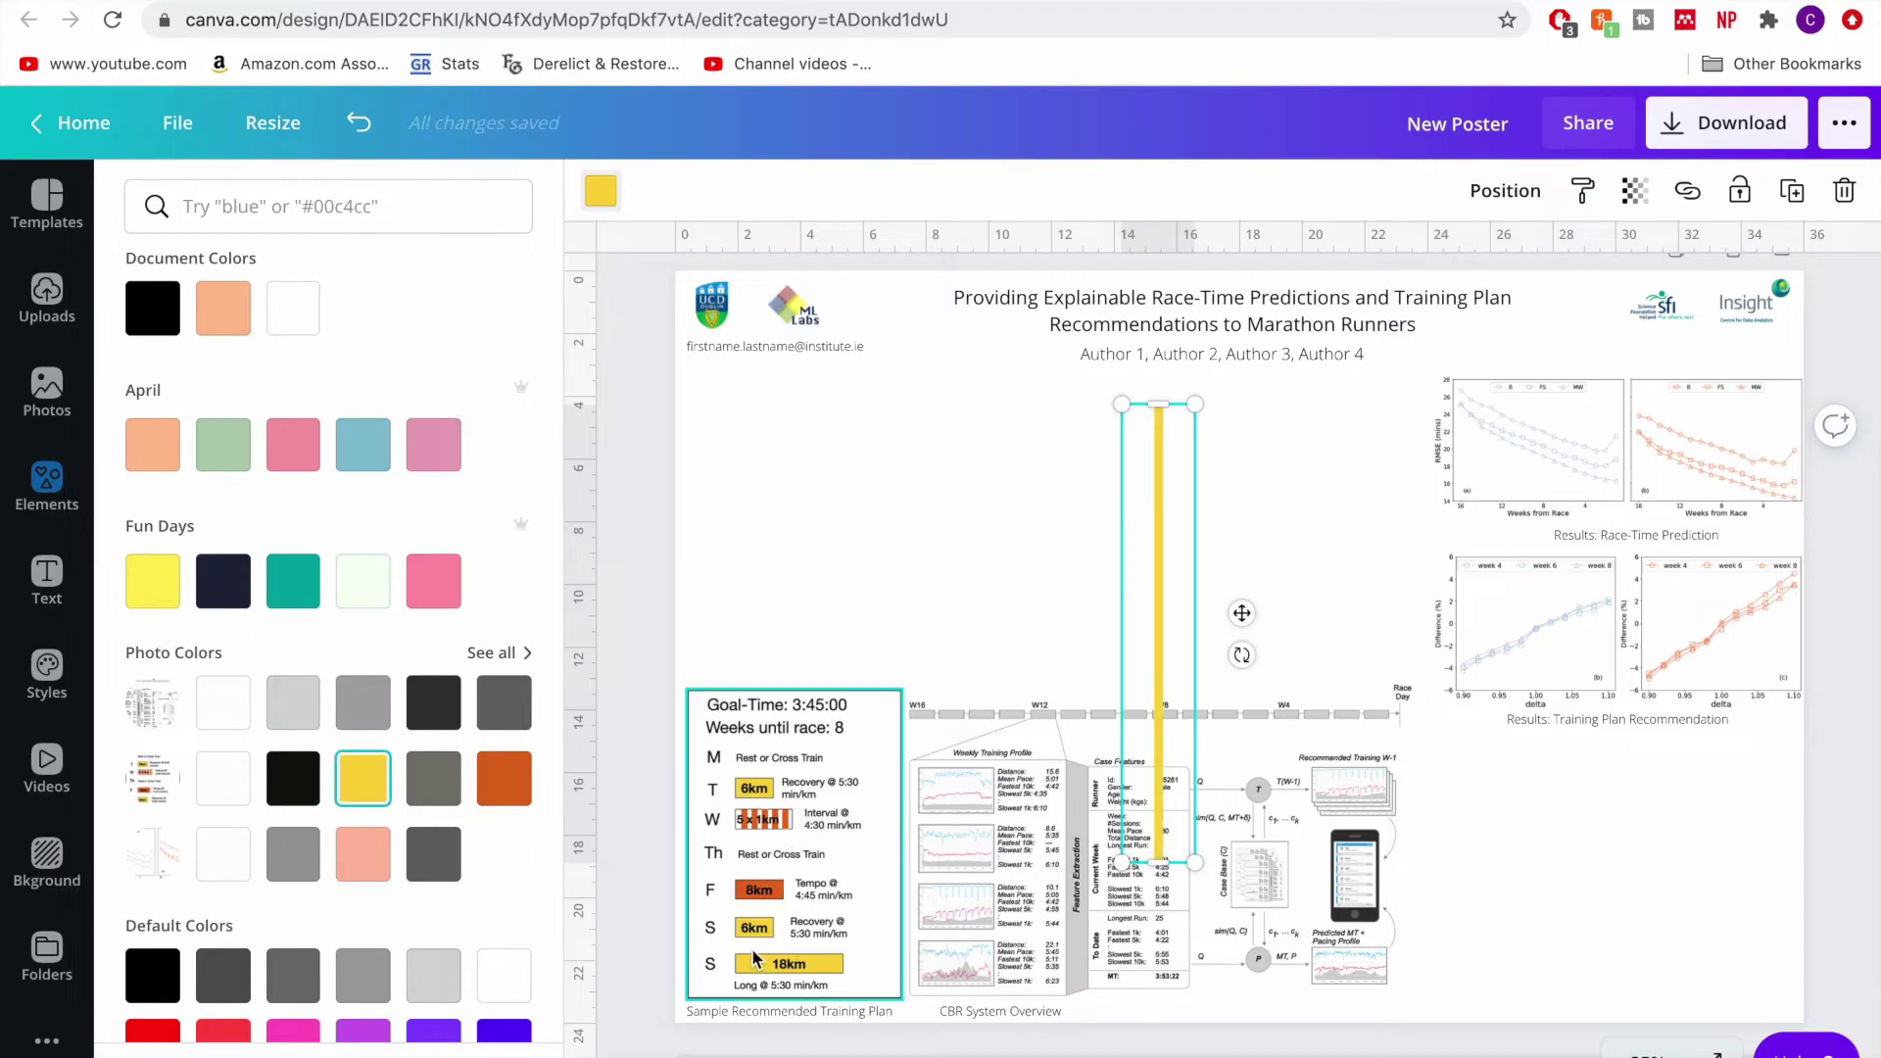
{"action": "left_click", "coordinate": [491, 781]}
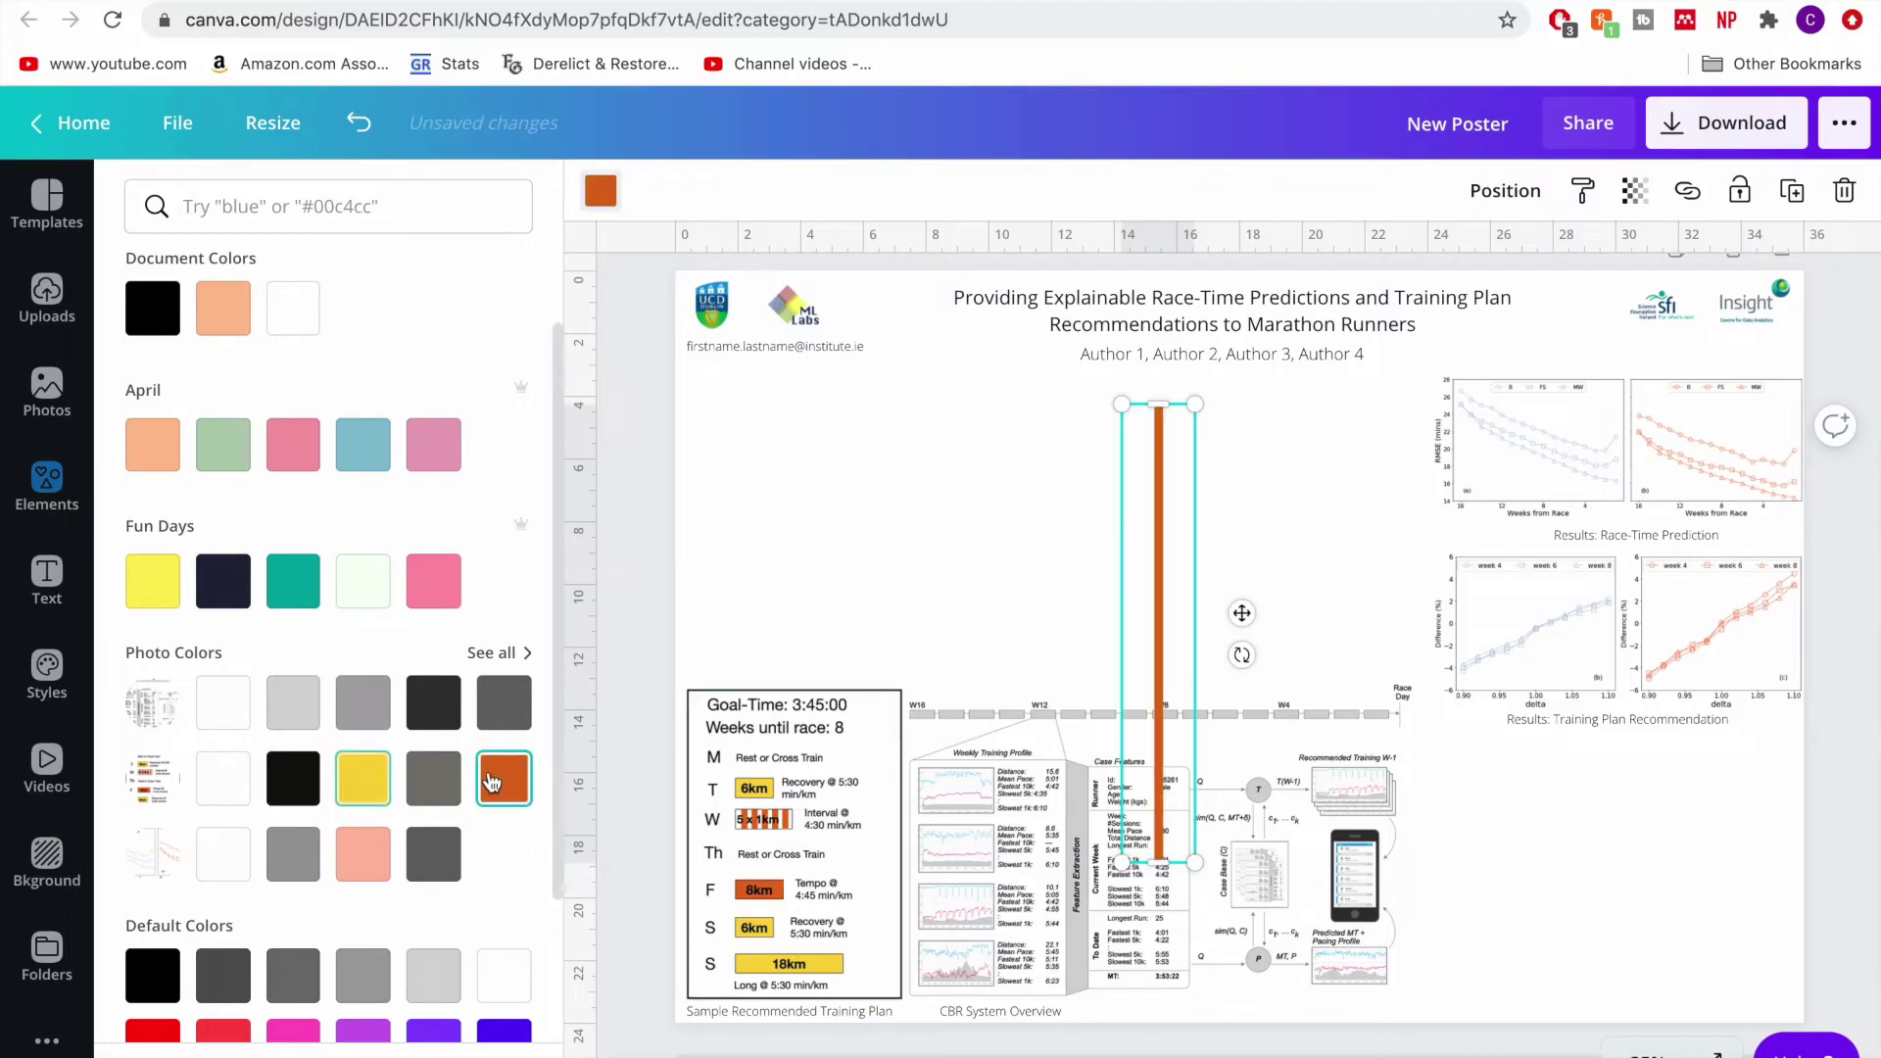
{"action": "left_click", "coordinate": [362, 779]}
{"action": "left_click", "coordinate": [433, 779]}
{"action": "left_click", "coordinate": [293, 779]}
{"action": "left_click", "coordinate": [298, 705]}
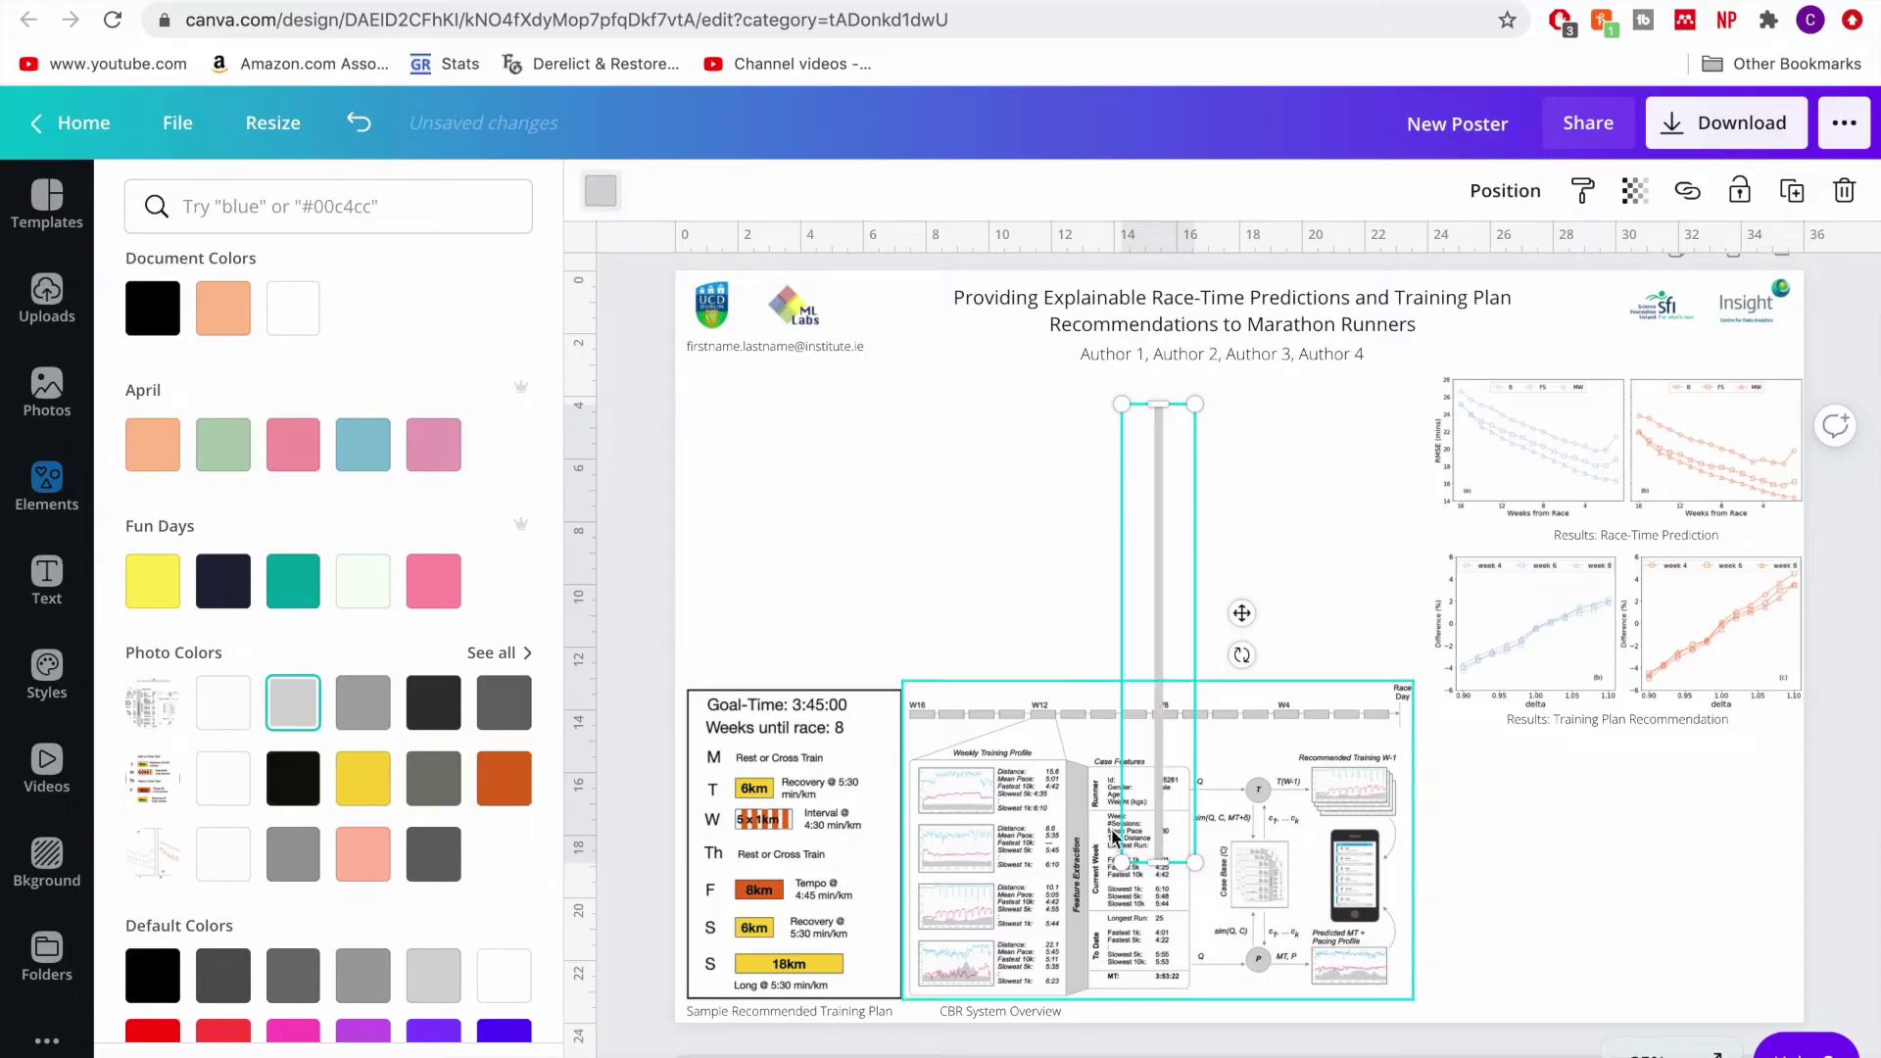
- Shorten the grey divider and position it vertically between the left column and figures
{"action": "left_click_drag", "start_coordinate": [1195, 863], "coordinate": [1061, 677]}
{"action": "left_click_drag", "start_coordinate": [1156, 615], "coordinate": [1359, 609]}
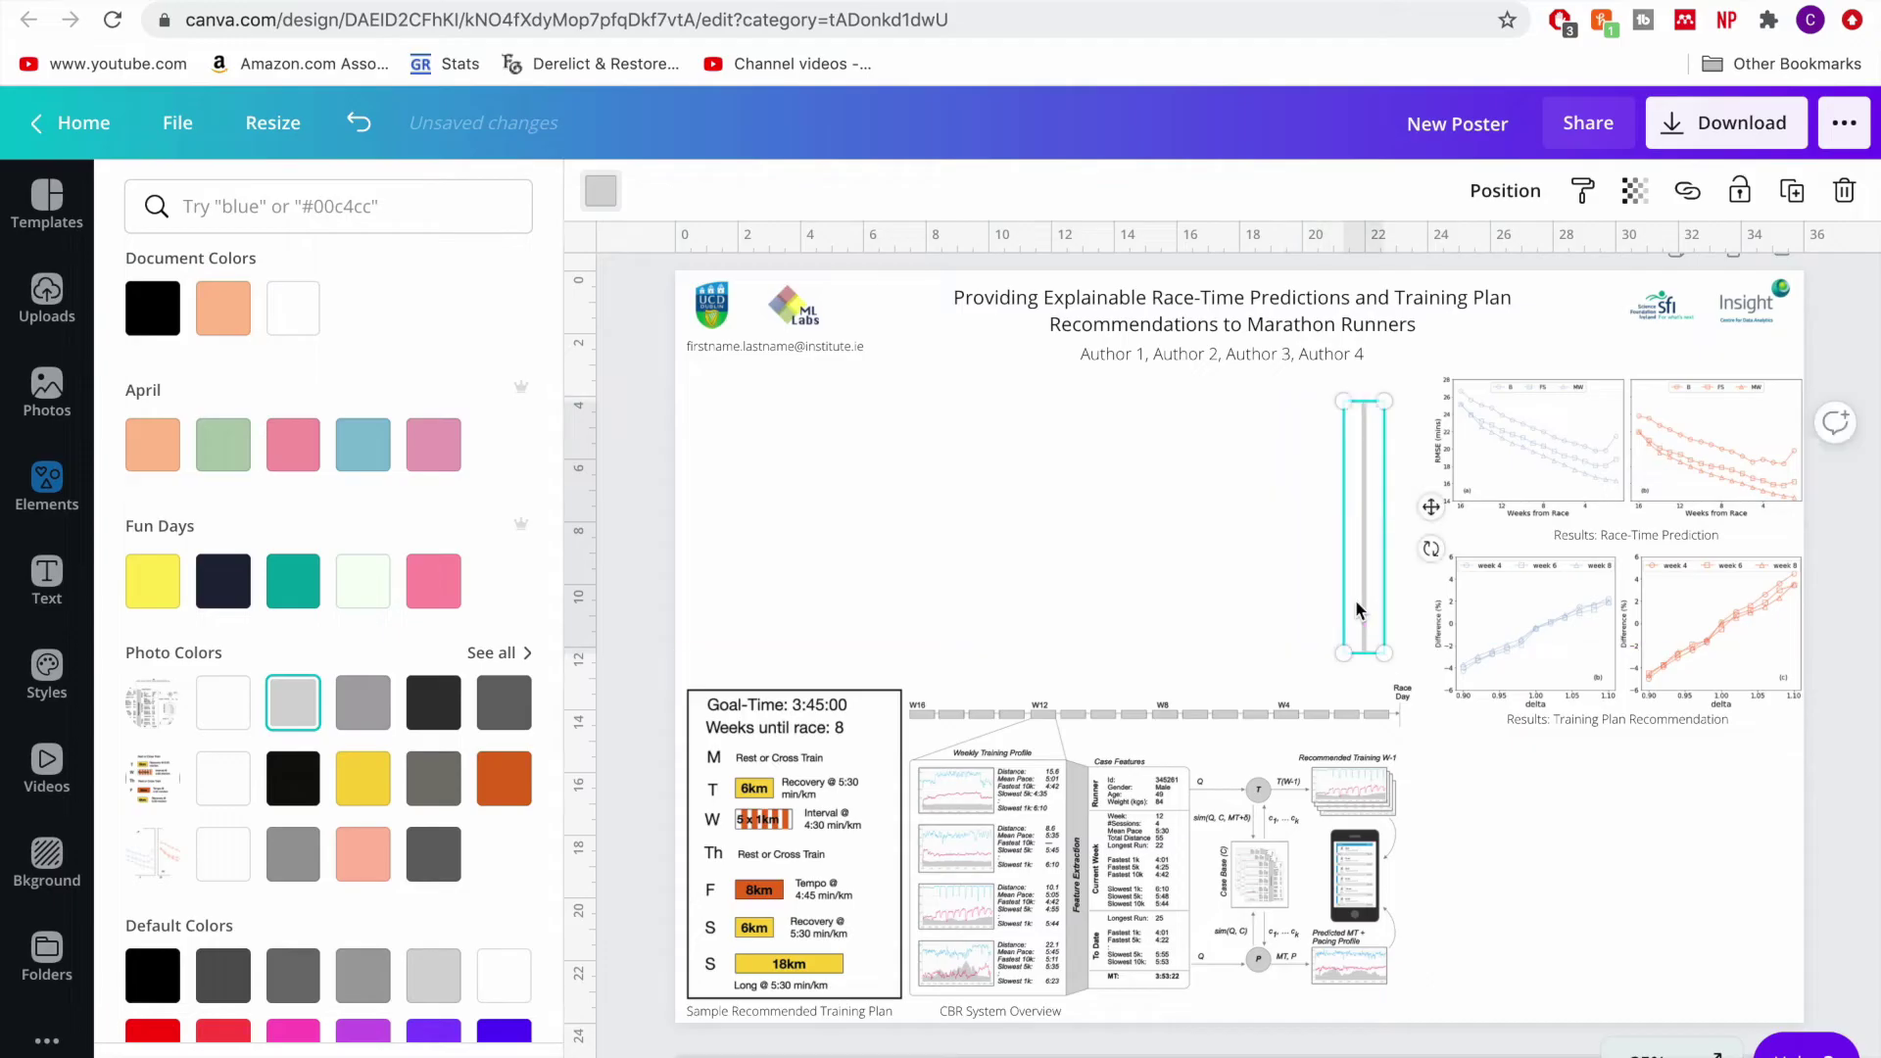
{"action": "left_click_drag", "start_coordinate": [1363, 398], "coordinate": [1364, 364]}
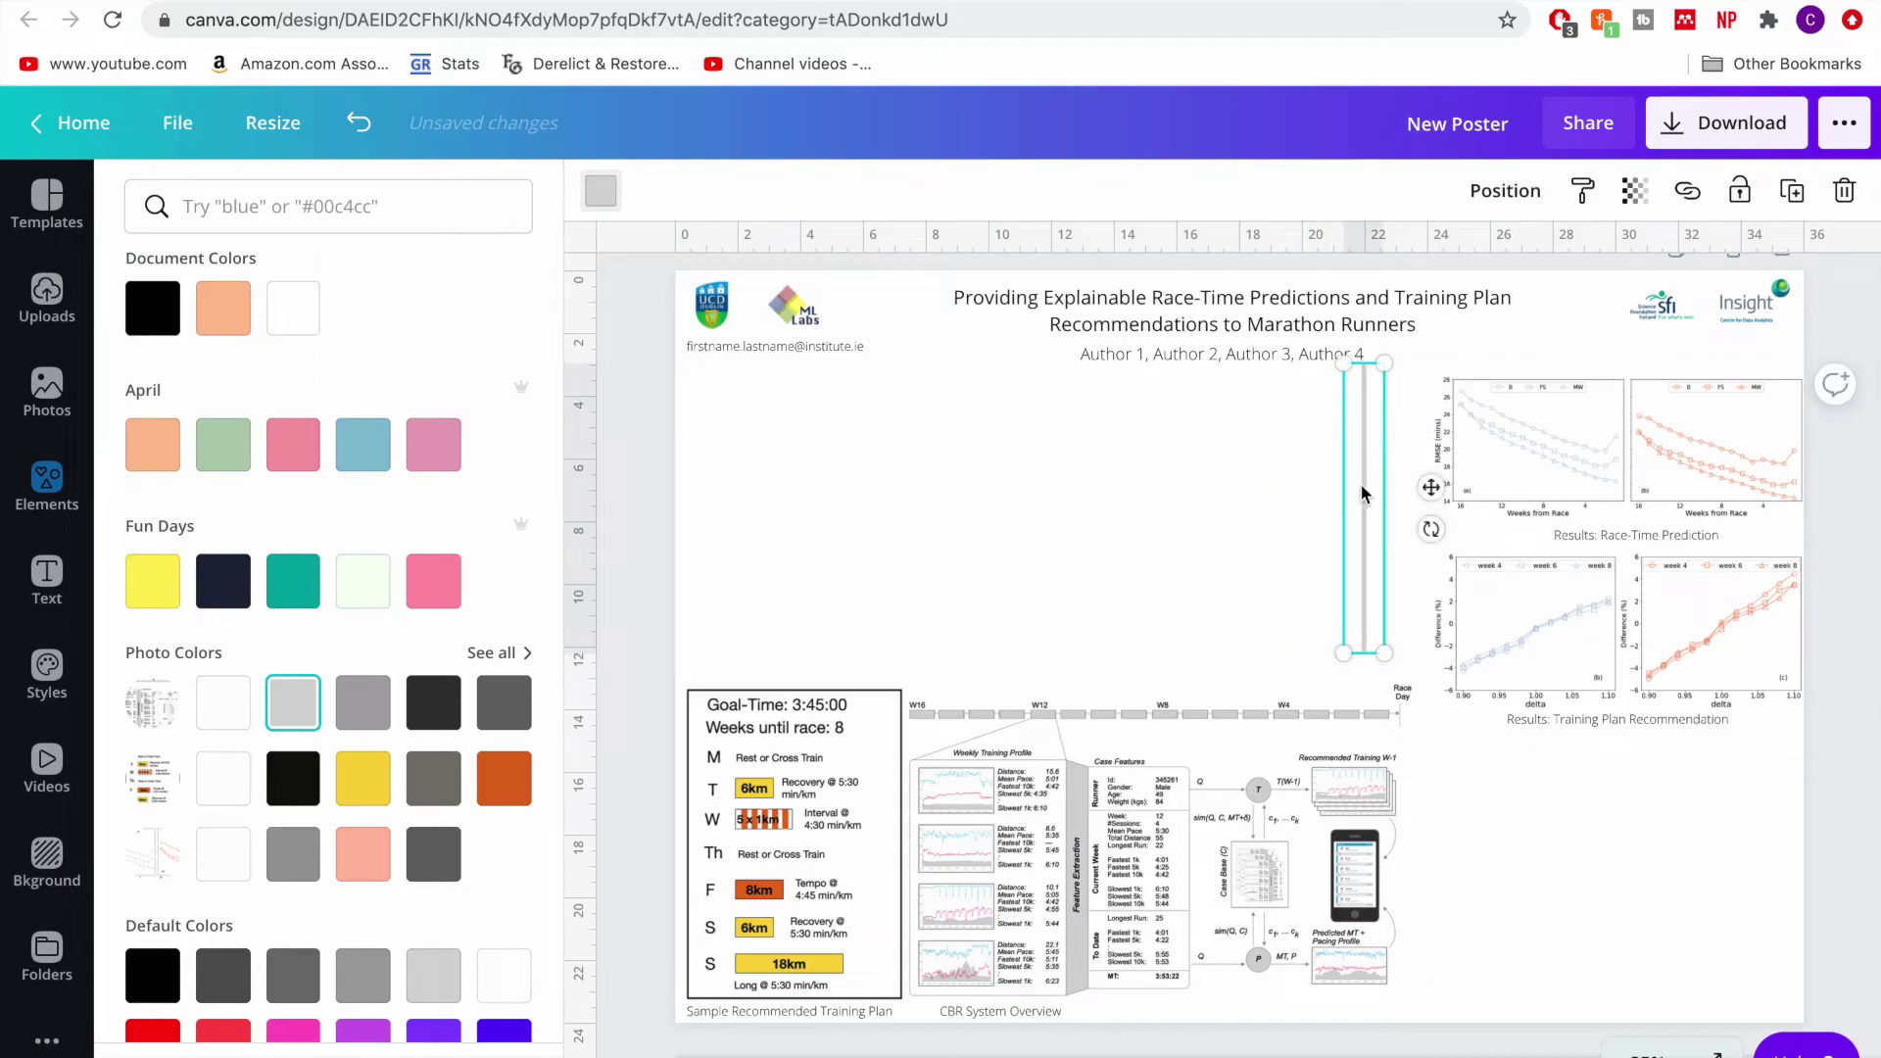
{"action": "left_click_drag", "start_coordinate": [1364, 495], "coordinate": [1398, 511]}
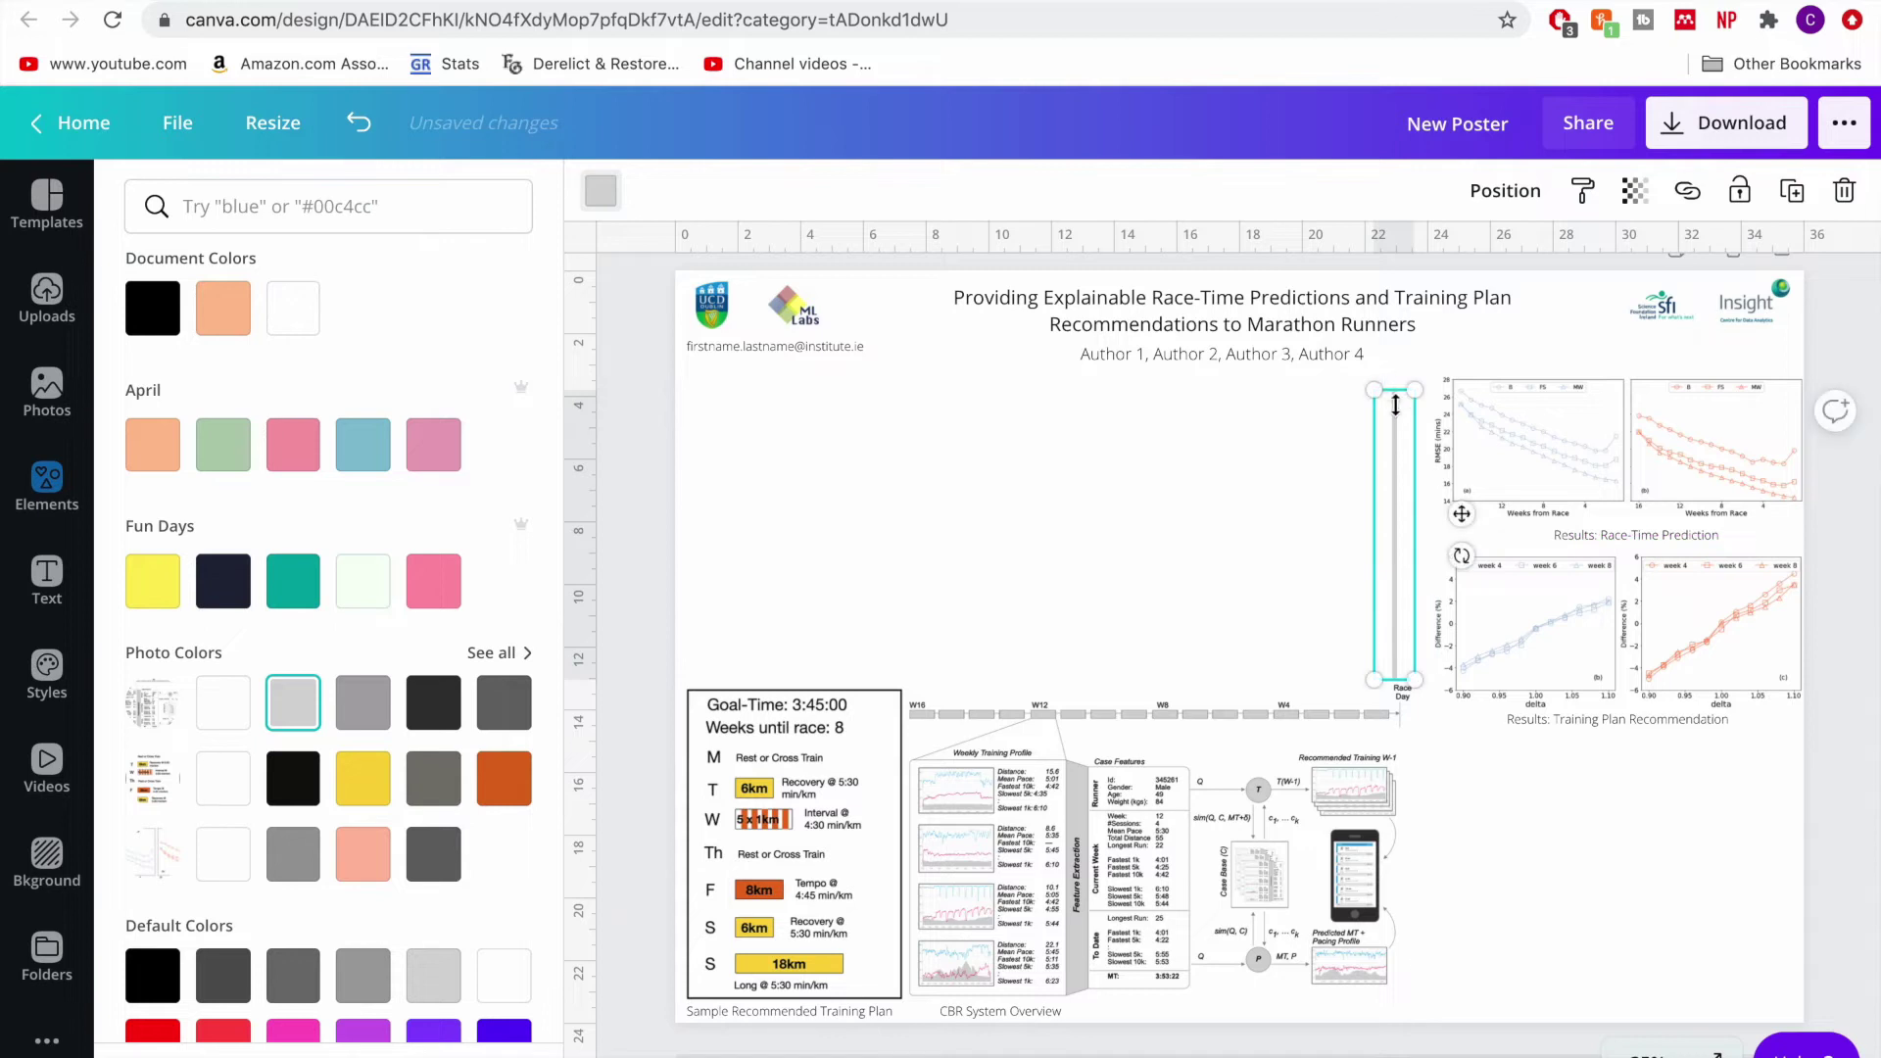
{"action": "left_click_drag", "start_coordinate": [1395, 402], "coordinate": [1395, 389]}
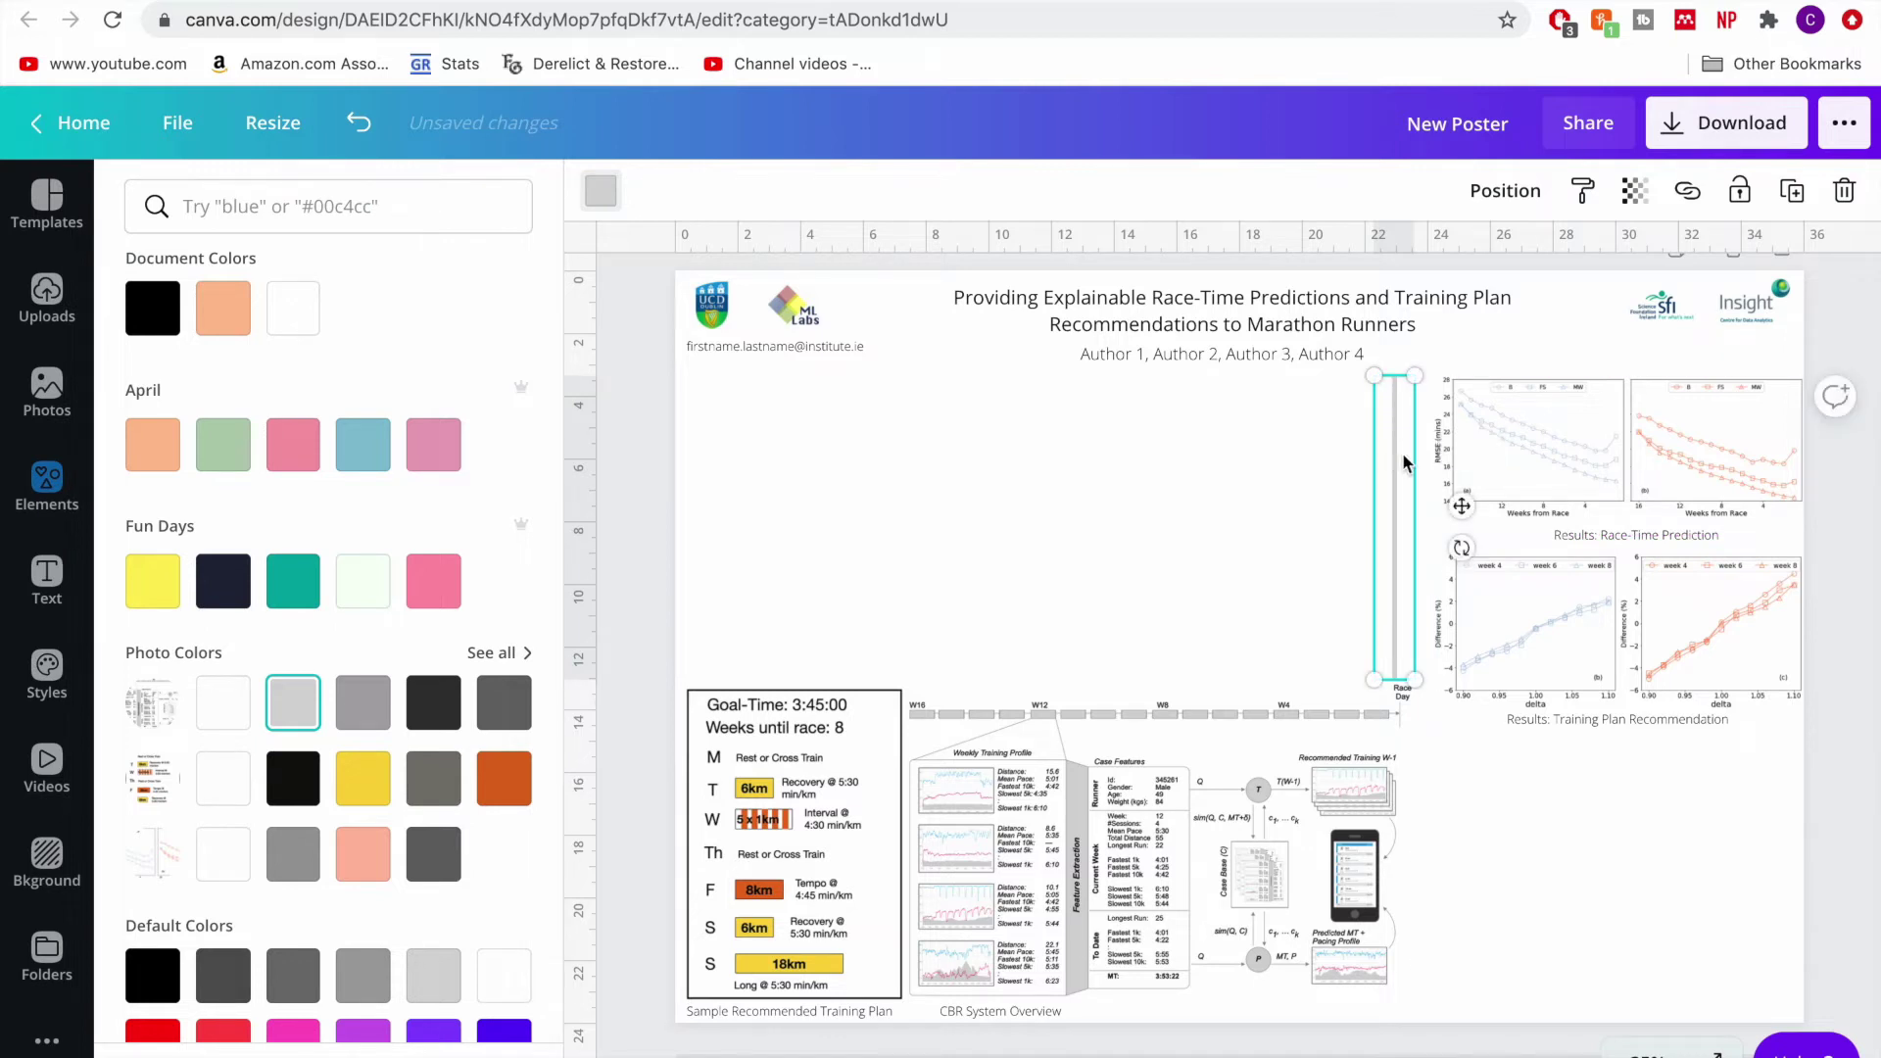
{"action": "left_click_drag", "start_coordinate": [1395, 461], "coordinate": [1412, 455]}
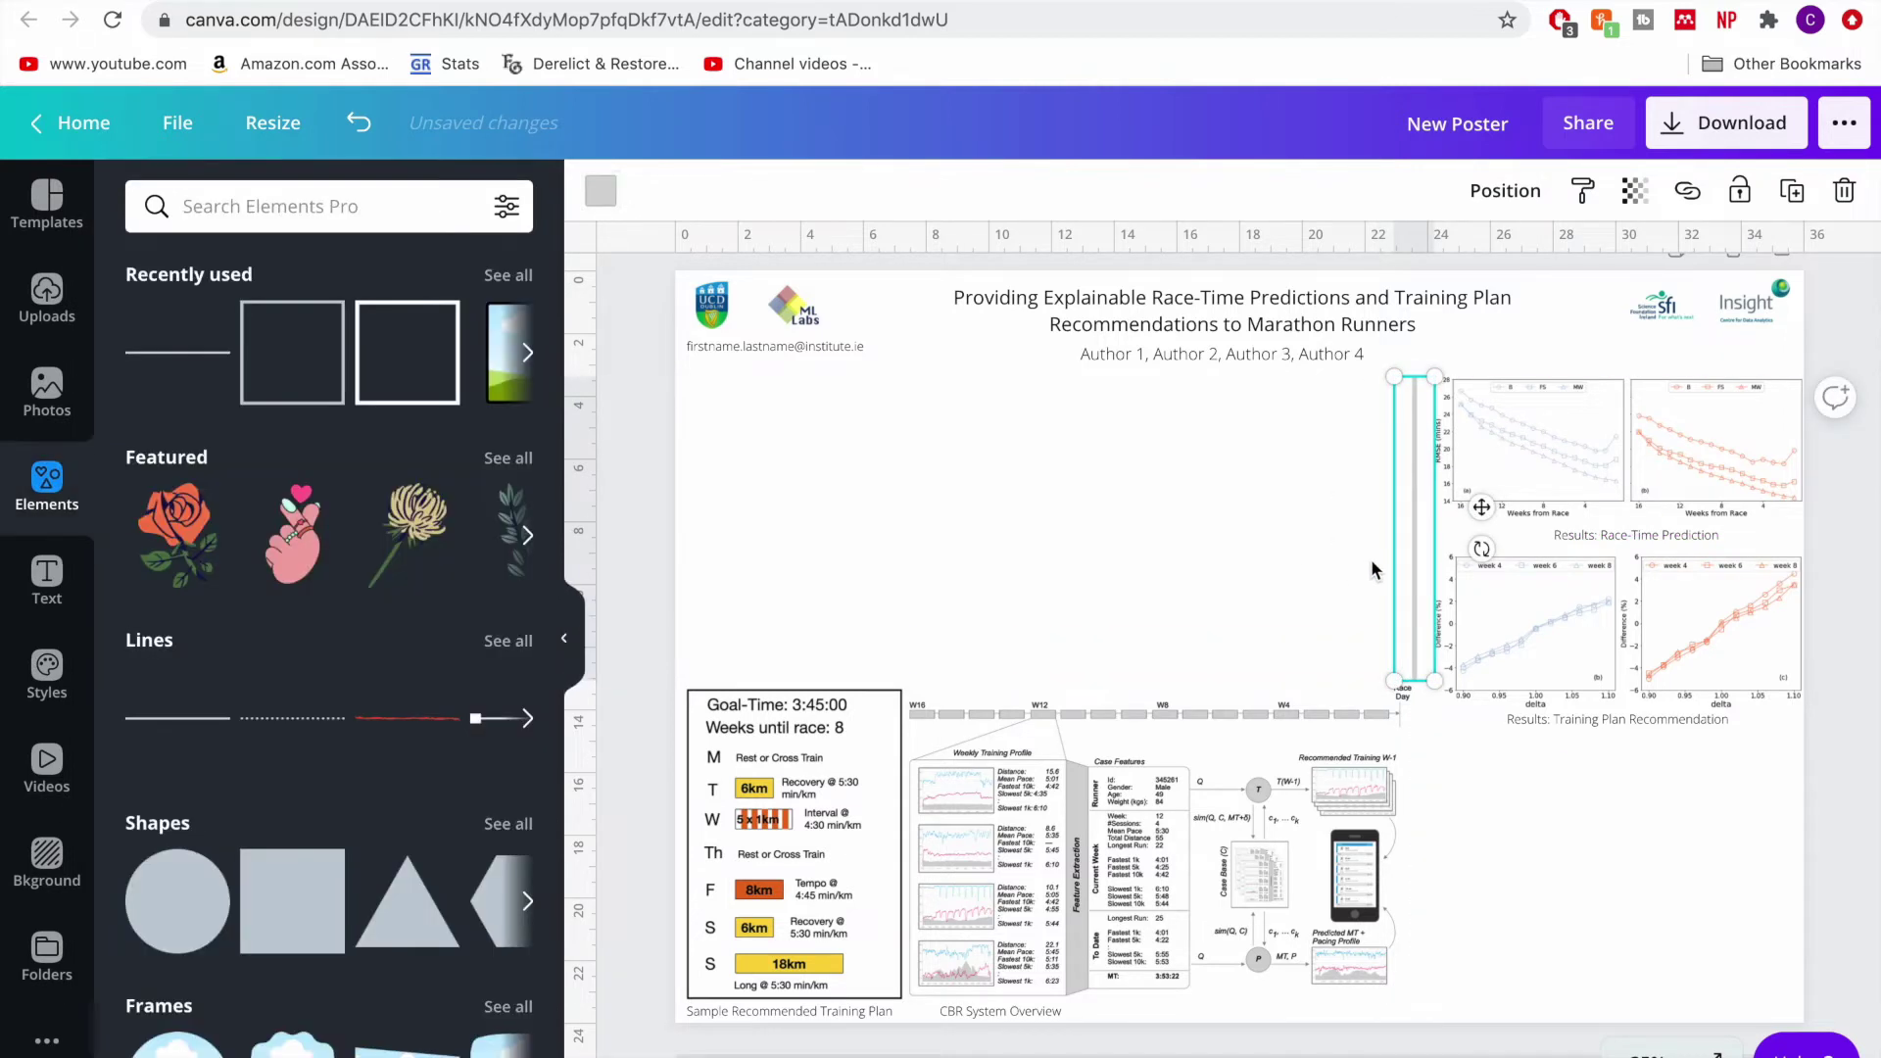
{"action": "left_click_drag", "start_coordinate": [1411, 567], "coordinate": [1042, 561]}
{"action": "left_click", "coordinate": [1166, 560]}
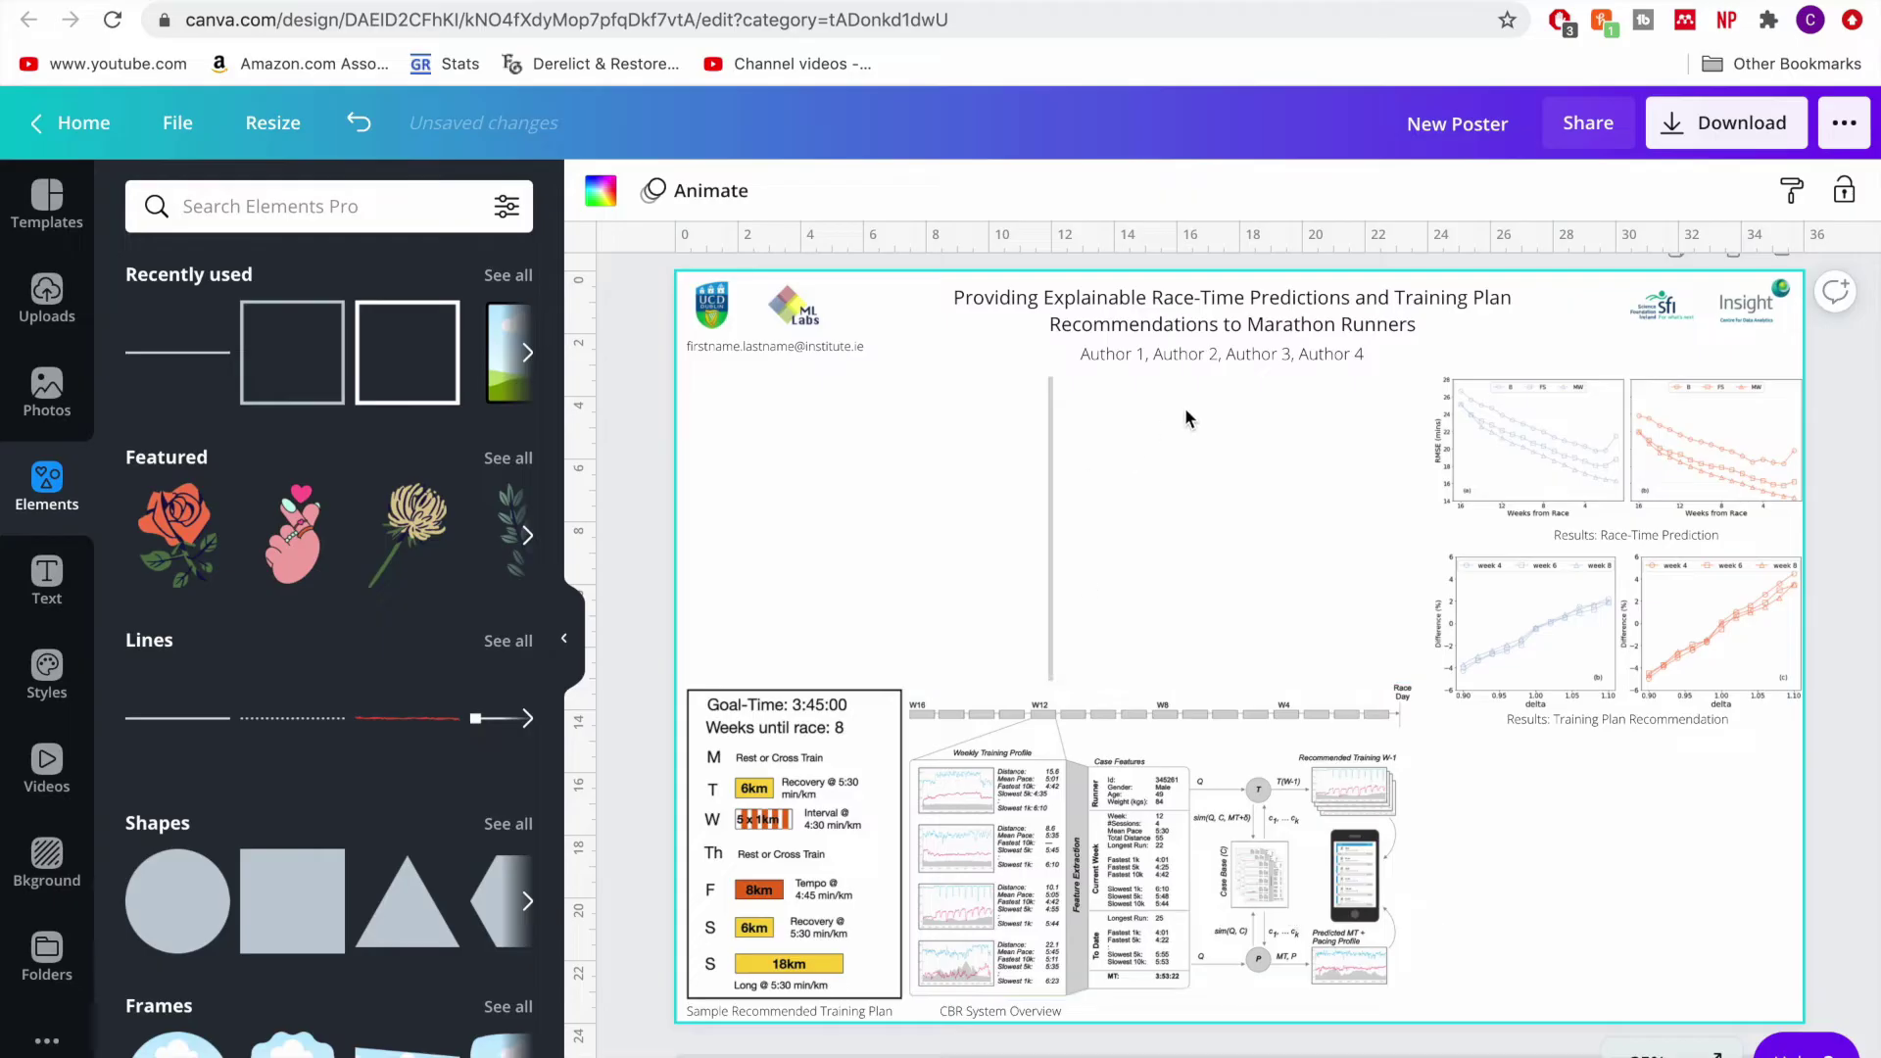
{"action": "left_click", "coordinate": [813, 345]}
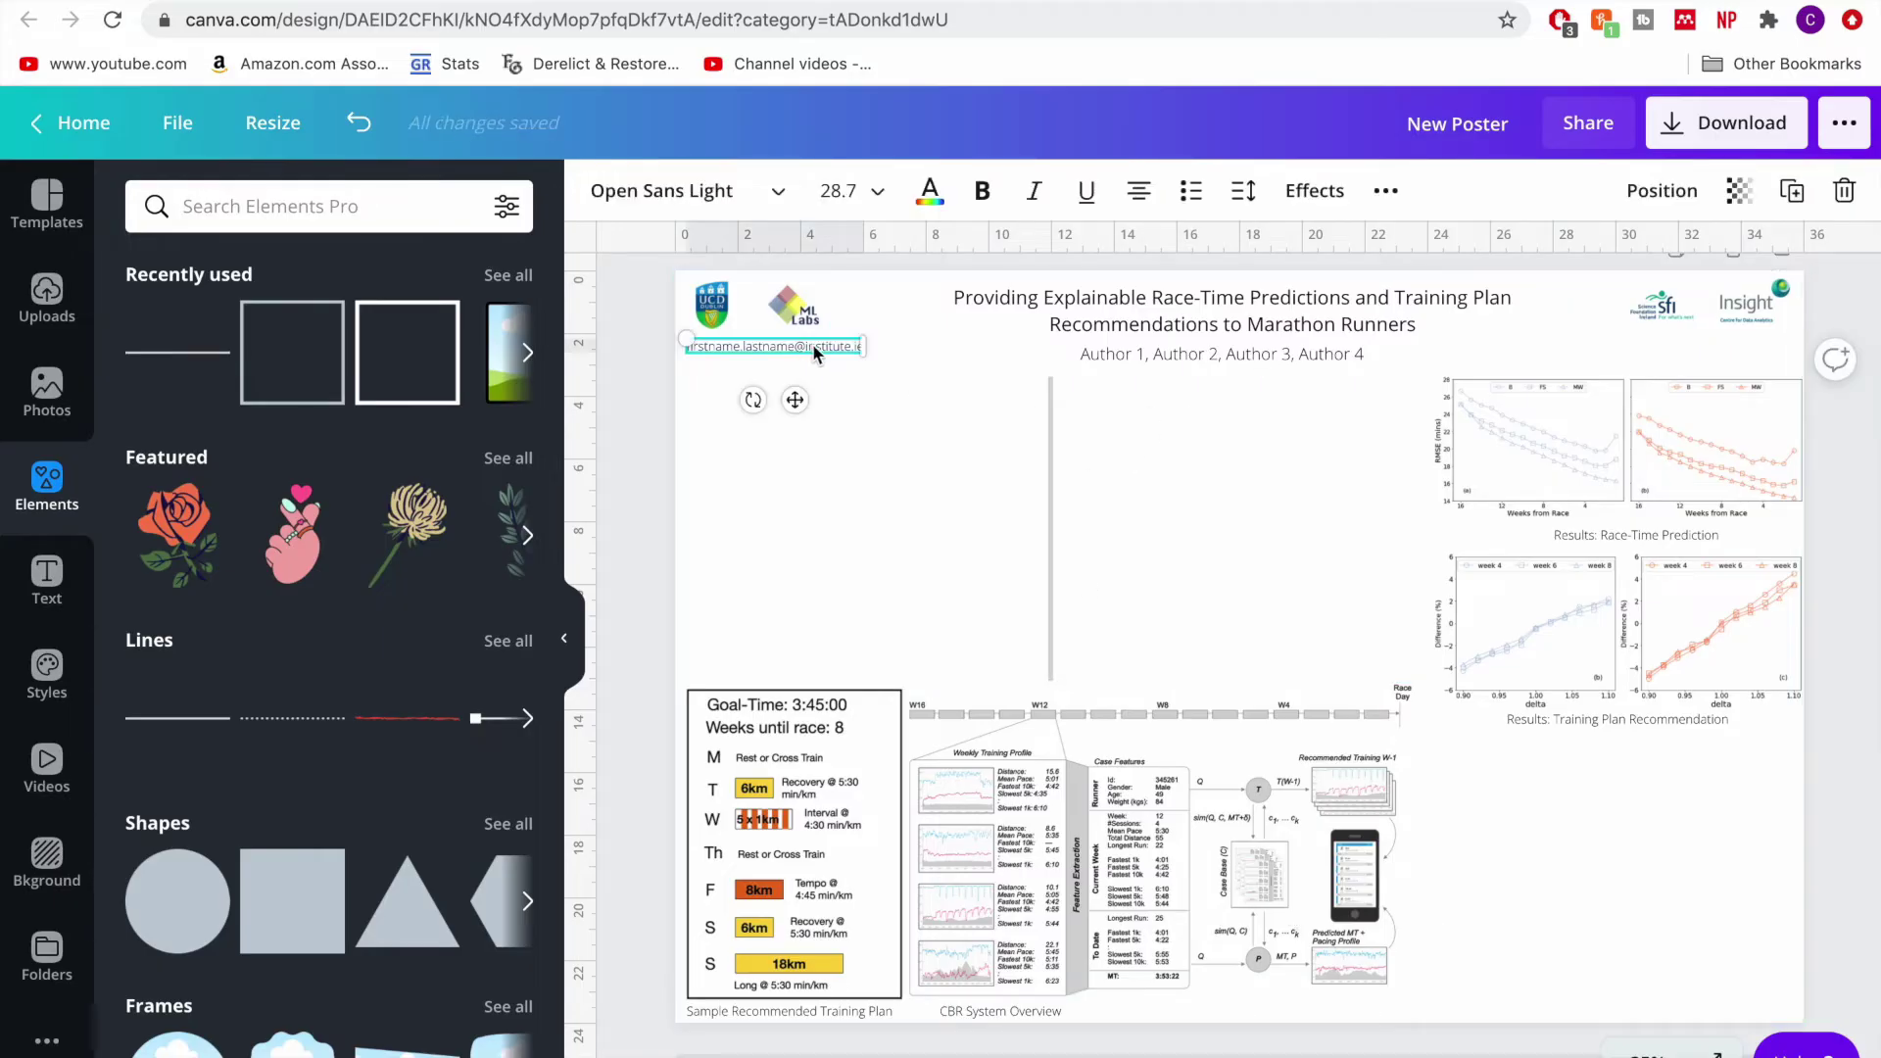
- Nudge the contact email text and move its copy down the left column
{"action": "left_click", "coordinate": [903, 446]}
{"action": "left_click_drag", "start_coordinate": [829, 353], "coordinate": [835, 359]}
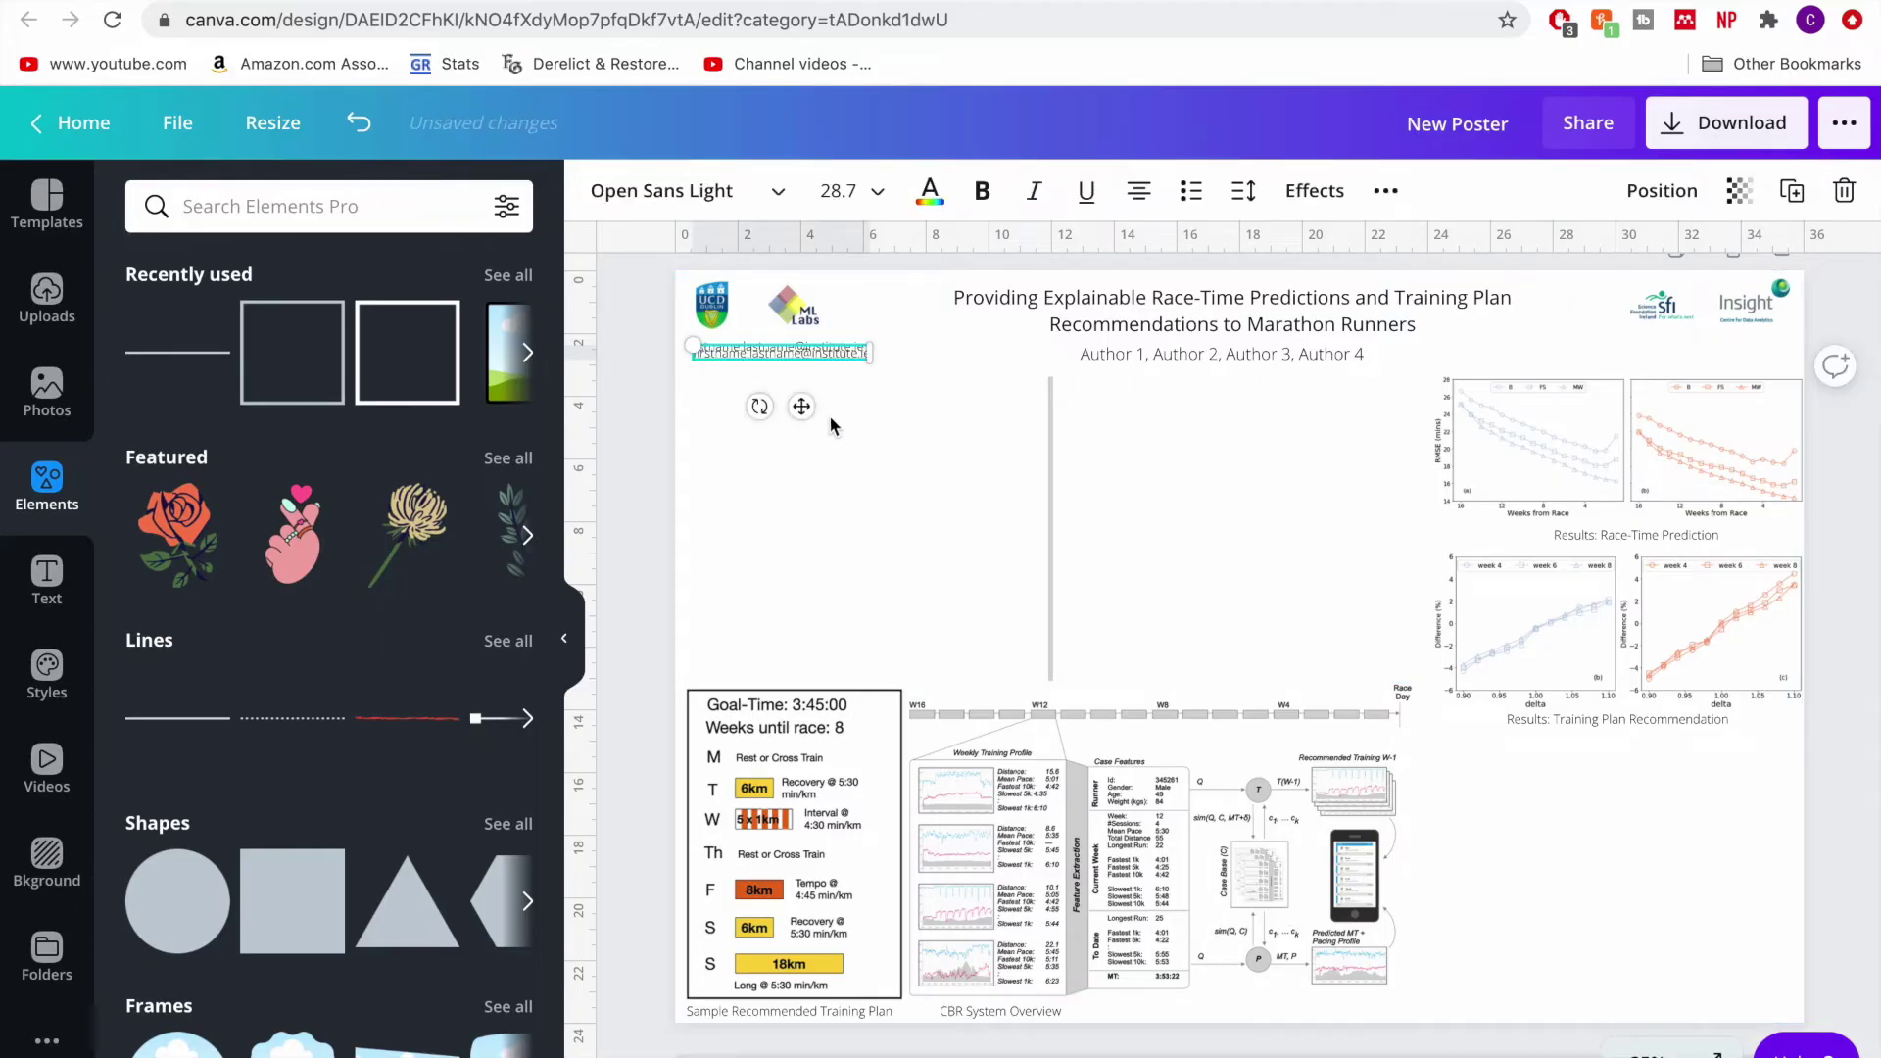
{"action": "left_click", "coordinate": [898, 480]}
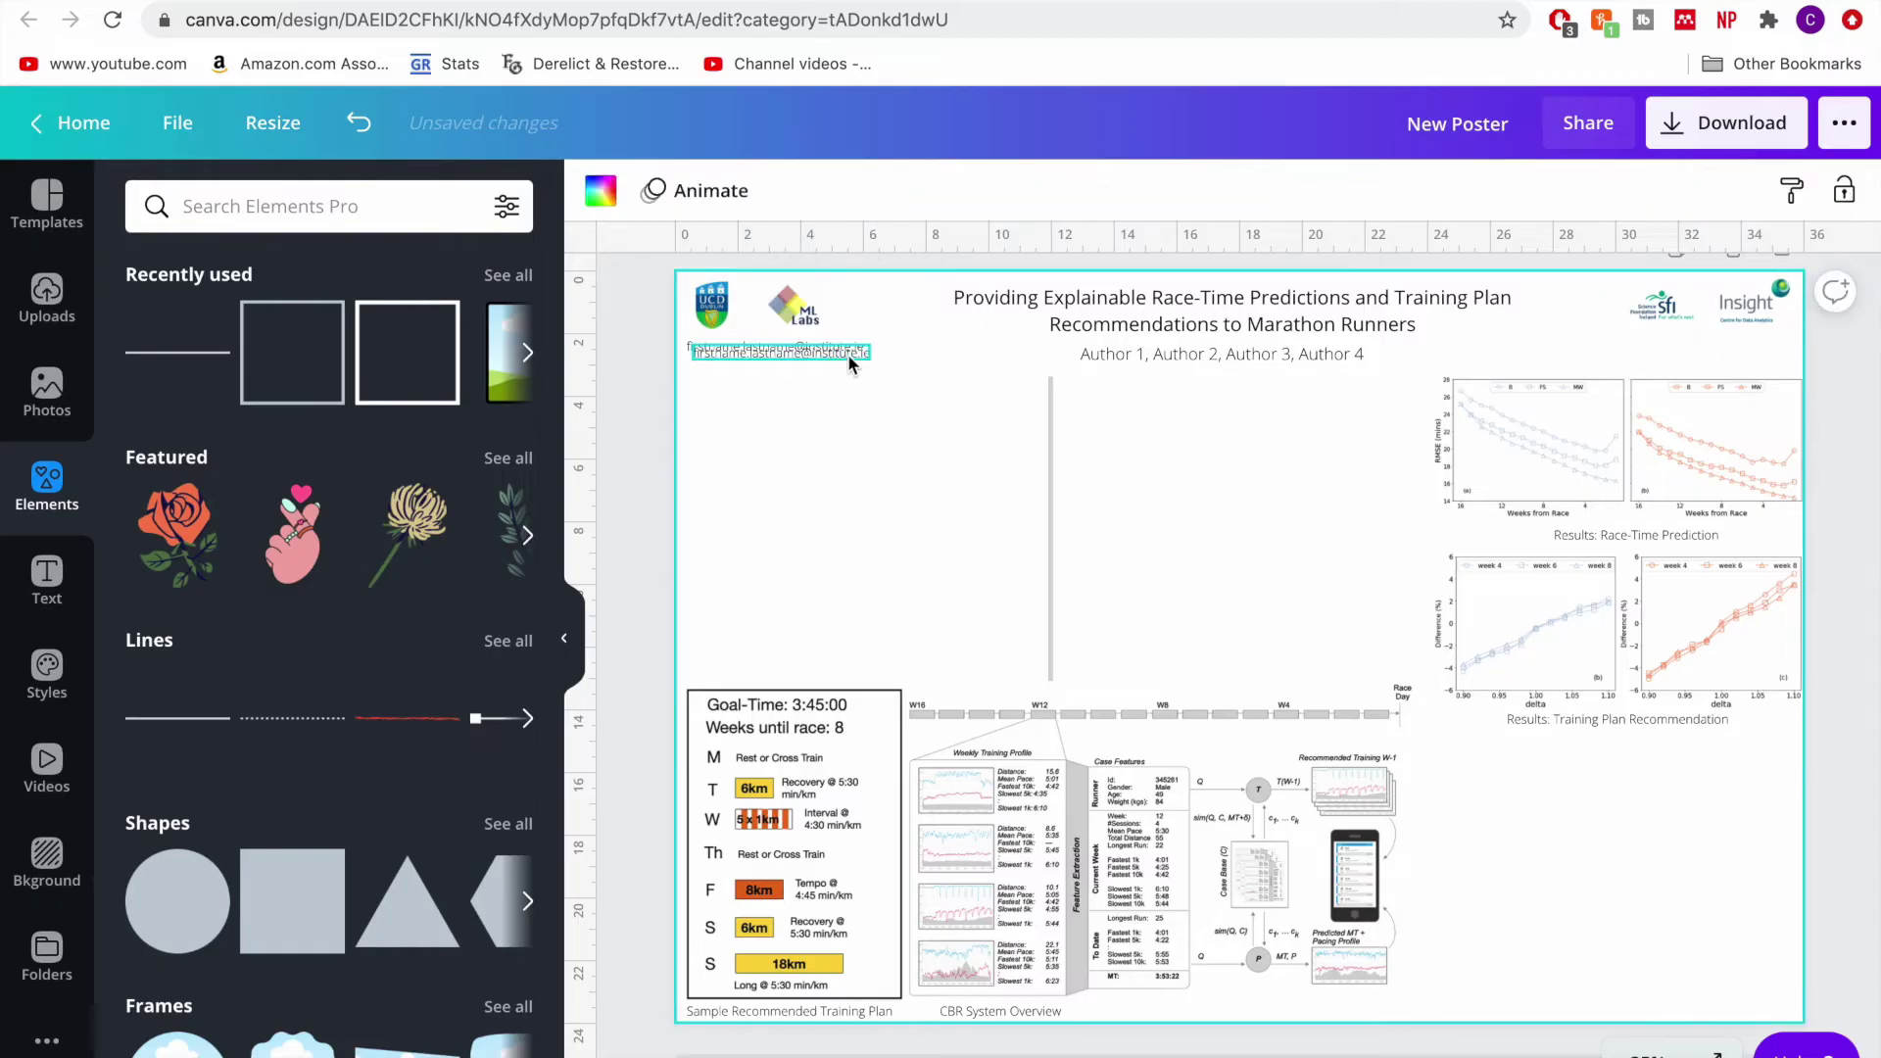
{"action": "left_click_drag", "start_coordinate": [848, 354], "coordinate": [841, 449]}
- Duplicate the author list, make it bold and retype it as the 'Introduction' heading
{"action": "left_click", "coordinate": [1134, 362]}
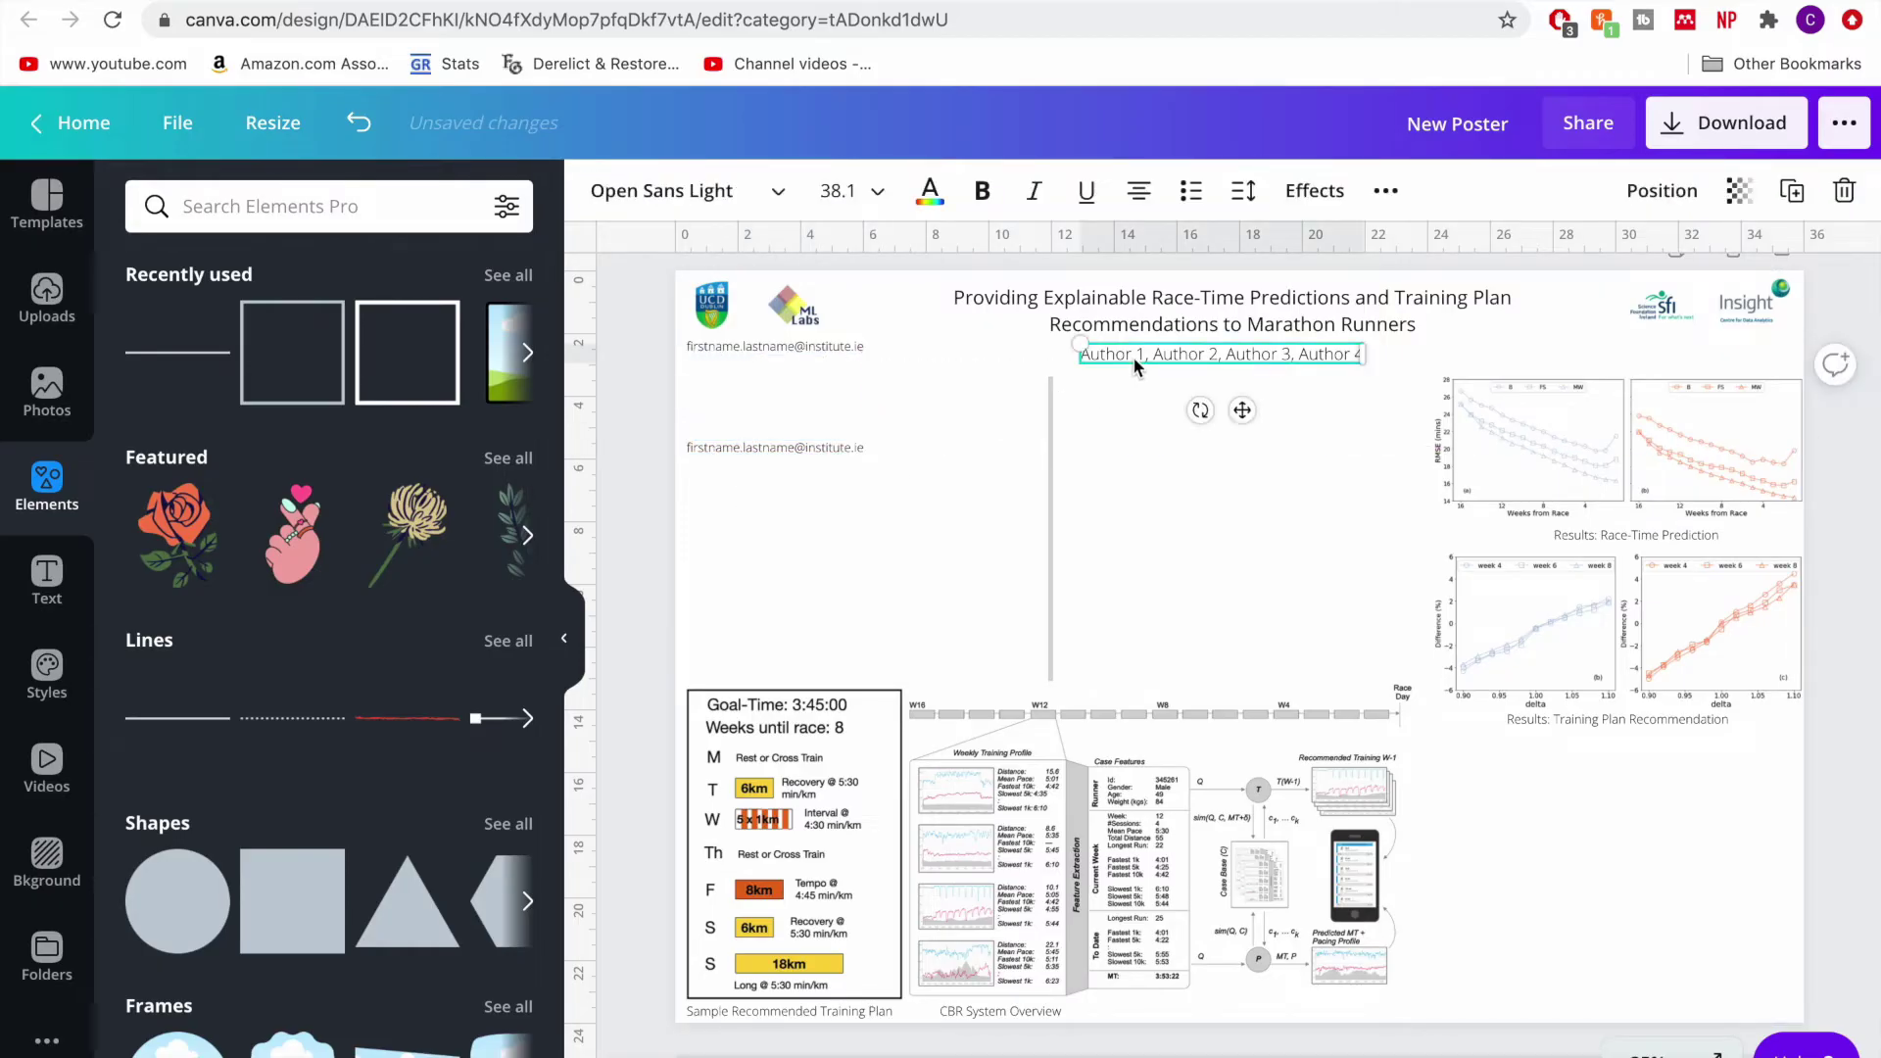
{"action": "key", "text": "ctrl+d"}
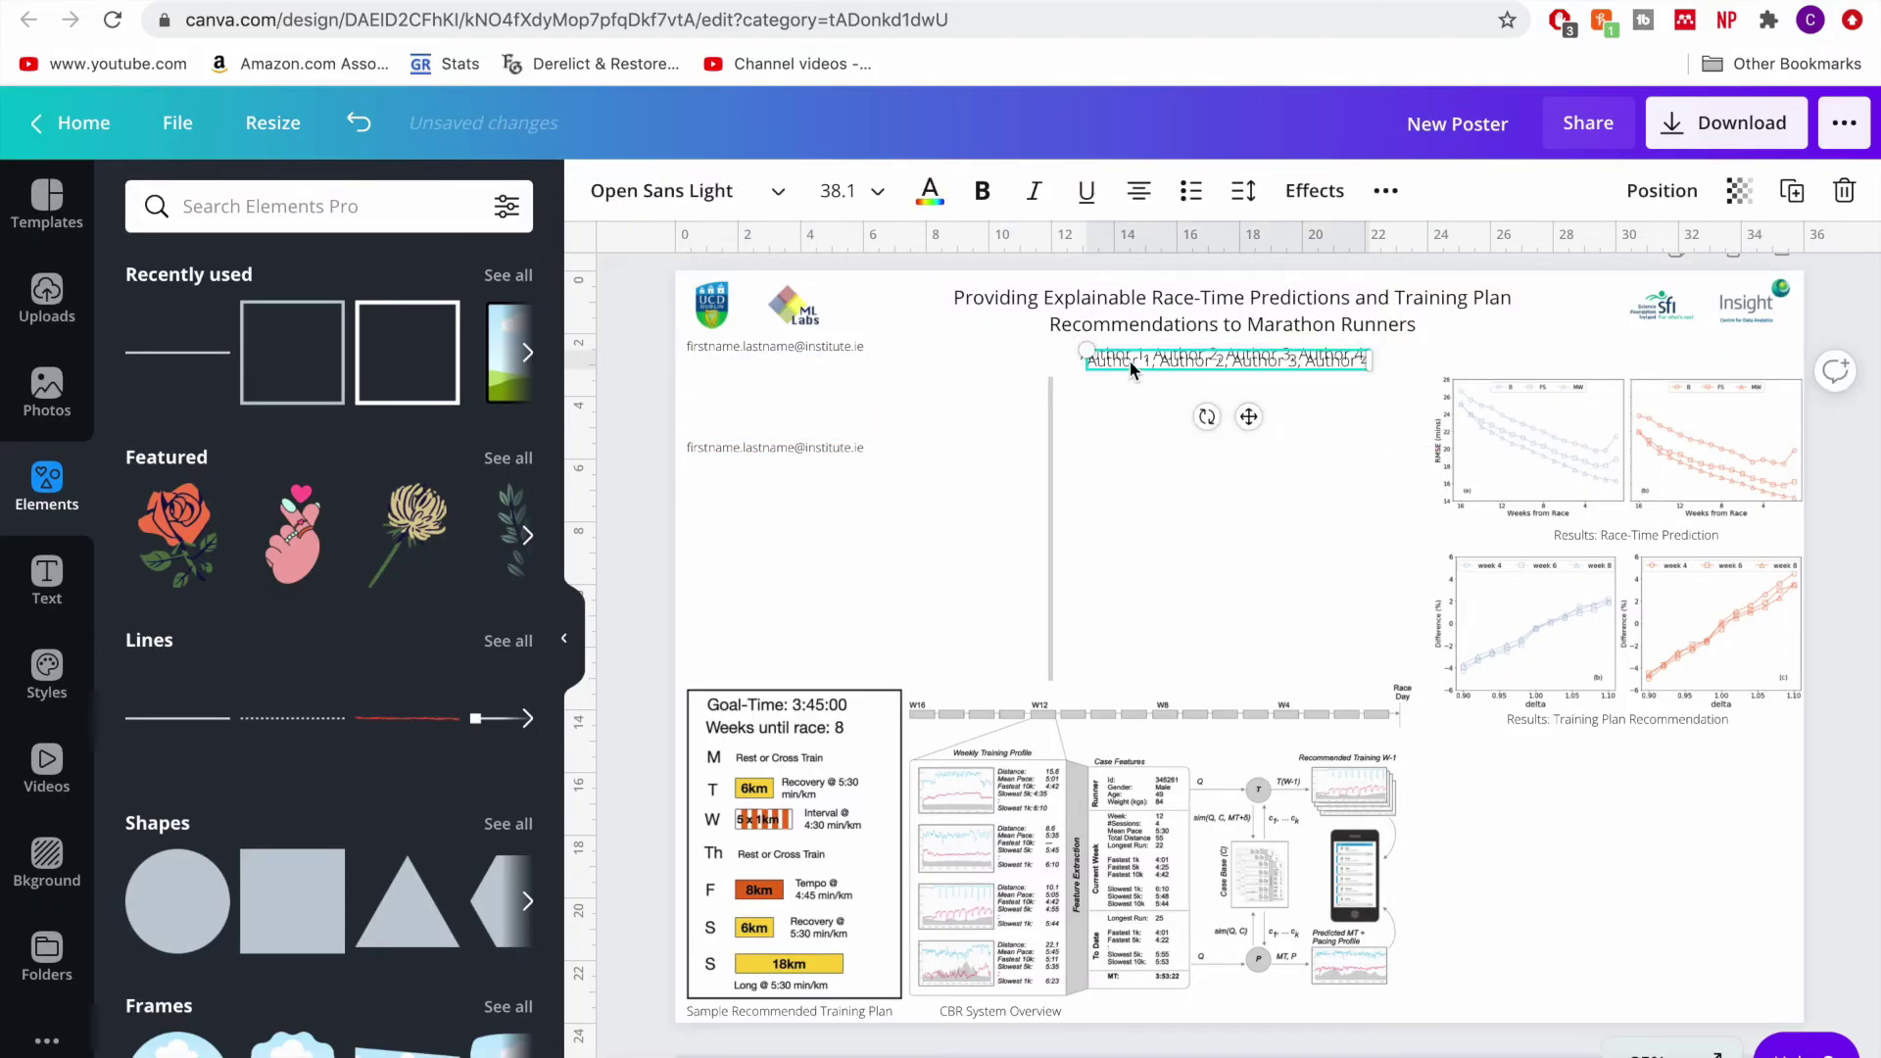
{"action": "left_click_drag", "start_coordinate": [1128, 360], "coordinate": [724, 402]}
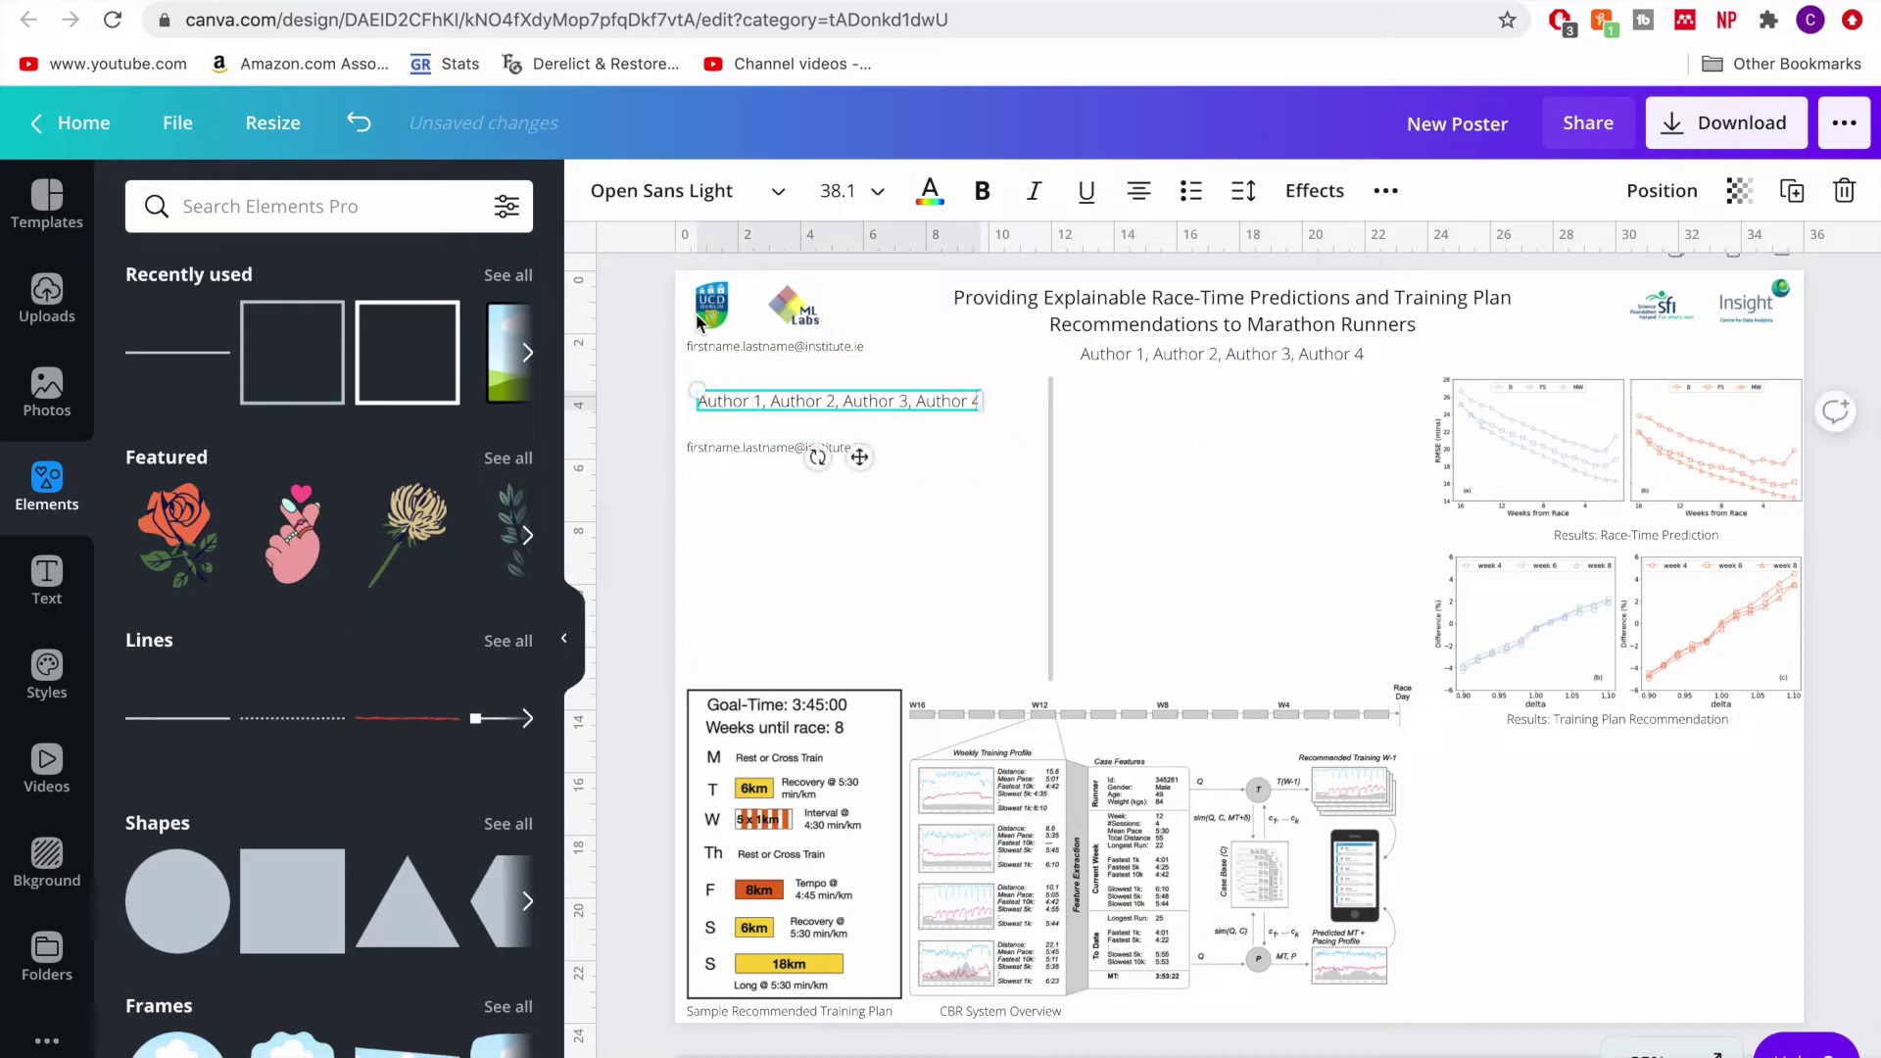
{"action": "left_click", "coordinate": [969, 195]}
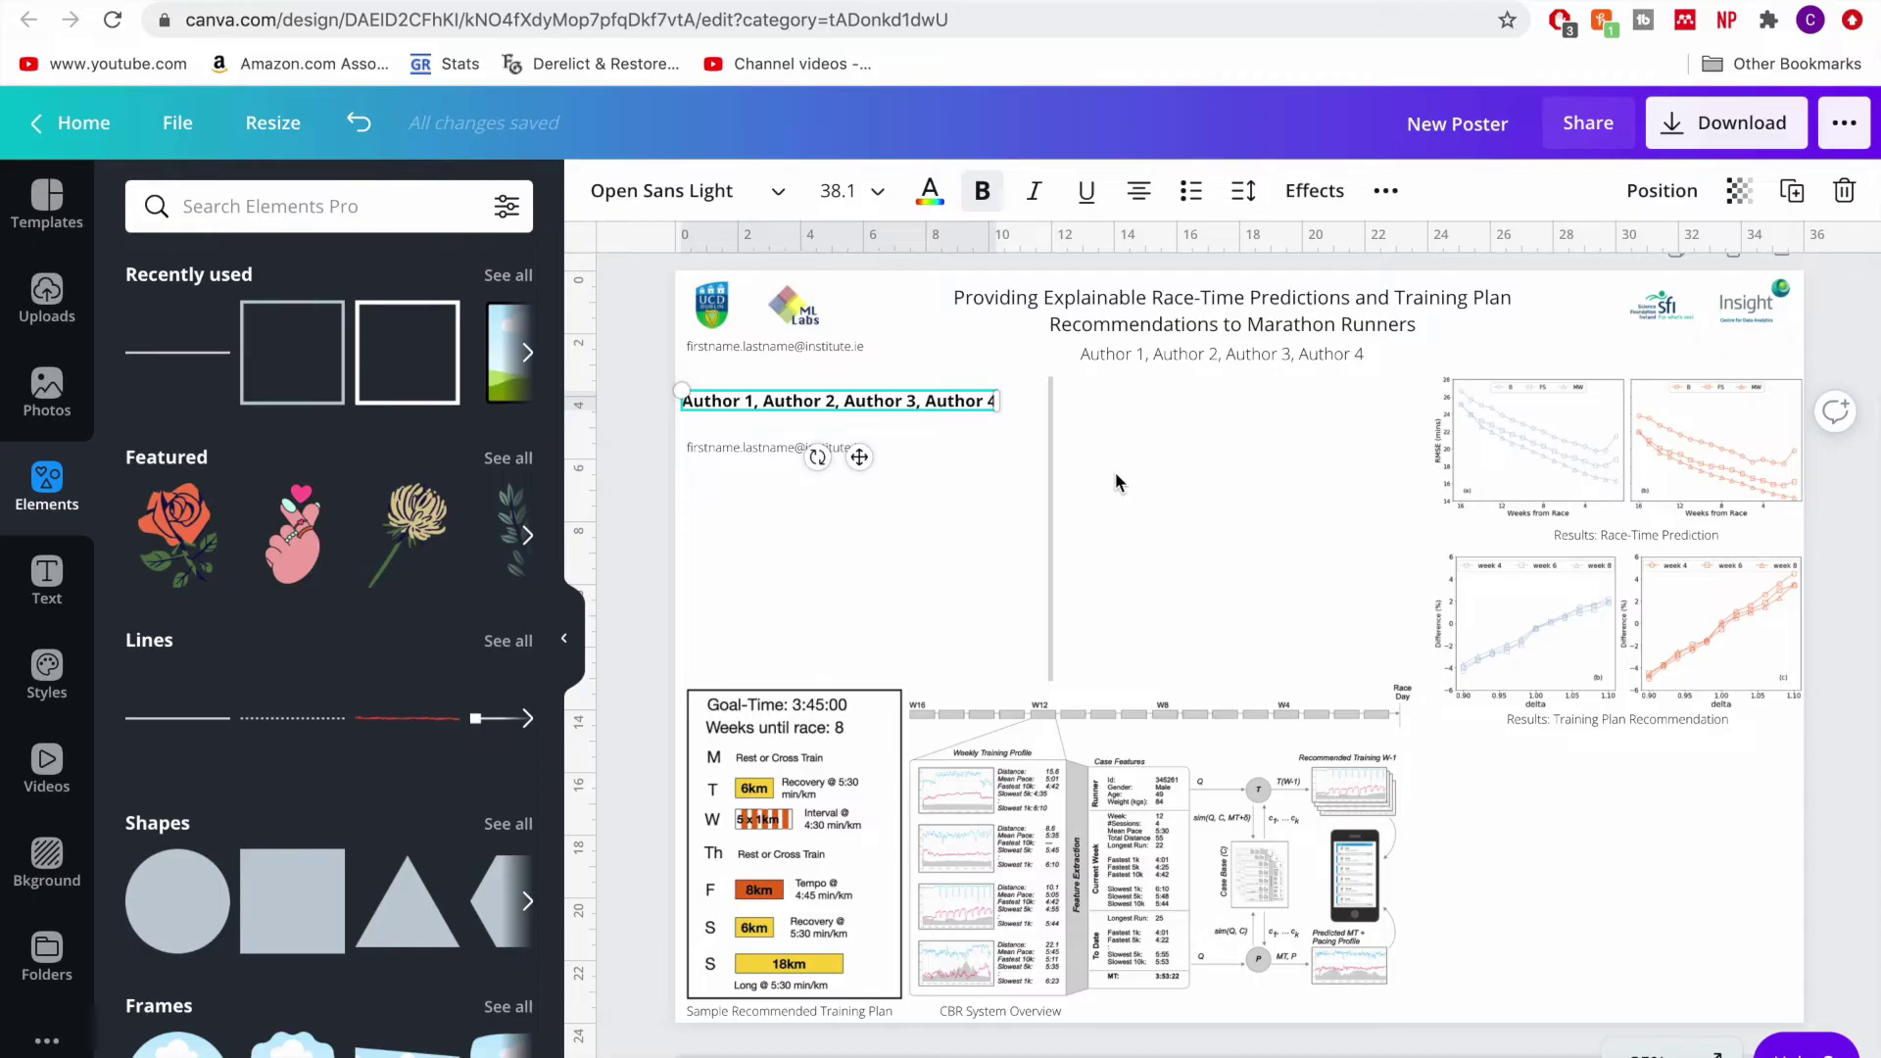
{"action": "triple_click", "coordinate": [895, 404]}
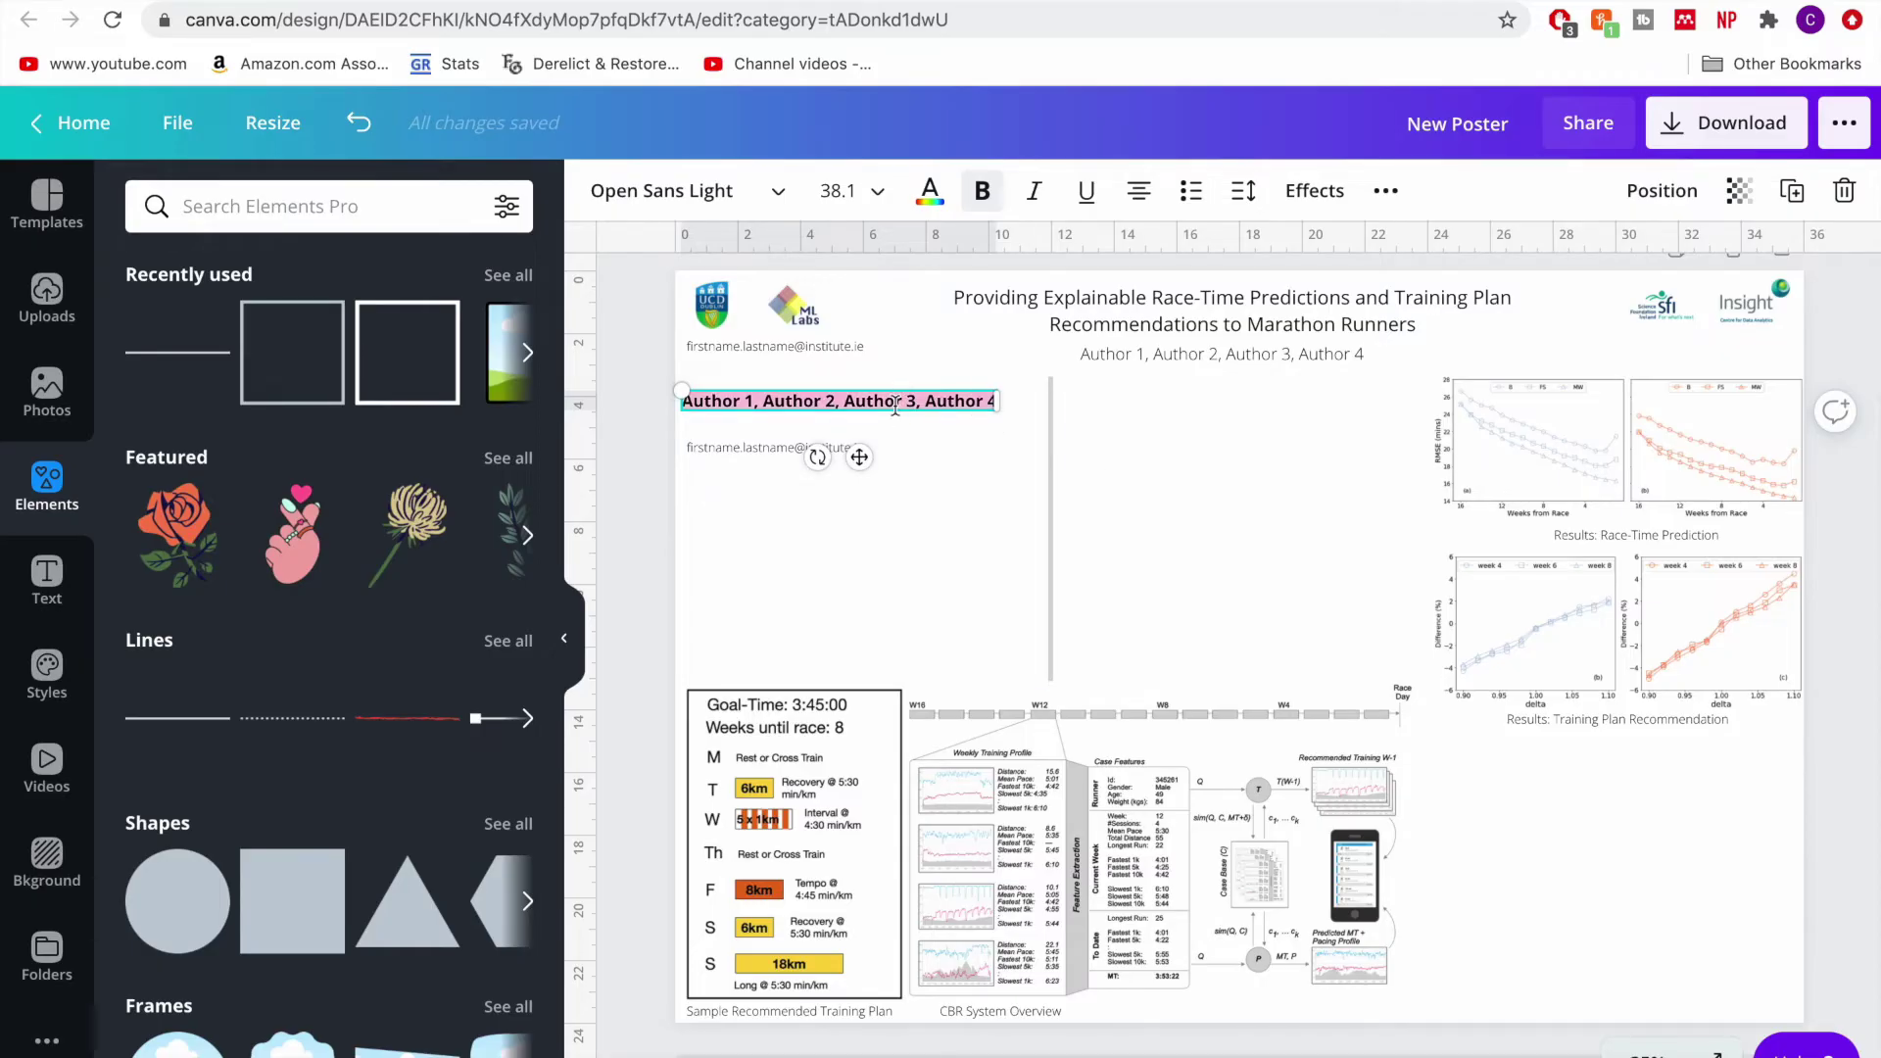
{"action": "type", "text": "Introduction"}
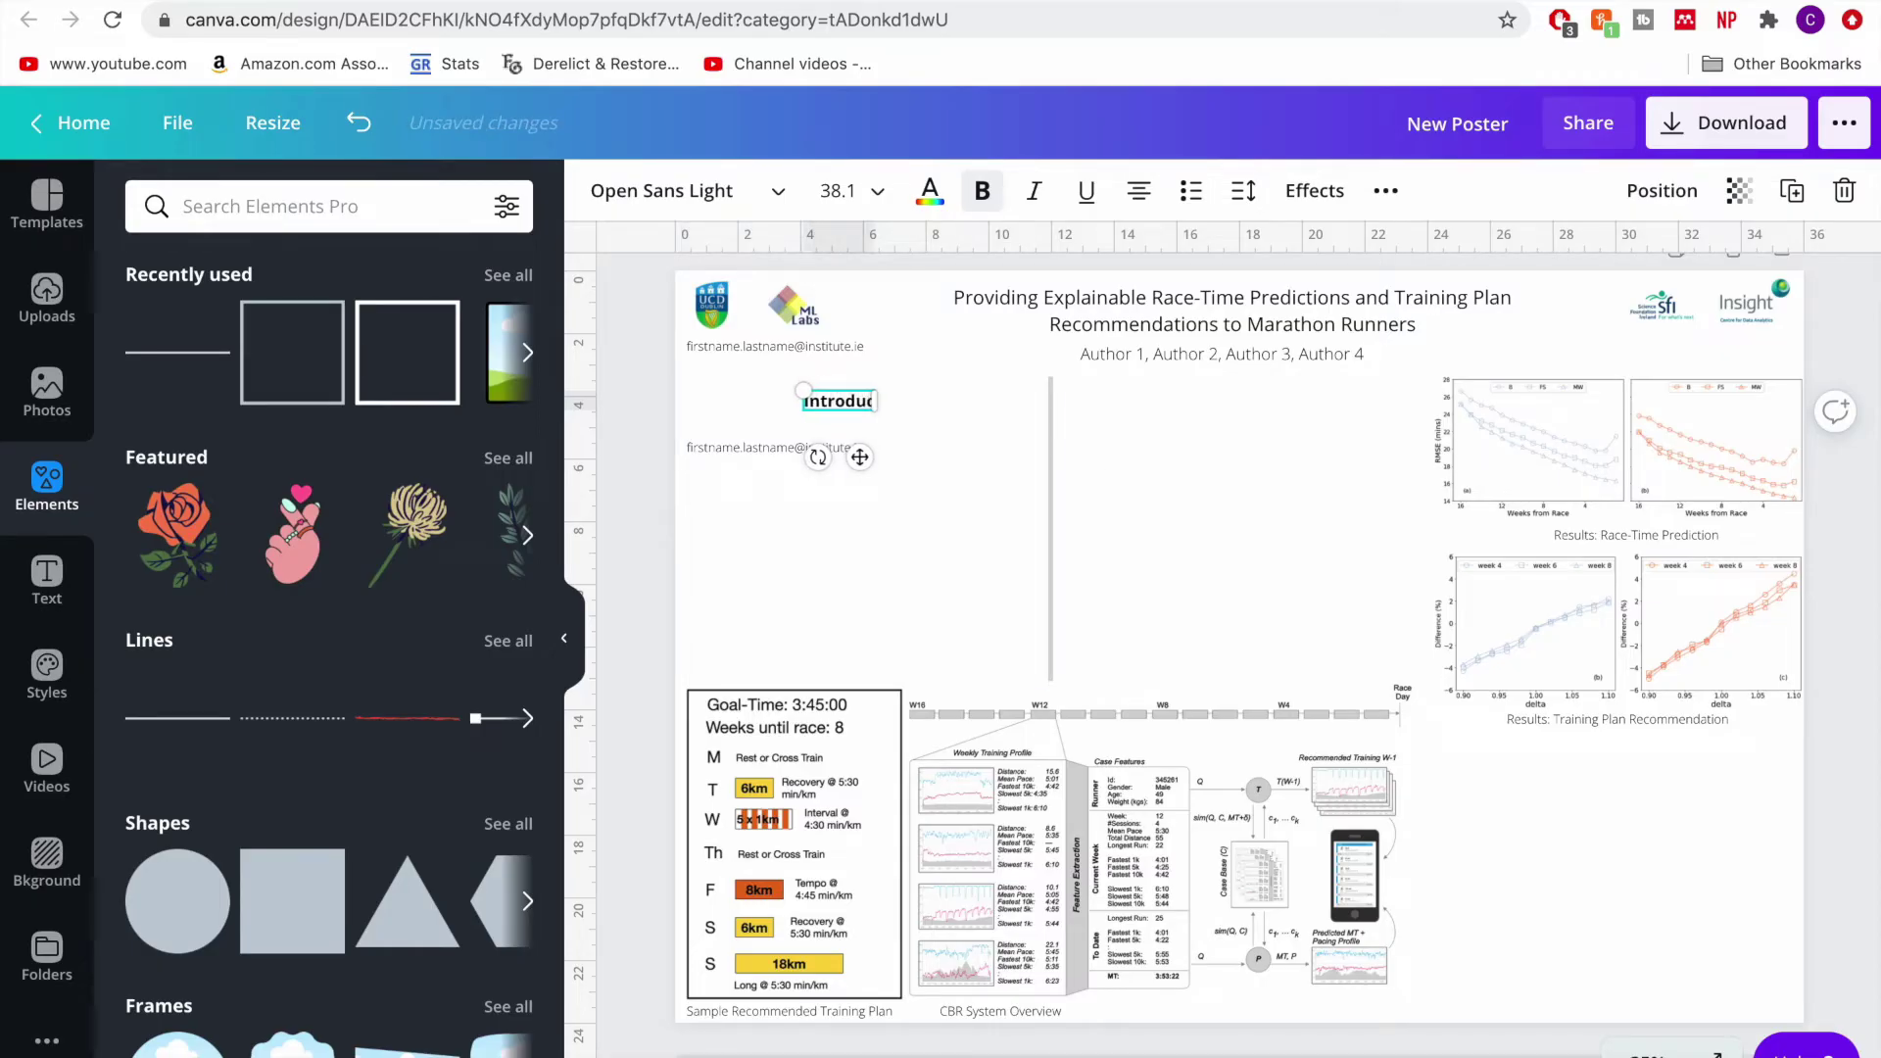
{"action": "left_click", "coordinate": [931, 424]}
{"action": "left_click", "coordinate": [875, 412]}
{"action": "left_click_drag", "start_coordinate": [875, 413], "coordinate": [1222, 403]}
- Retype the heading copy as 'Methodology', make it bold and duplicate it
{"action": "double_click", "coordinate": [1221, 400]}
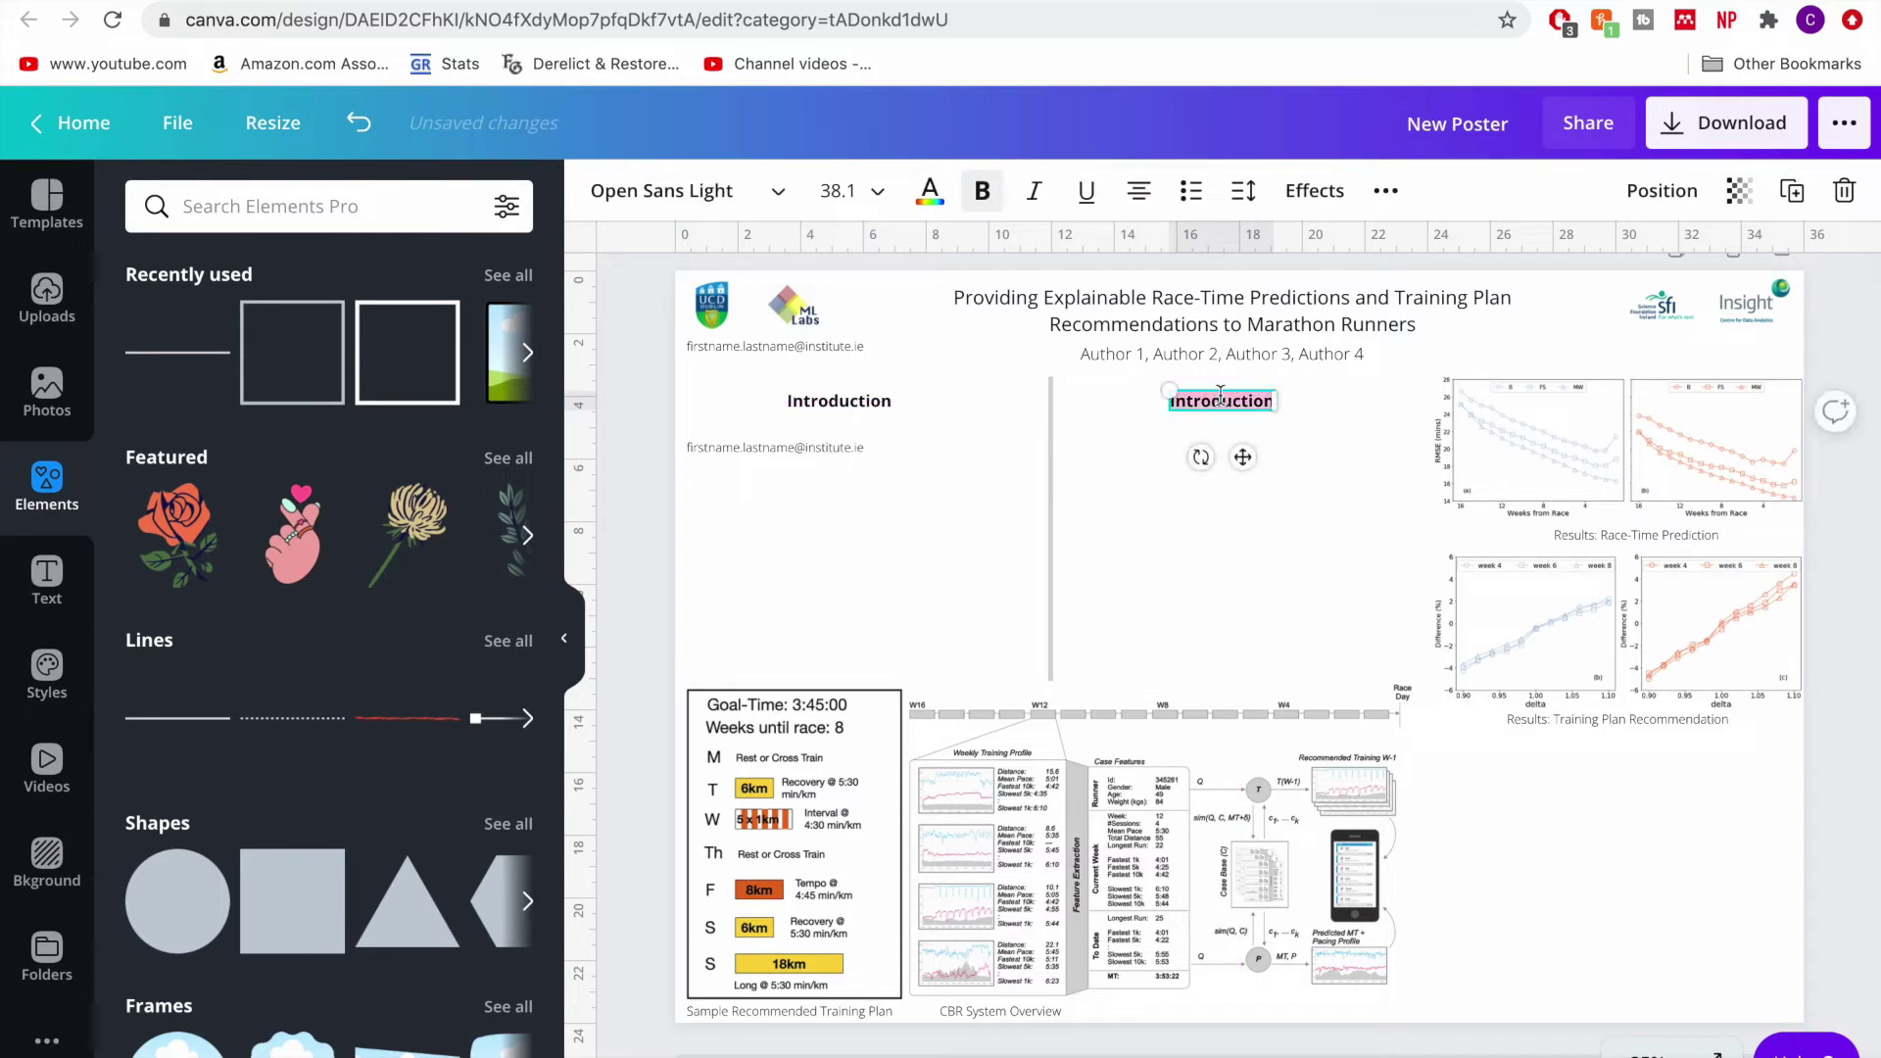
{"action": "type", "text": "Mat"}
{"action": "key", "text": "BackSpace"}
{"action": "key", "text": "BackSpace"}
{"action": "type", "text": "ethodologh"}
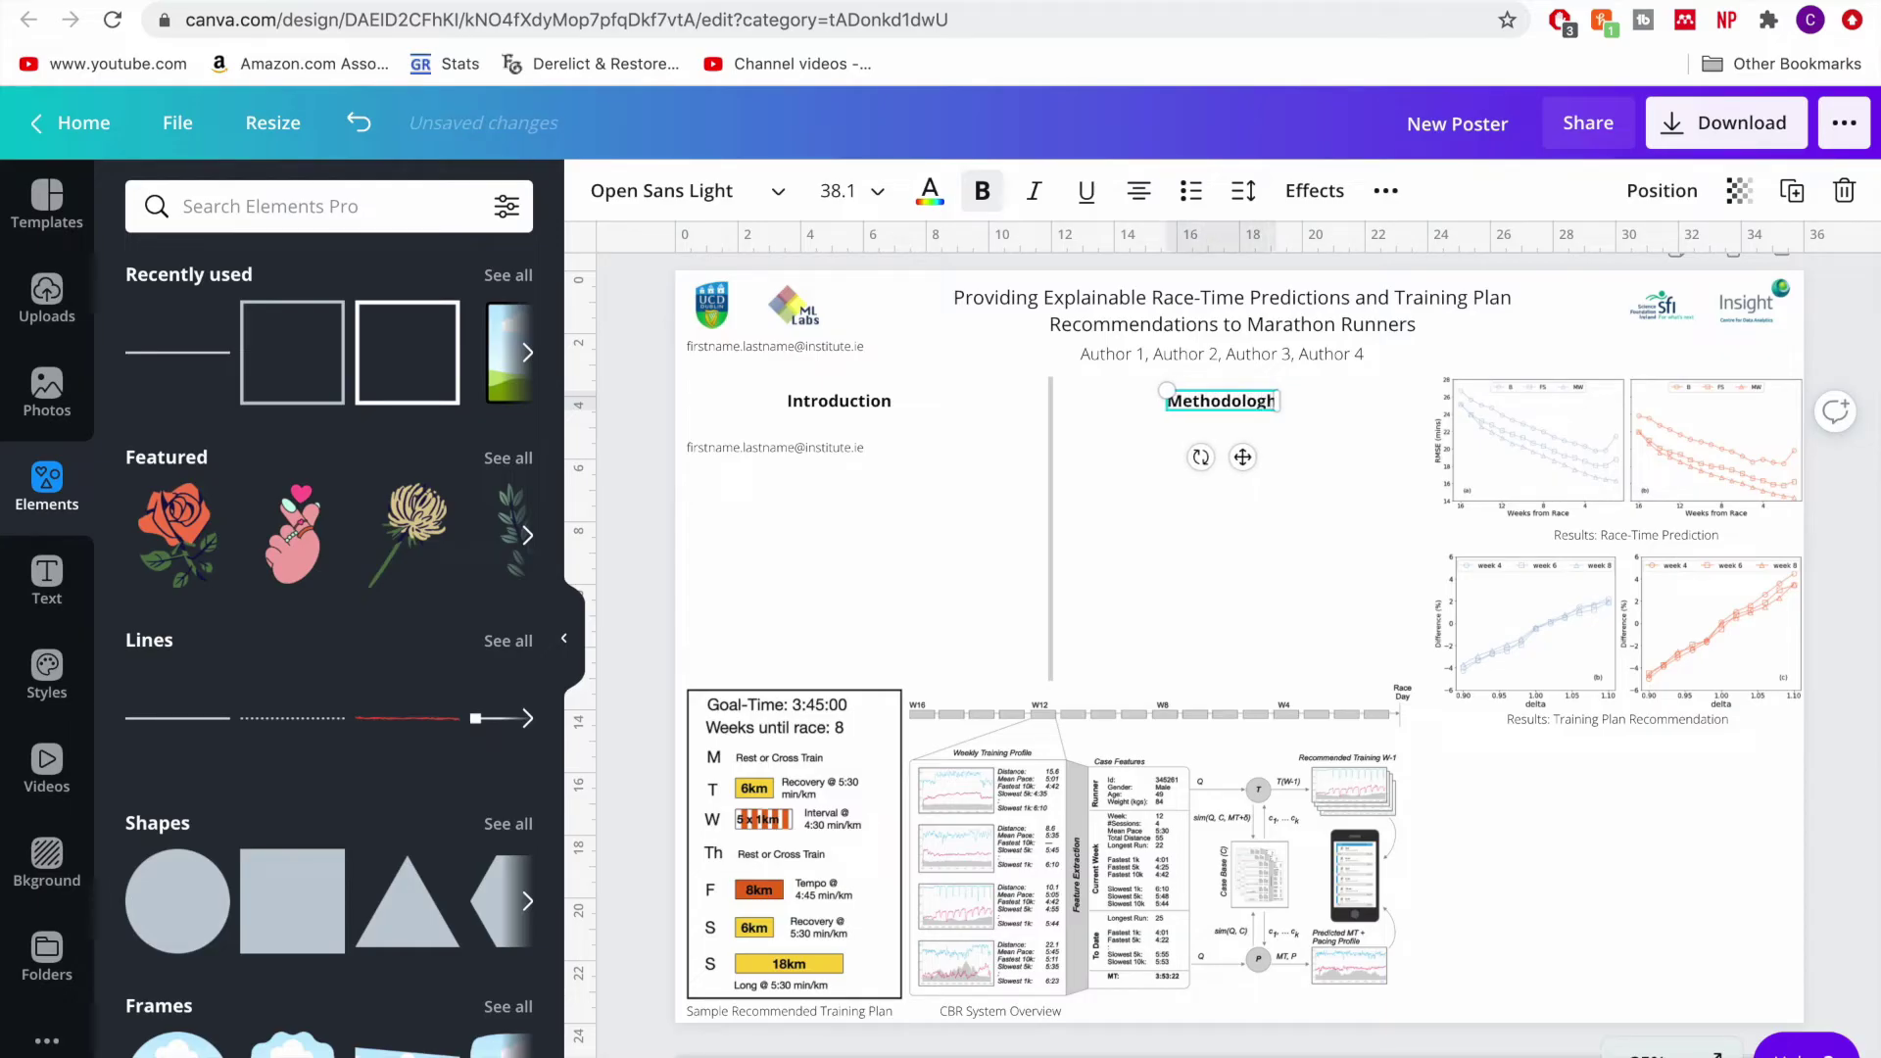
{"action": "key", "text": "BackSpace"}
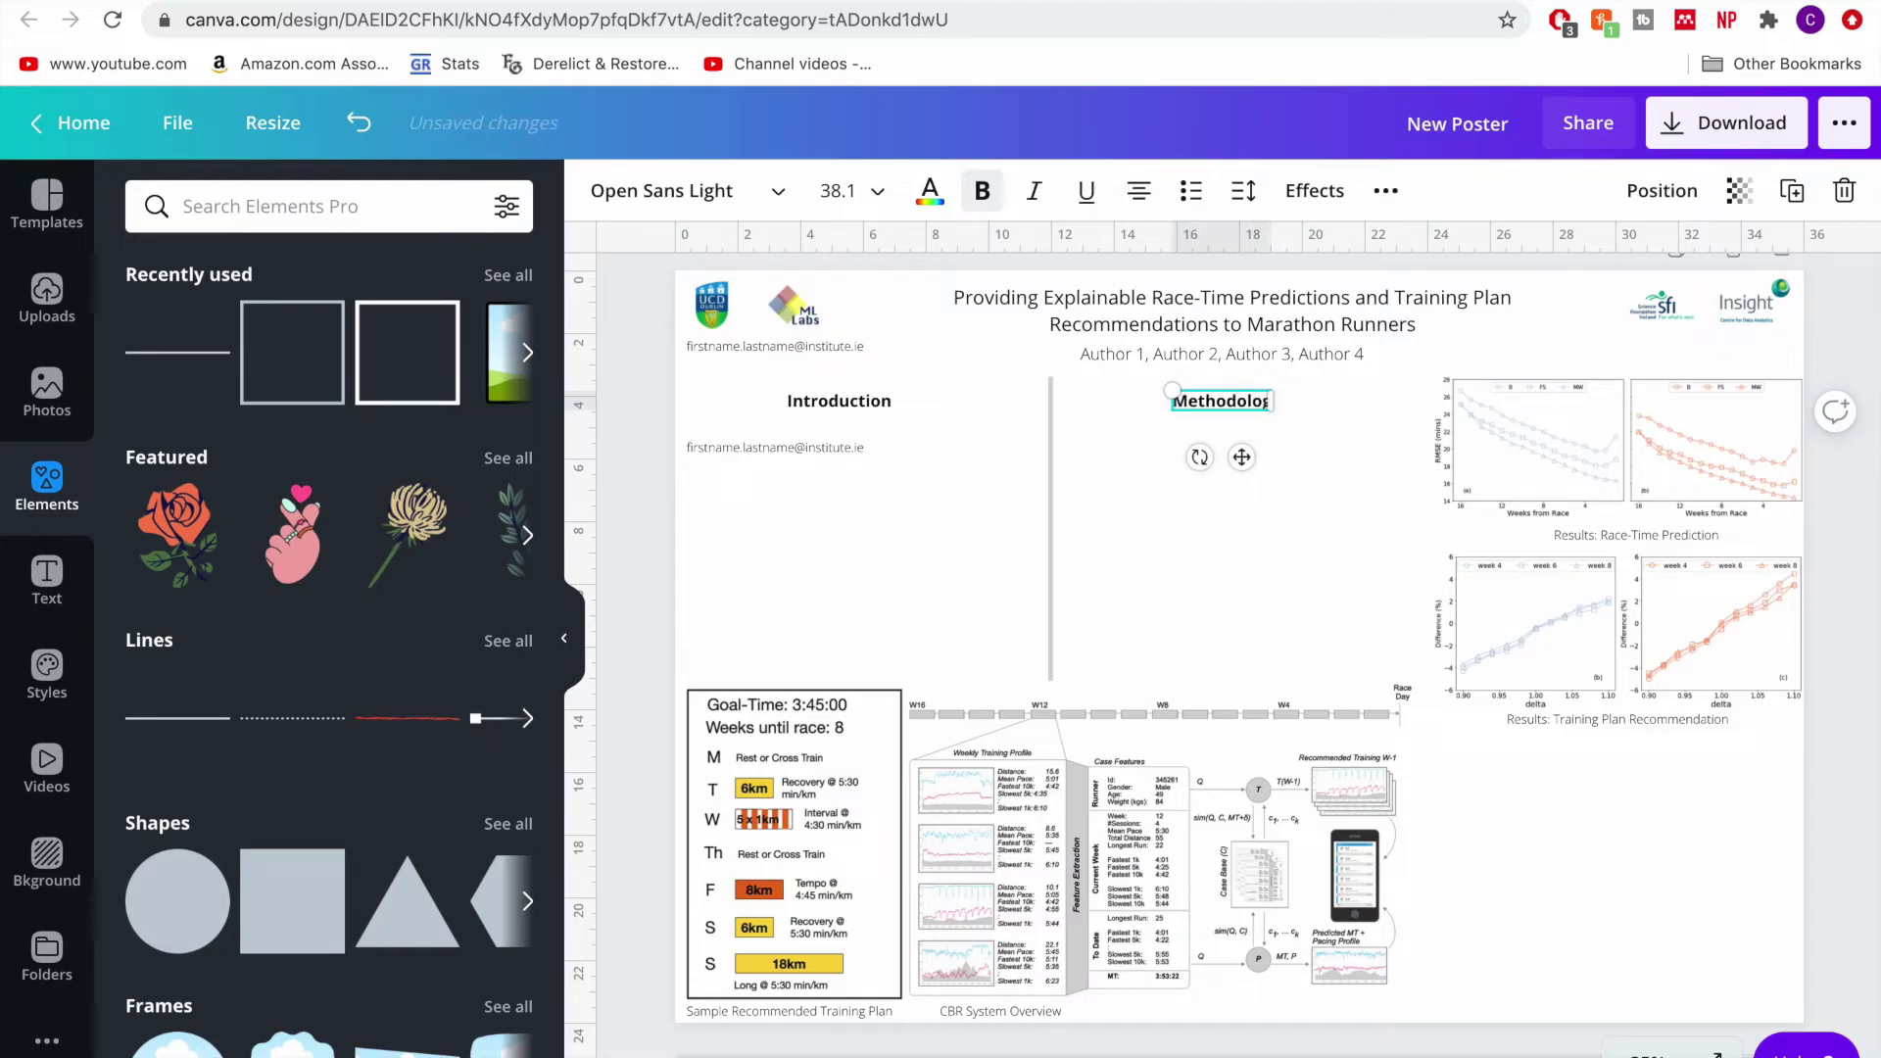
{"action": "type", "text": "y"}
{"action": "left_click", "coordinate": [1291, 468]}
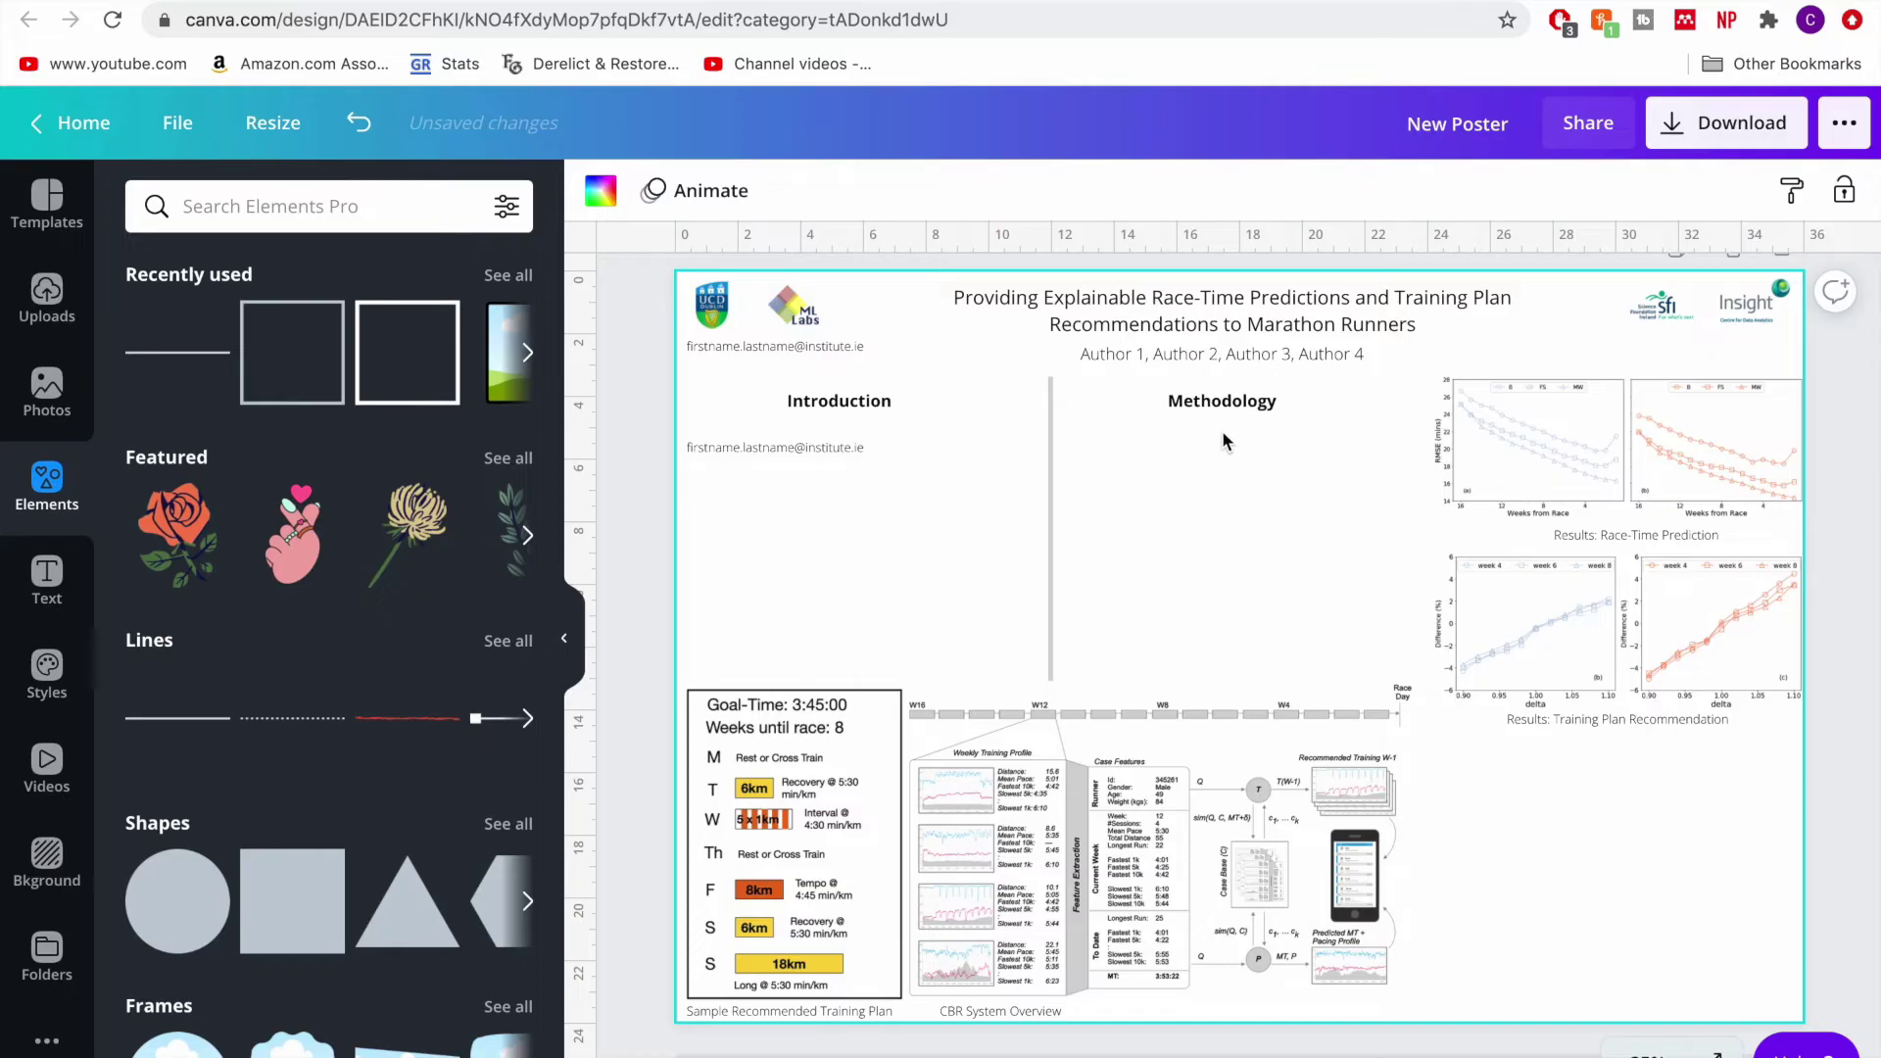
{"action": "left_click", "coordinate": [1224, 403]}
{"action": "key", "text": "ctrl+b"}
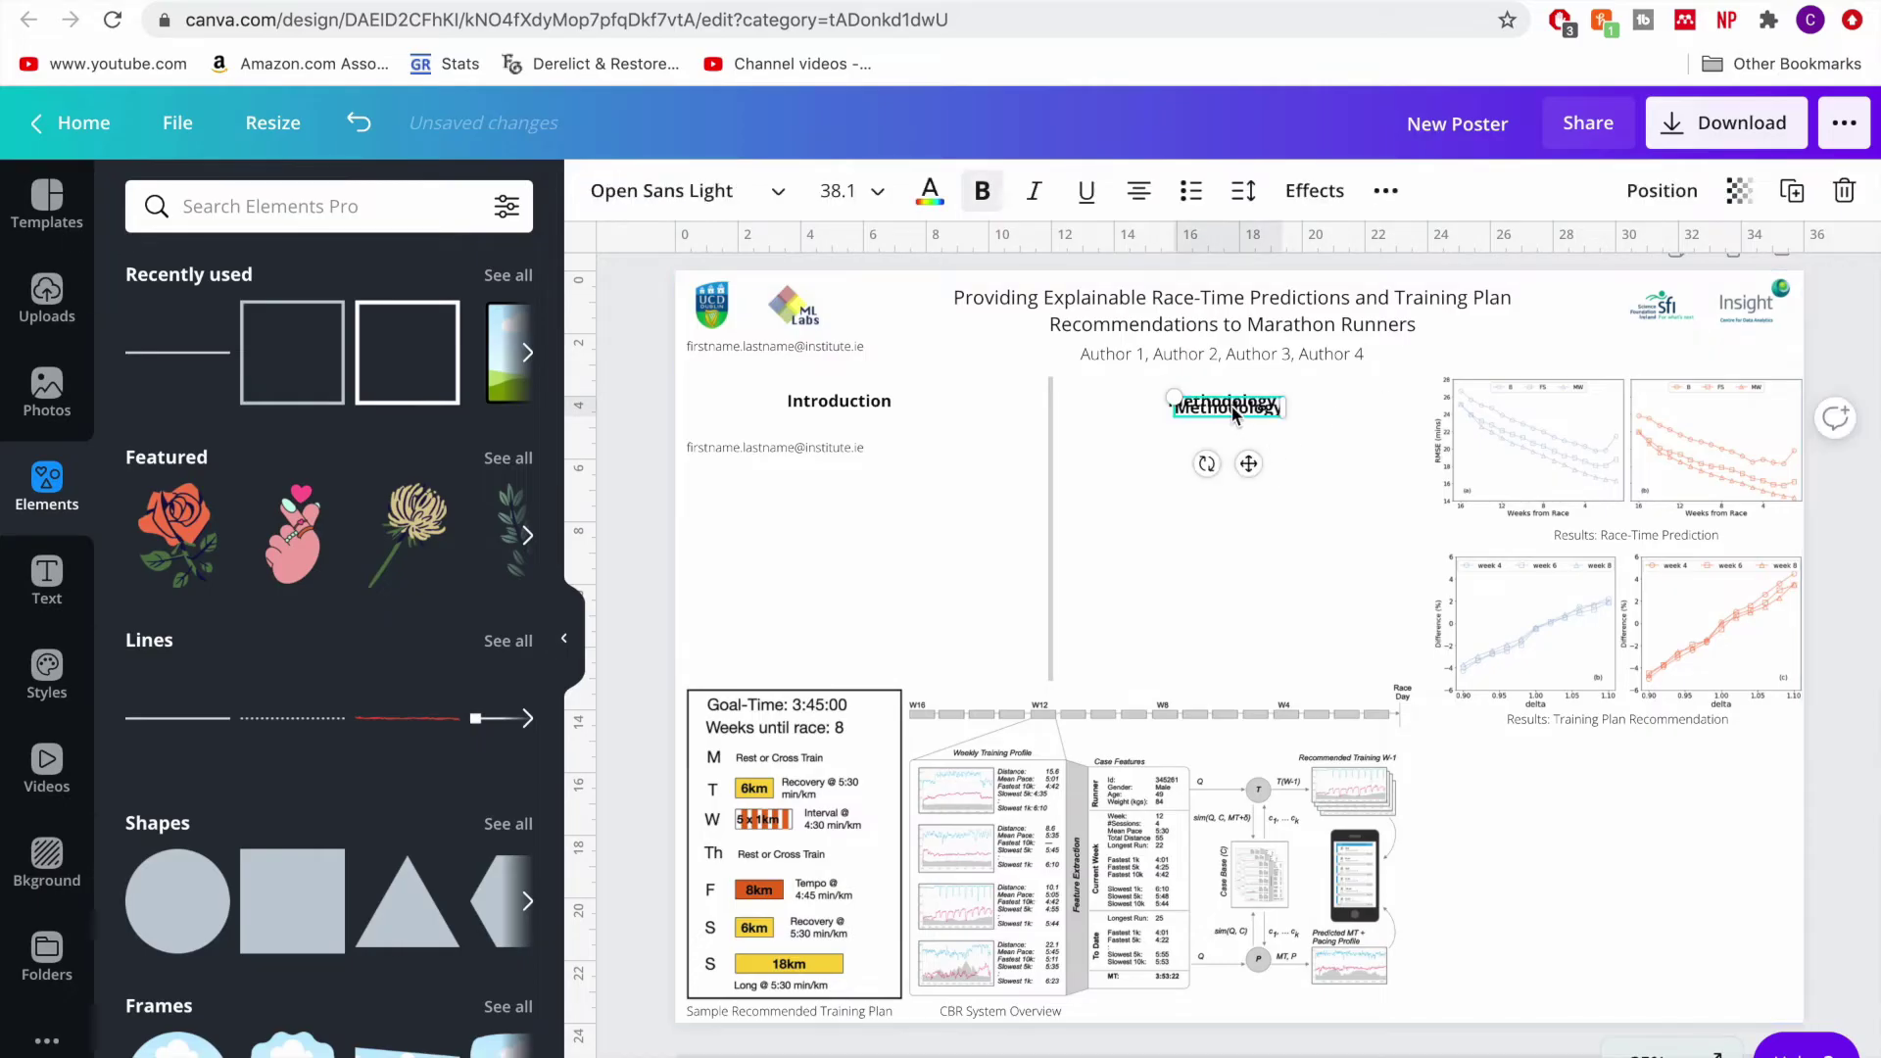
{"action": "key", "text": "ctrl+d"}
- Marquee-select the results charts with captions, then raise the Introduction and Methodology headings
{"action": "left_click_drag", "start_coordinate": [1339, 426], "coordinate": [1770, 679]}
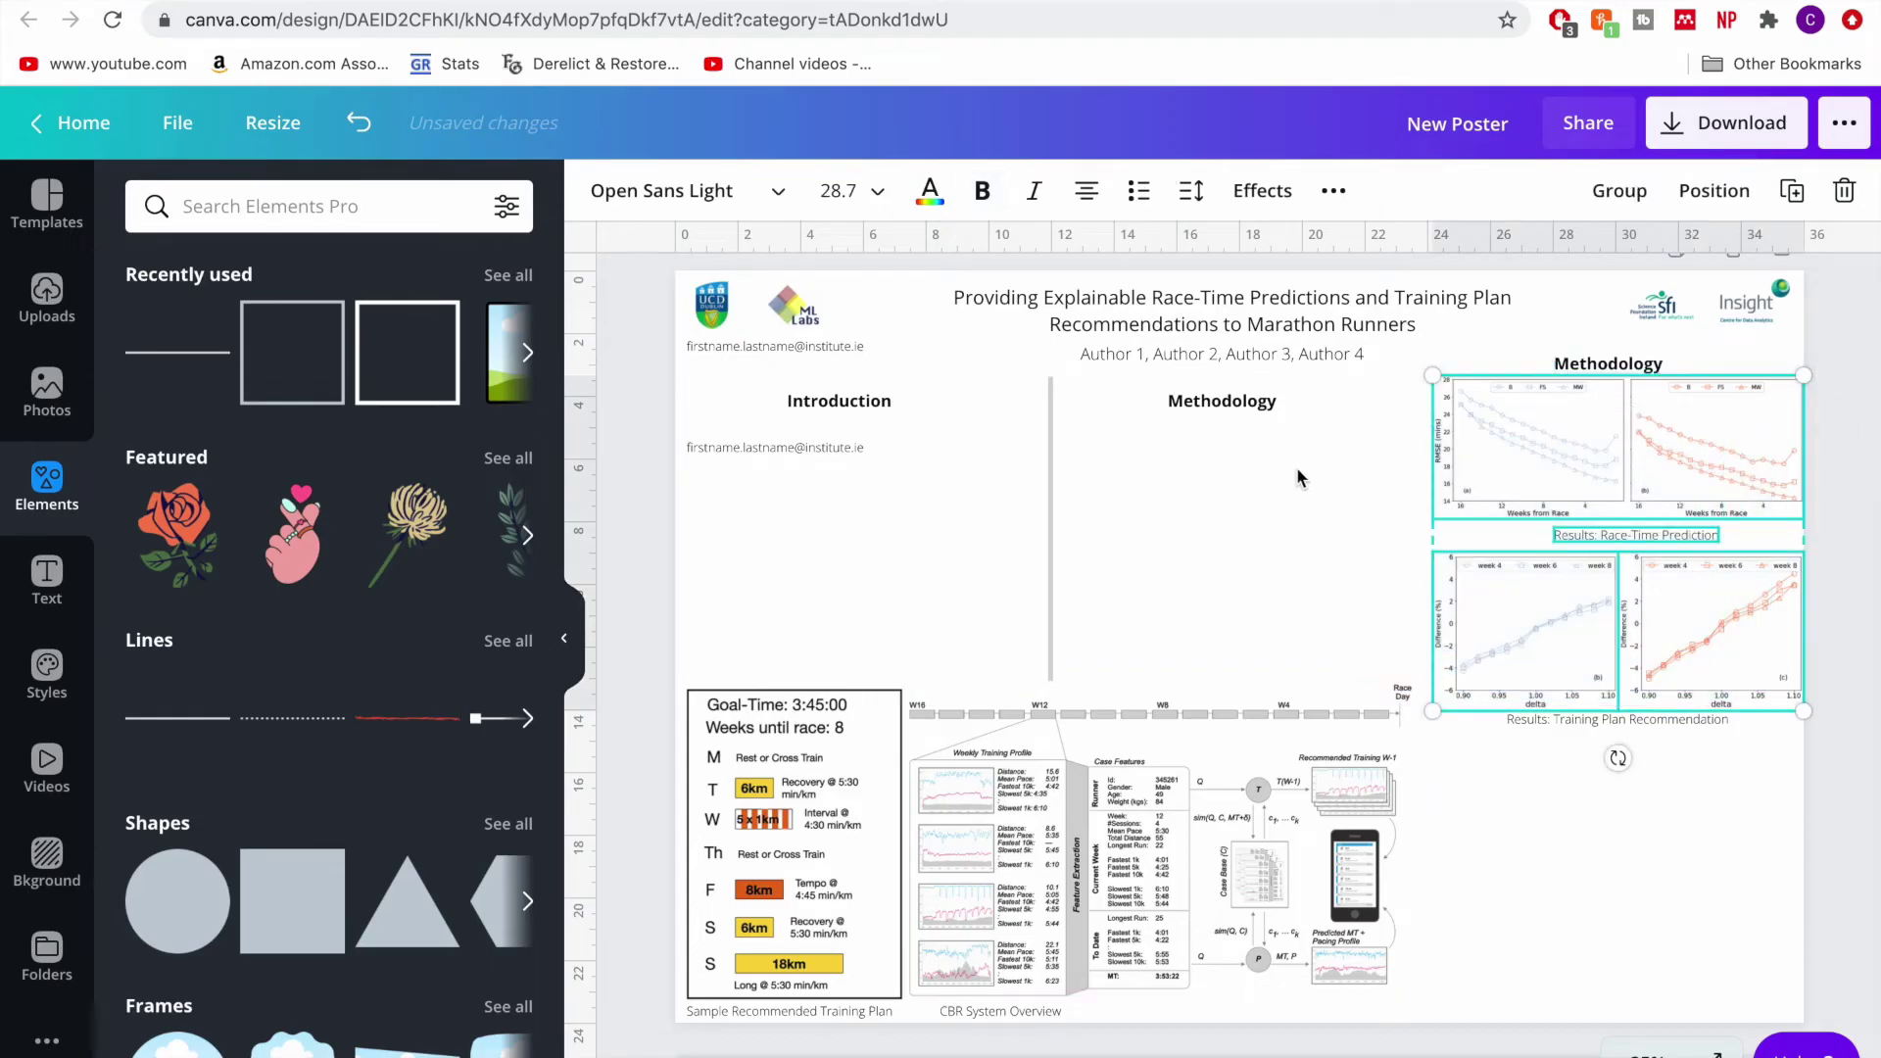
{"action": "left_click", "coordinate": [1391, 474]}
{"action": "left_click_drag", "start_coordinate": [1392, 474], "coordinate": [1736, 577]}
{"action": "left_click", "coordinate": [1265, 462]}
{"action": "left_click_drag", "start_coordinate": [1398, 409], "coordinate": [1803, 689]}
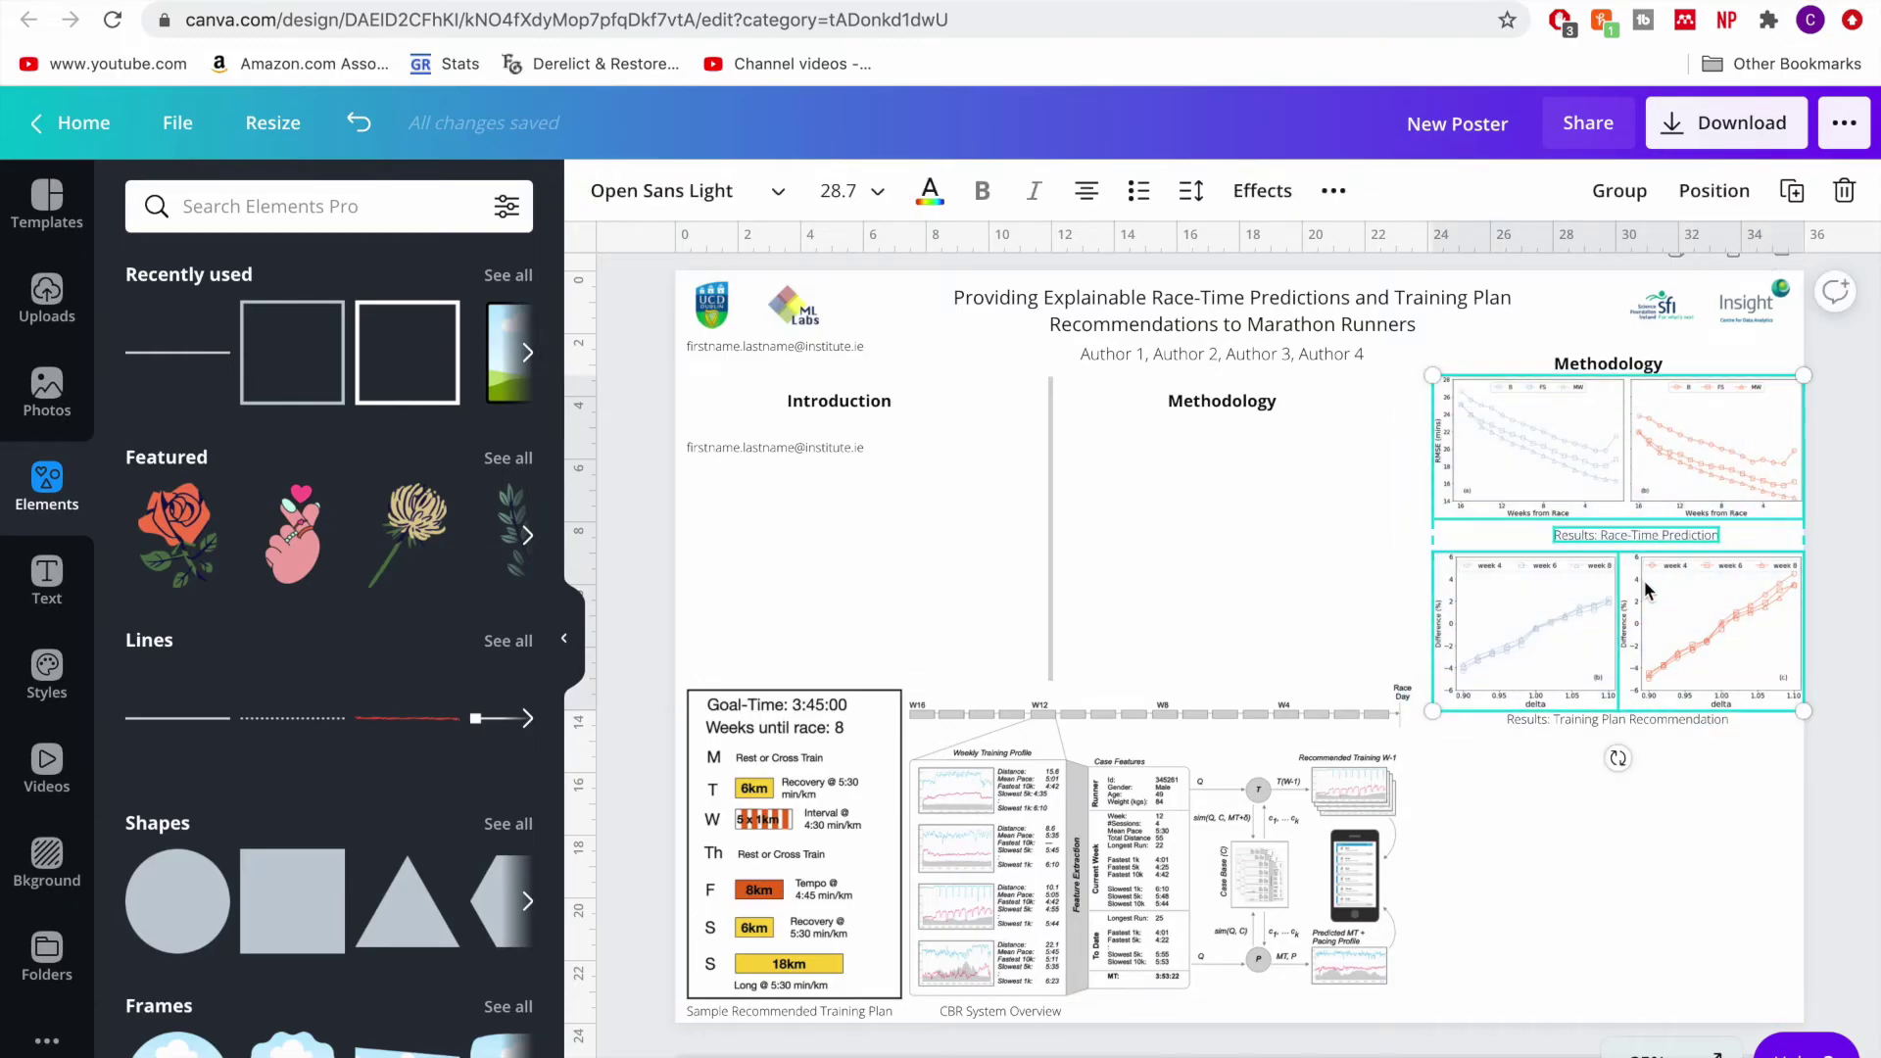
{"action": "left_click", "coordinate": [1307, 526]}
{"action": "left_click_drag", "start_coordinate": [1749, 803], "coordinate": [1507, 513]}
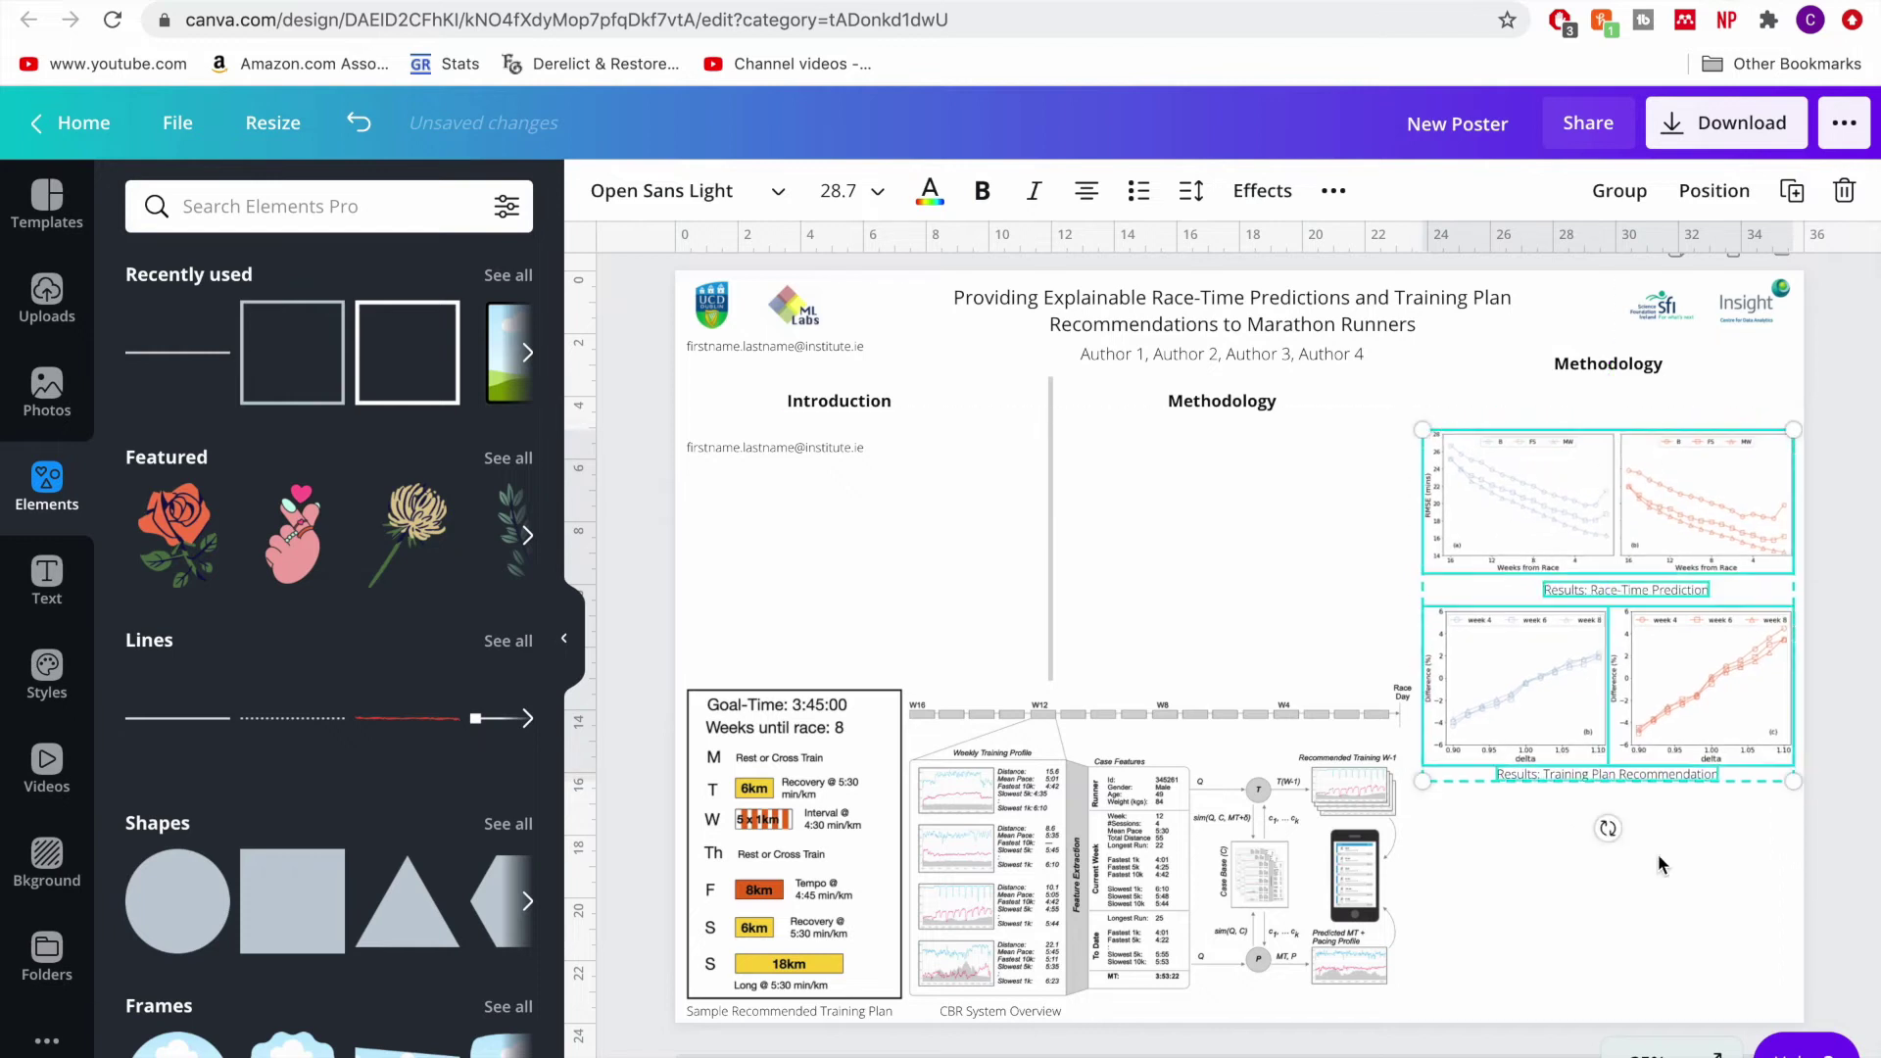
{"action": "left_click_drag", "start_coordinate": [841, 401], "coordinate": [843, 377]}
{"action": "left_click_drag", "start_coordinate": [1221, 400], "coordinate": [1221, 375]}
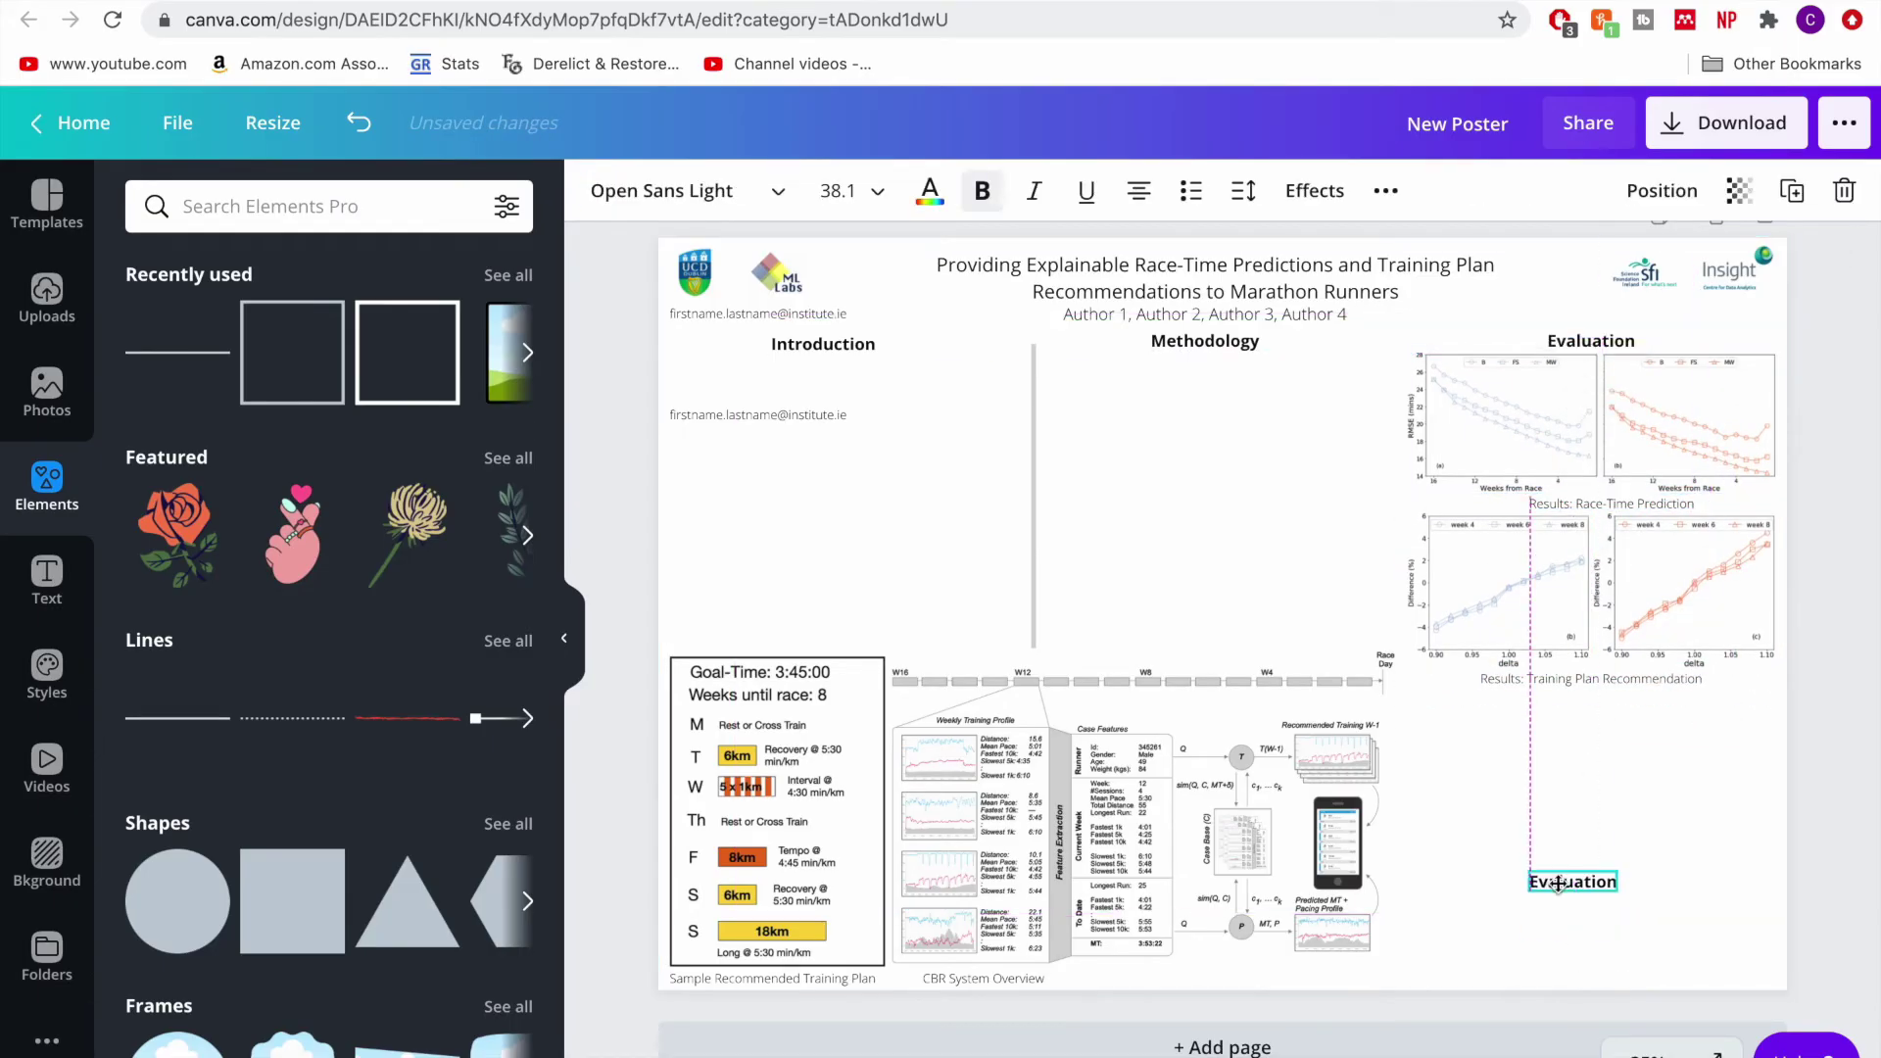
- Copy a heading to the bottom right and retype it as 'Acknowledgements'
{"action": "left_click_drag", "start_coordinate": [1553, 989], "coordinate": [1580, 907]}
{"action": "double_click", "coordinate": [1580, 913]}
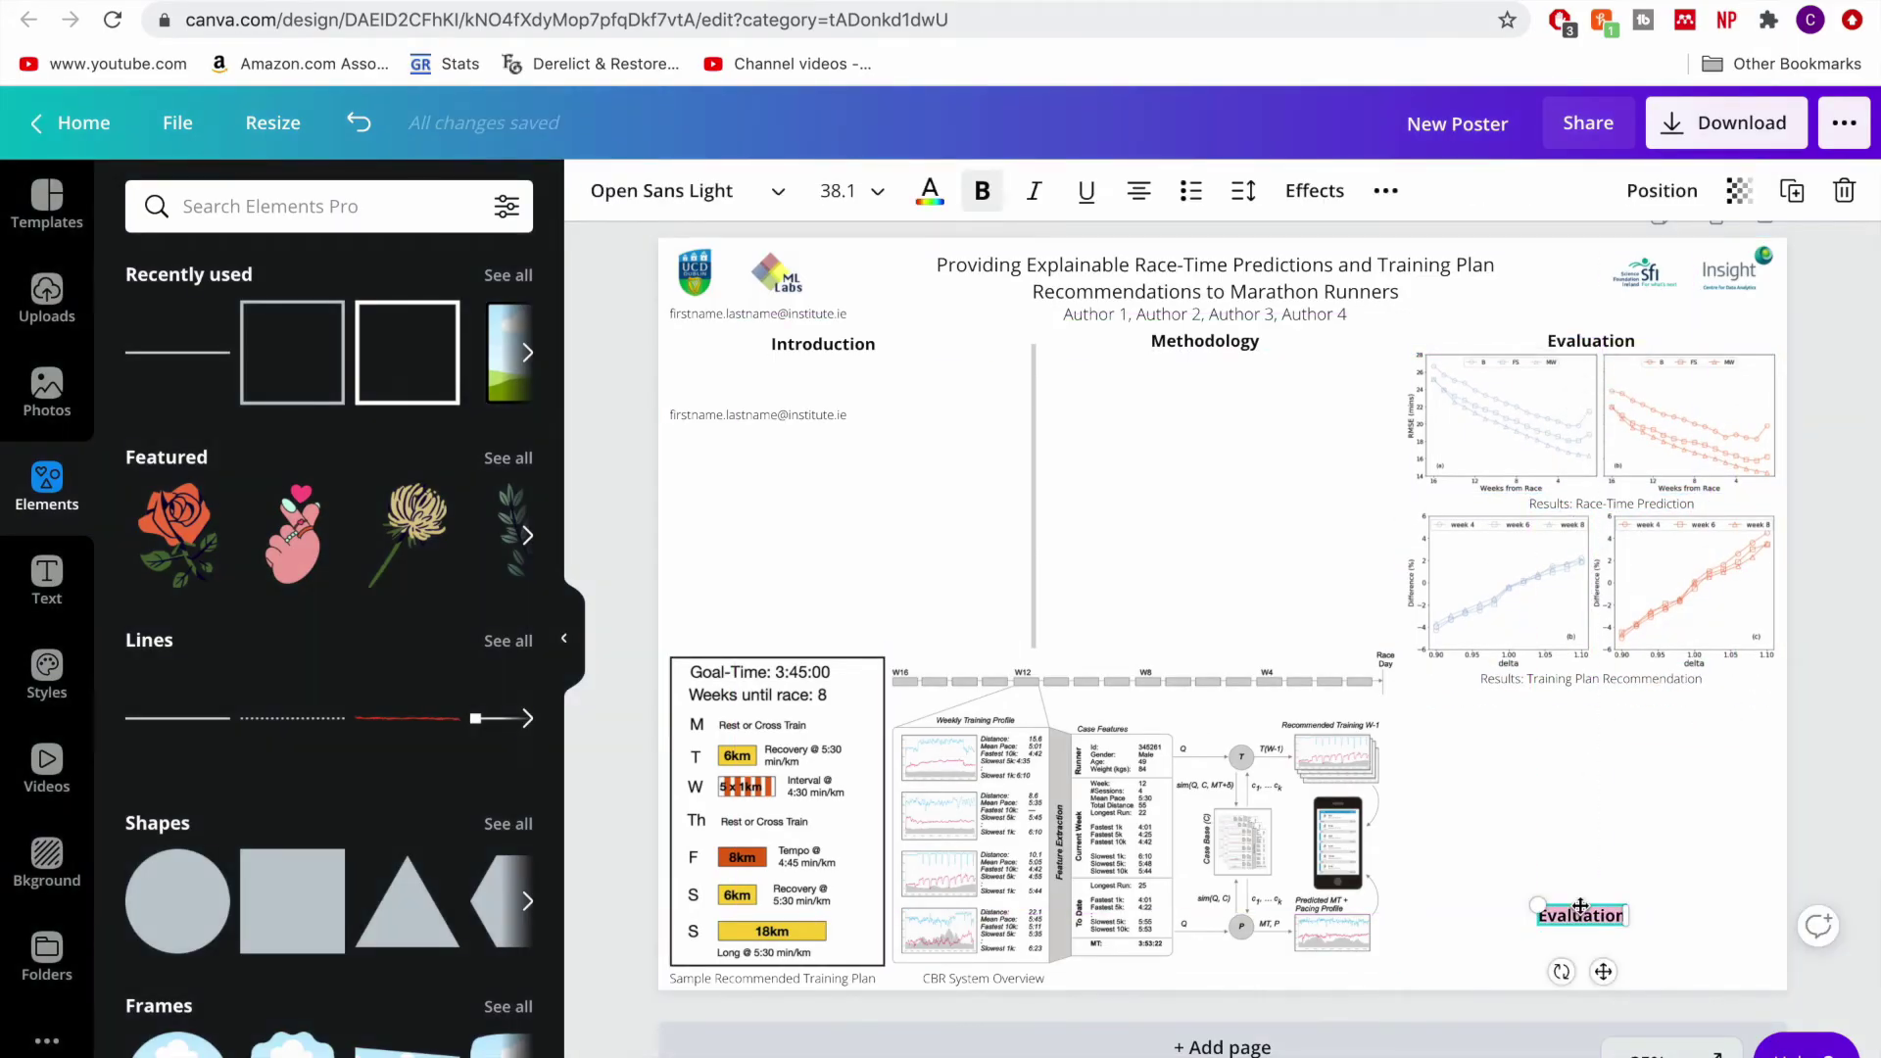
{"action": "type", "text": "Acknowledge"}
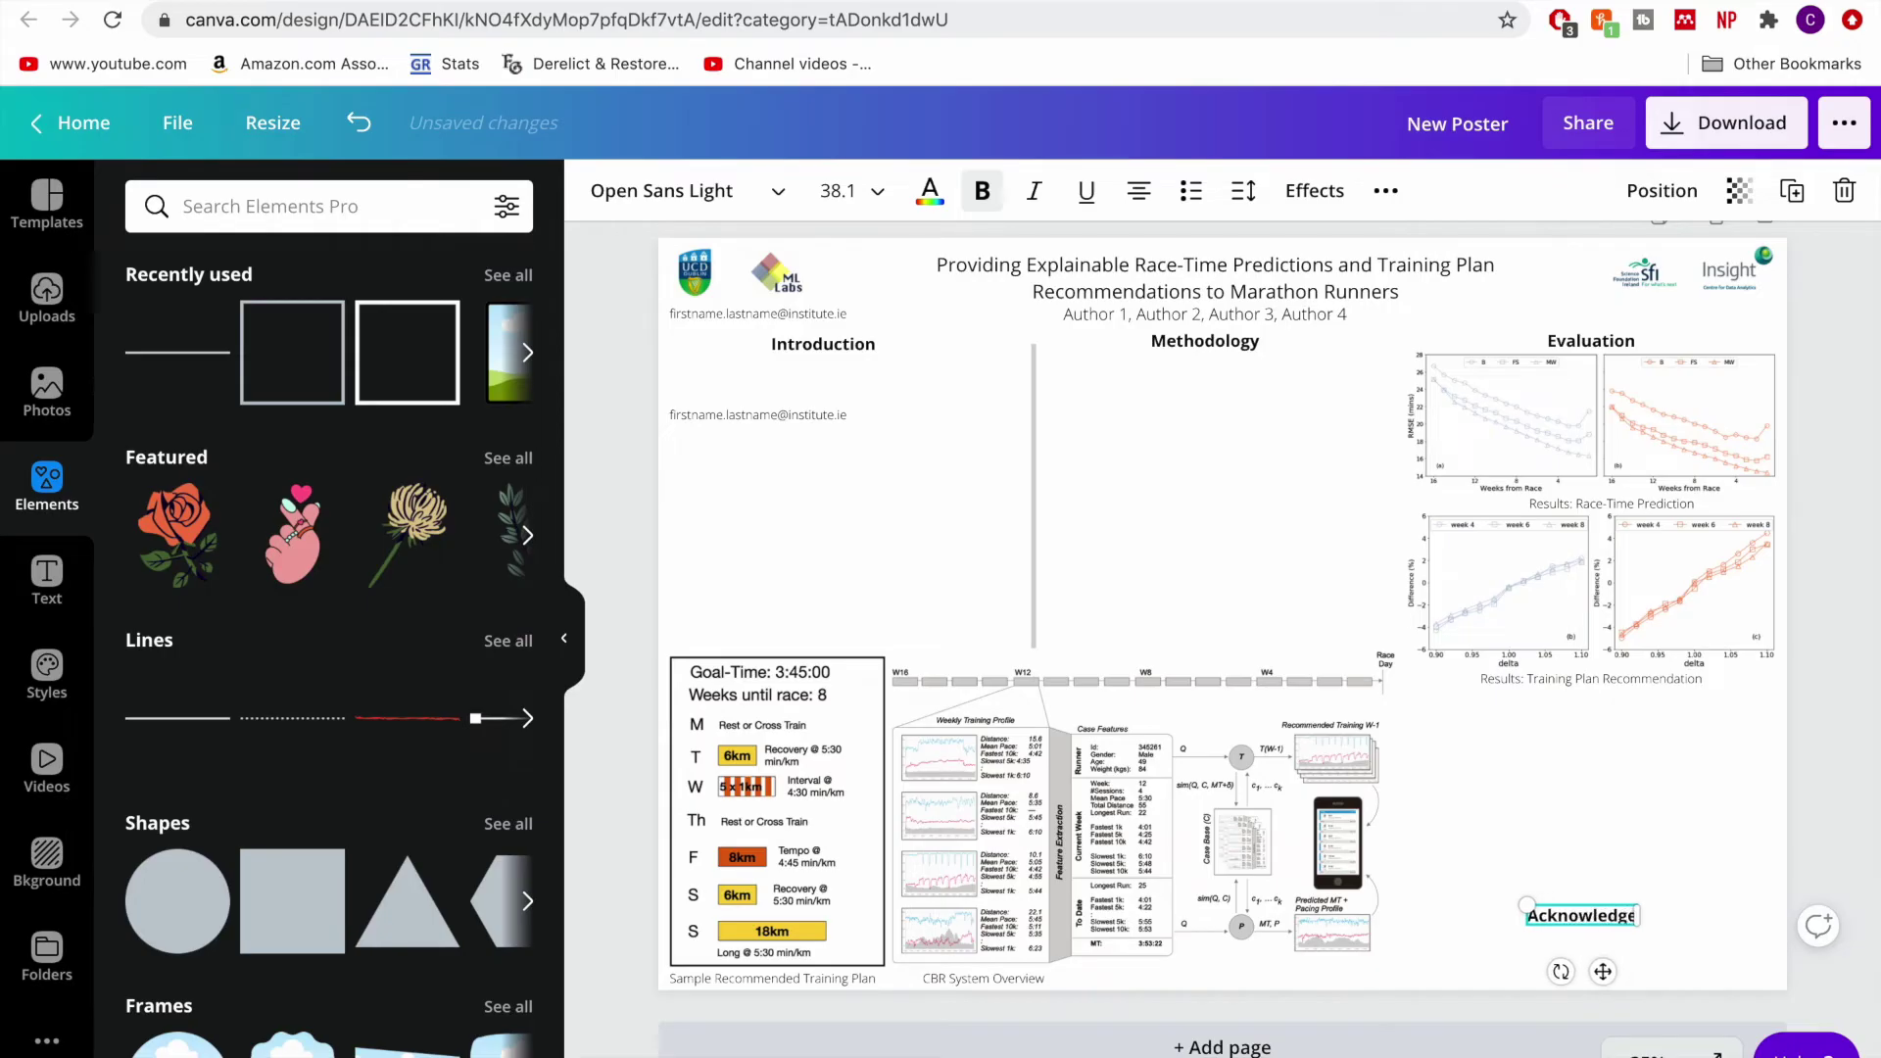
{"action": "type", "text": "ments"}
{"action": "left_click", "coordinate": [1611, 830]}
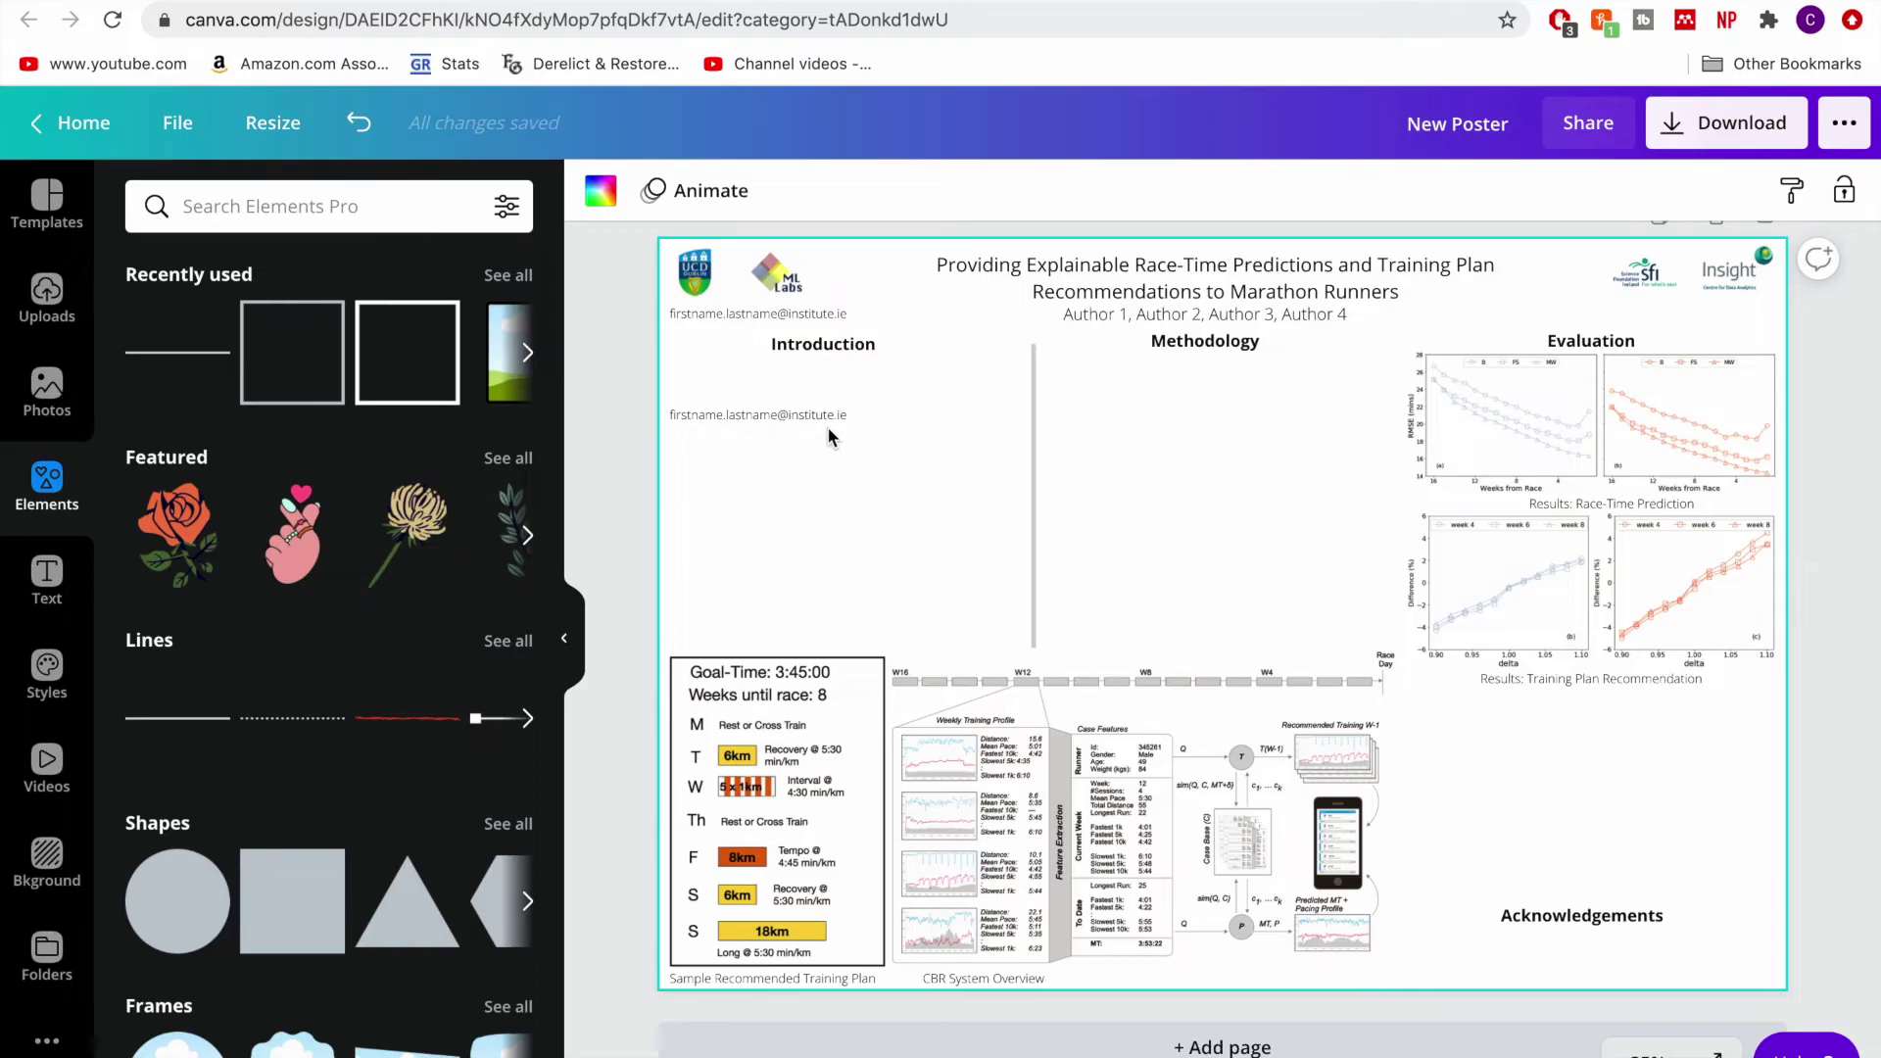
- Delete the duplicate email text under Introduction, then open a new browser tab
{"action": "left_click_drag", "start_coordinate": [827, 431], "coordinate": [811, 374]}
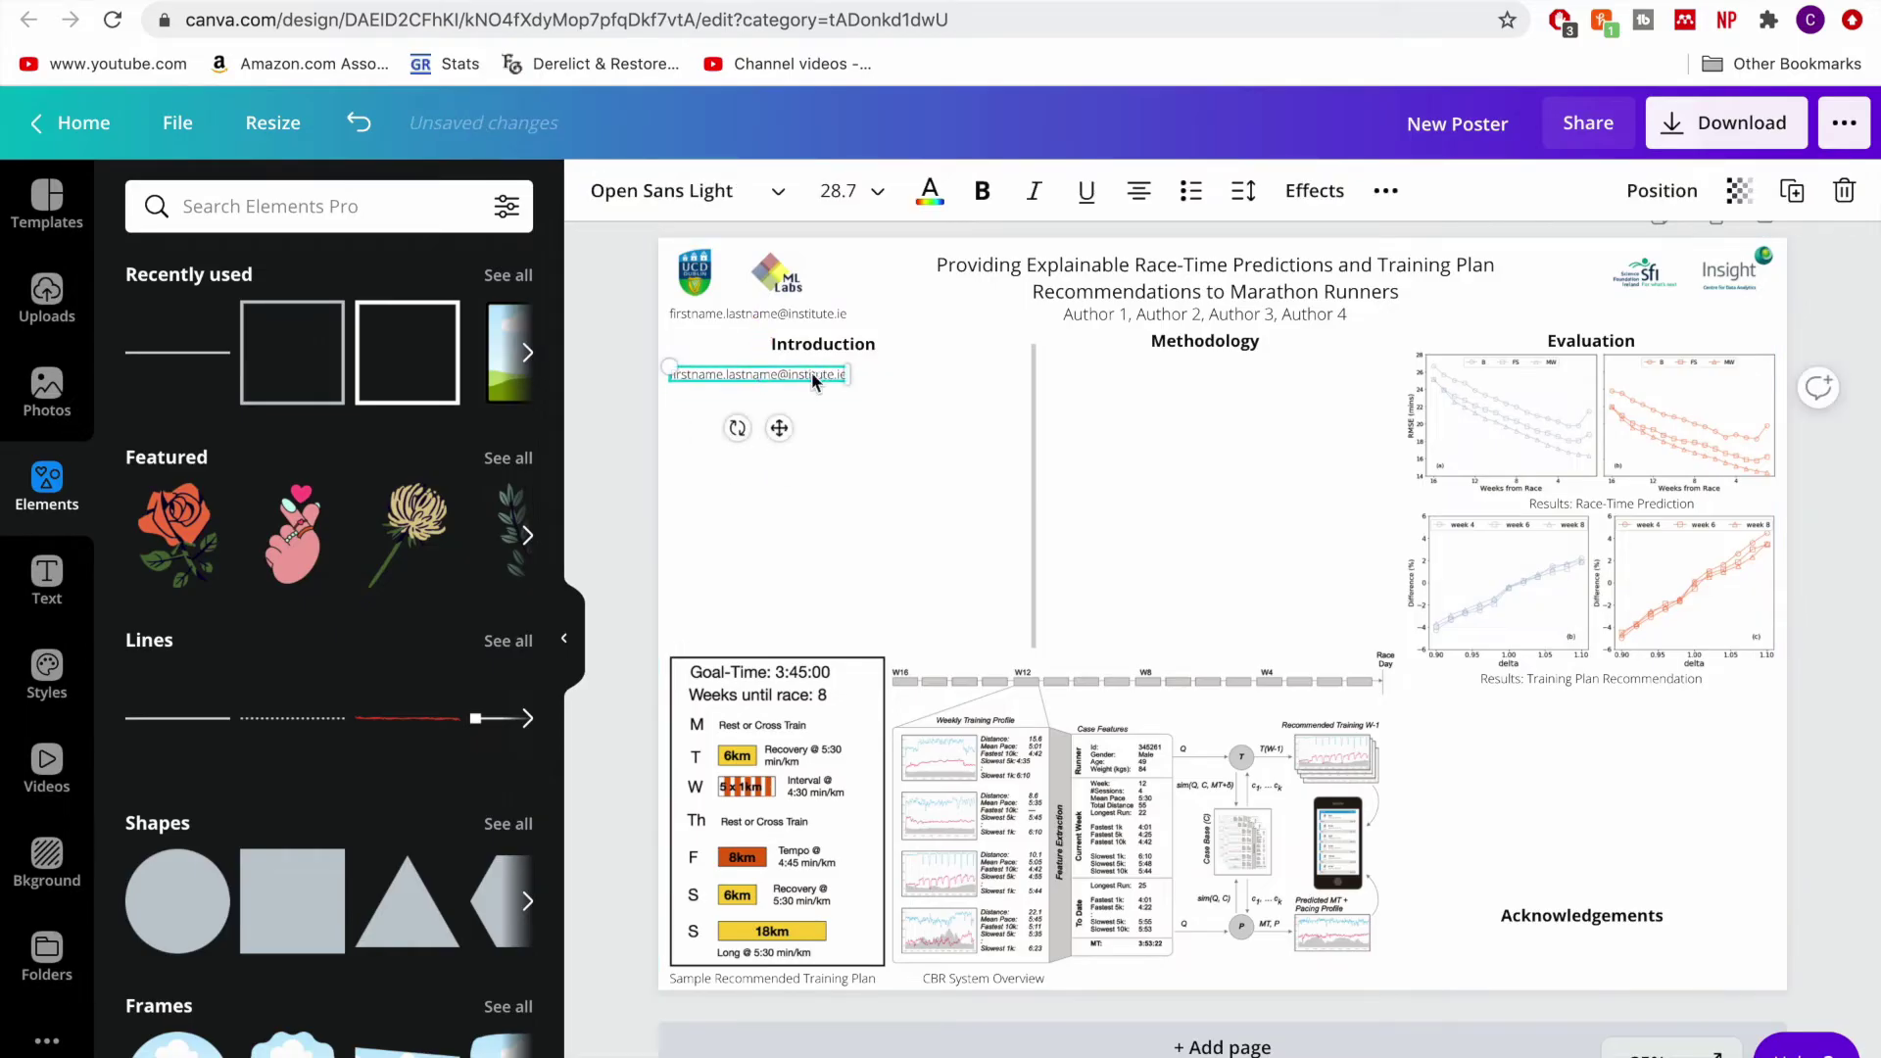
{"action": "key", "text": "Delete"}
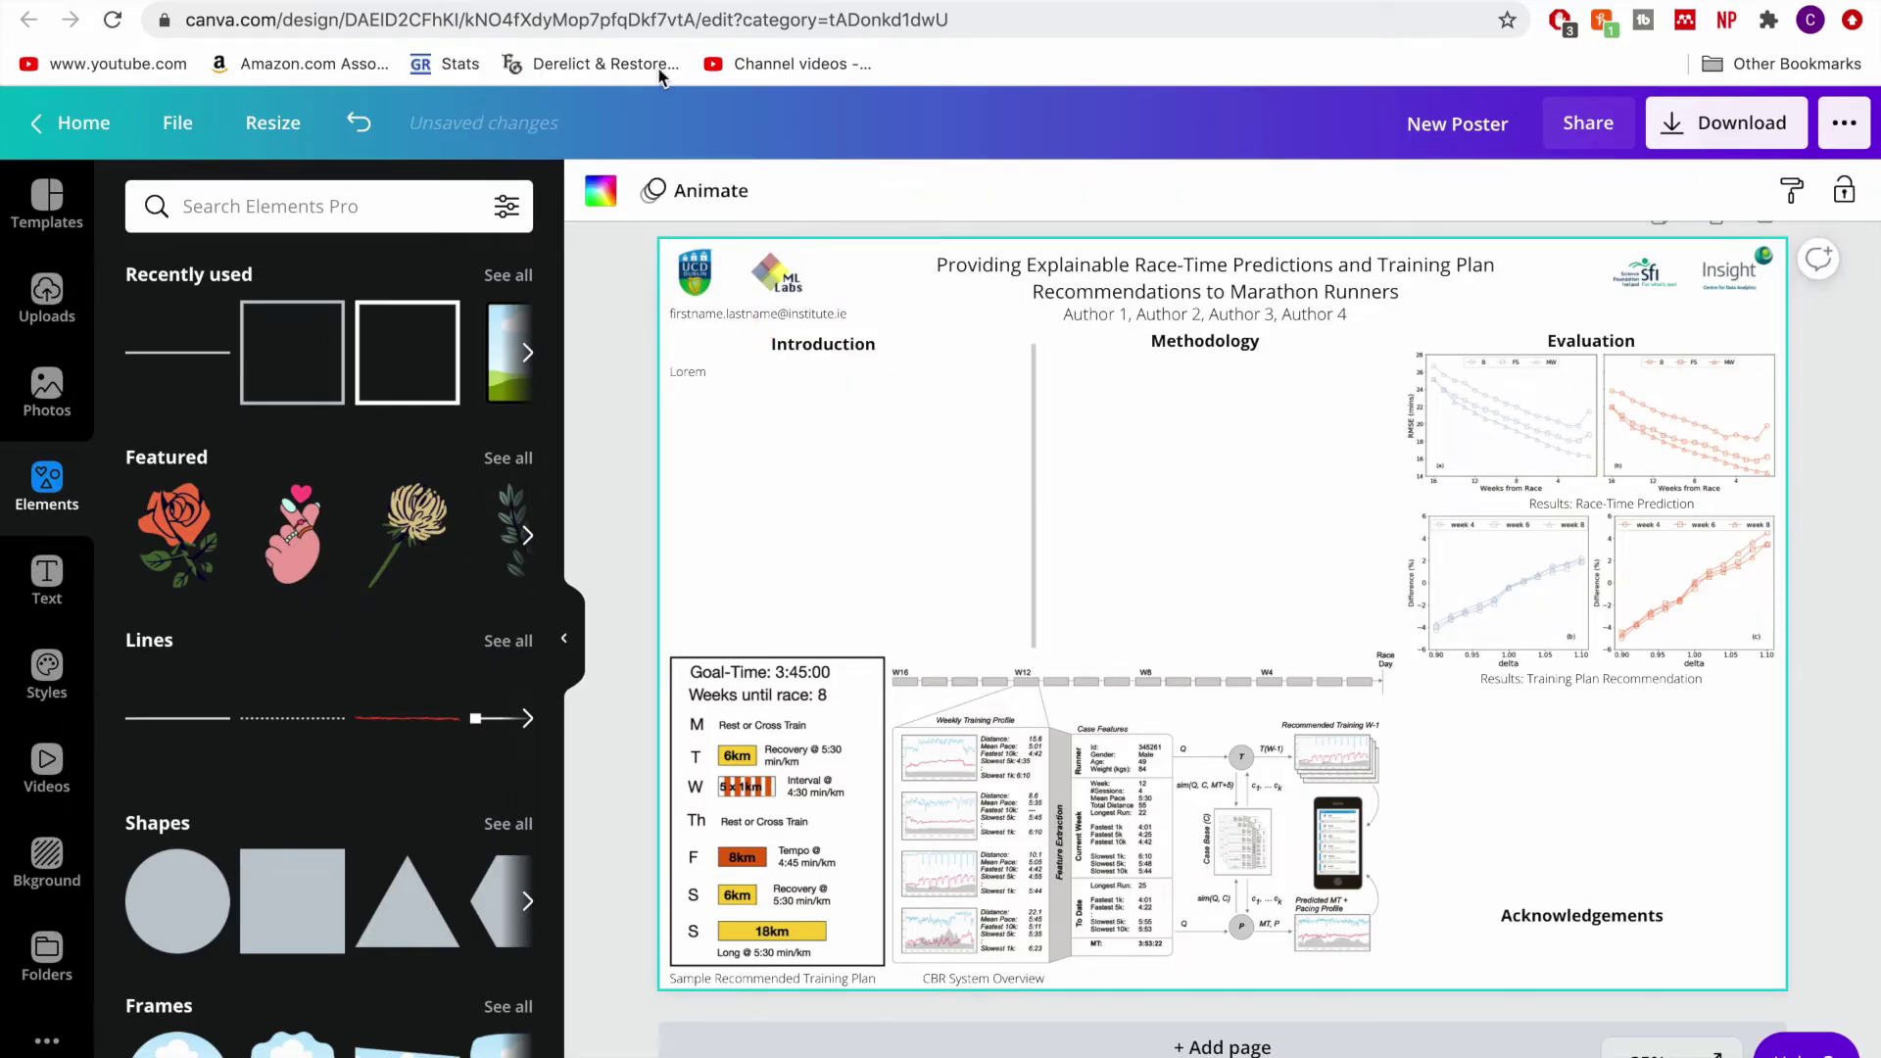
{"action": "key", "text": "super+t"}
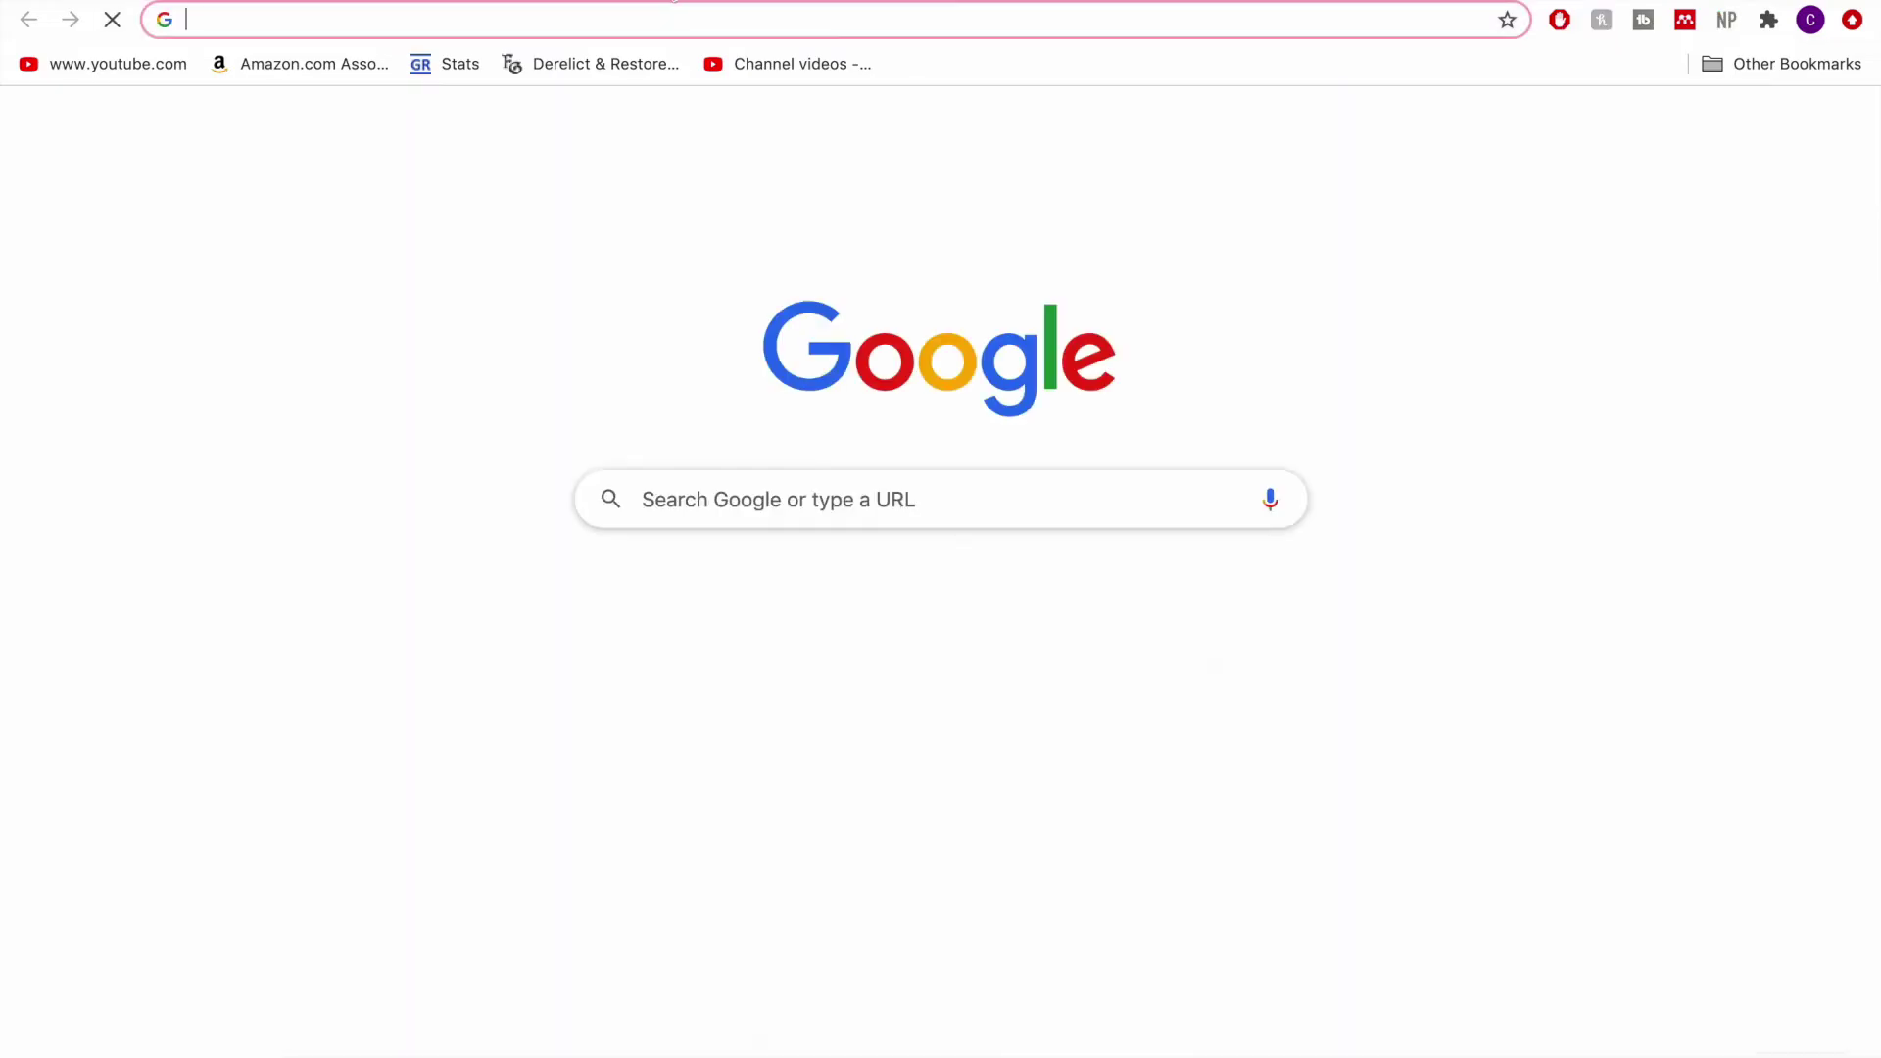
{"action": "key", "text": "super+w"}
{"action": "key", "text": "super+t"}
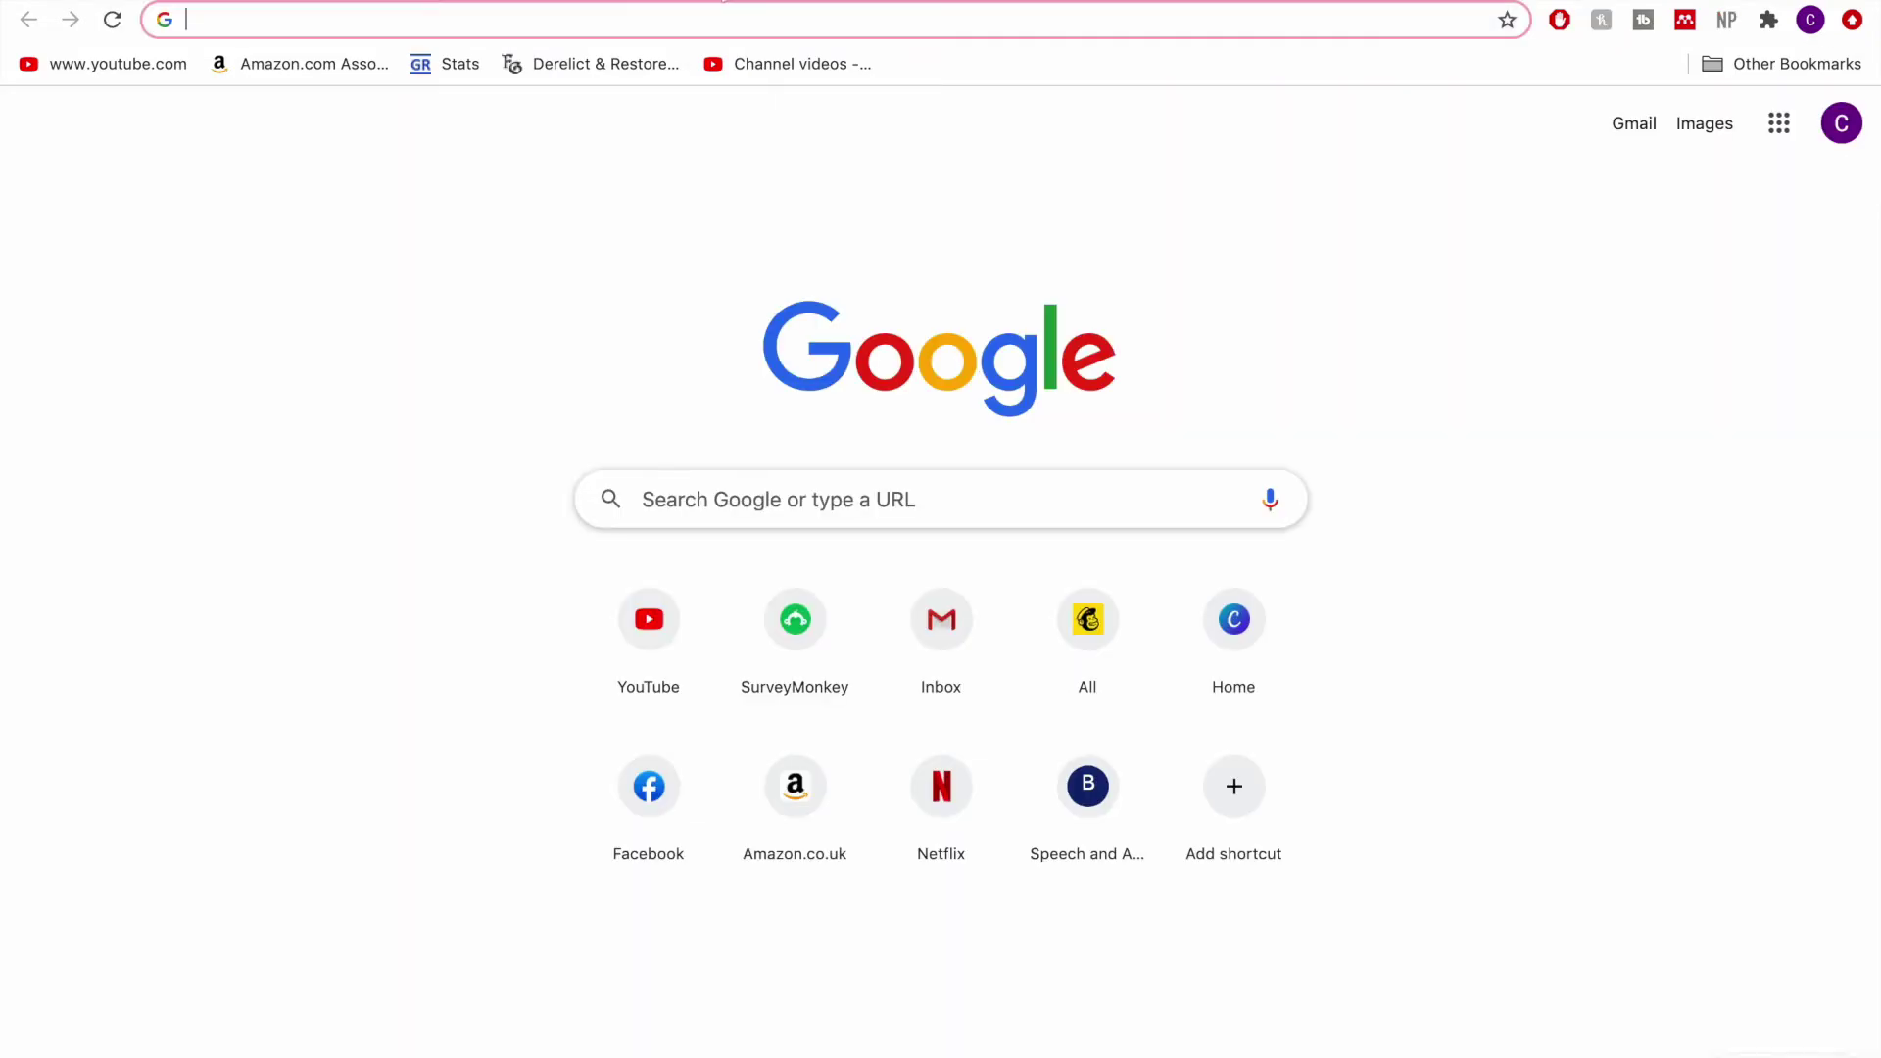
- Fill the widened Introduction text box with the intro sentence and bullets 'Why this is important' and 'What was done'
{"action": "key", "text": "super+w"}
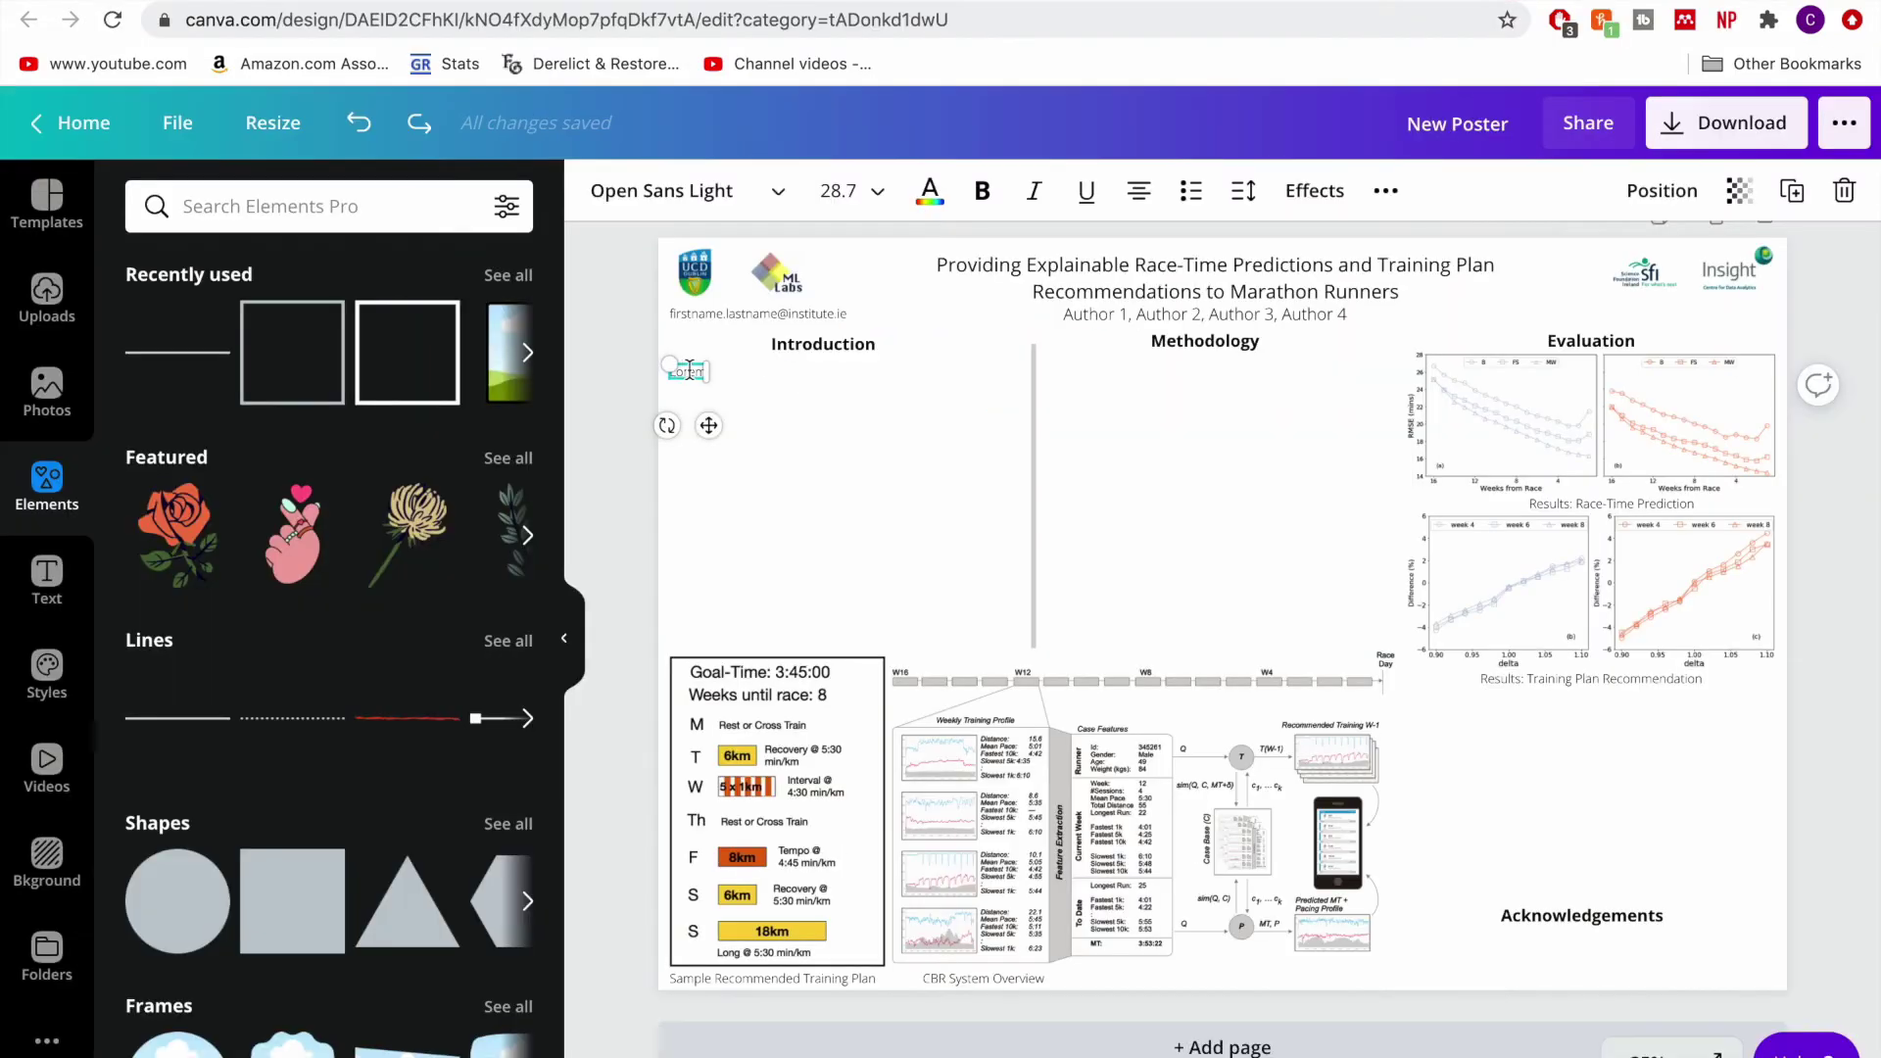
{"action": "type", "text": "This is the introduction section."}
{"action": "left_click_drag", "start_coordinate": [706, 372], "coordinate": [1020, 379]}
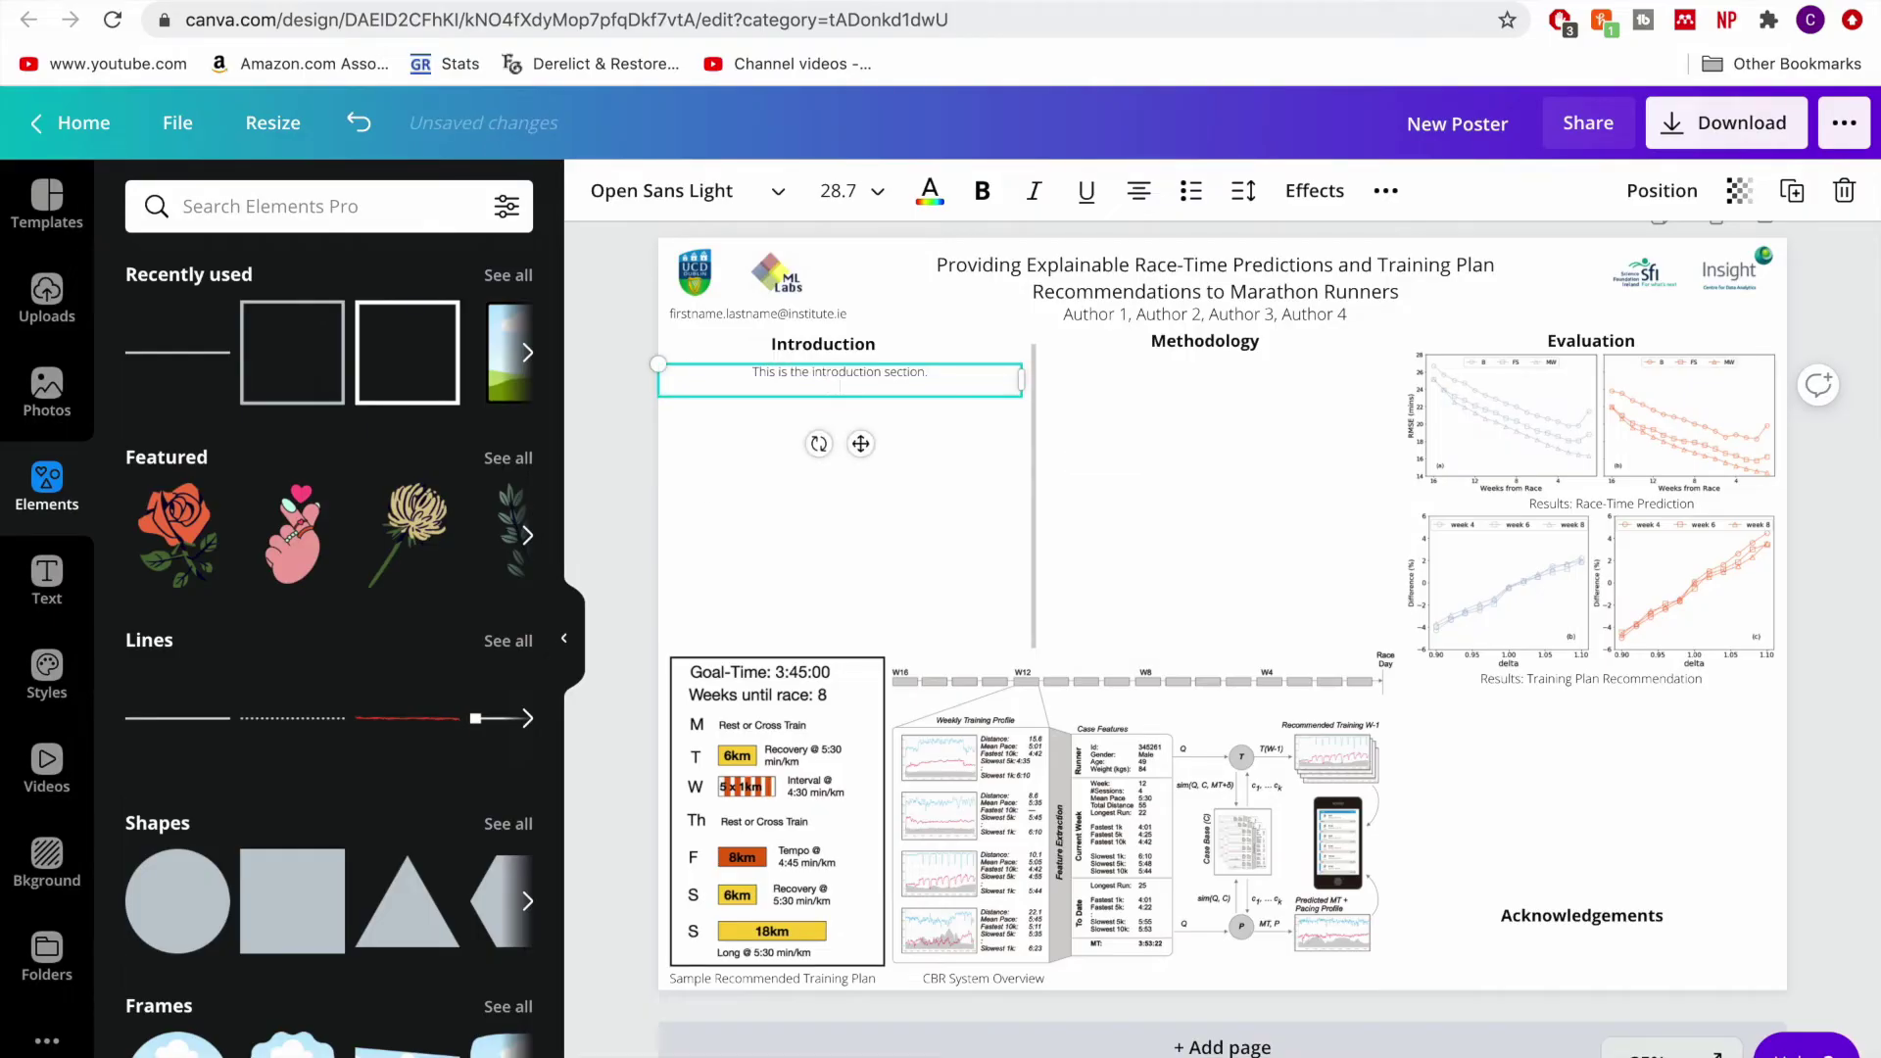
{"action": "left_click", "coordinate": [1211, 192]}
{"action": "type", "text": "Why this is import"}
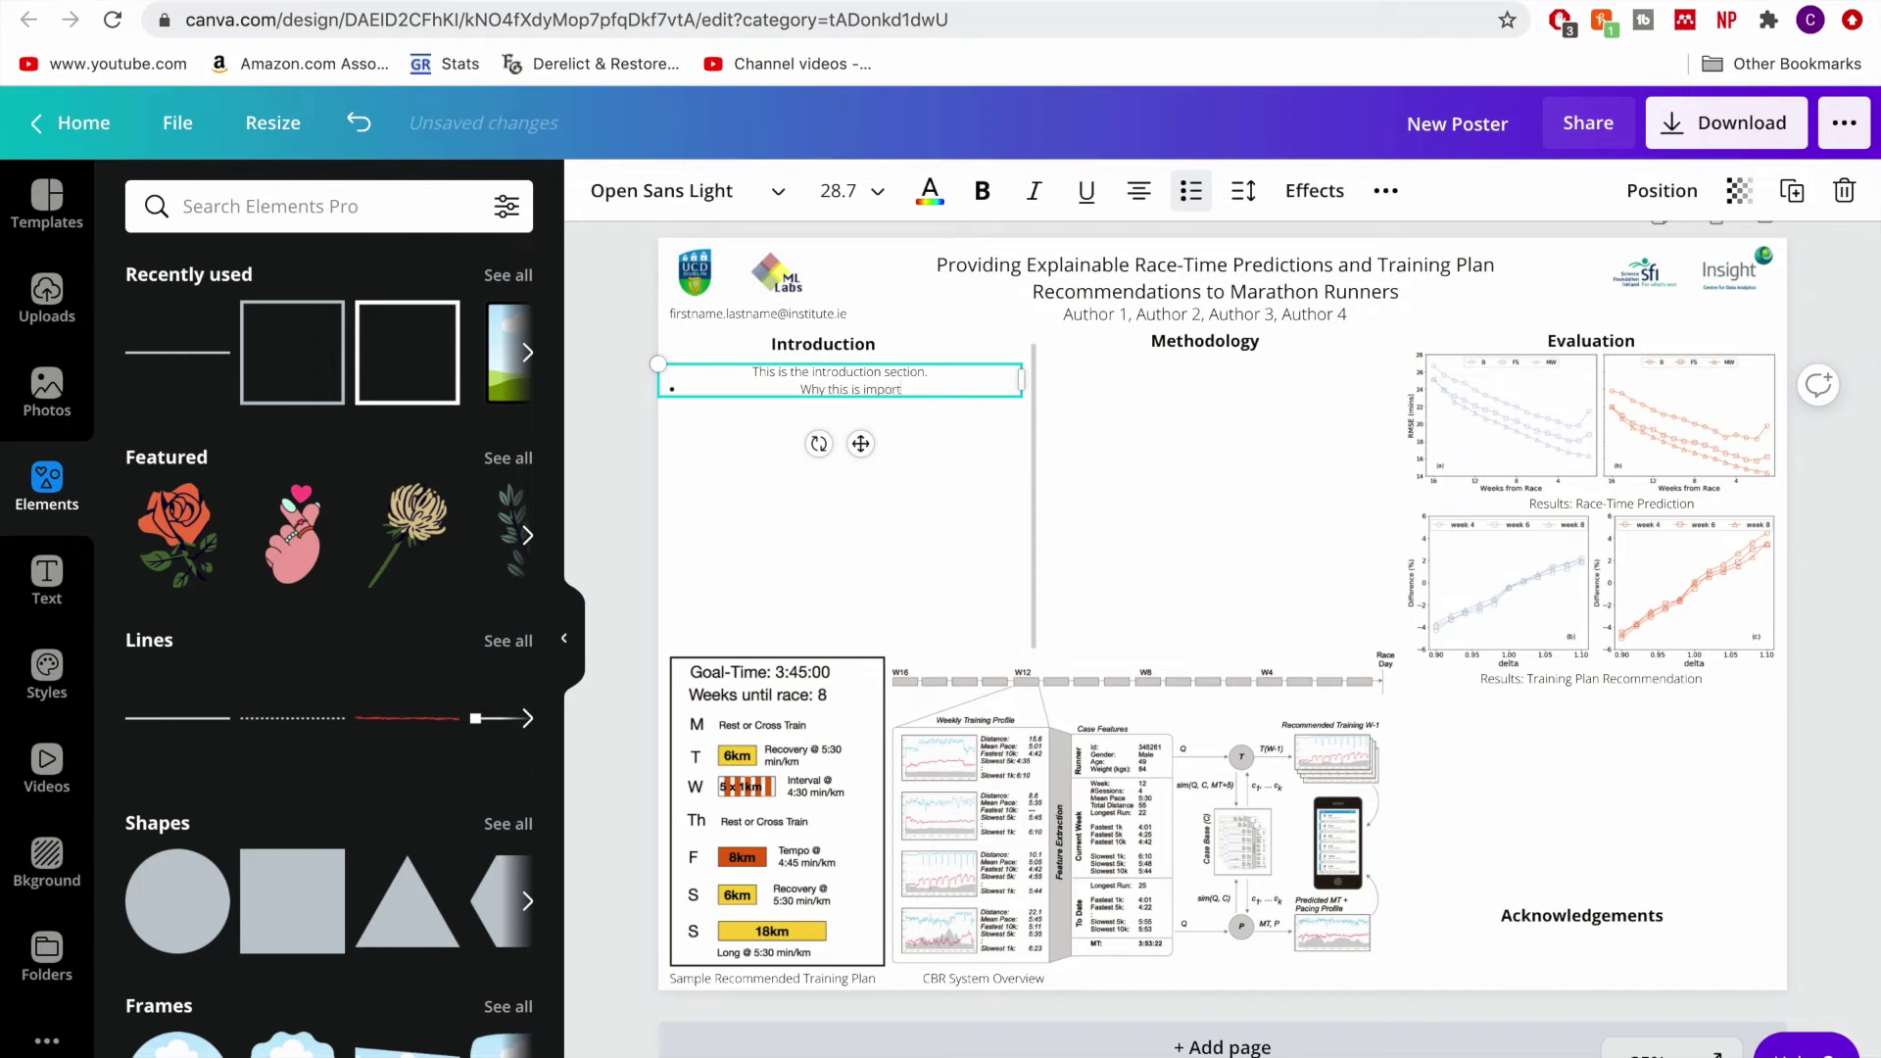
{"action": "type", "text": "ant"}
{"action": "key", "text": "Return"}
{"action": "type", "text": "What was do"}
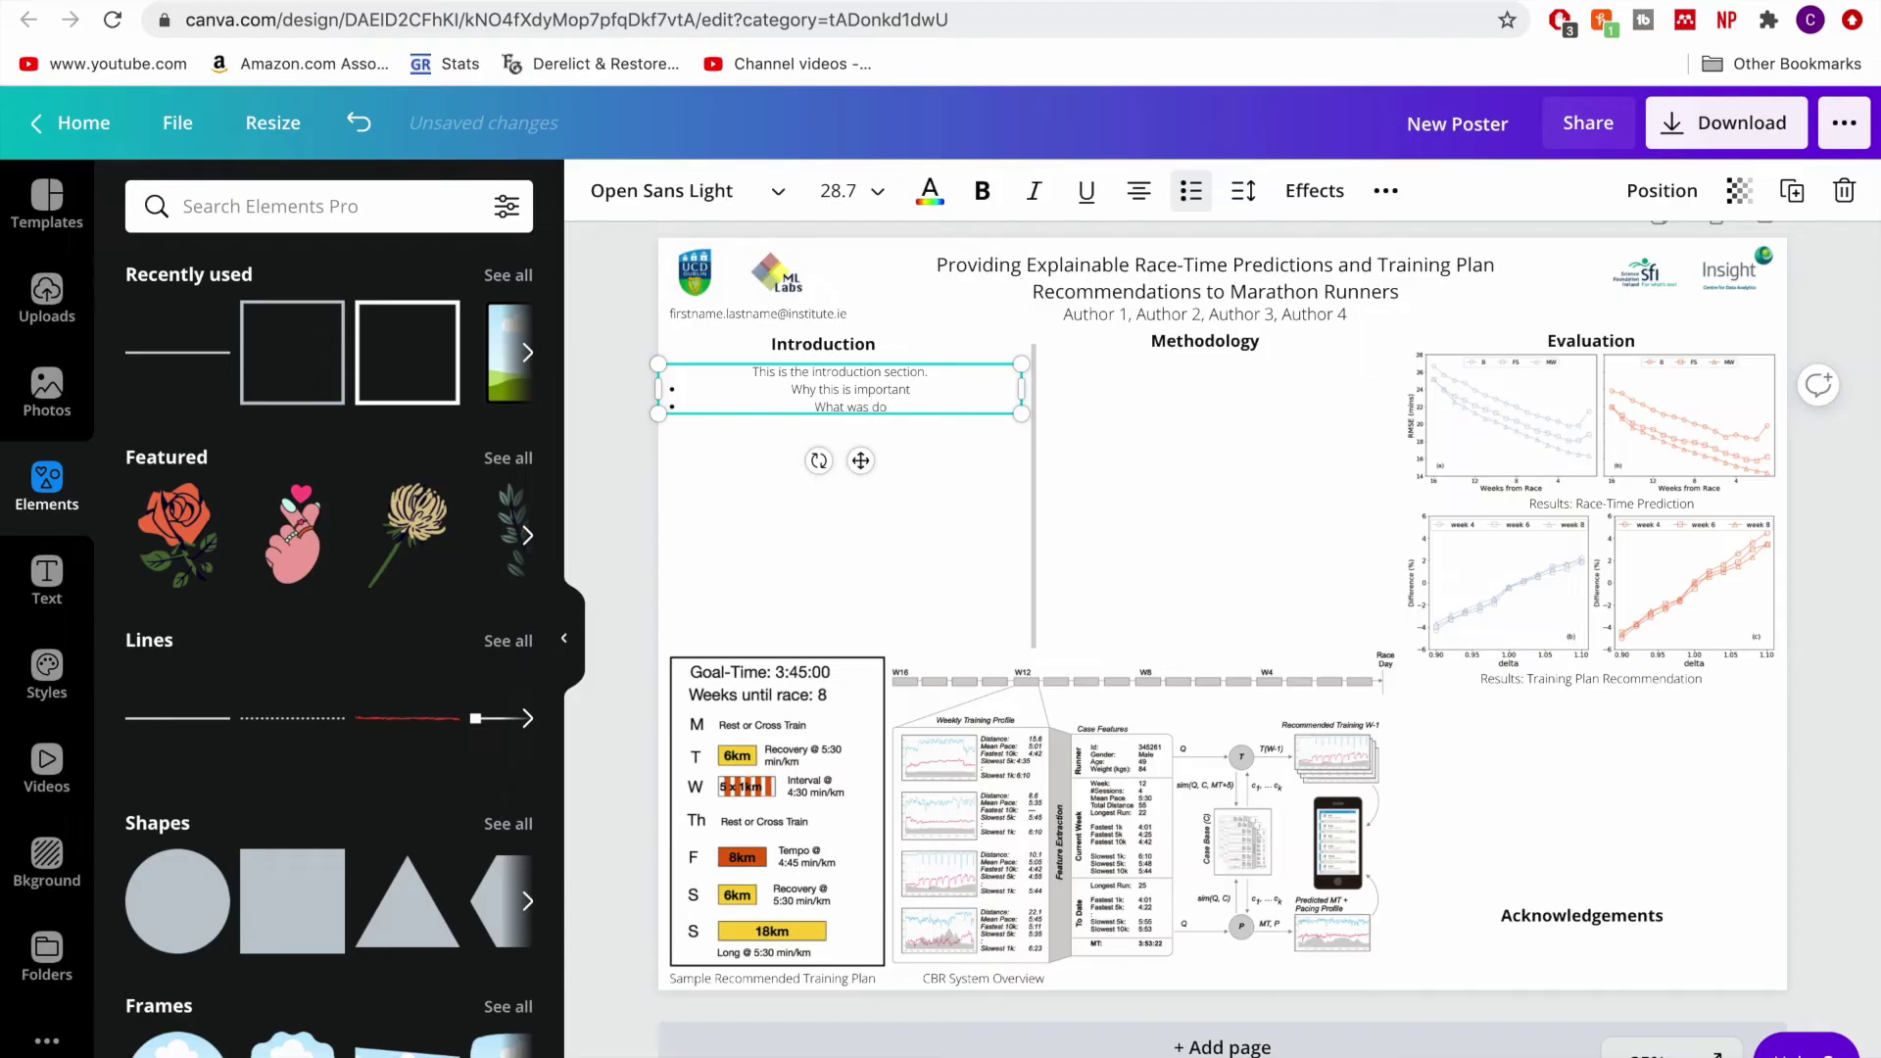
{"action": "type", "text": "ne"}
{"action": "key", "text": "Return"}
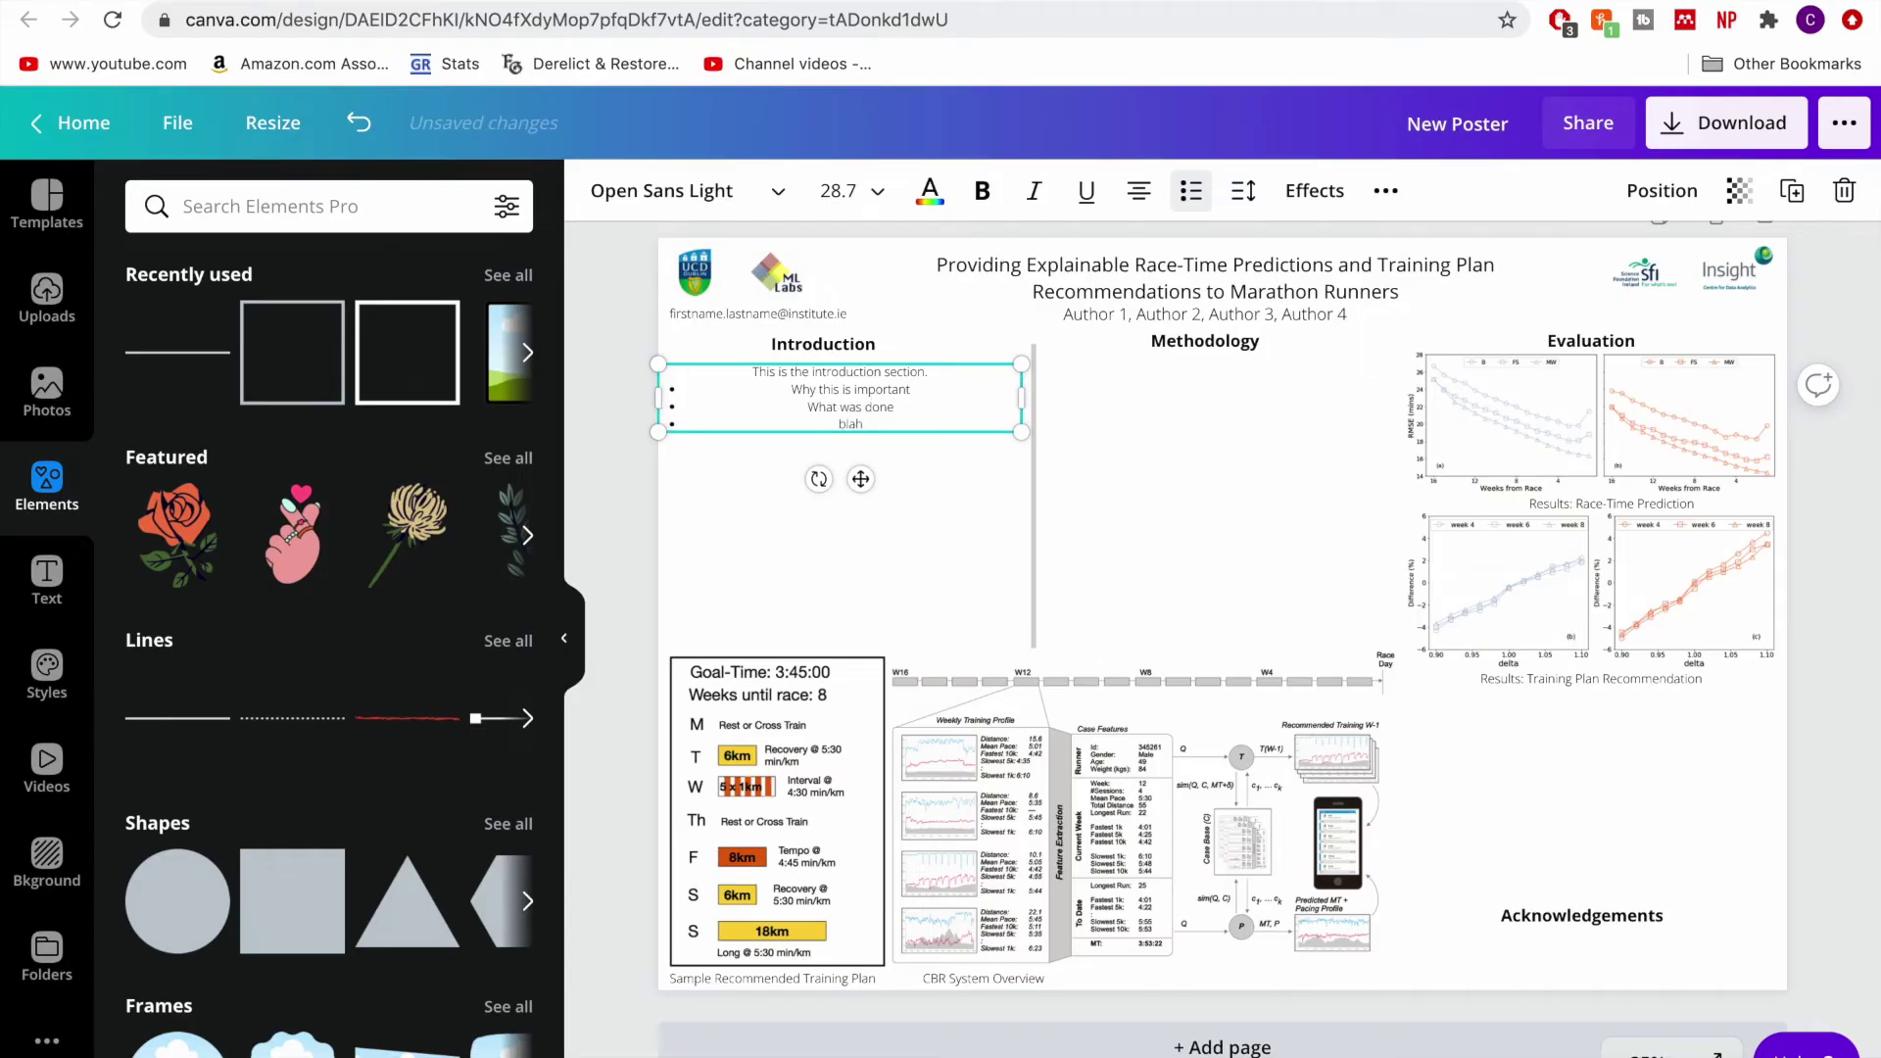
- Copy the introduction box below and type 'This section is for introducing your work and its importance.'
{"action": "left_click", "coordinate": [985, 478]}
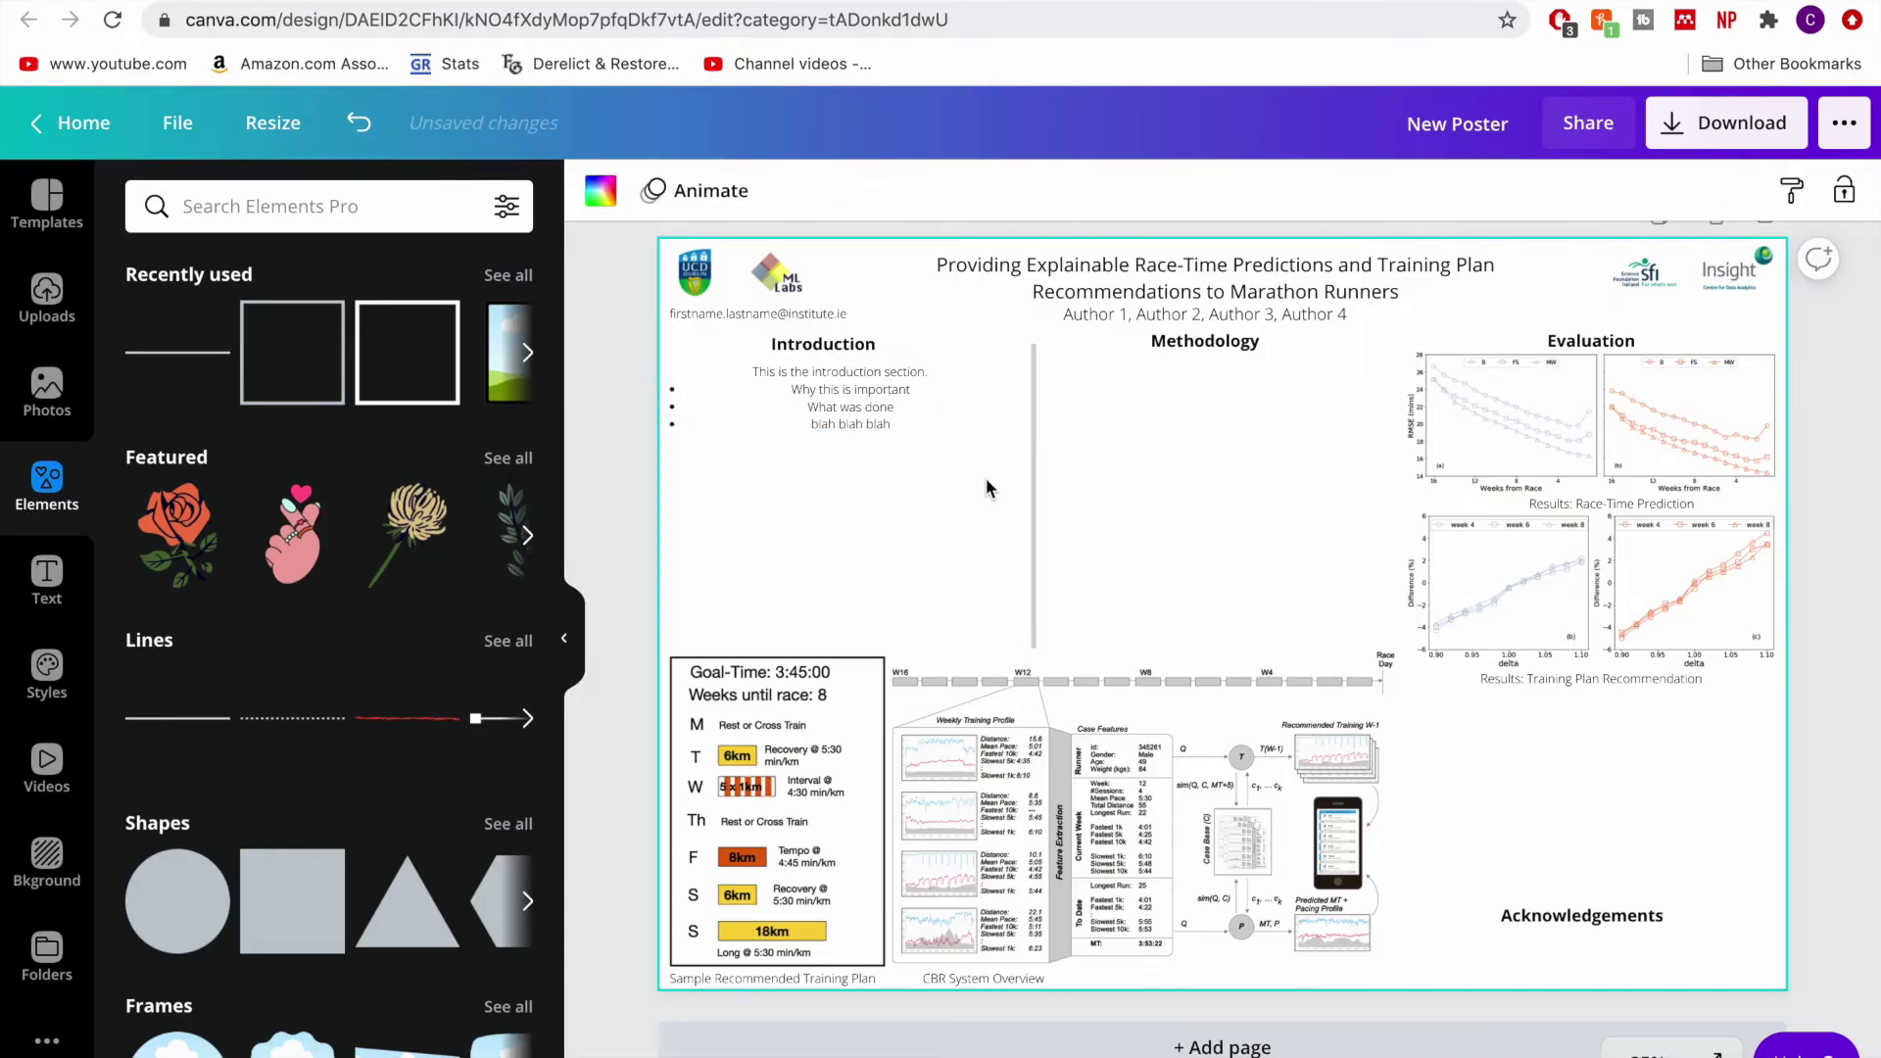
{"action": "left_click", "coordinate": [923, 386]}
{"action": "left_click", "coordinate": [934, 514]}
{"action": "left_click", "coordinate": [919, 407]}
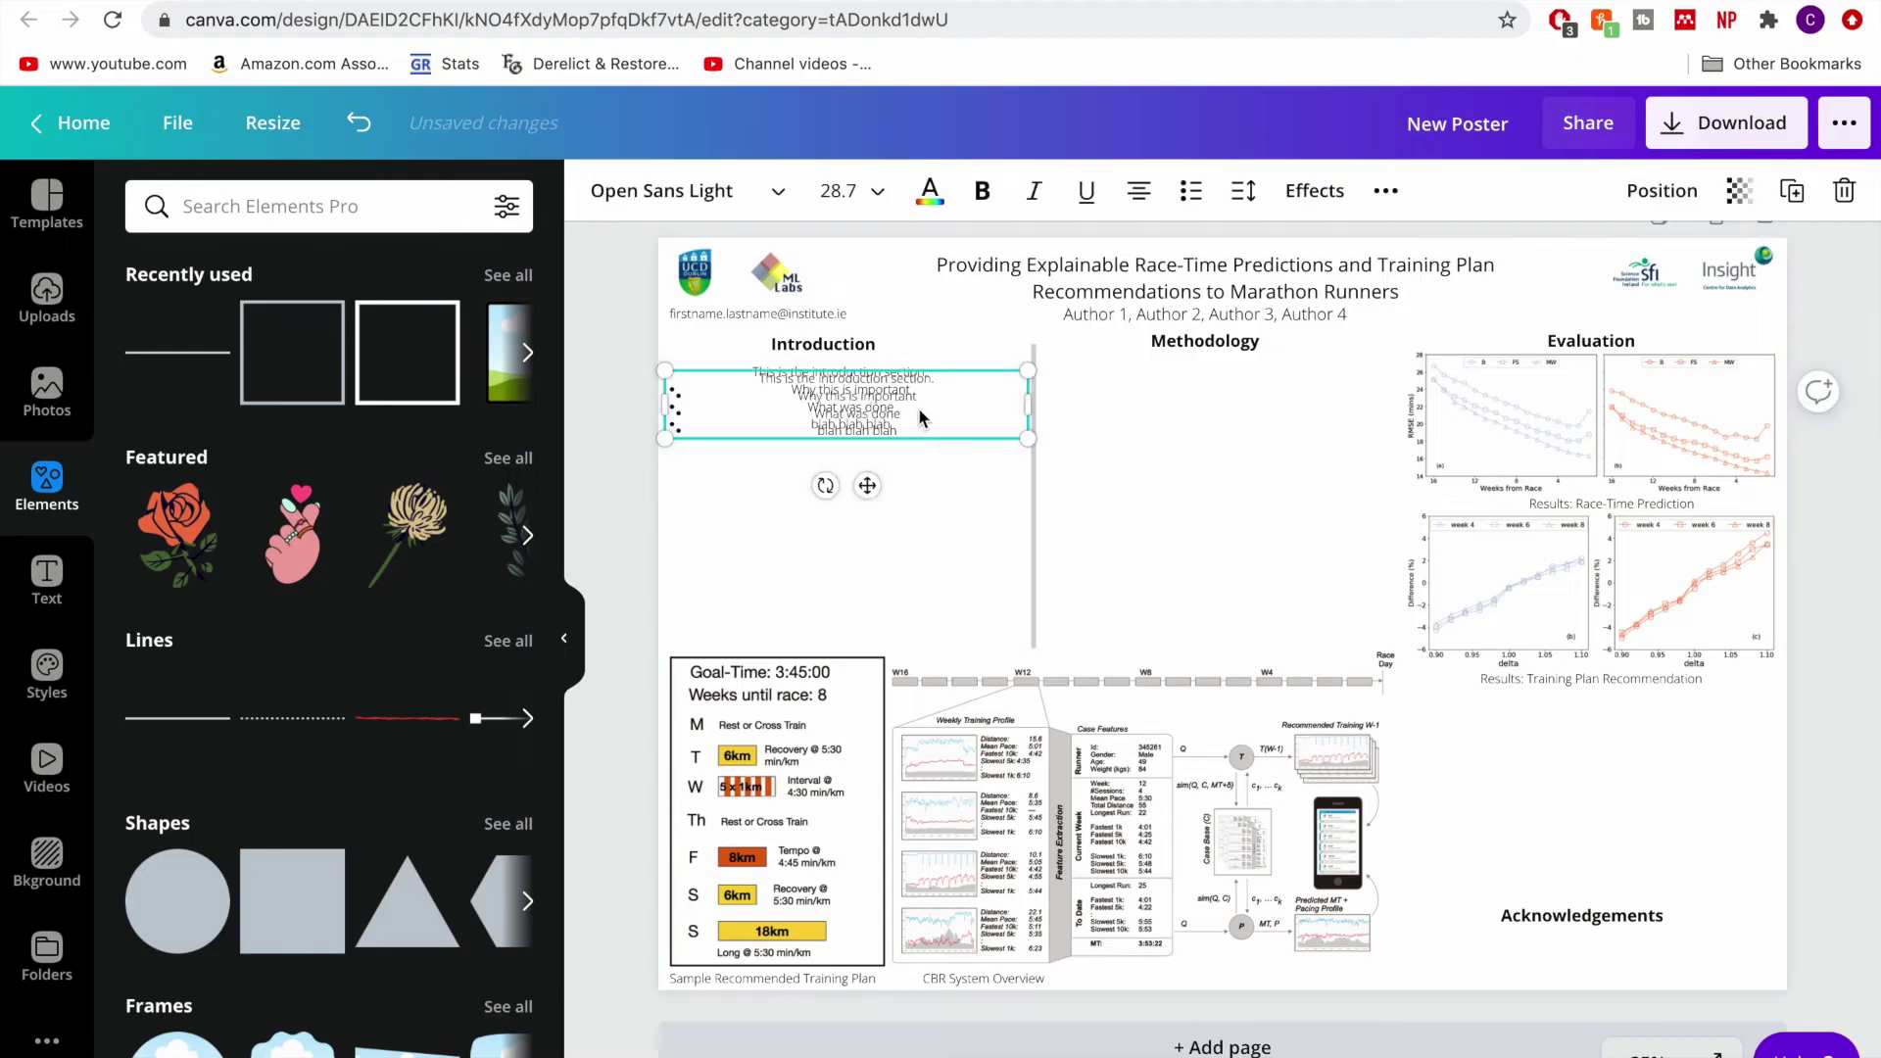
{"action": "left_click_drag", "start_coordinate": [919, 407], "coordinate": [663, 443]}
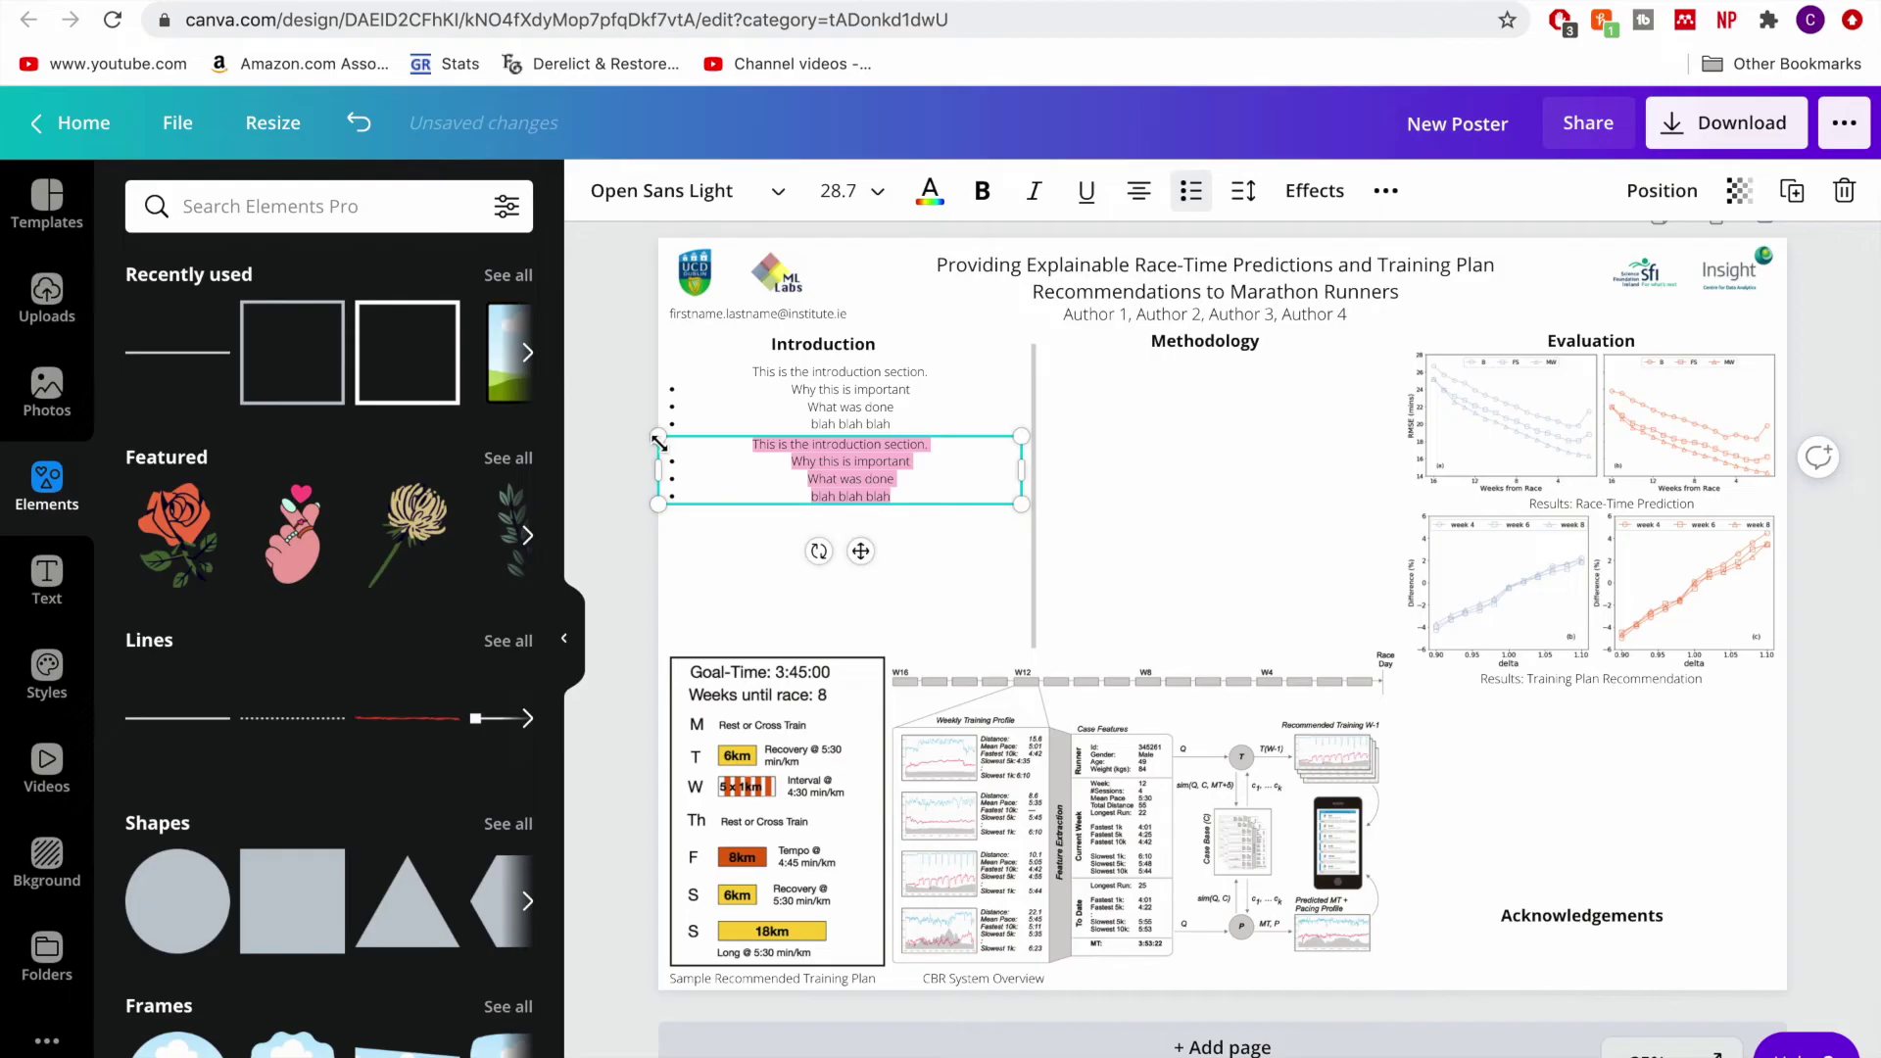
{"action": "key", "text": "BackSpace"}
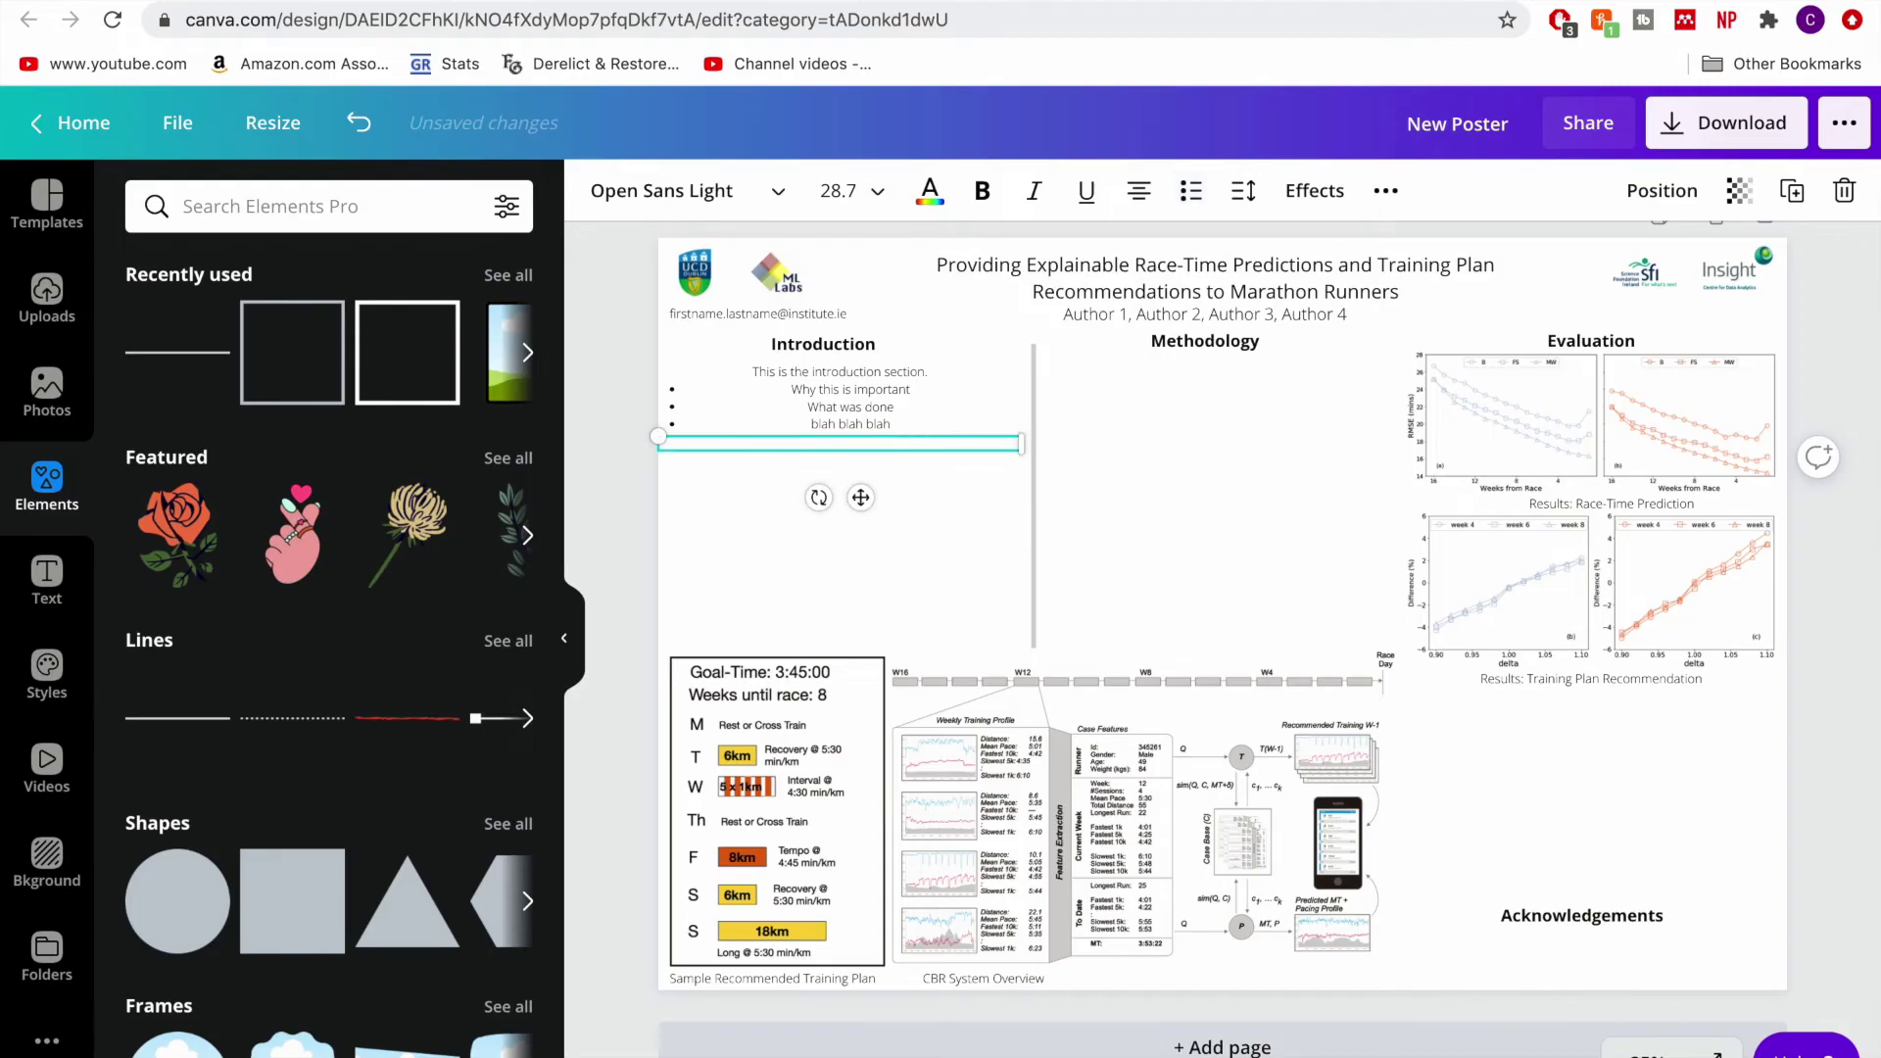
{"action": "type", "text": "This is an introduction section. This section is for intr"}
{"action": "type", "text": "oducs"}
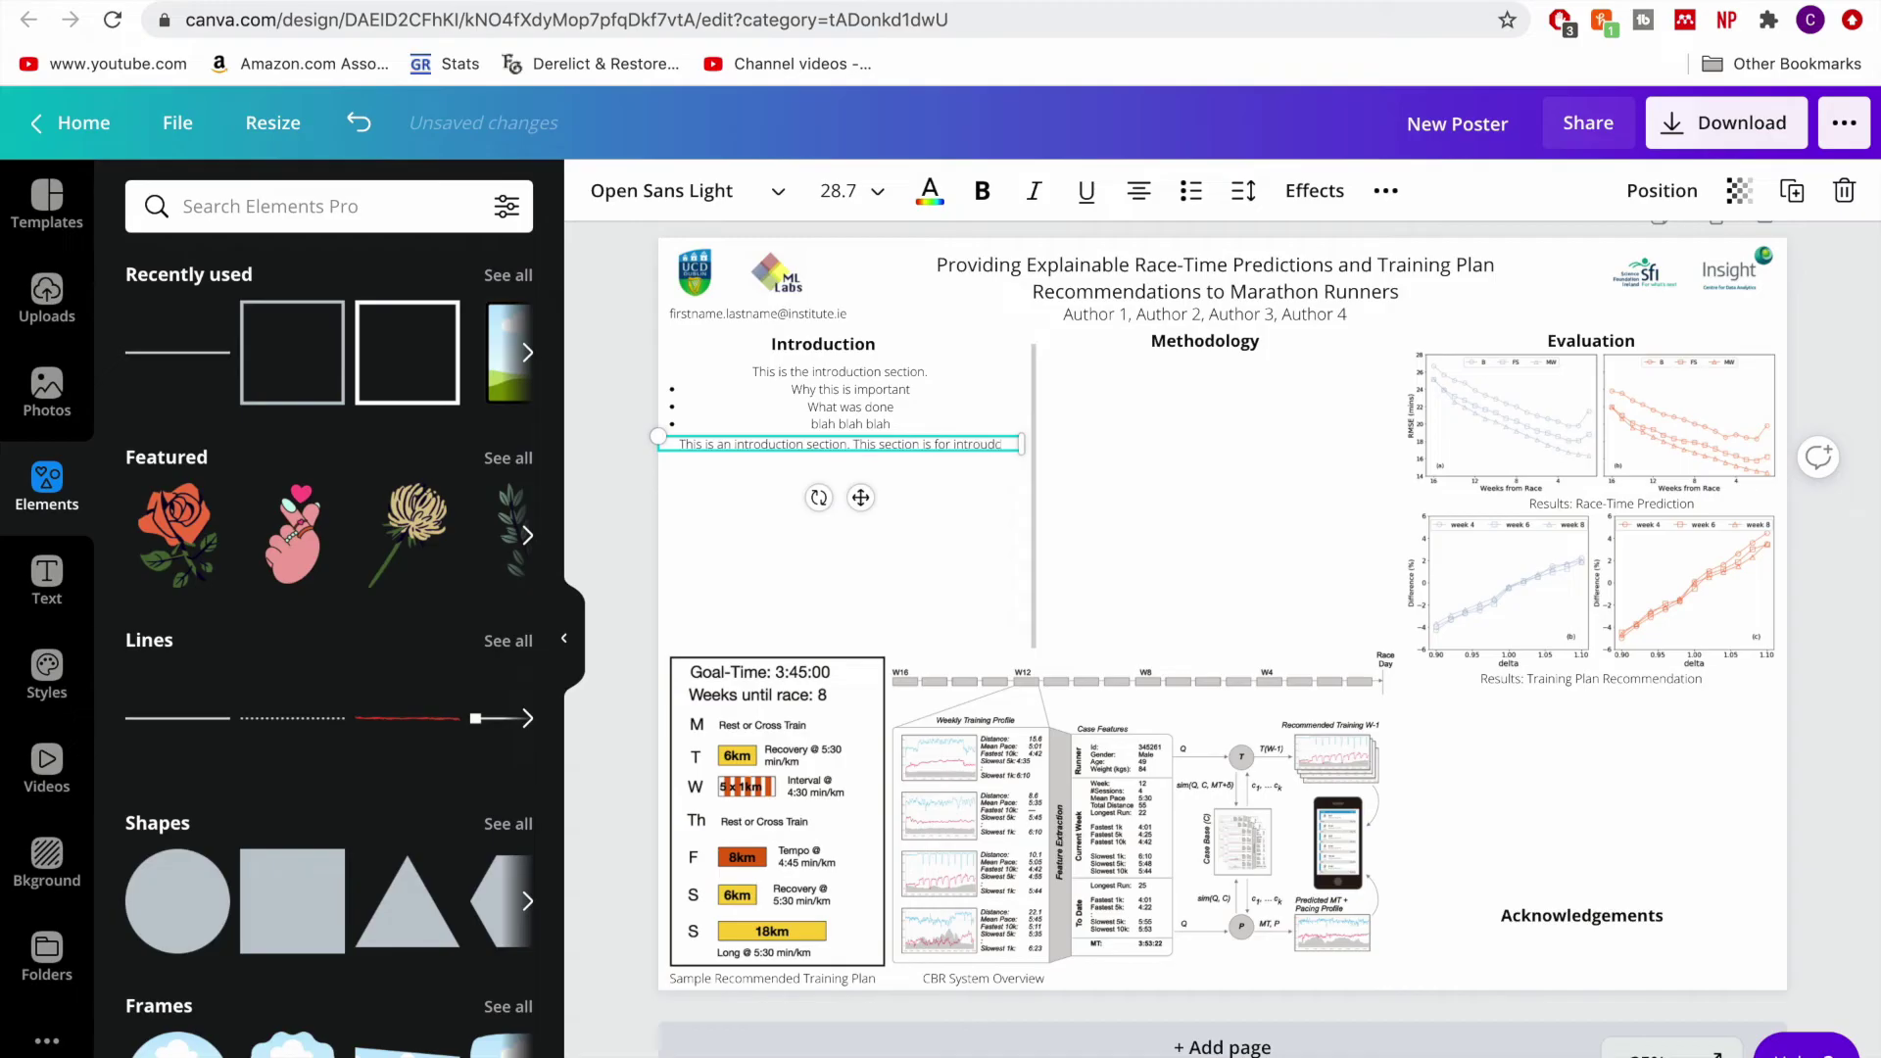
{"action": "key", "text": "BackSpace"}
{"action": "type", "text": "ing your work"}
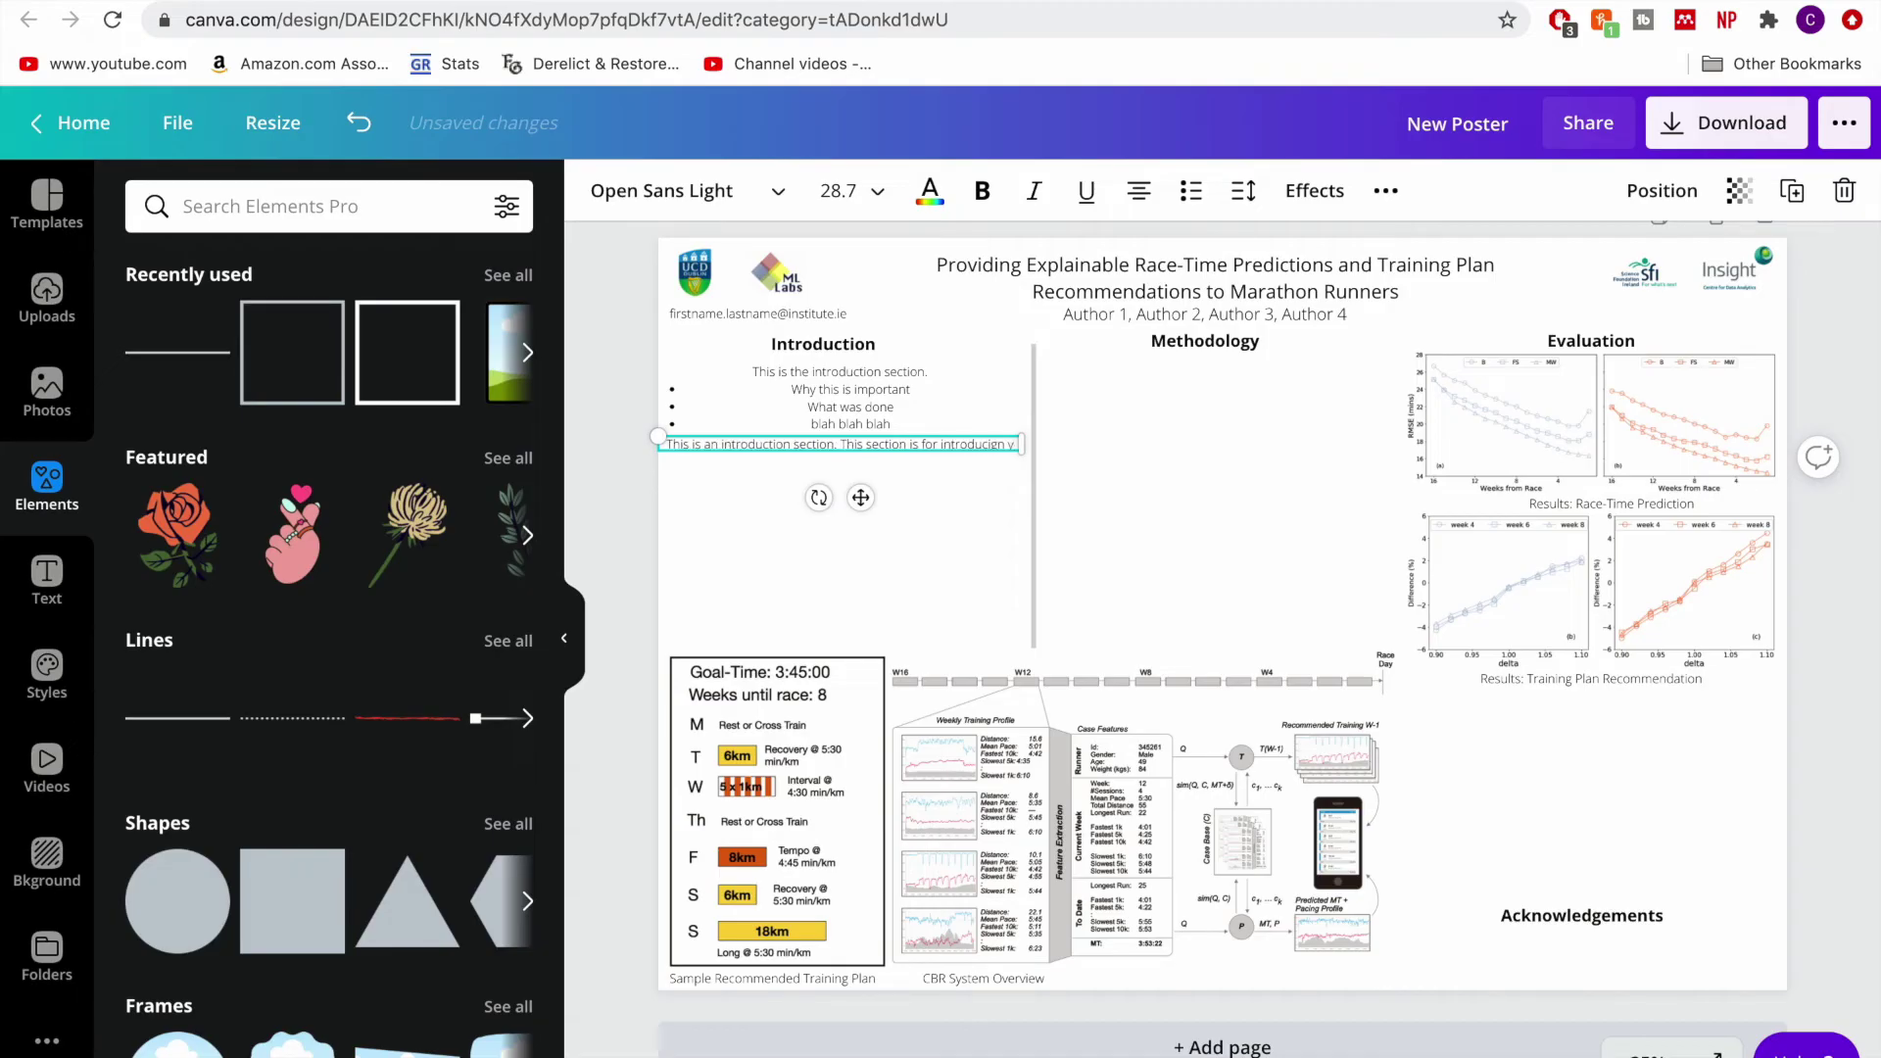
{"action": "type", "text": " and its impor"}
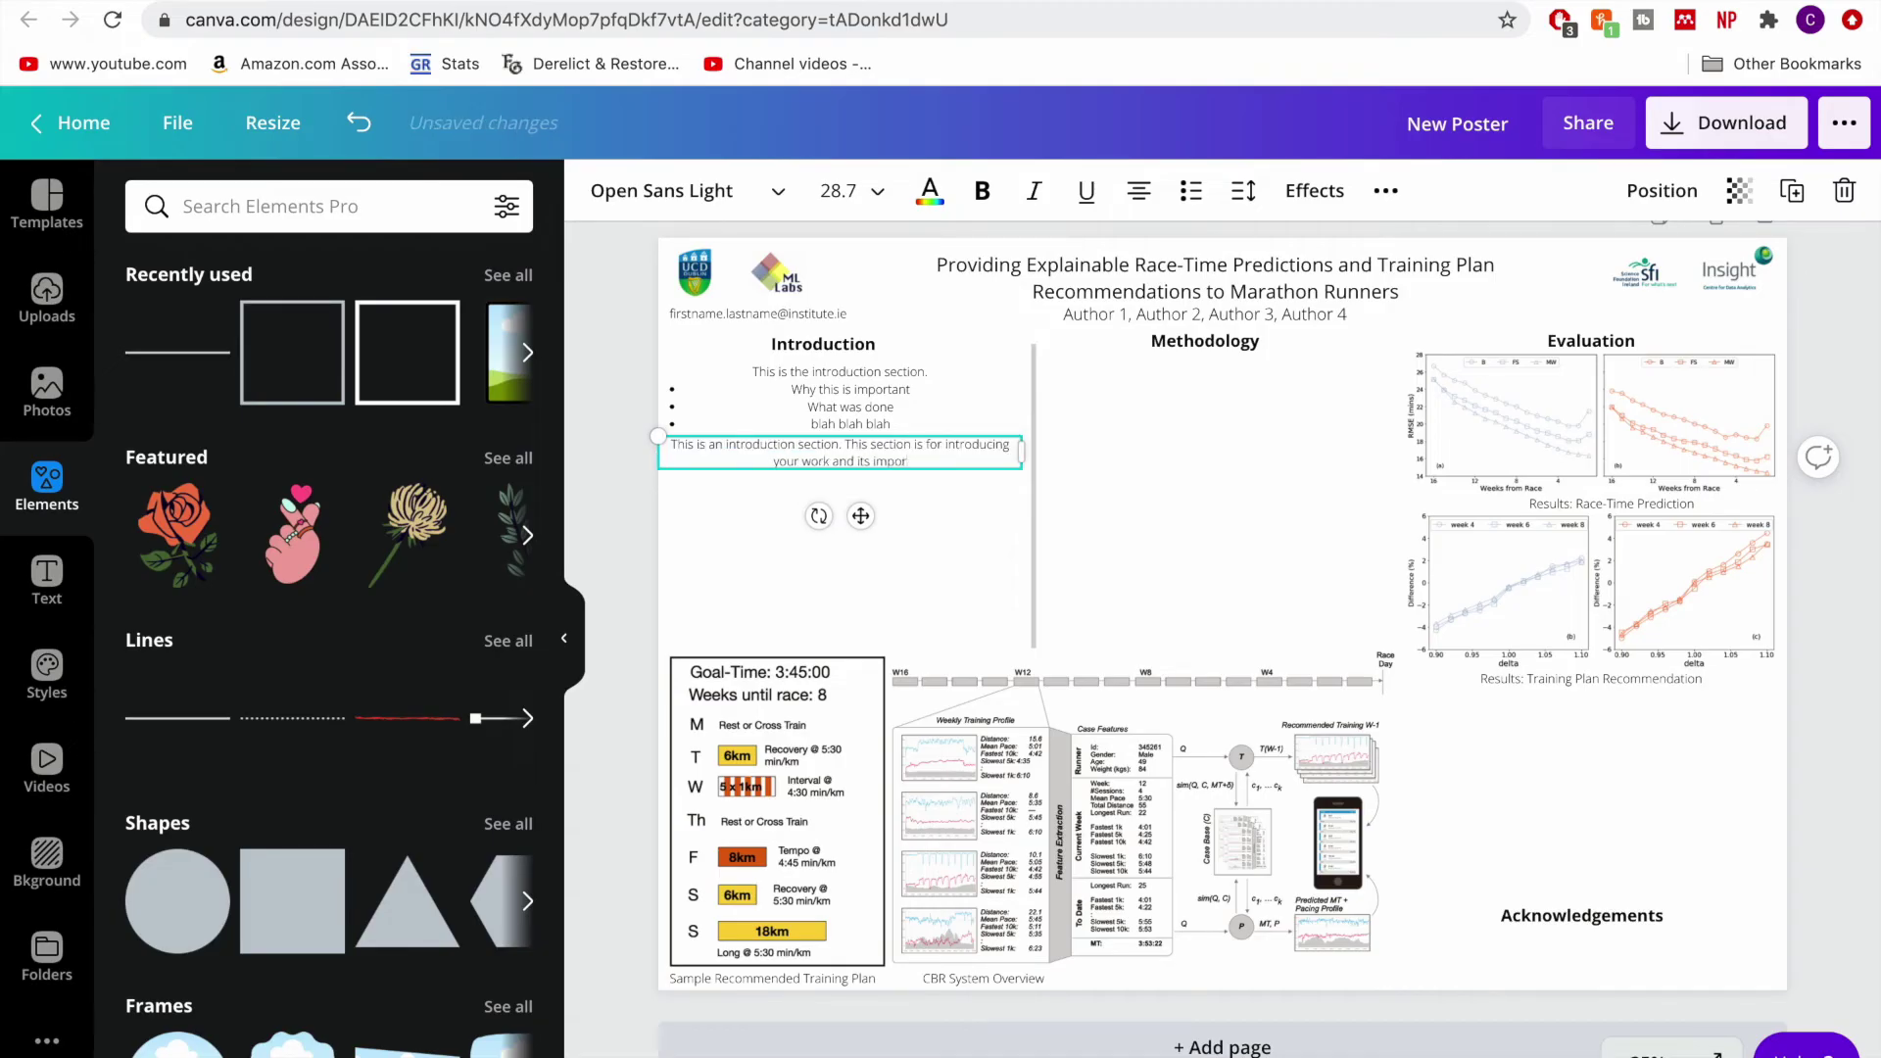
{"action": "type", "text": "tance."}
- Repeat the sentence several times and justify the paragraph
{"action": "key", "text": "ctrl+a"}
{"action": "key", "text": "Right"}
{"action": "key", "text": "ctrl+a"}
{"action": "key", "text": "ctrl+c"}
{"action": "key", "text": "Right"}
{"action": "key", "text": "ctrl+v"}
{"action": "key", "text": "ctrl+v"}
{"action": "key", "text": "ctrl+v"}
{"action": "key", "text": "ctrl+v"}
{"action": "key", "text": "ctrl+v"}
{"action": "key", "text": "ctrl+v"}
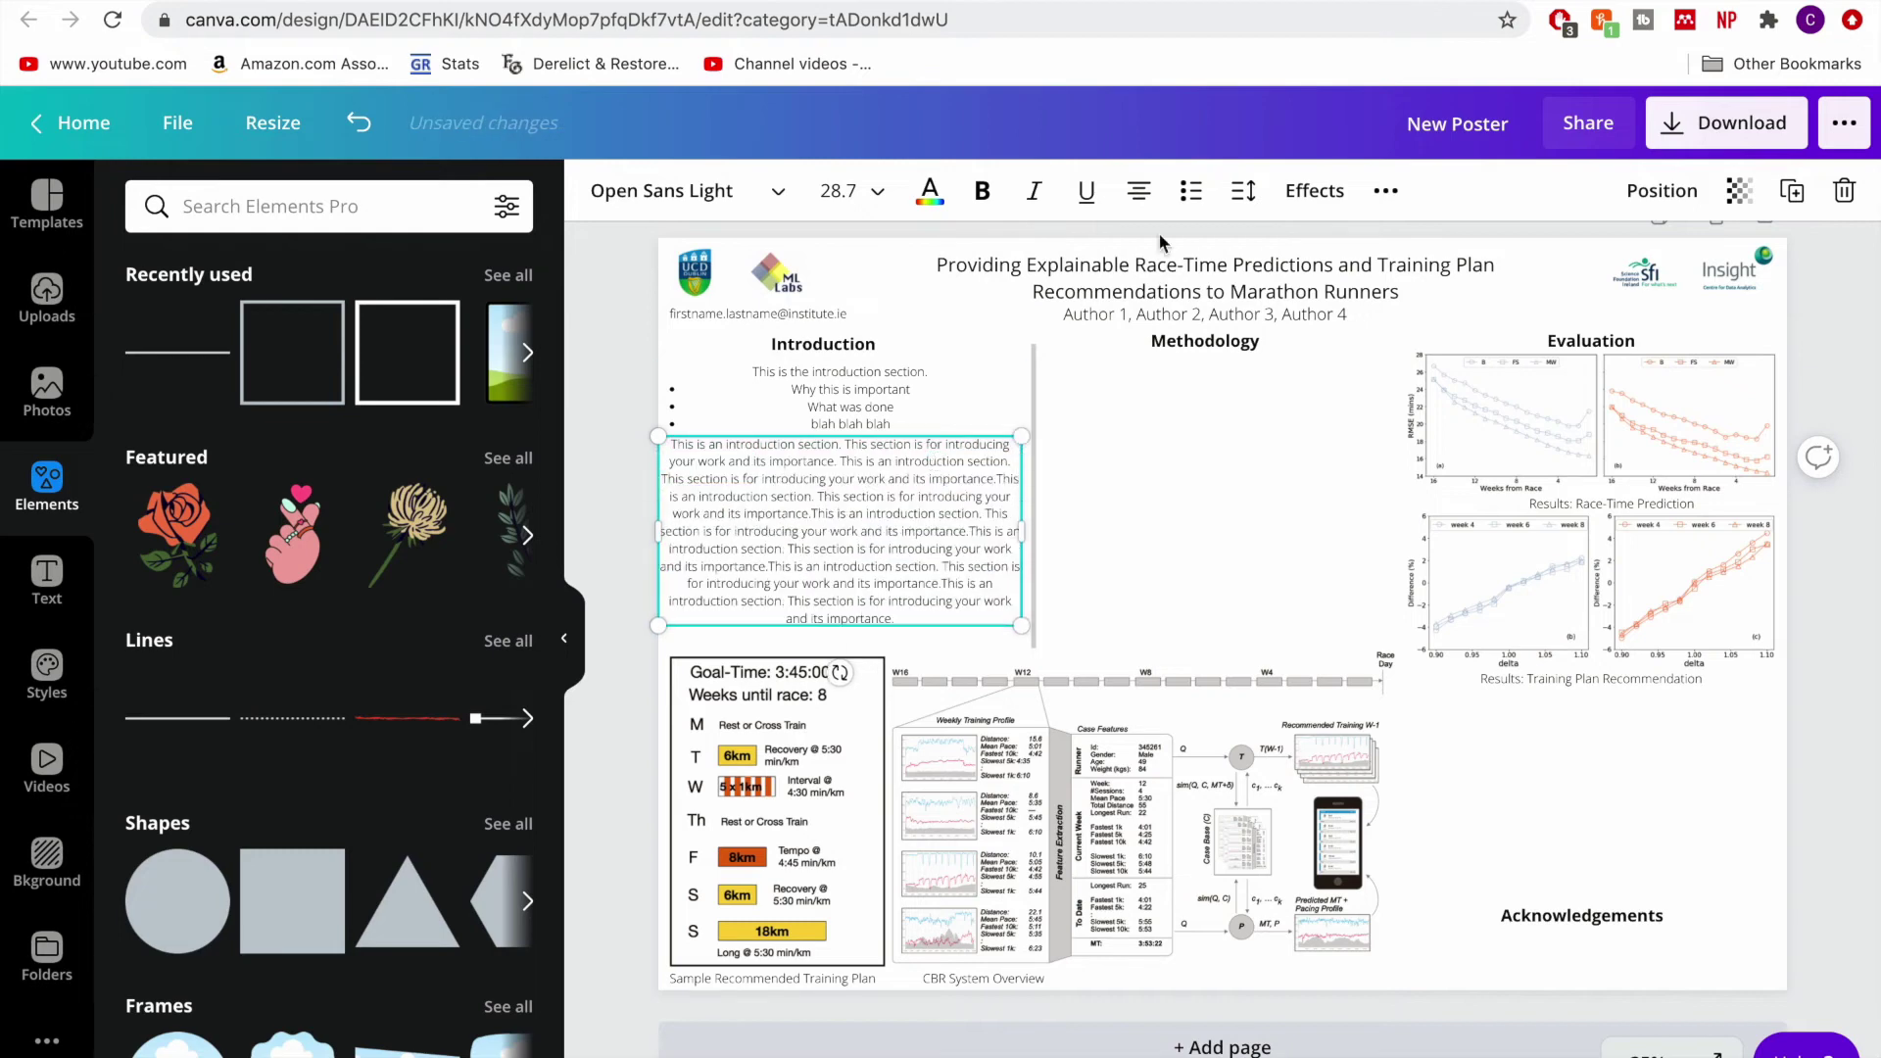
{"action": "left_click", "coordinate": [1138, 190]}
{"action": "left_click", "coordinate": [1138, 190]}
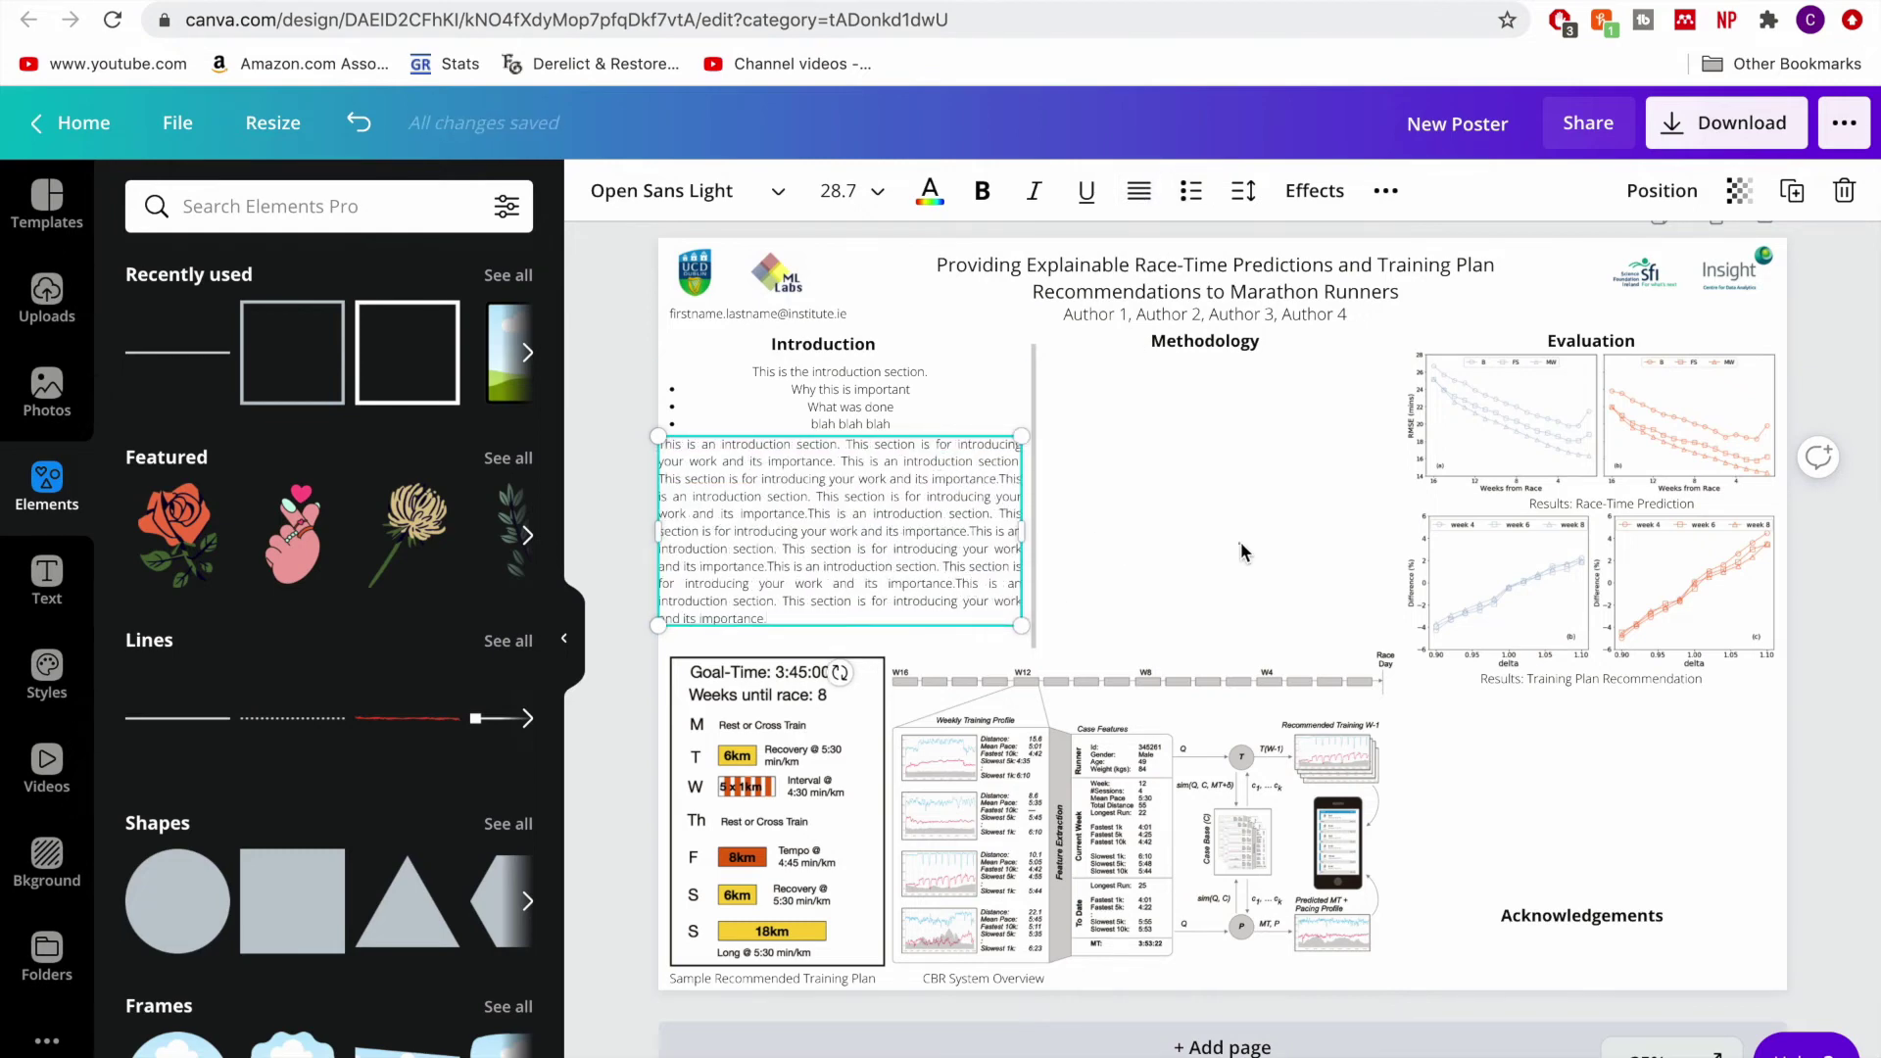
- Reposition the introduction paragraph and narrow it to fit the Introduction column
{"action": "left_click_drag", "start_coordinate": [961, 557], "coordinate": [1402, 516]}
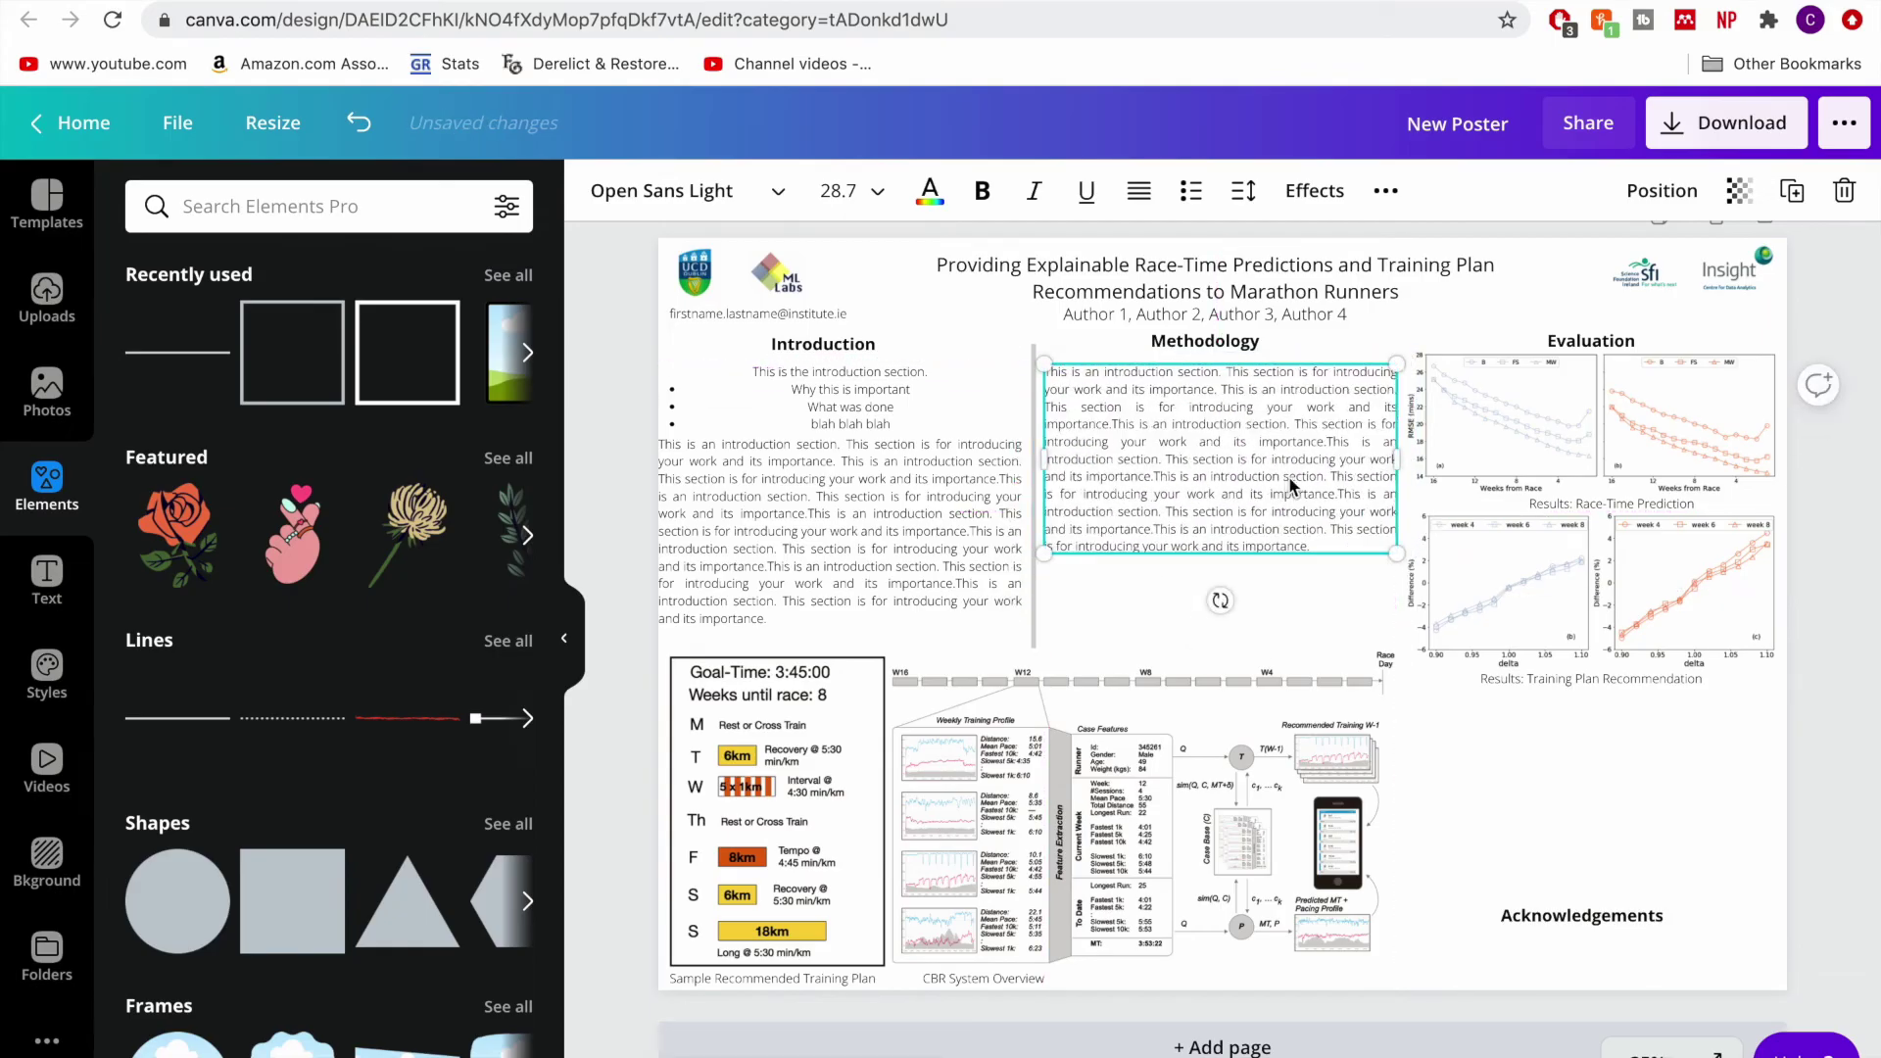
{"action": "left_click", "coordinate": [1014, 547]}
{"action": "left_click_drag", "start_coordinate": [1020, 547], "coordinate": [957, 545]}
- Move a paragraph copy under Methodology and trim it to a shorter second paragraph
{"action": "left_click", "coordinate": [1182, 503]}
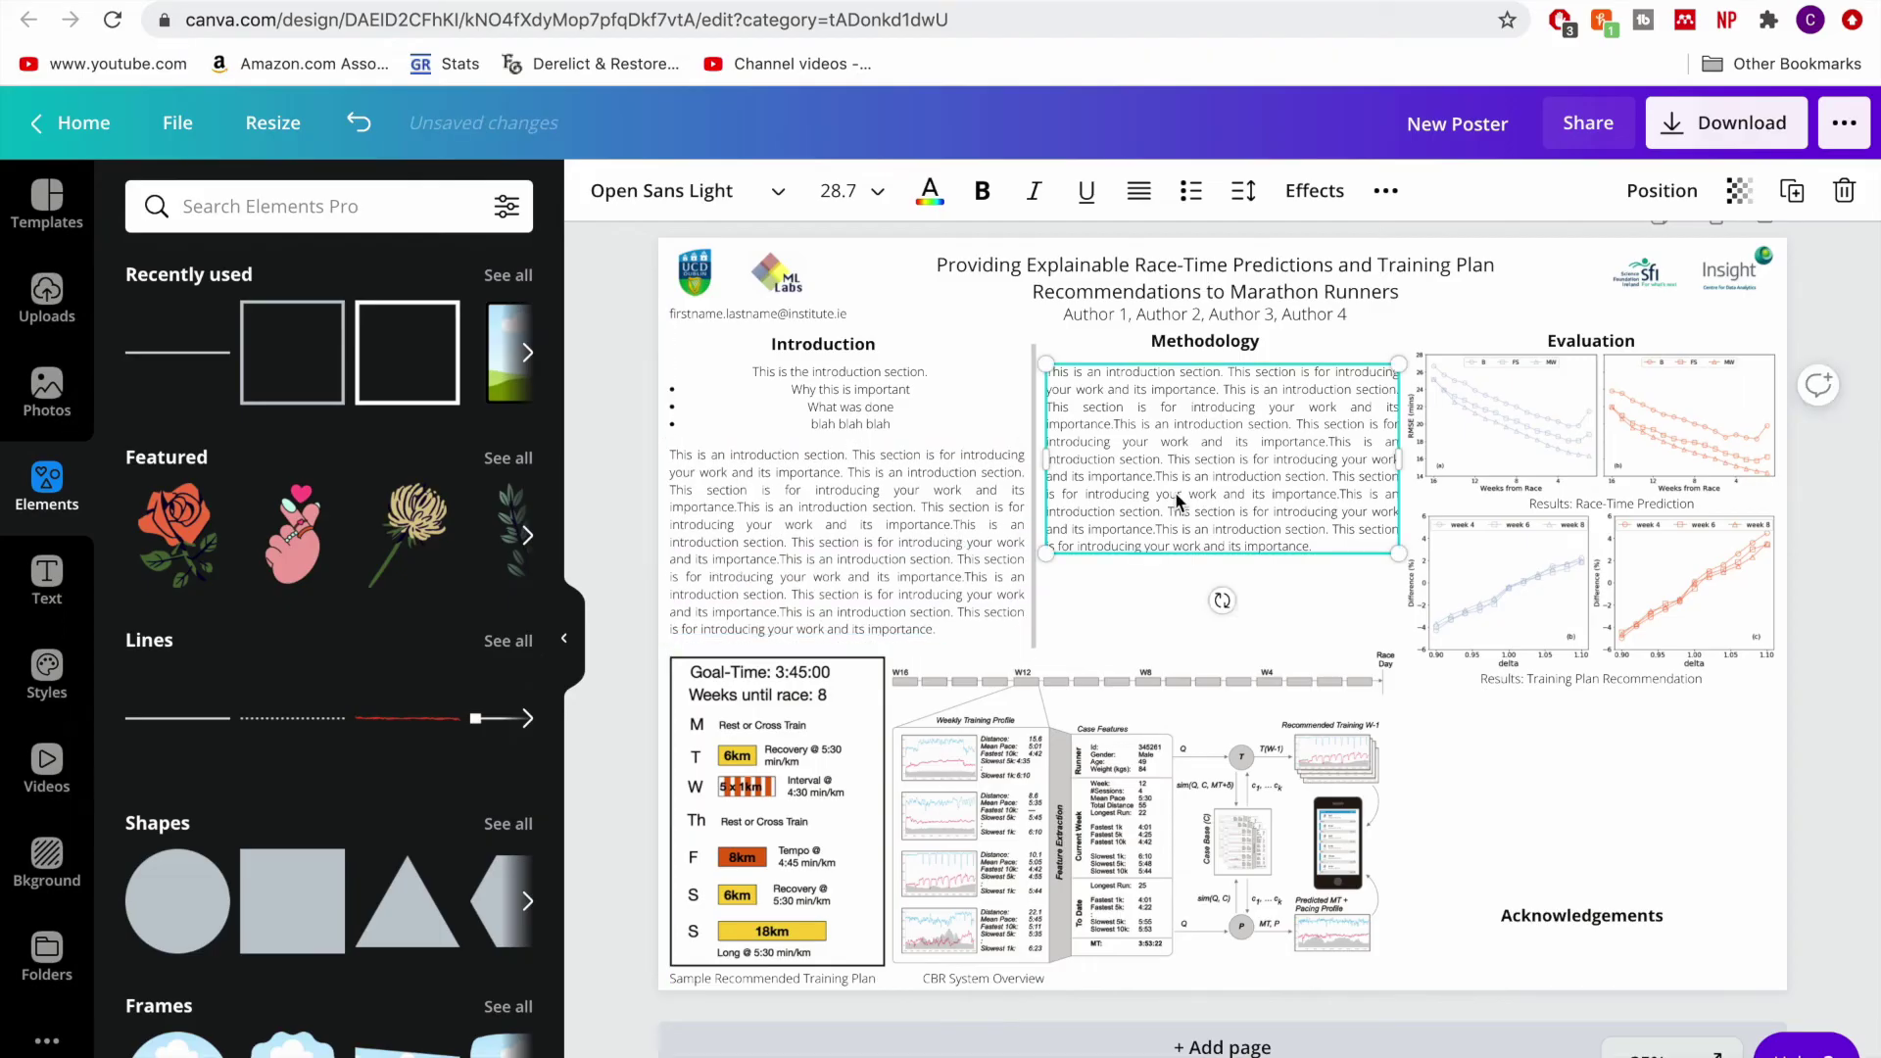
{"action": "left_click_drag", "start_coordinate": [1181, 503], "coordinate": [1185, 679]}
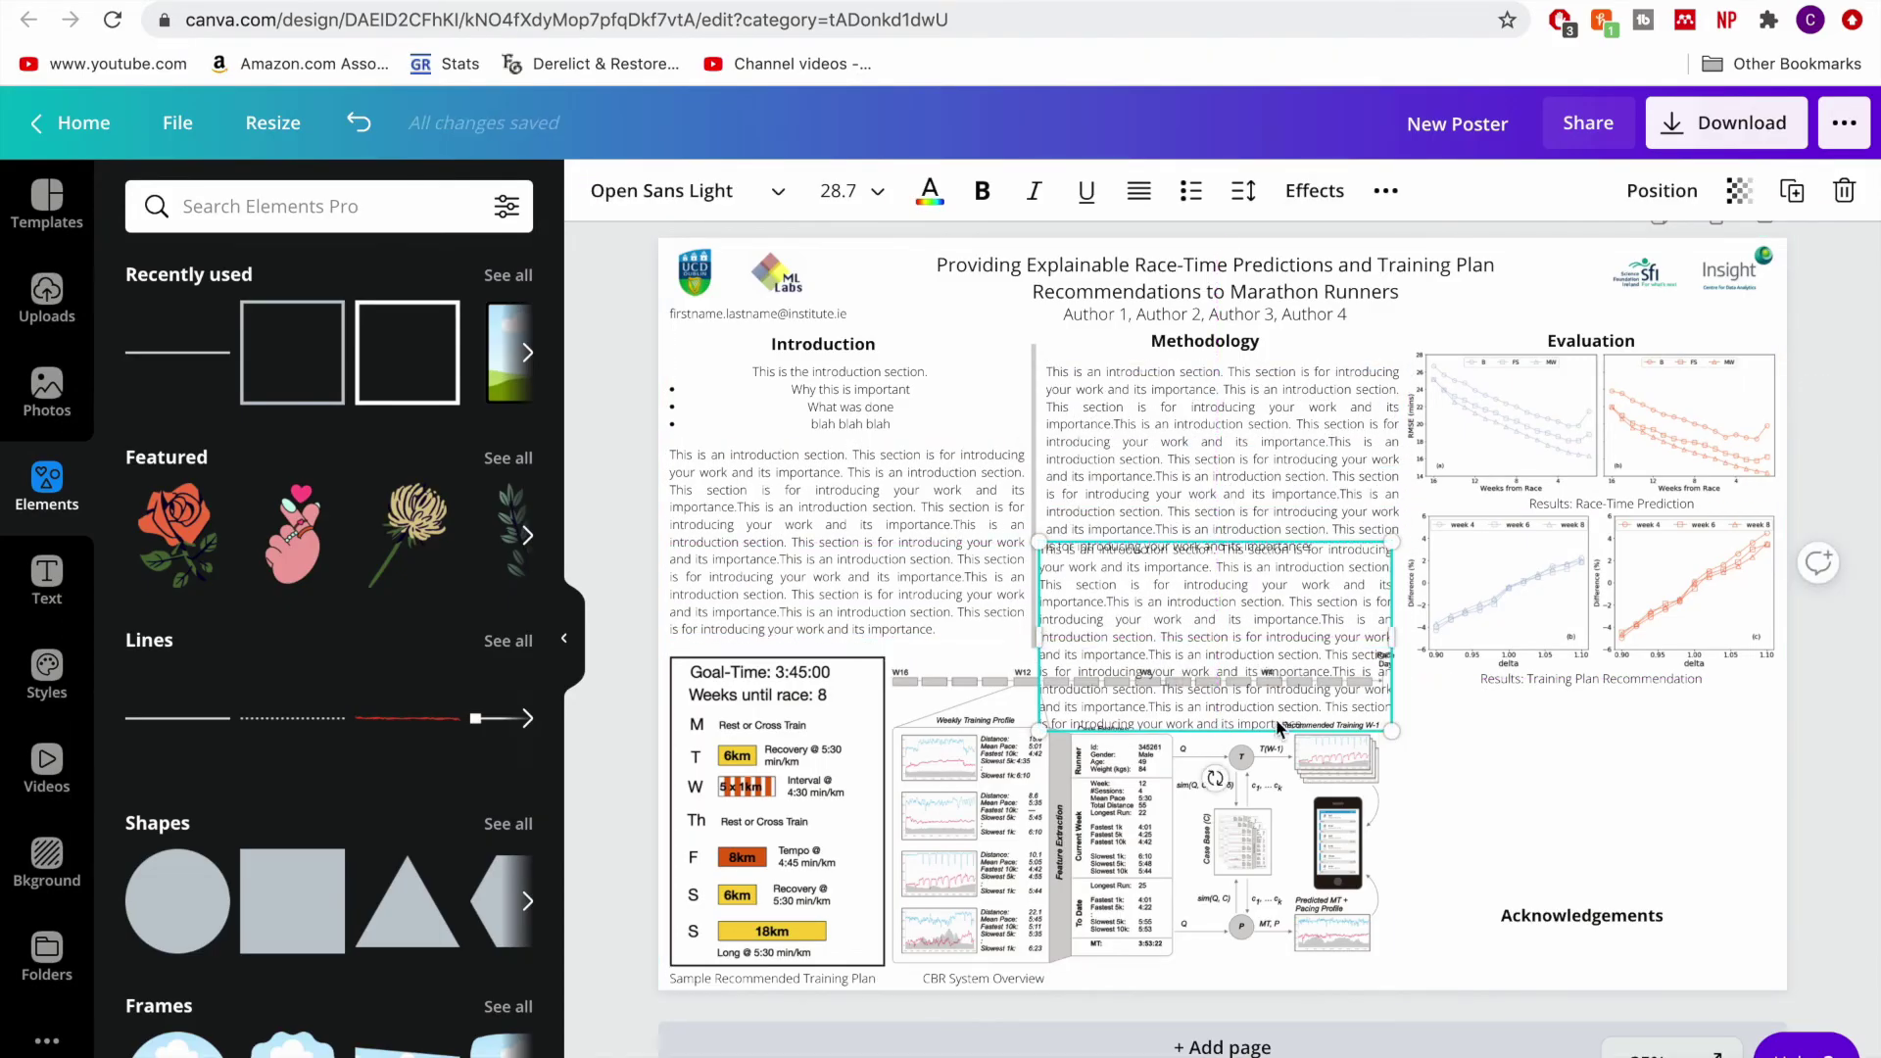
{"action": "double_click", "coordinate": [1222, 694]}
{"action": "left_click", "coordinate": [1221, 693]}
{"action": "left_click_drag", "start_coordinate": [1156, 636], "coordinate": [1023, 536]}
{"action": "key", "text": "BackSpace"}
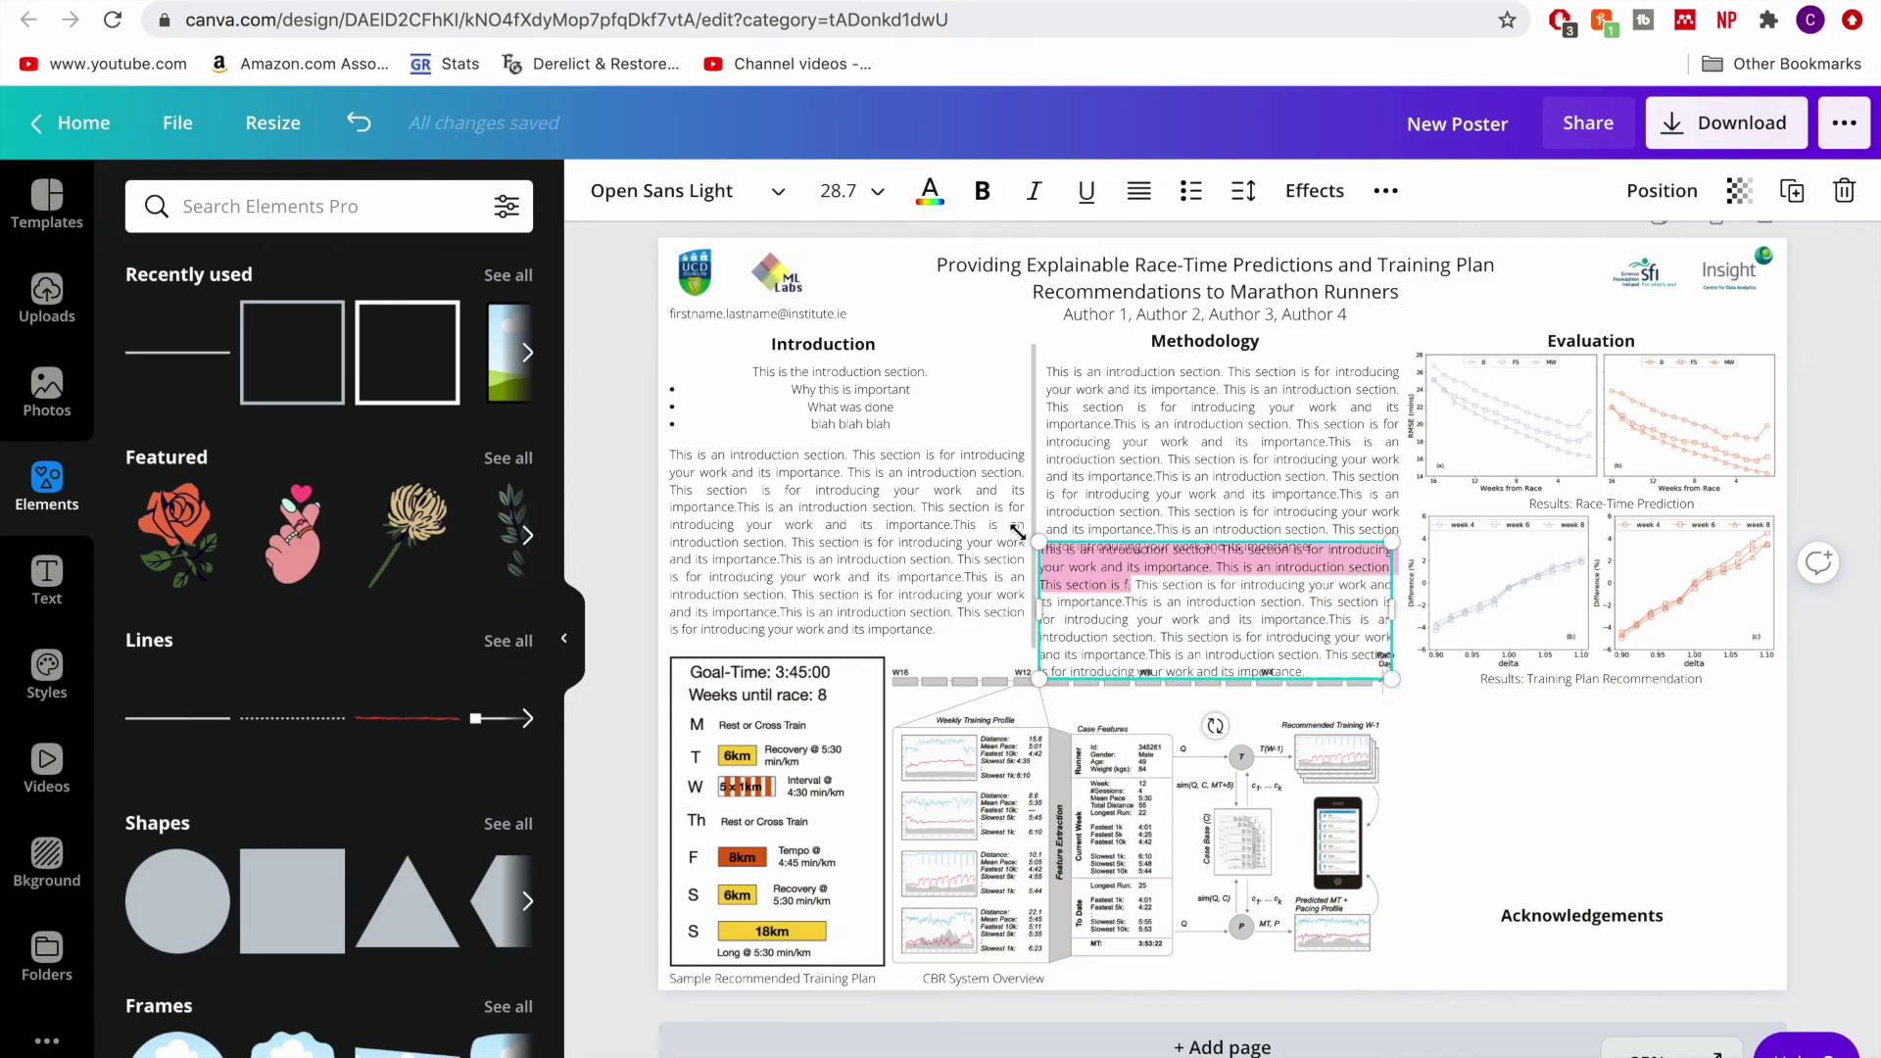
{"action": "key", "text": "BackSpace"}
{"action": "left_click_drag", "start_coordinate": [1174, 609], "coordinate": [1174, 632]}
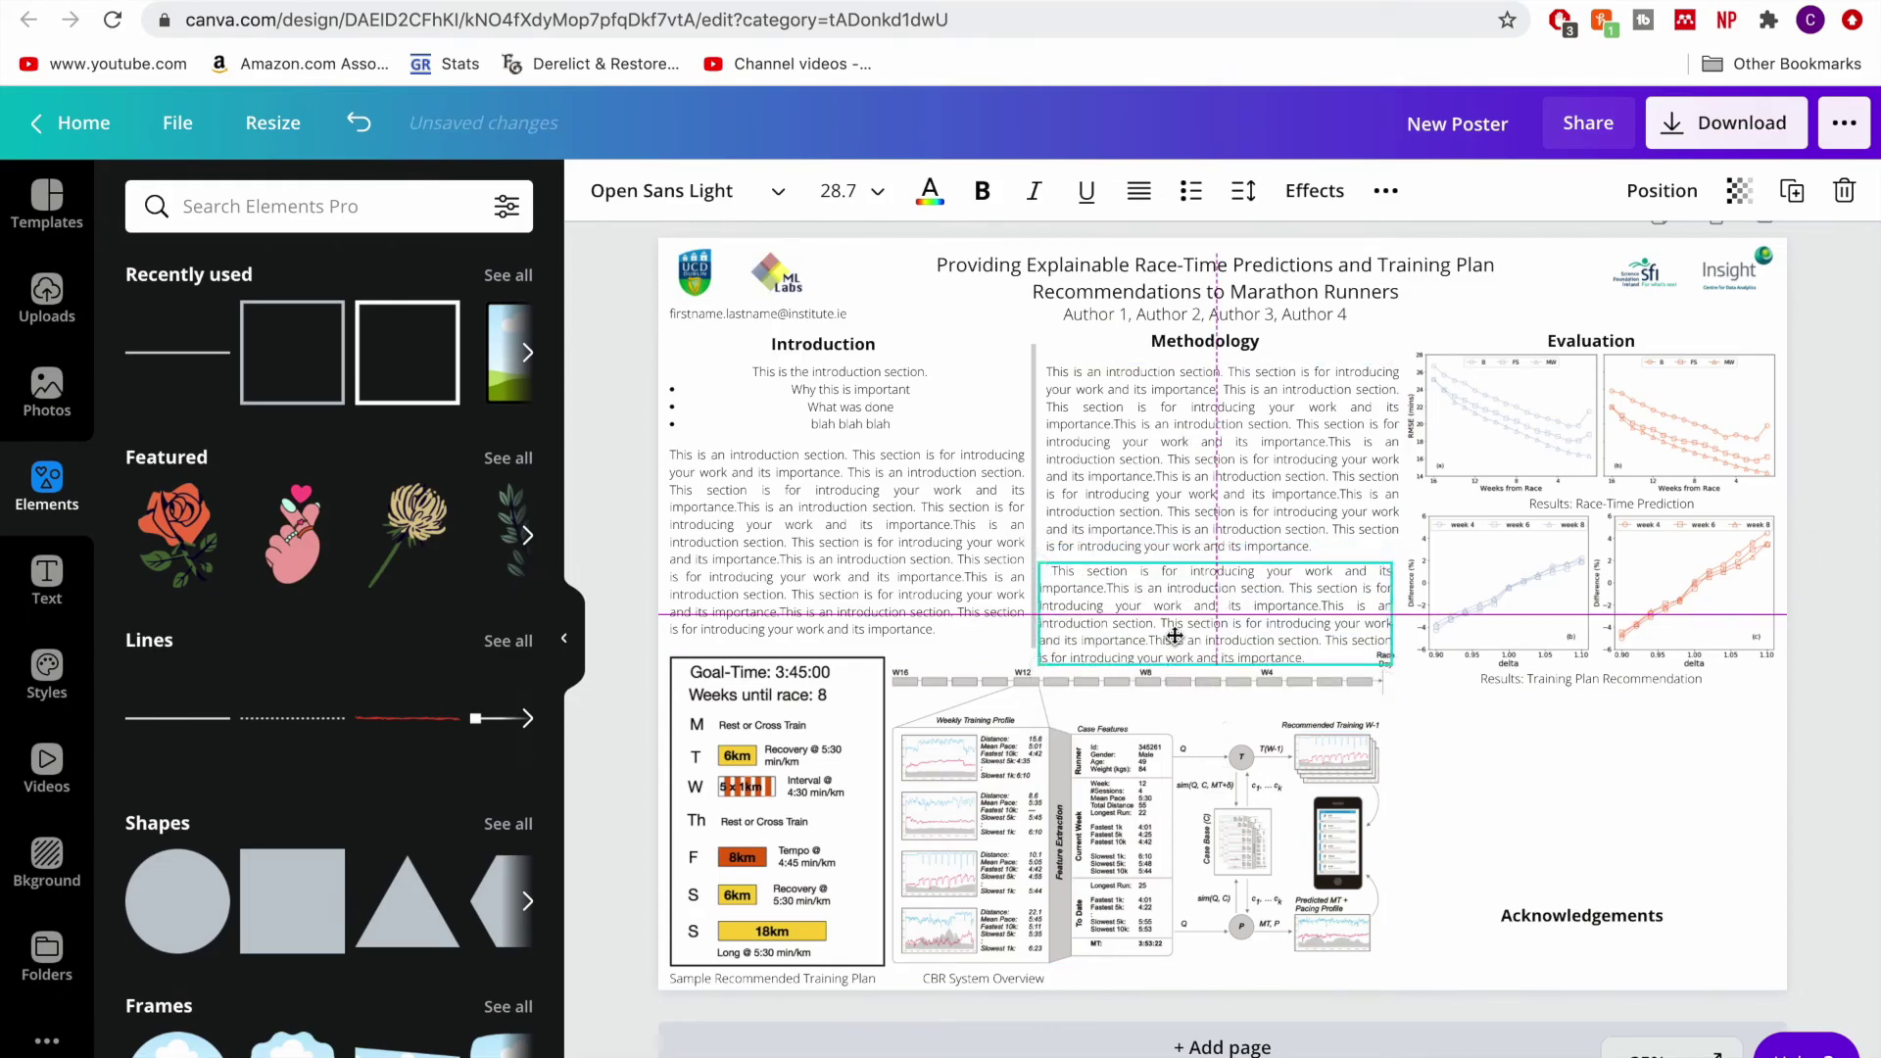
{"action": "left_click_drag", "start_coordinate": [1330, 639], "coordinate": [1691, 777]}
- Duplicate the Evaluation paragraph below Acknowledgements and paste in replacement paragraph text
{"action": "key", "text": "ctrl+d"}
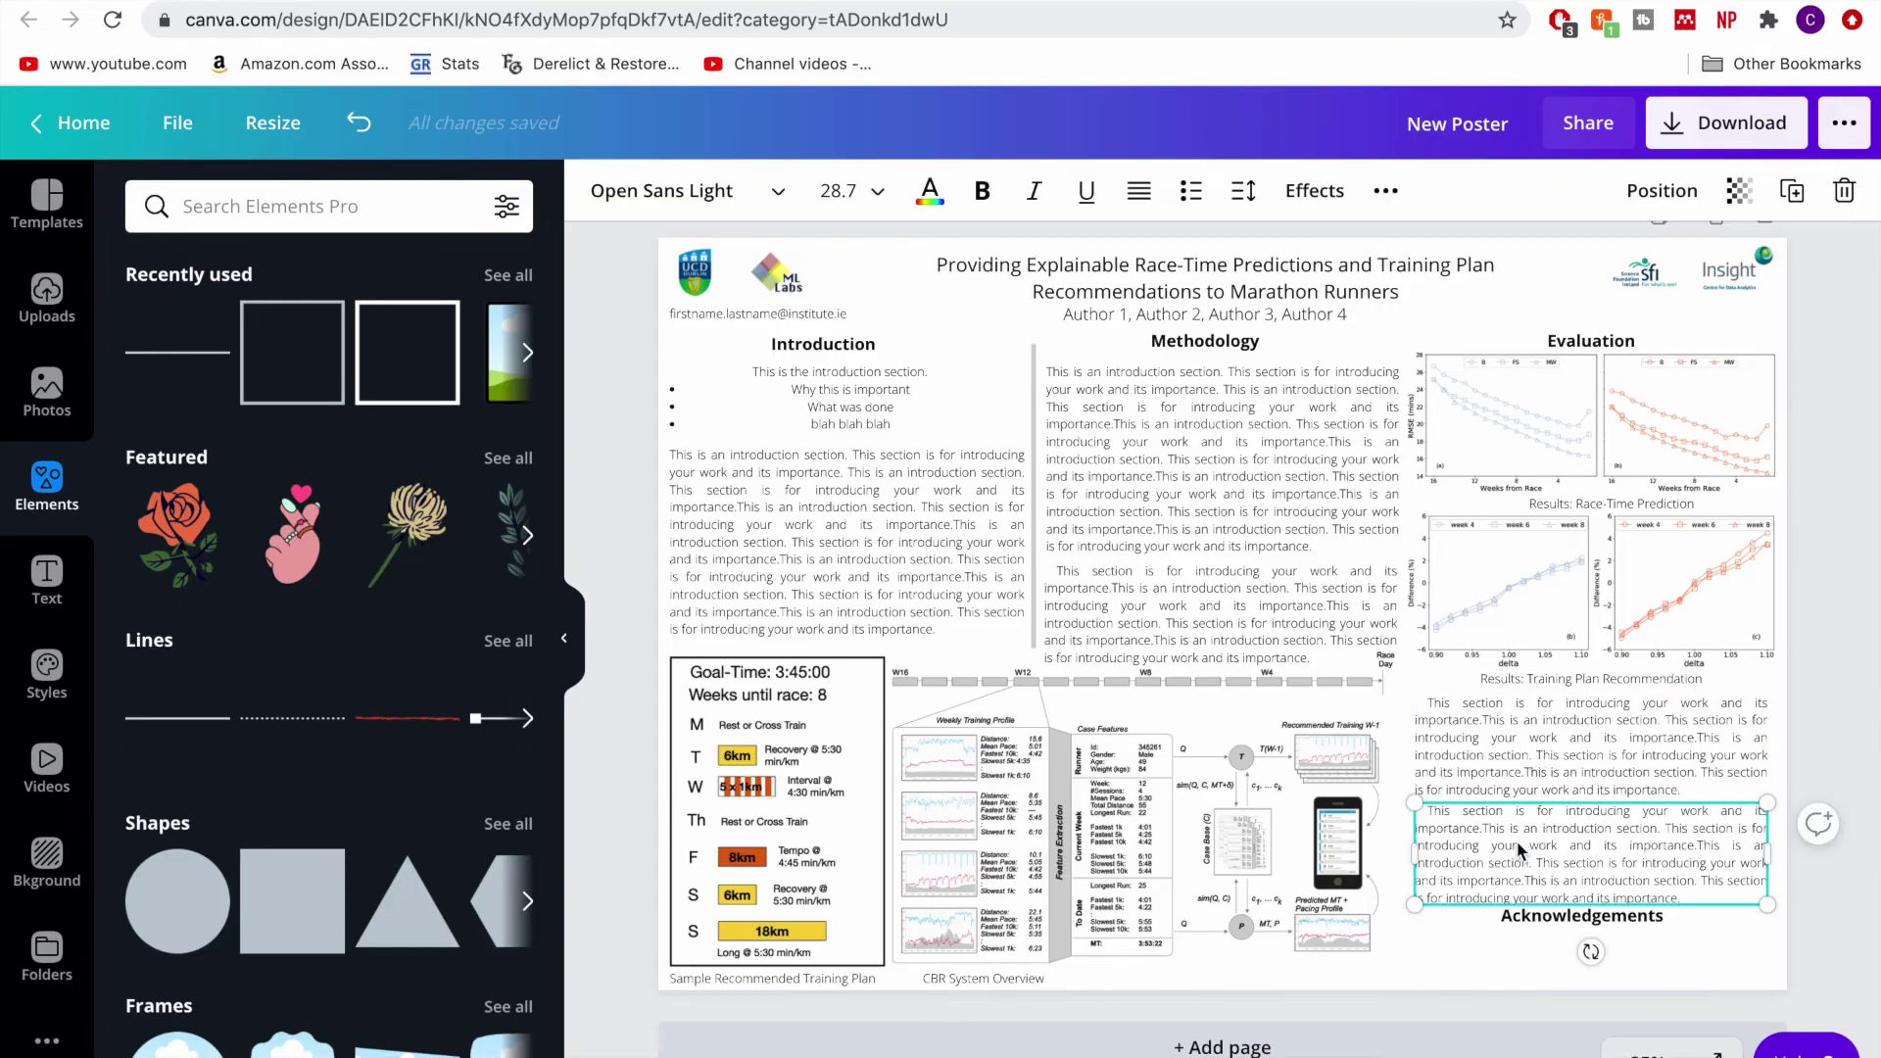
{"action": "left_click_drag", "start_coordinate": [1678, 882], "coordinate": [1687, 945]}
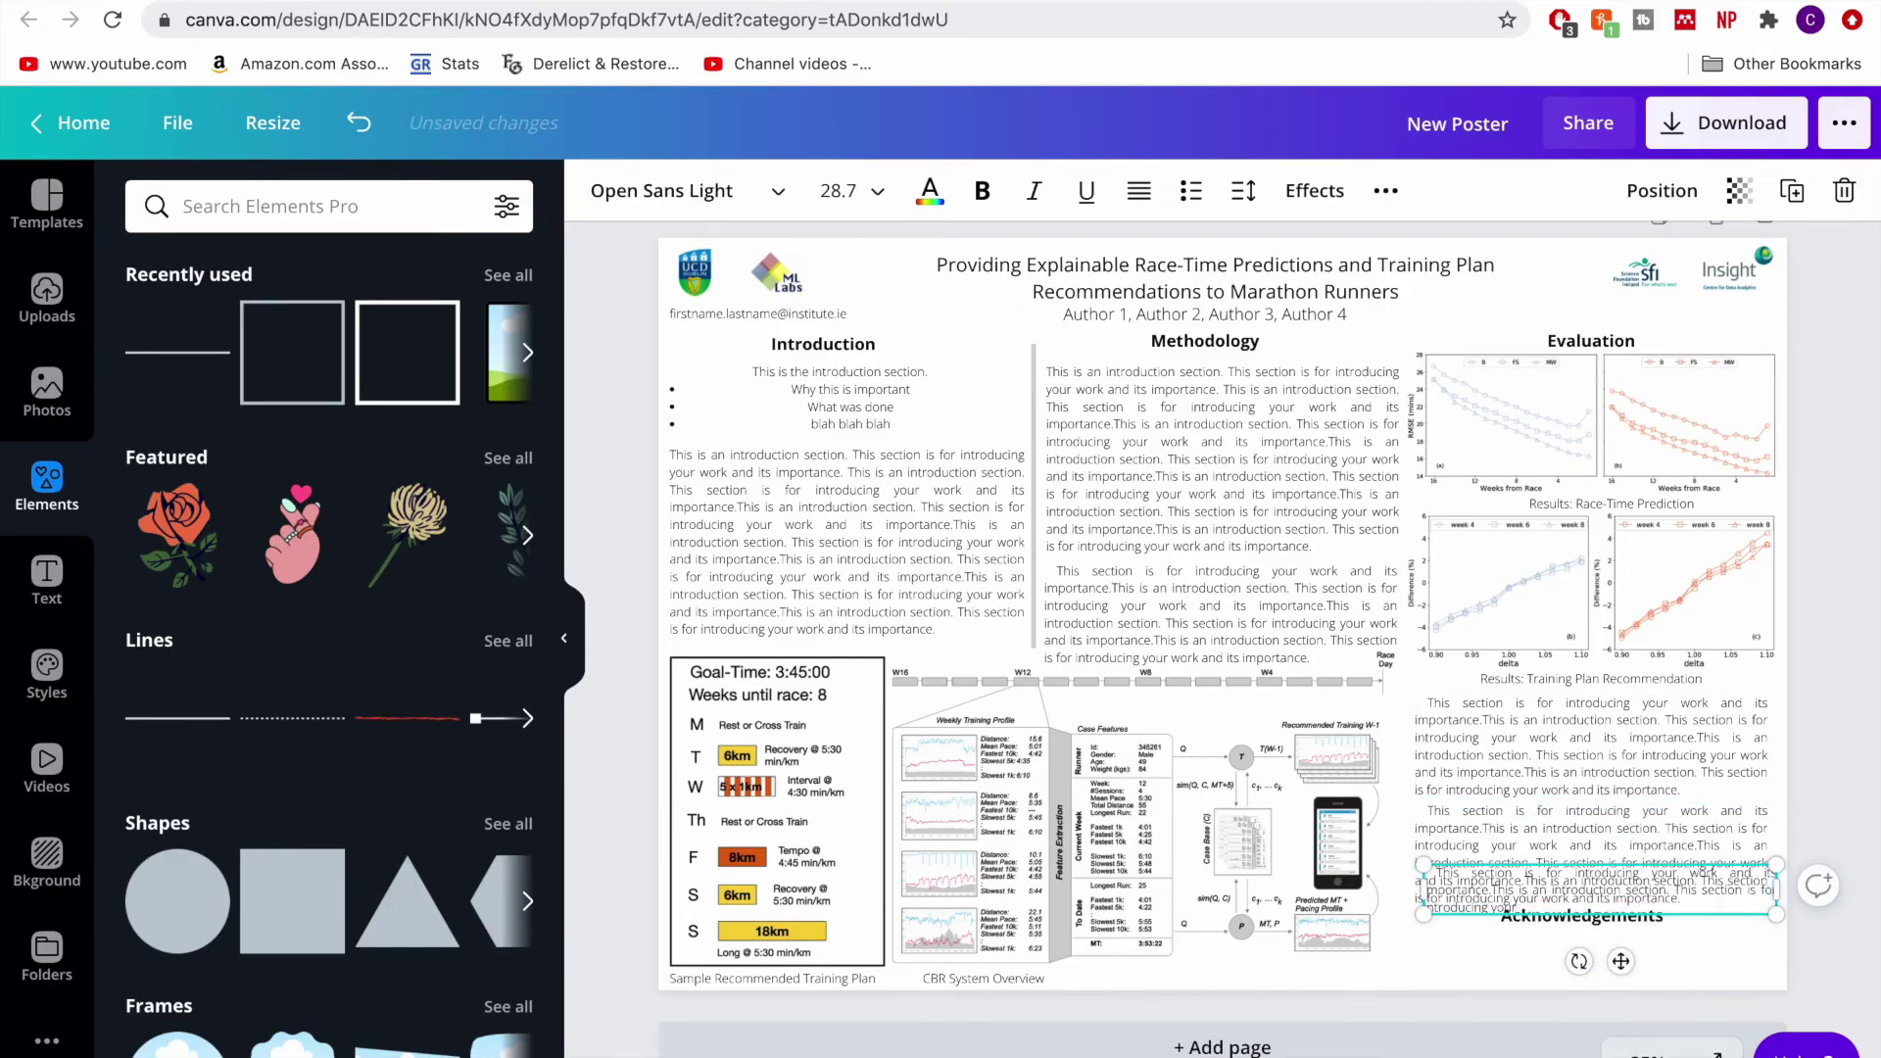
{"action": "left_click_drag", "start_coordinate": [1637, 867], "coordinate": [1723, 946]}
{"action": "left_click", "coordinate": [1714, 866]}
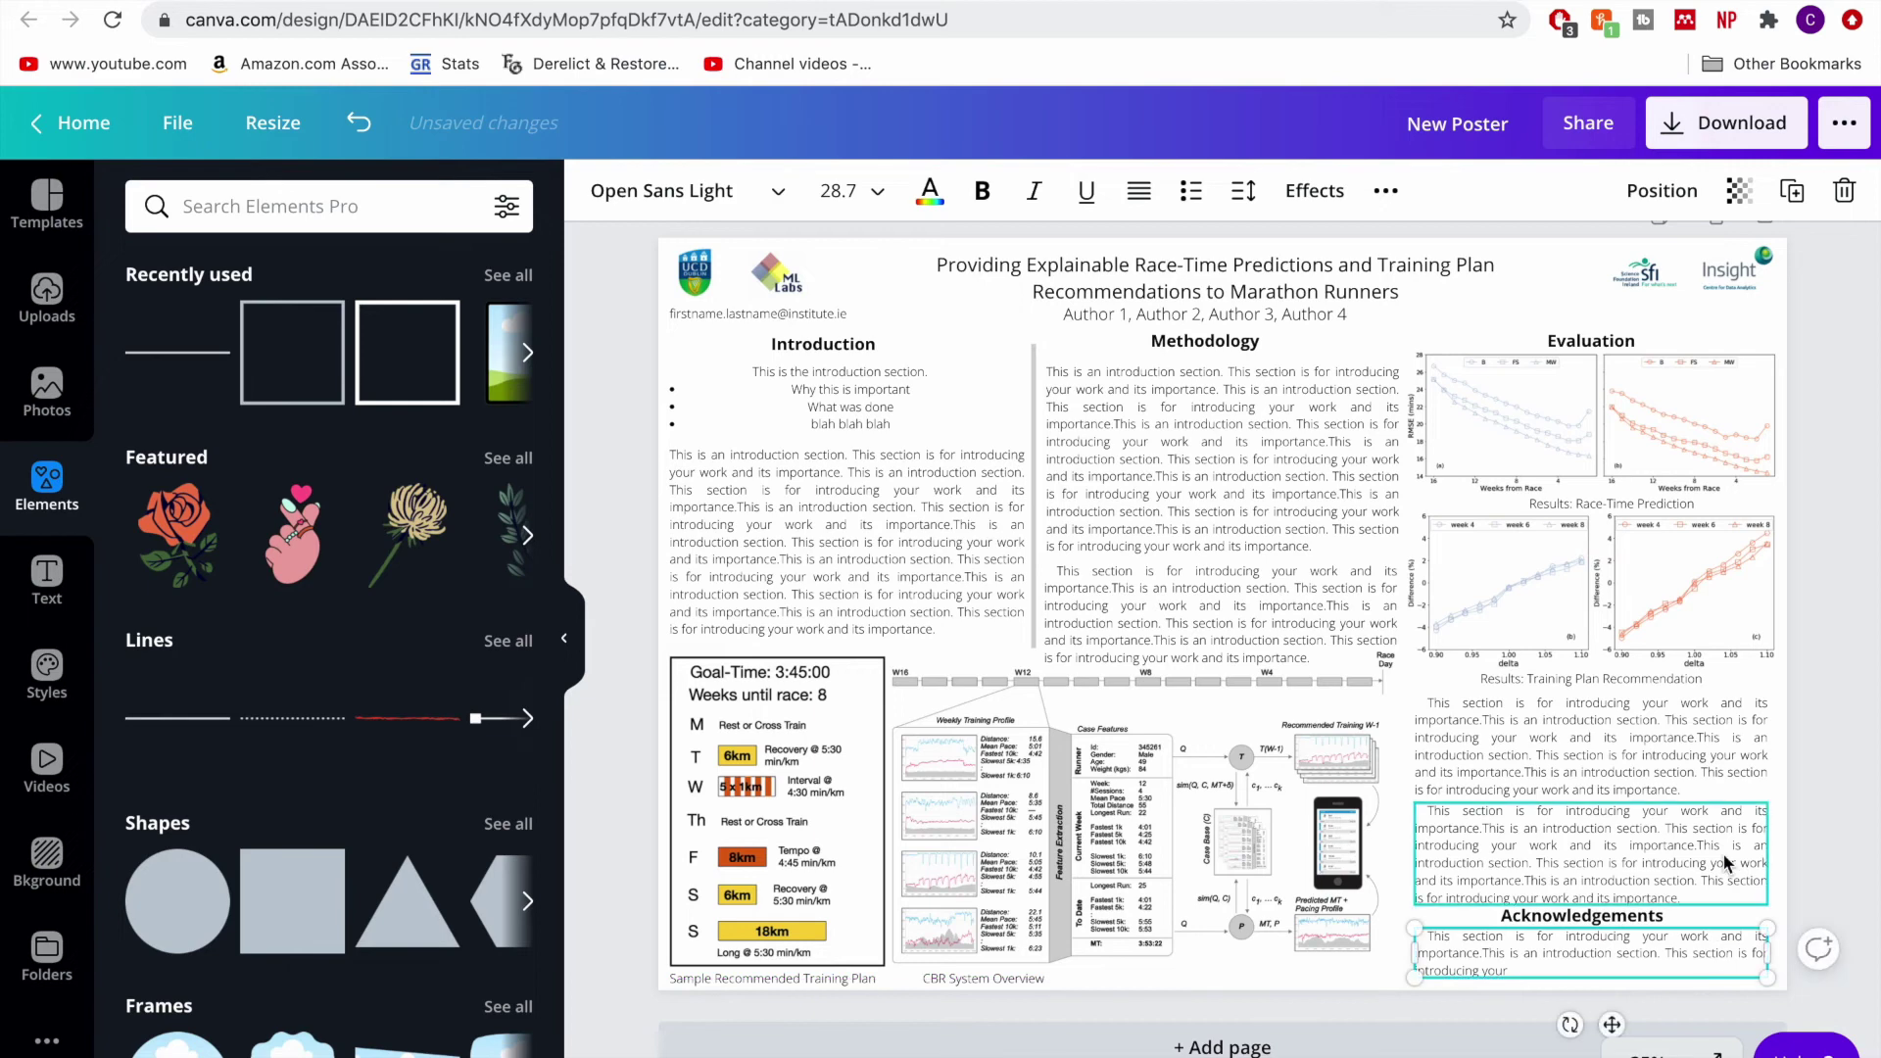
{"action": "left_click", "coordinate": [1709, 892]}
{"action": "key", "text": "ctrl+c"}
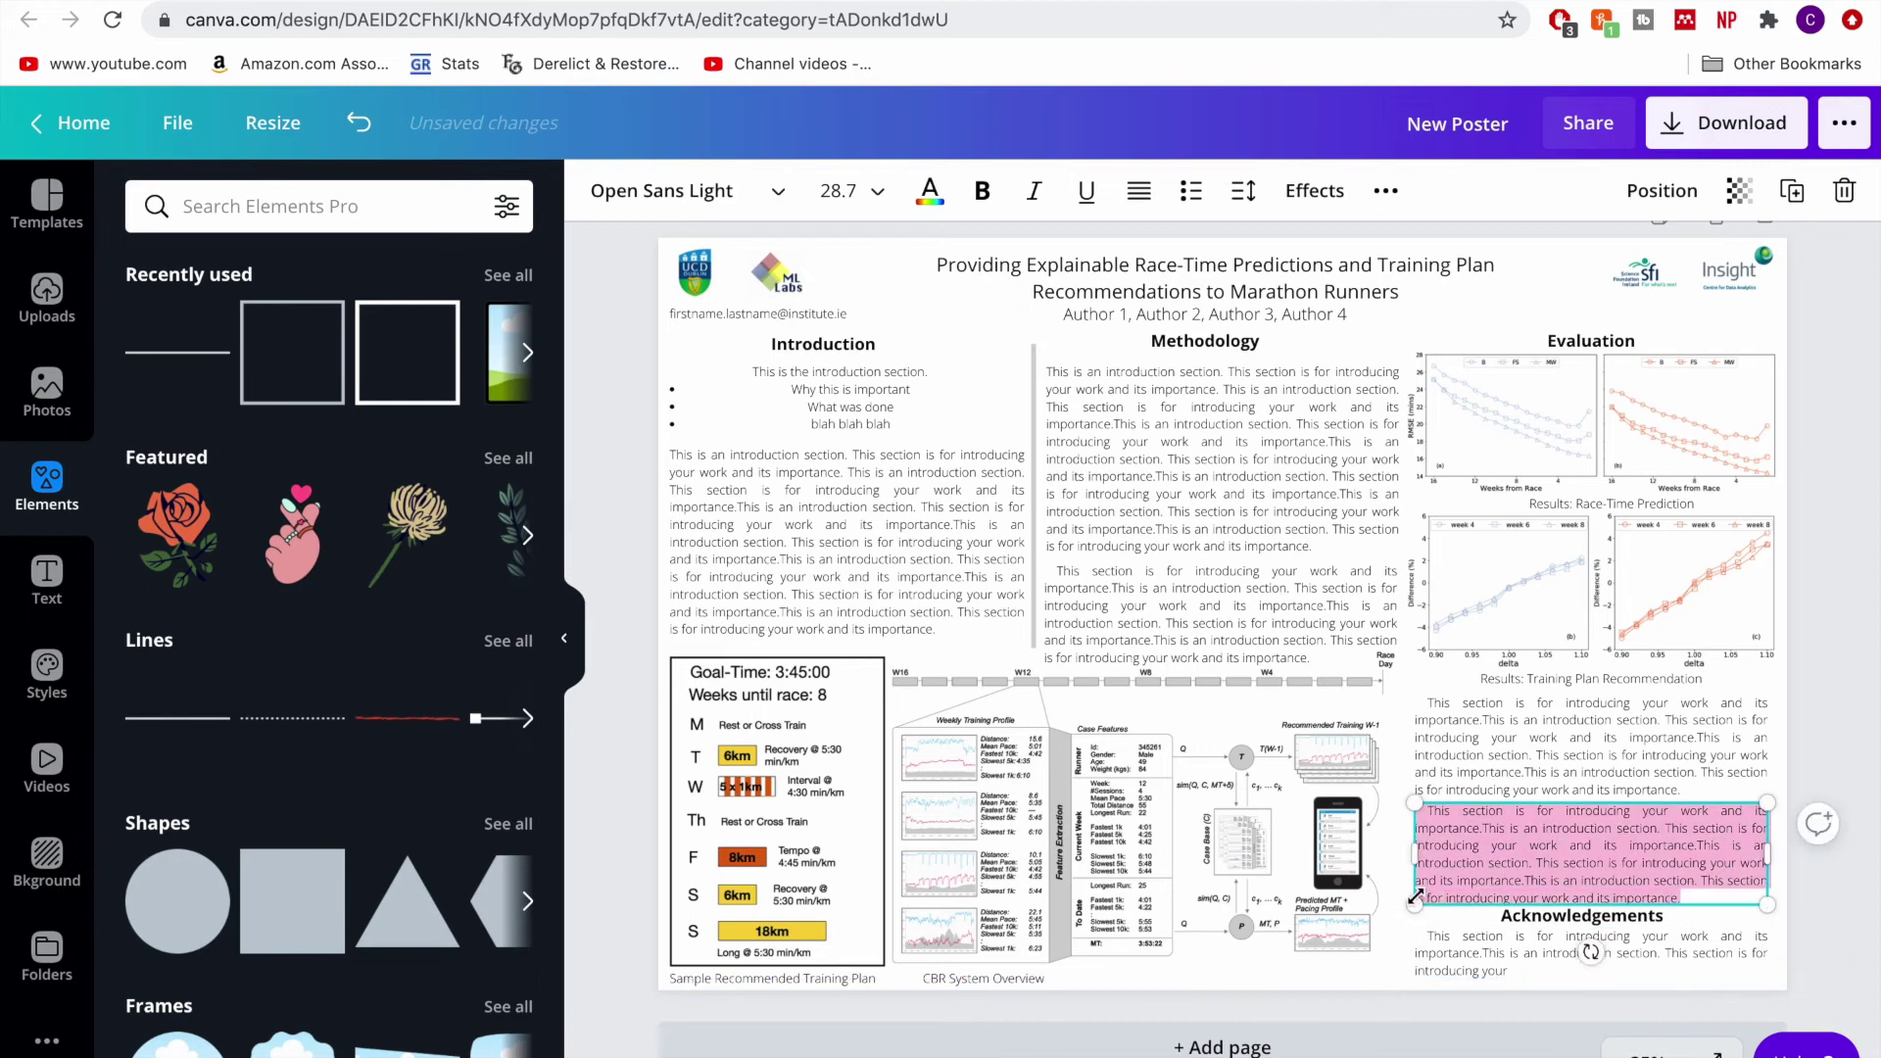
{"action": "key", "text": "BackSpace"}
{"action": "key", "text": "ctrl+v"}
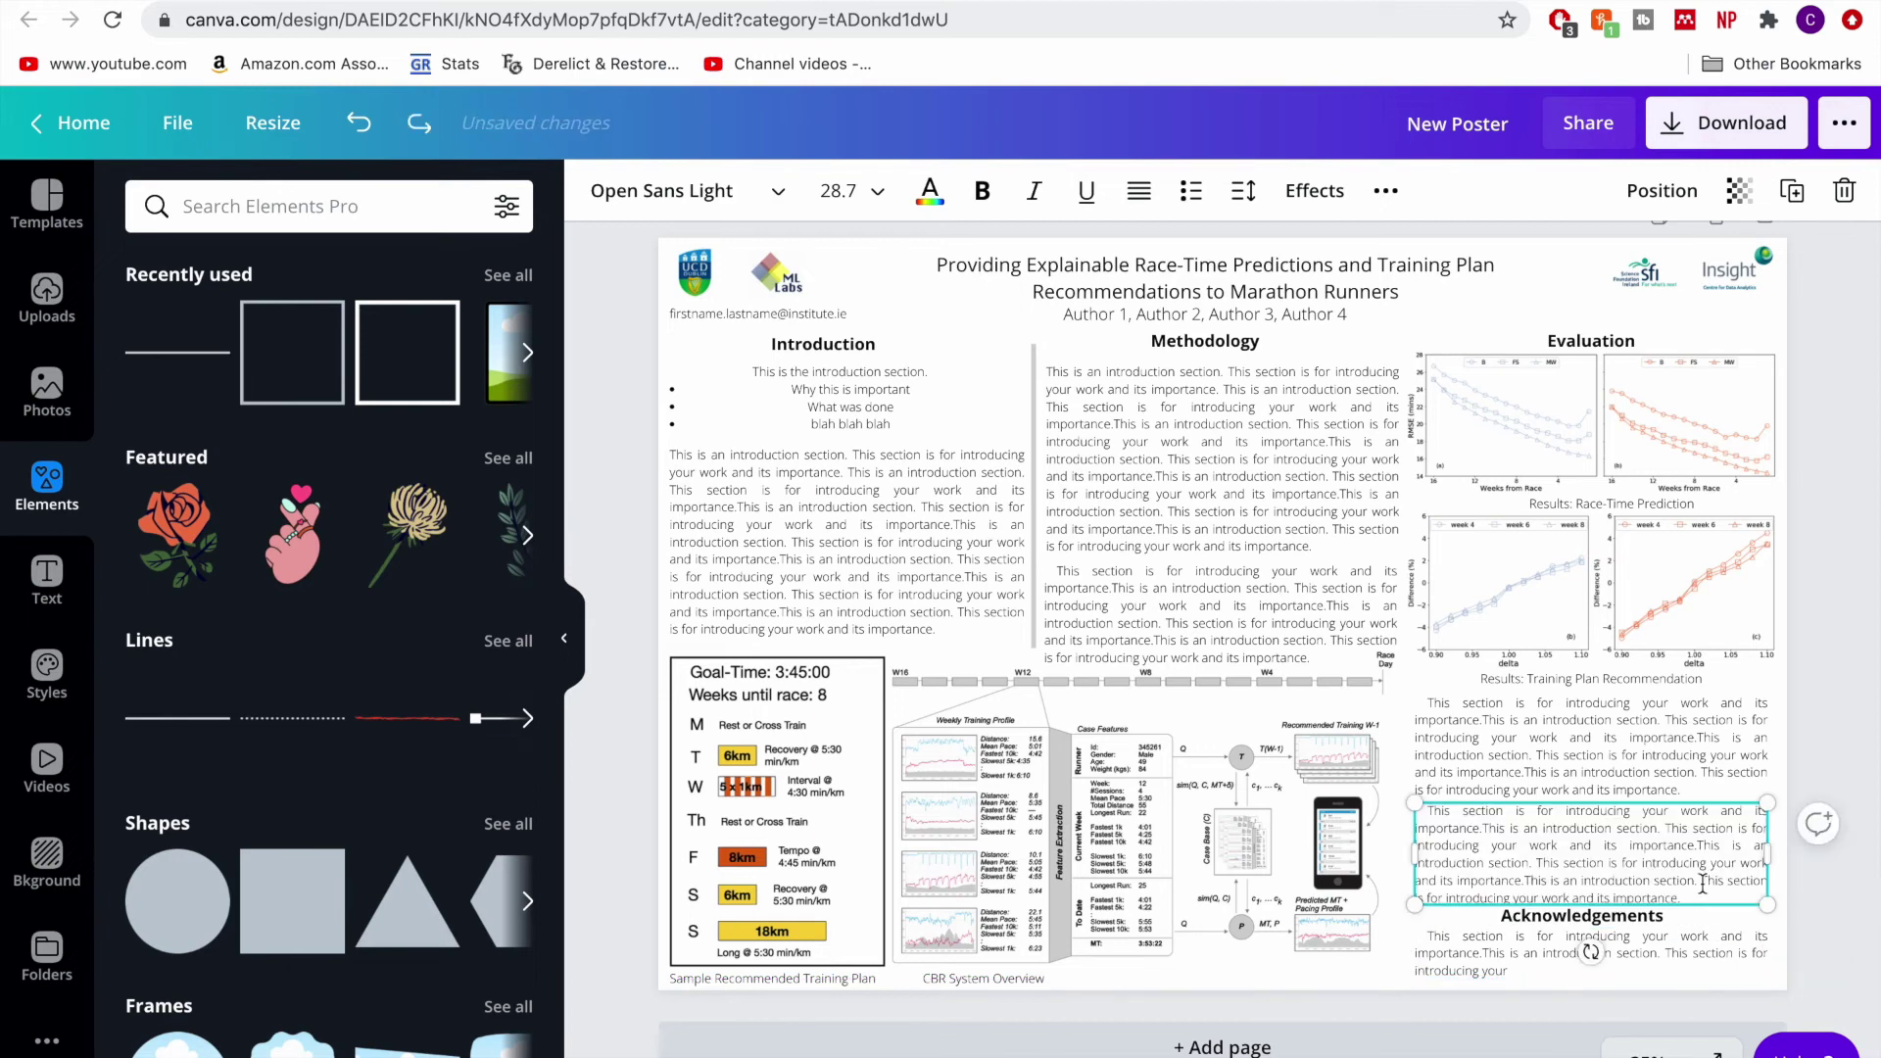
{"action": "left_click", "coordinate": [1842, 781]}
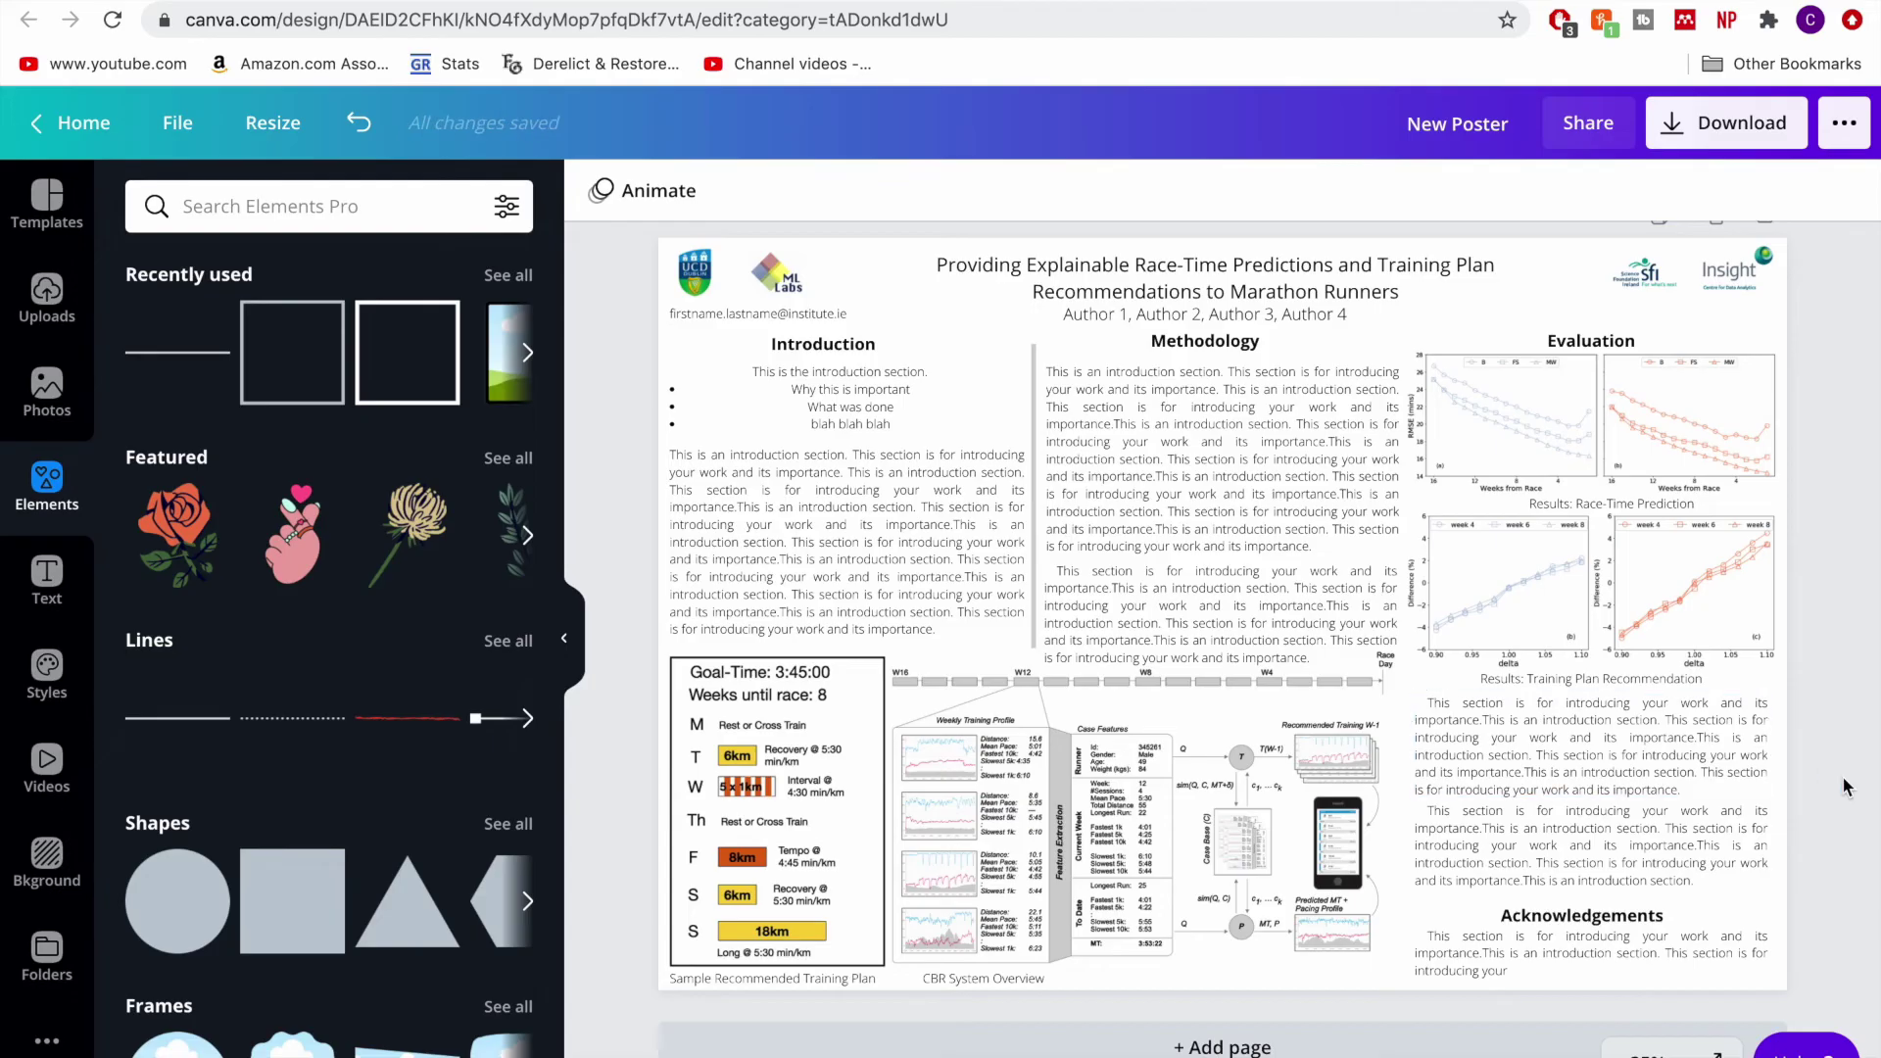
- Move the contact email line under the Insight logo and nudge the CBR System Overview figure
{"action": "scroll", "coordinate": [1631, 712], "scroll_direction": "up", "scroll_amount": 1}
{"action": "scroll", "coordinate": [1631, 712], "scroll_direction": "down", "scroll_amount": 1}
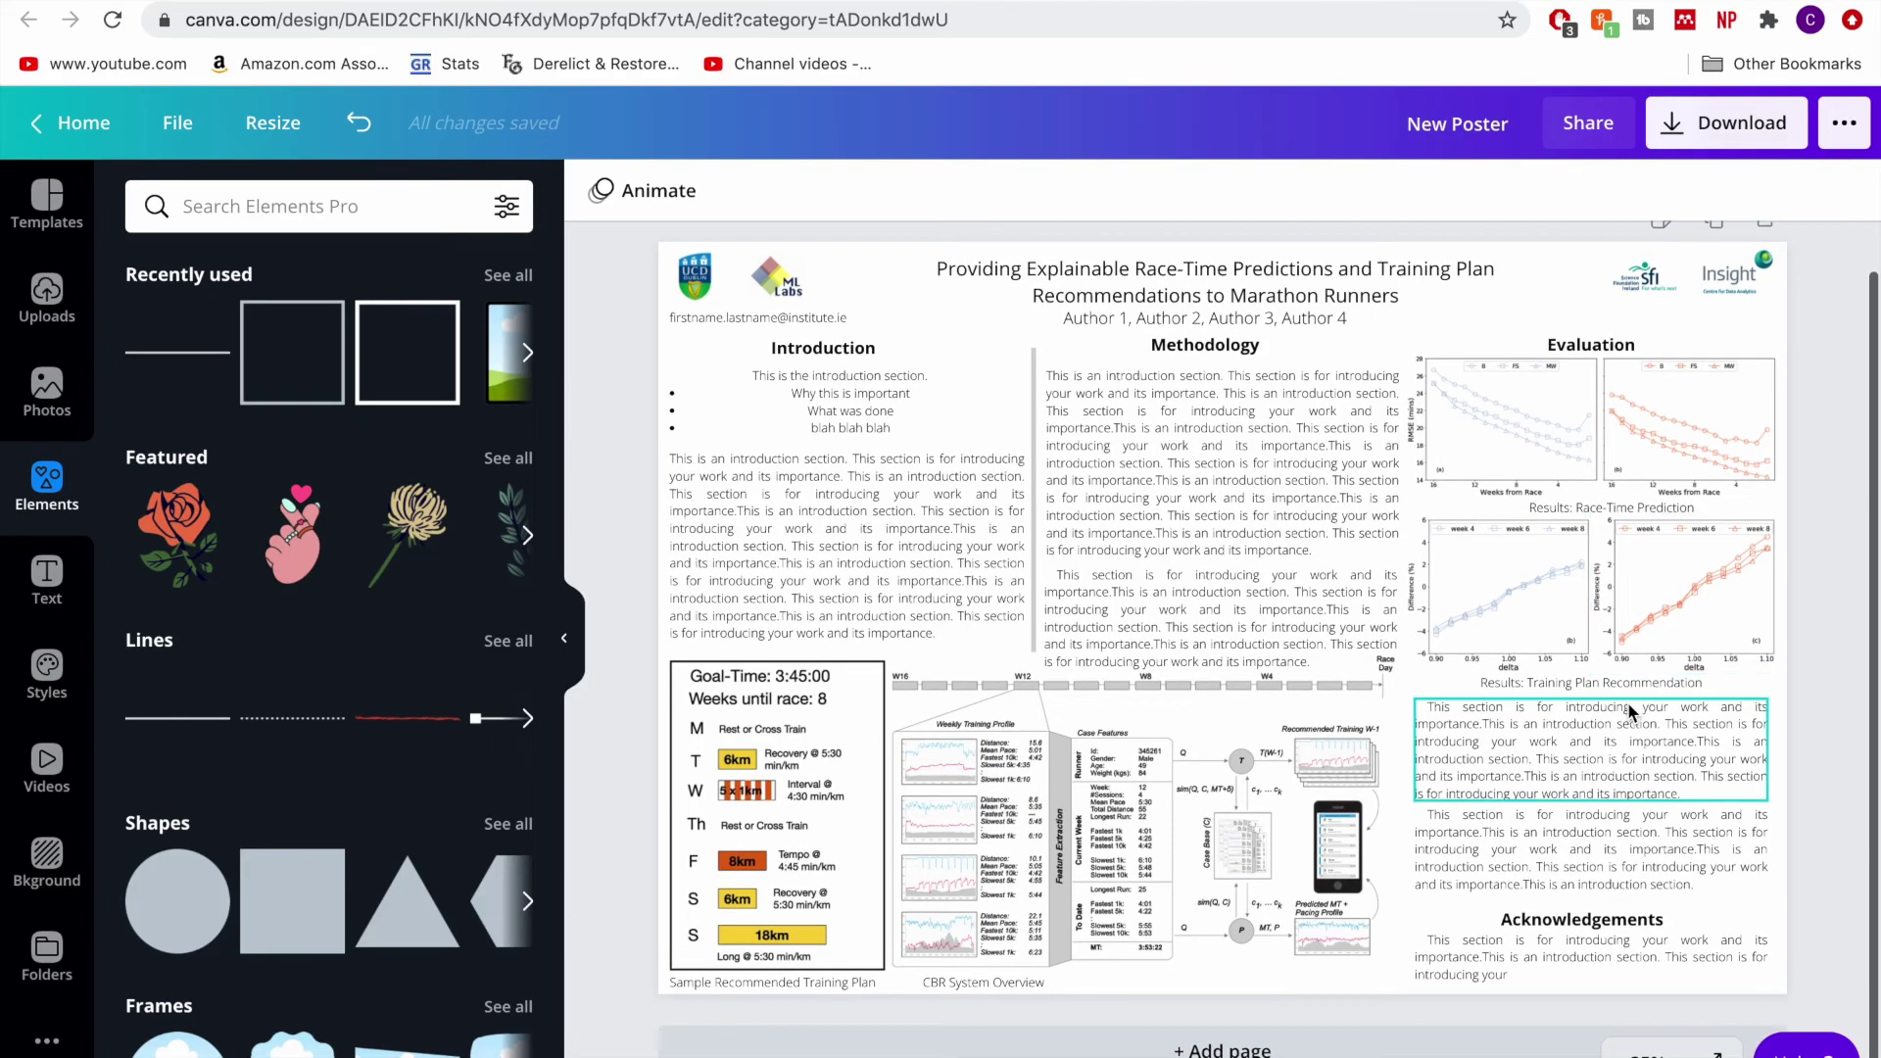
{"action": "scroll", "coordinate": [1630, 712], "scroll_direction": "up", "scroll_amount": 1}
{"action": "scroll", "coordinate": [1631, 712], "scroll_direction": "down", "scroll_amount": 1}
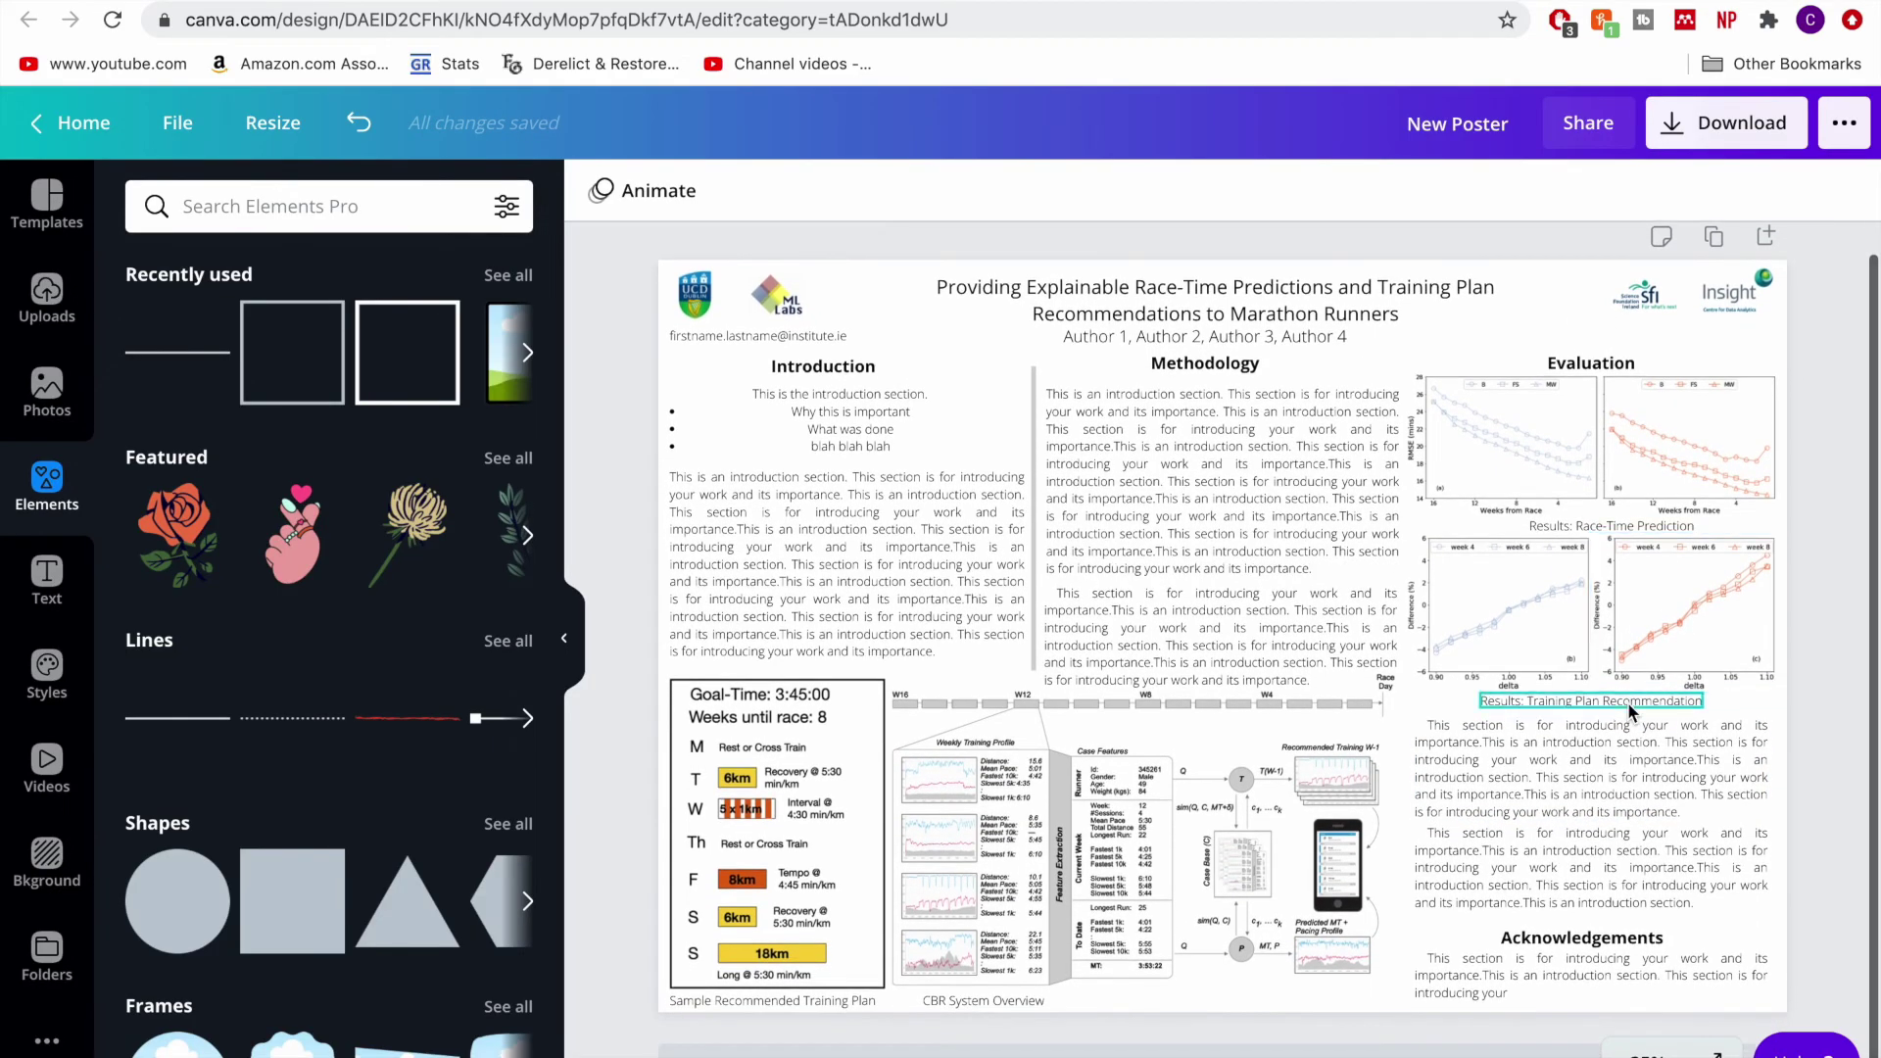
{"action": "left_click", "coordinate": [841, 343]}
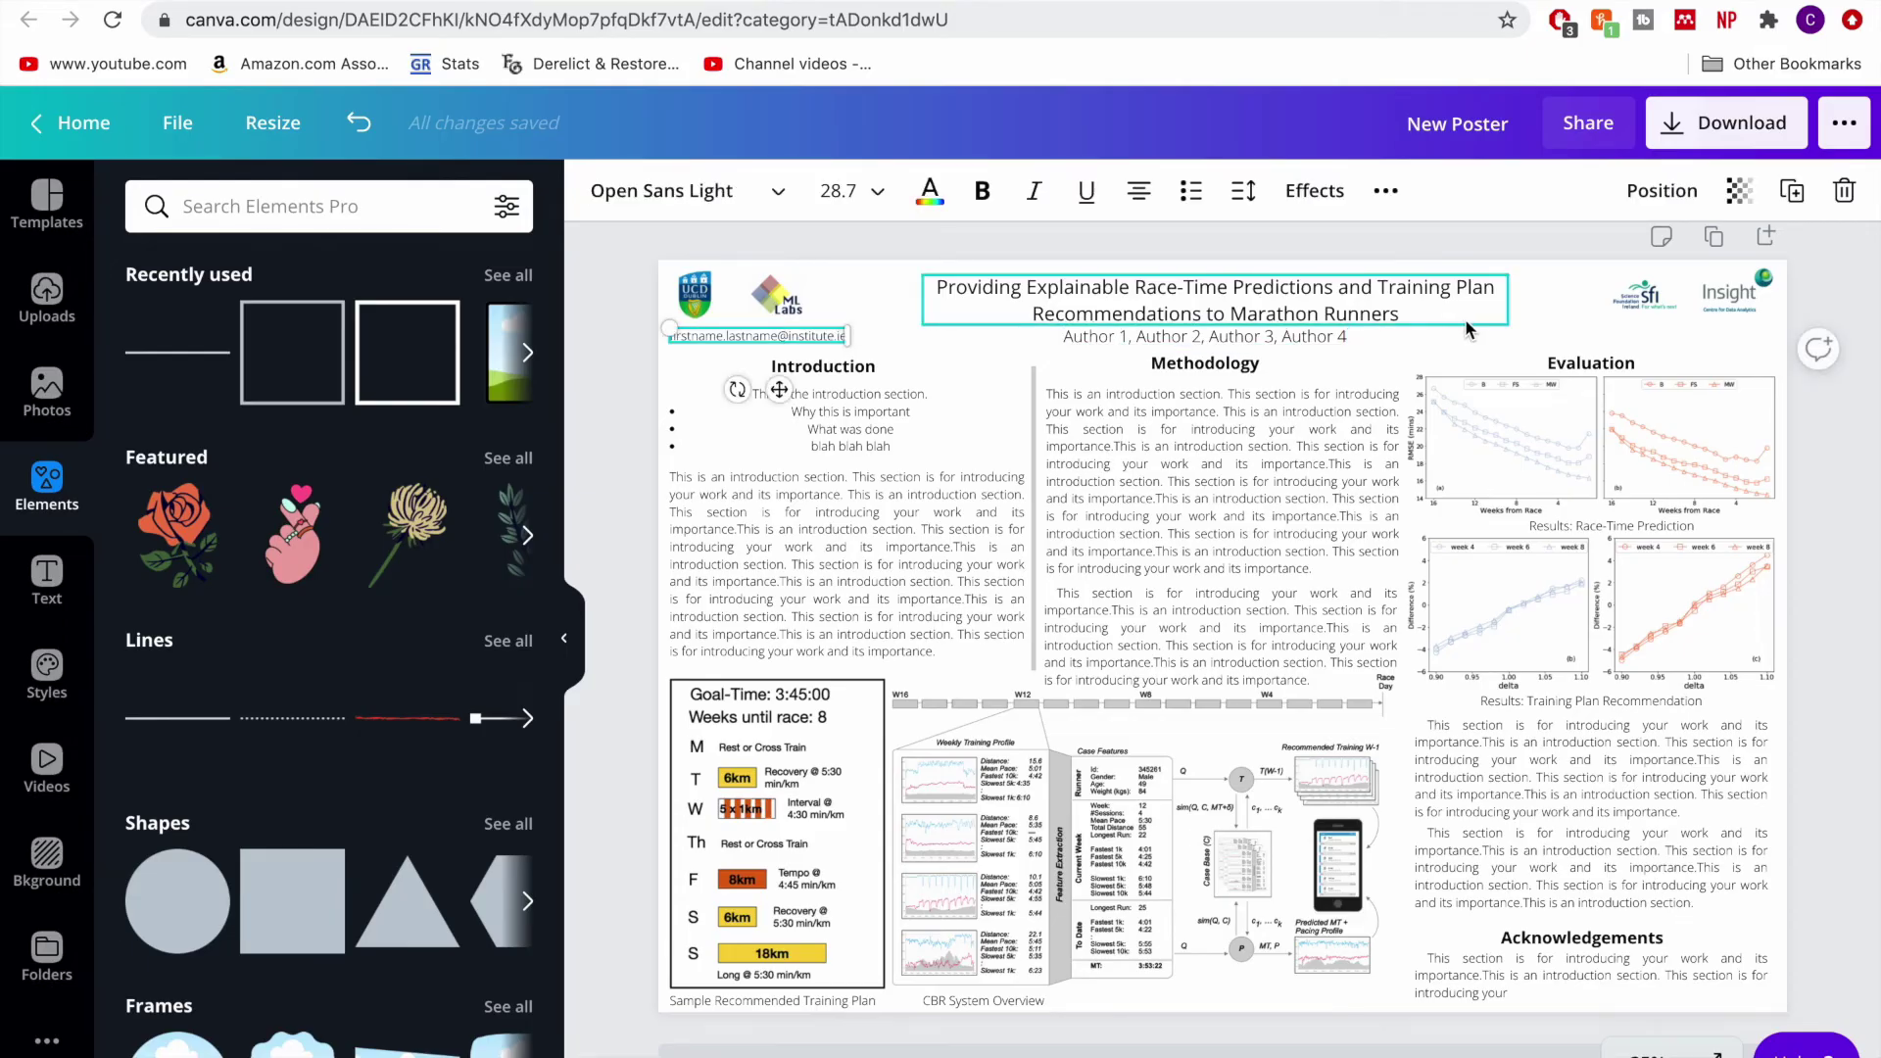
{"action": "left_click_drag", "start_coordinate": [824, 342], "coordinate": [1734, 343]}
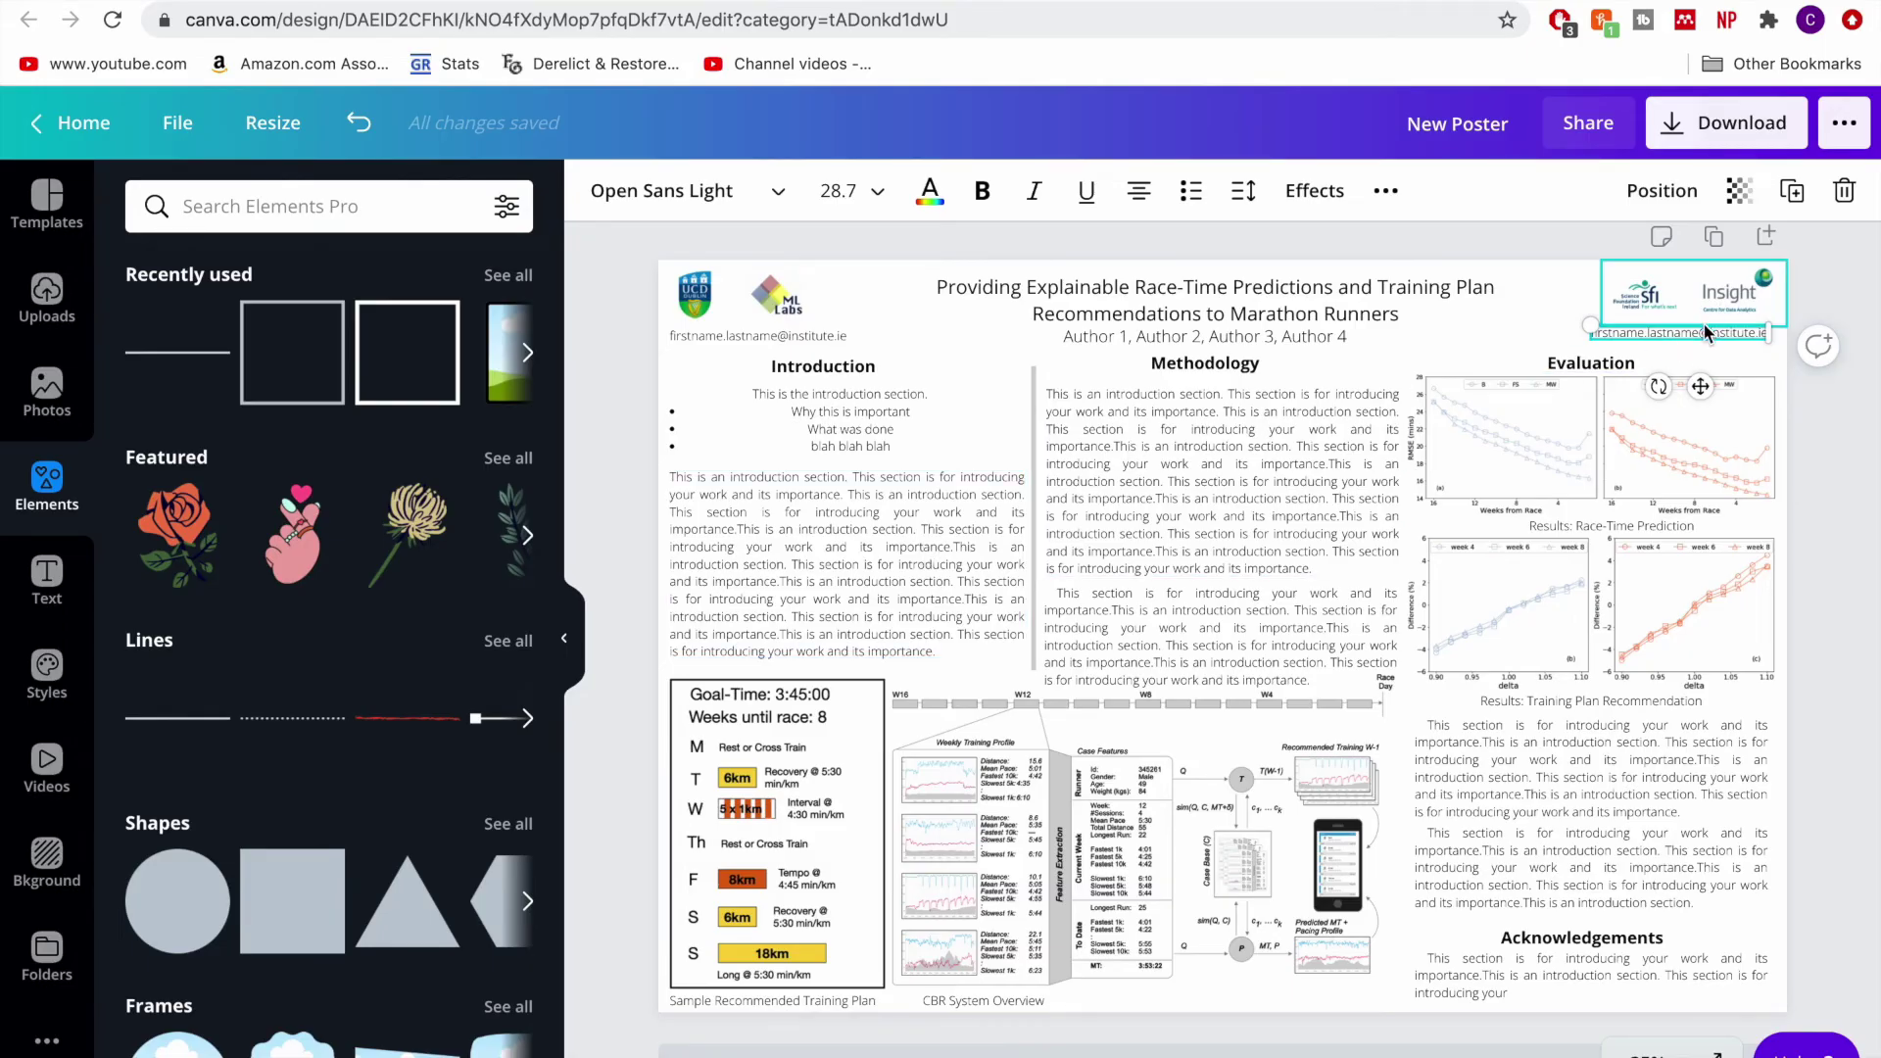
{"action": "left_click_drag", "start_coordinate": [1702, 340], "coordinate": [1715, 345]}
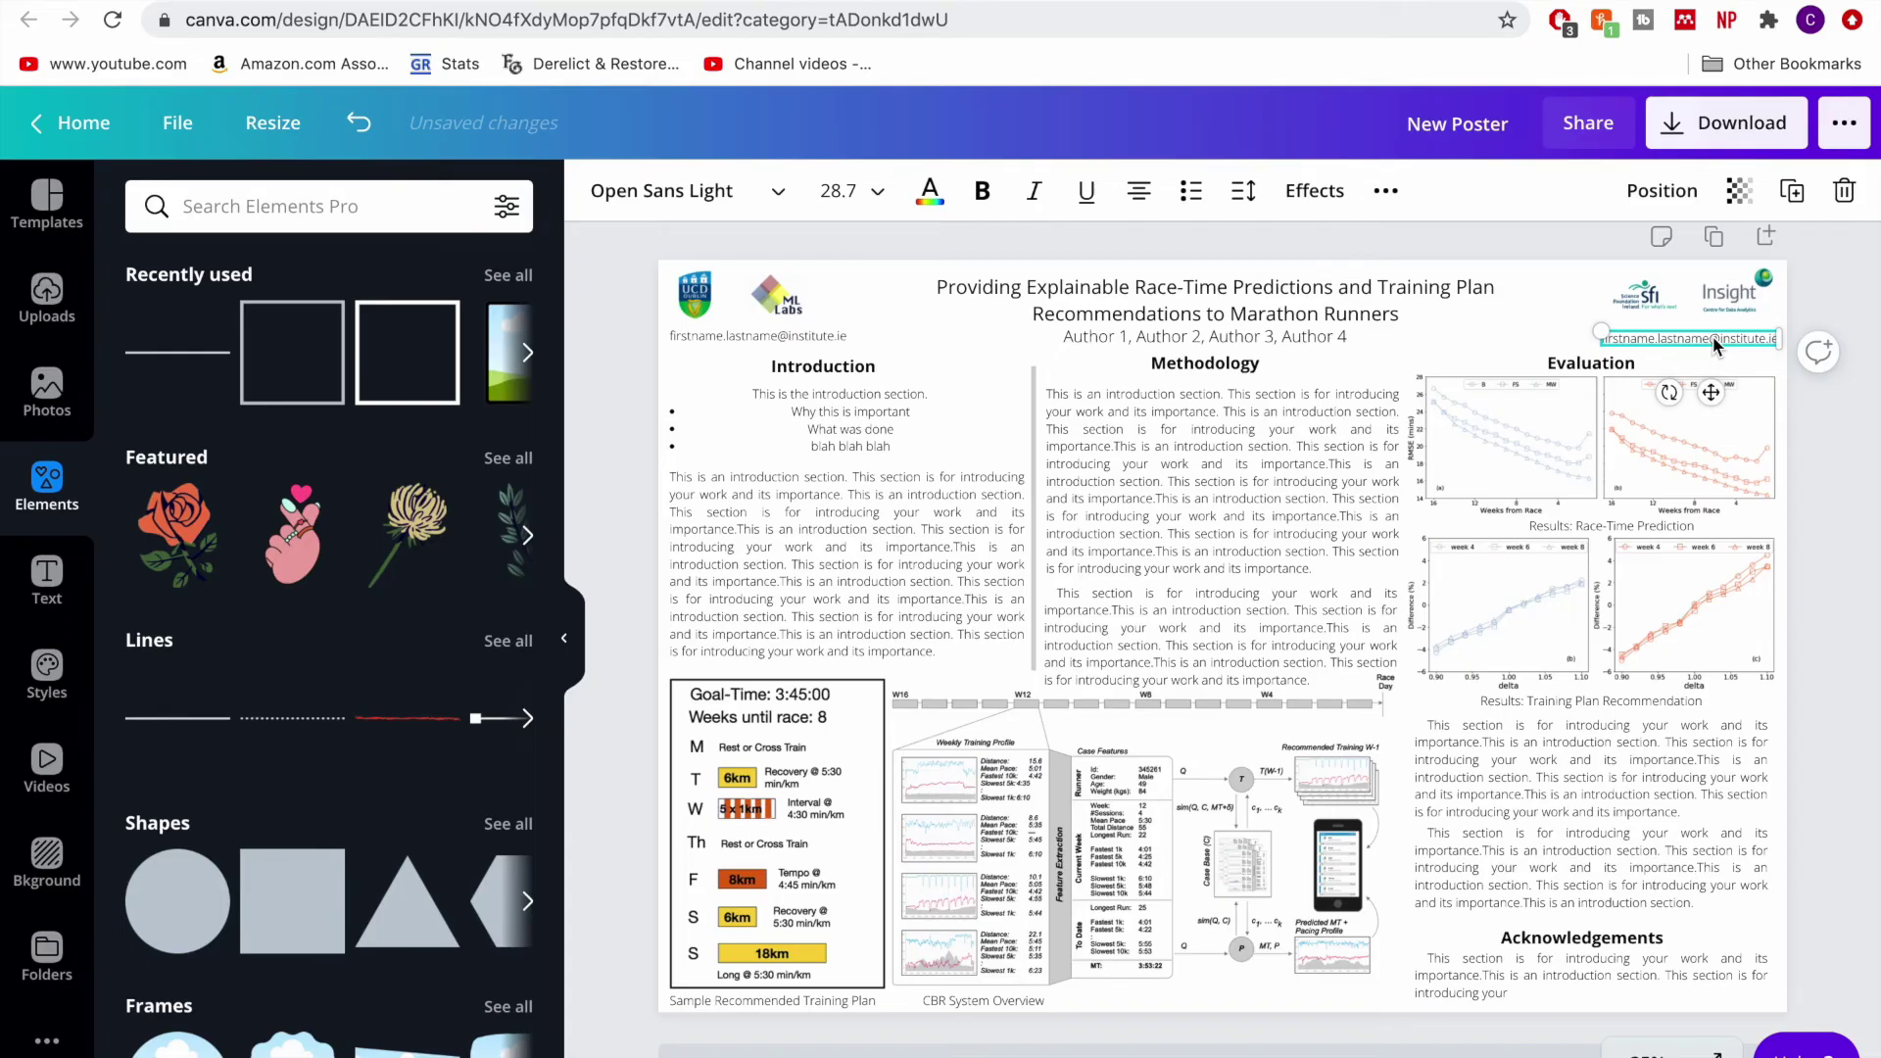
{"action": "left_click_drag", "start_coordinate": [1220, 919], "coordinate": [1226, 916]}
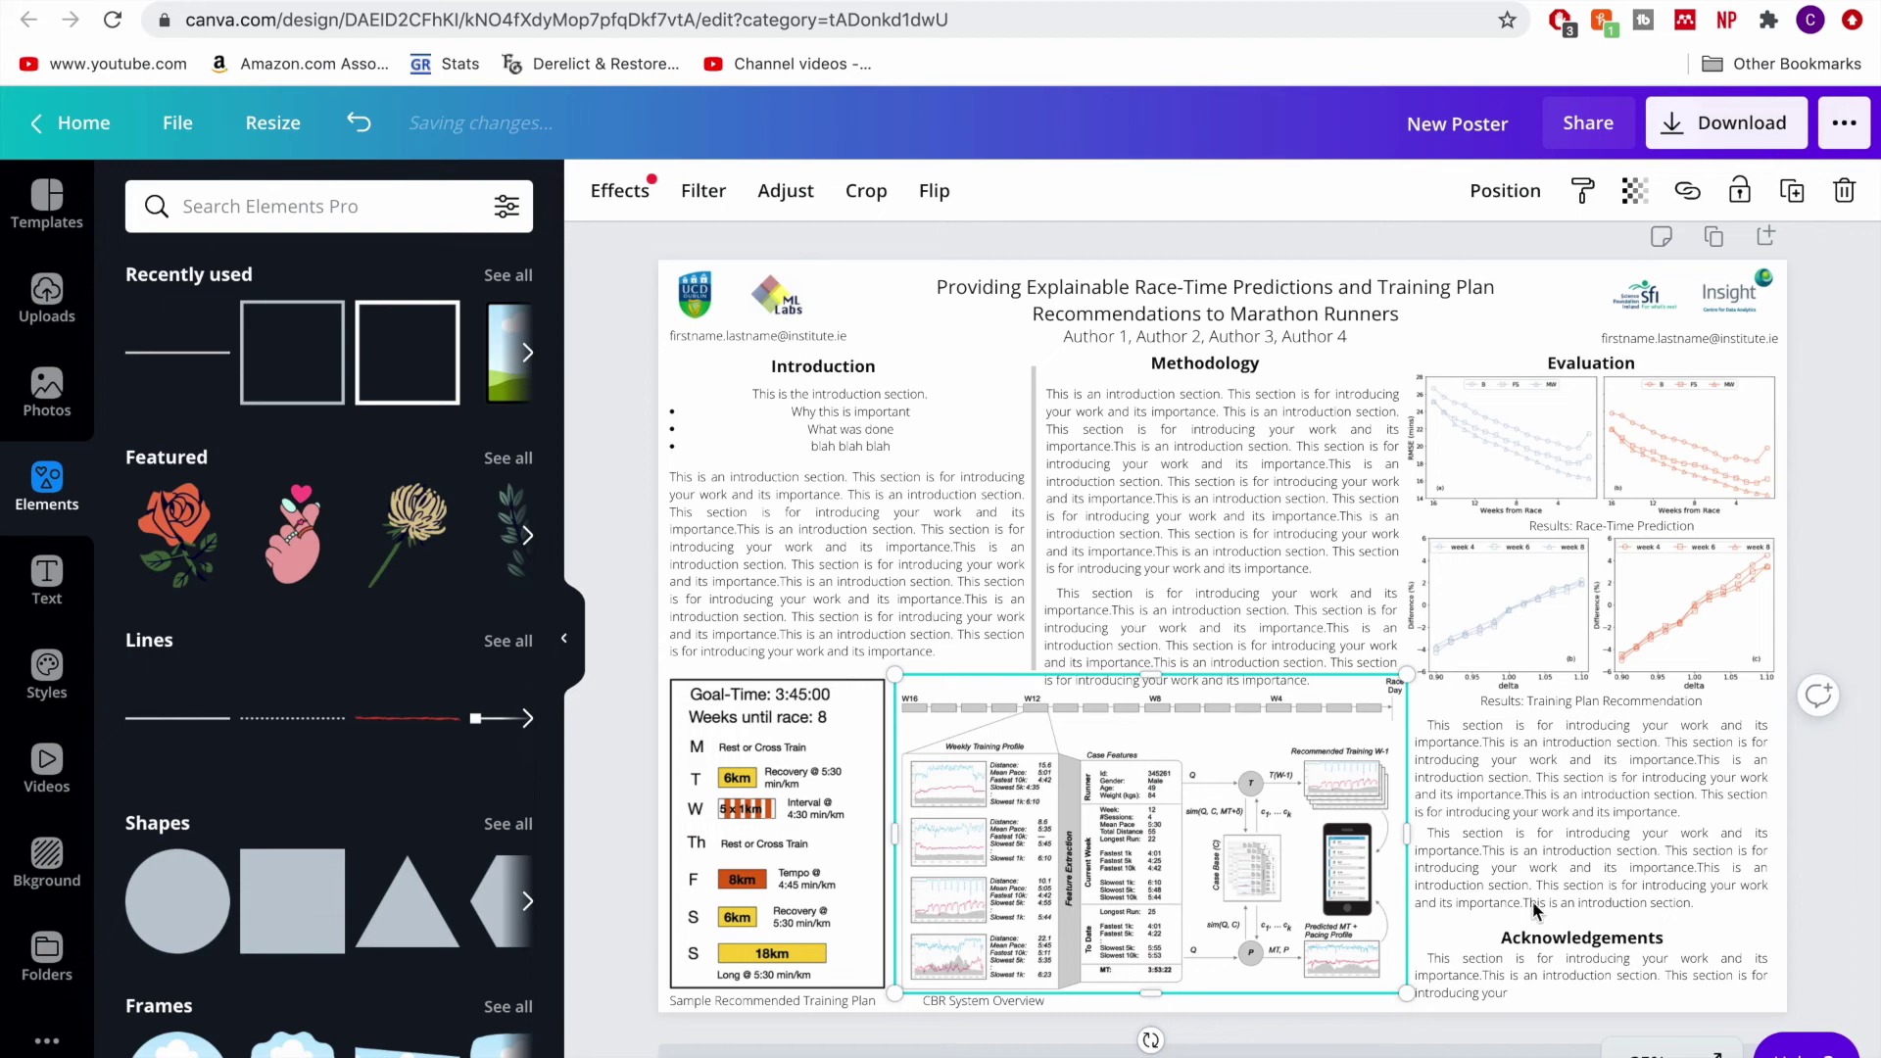
{"action": "left_click", "coordinate": [1849, 813]}
- Replace the top-right email text with 'Conference Information 2020' and 'Location'
{"action": "scroll", "coordinate": [1464, 681], "scroll_direction": "down", "scroll_amount": 1}
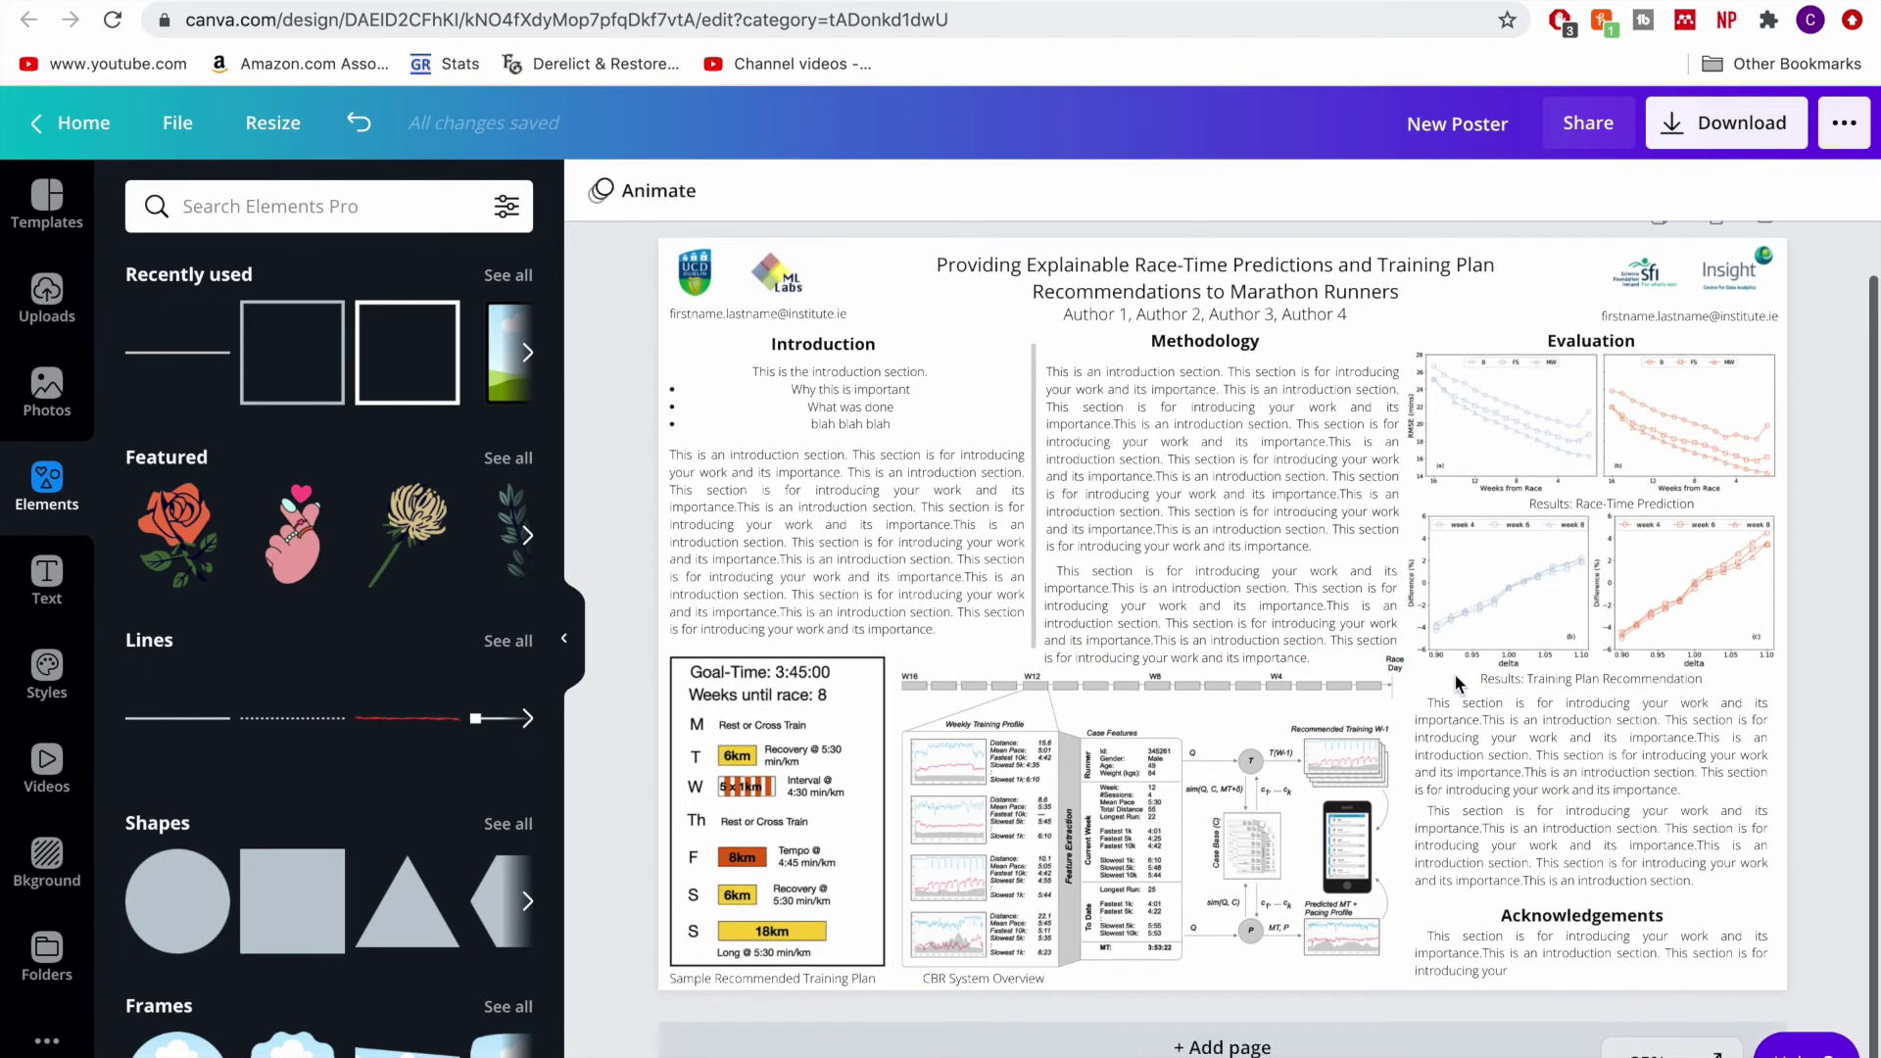
{"action": "scroll", "coordinate": [1465, 682], "scroll_direction": "up", "scroll_amount": 2}
{"action": "left_click", "coordinate": [1671, 373]}
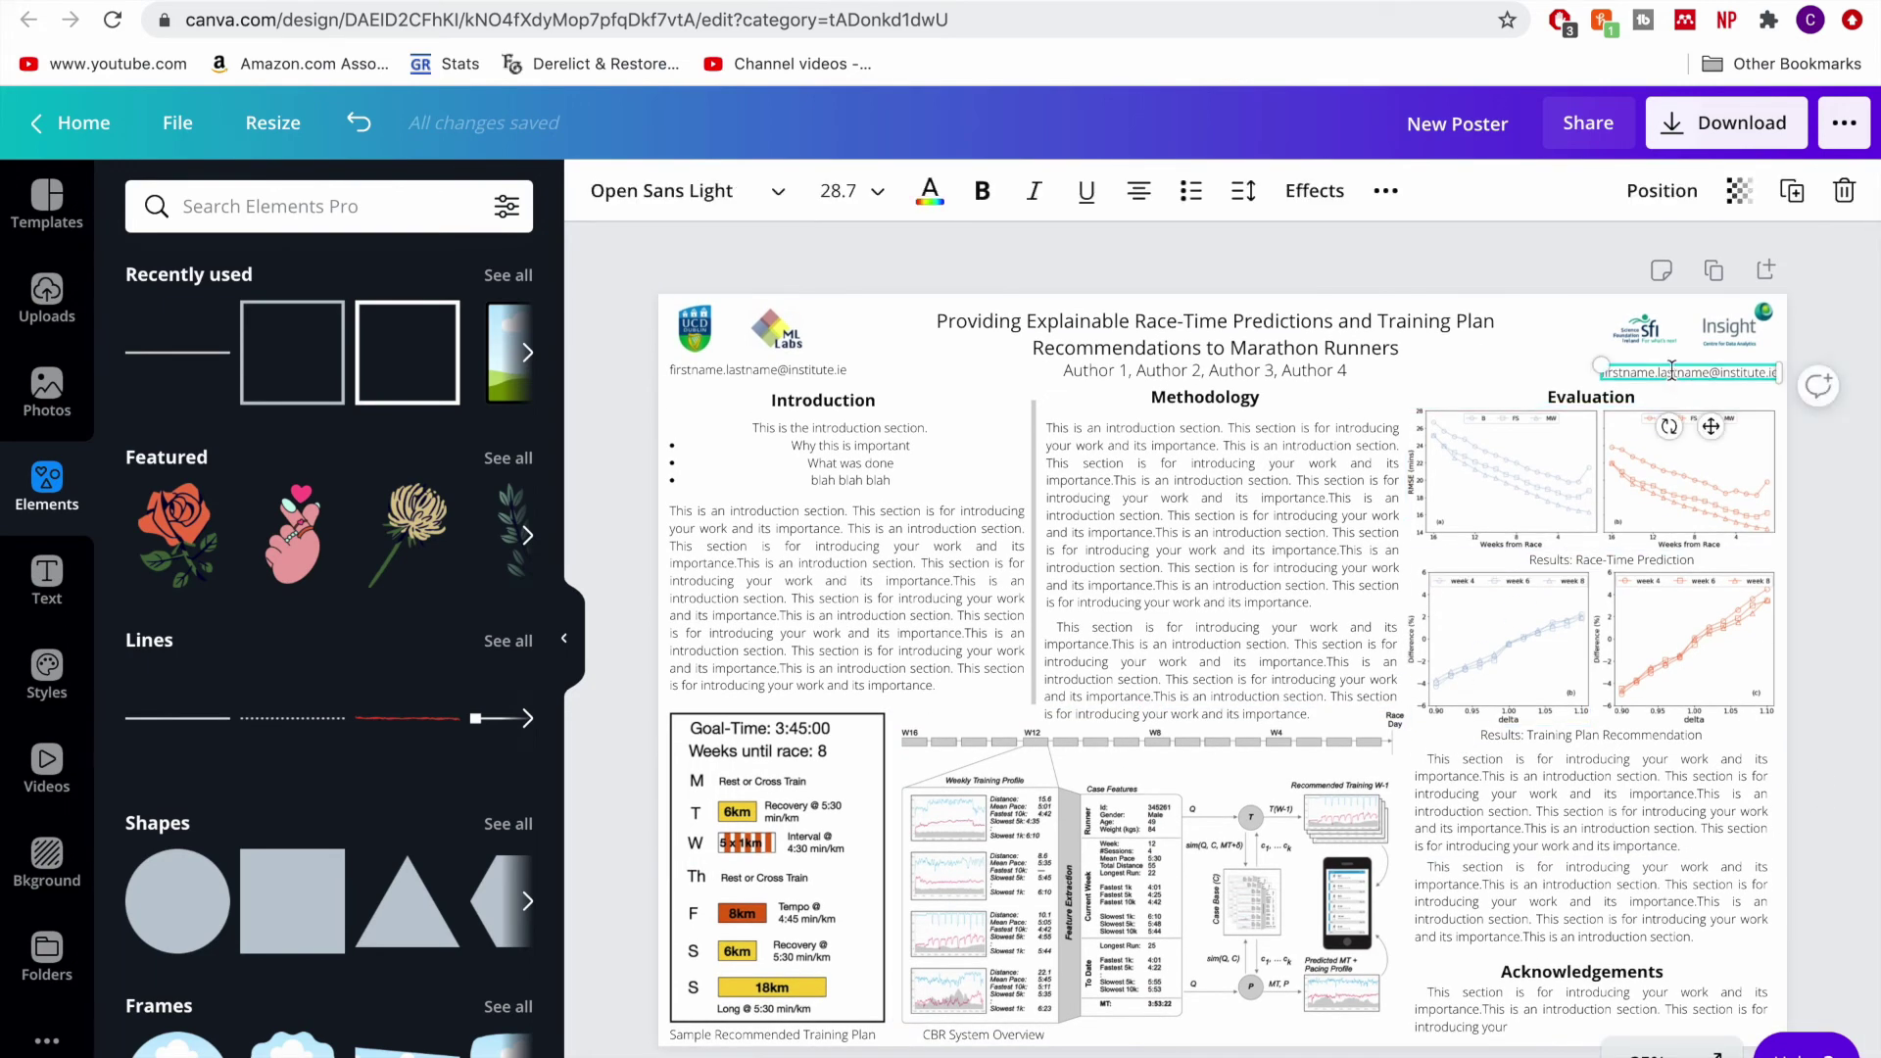
{"action": "left_click", "coordinate": [1671, 372]}
{"action": "type", "text": "Confe"}
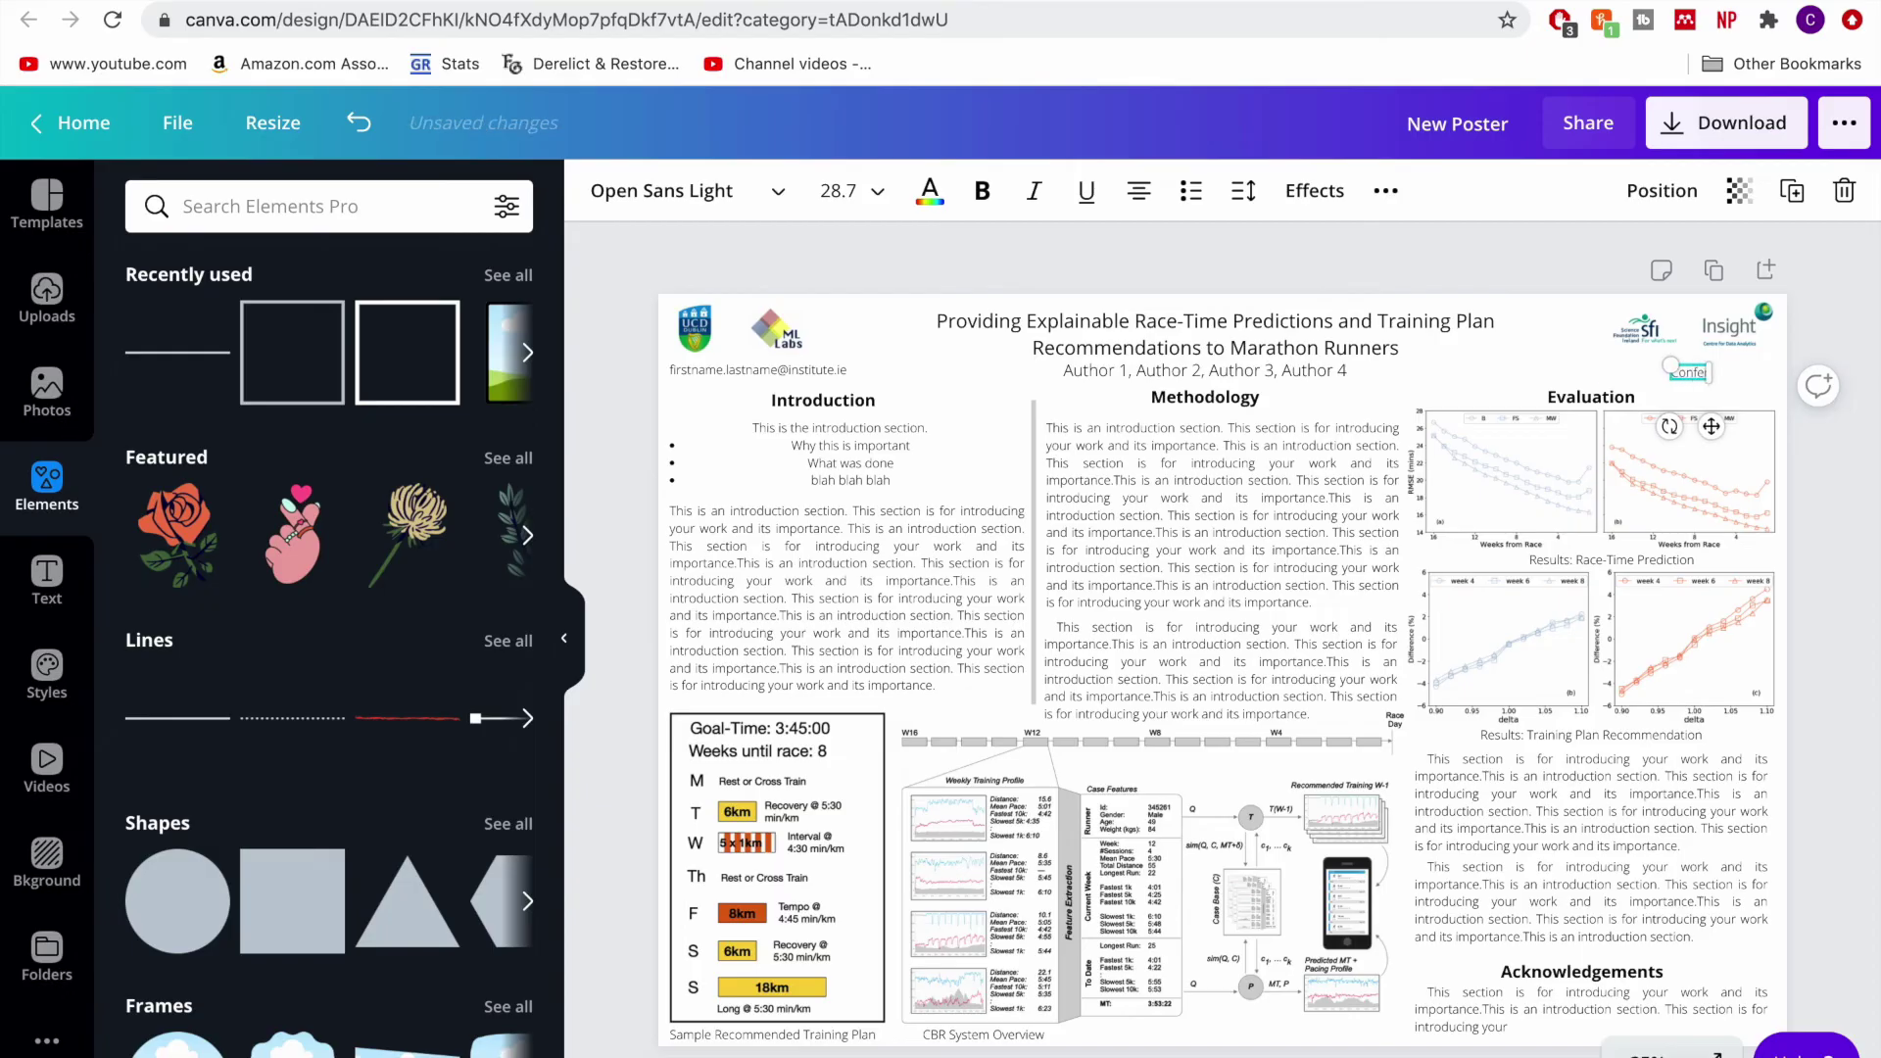
{"action": "type", "text": "rence Cnline"}
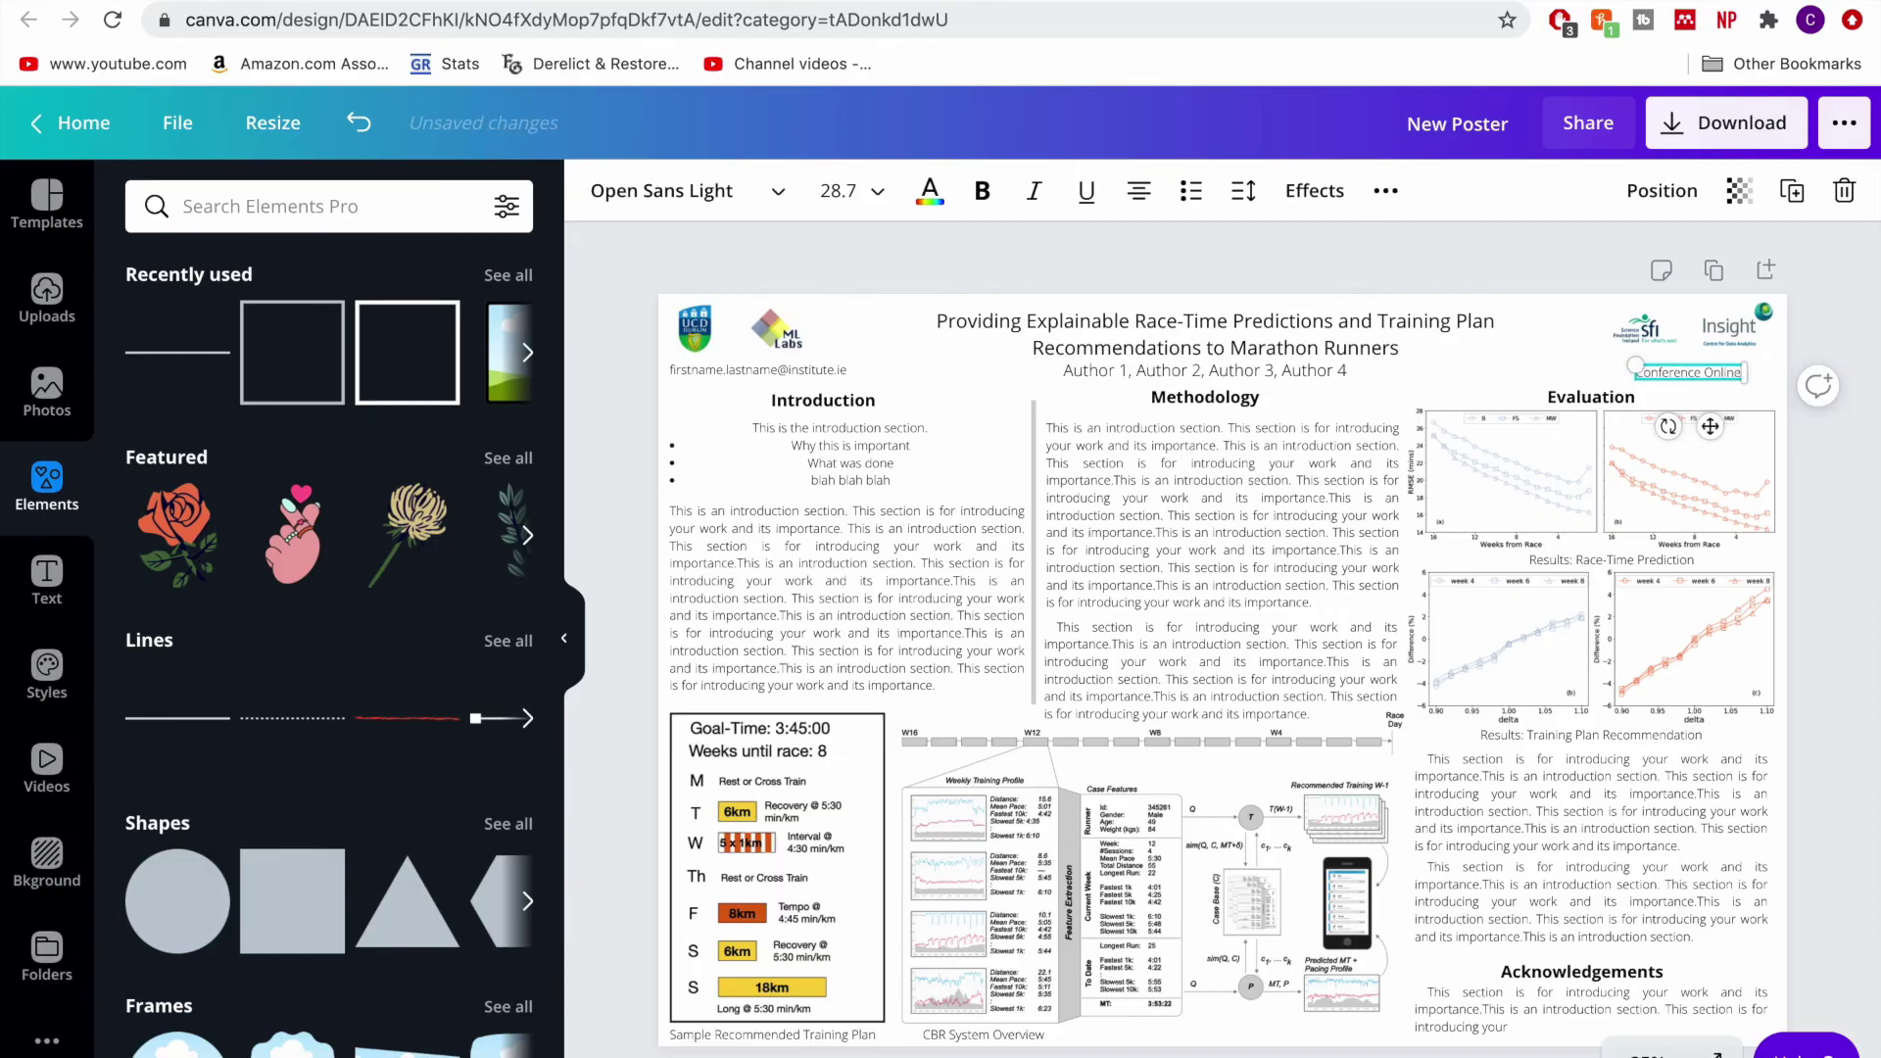
{"action": "key", "text": "BackSpace"}
{"action": "key", "text": "BackSpace"}
{"action": "key", "text": "BackSpace"}
{"action": "key", "text": "BackSpace"}
{"action": "key", "text": "BackSpace"}
{"action": "key", "text": "BackSpace"}
{"action": "type", "text": "Information"}
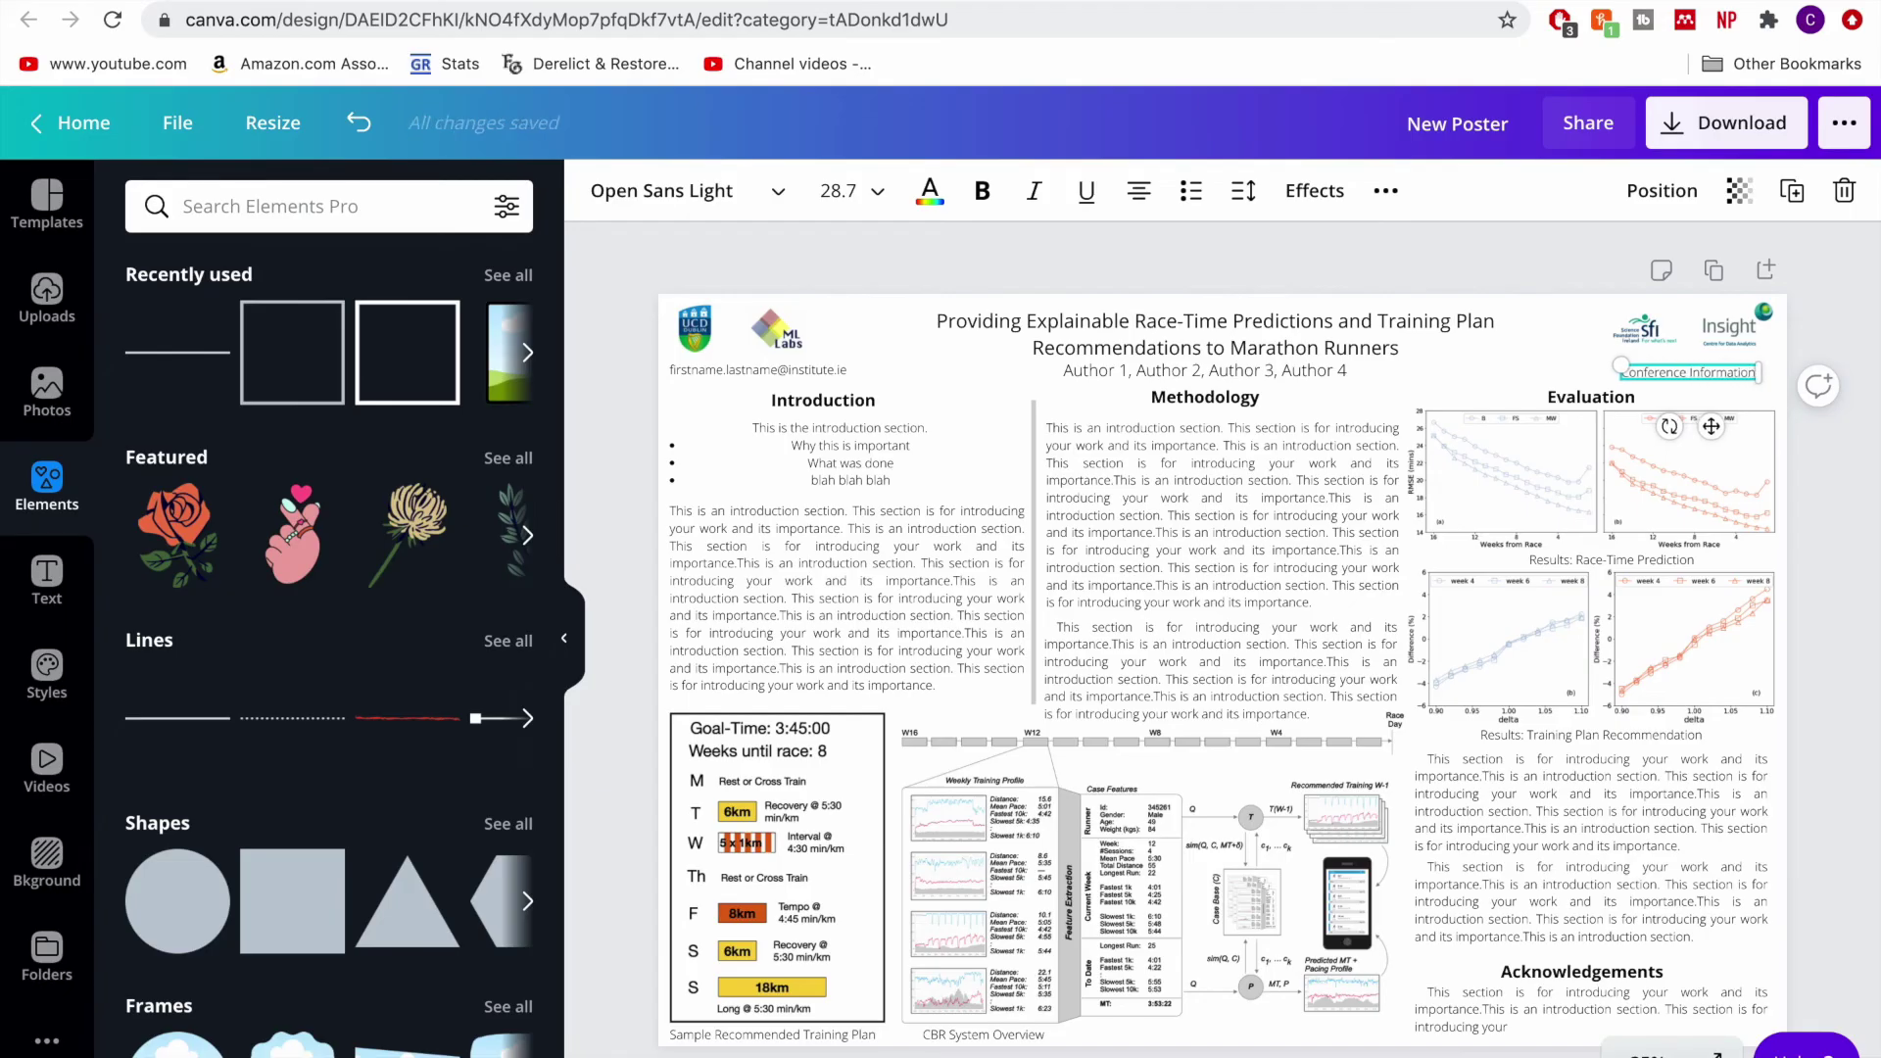
{"action": "type", "text": " 2020"}
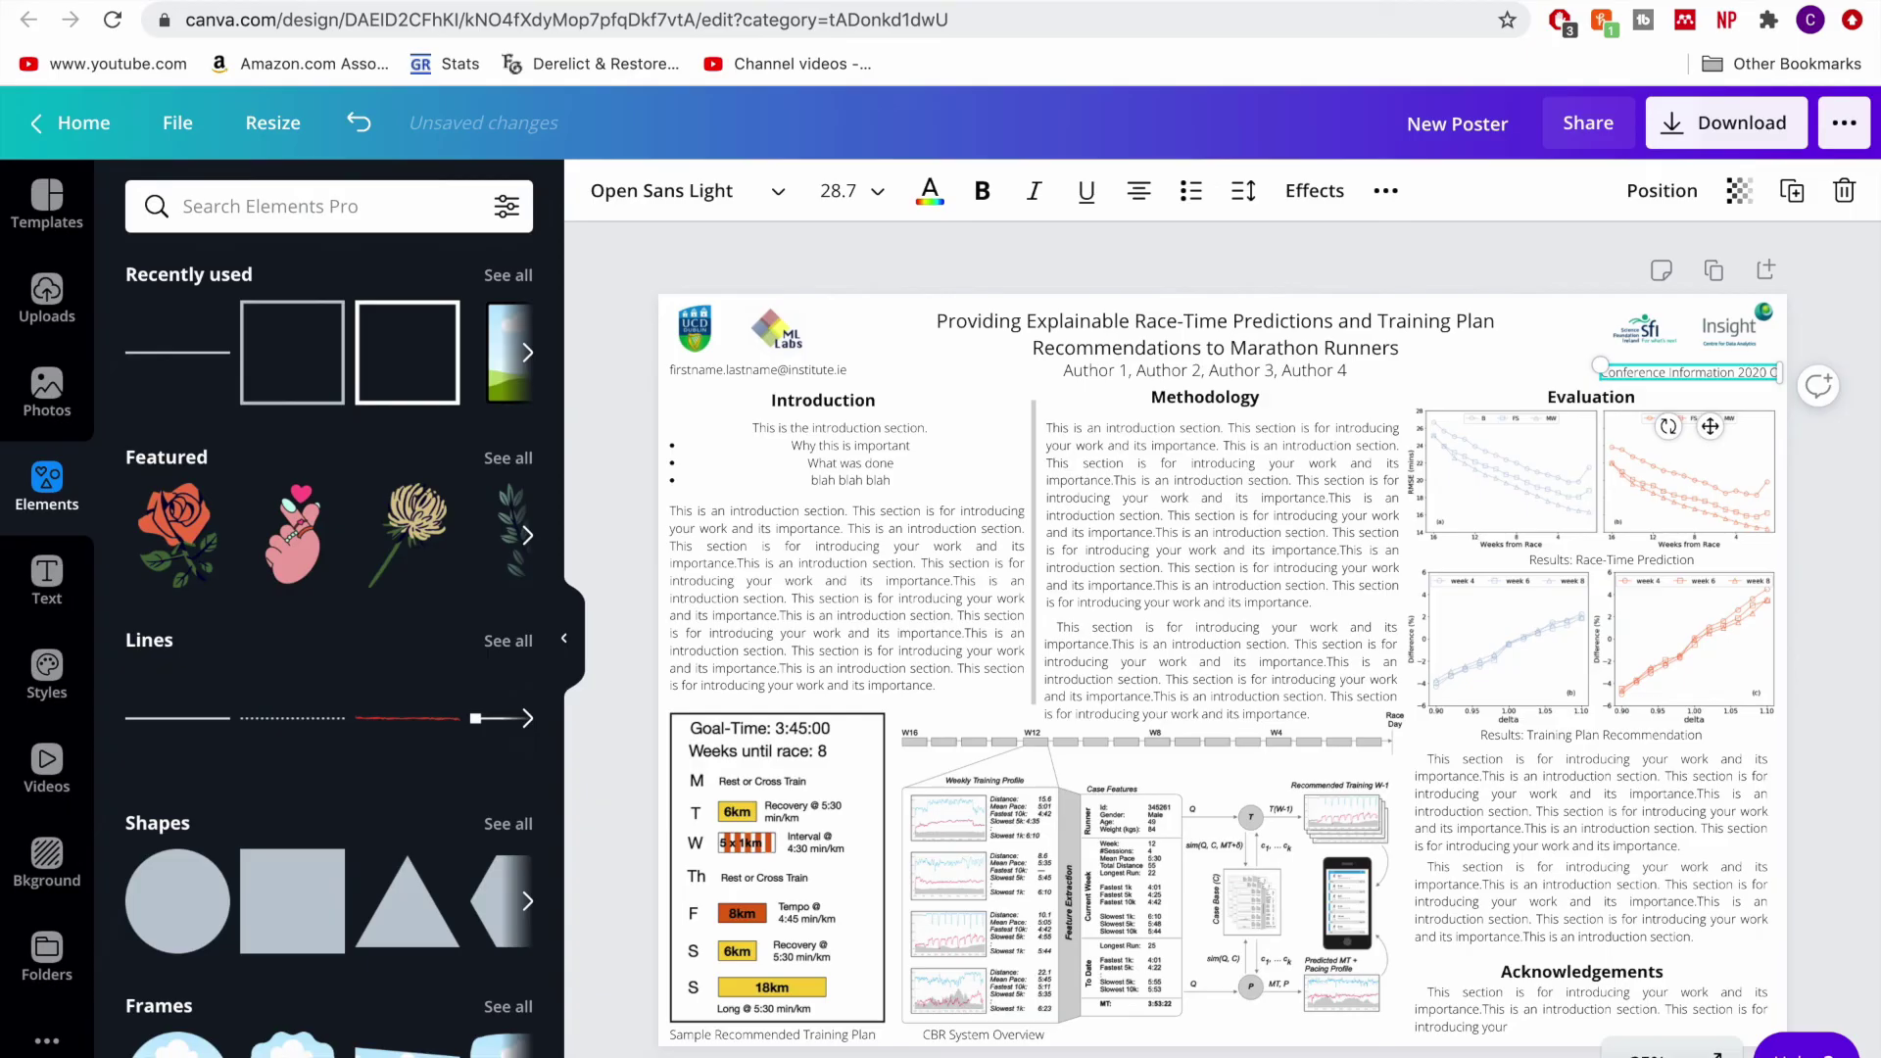
{"action": "key", "text": "Return"}
{"action": "type", "text": "Location"}
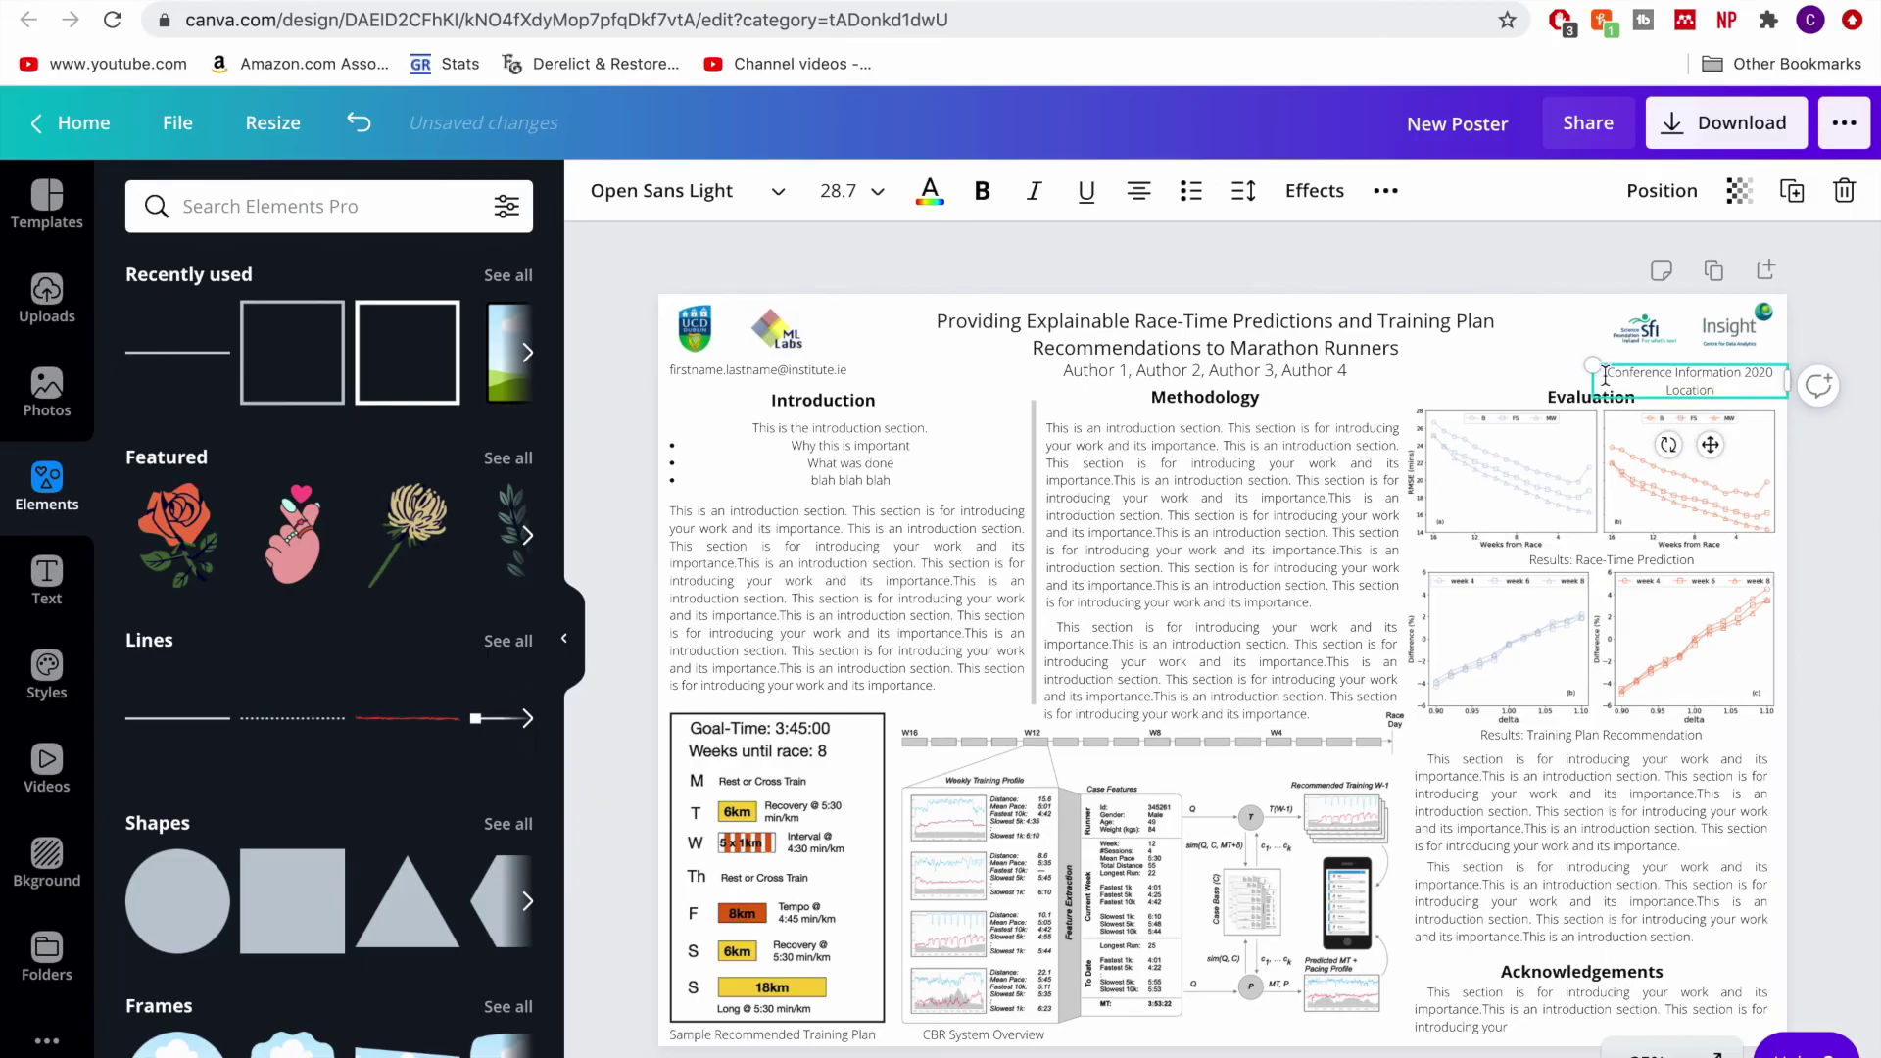
- Widen the conference text box so the details fit on one line
{"action": "left_click", "coordinate": [1567, 348]}
{"action": "left_click", "coordinate": [1662, 379]}
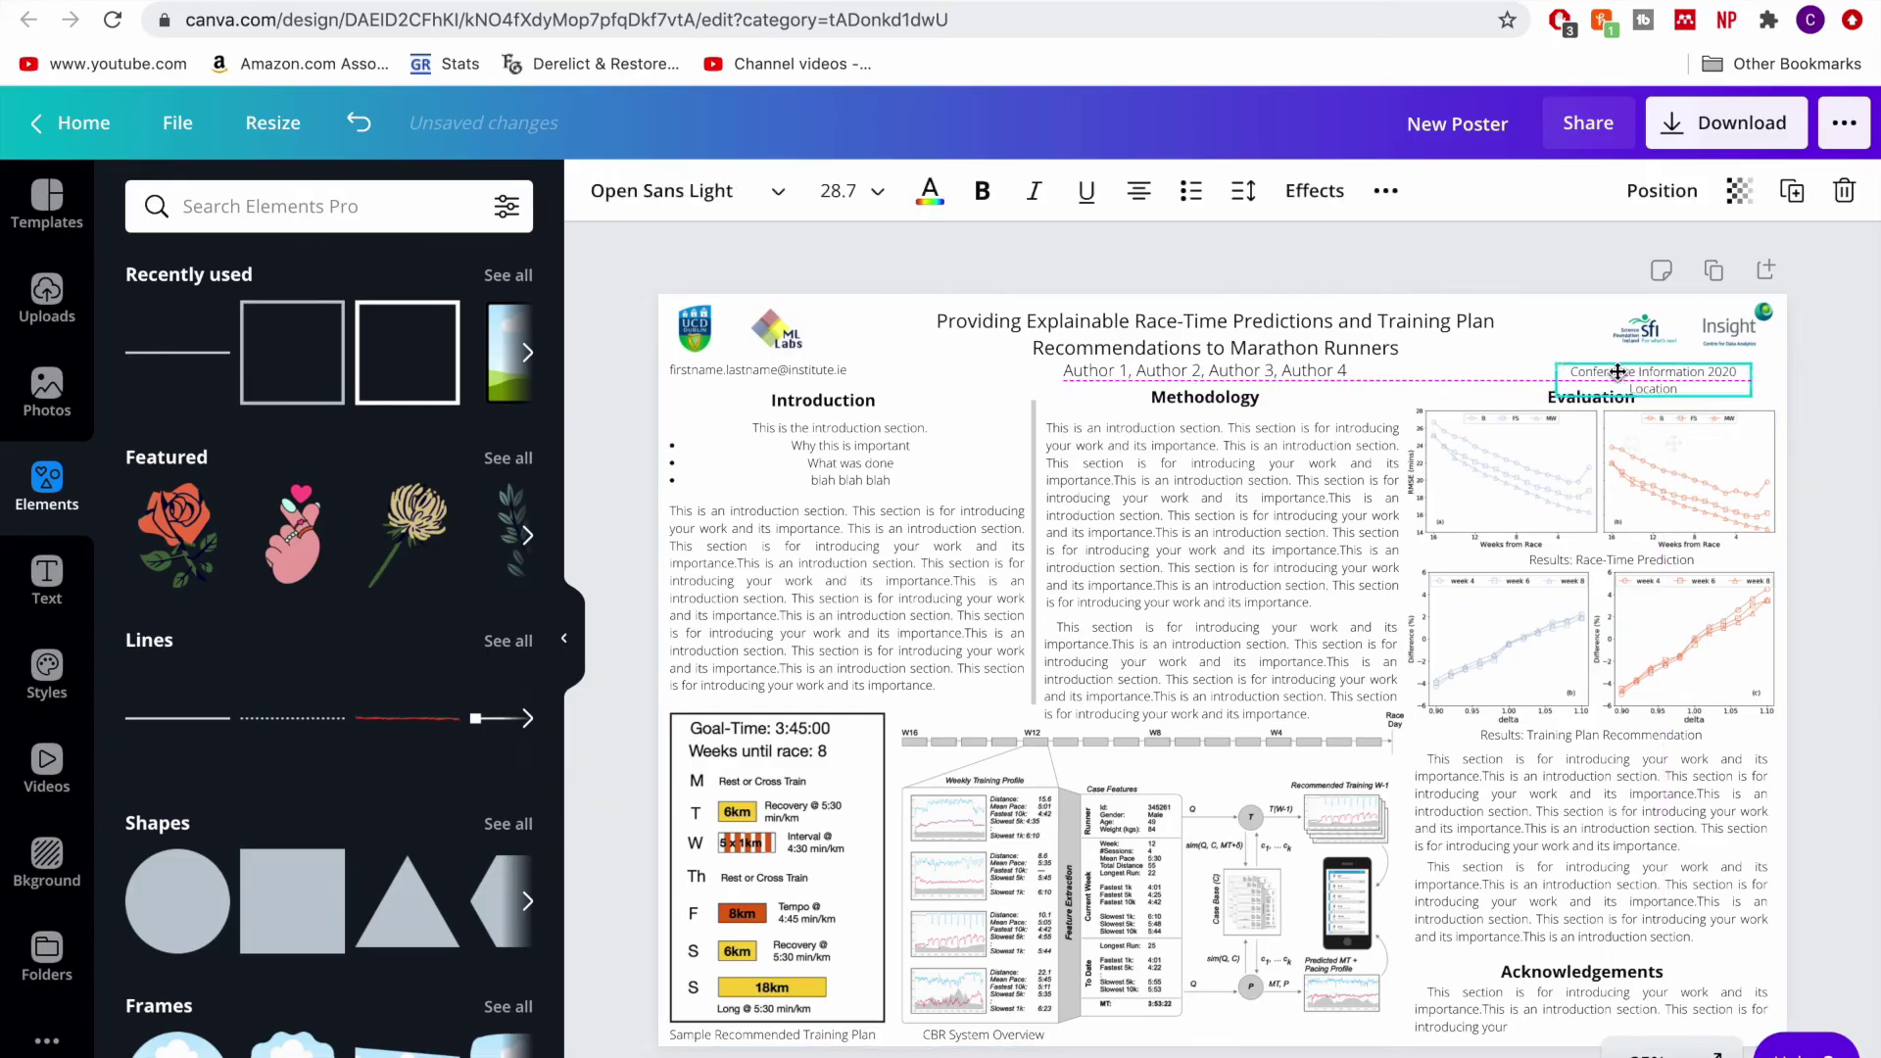
{"action": "left_click_drag", "start_coordinate": [1786, 382], "coordinate": [1773, 369]}
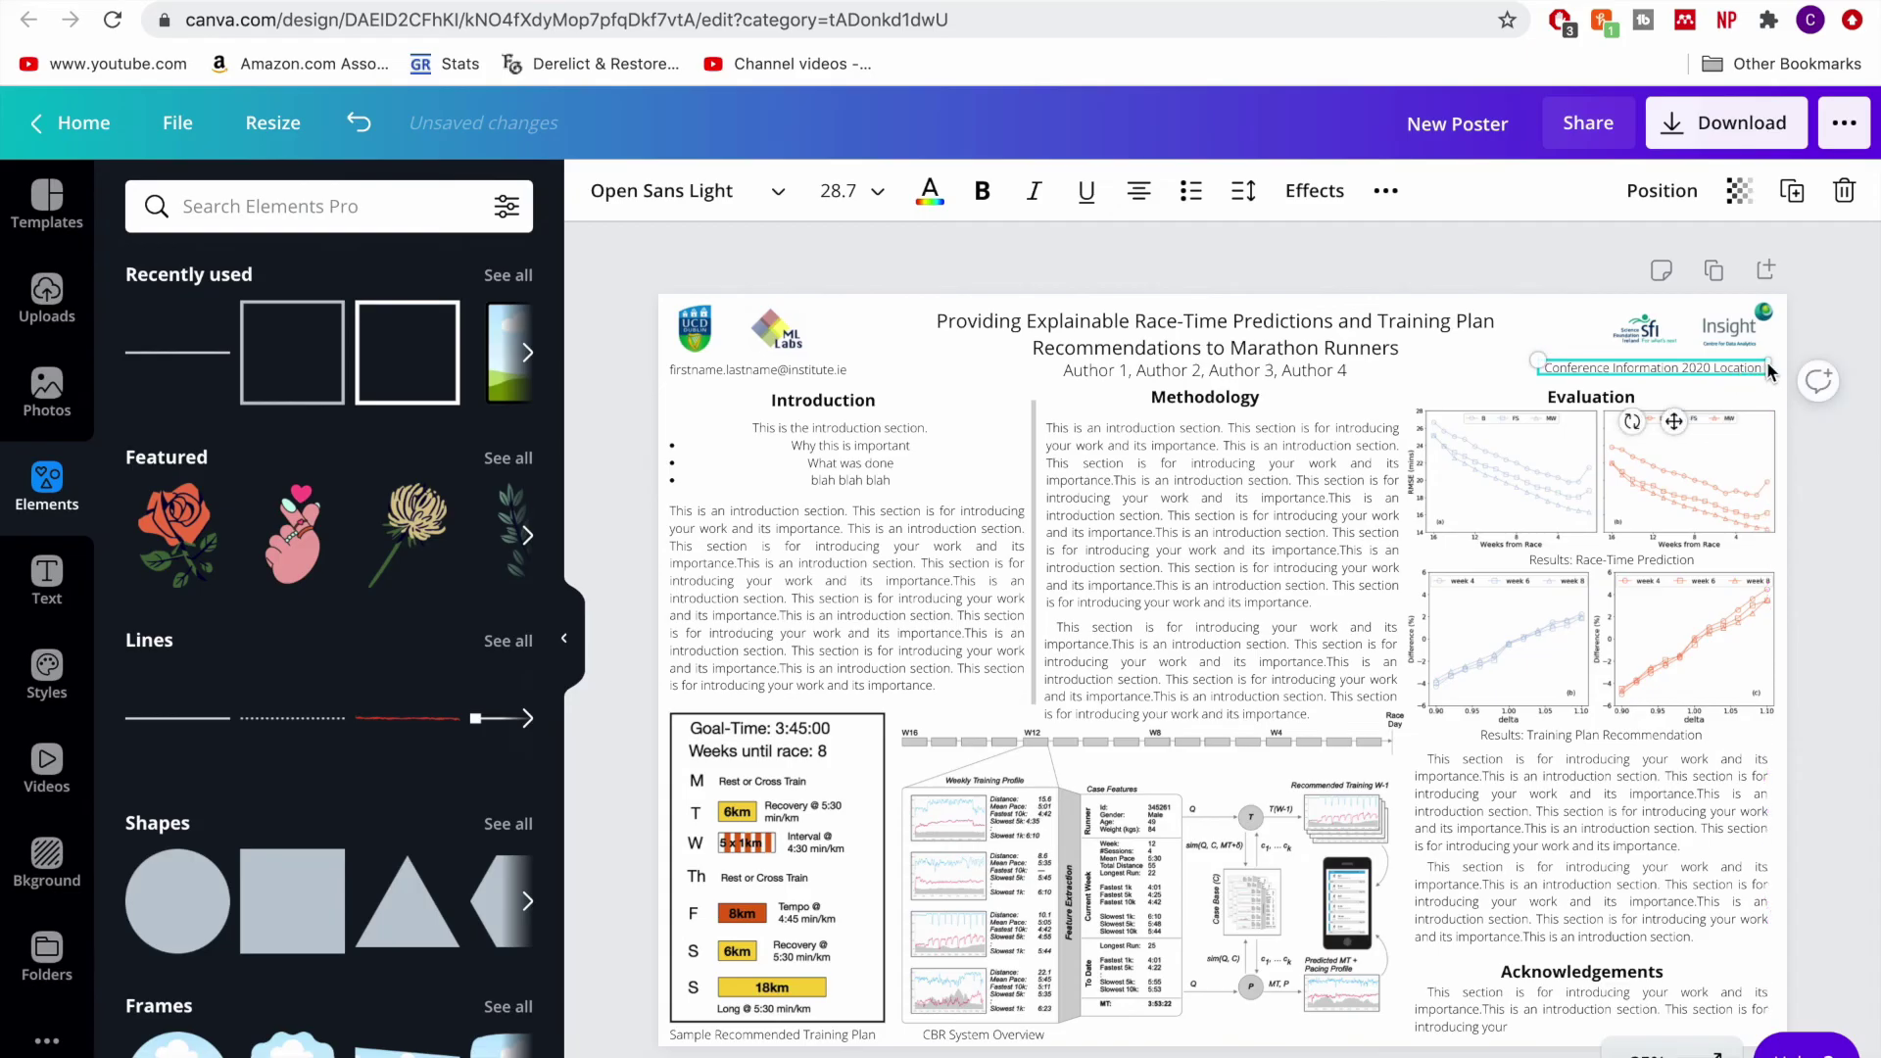
{"action": "left_click", "coordinate": [1731, 393]}
{"action": "left_click", "coordinate": [1724, 372]}
{"action": "left_click", "coordinate": [1858, 351]}
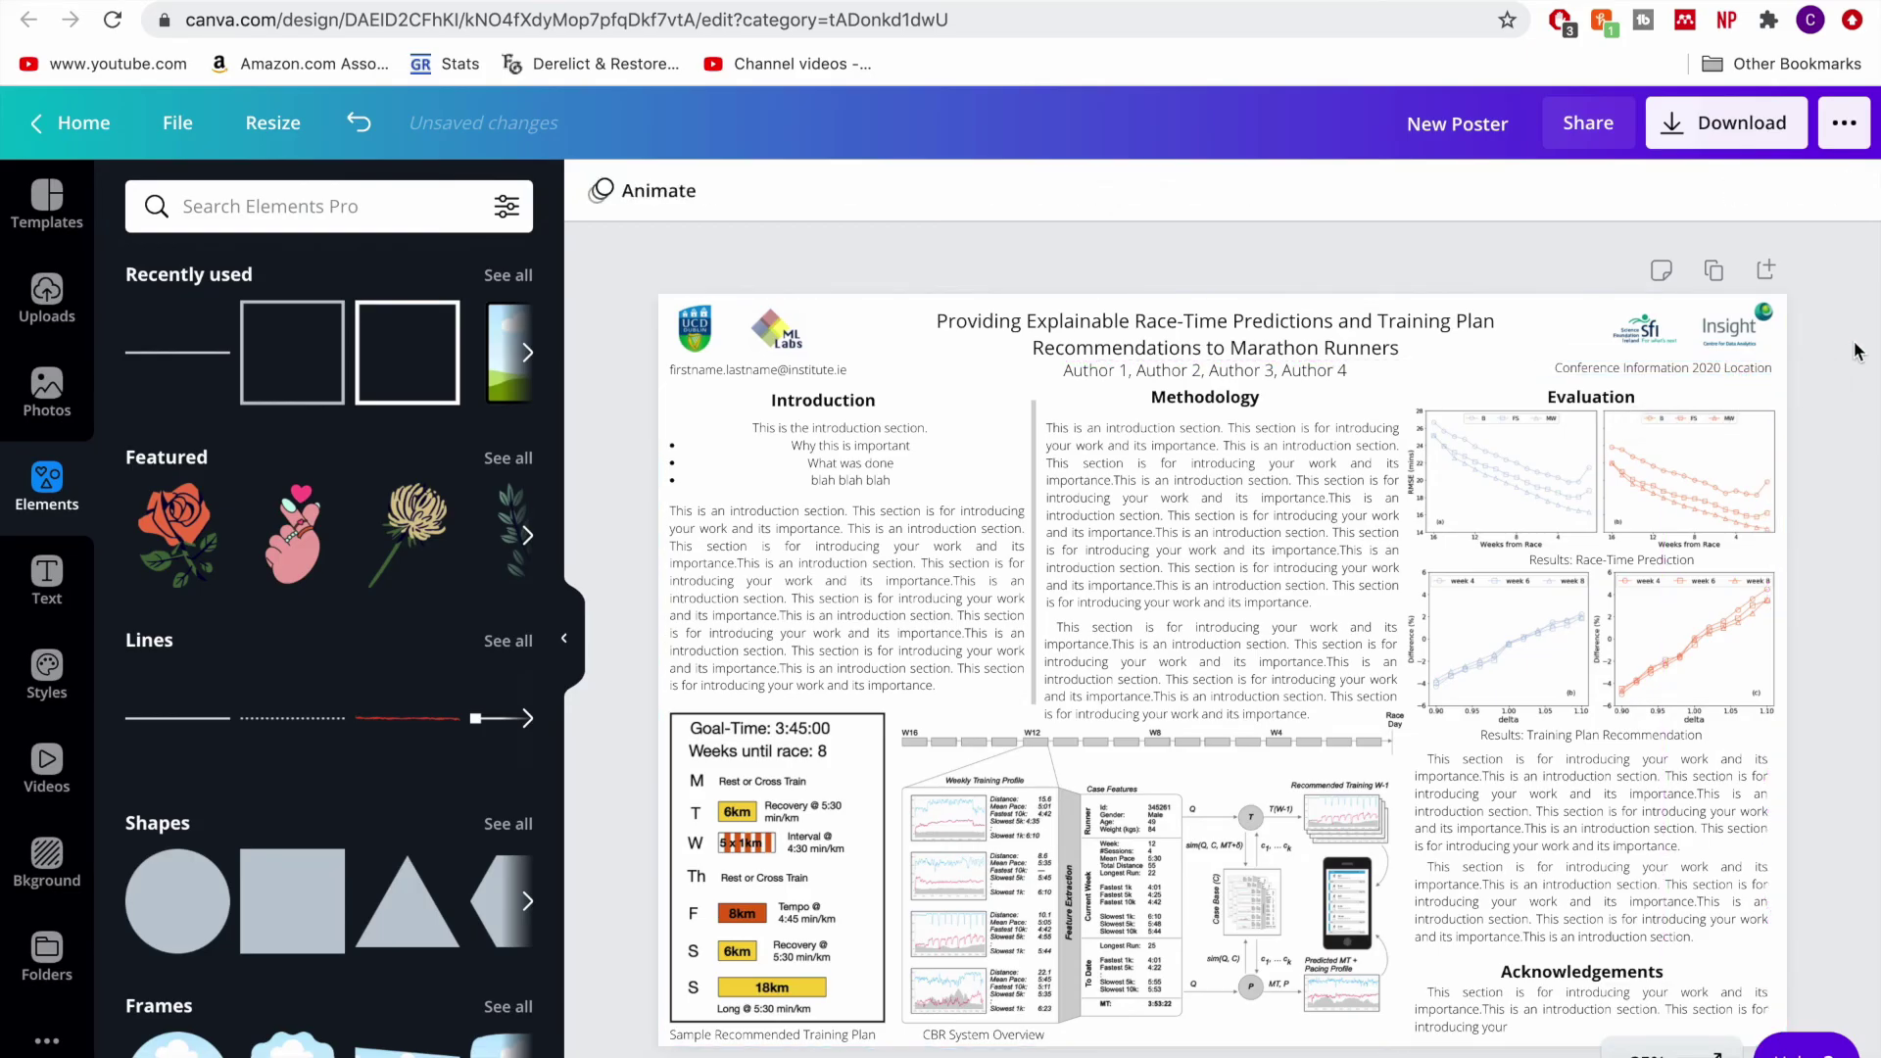
{"action": "scroll", "coordinate": [1542, 697], "scroll_direction": "down", "scroll_amount": 1}
{"action": "scroll", "coordinate": [1538, 699], "scroll_direction": "up", "scroll_amount": 1}
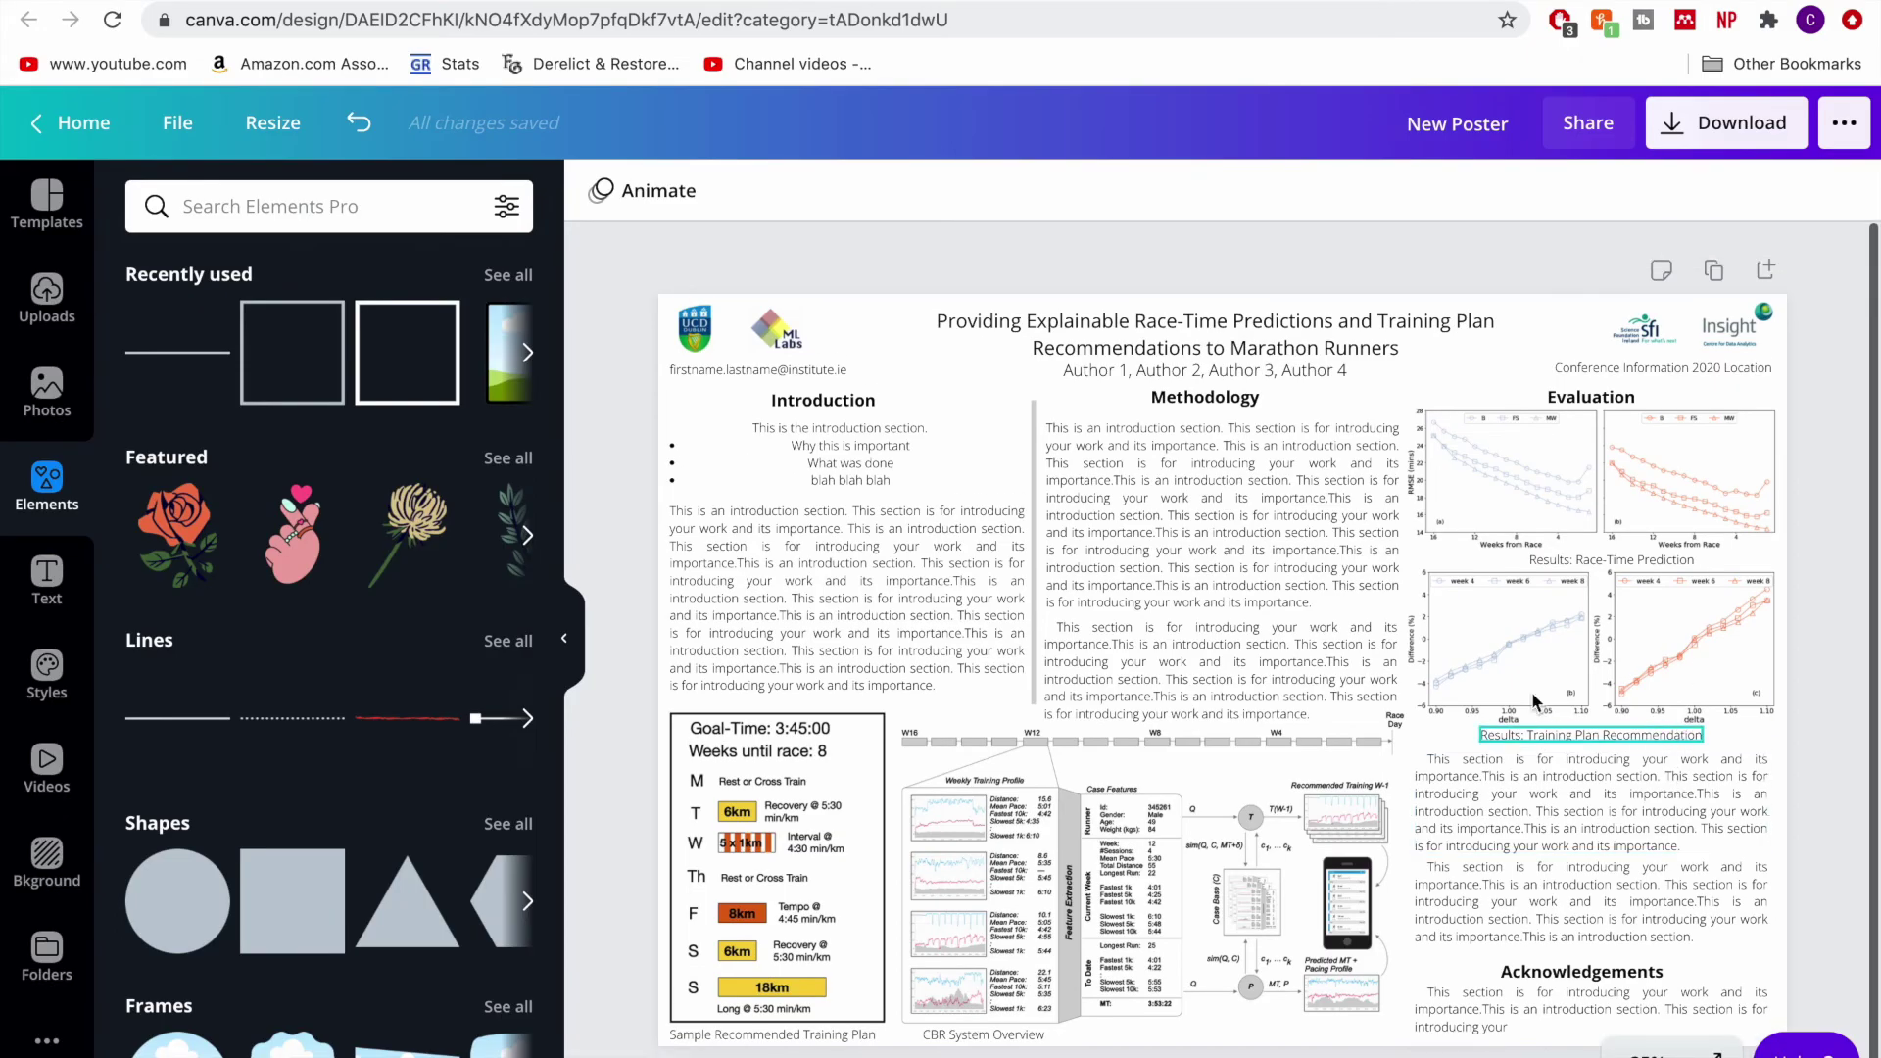
{"action": "scroll", "coordinate": [1199, 256], "scroll_direction": "down", "scroll_amount": 1}
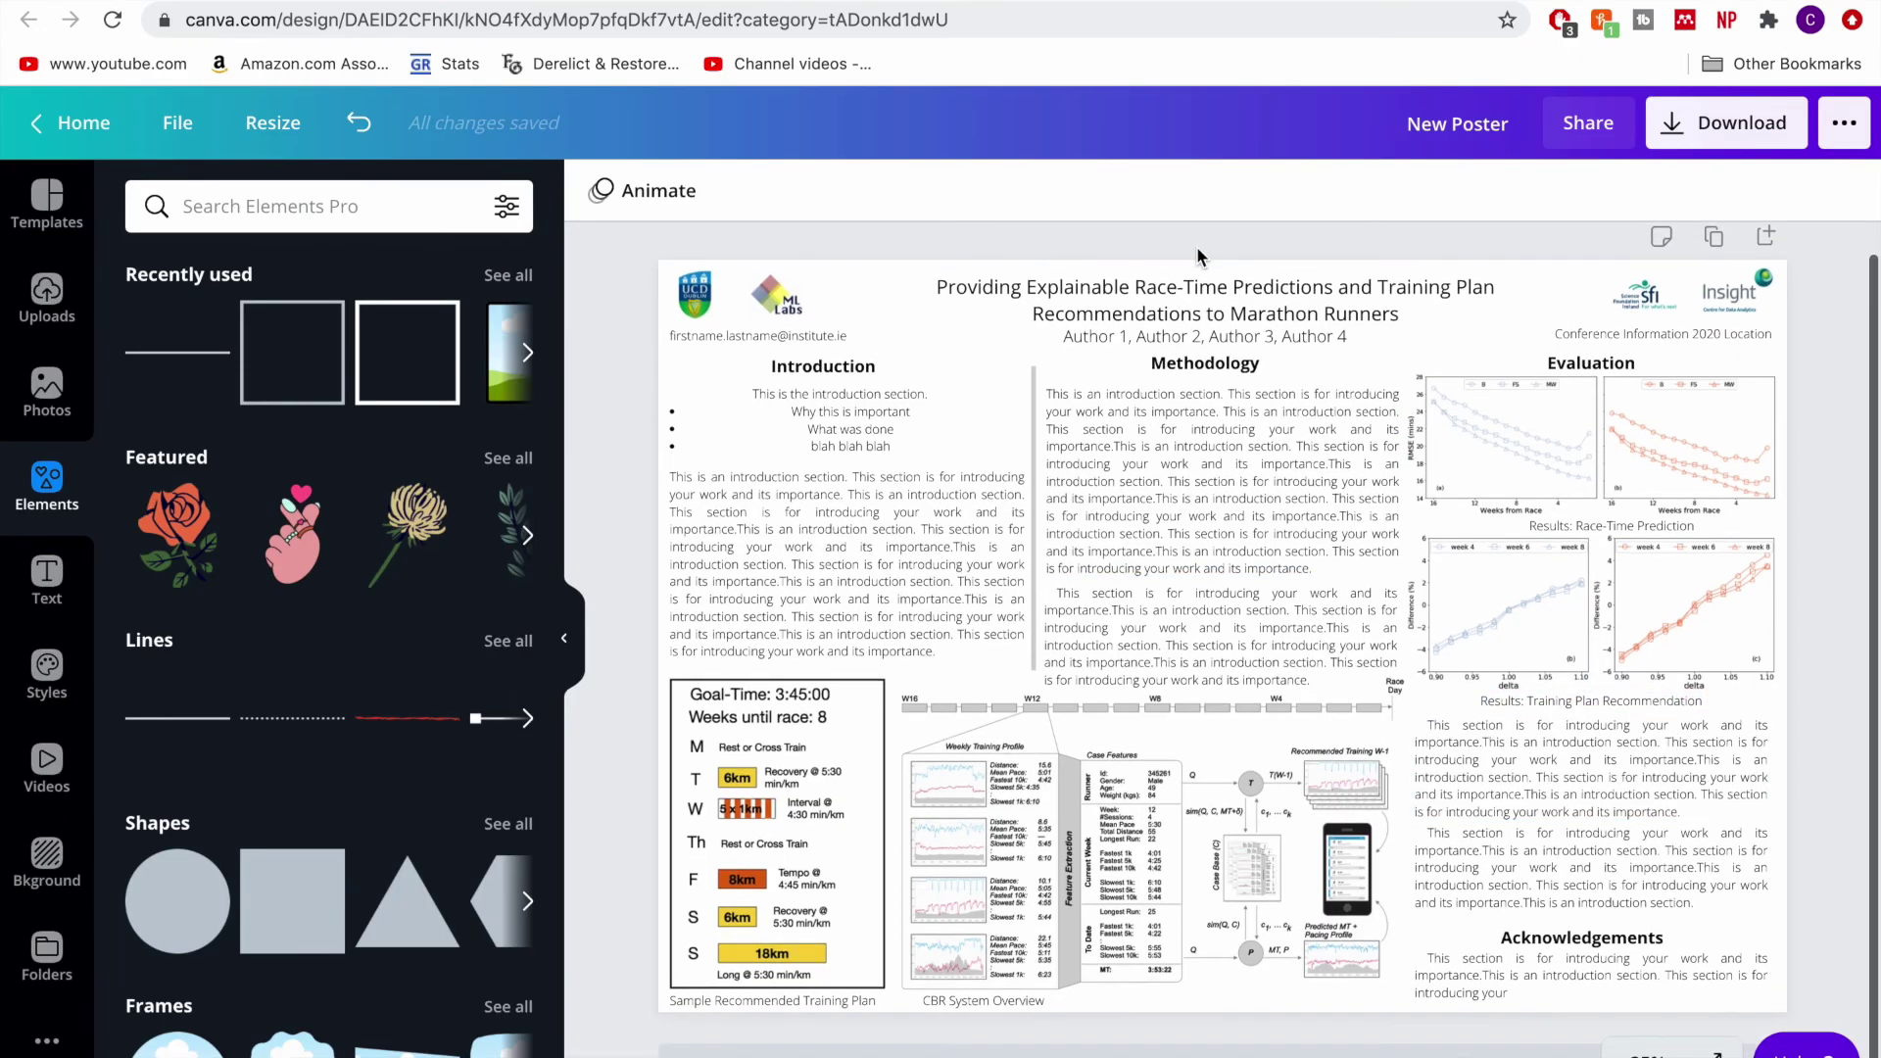
{"action": "scroll", "coordinate": [1199, 257], "scroll_direction": "up", "scroll_amount": 1}
{"action": "scroll", "coordinate": [1199, 253], "scroll_direction": "down", "scroll_amount": 1}
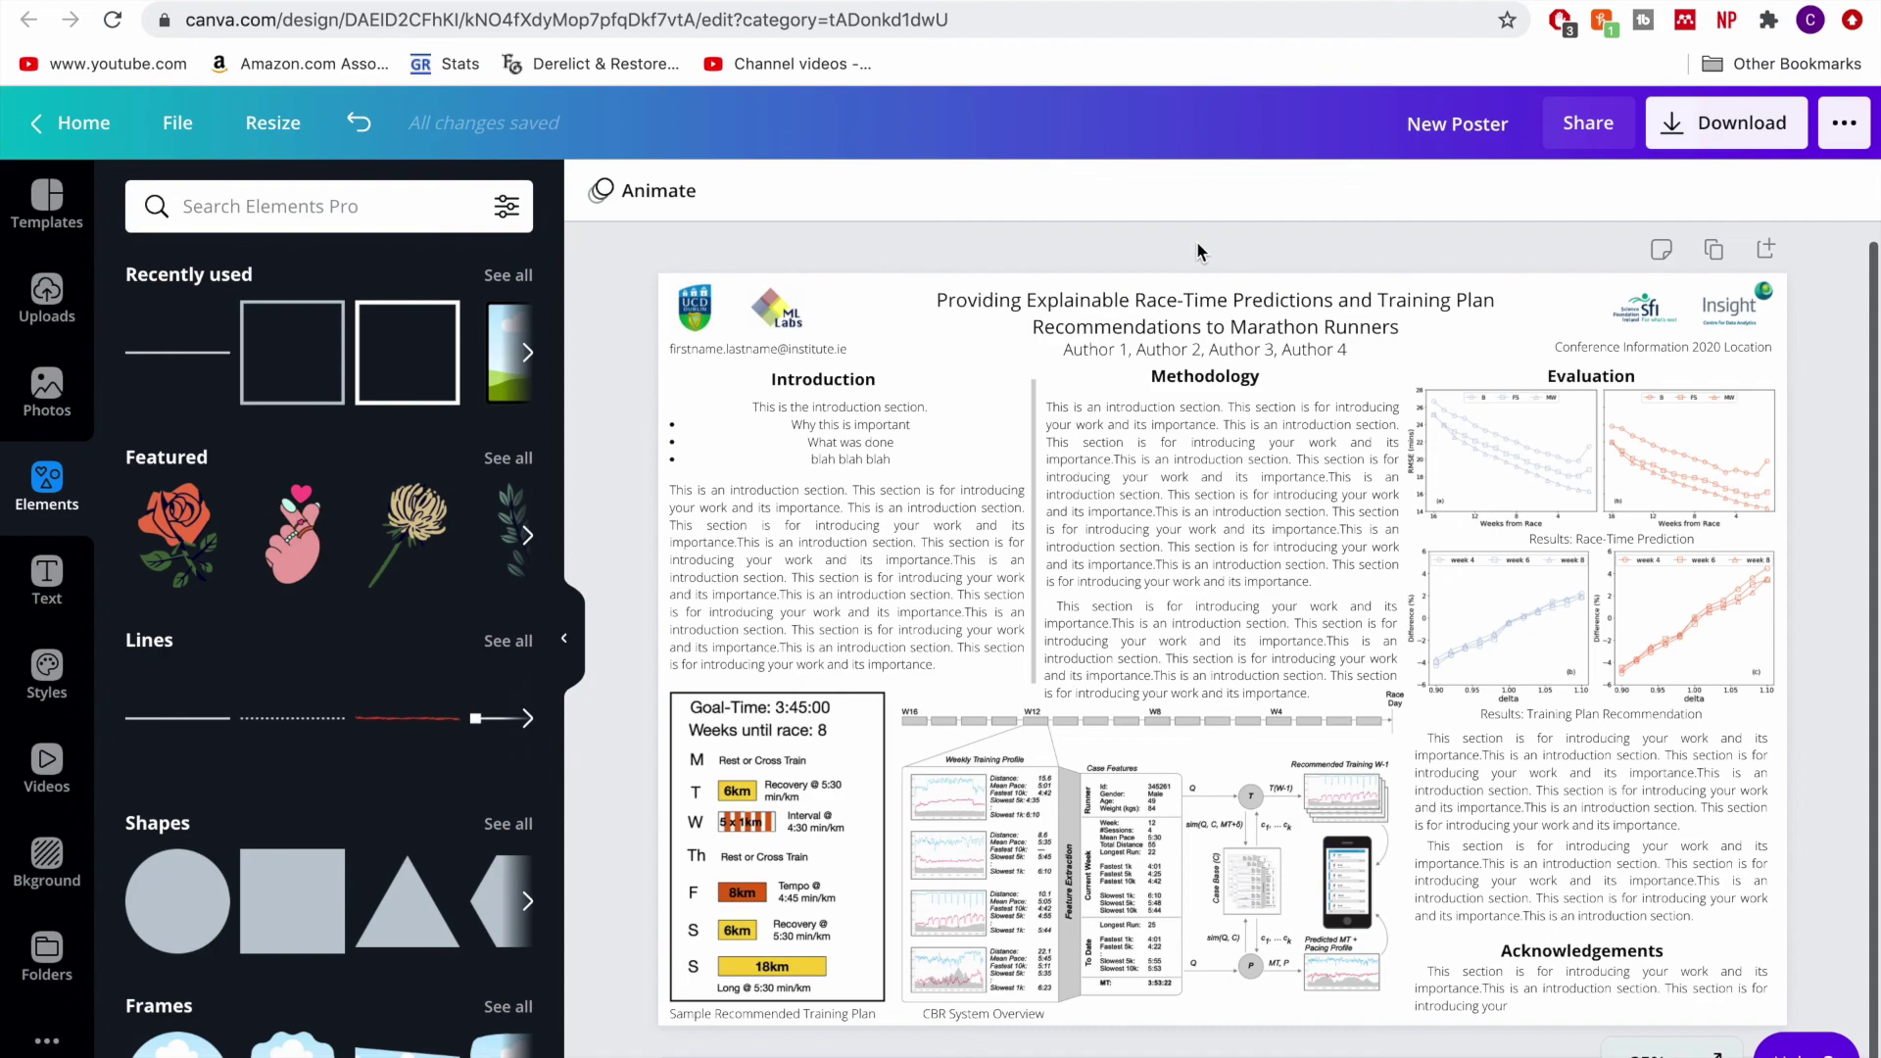